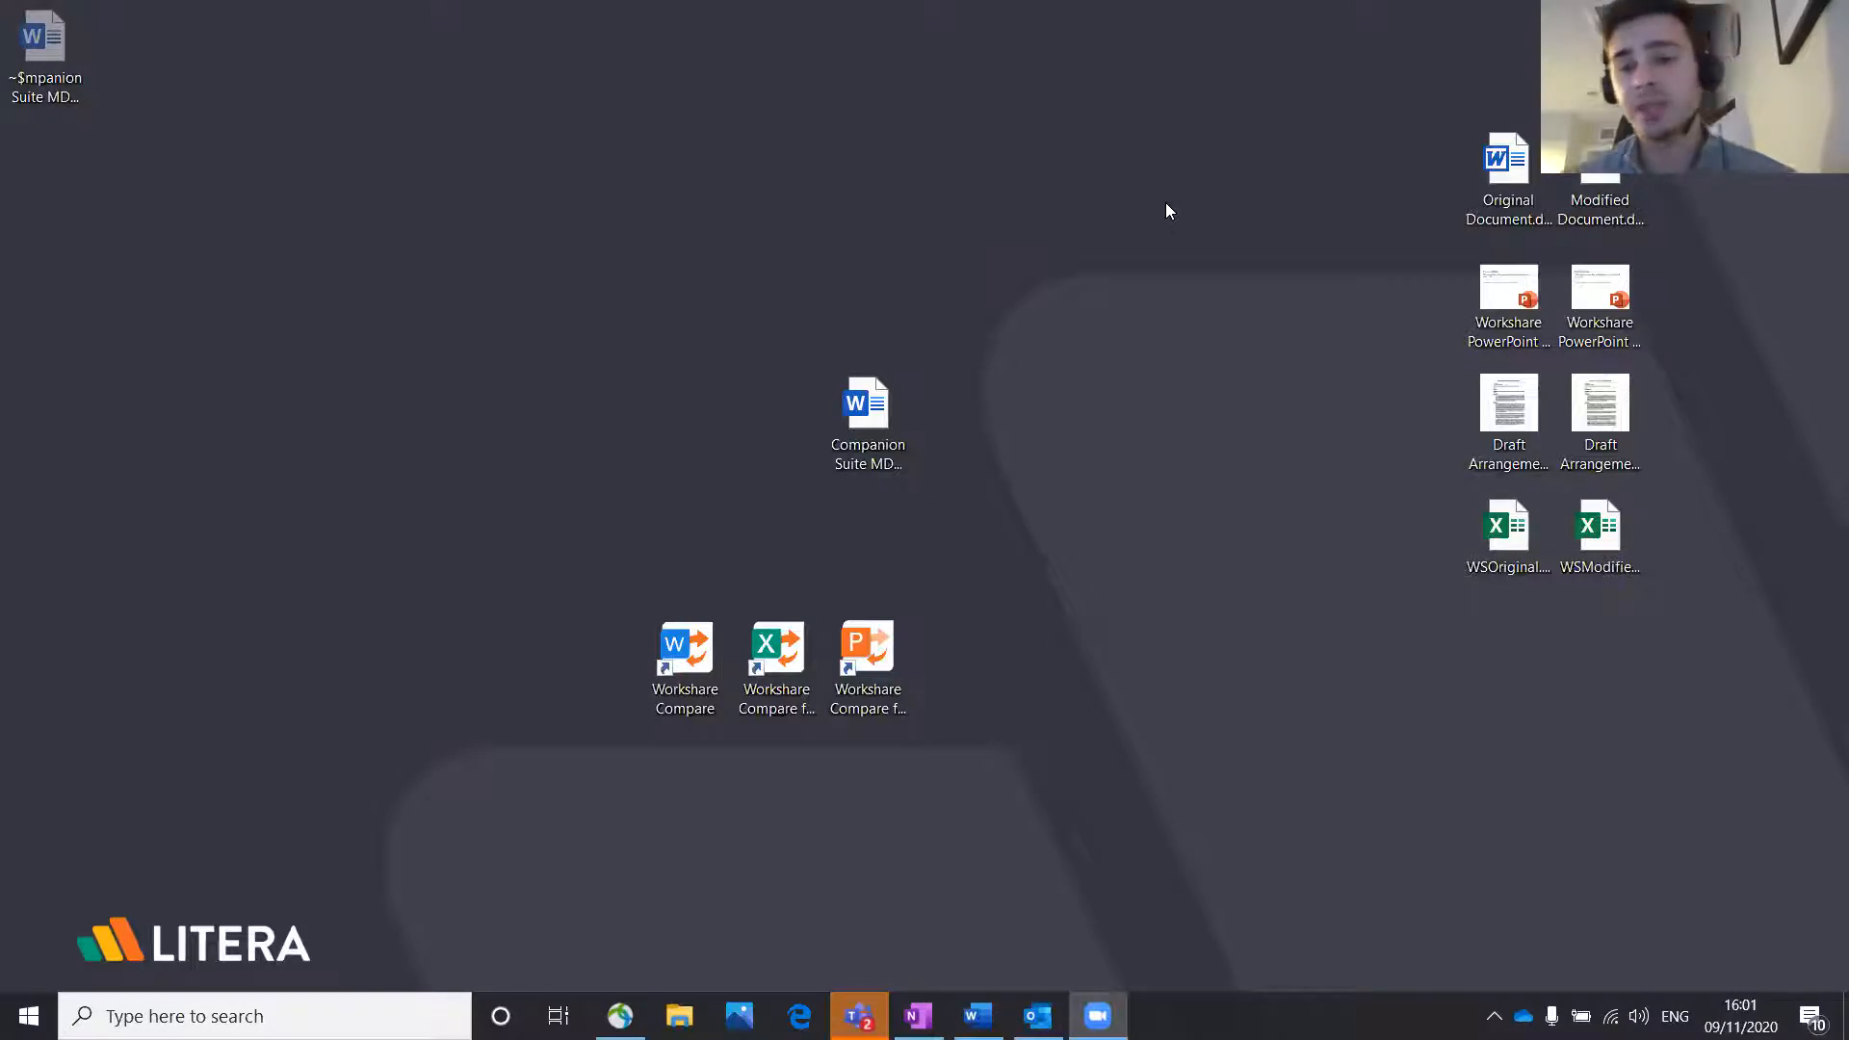
# Step: Move the three Workshare Compare desktop shortcuts together slightly to the right, beneath the Companion Suite document
pyautogui.moveTo(593, 570); pyautogui.dragTo(949, 718)
pyautogui.moveTo(549, 616); pyautogui.dragTo(955, 746)
pyautogui.moveTo(909, 637); pyautogui.dragTo(999, 589)
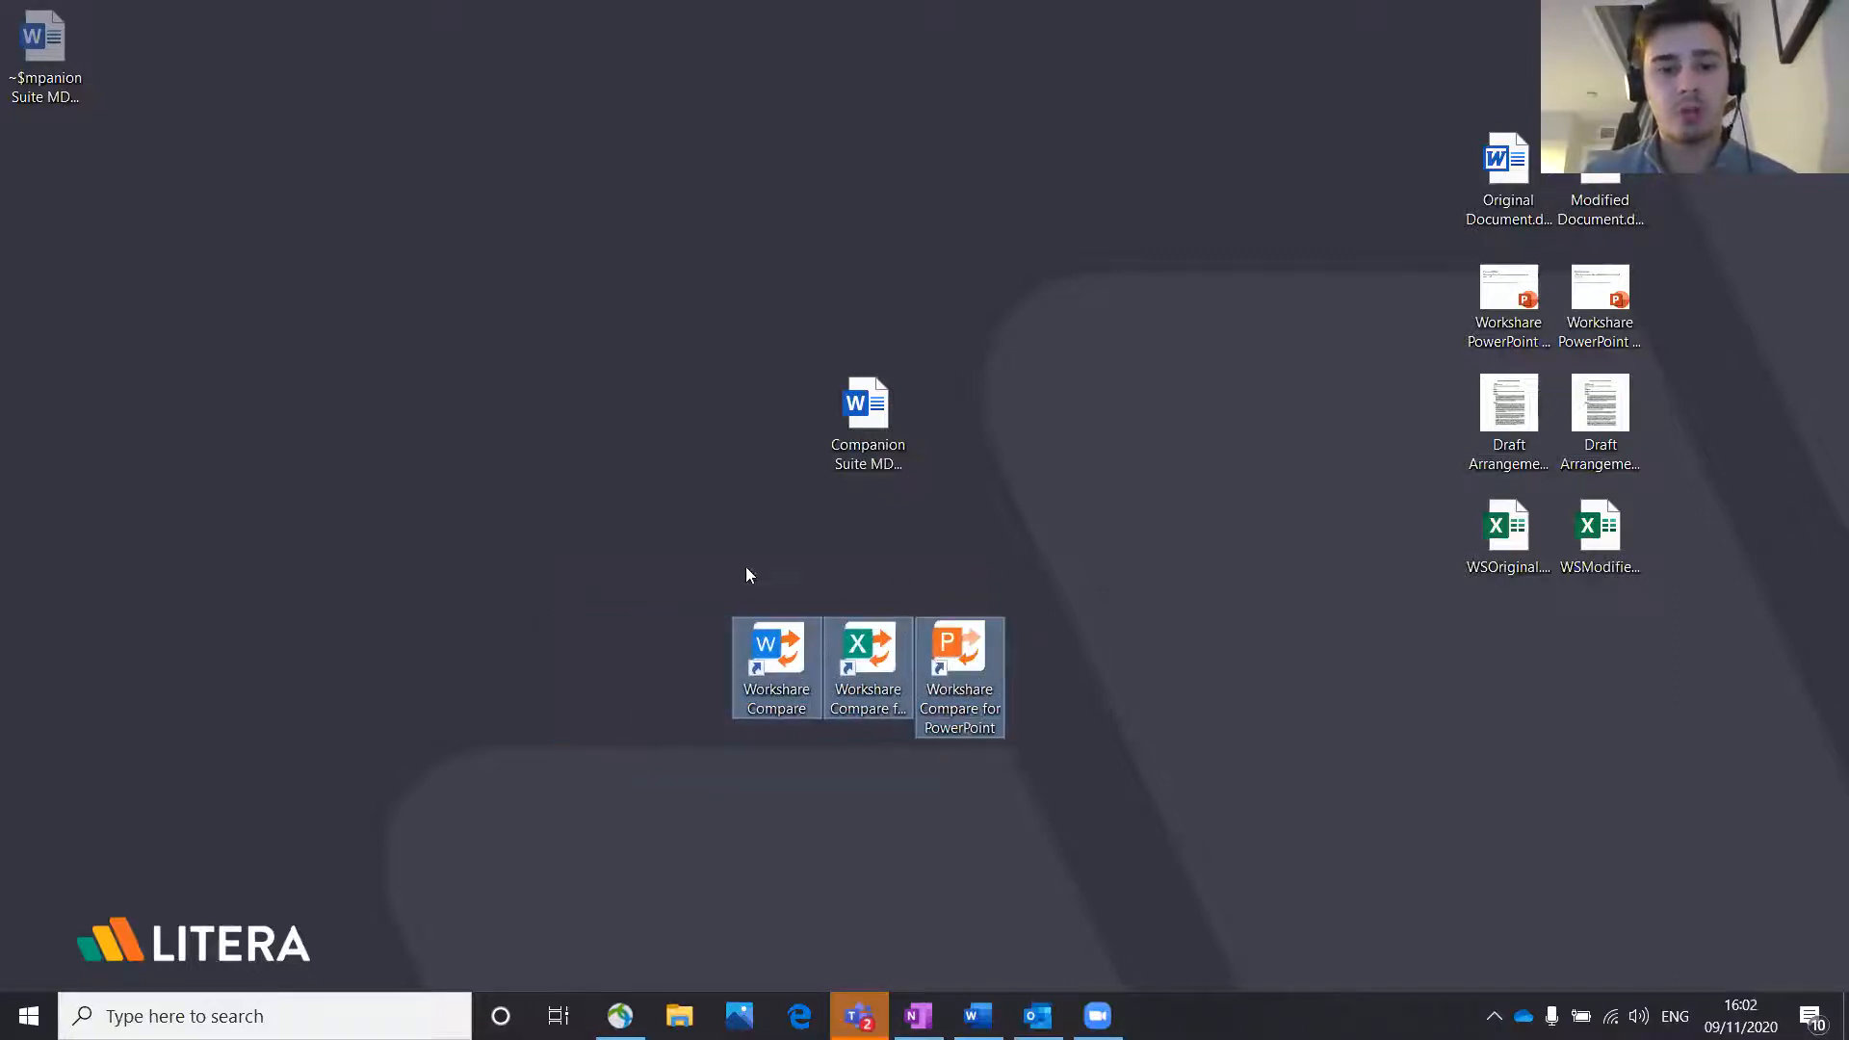
pyautogui.click(672, 551)
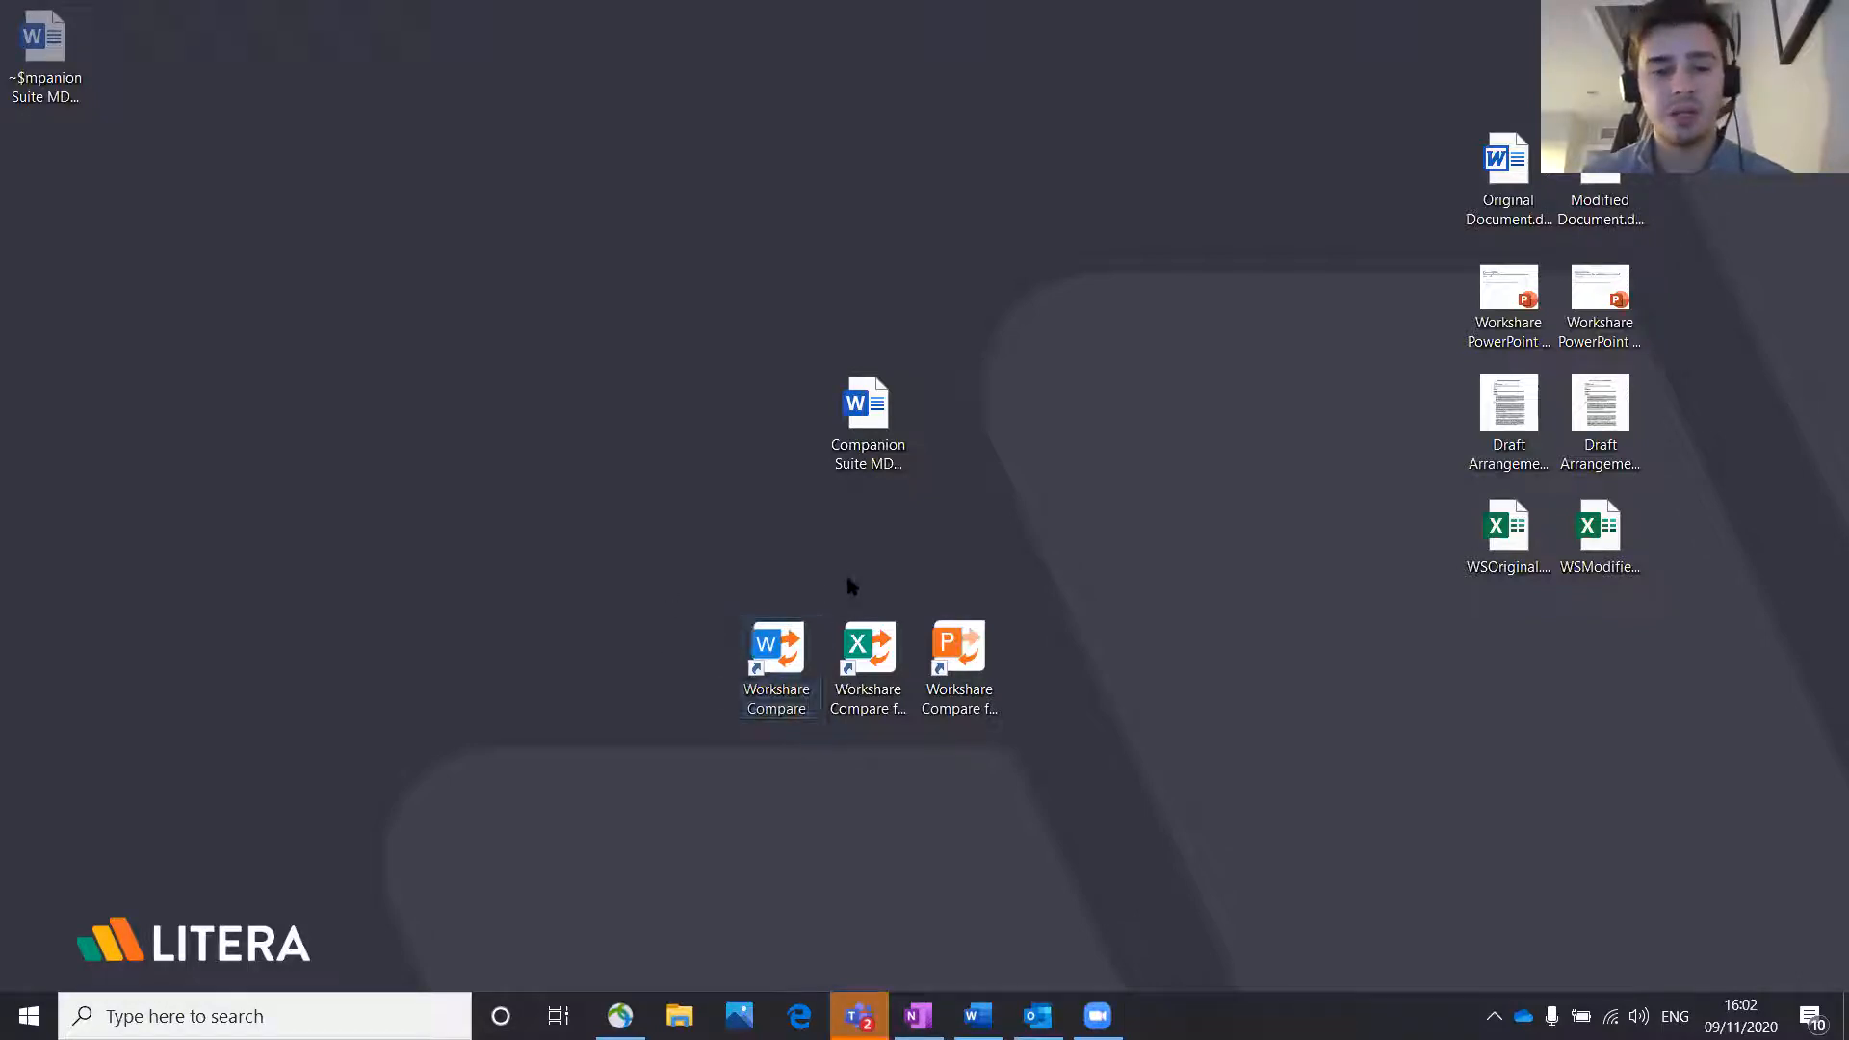
pyautogui.click(860, 655)
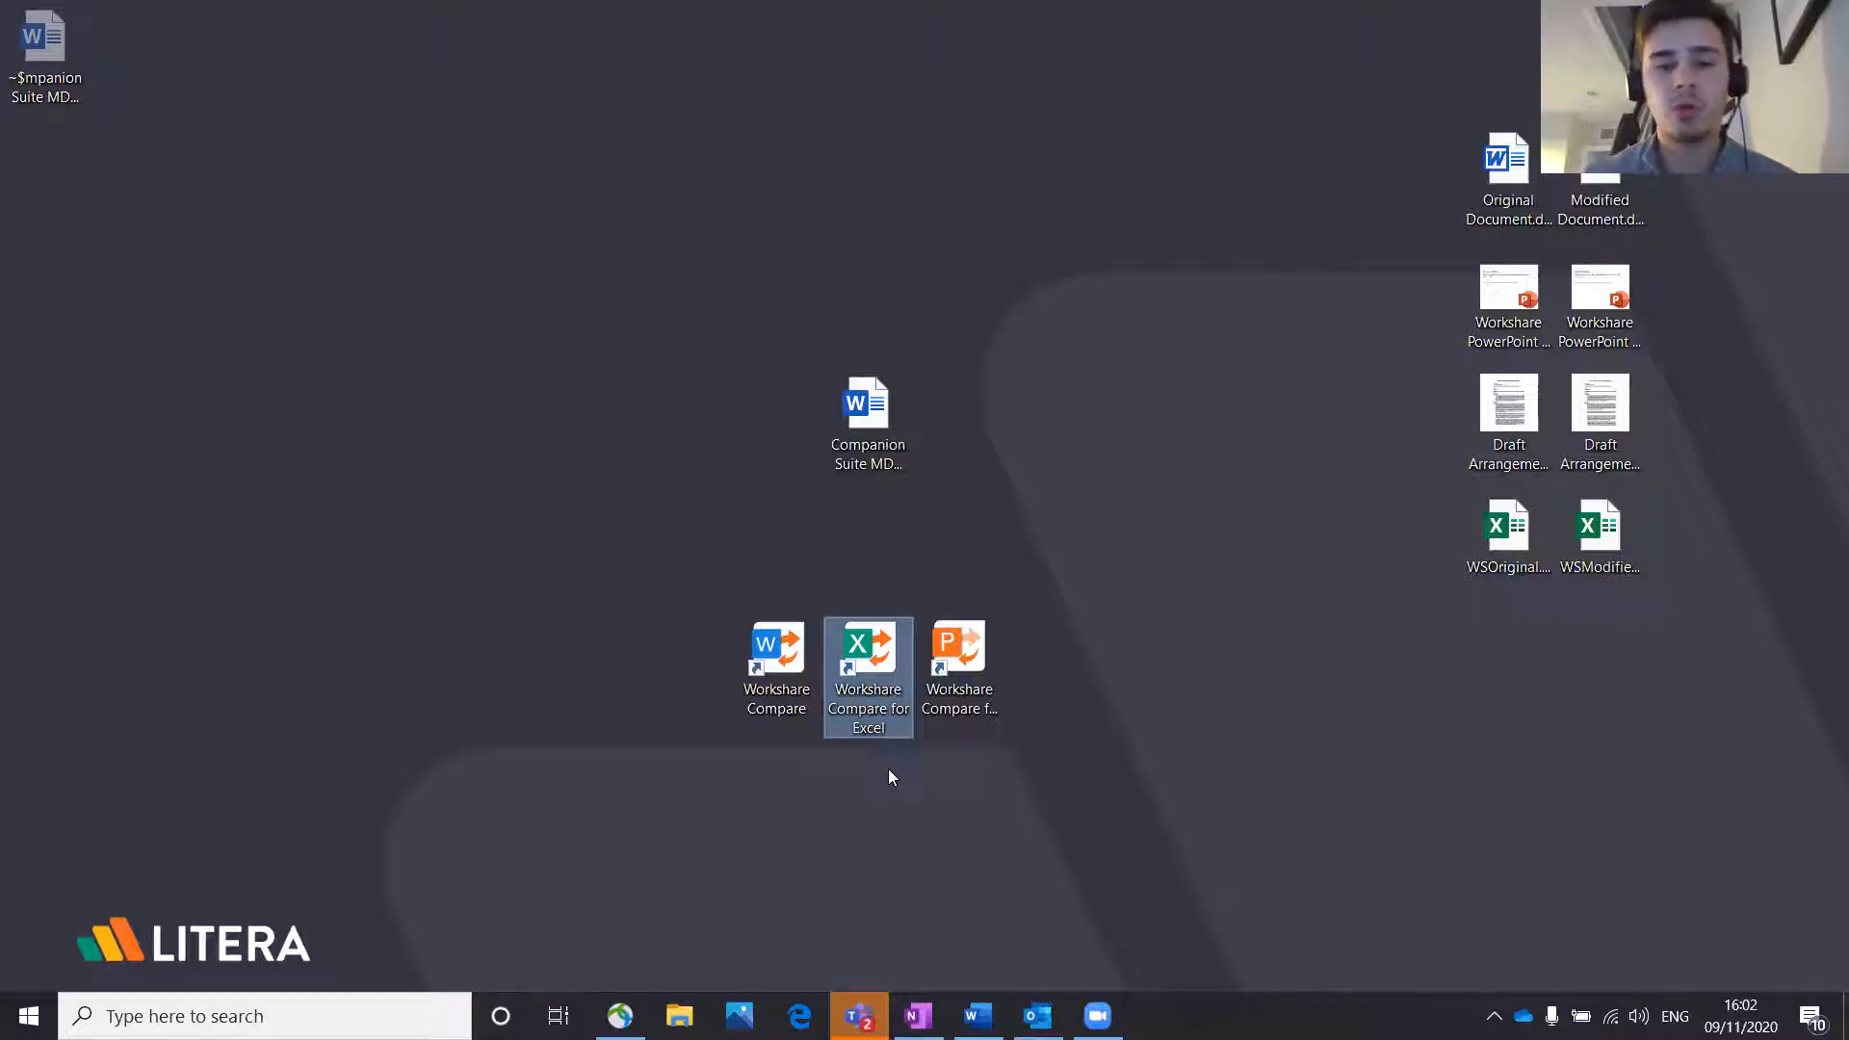
pyautogui.click(949, 689)
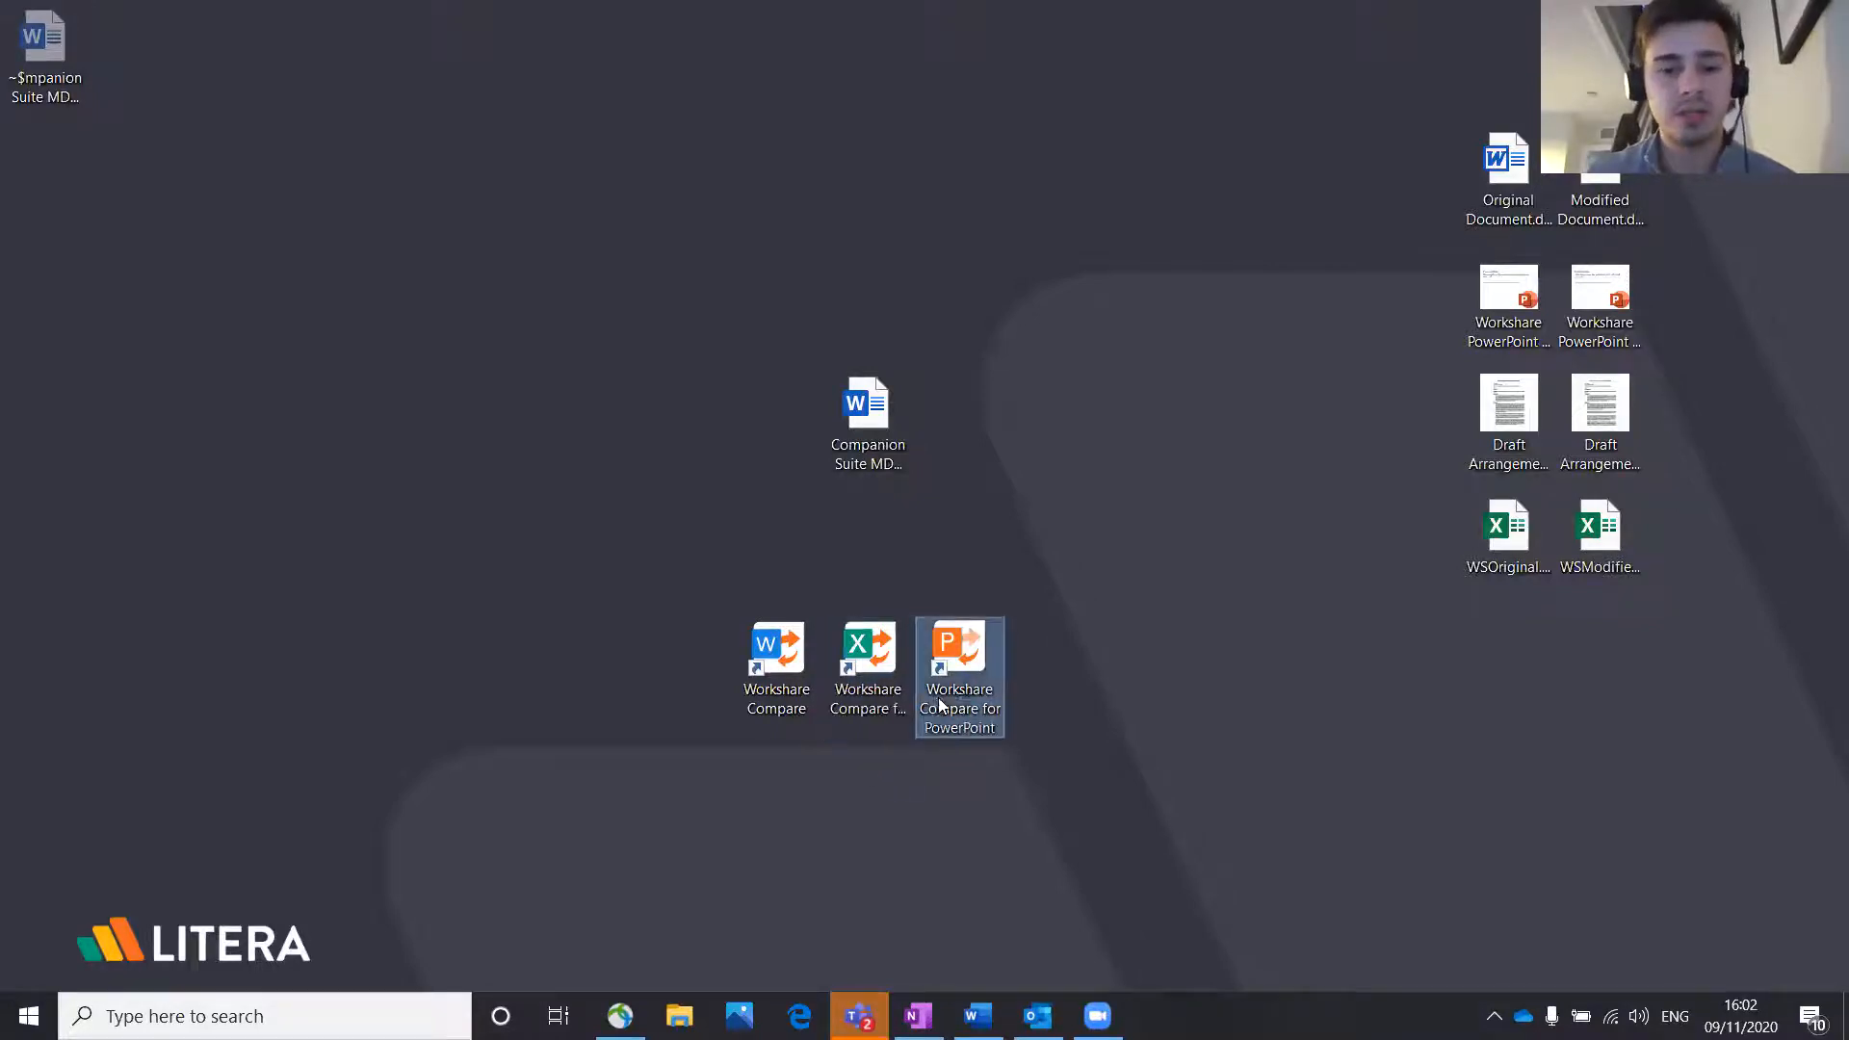
pyautogui.moveTo(1043, 588); pyautogui.dragTo(961, 763)
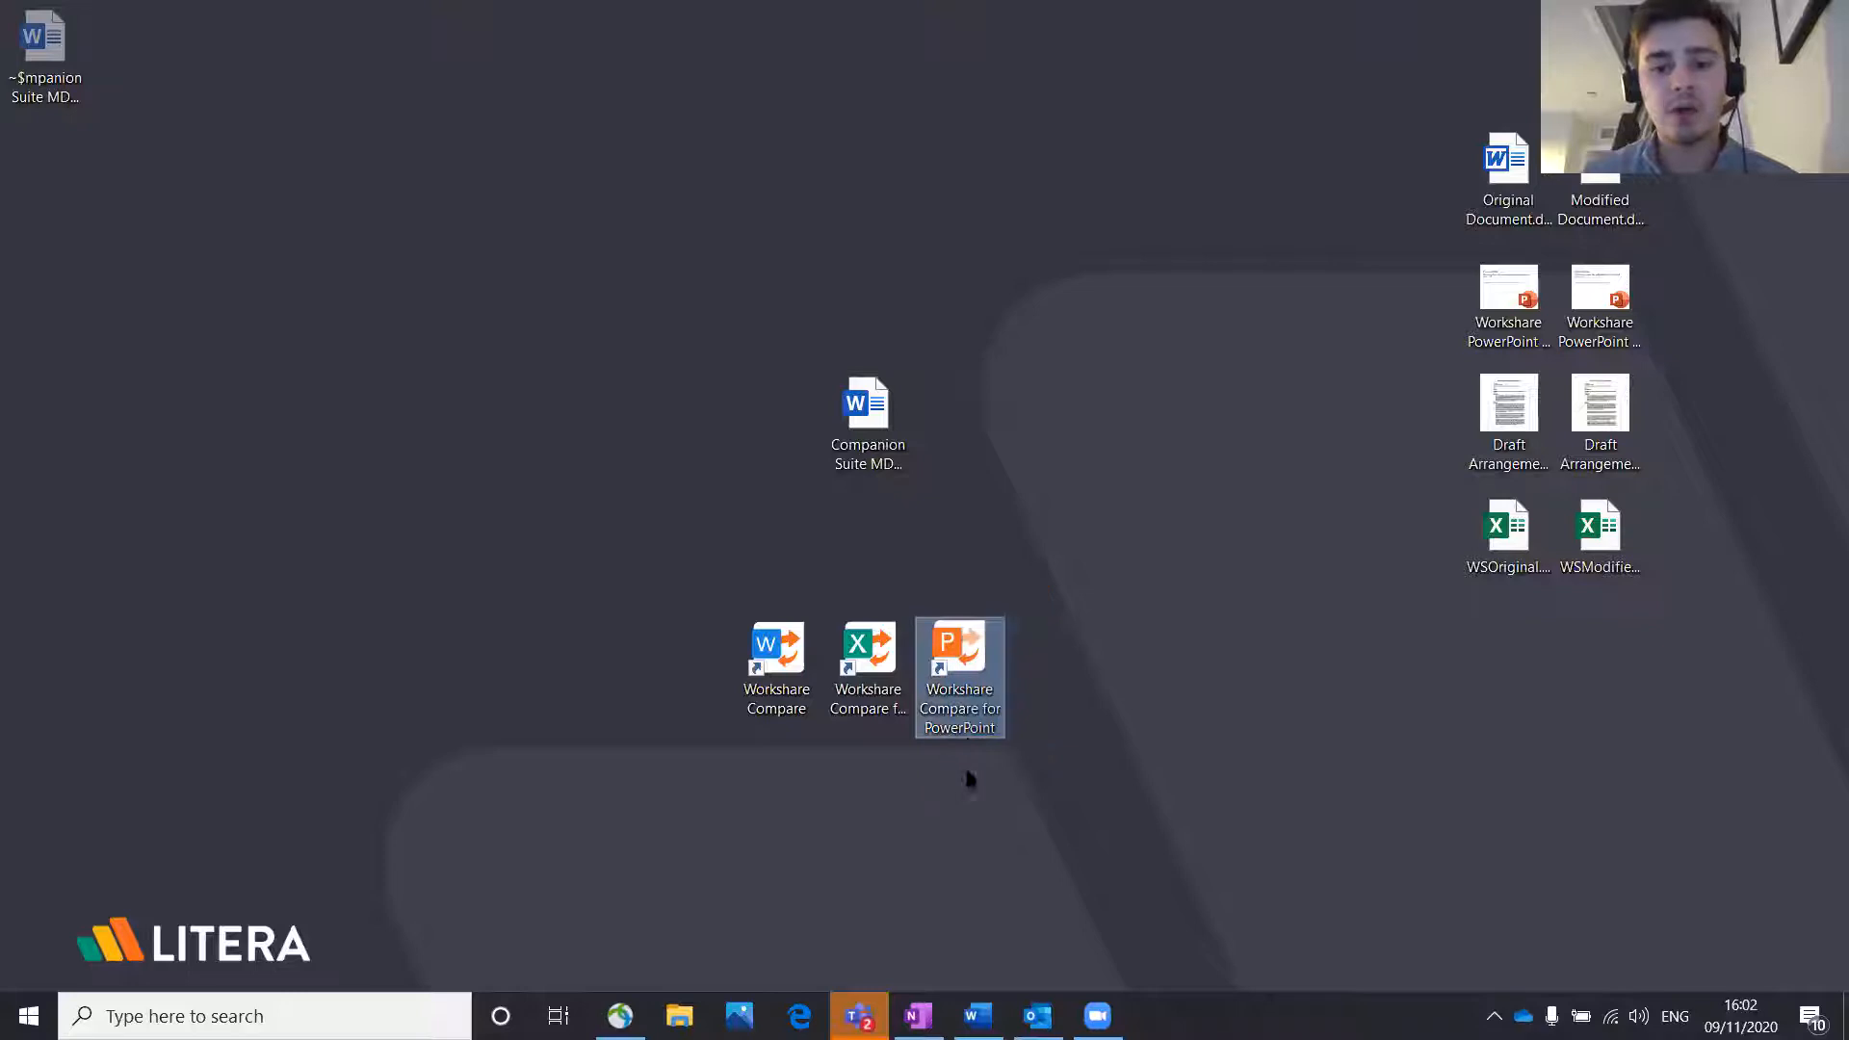
pyautogui.click(1026, 655)
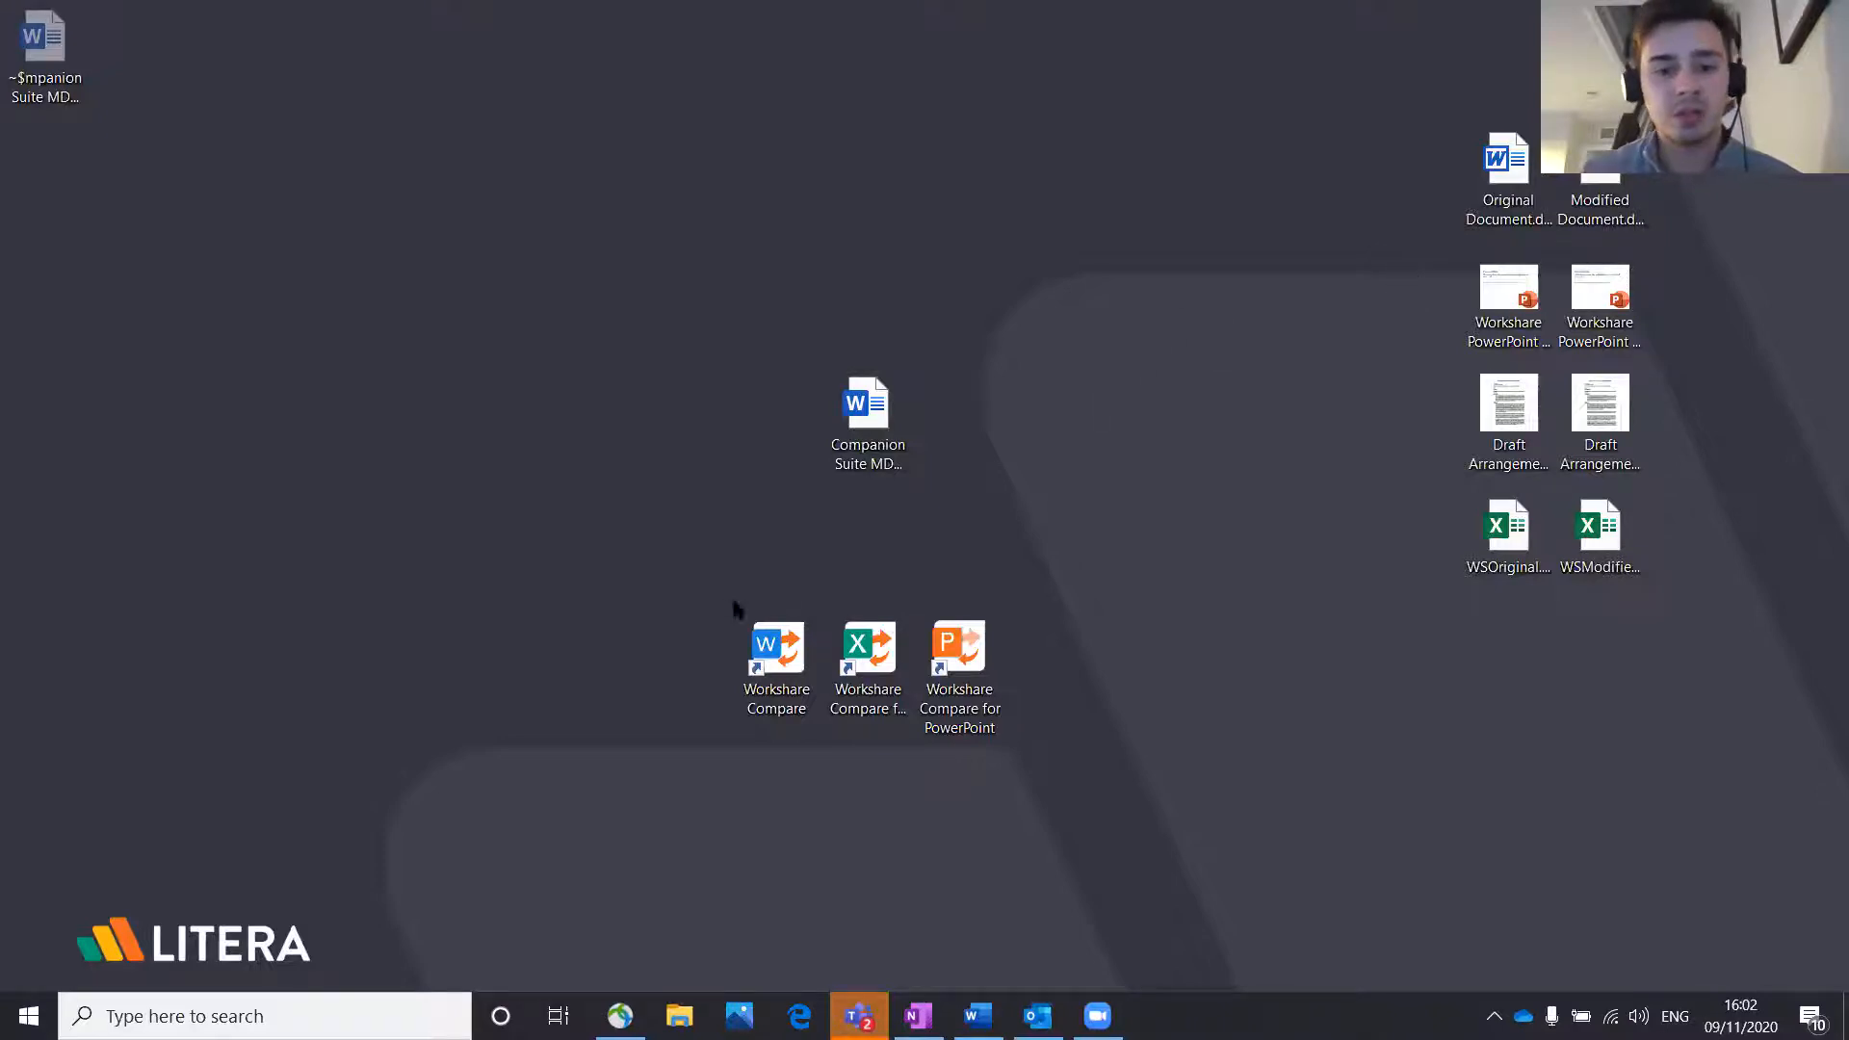
pyautogui.click(782, 641)
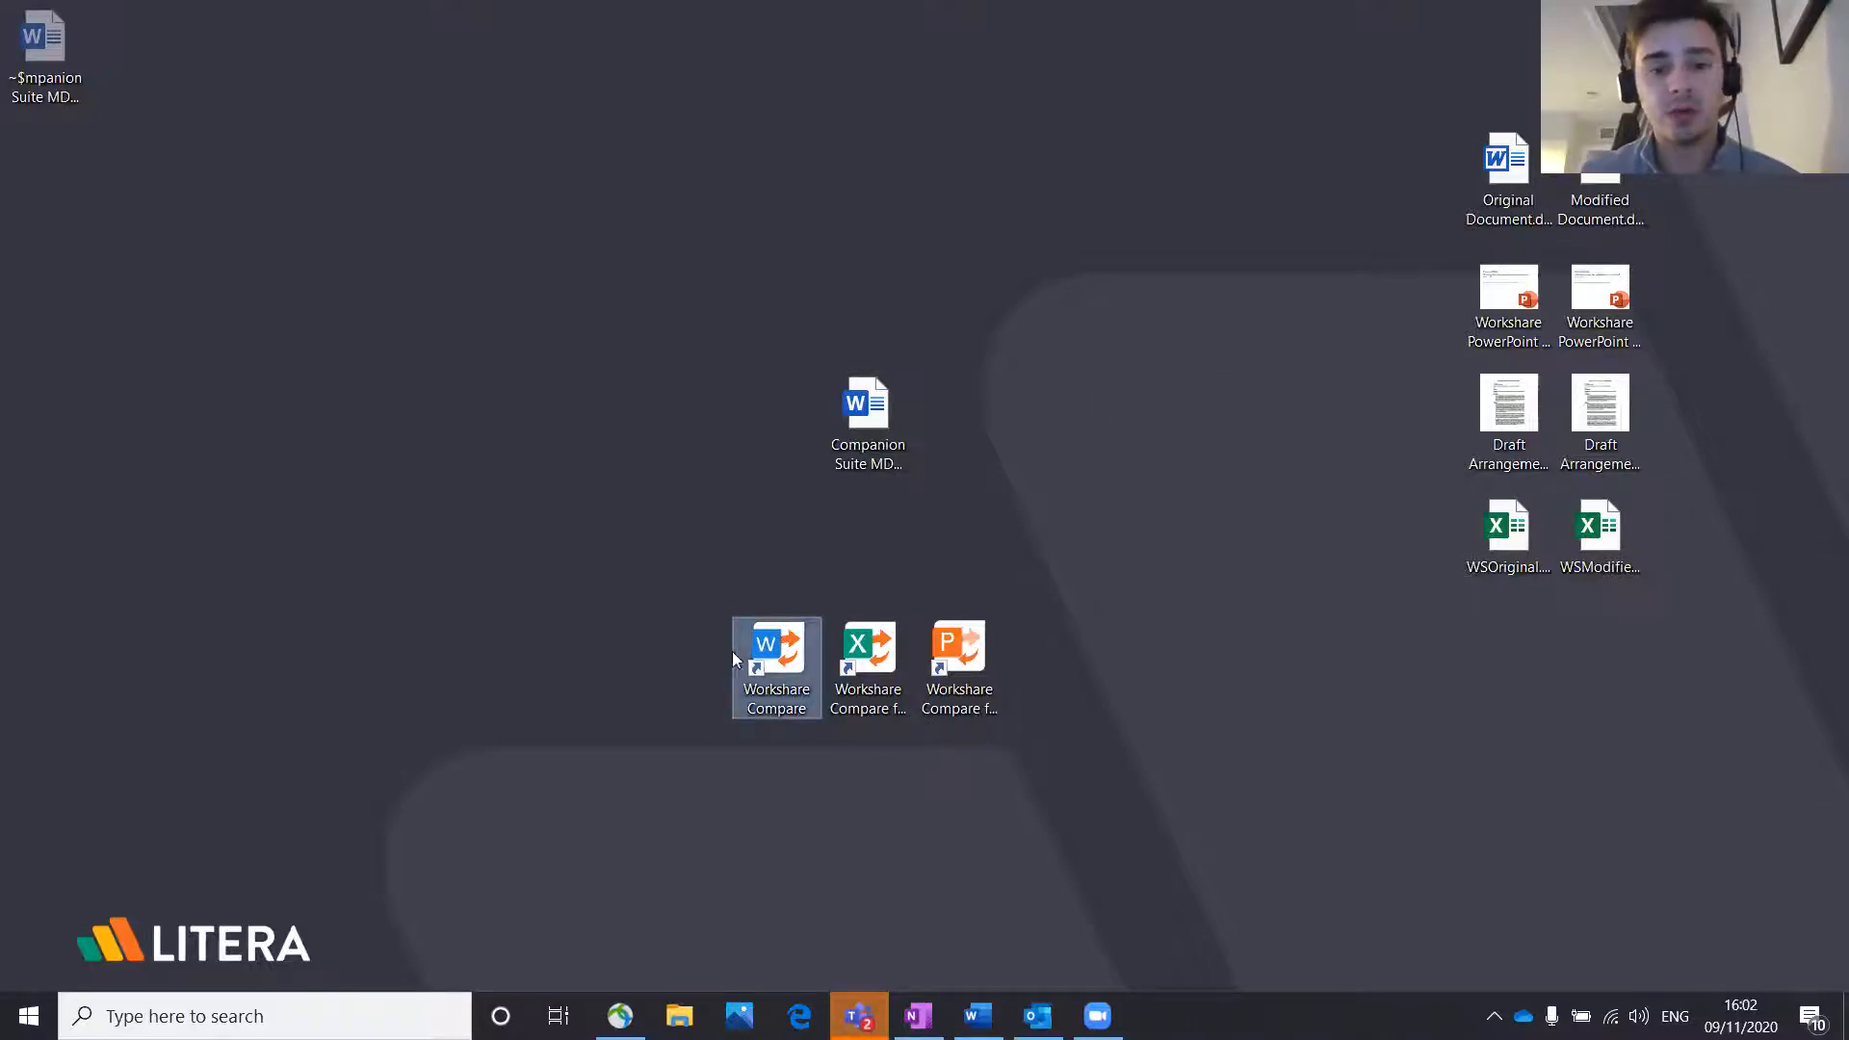
# Step: Move the Original Document and Modified Document files to the middle of the desktop, beside the Companion Suite document
pyautogui.moveTo(1393, 110); pyautogui.dragTo(1042, 405)
pyautogui.click(987, 314)
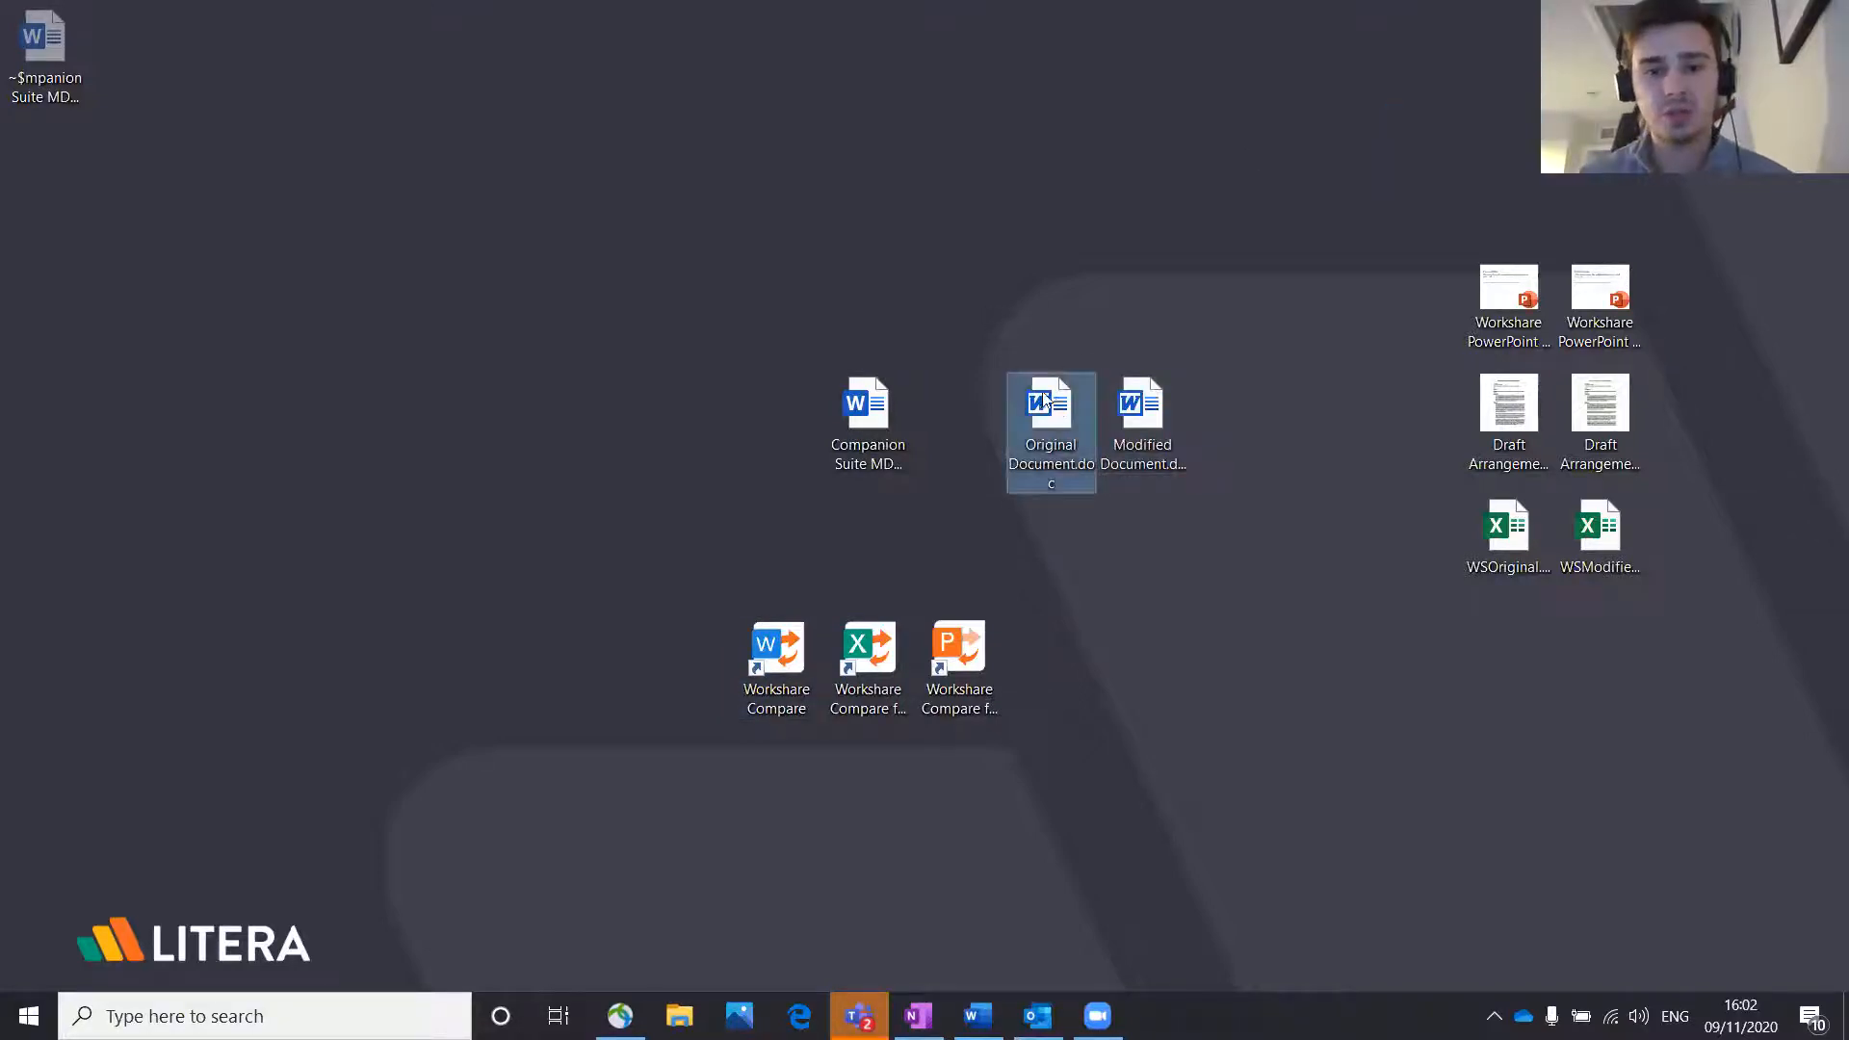
pyautogui.click(1158, 423)
pyautogui.click(1264, 328)
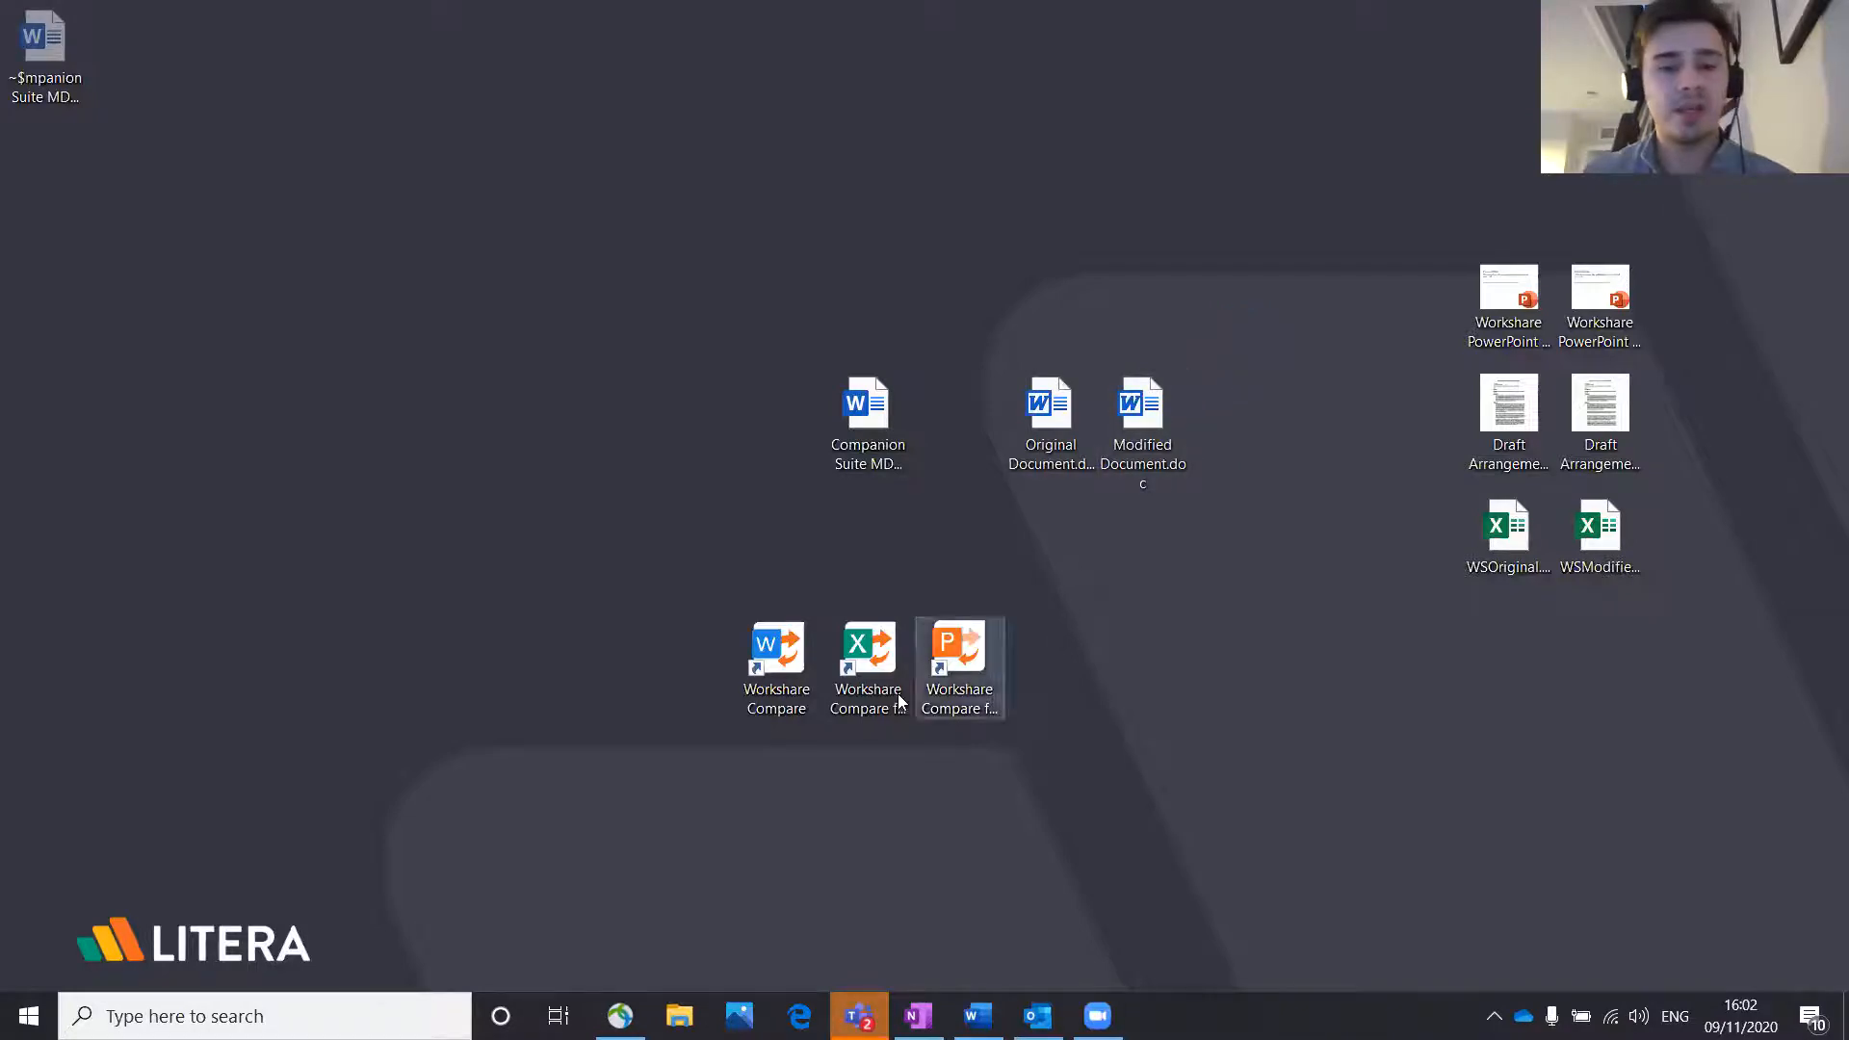
pyautogui.doubleClick(778, 655)
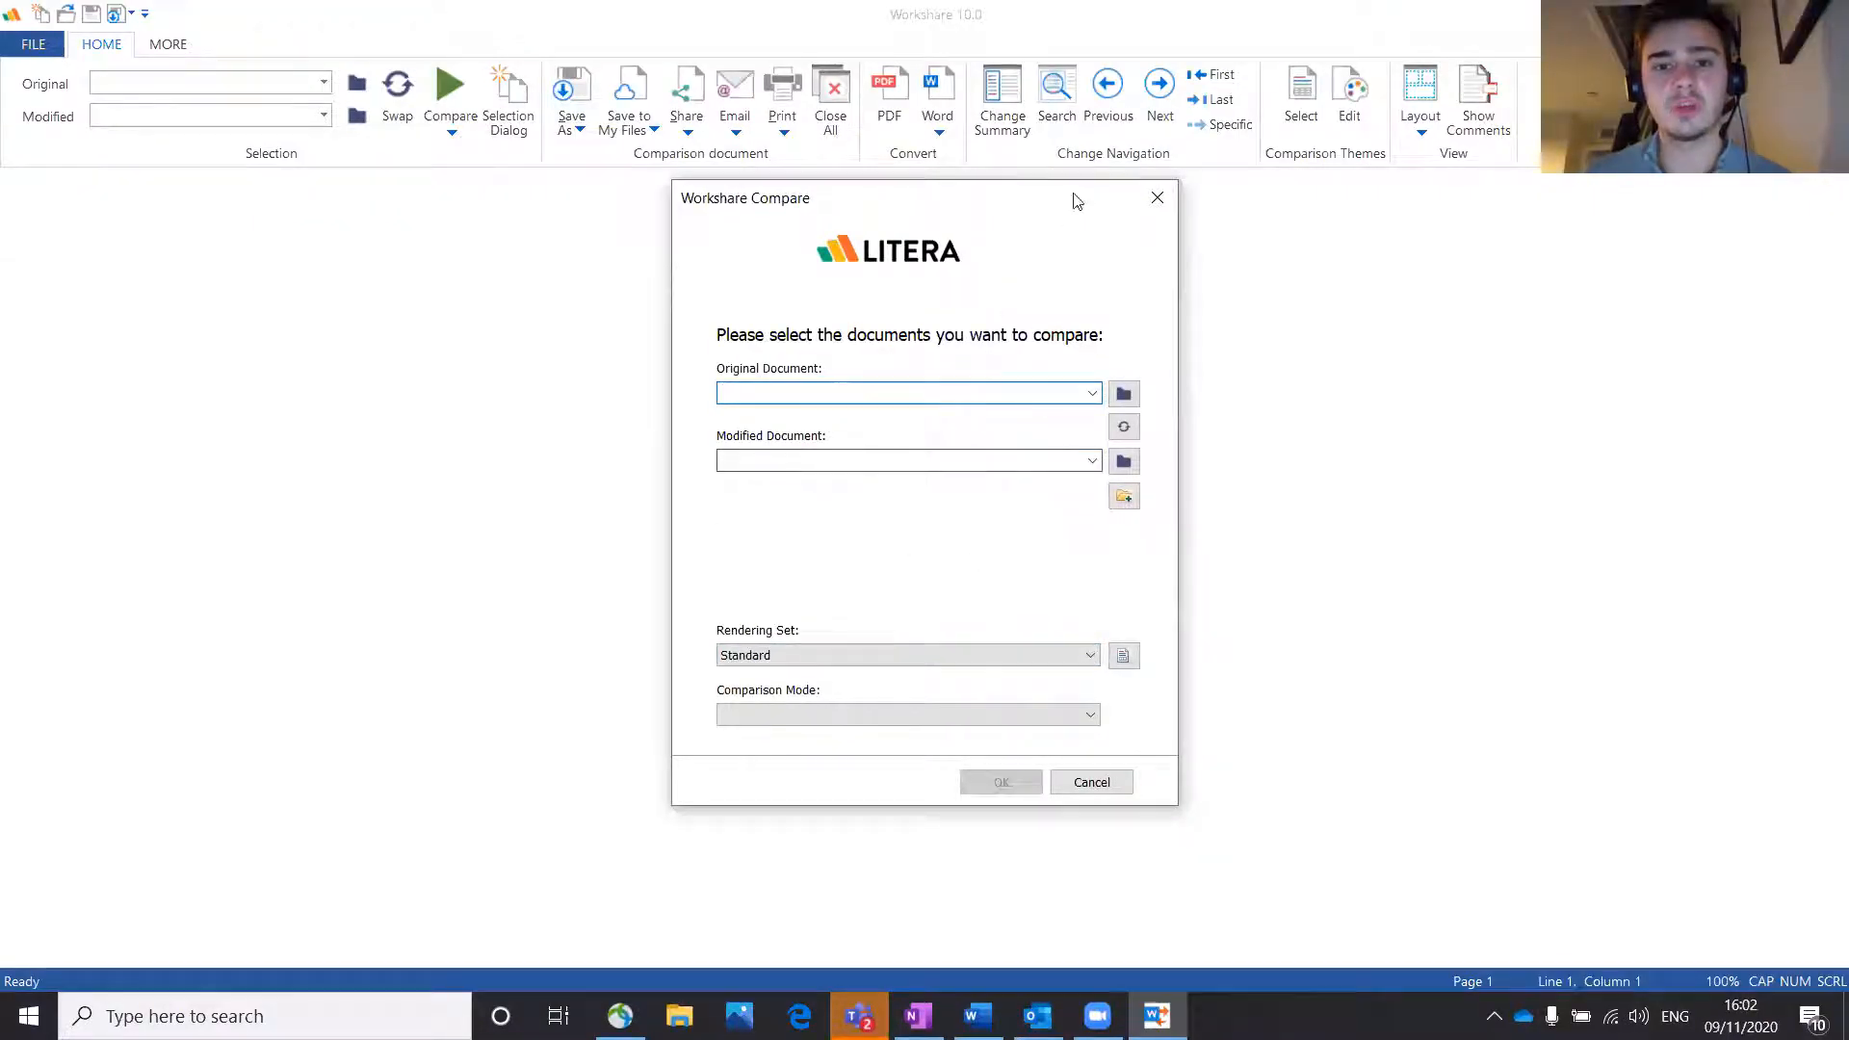
pyautogui.click(1158, 197)
pyautogui.click(1826, 15)
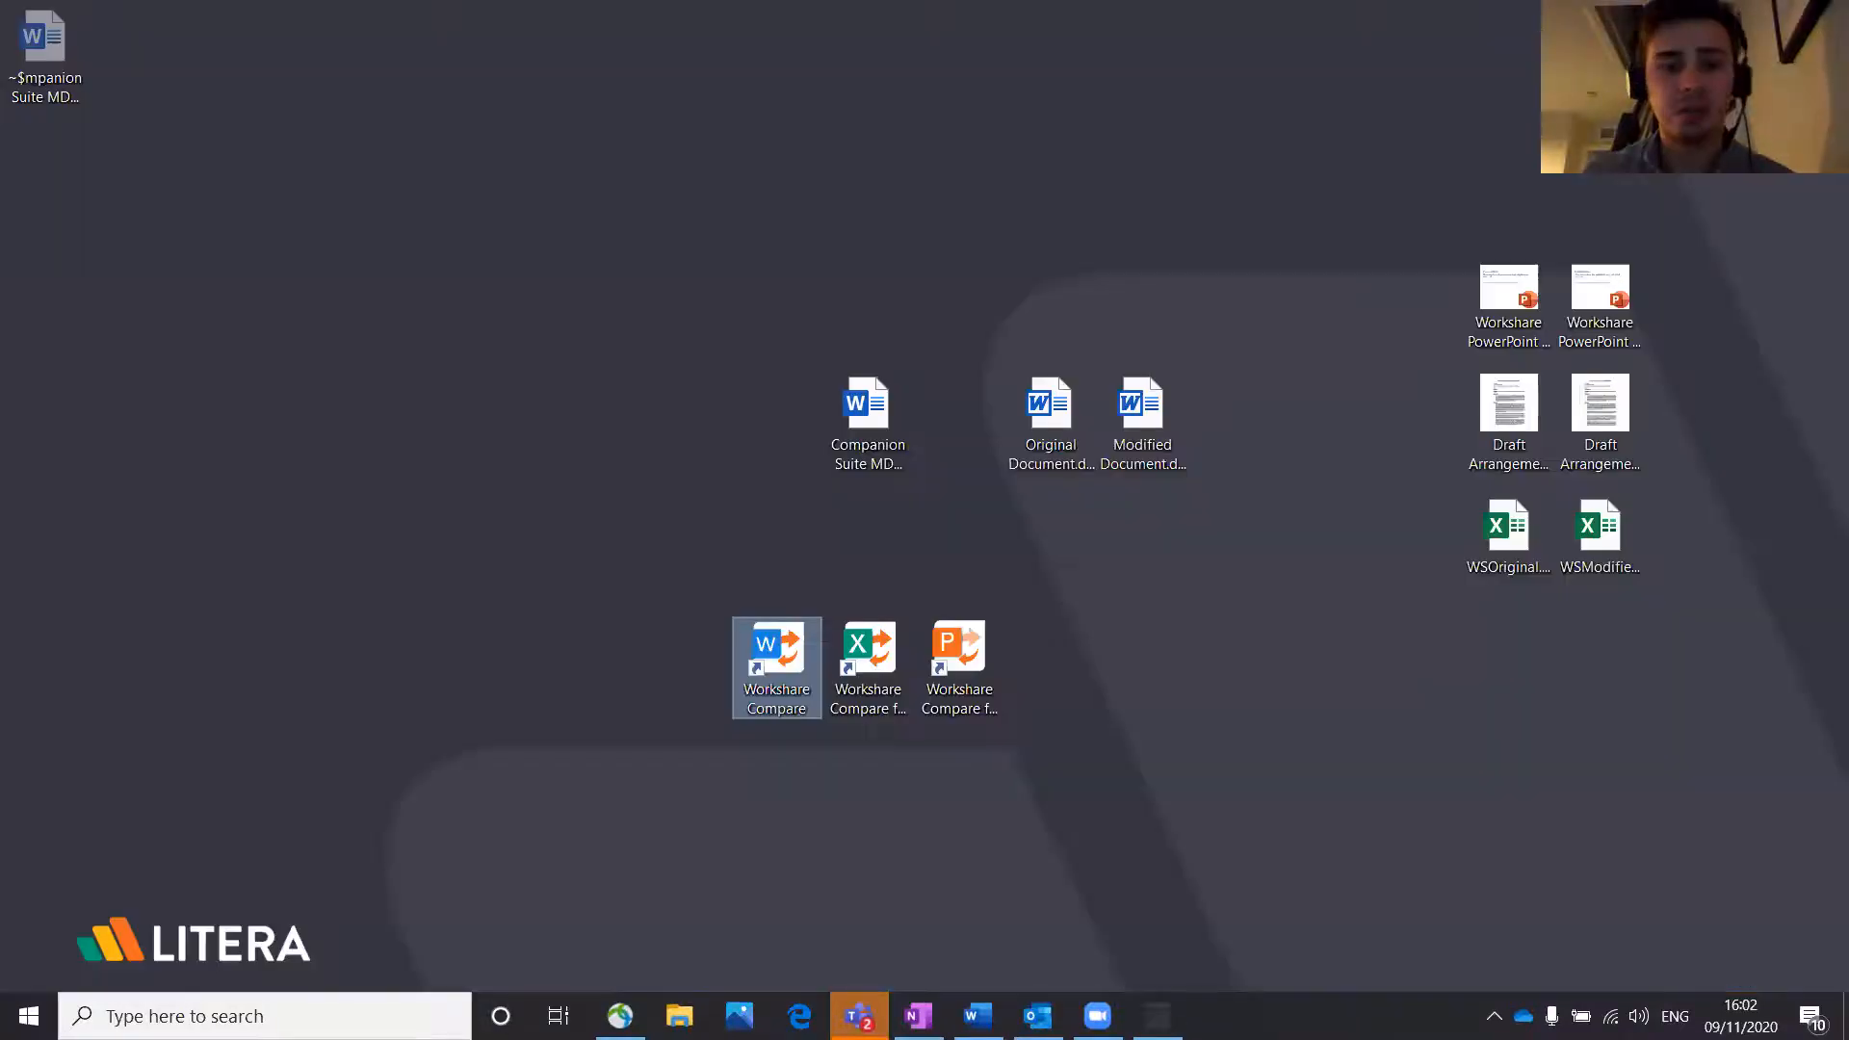
pyautogui.click(1227, 343)
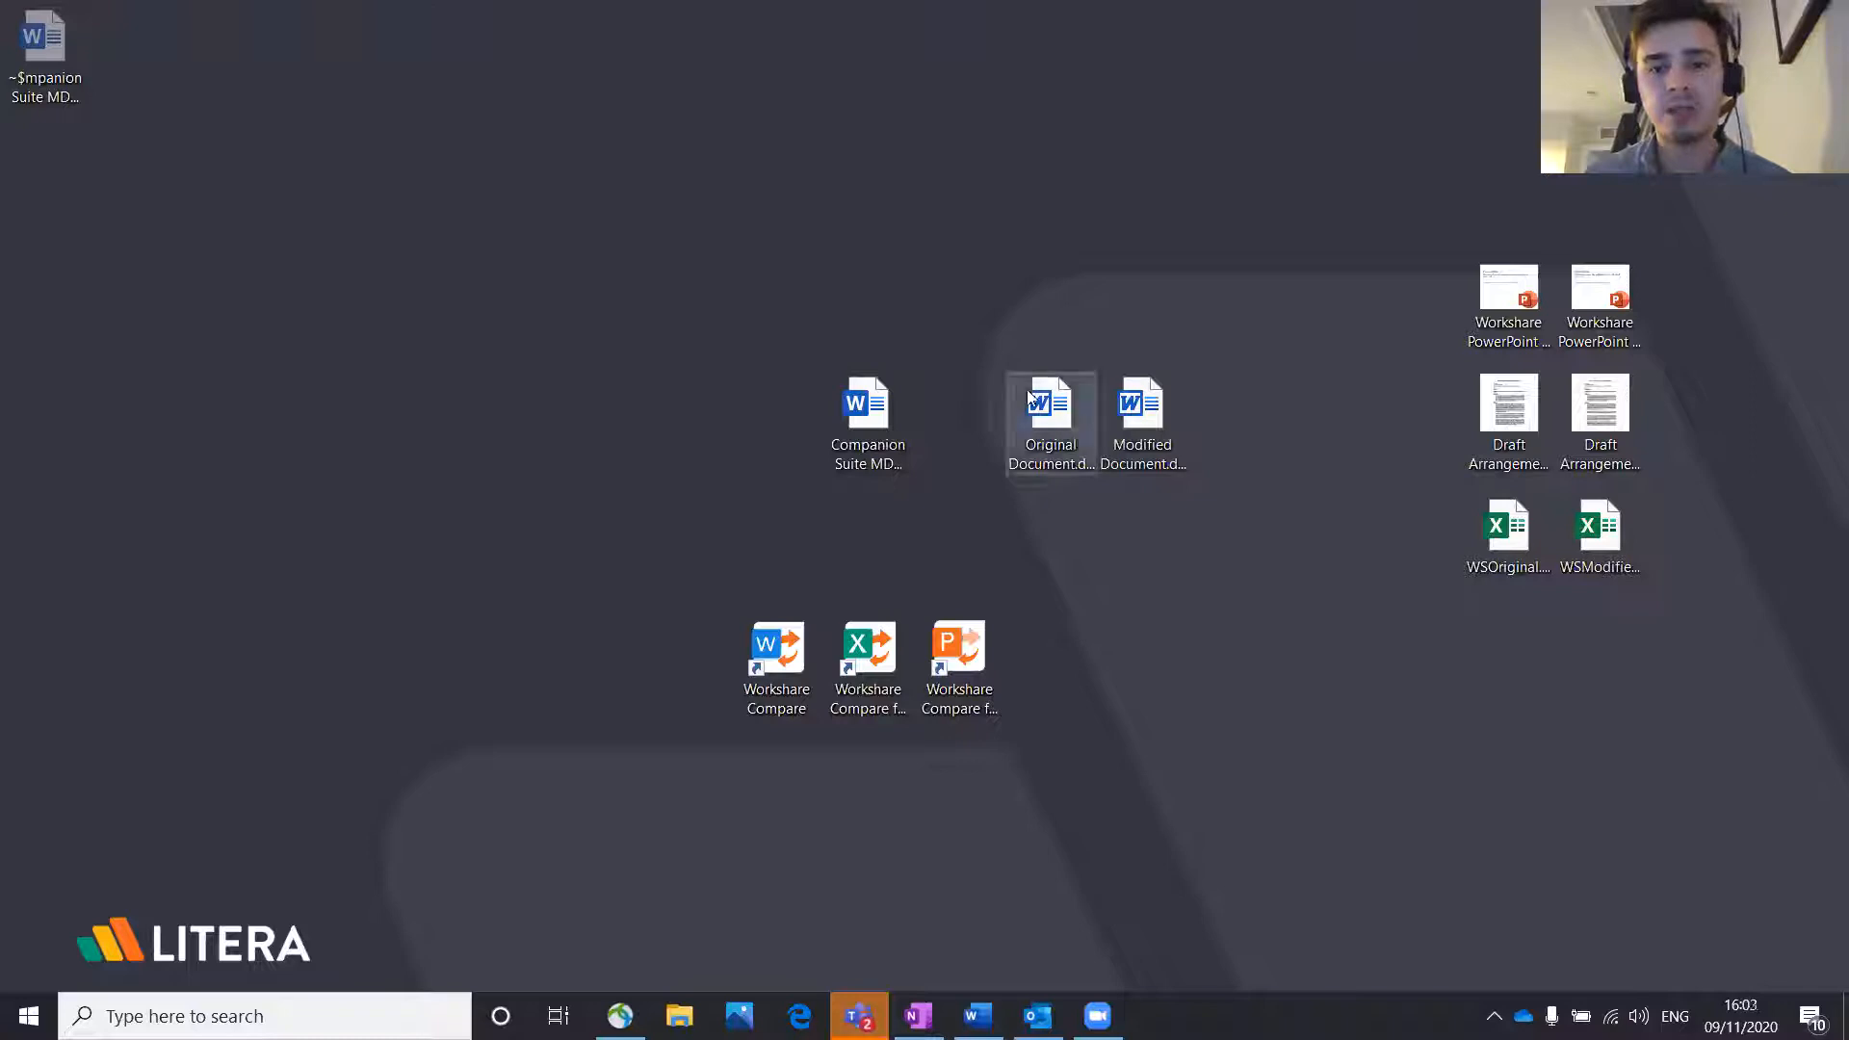
# Step: Select the Original Document and Modified Document files on the desktop and start comparing them with Workshare
pyautogui.click(1161, 410)
pyautogui.moveTo(985, 331); pyautogui.dragTo(1247, 565)
pyautogui.rightClick(1173, 383)
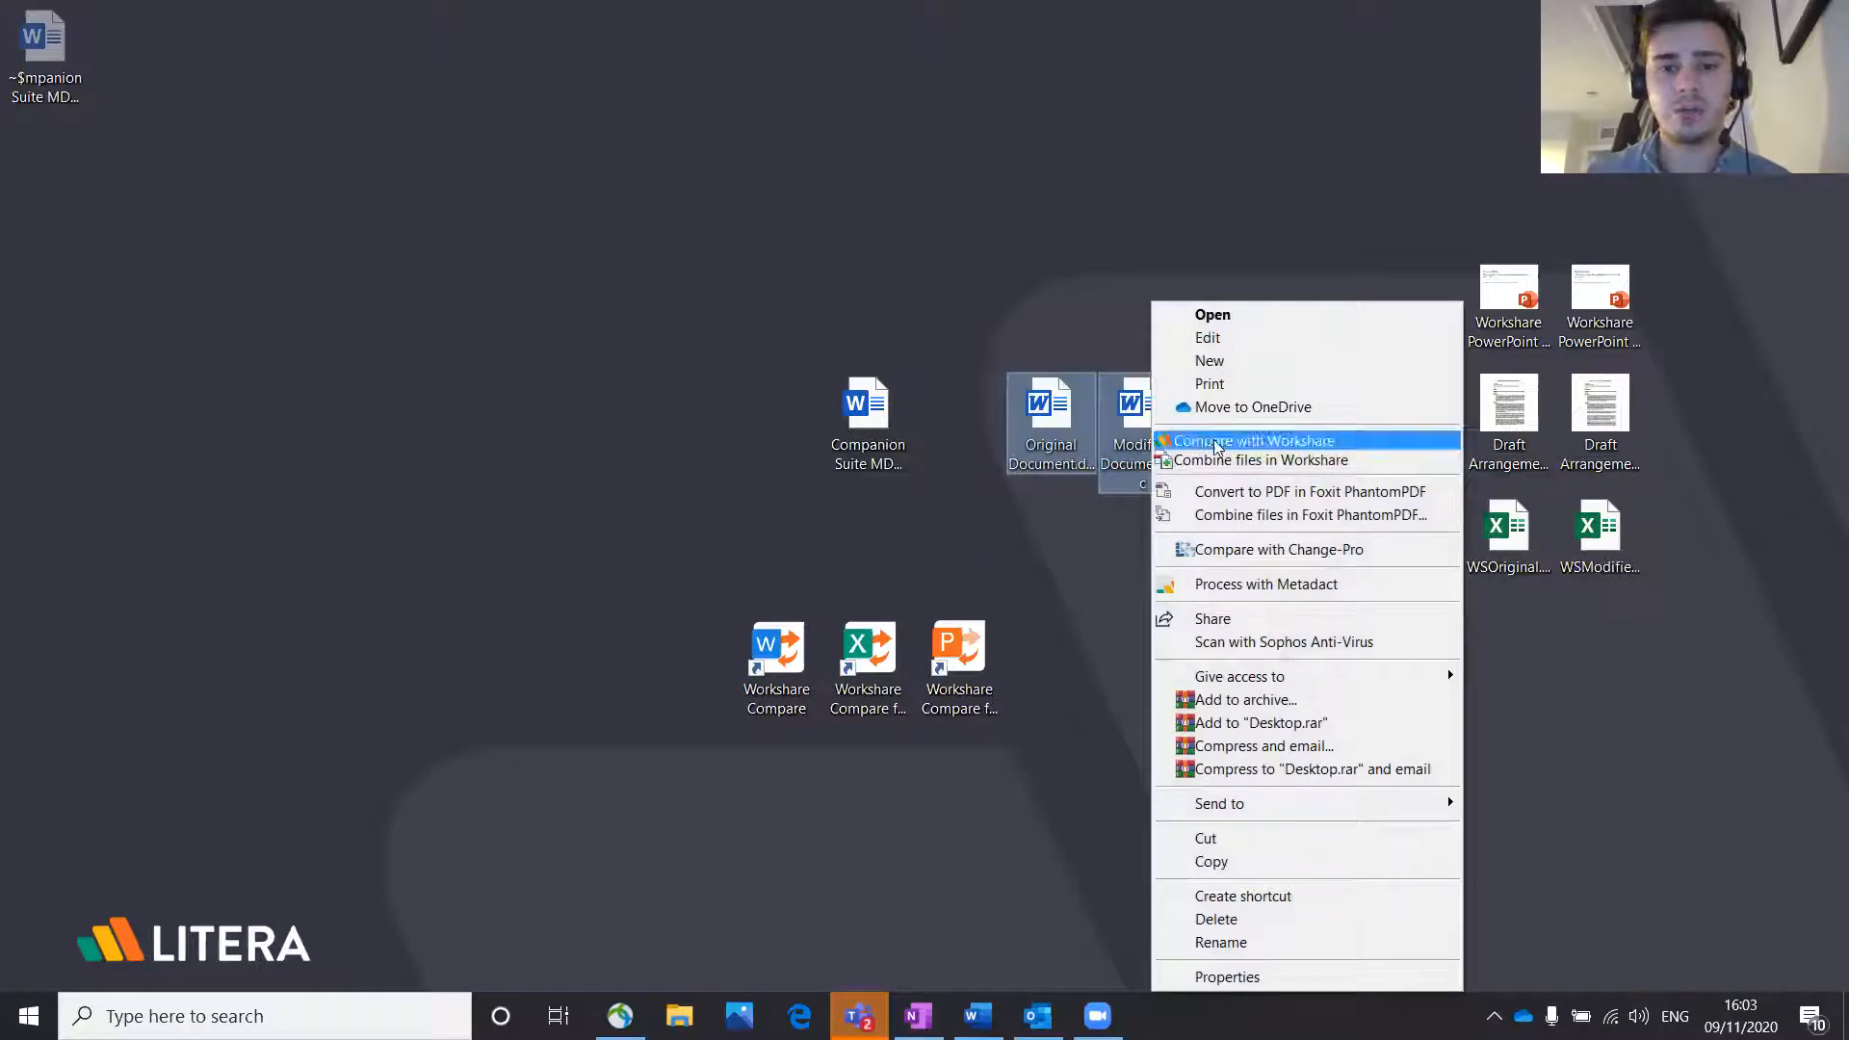
pyautogui.click(1231, 441)
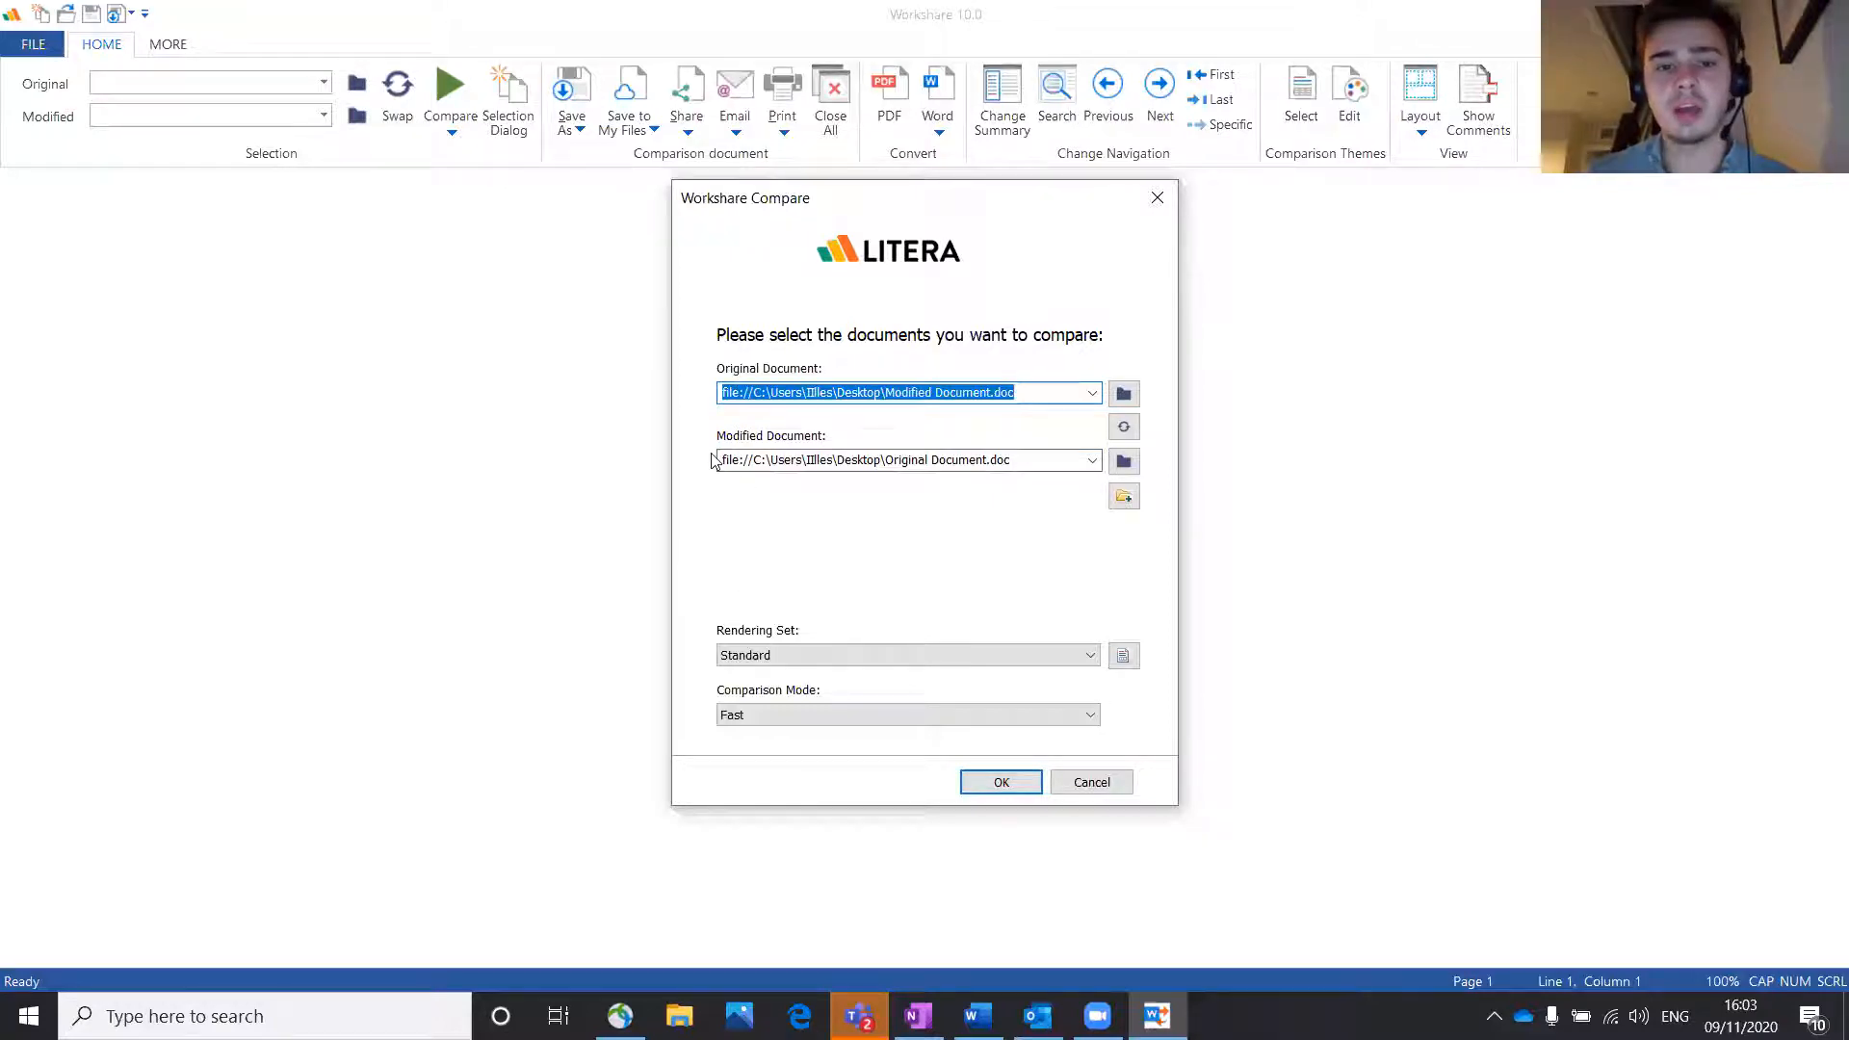
# Step: Swap the two files so Original Document.doc is the original and Modified Document.doc is the modified document
pyautogui.click(766, 393)
pyautogui.moveTo(723, 394); pyautogui.dragTo(855, 395)
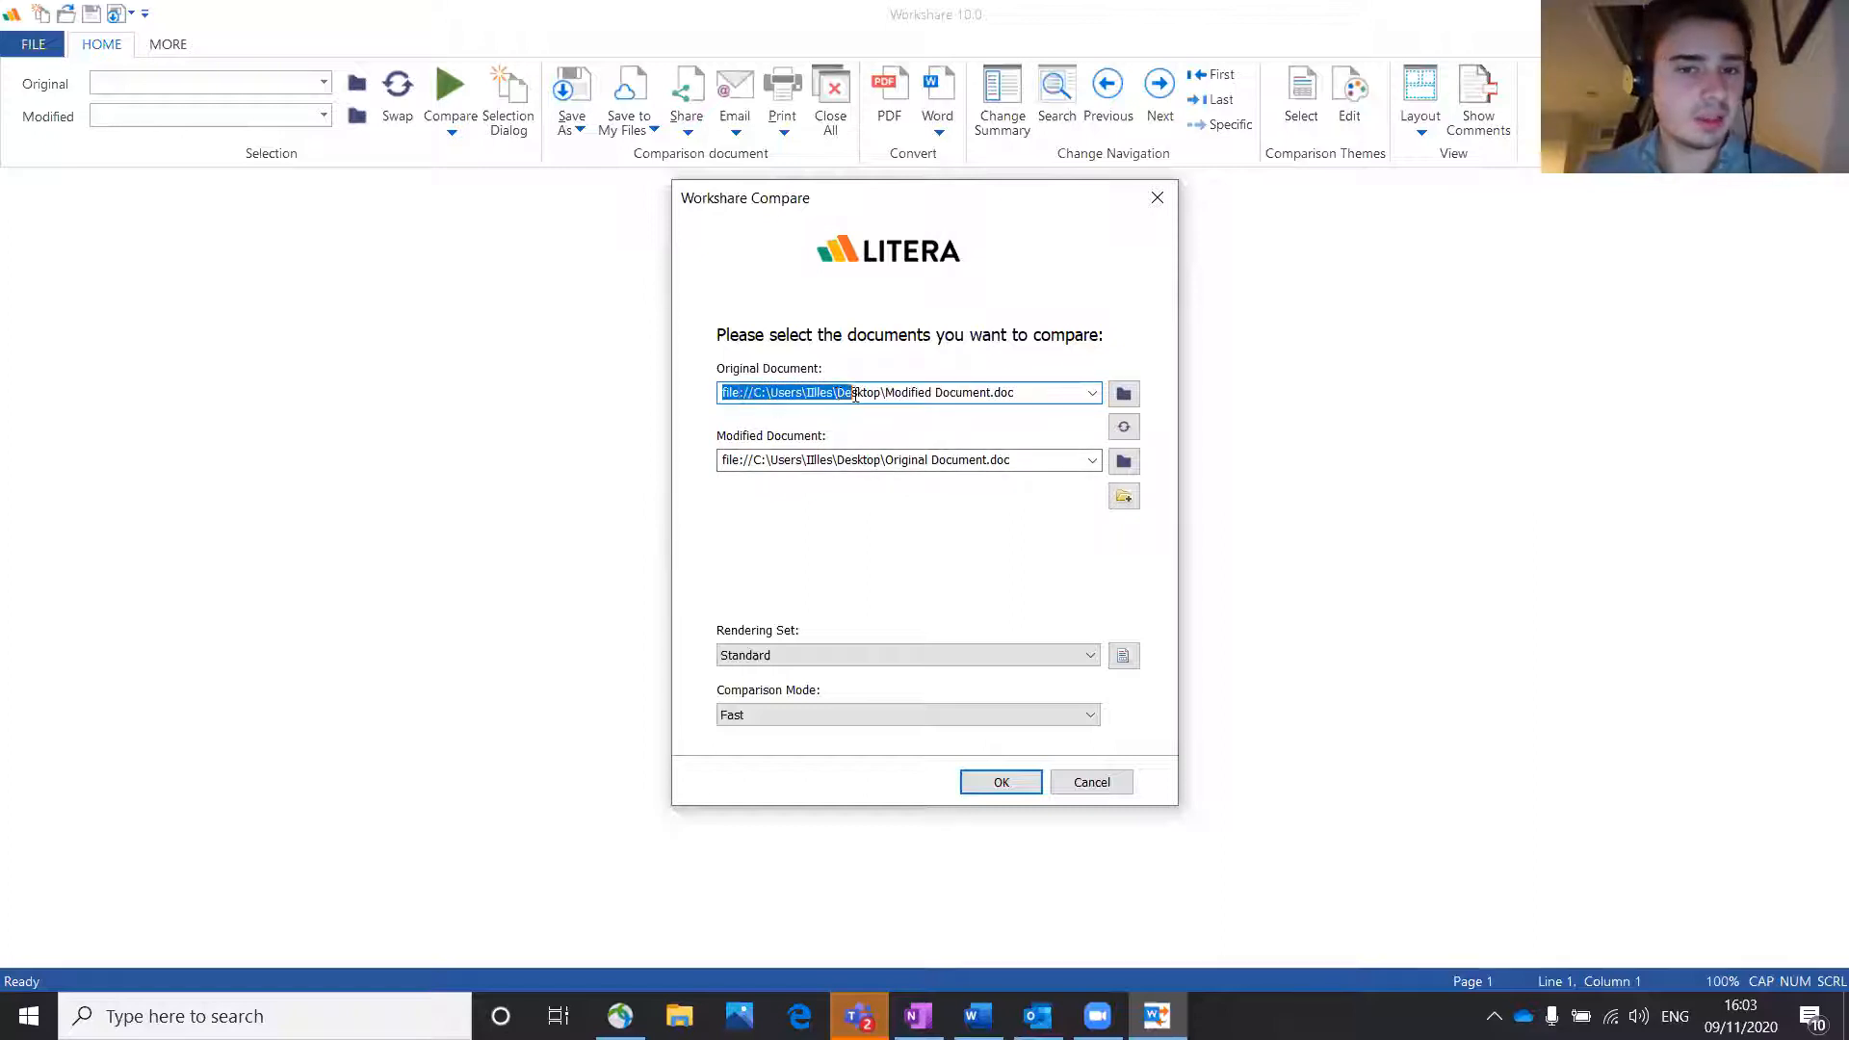
pyautogui.click(748, 392)
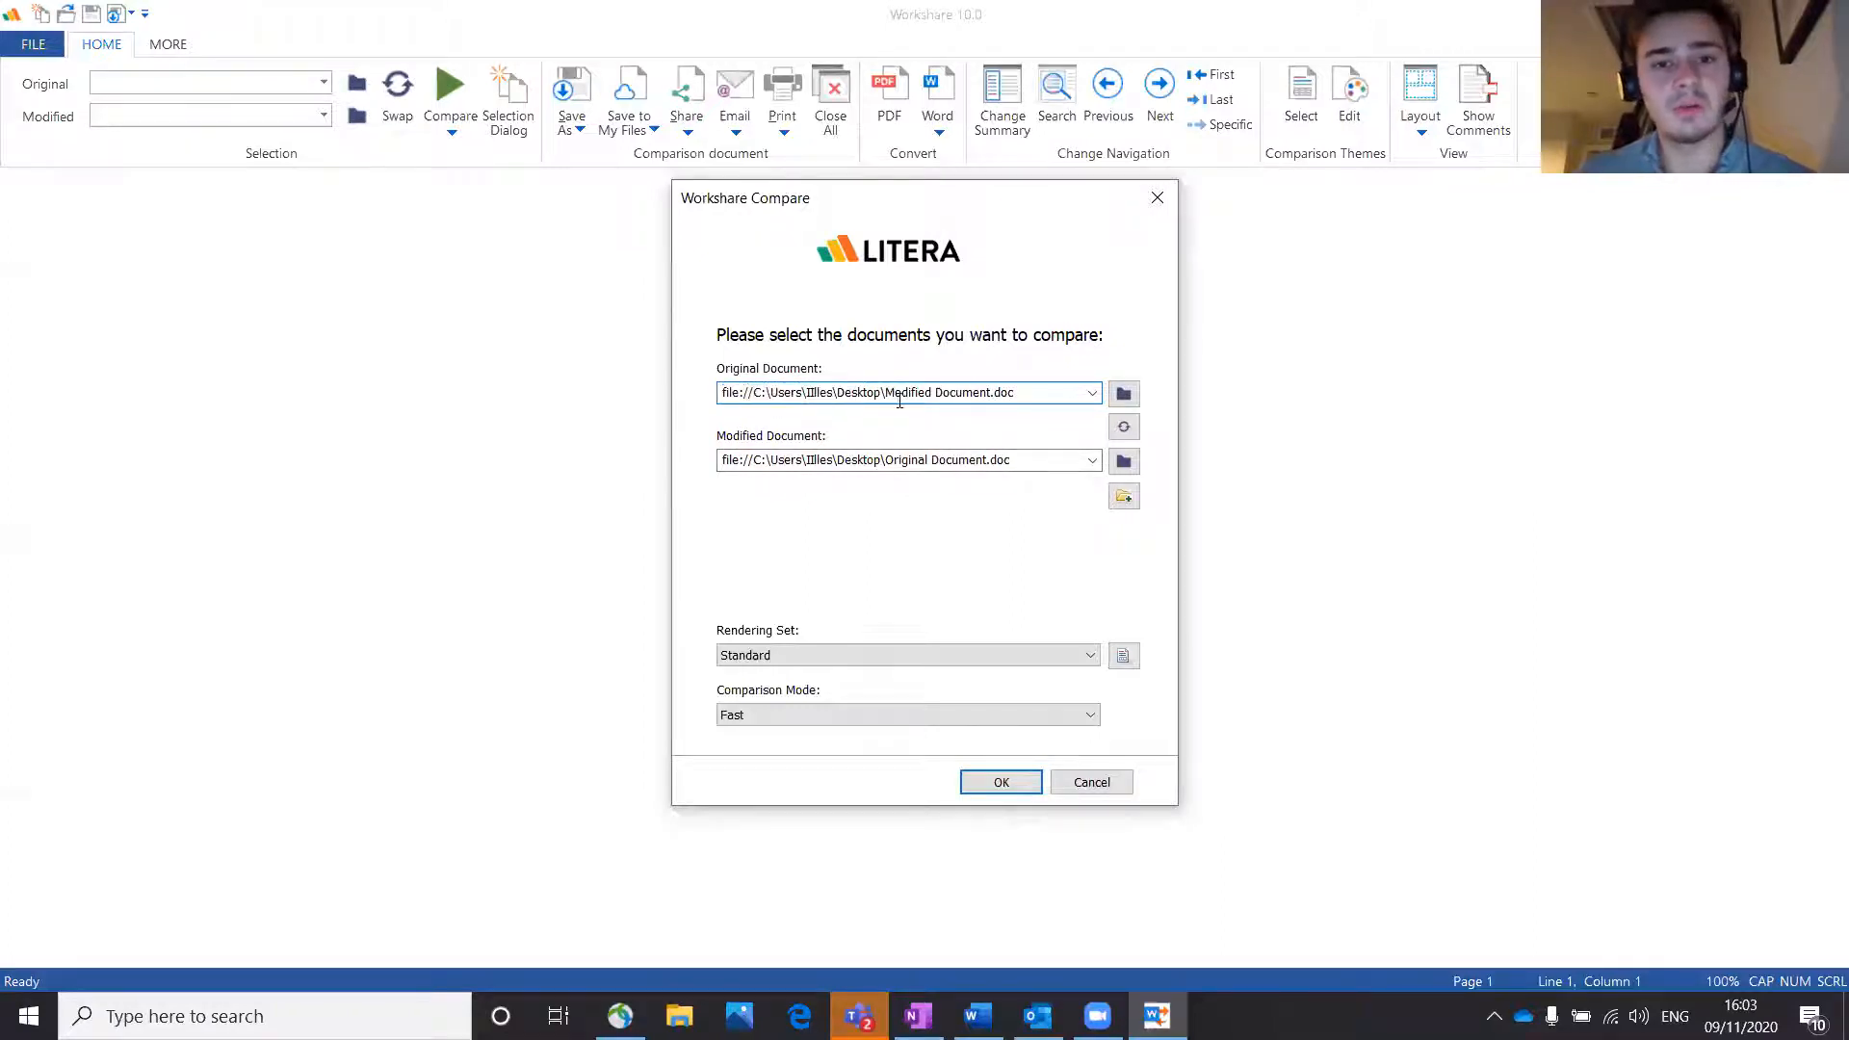
pyautogui.moveTo(886, 392); pyautogui.dragTo(1023, 396)
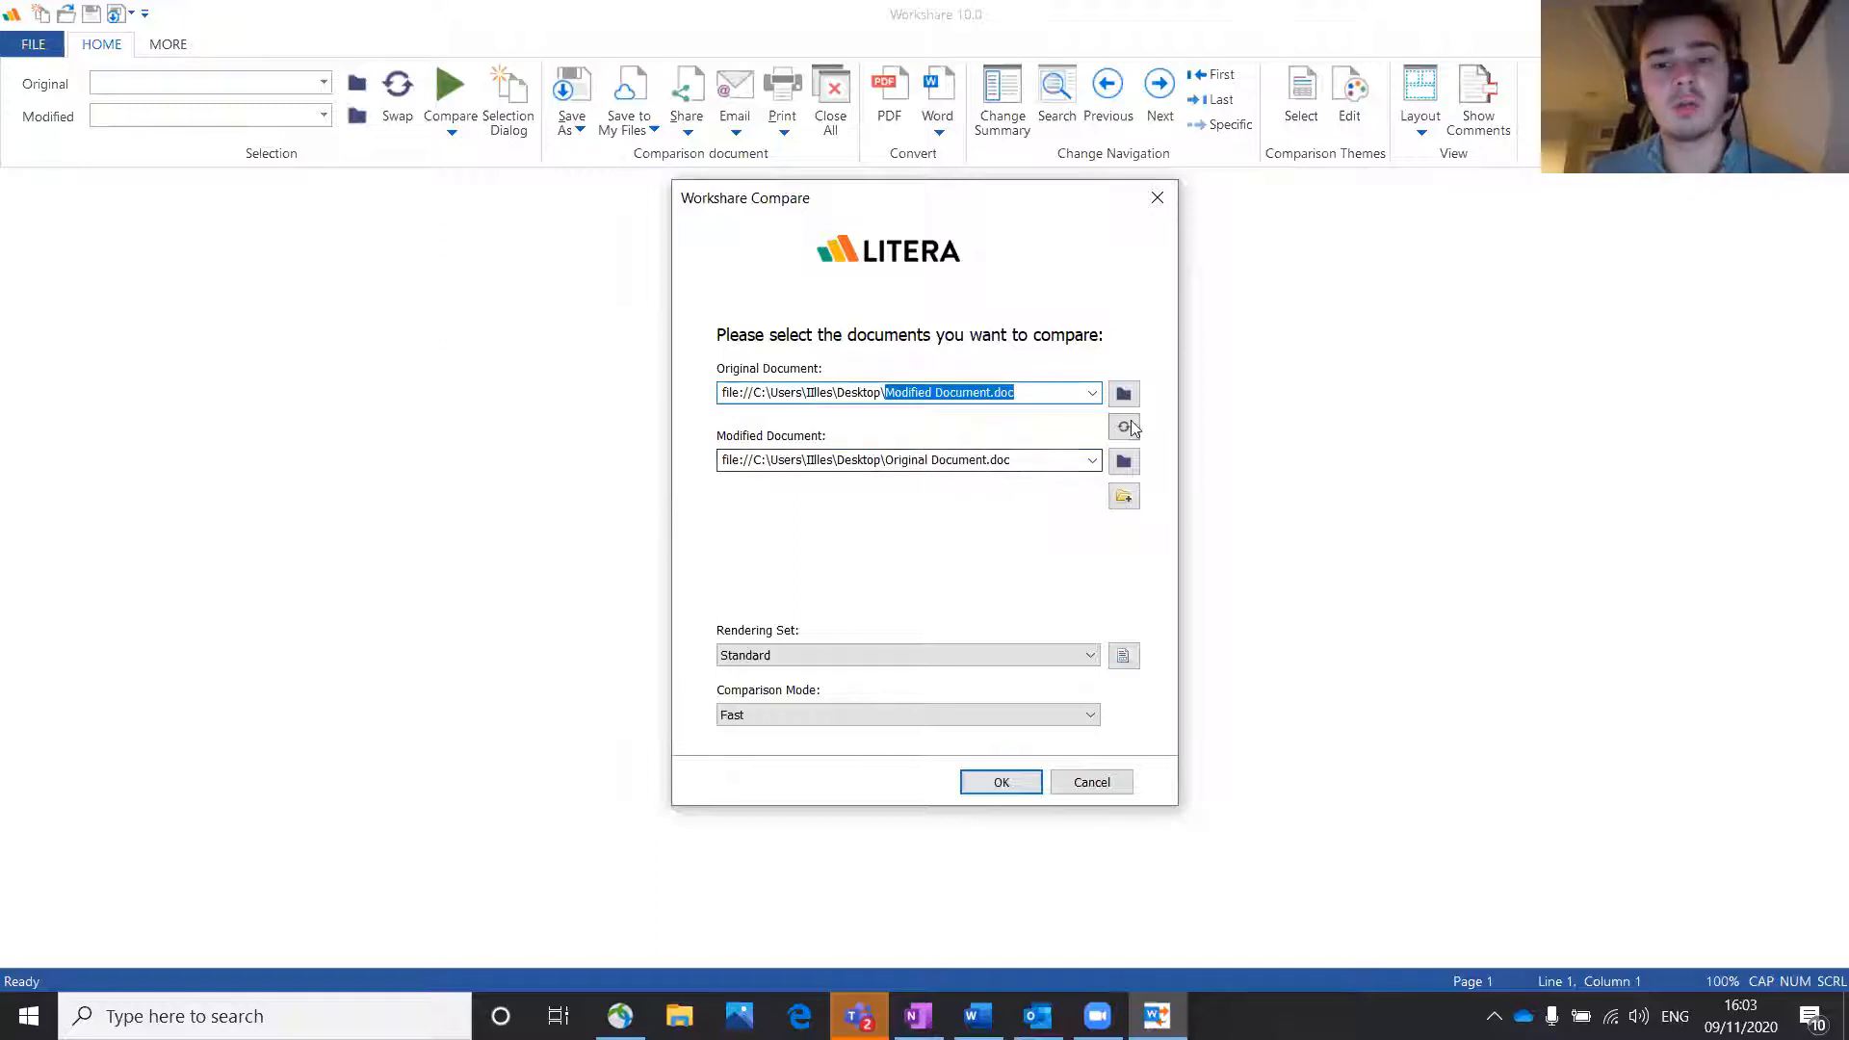
pyautogui.click(930, 395)
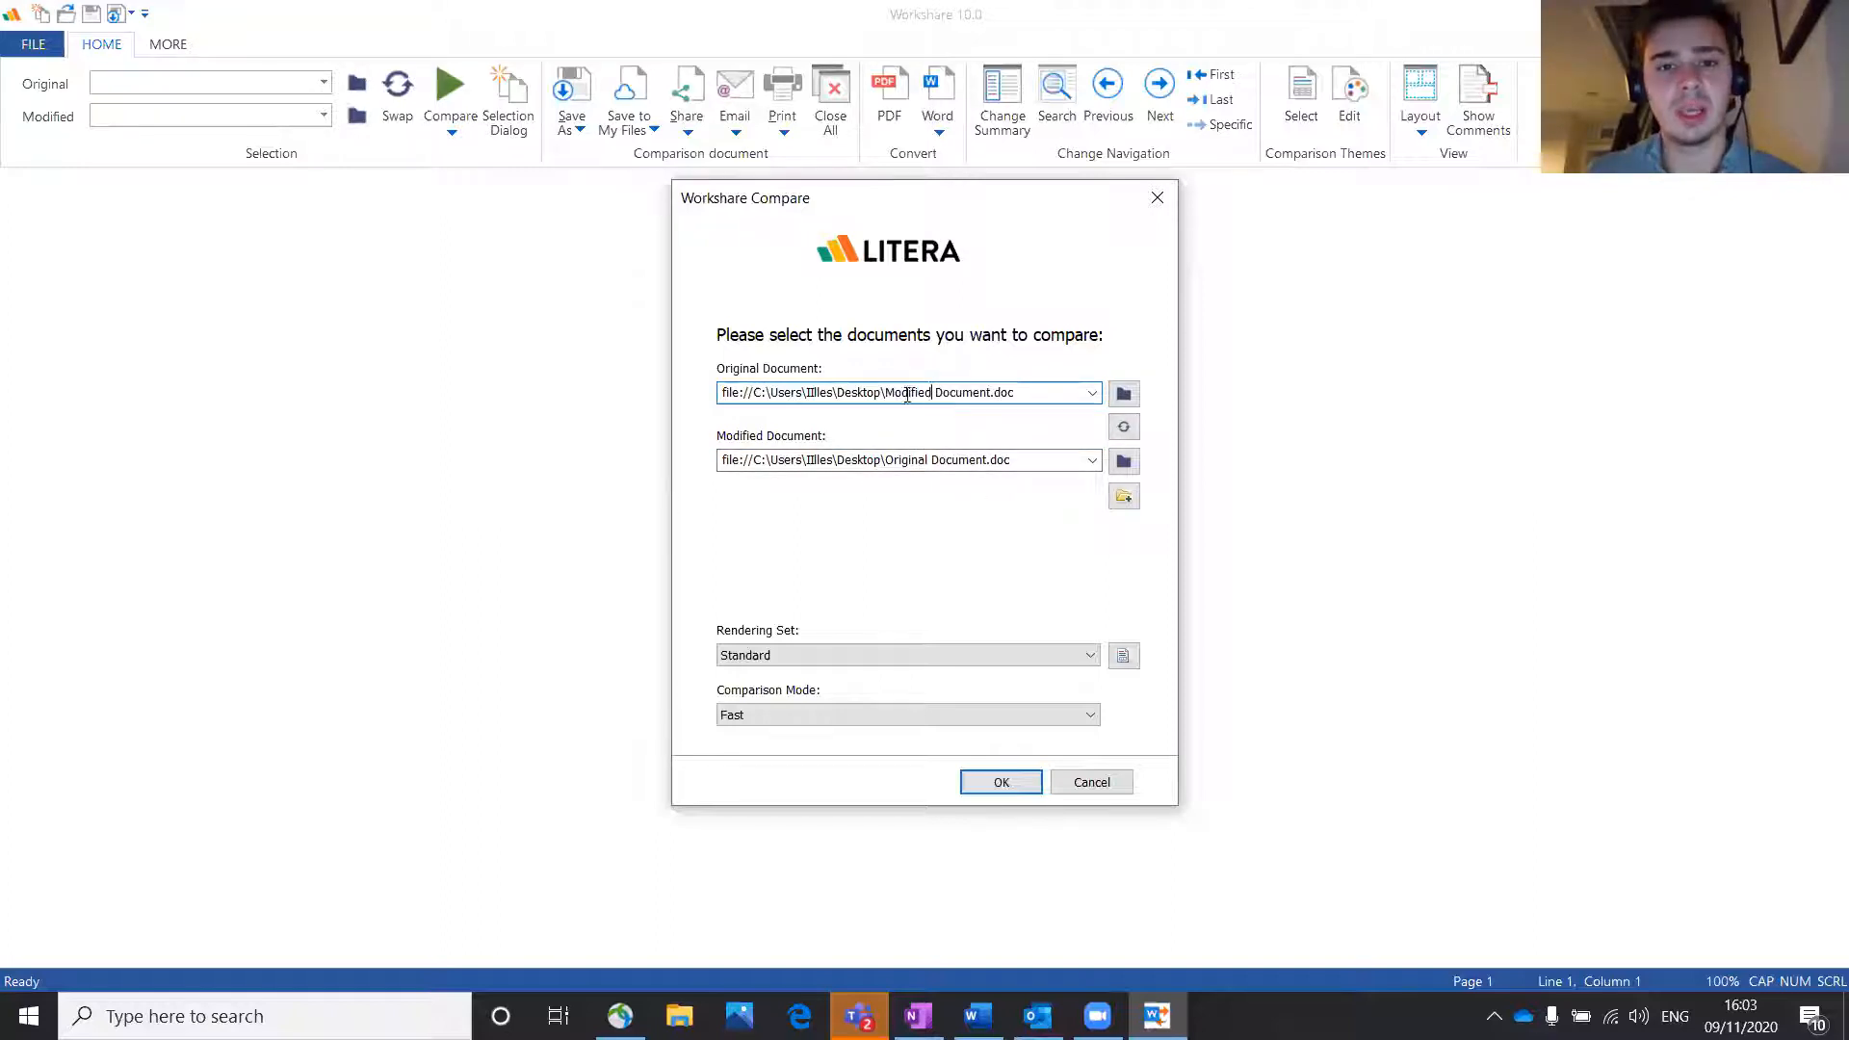
pyautogui.click(1125, 426)
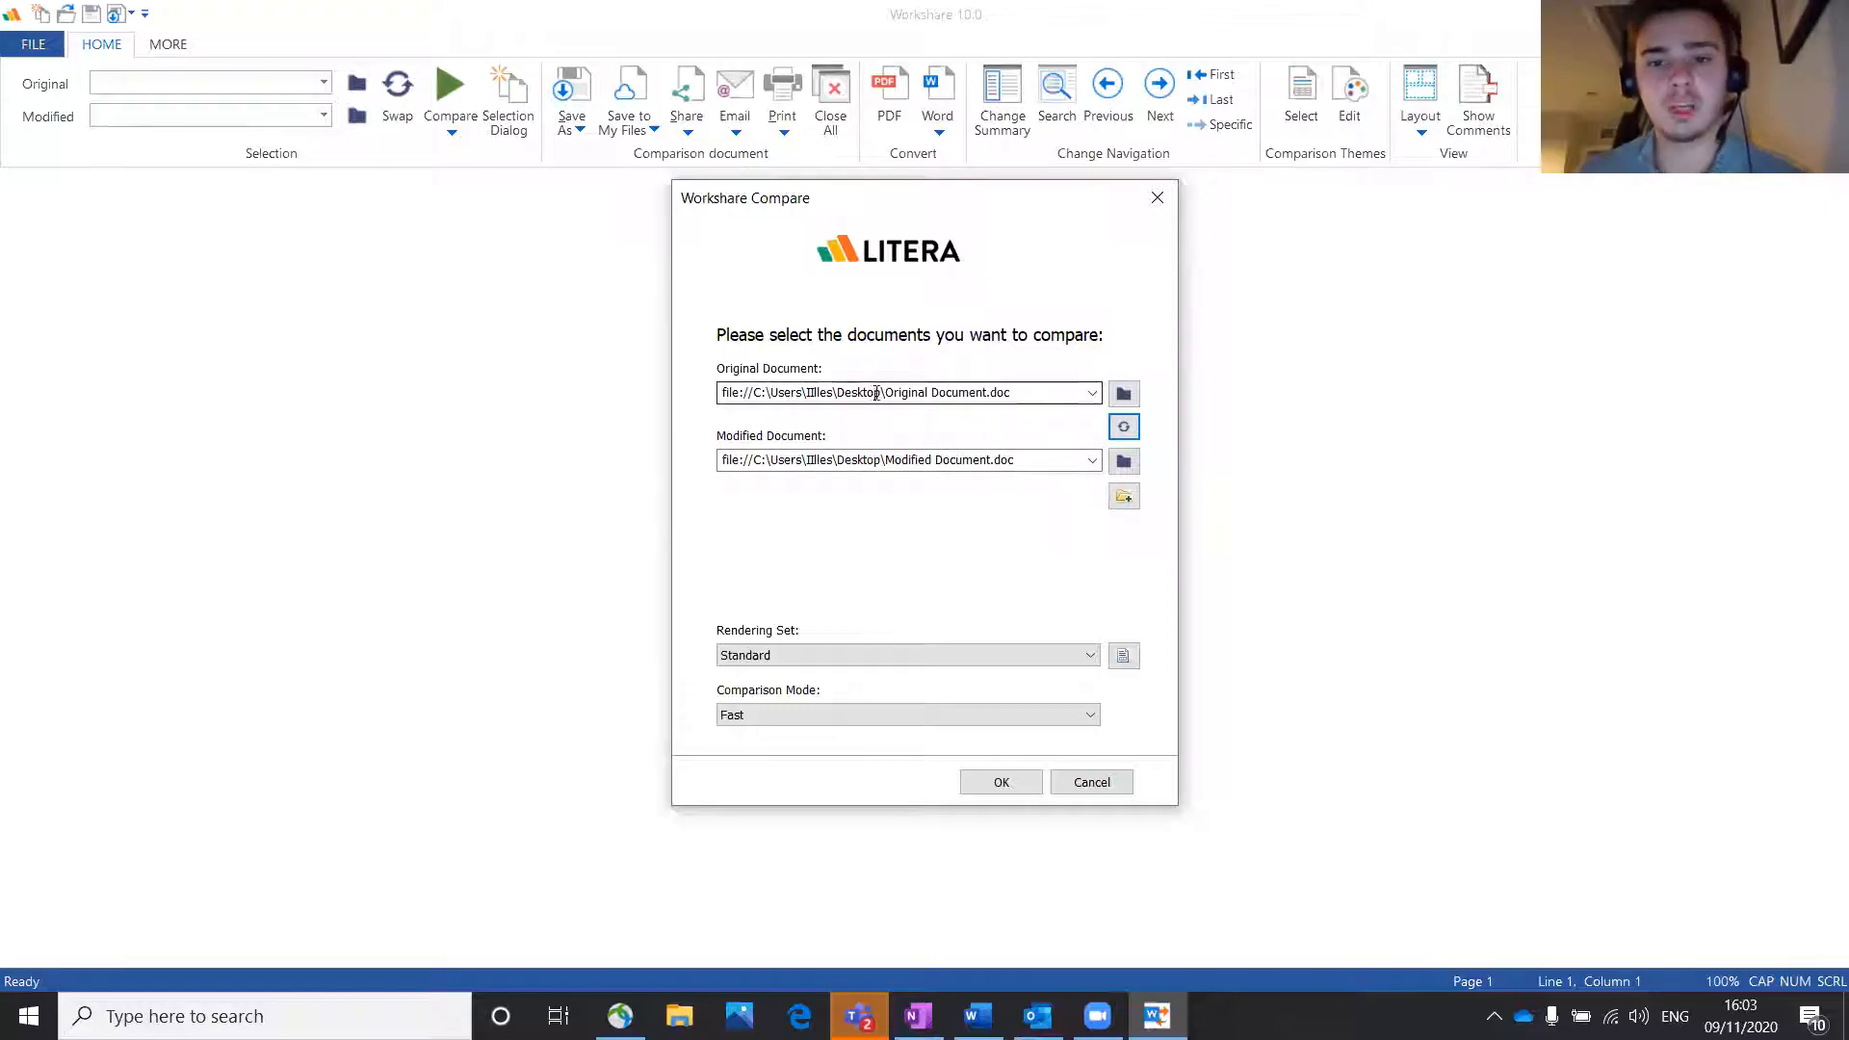
# Step: Add four more empty fields for modified documents to the comparison selection
pyautogui.click(1124, 498)
pyautogui.click(1124, 532)
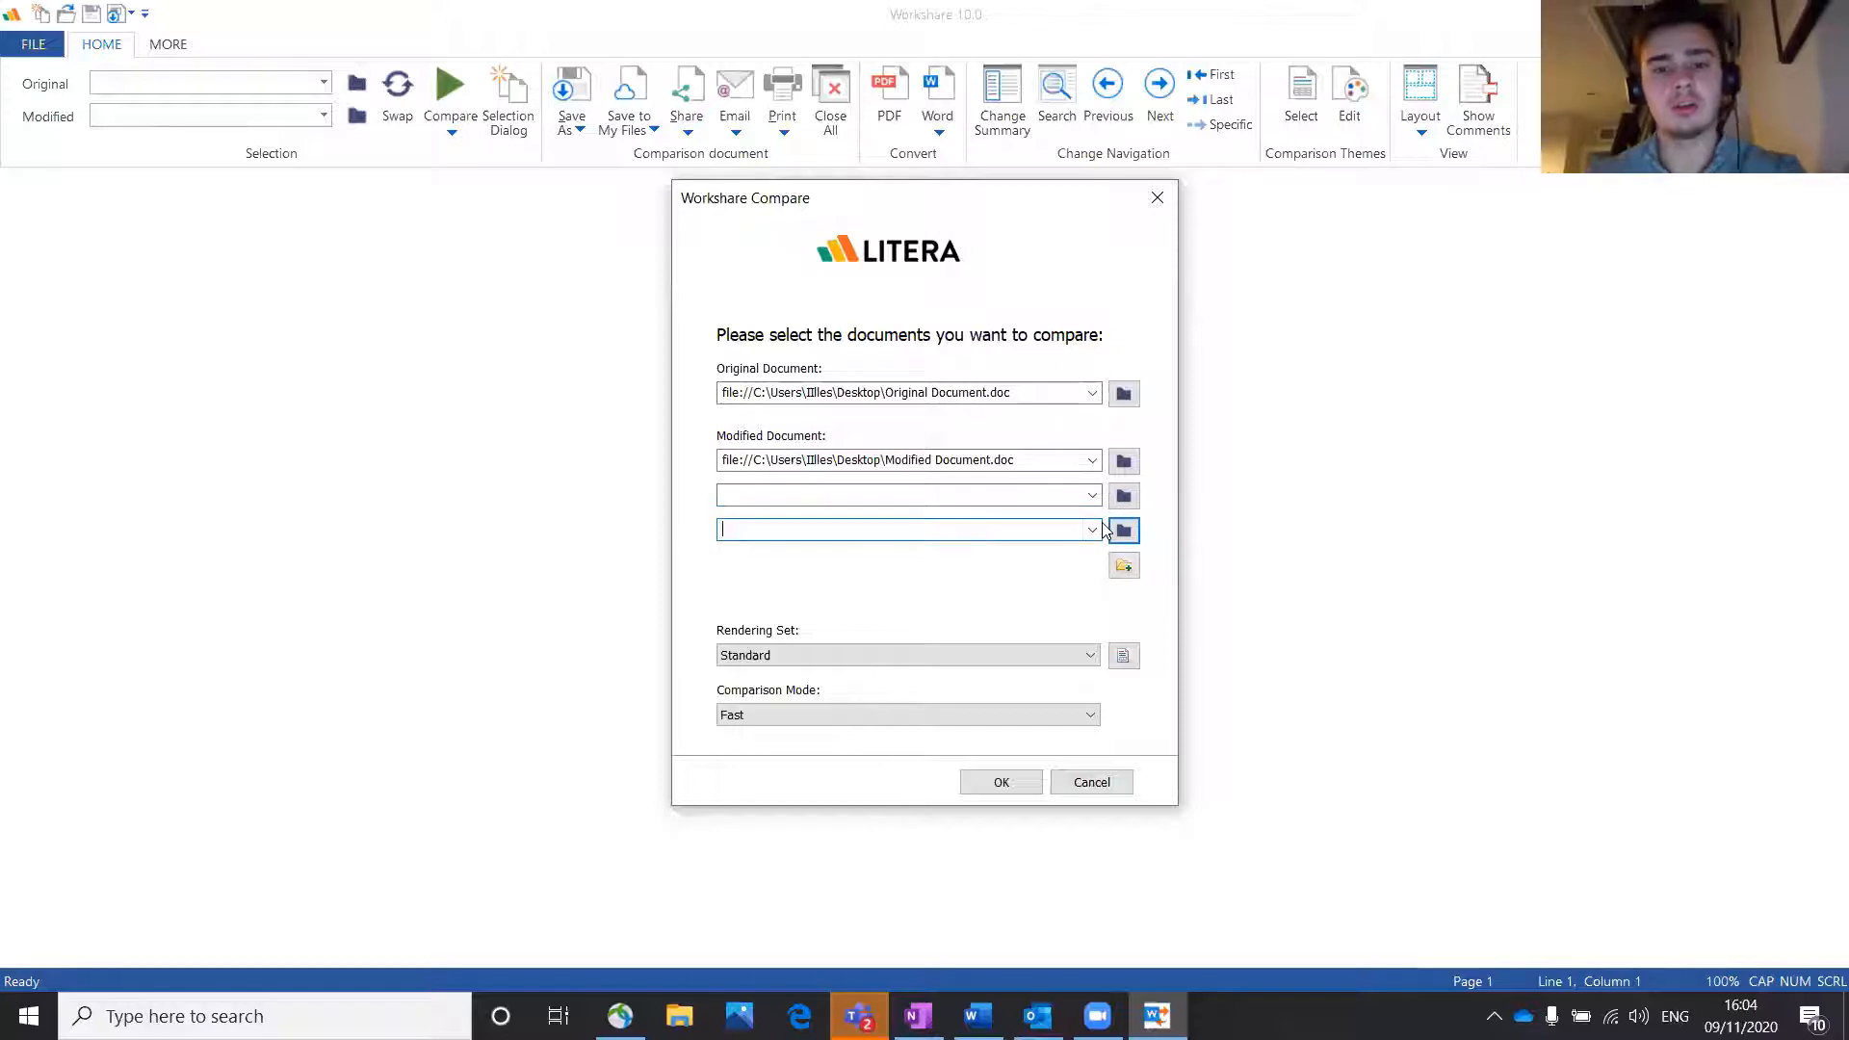
pyautogui.click(1125, 568)
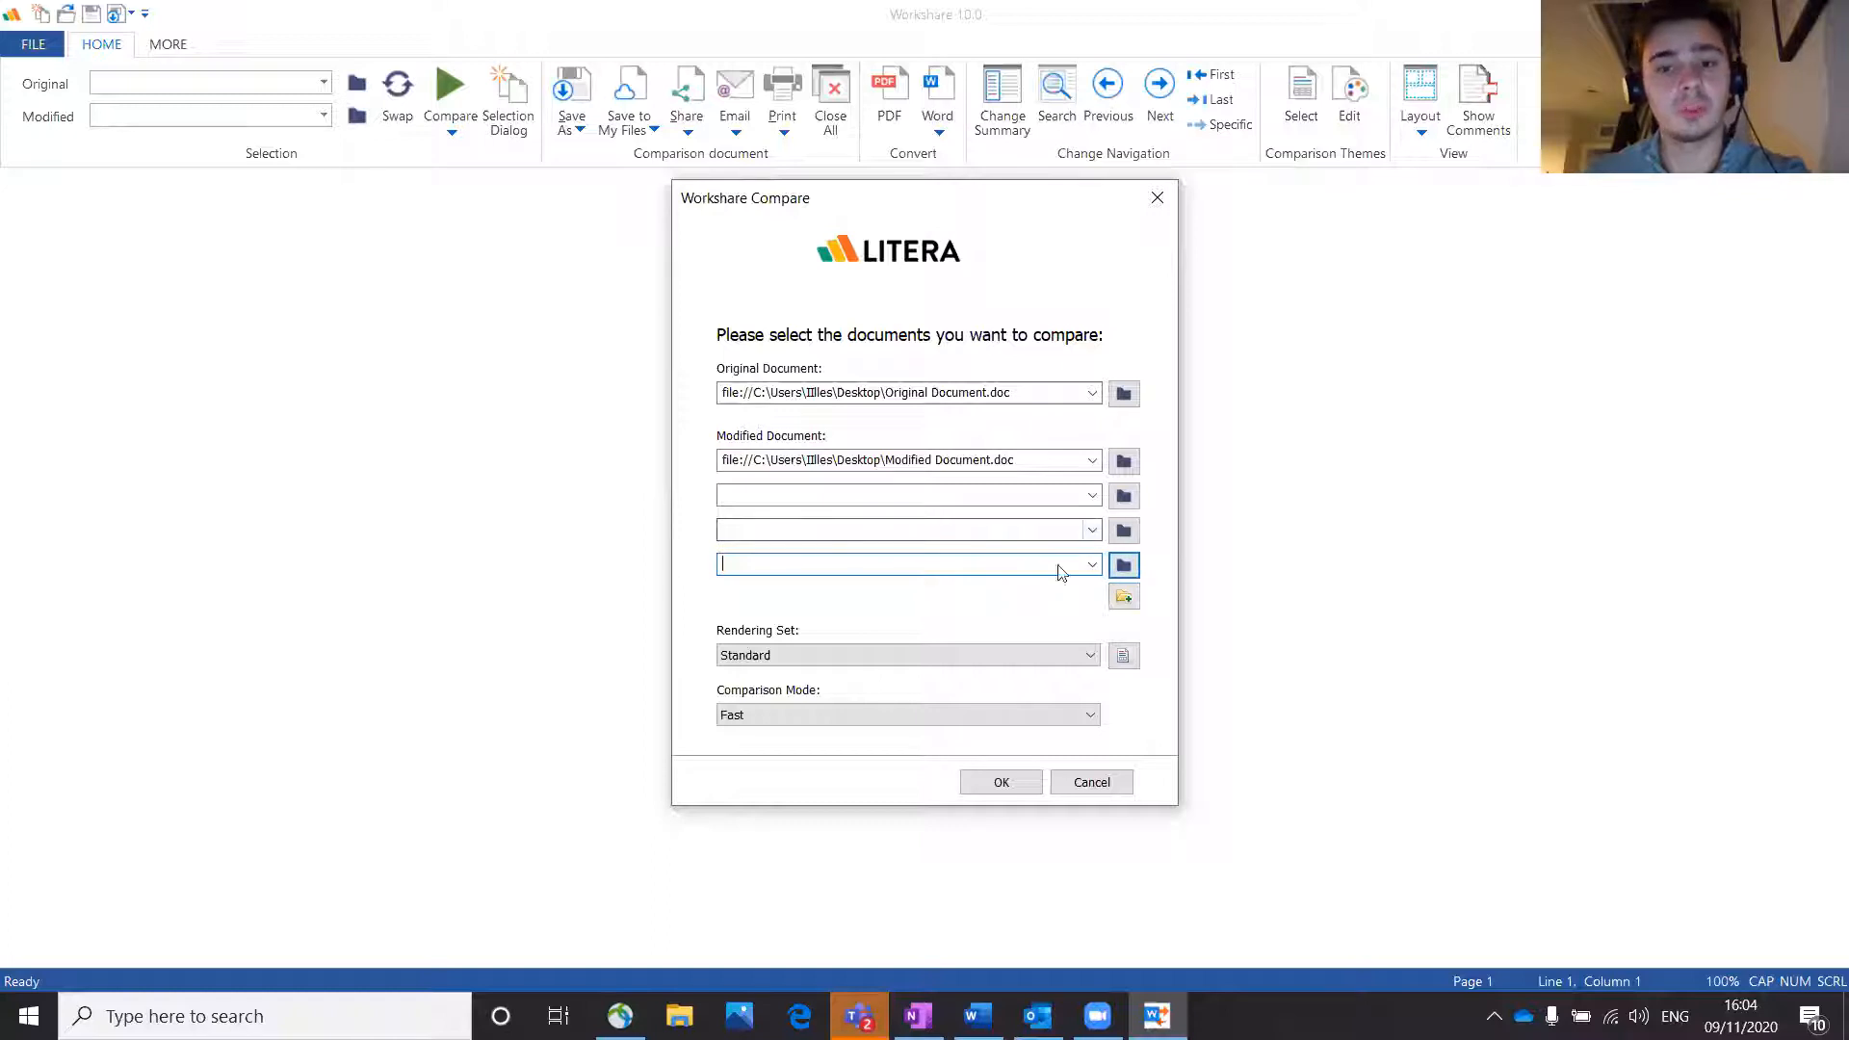
pyautogui.click(1124, 597)
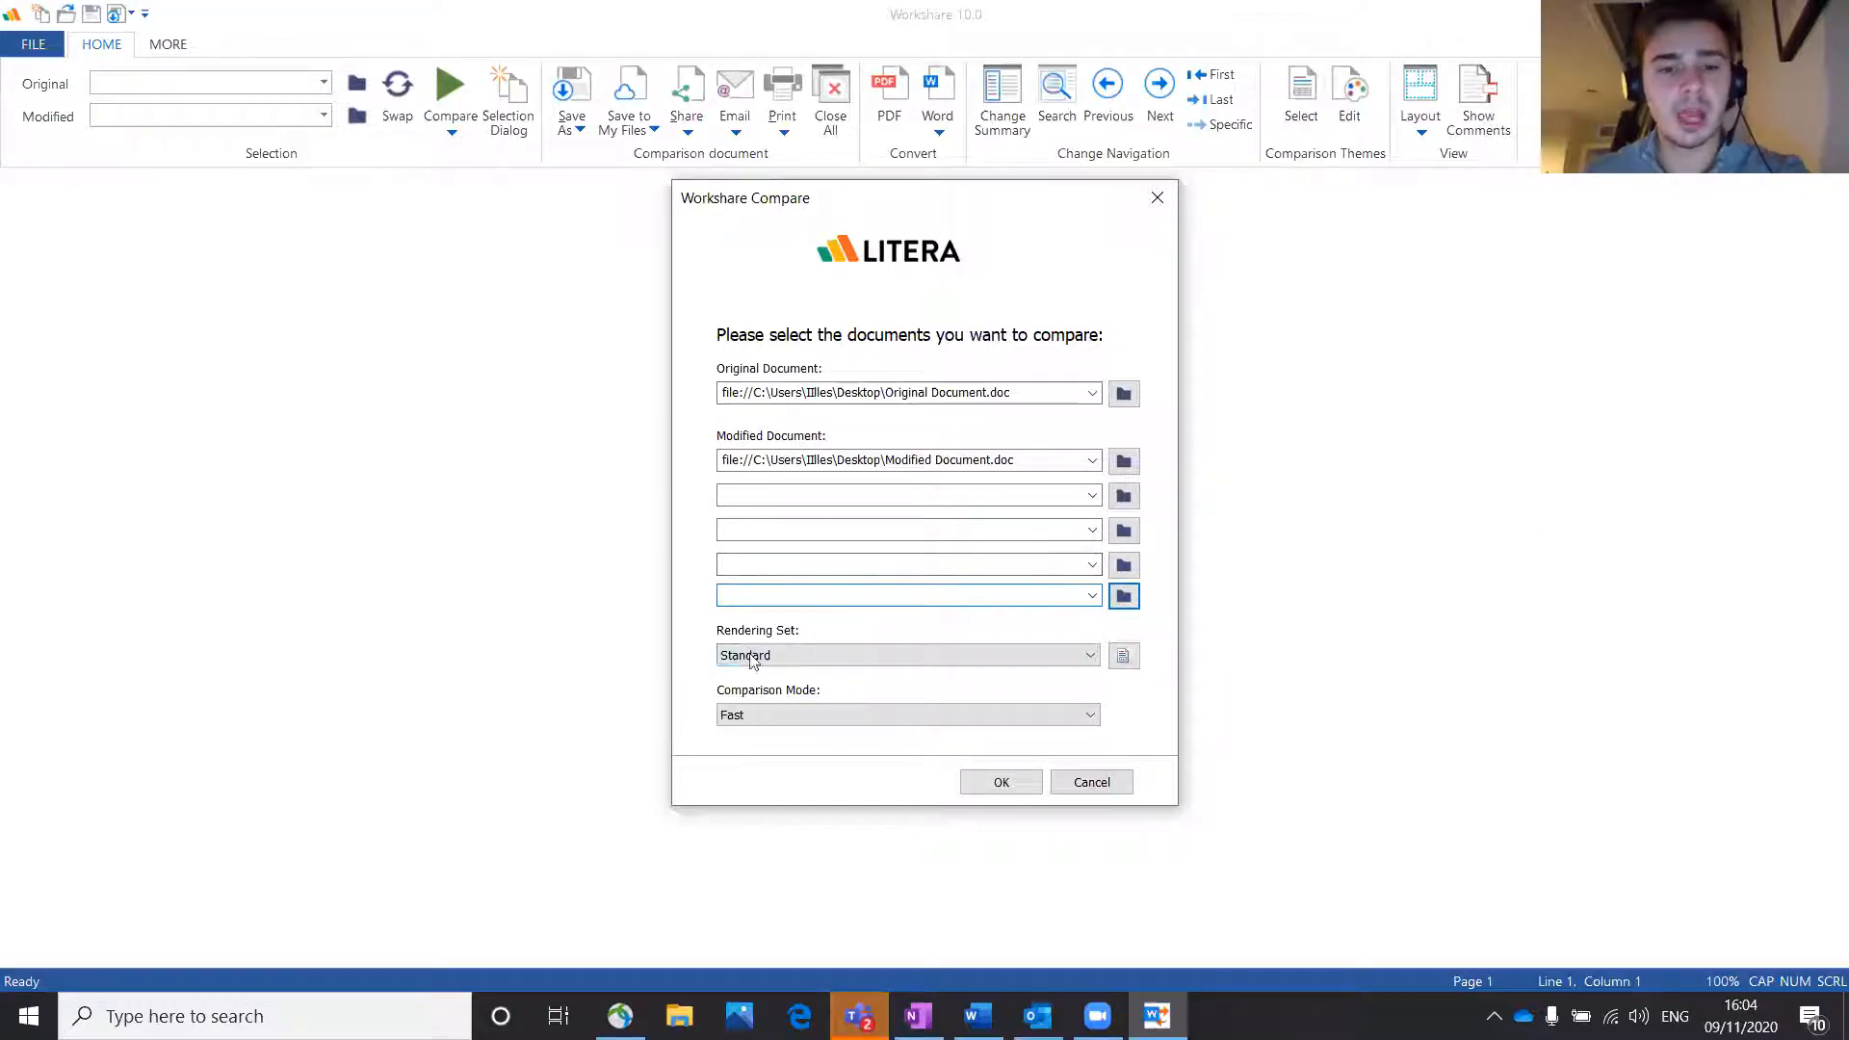
# Step: Check the rendering set and comparison mode choices, then run the comparison with Standard rendering and Fast mode
pyautogui.click(950, 657)
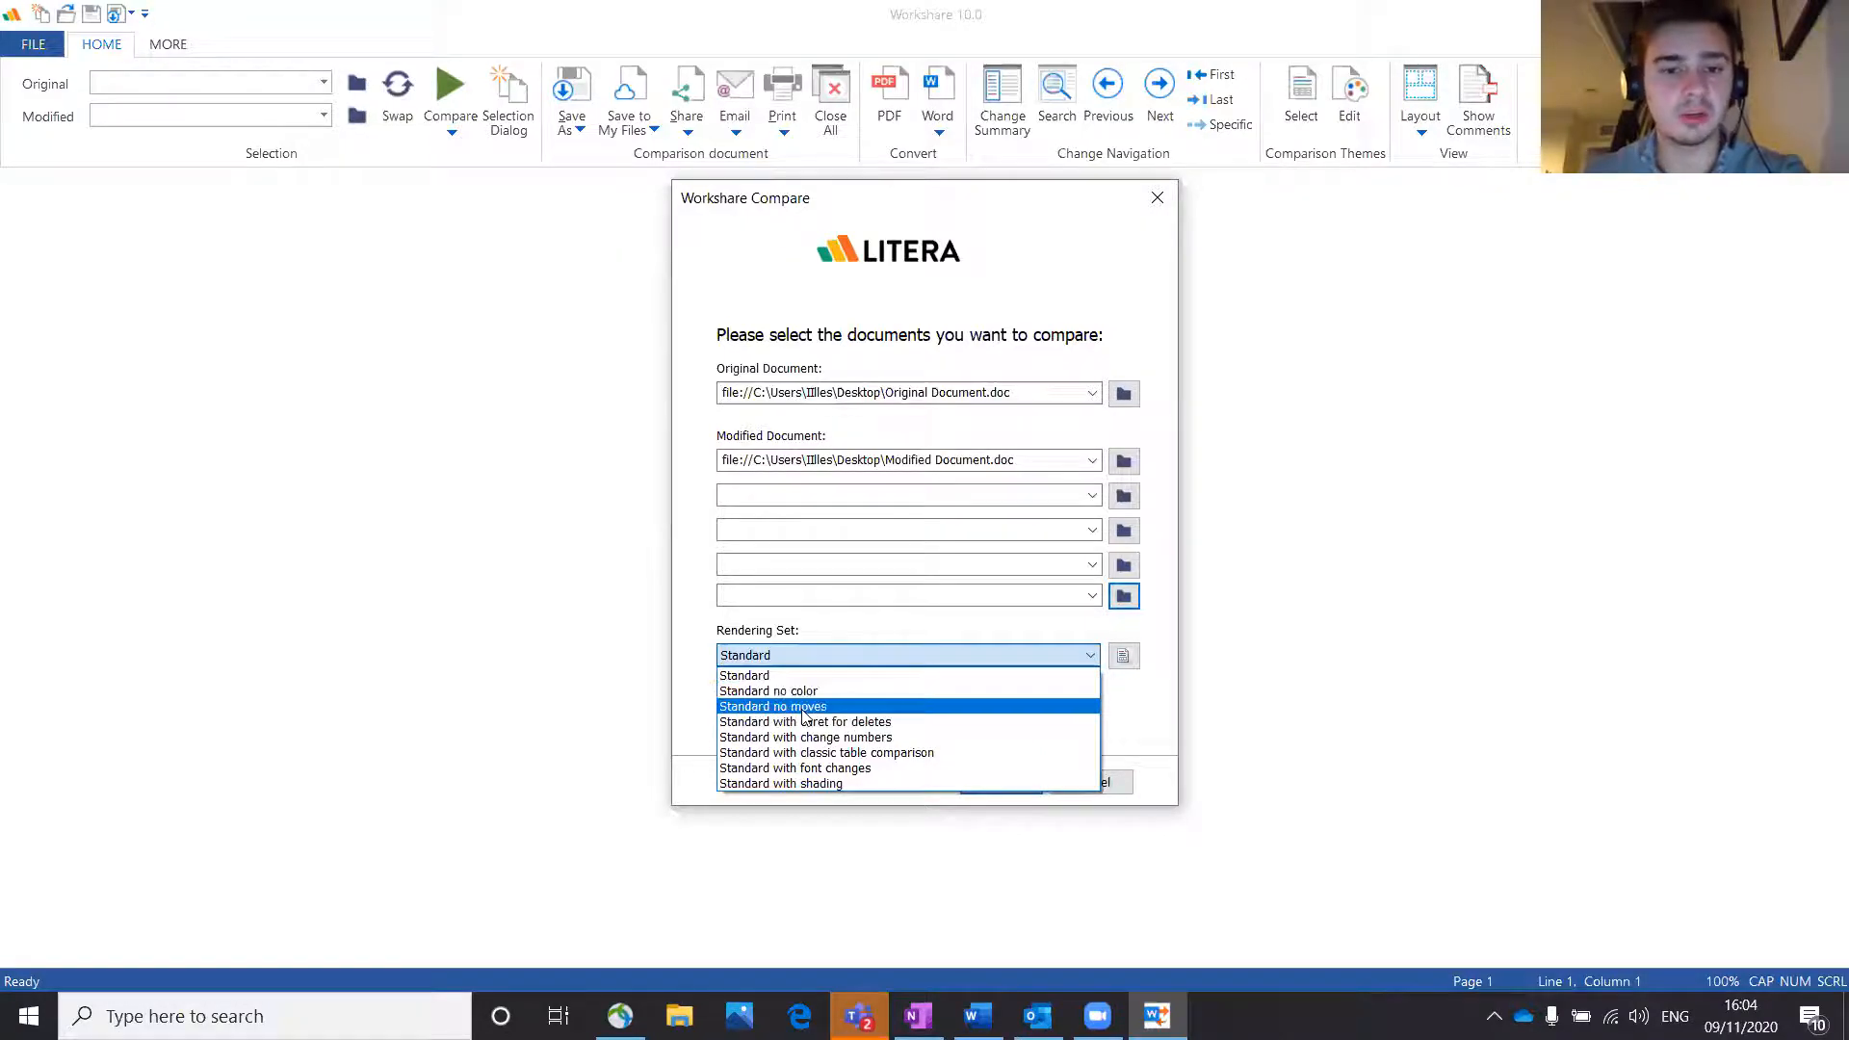
pyautogui.click(1133, 709)
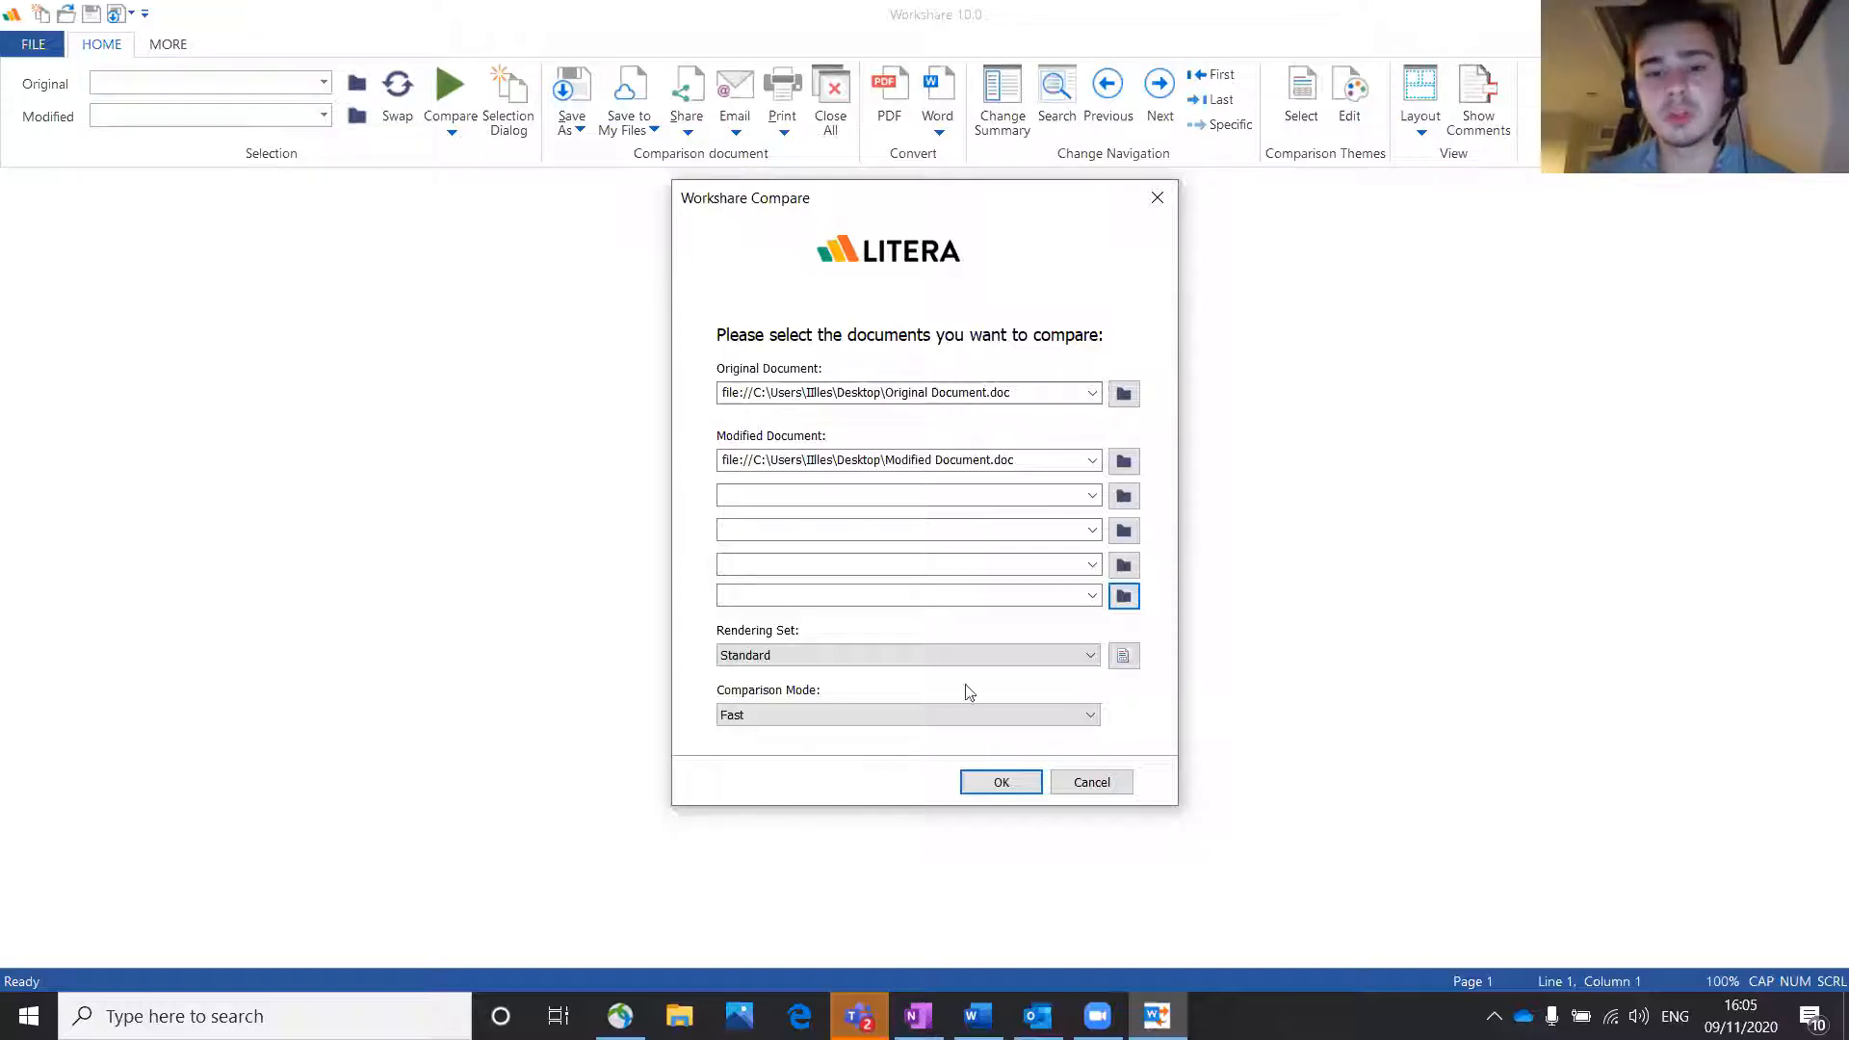
pyautogui.click(775, 714)
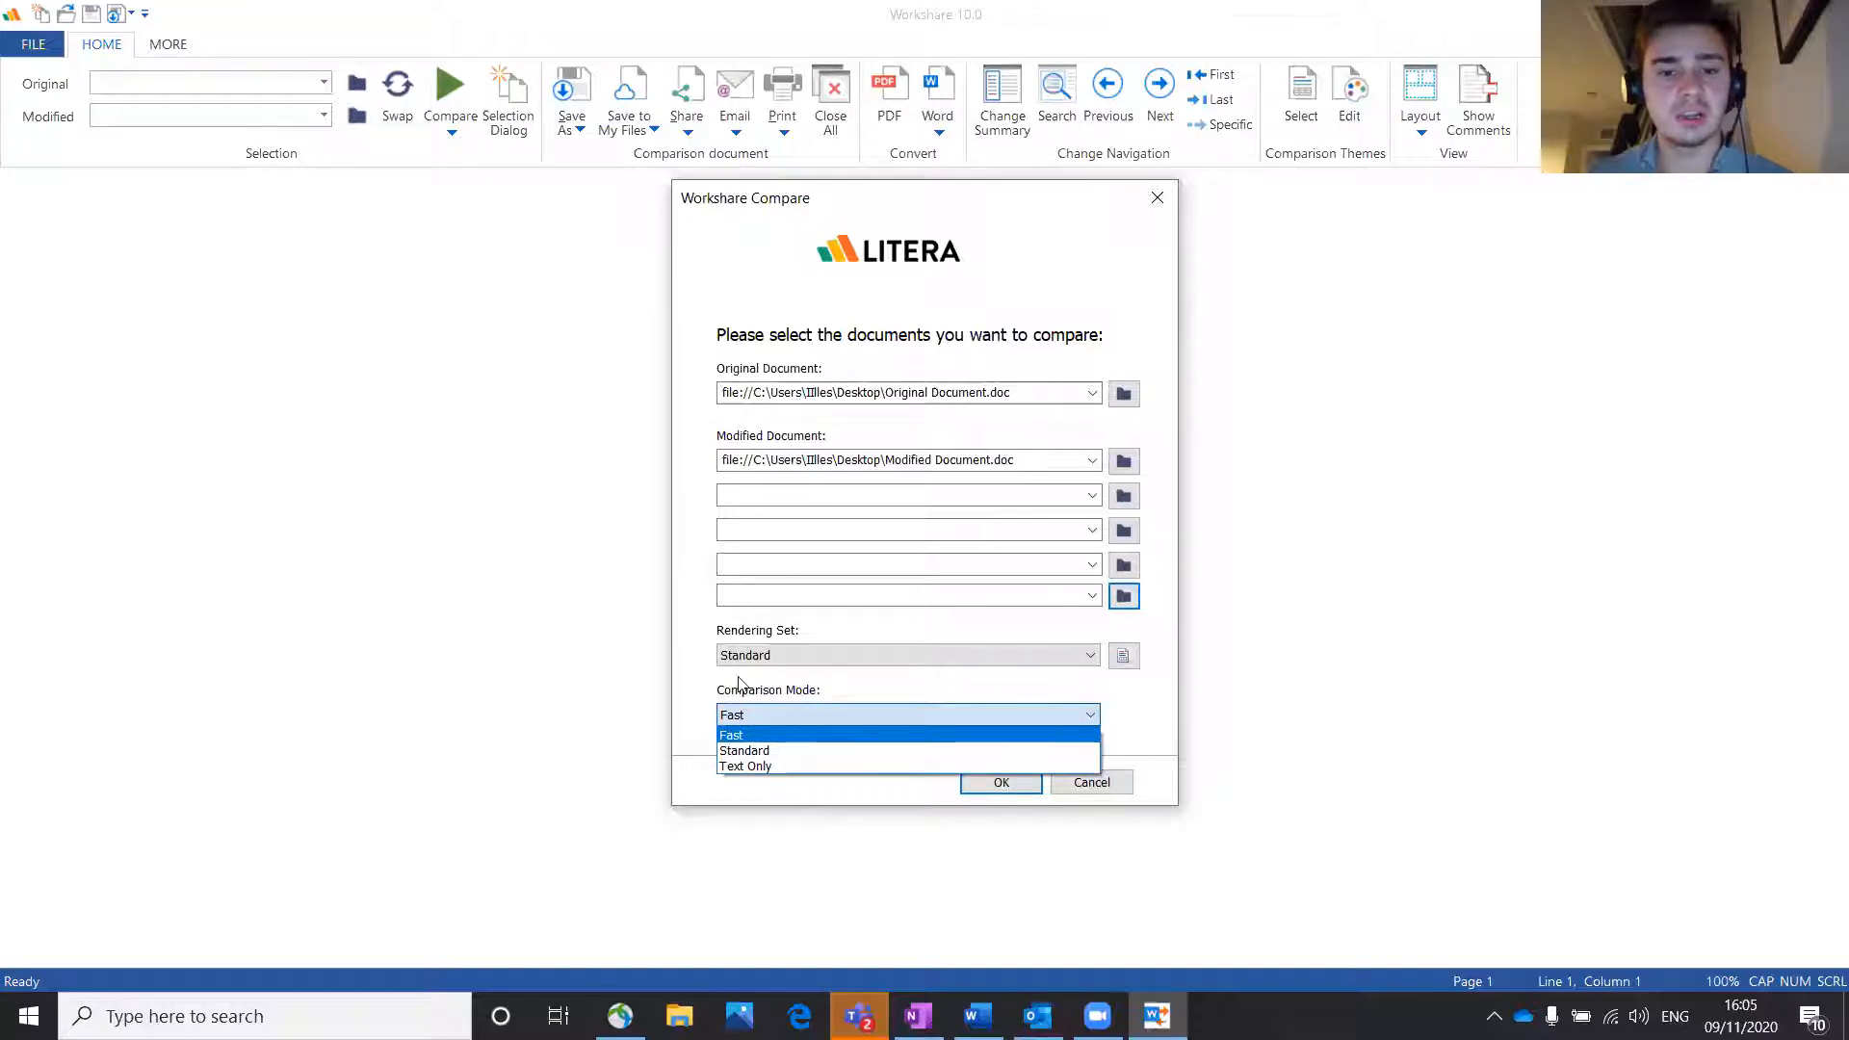
pyautogui.click(741, 685)
pyautogui.click(736, 710)
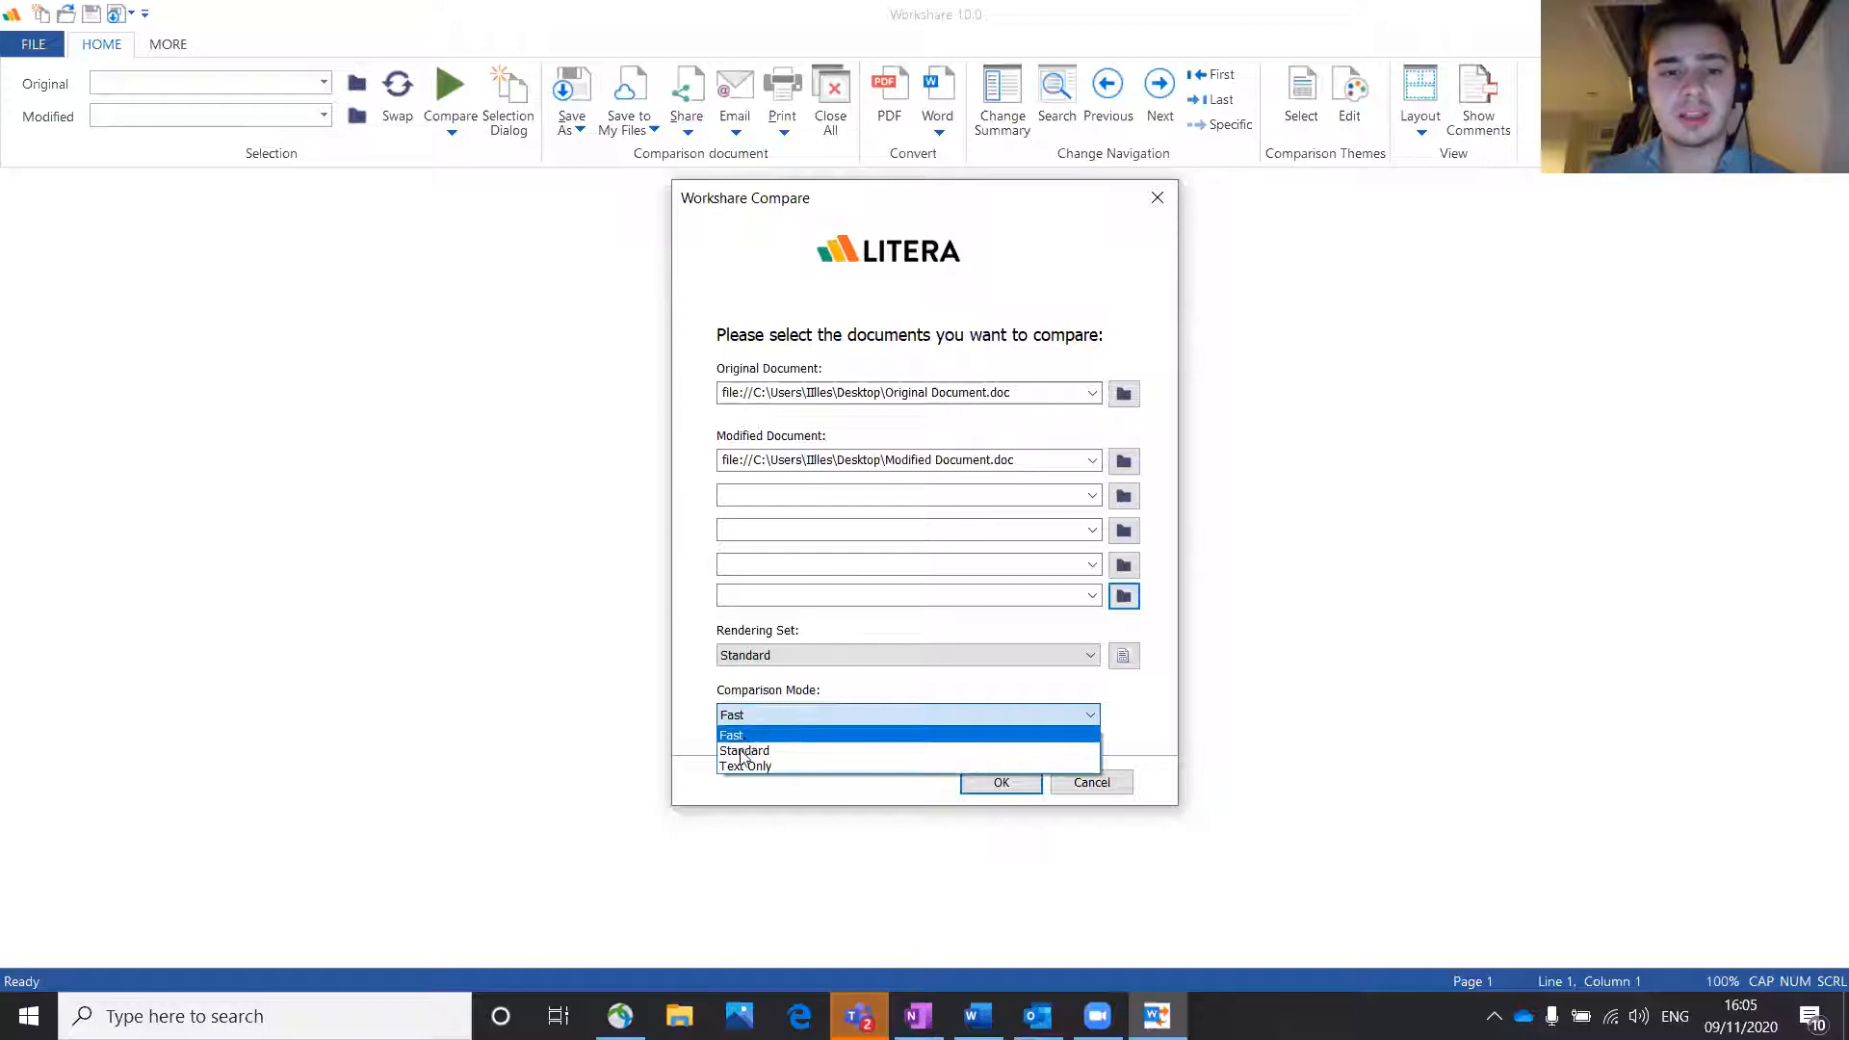
pyautogui.click(760, 711)
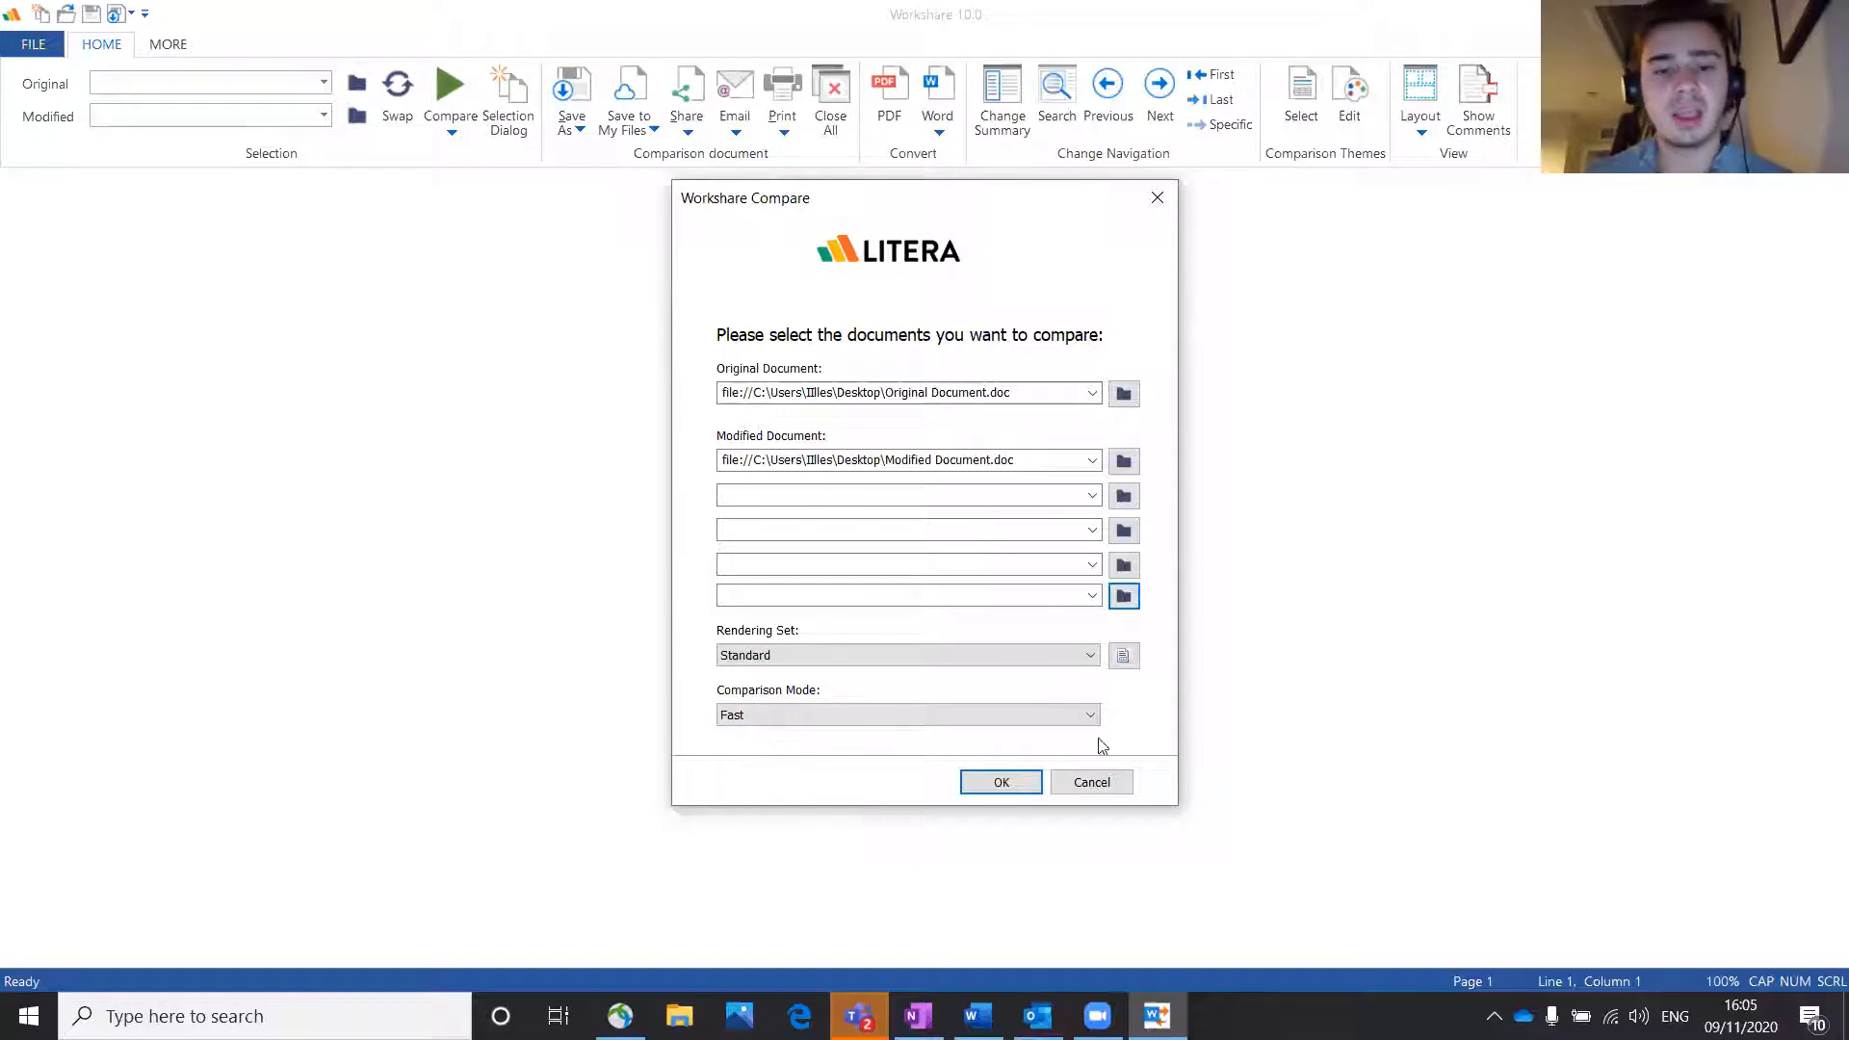
pyautogui.click(999, 780)
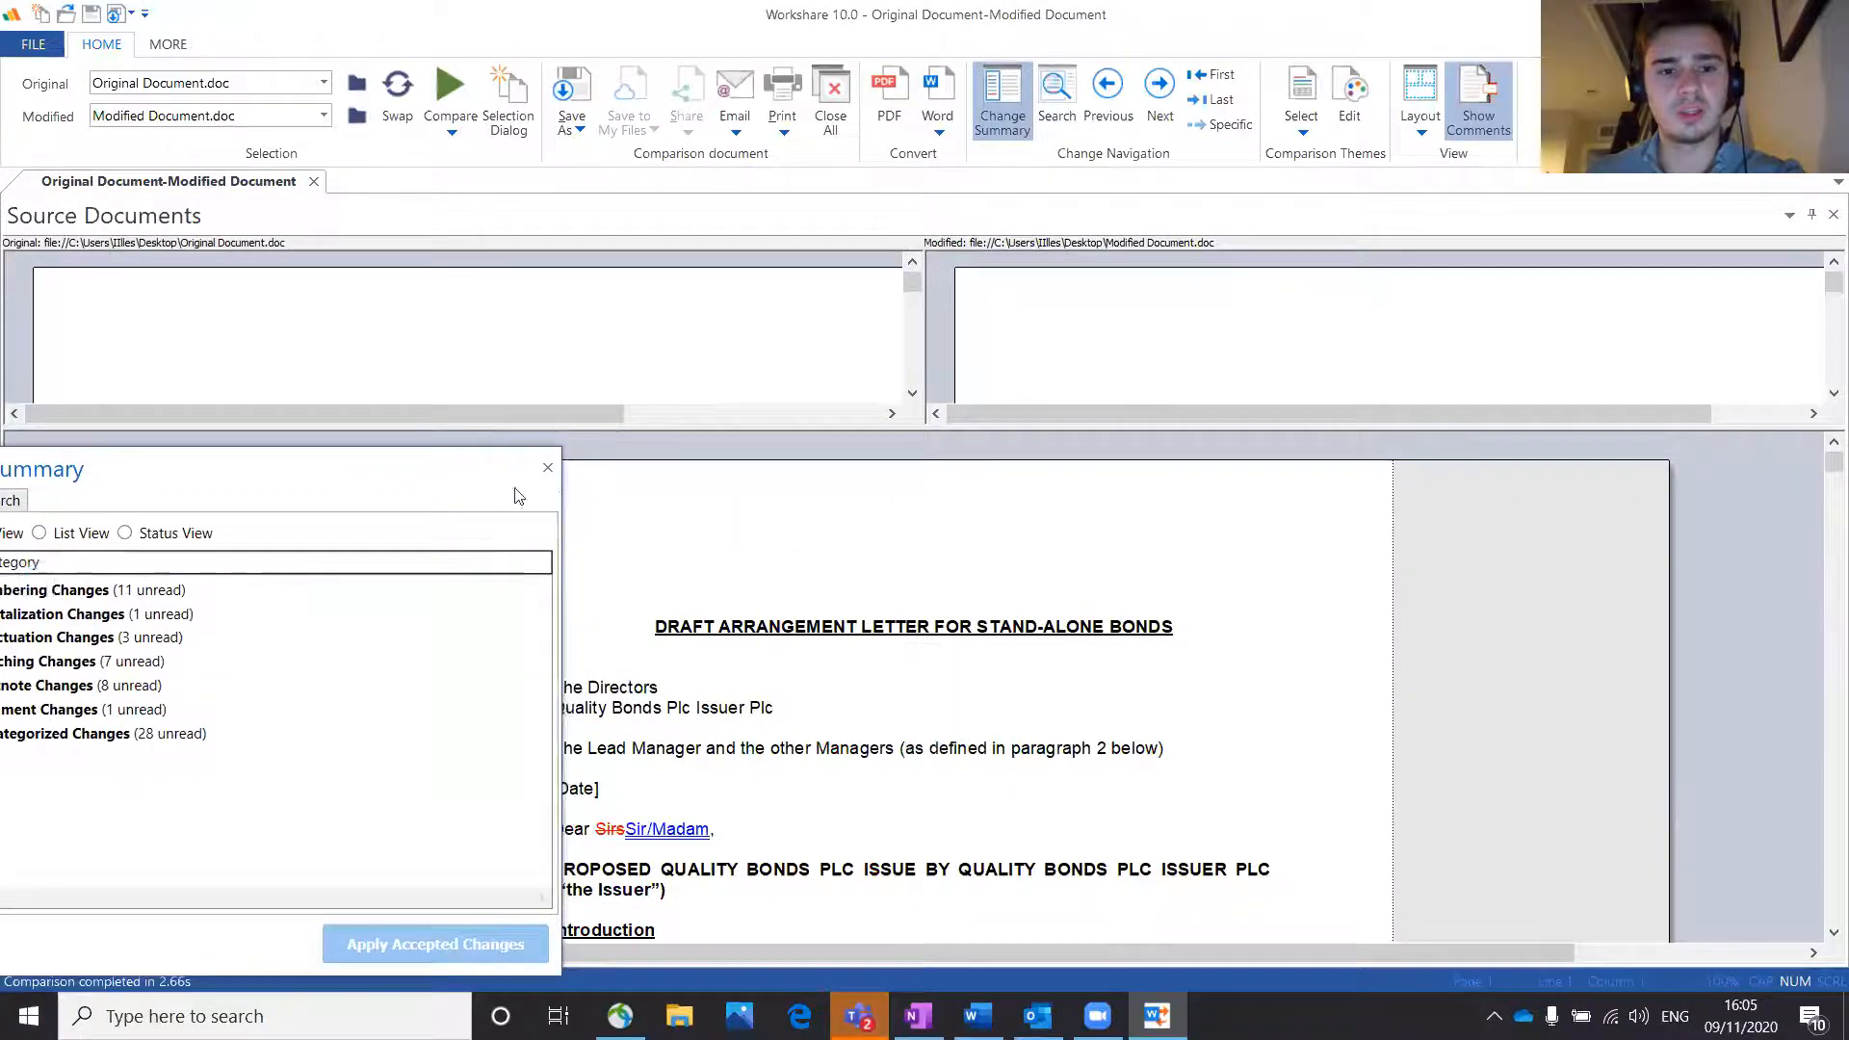
# Step: Move the Change Summary window aside and view the openings of the original and modified documents in an enlarged Source Documents pane
pyautogui.moveTo(560, 495); pyautogui.dragTo(338, 486)
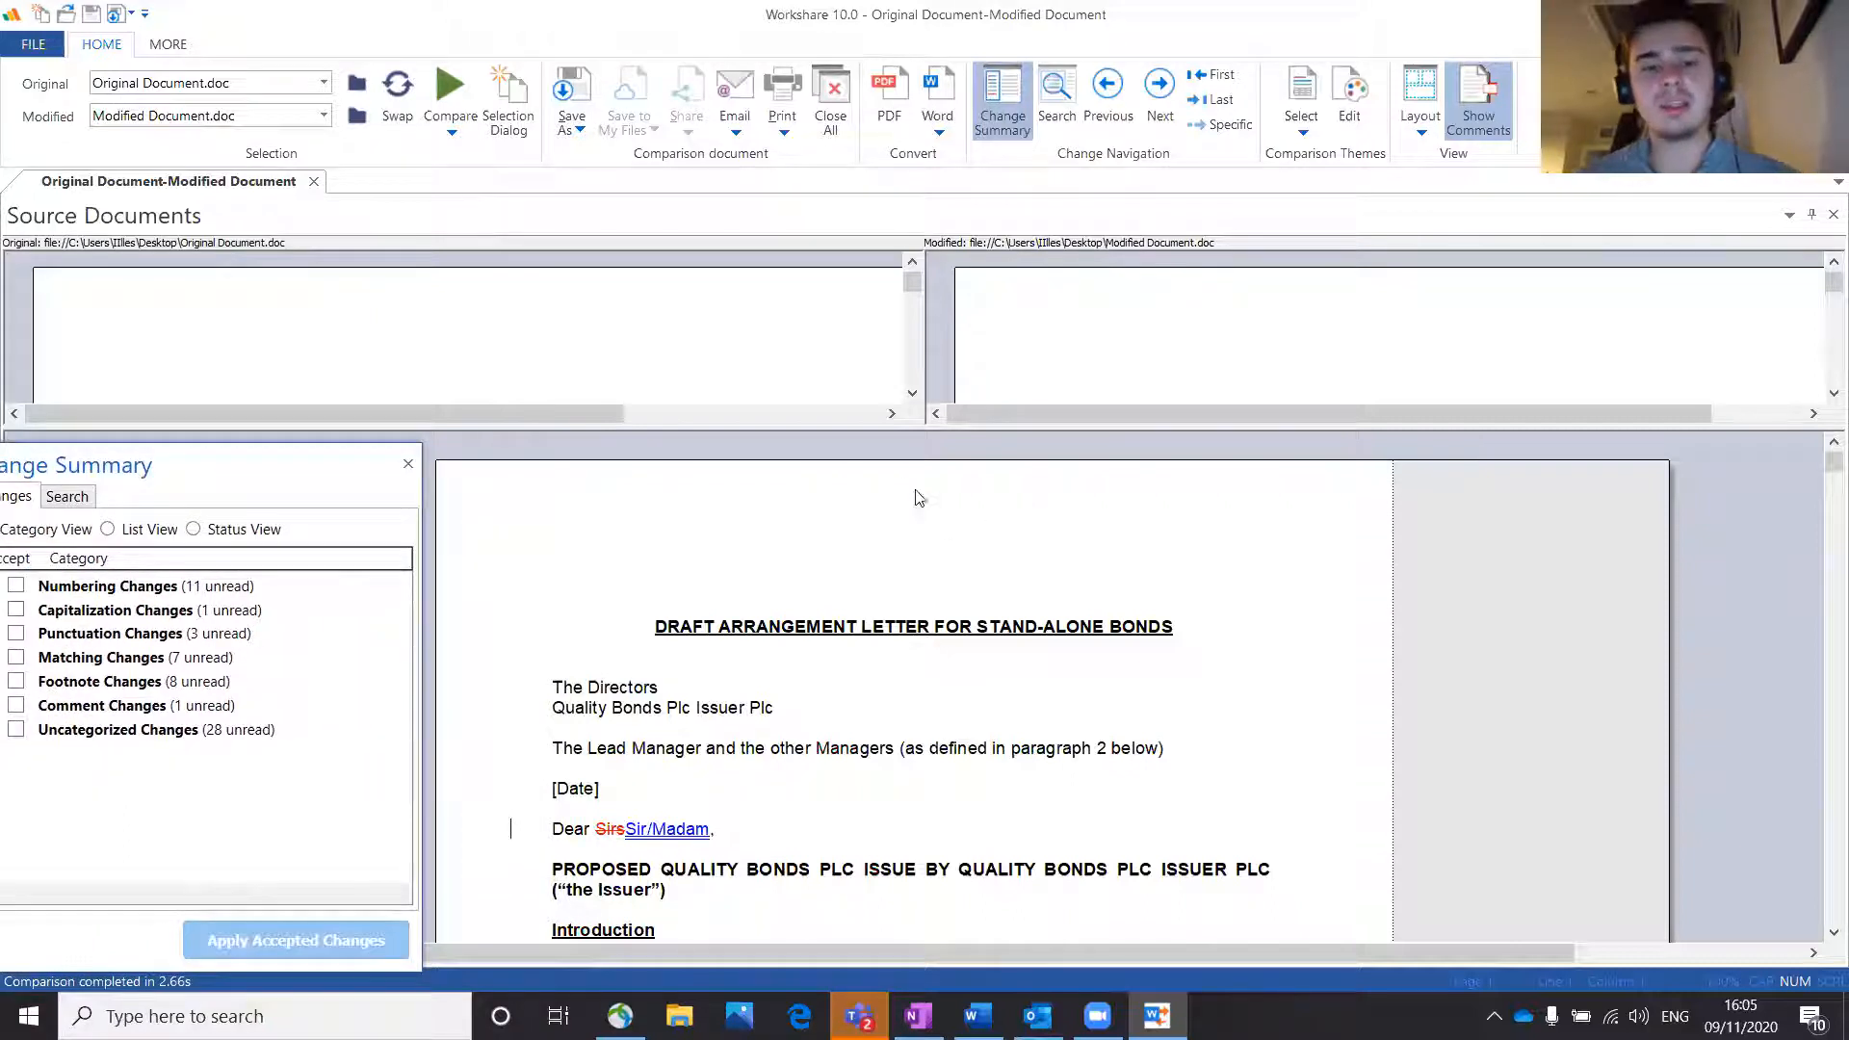
pyautogui.moveTo(924, 451); pyautogui.dragTo(926, 519)
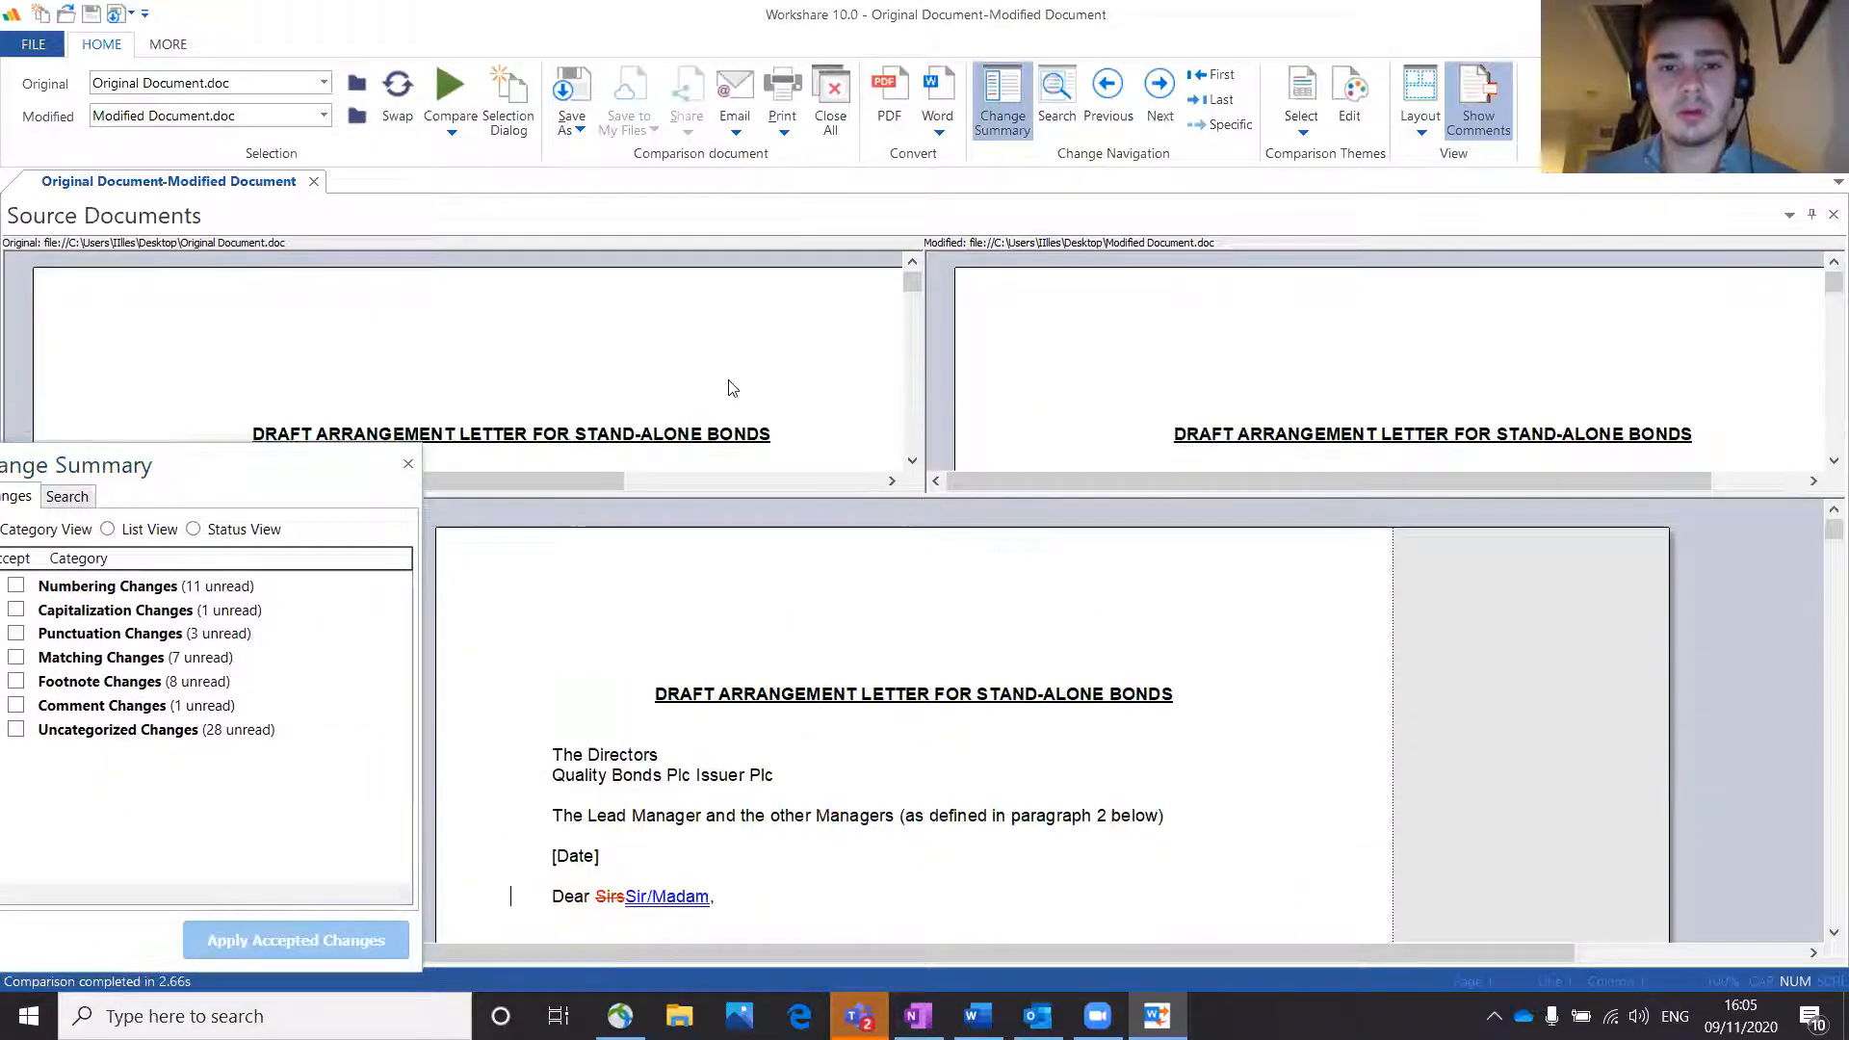
pyautogui.scroll(-2, 593, 316)
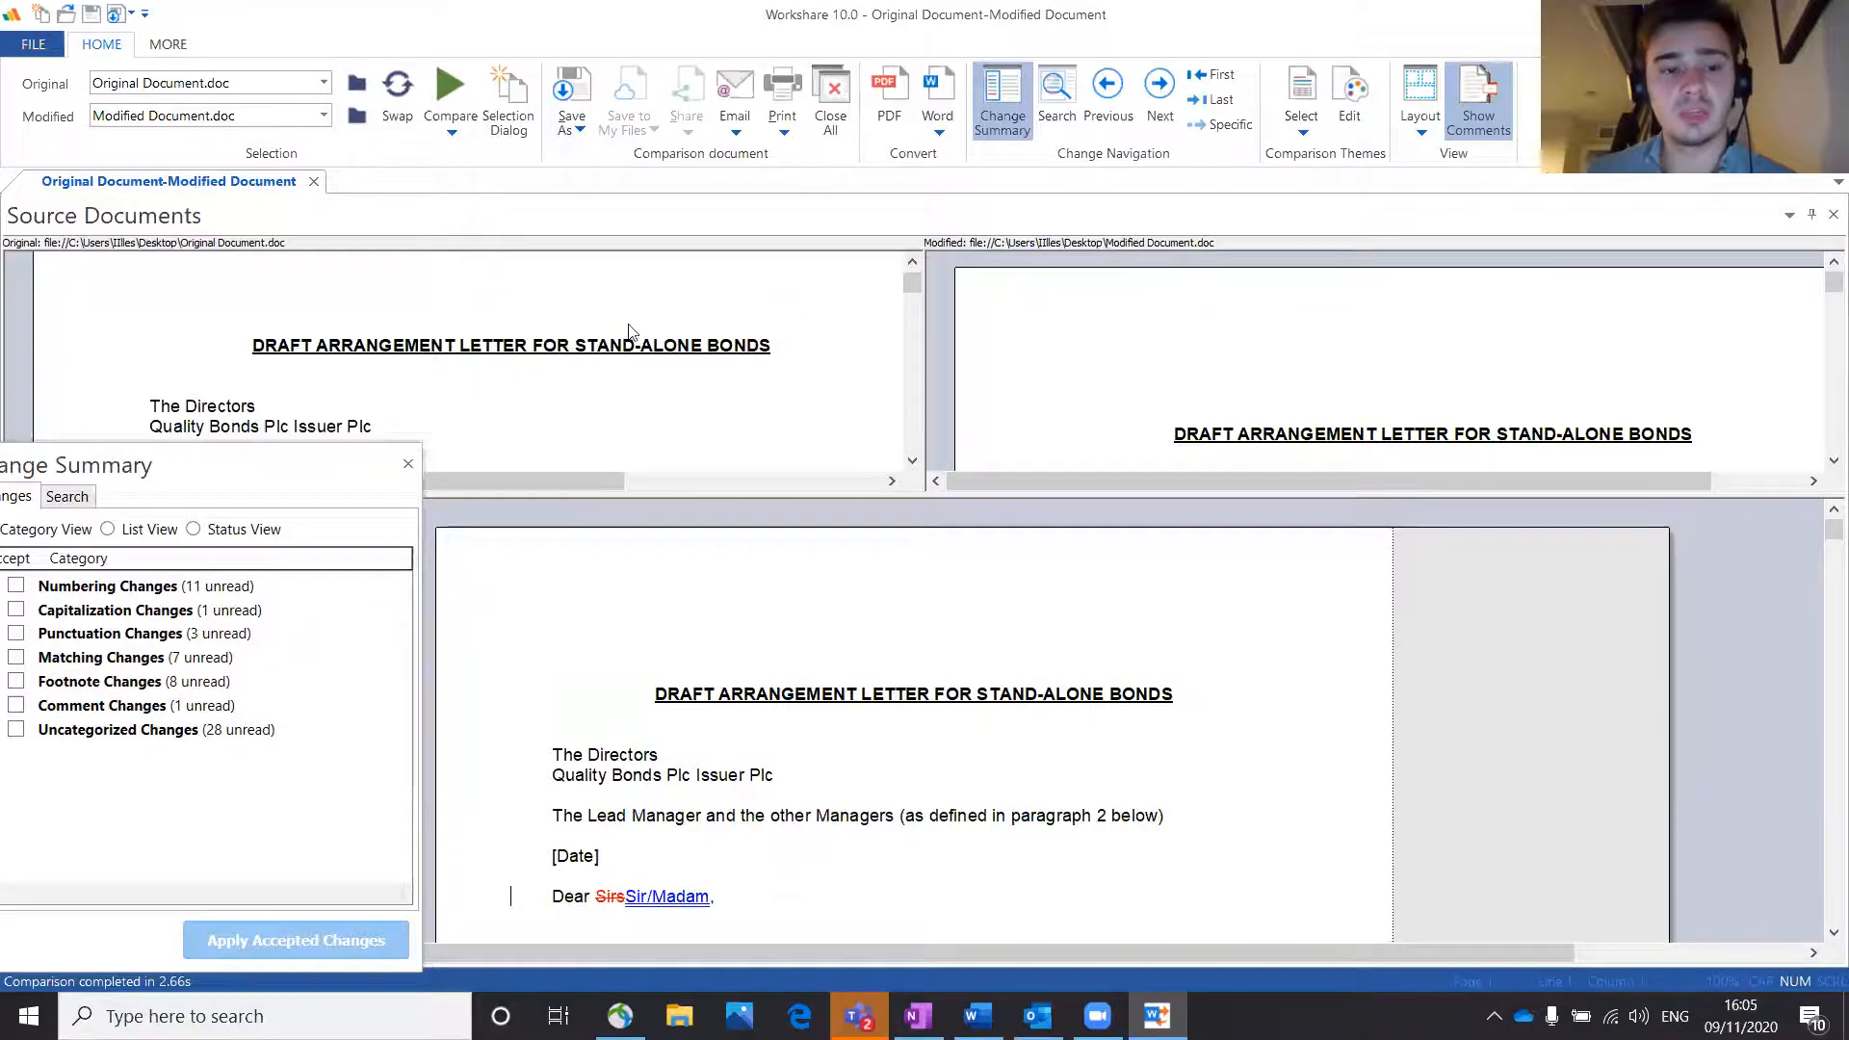
pyautogui.scroll(-2, 520, 346)
pyautogui.moveTo(226, 314); pyautogui.dragTo(491, 417)
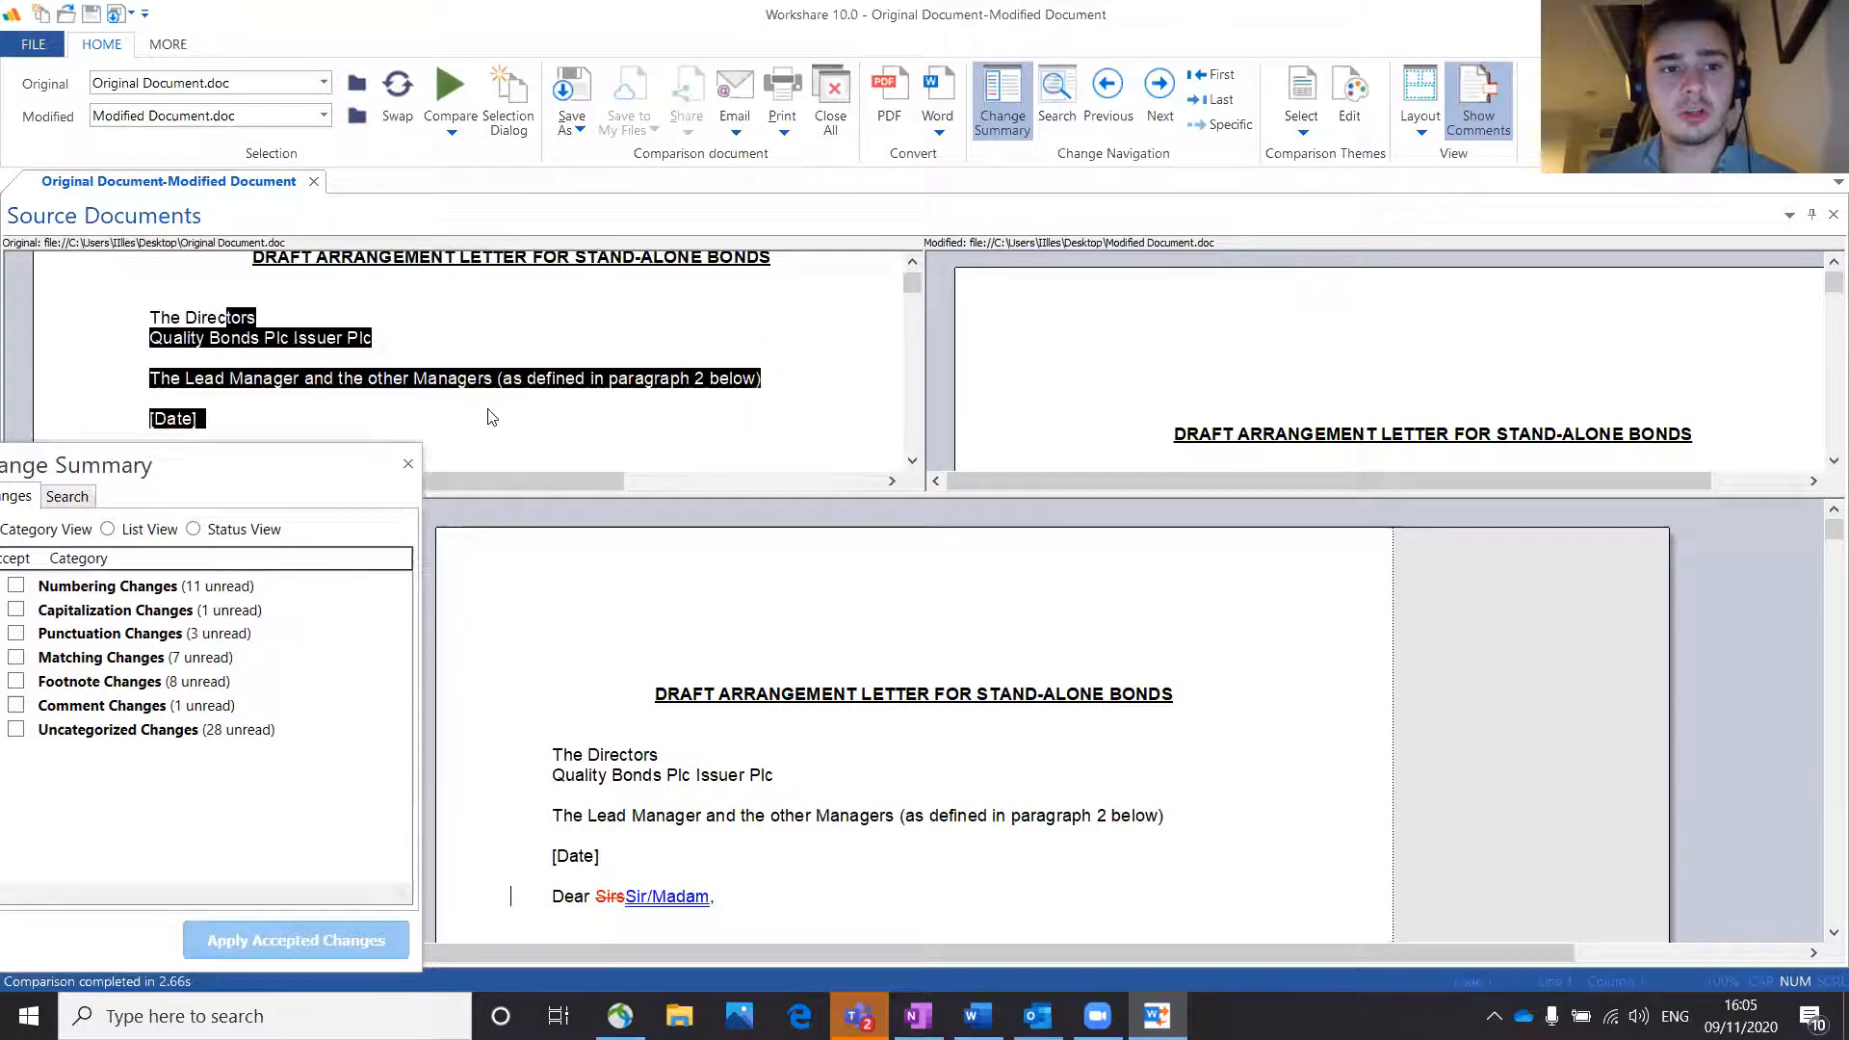
pyautogui.scroll(-2, 782, 347)
pyautogui.moveTo(1069, 292); pyautogui.dragTo(1464, 460)
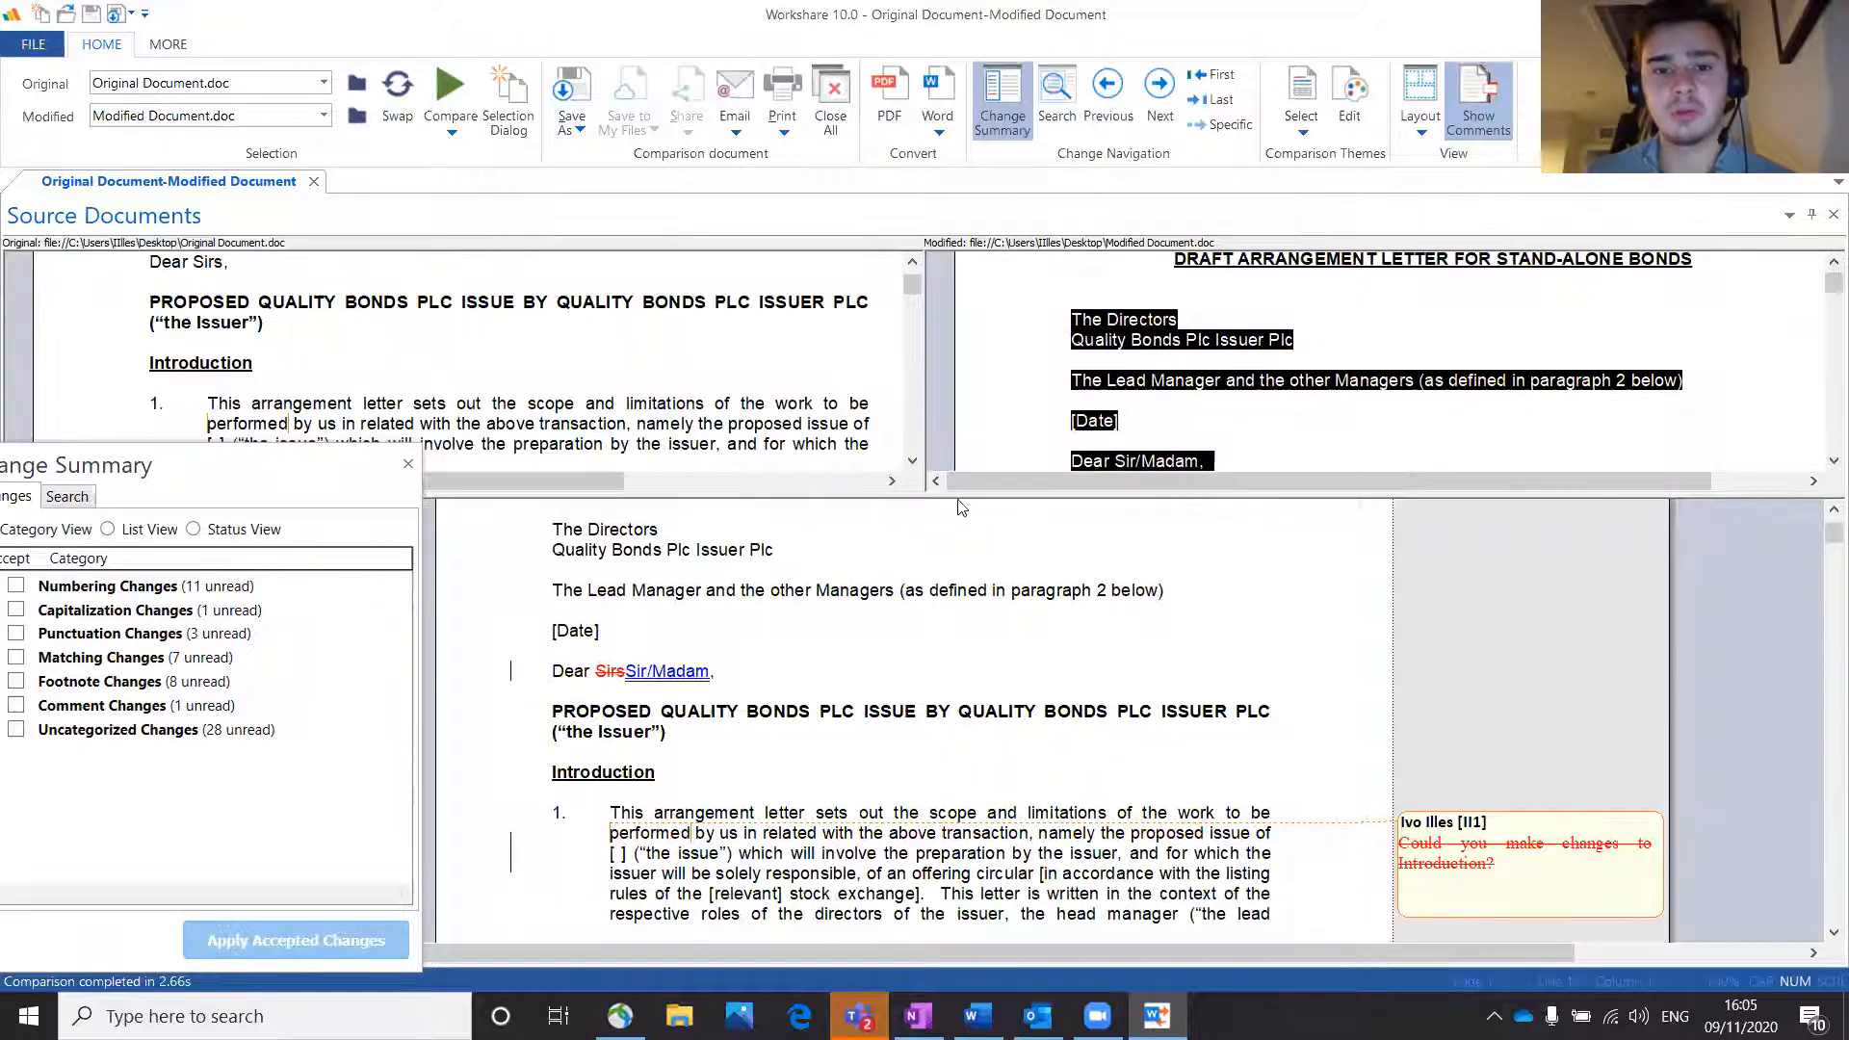
# Step: Shrink the Source Documents pane and look through the opening sections of the comparison document
pyautogui.moveTo(948, 495); pyautogui.dragTo(948, 425)
pyautogui.scroll(-8, 947, 575)
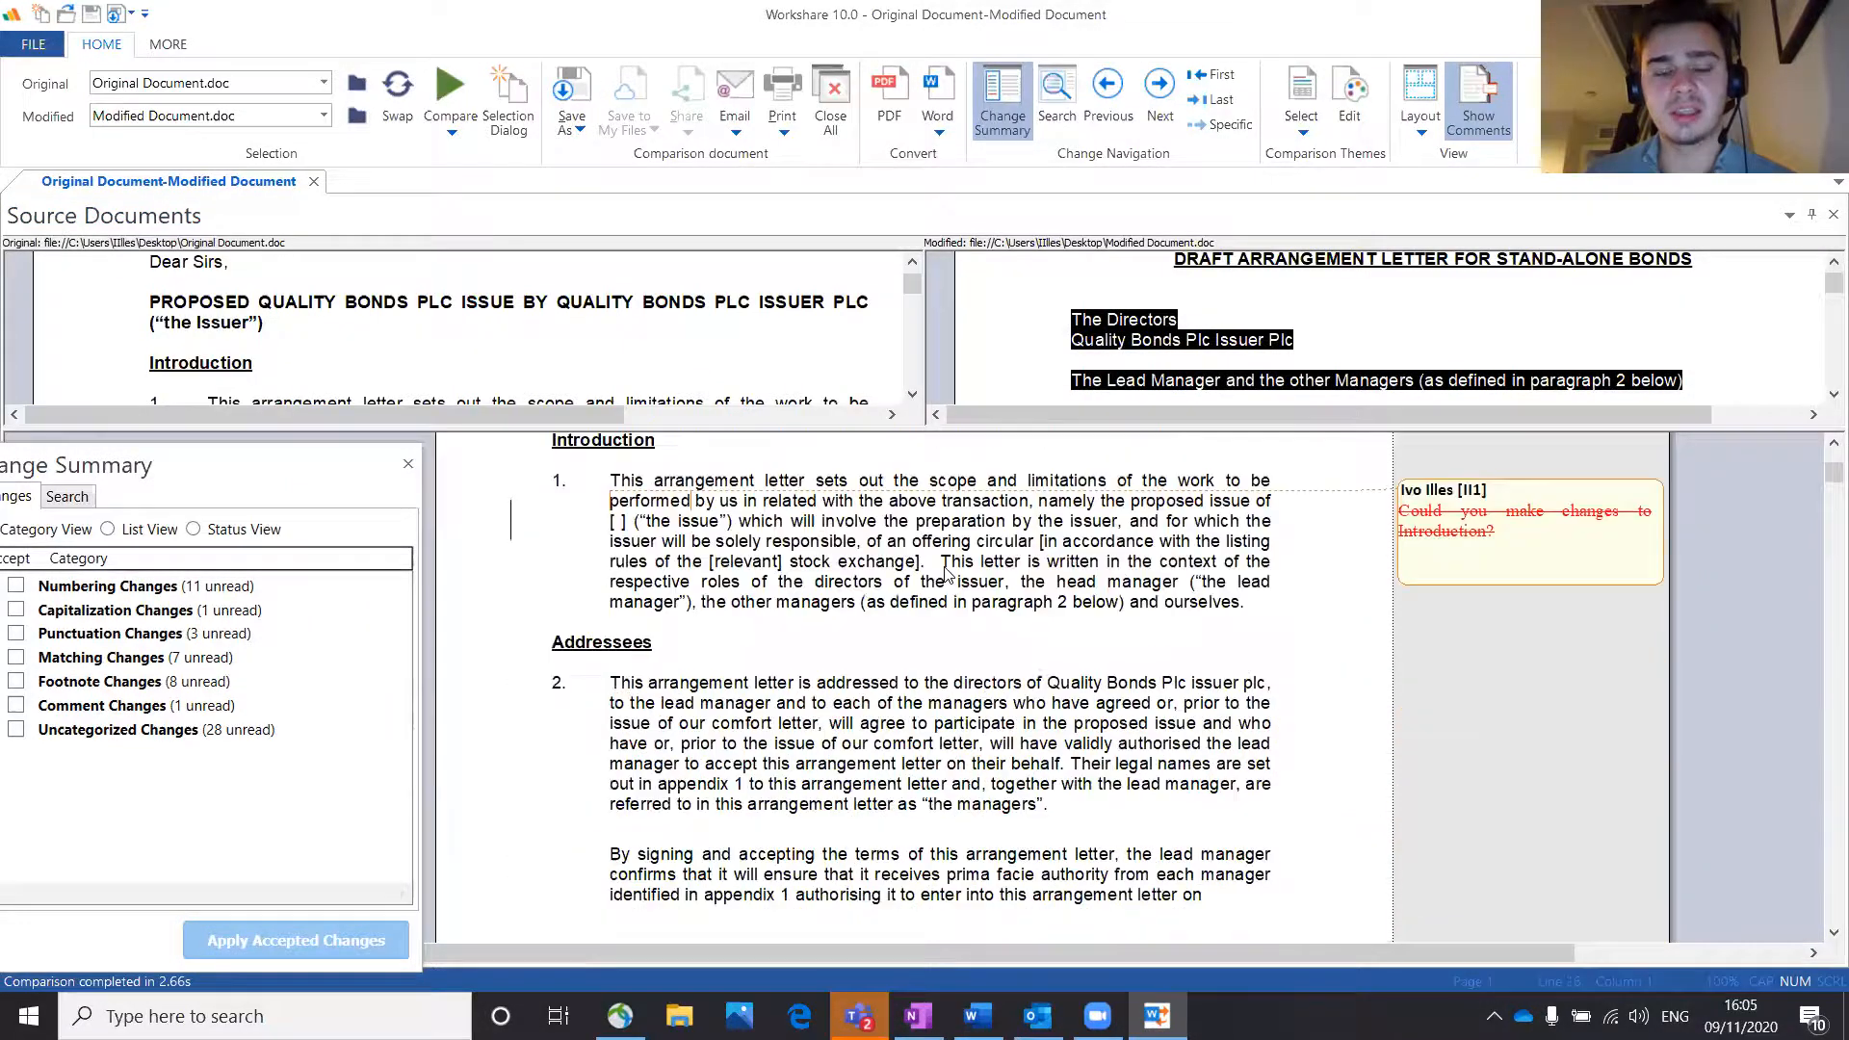
pyautogui.scroll(10, 946, 576)
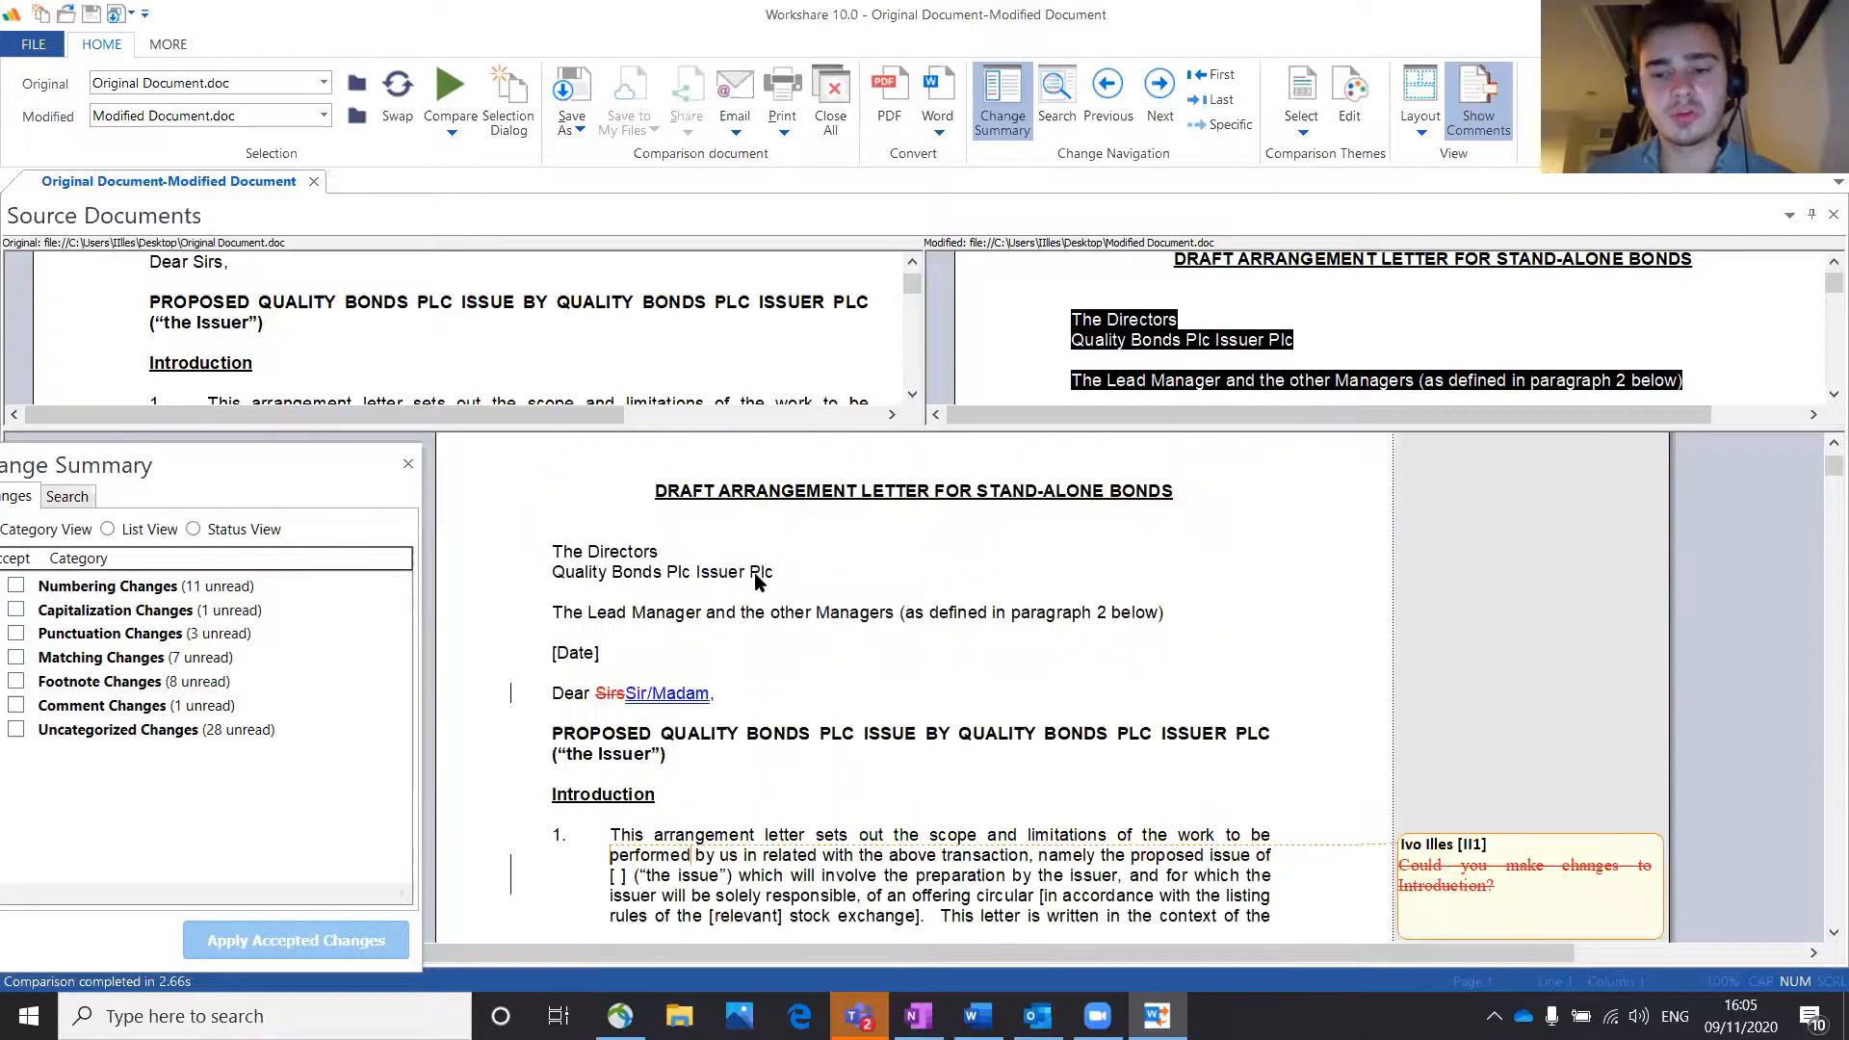
# Step: Look through the marked insertions, deletions and moves in the comparison document, from the salutation through the numbered paragraphs
pyautogui.scroll(-1, 650, 640)
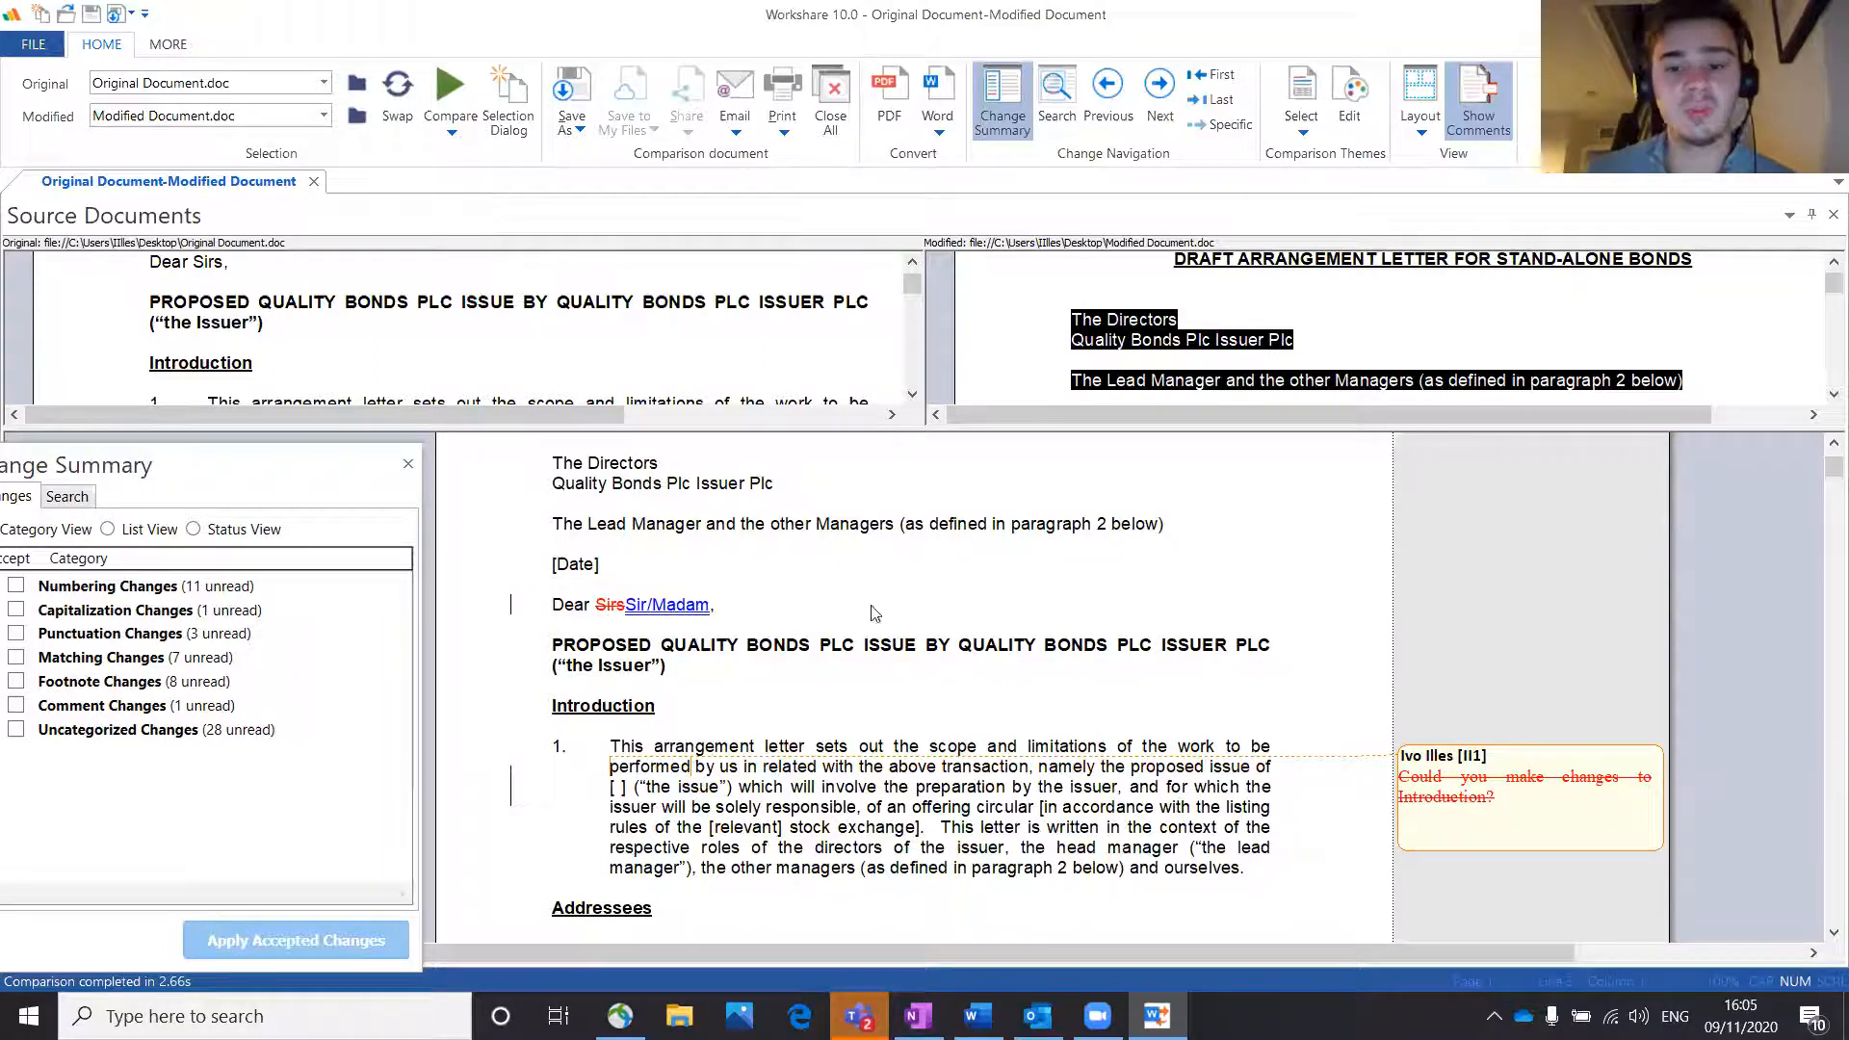
pyautogui.scroll(-2, 1307, 696)
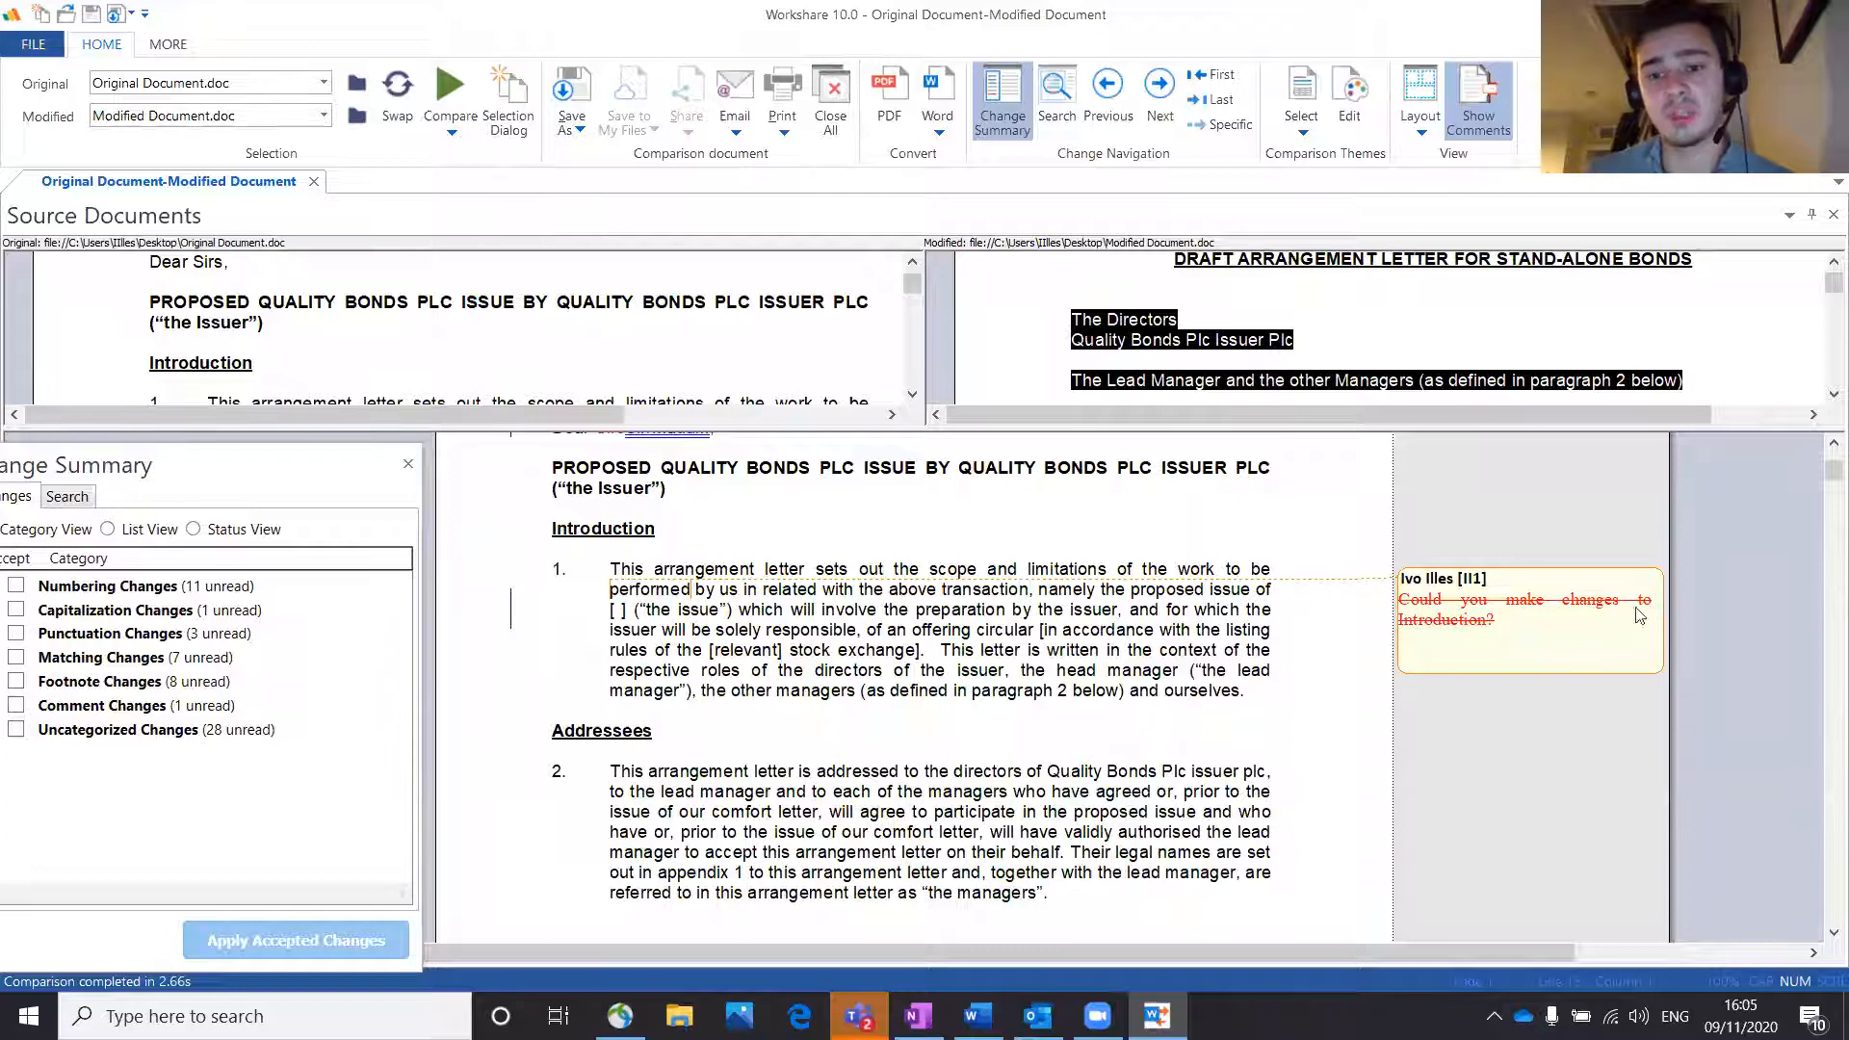
pyautogui.scroll(-15, 1066, 701)
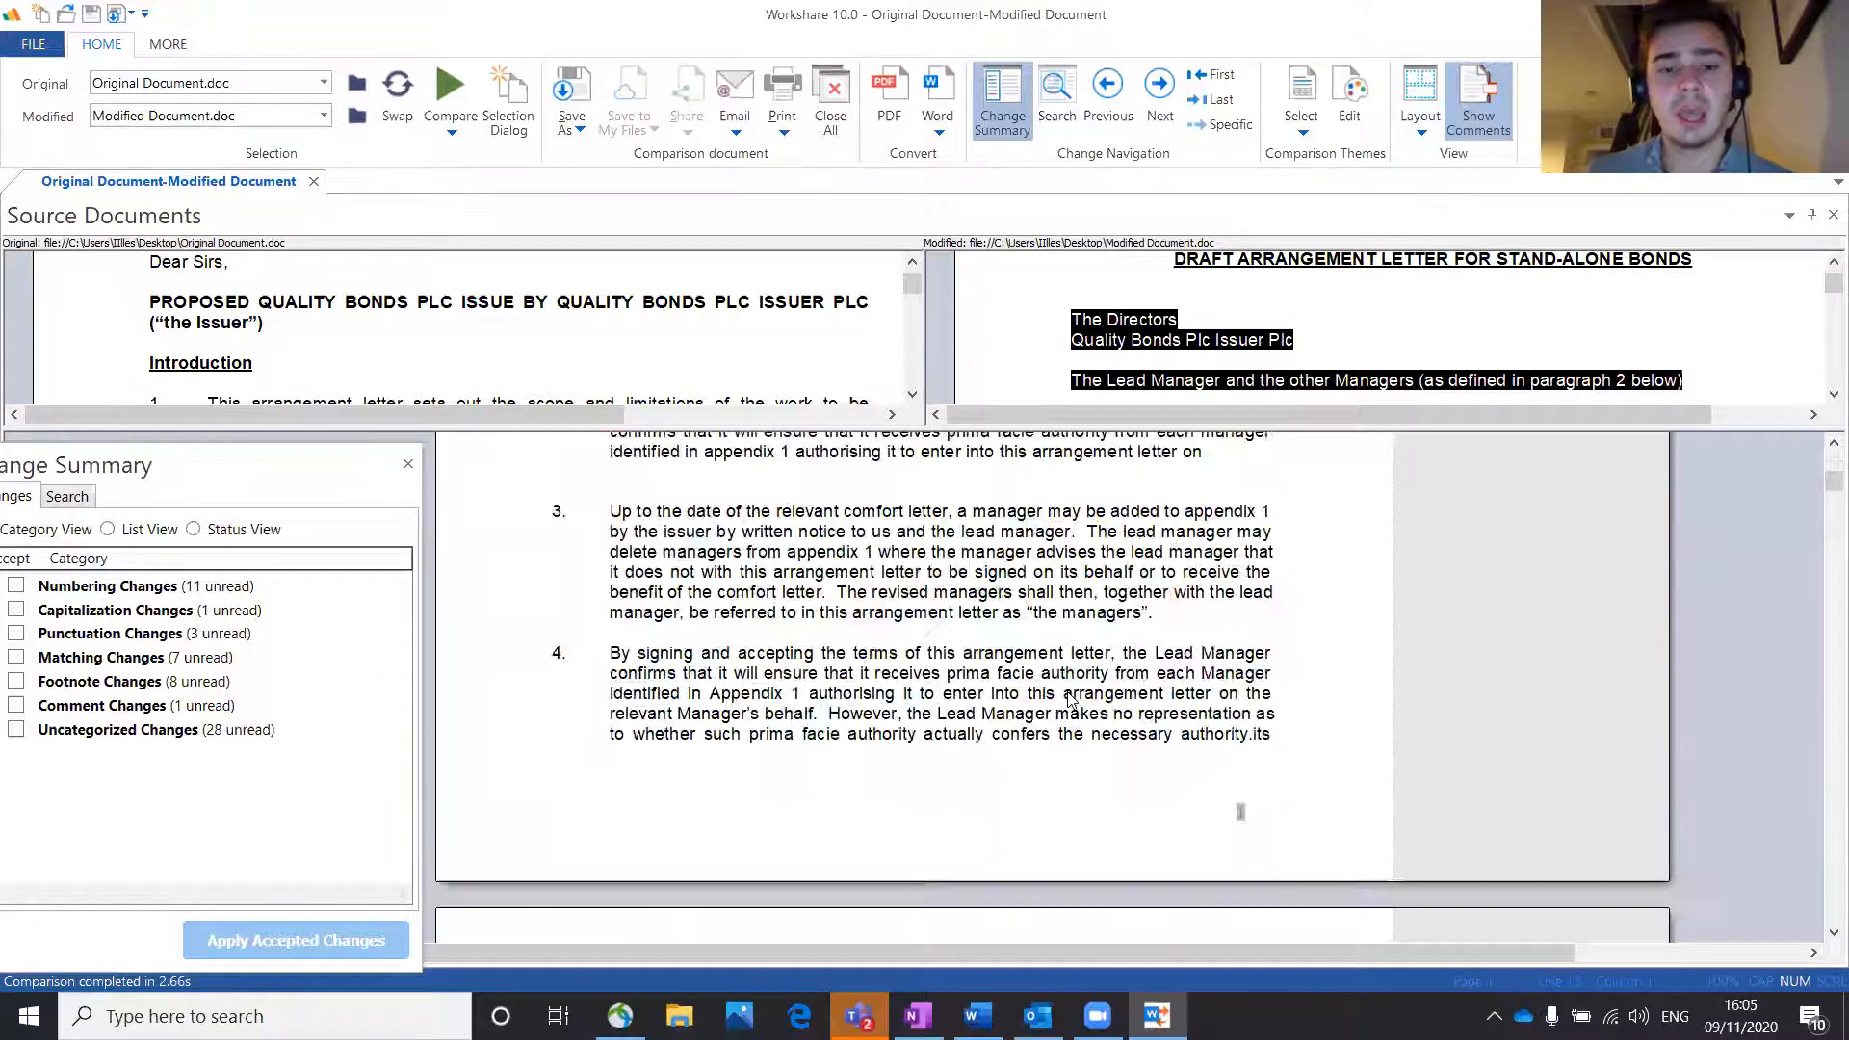
pyautogui.scroll(-2, 764, 664)
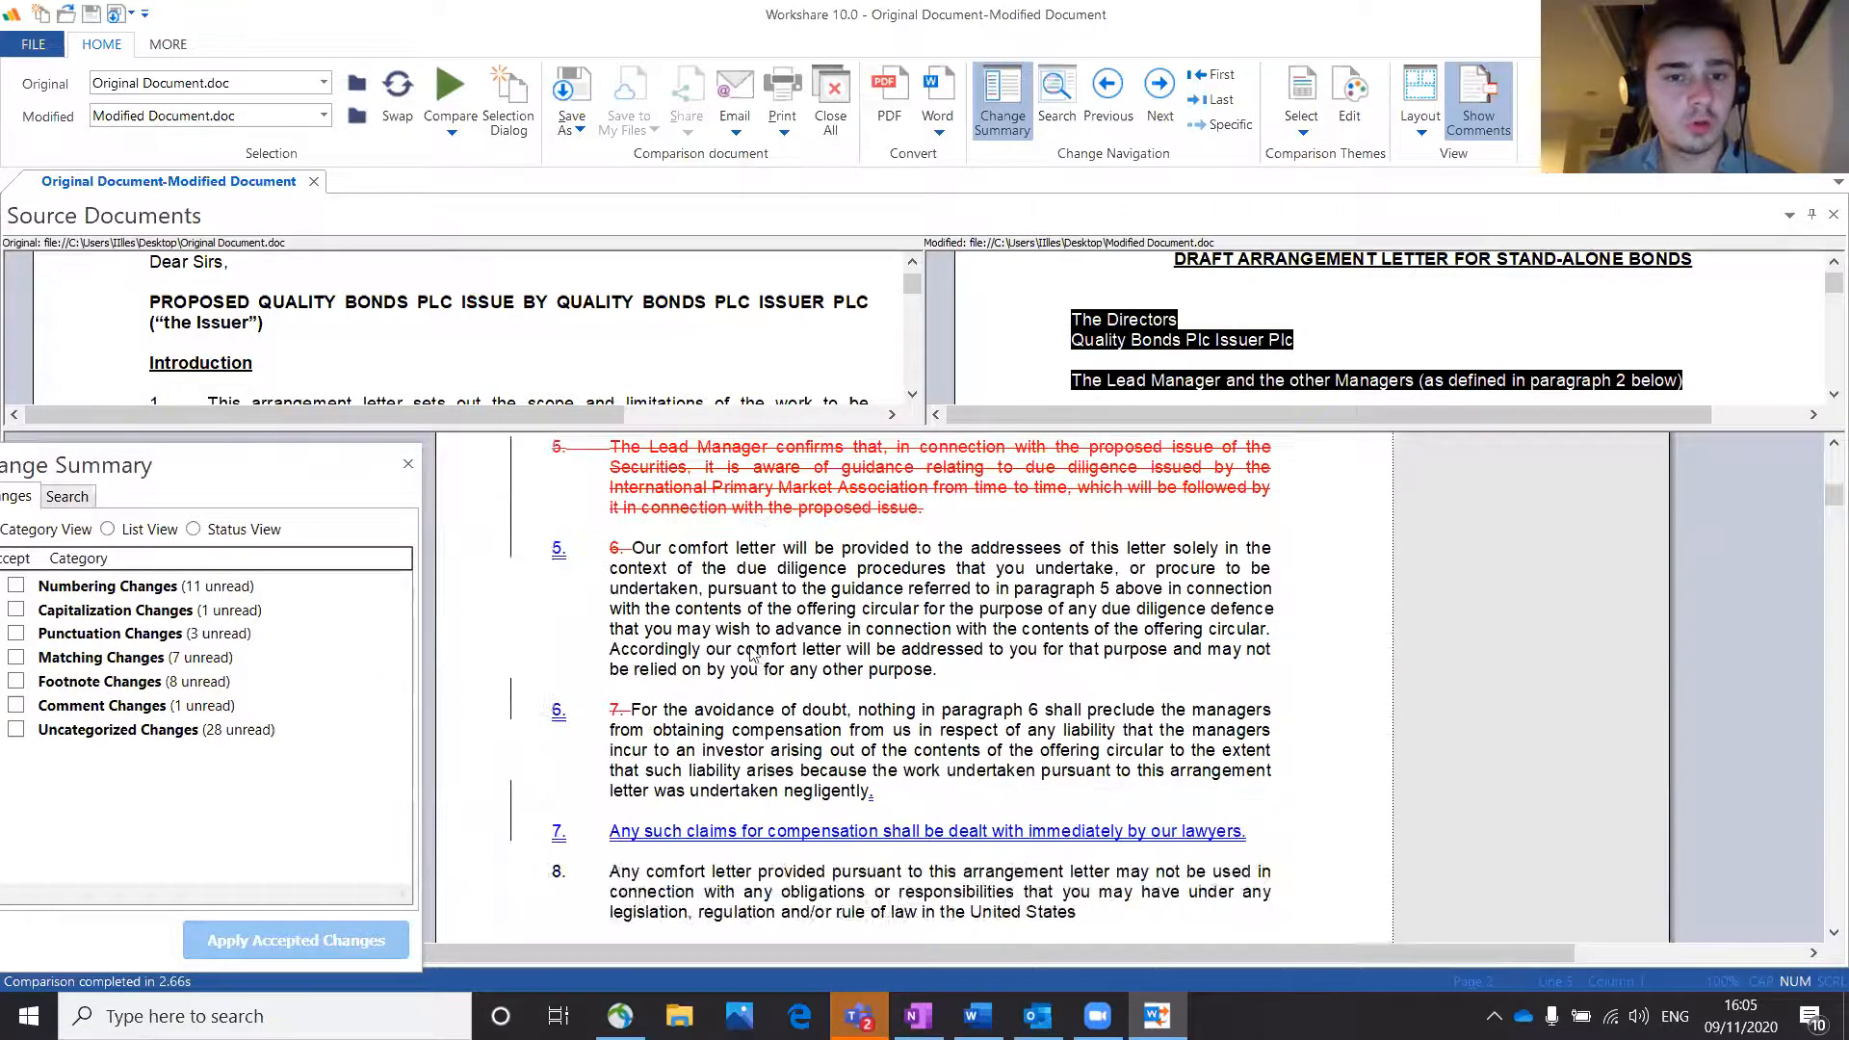
pyautogui.scroll(1, 747, 664)
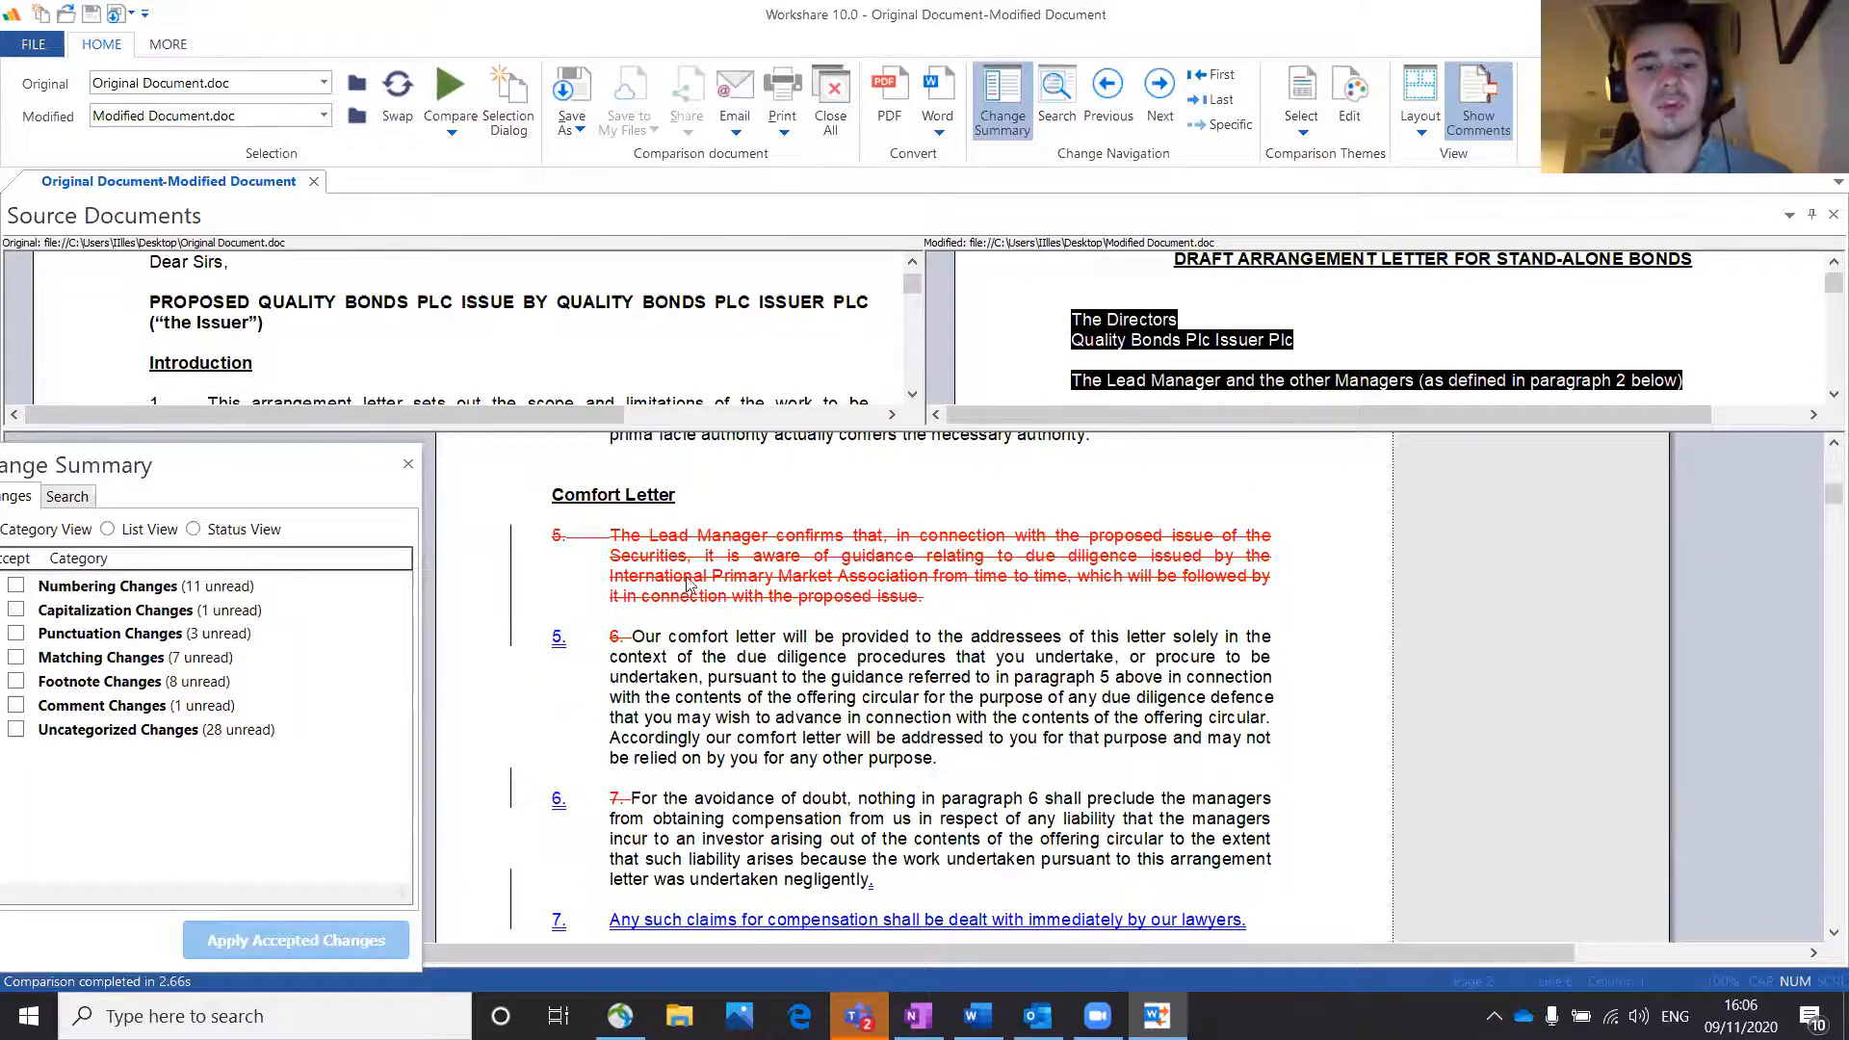
pyautogui.scroll(-9, 703, 607)
pyautogui.scroll(-8, 713, 617)
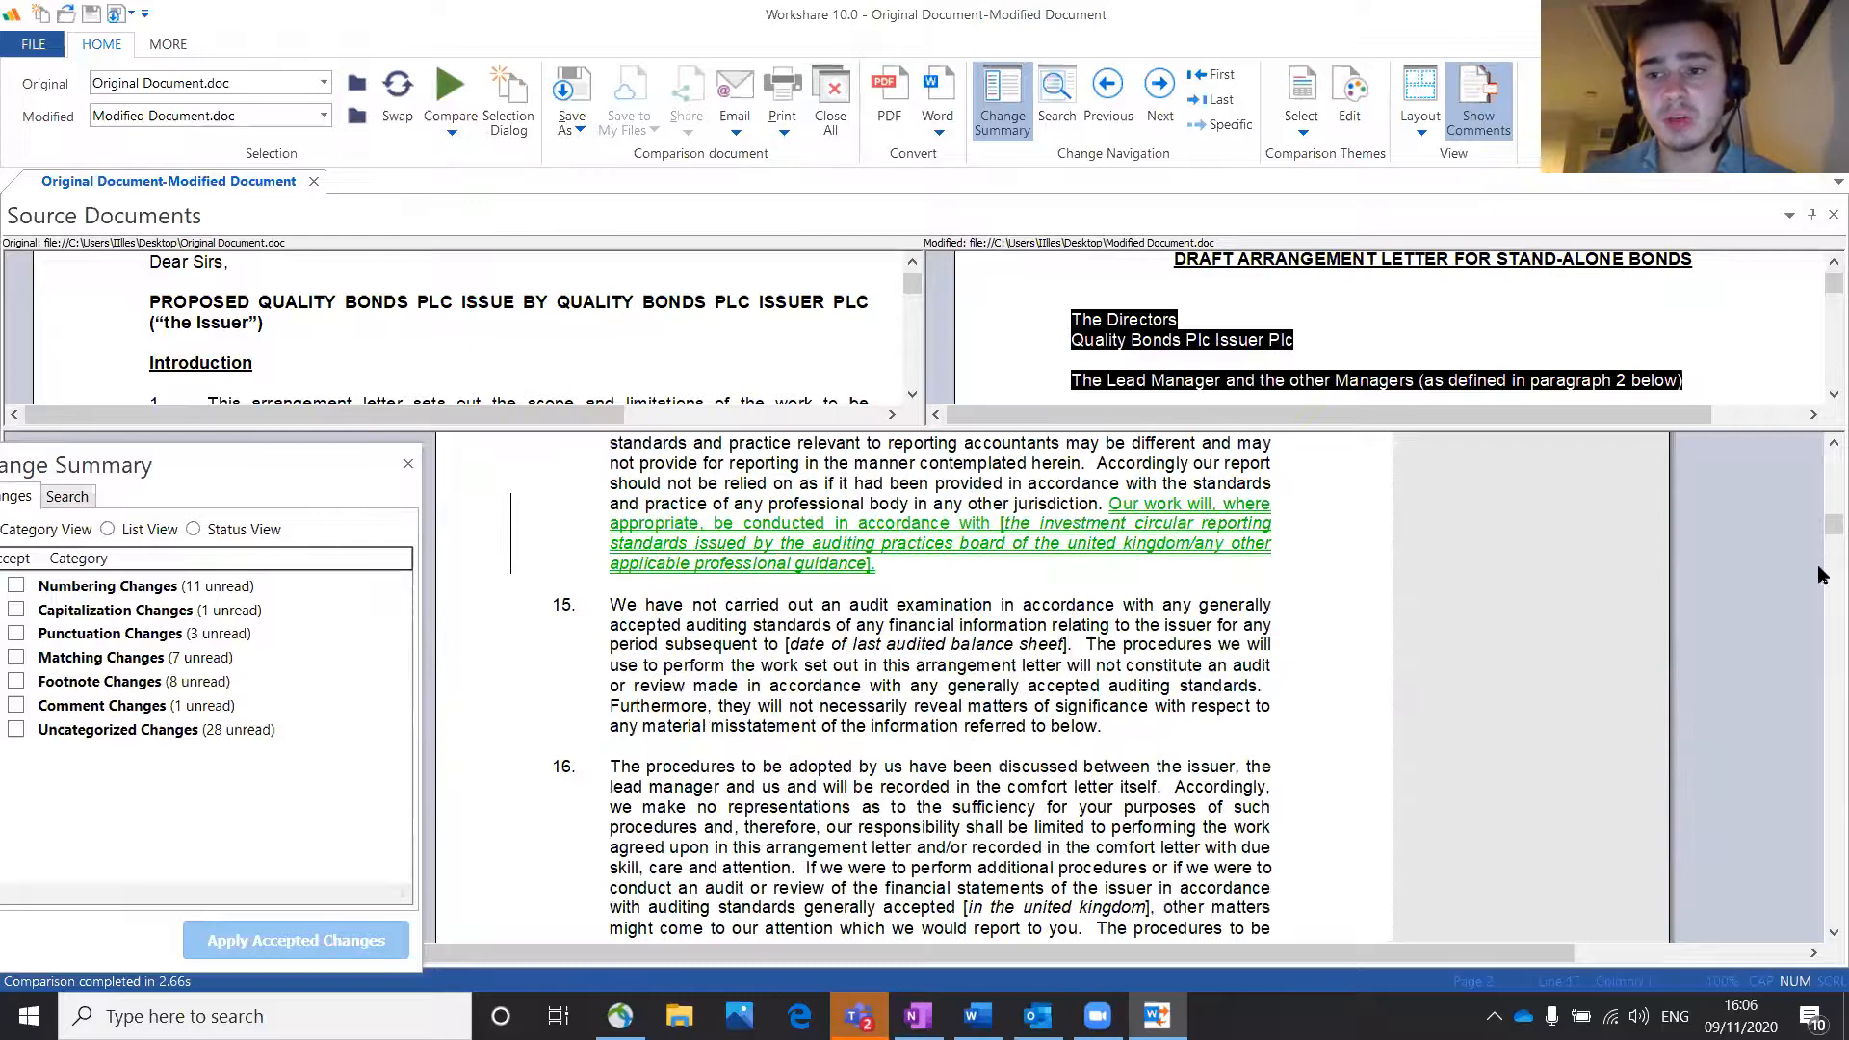
pyautogui.scroll(-10, 1820, 575)
# Step: Examine the Input, Legend and Statistics tables at the end of the comparison document
pyautogui.moveTo(1818, 570); pyautogui.dragTo(1819, 891)
pyautogui.scroll(-3, 1010, 835)
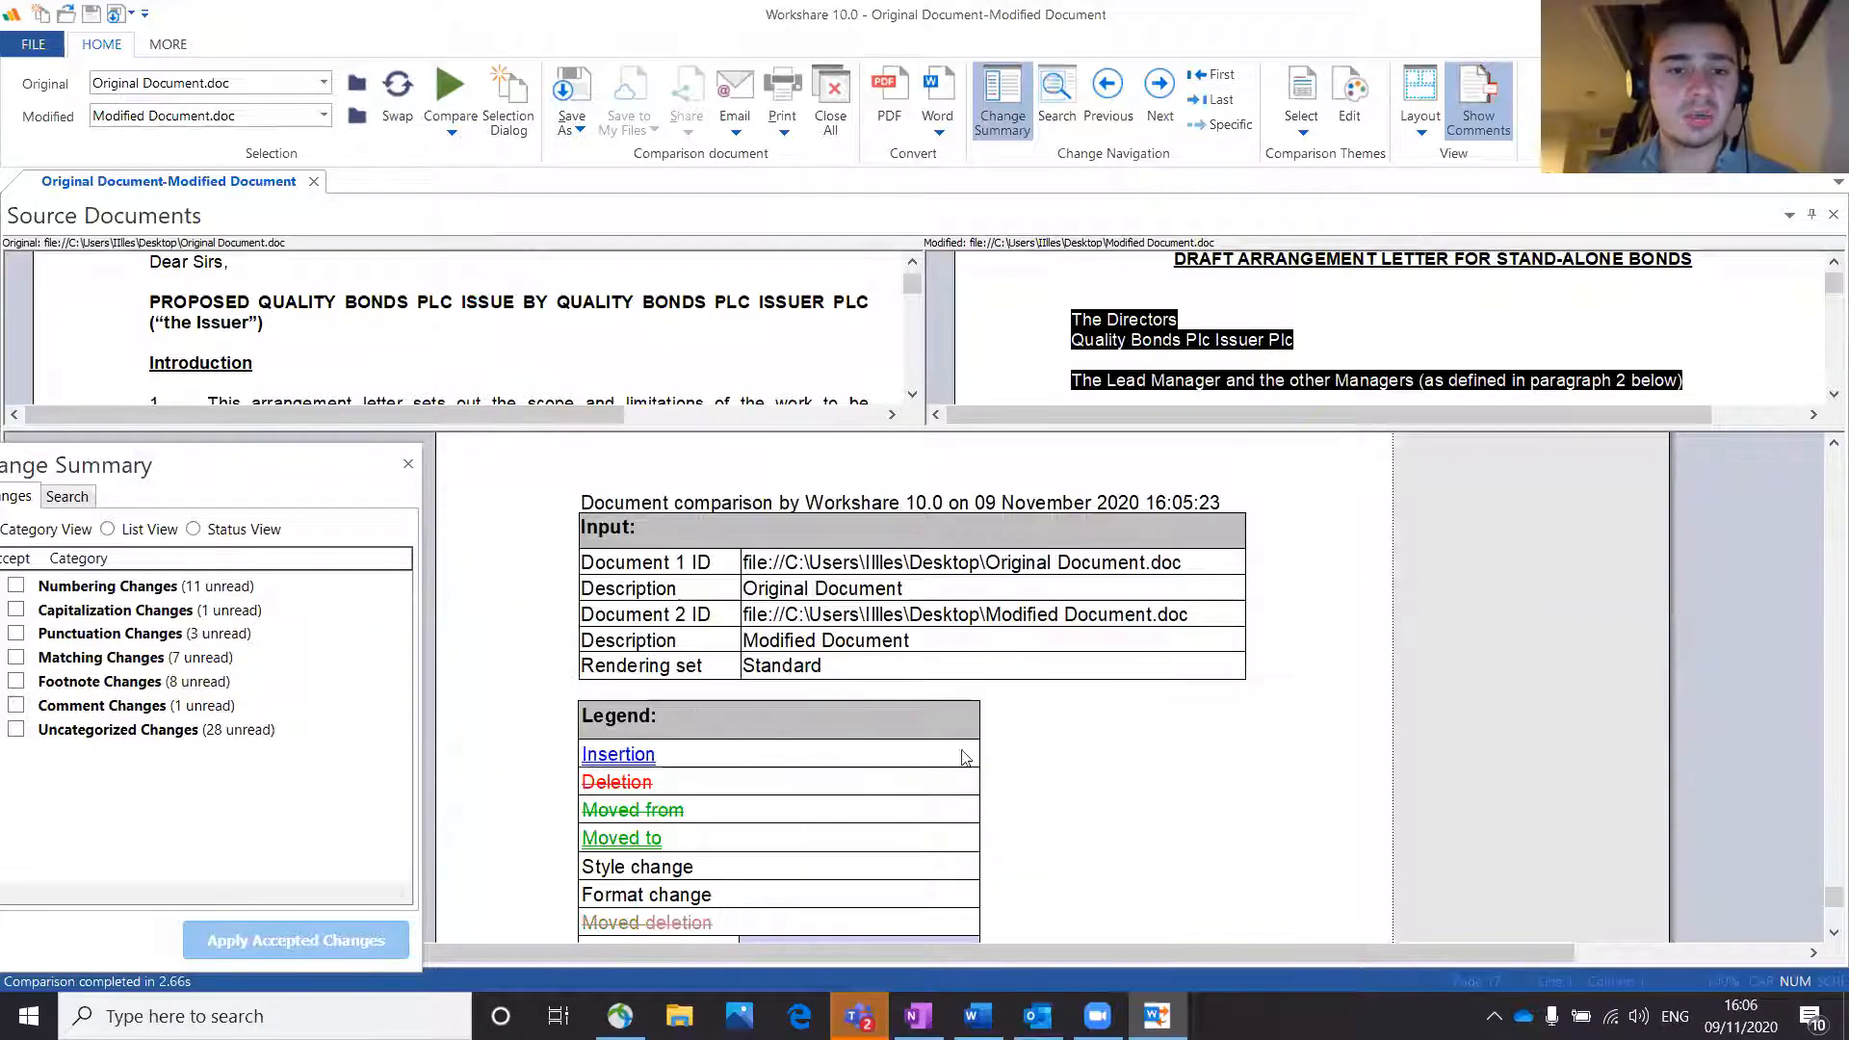
pyautogui.scroll(-2, 767, 627)
pyautogui.scroll(-1, 778, 603)
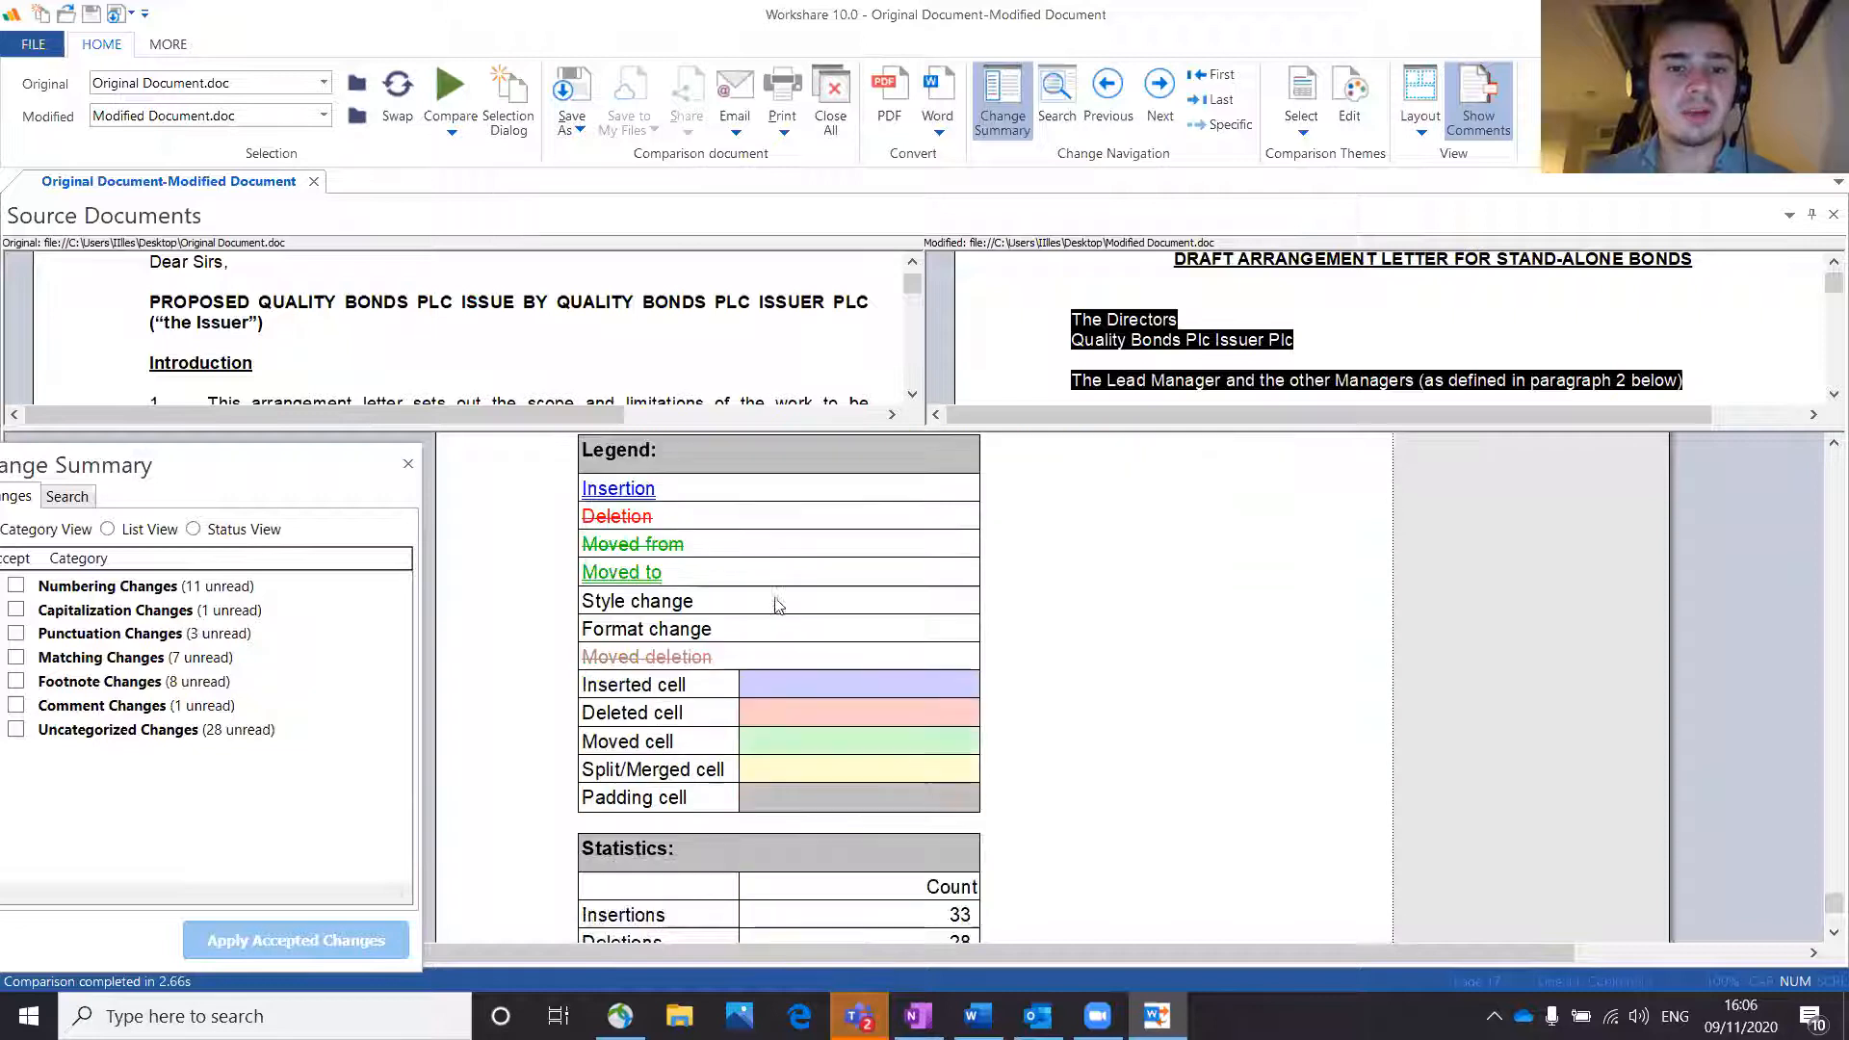
pyautogui.scroll(2, 775, 604)
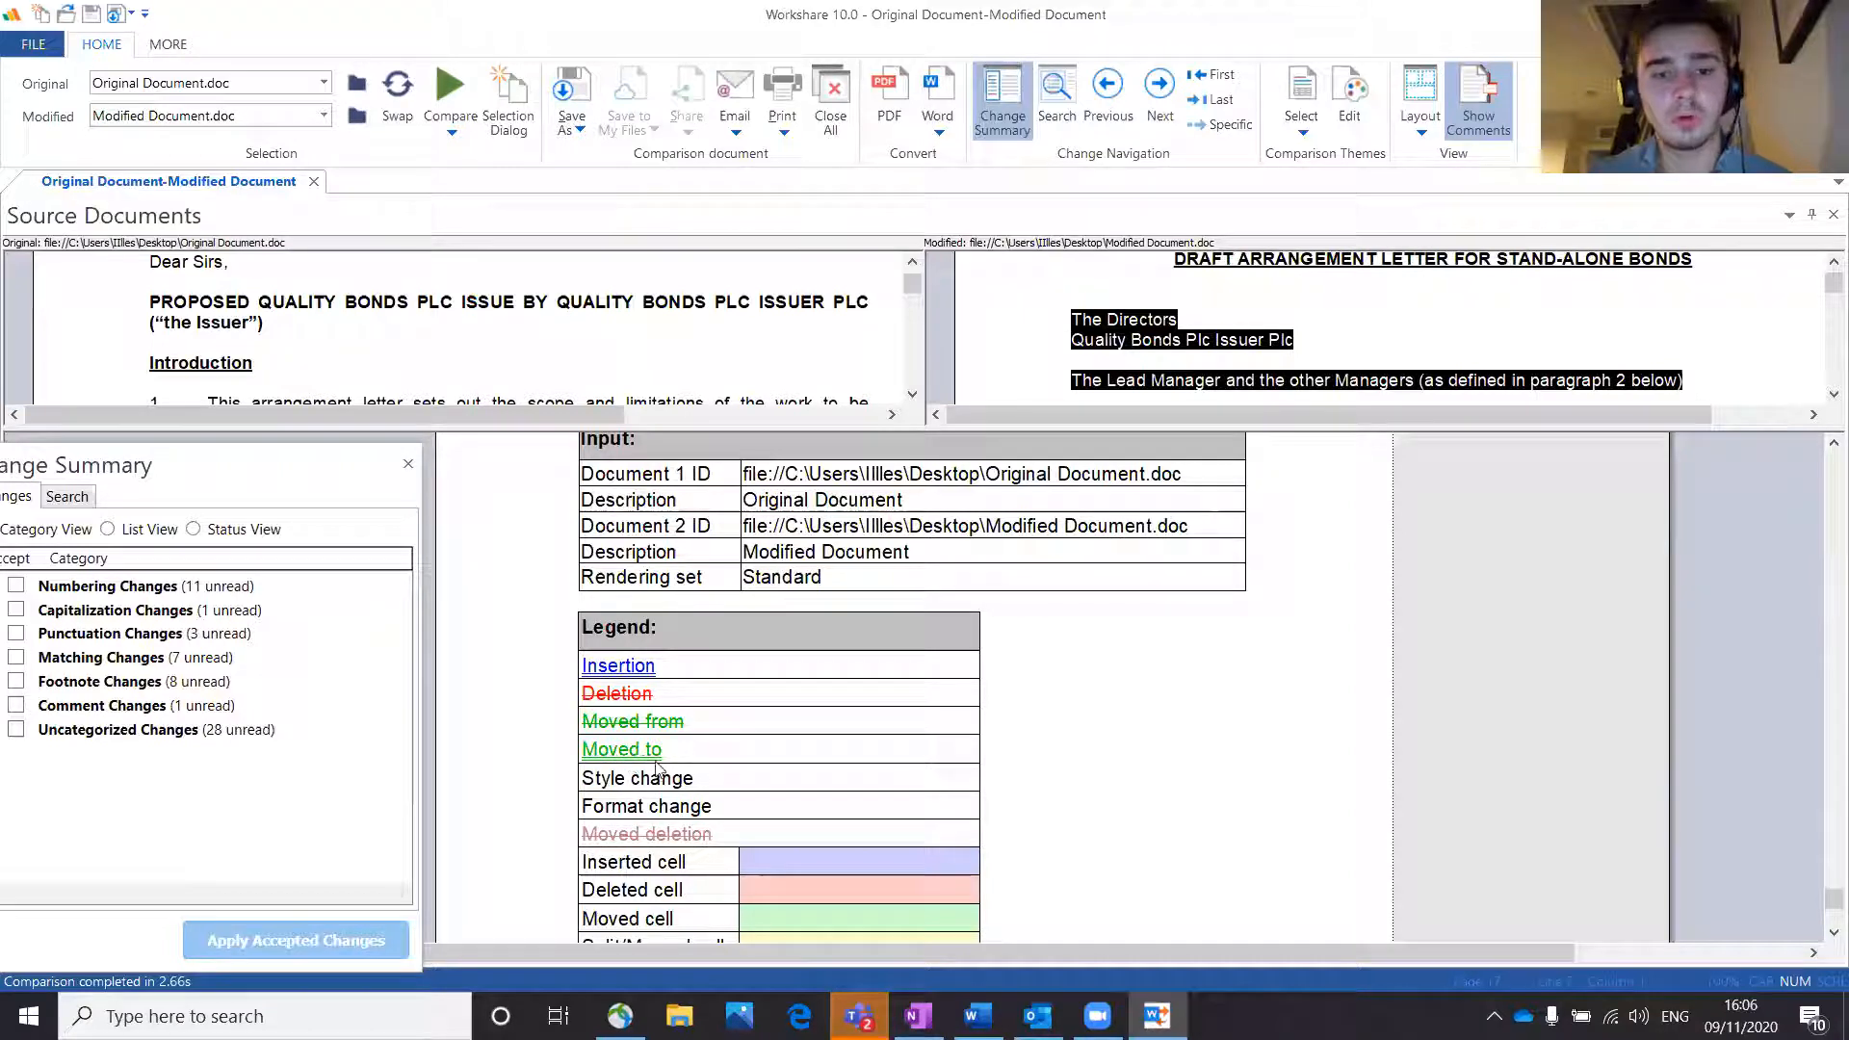
pyautogui.scroll(-2, 718, 767)
pyautogui.scroll(-3, 719, 768)
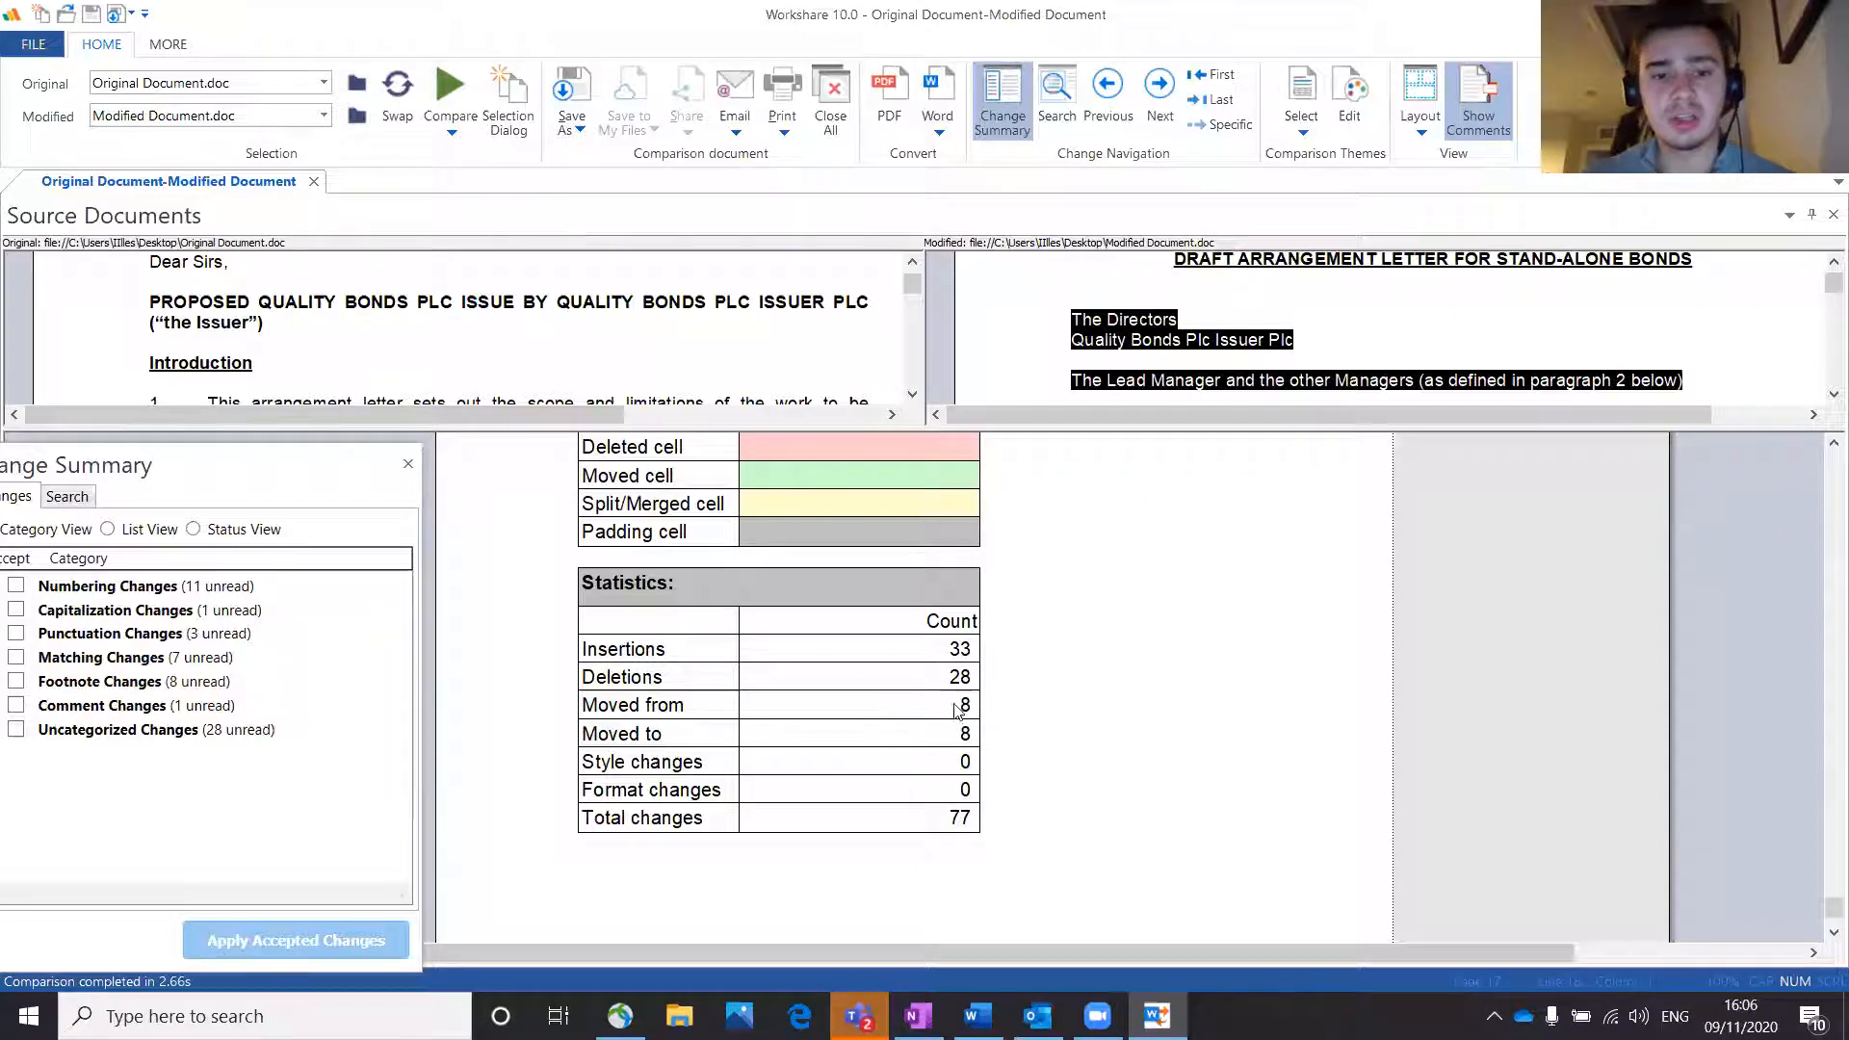
pyautogui.scroll(-1, 957, 710)
pyautogui.scroll(3, 809, 564)
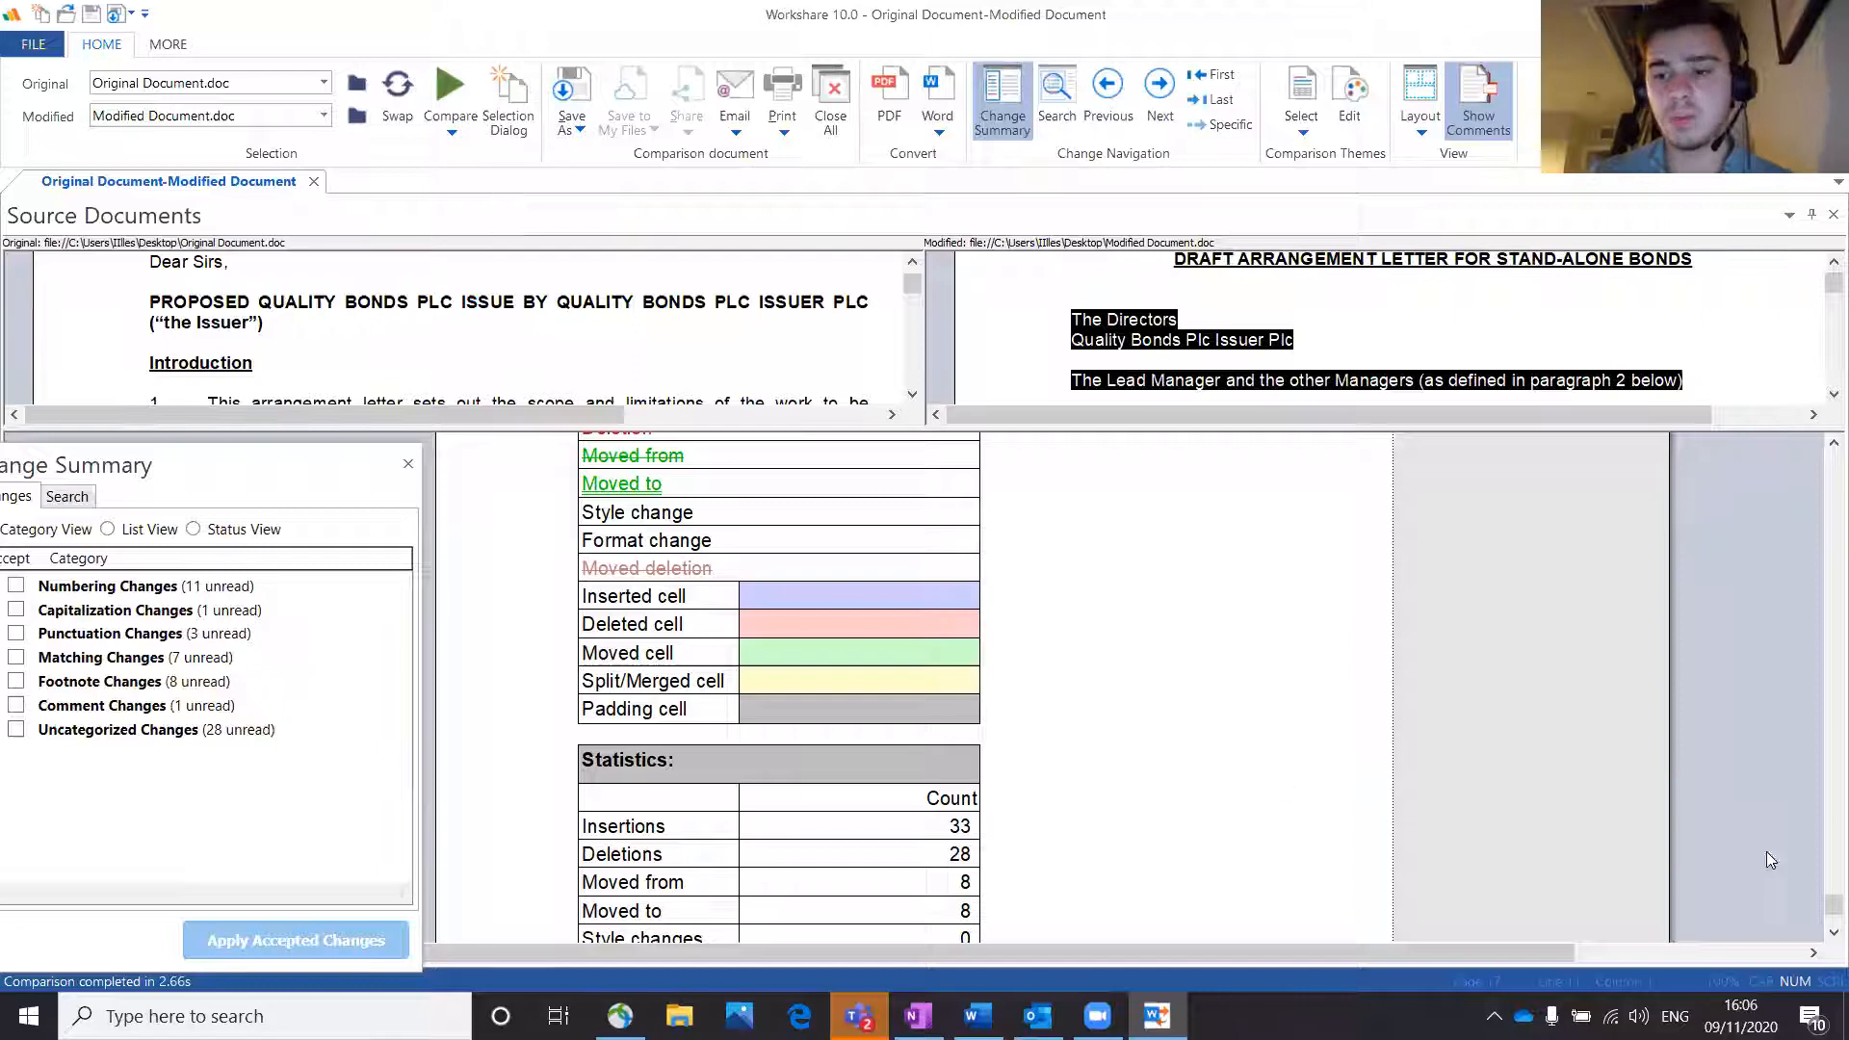
# Step: Return to the start of the comparison document and move the Change Summary window fully into view
pyautogui.moveTo(1821, 913); pyautogui.dragTo(1790, 441)
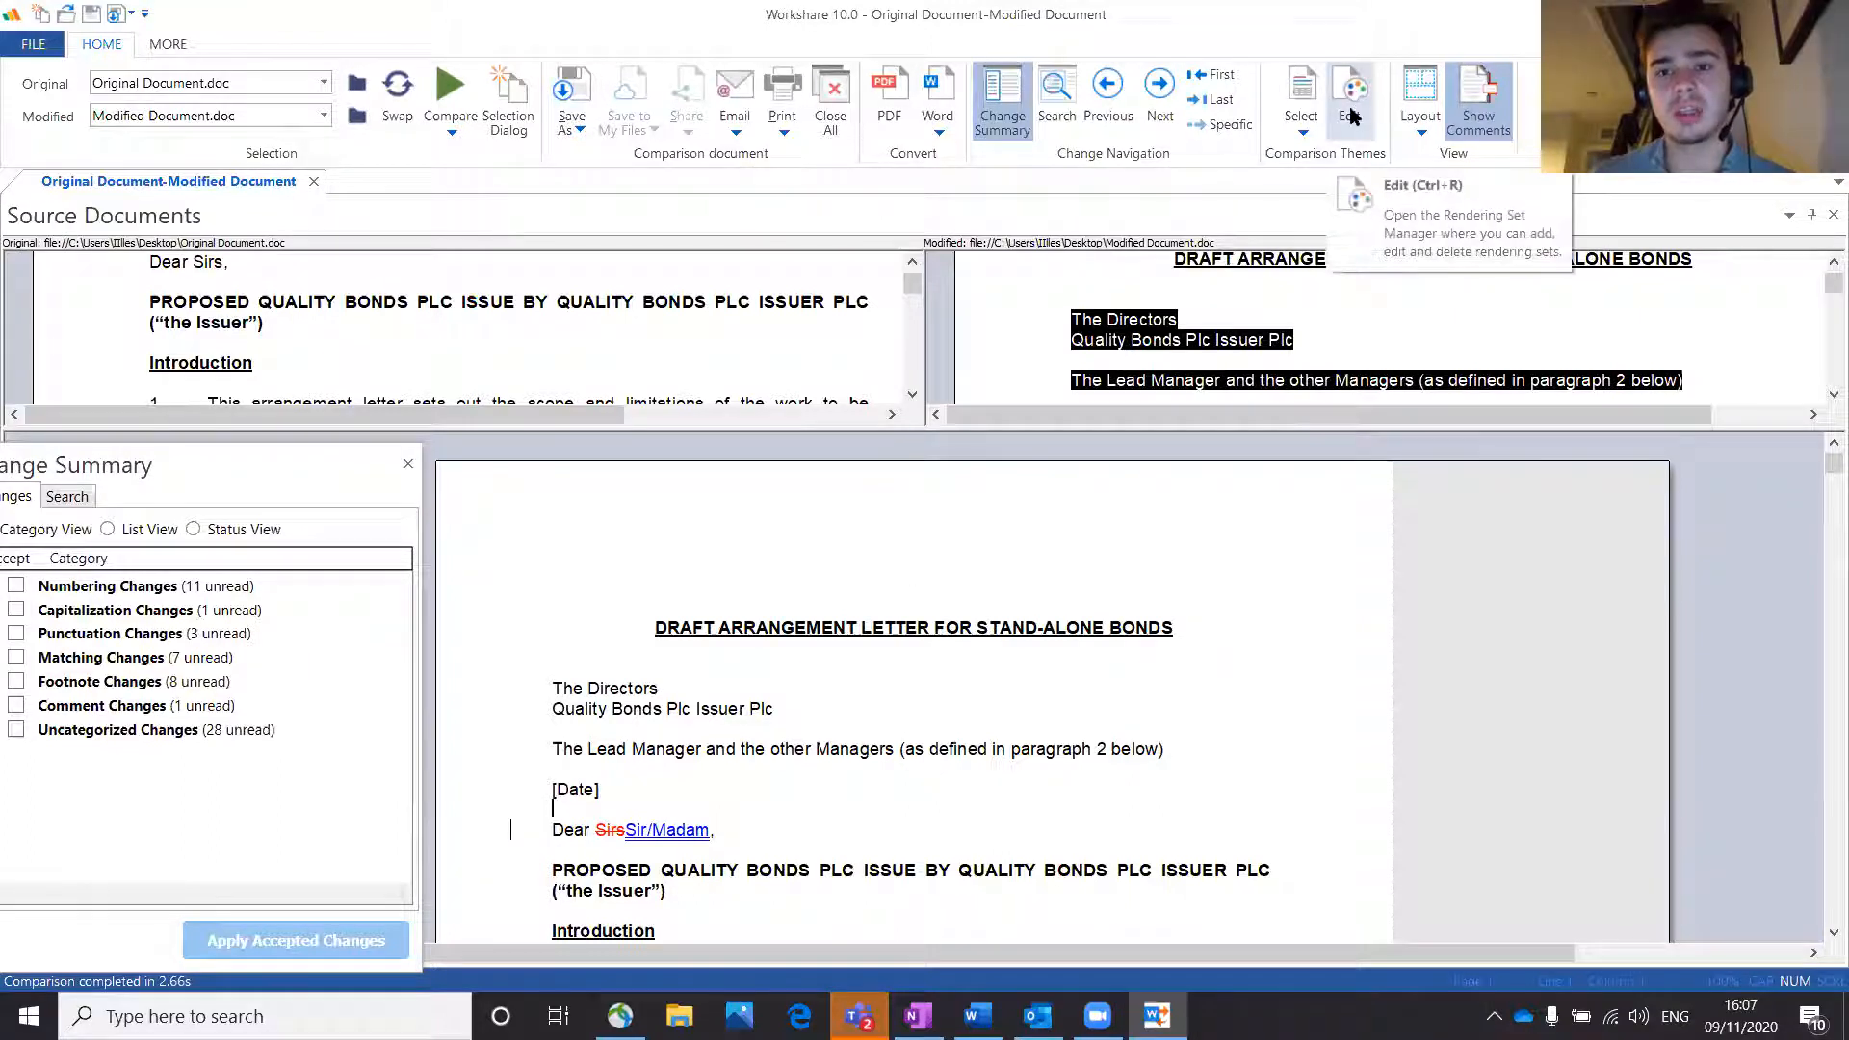
pyautogui.moveTo(241, 455); pyautogui.dragTo(317, 414)
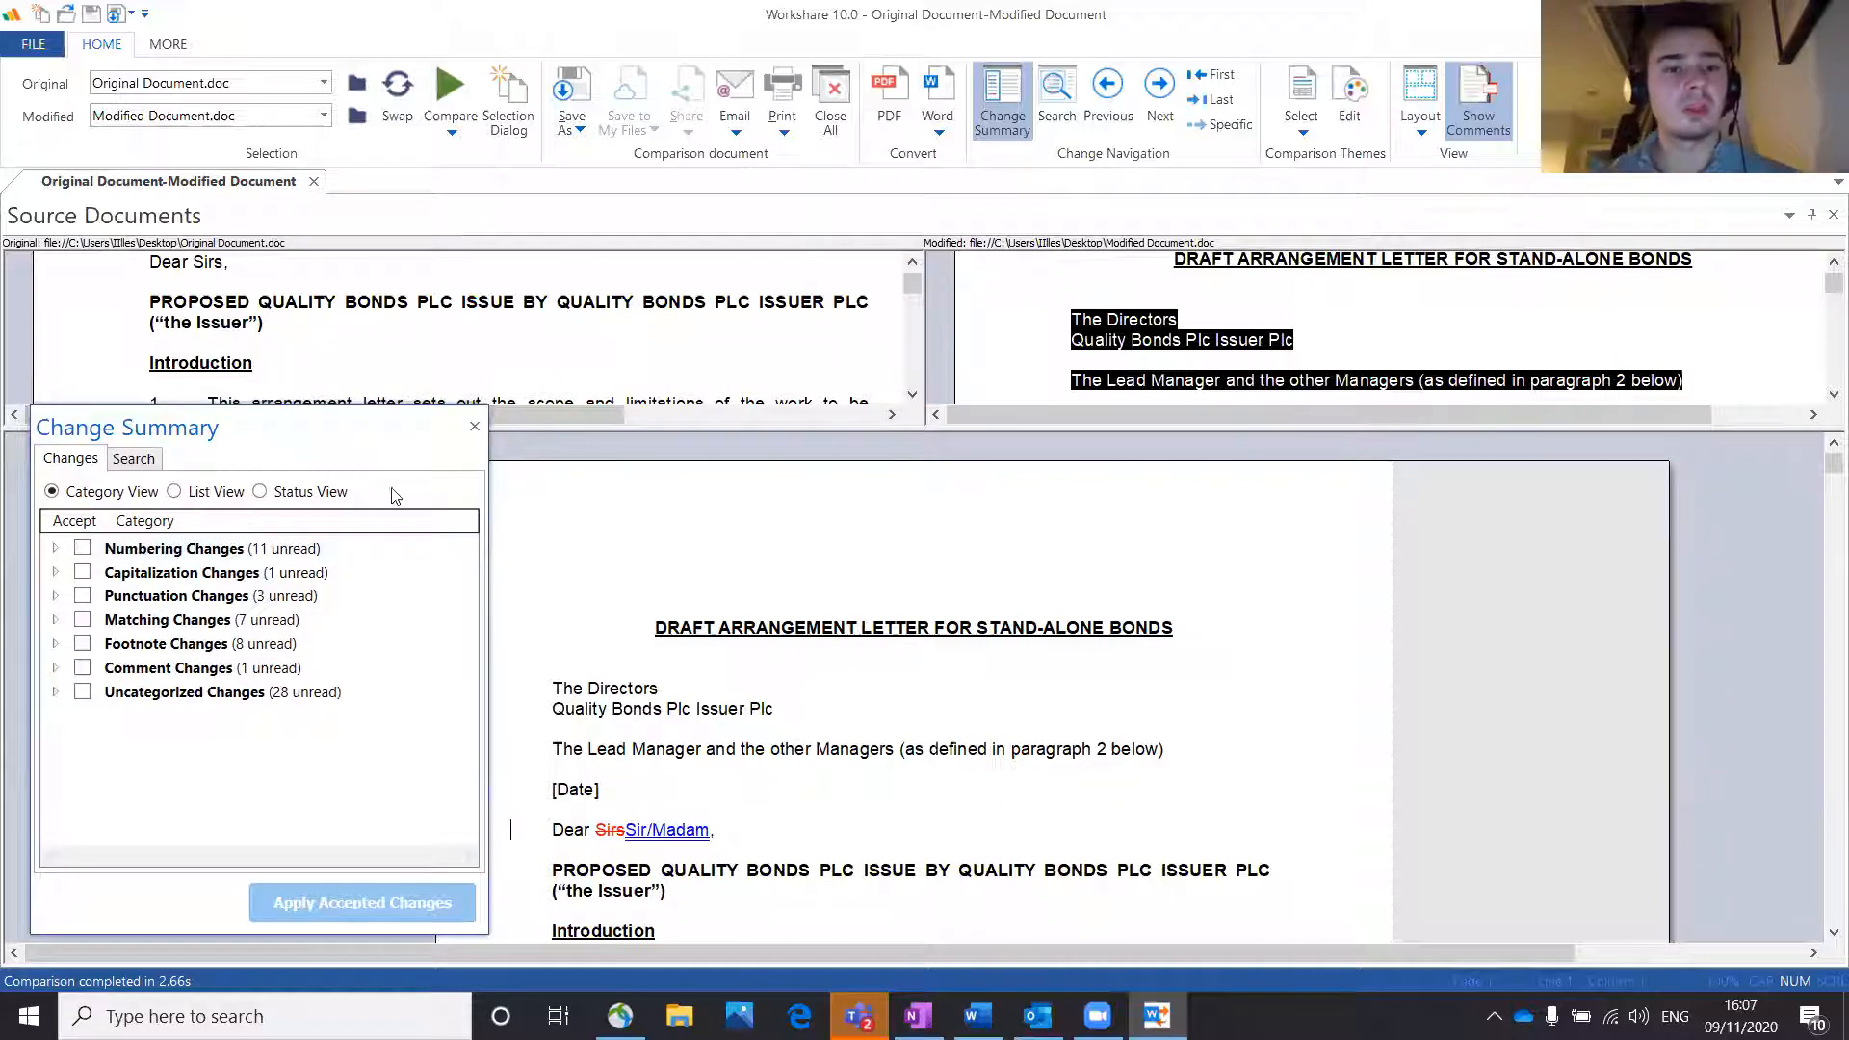
pyautogui.moveTo(330, 429); pyautogui.dragTo(312, 445)
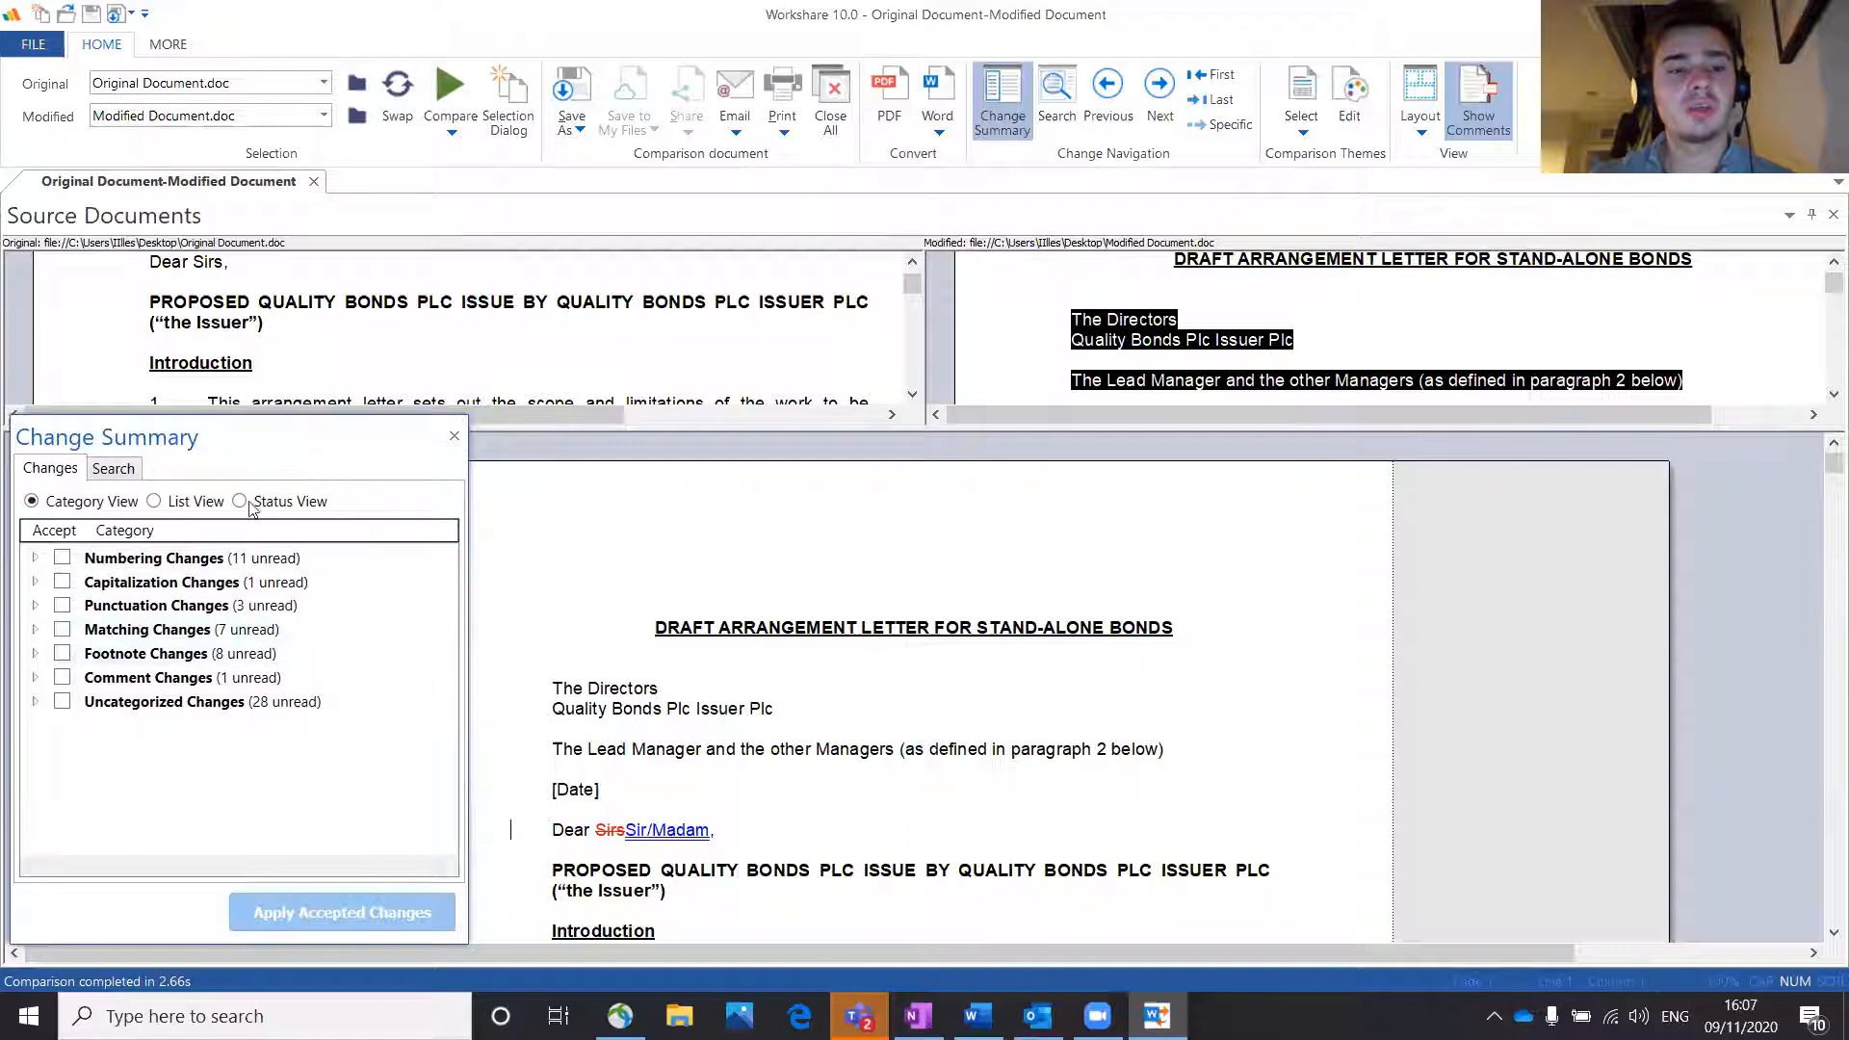
# Step: Expand the Numbering Changes category and view several of its changes in the documents, including paragraph 26 and items a and b
pyautogui.click(35, 559)
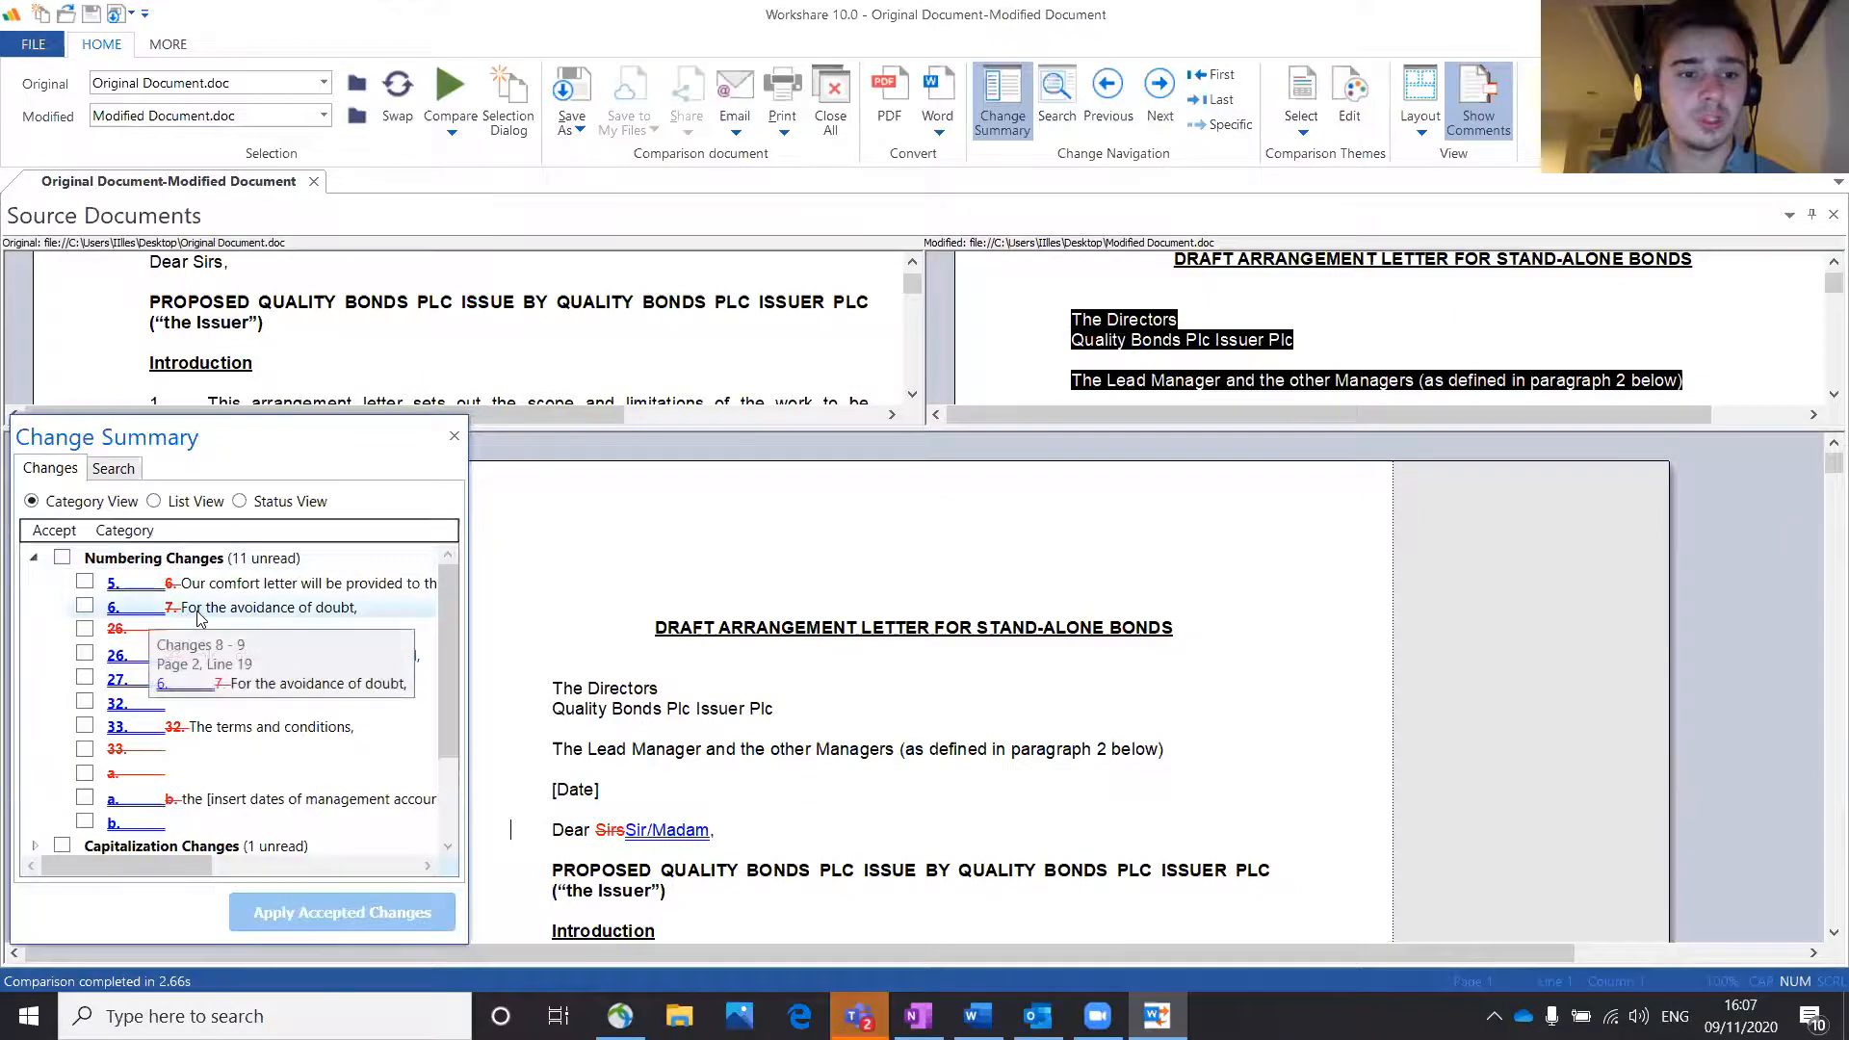
pyautogui.click(217, 652)
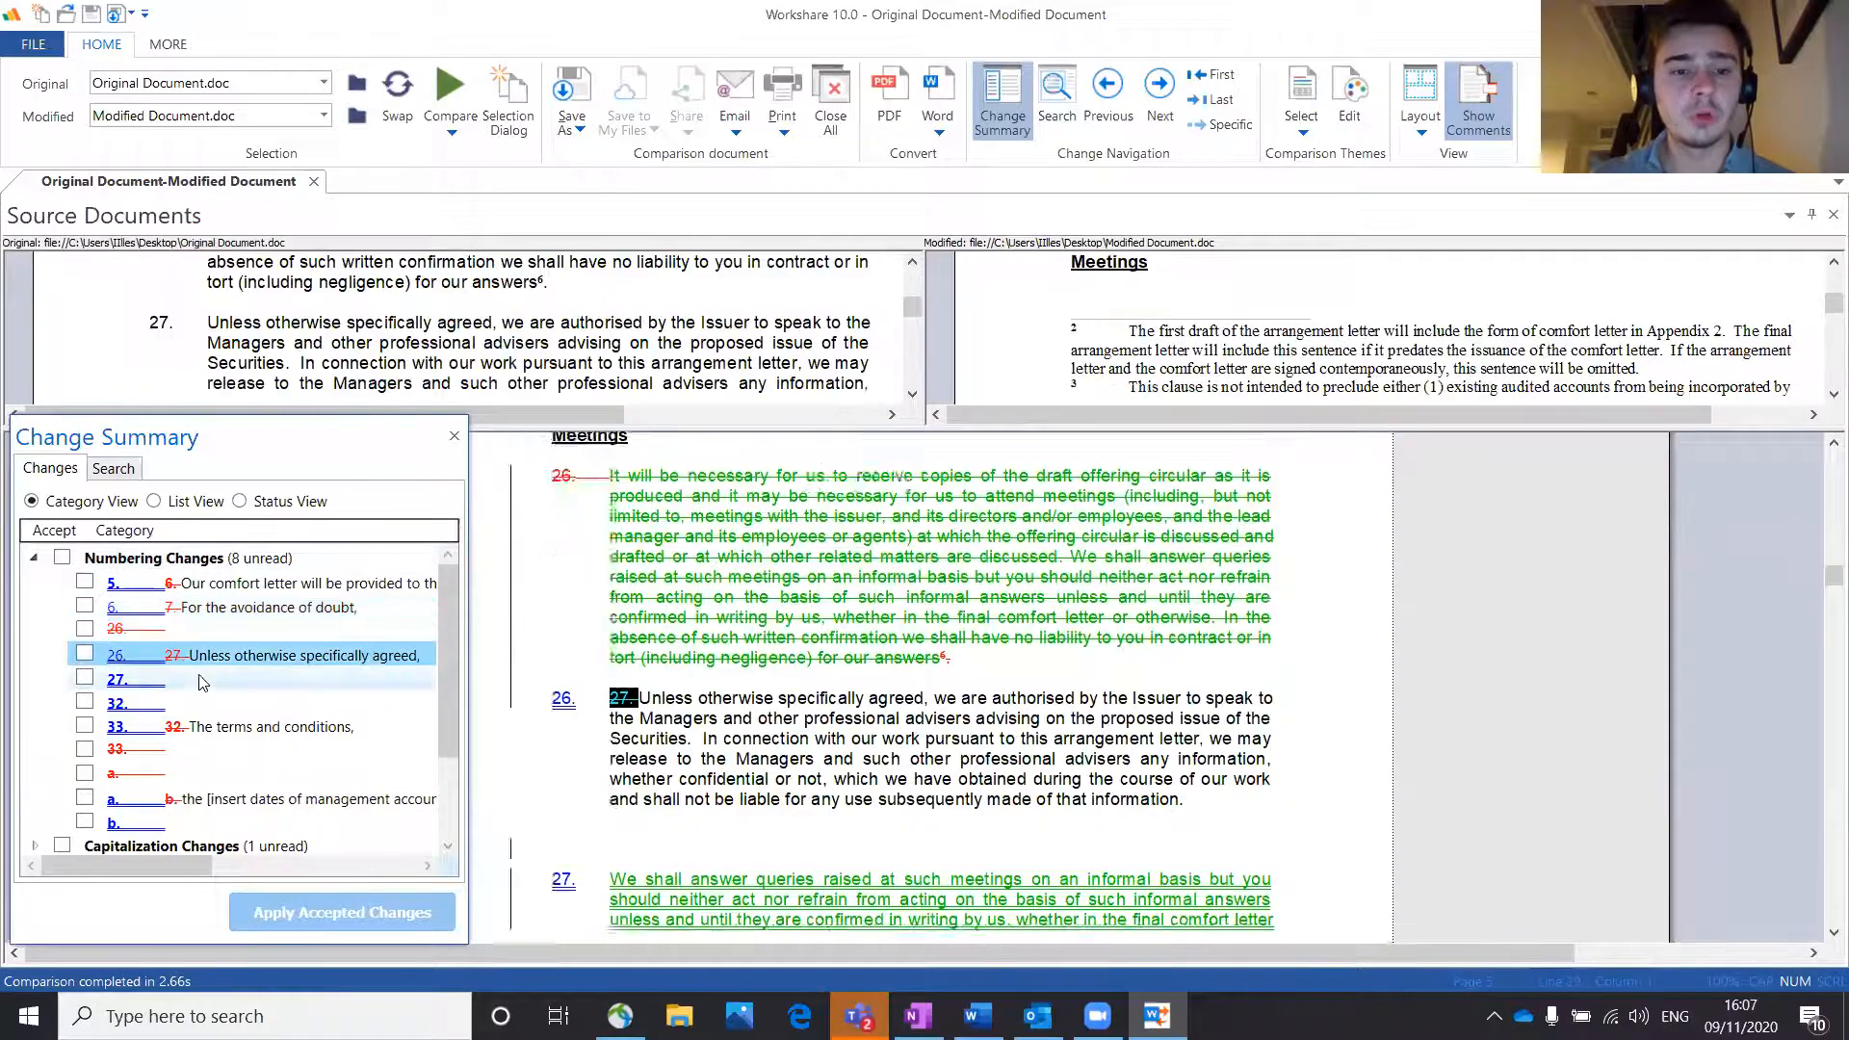
pyautogui.click(199, 677)
pyautogui.scroll(-1, 200, 695)
pyautogui.click(199, 692)
pyautogui.click(199, 715)
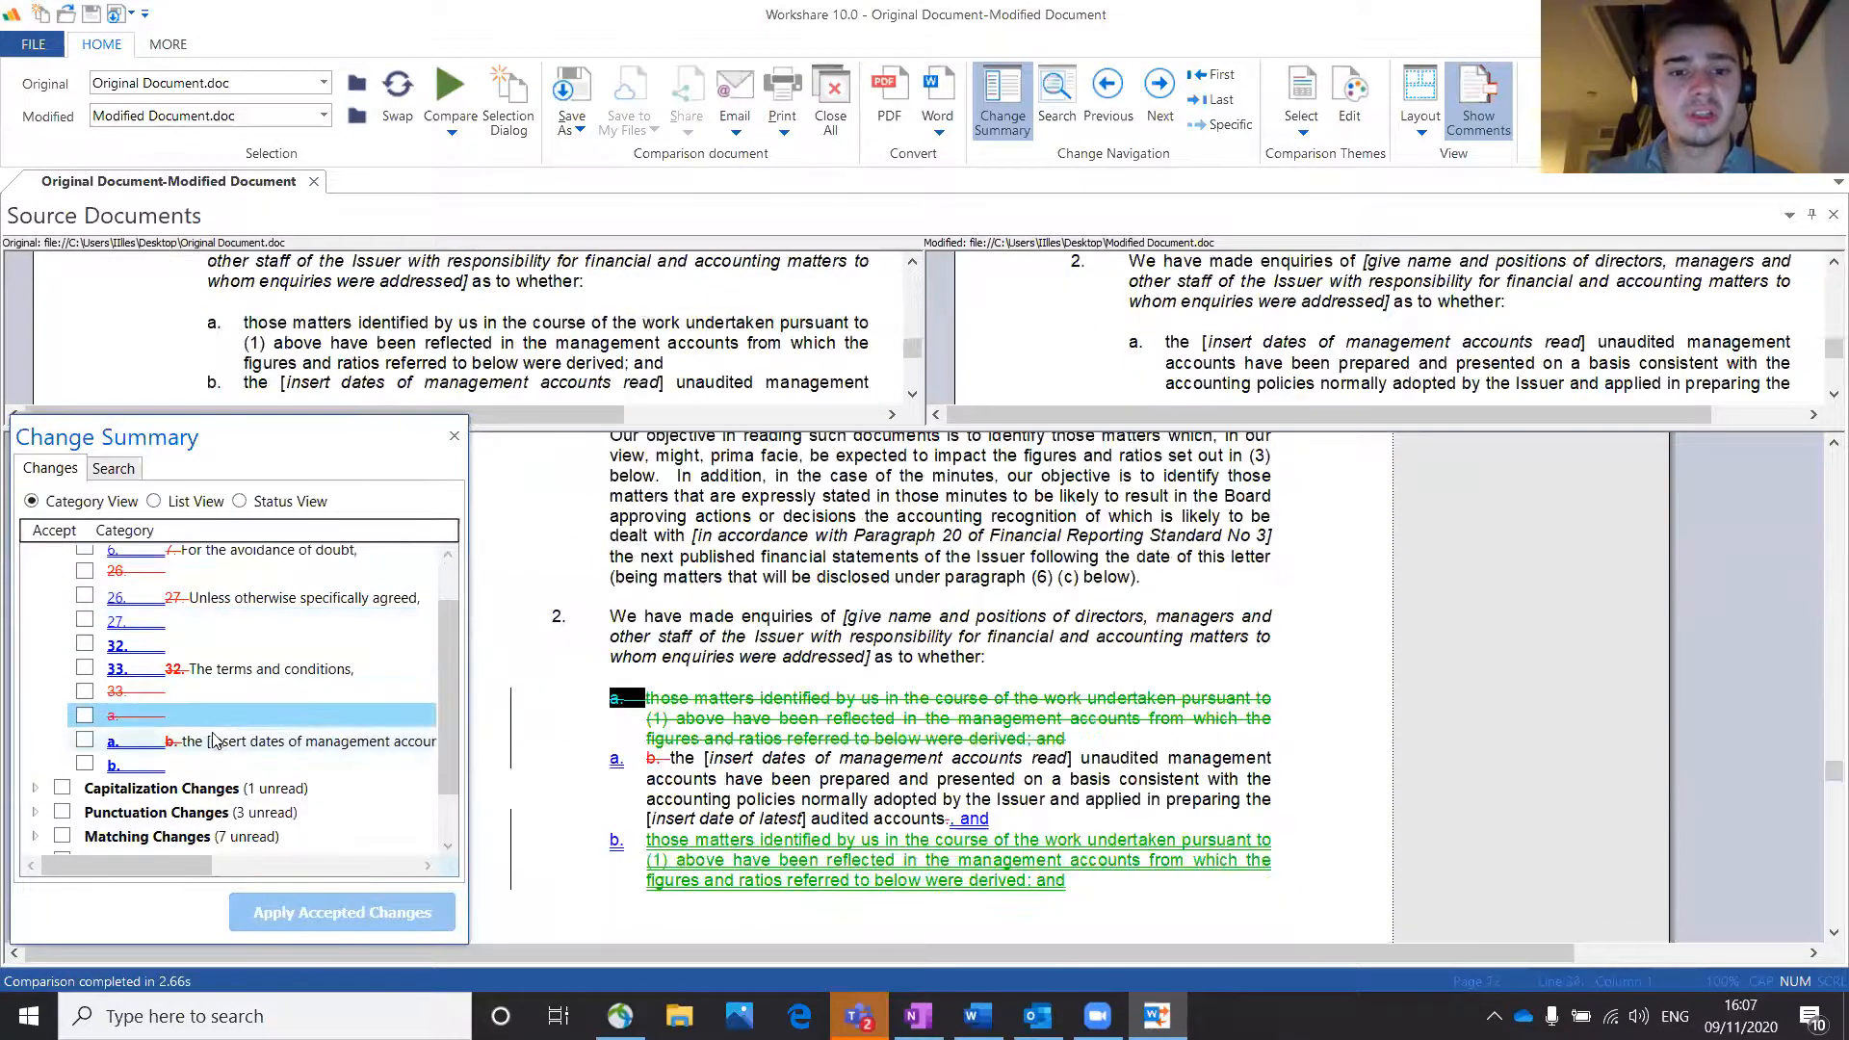
pyautogui.click(199, 740)
pyautogui.scroll(-1, 266, 765)
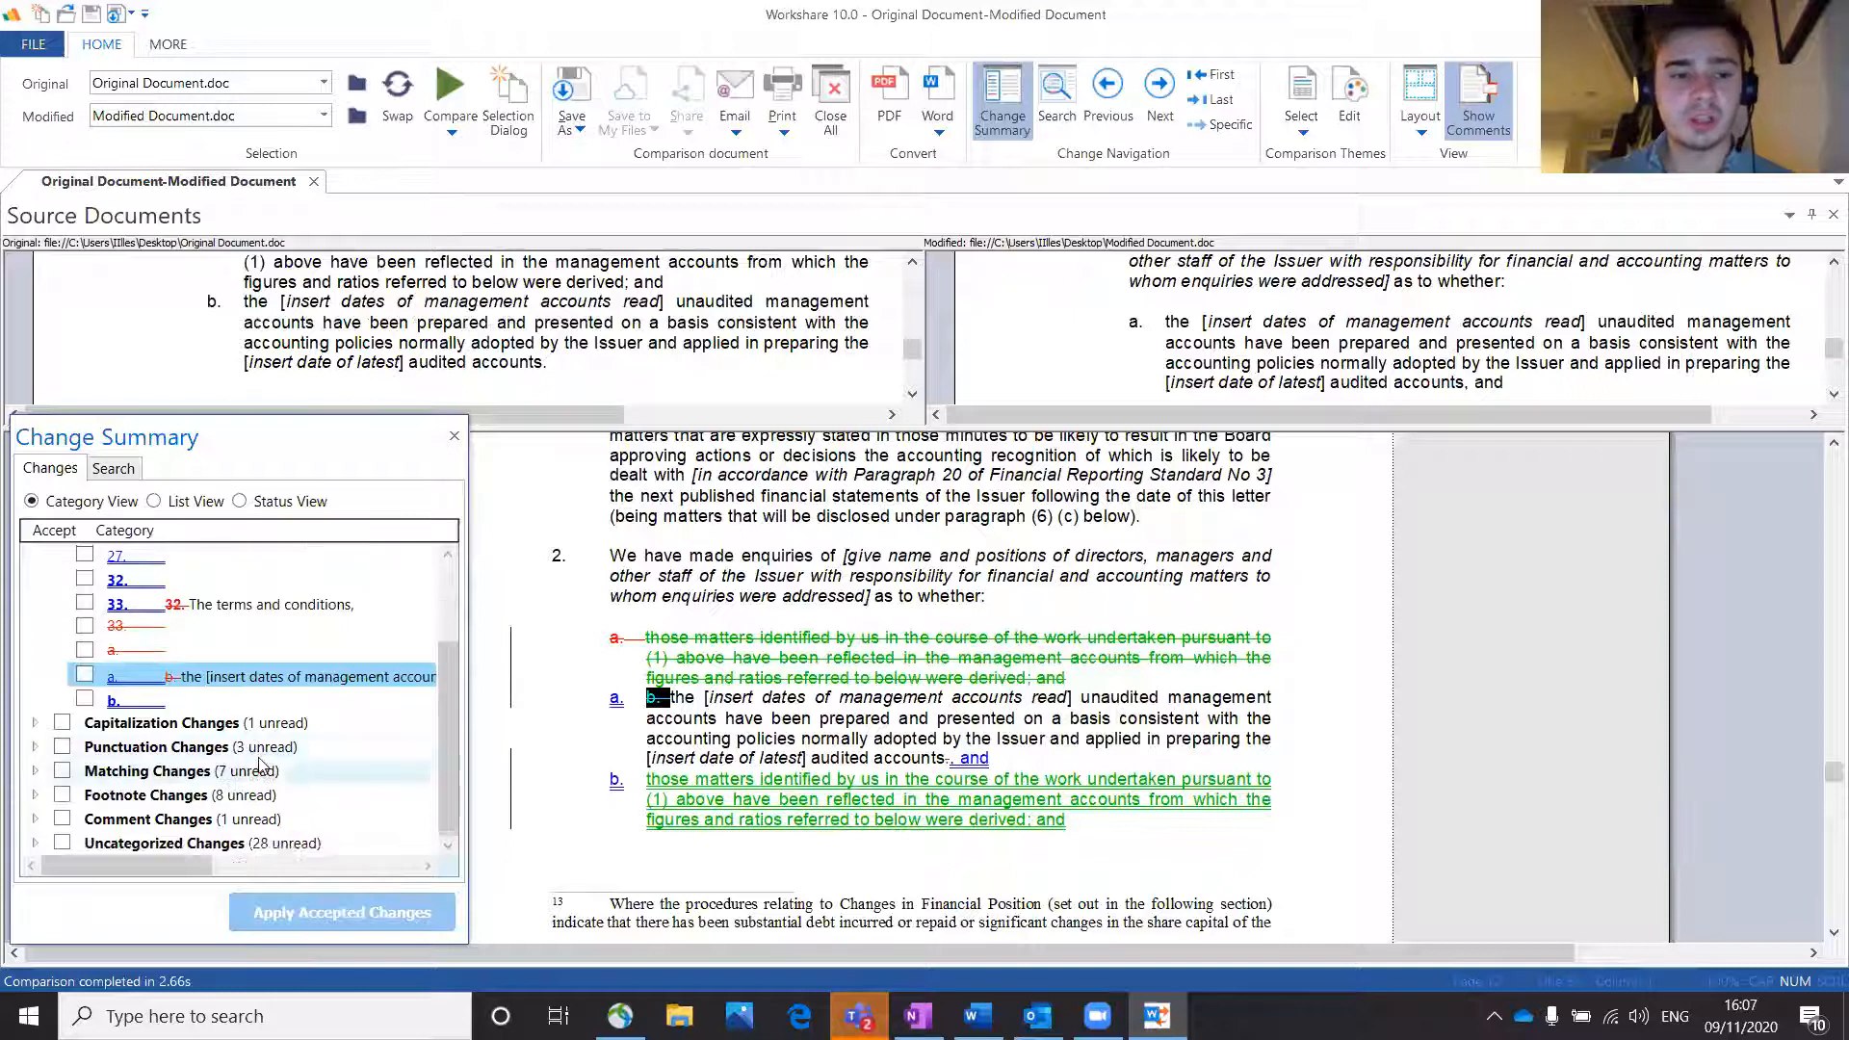
# Step: View the Draft Comfort Letter capitalization change in the document, and expand the Punctuation Changes and Matching Changes categories
pyautogui.click(34, 723)
pyautogui.scroll(-1, 58, 732)
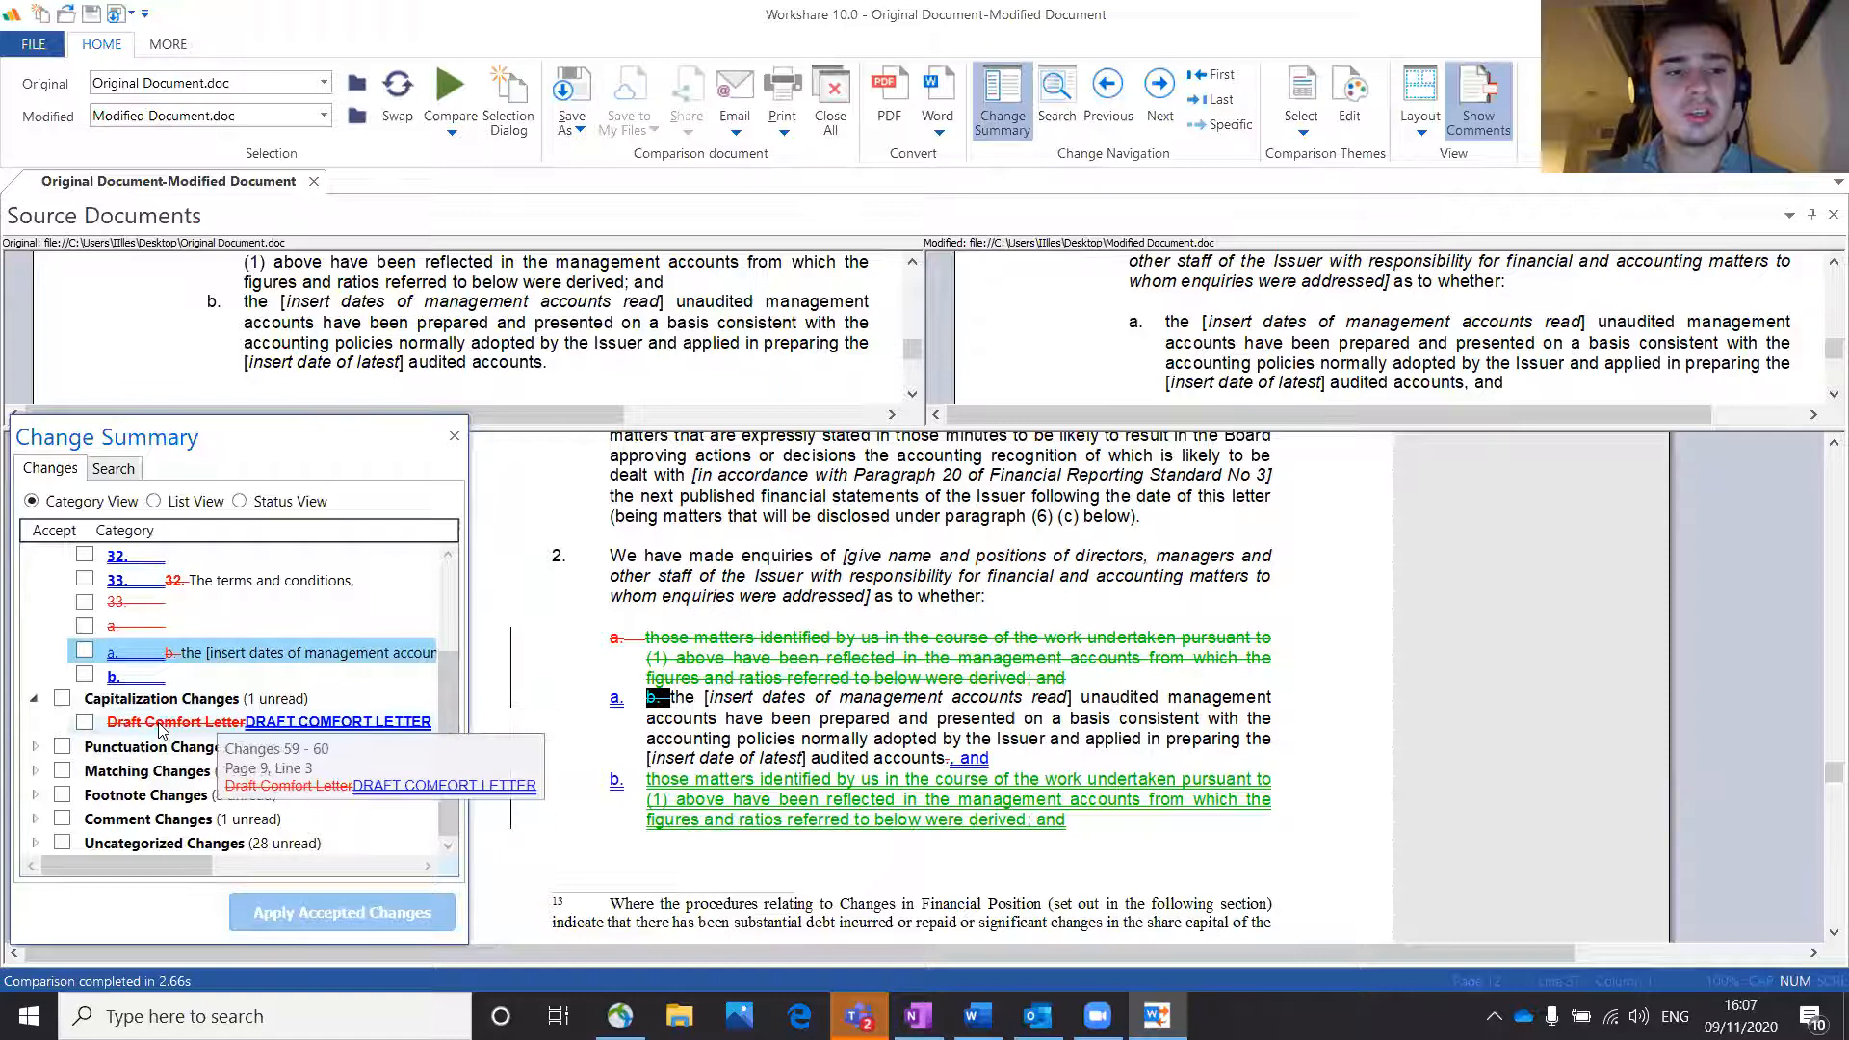
pyautogui.click(159, 725)
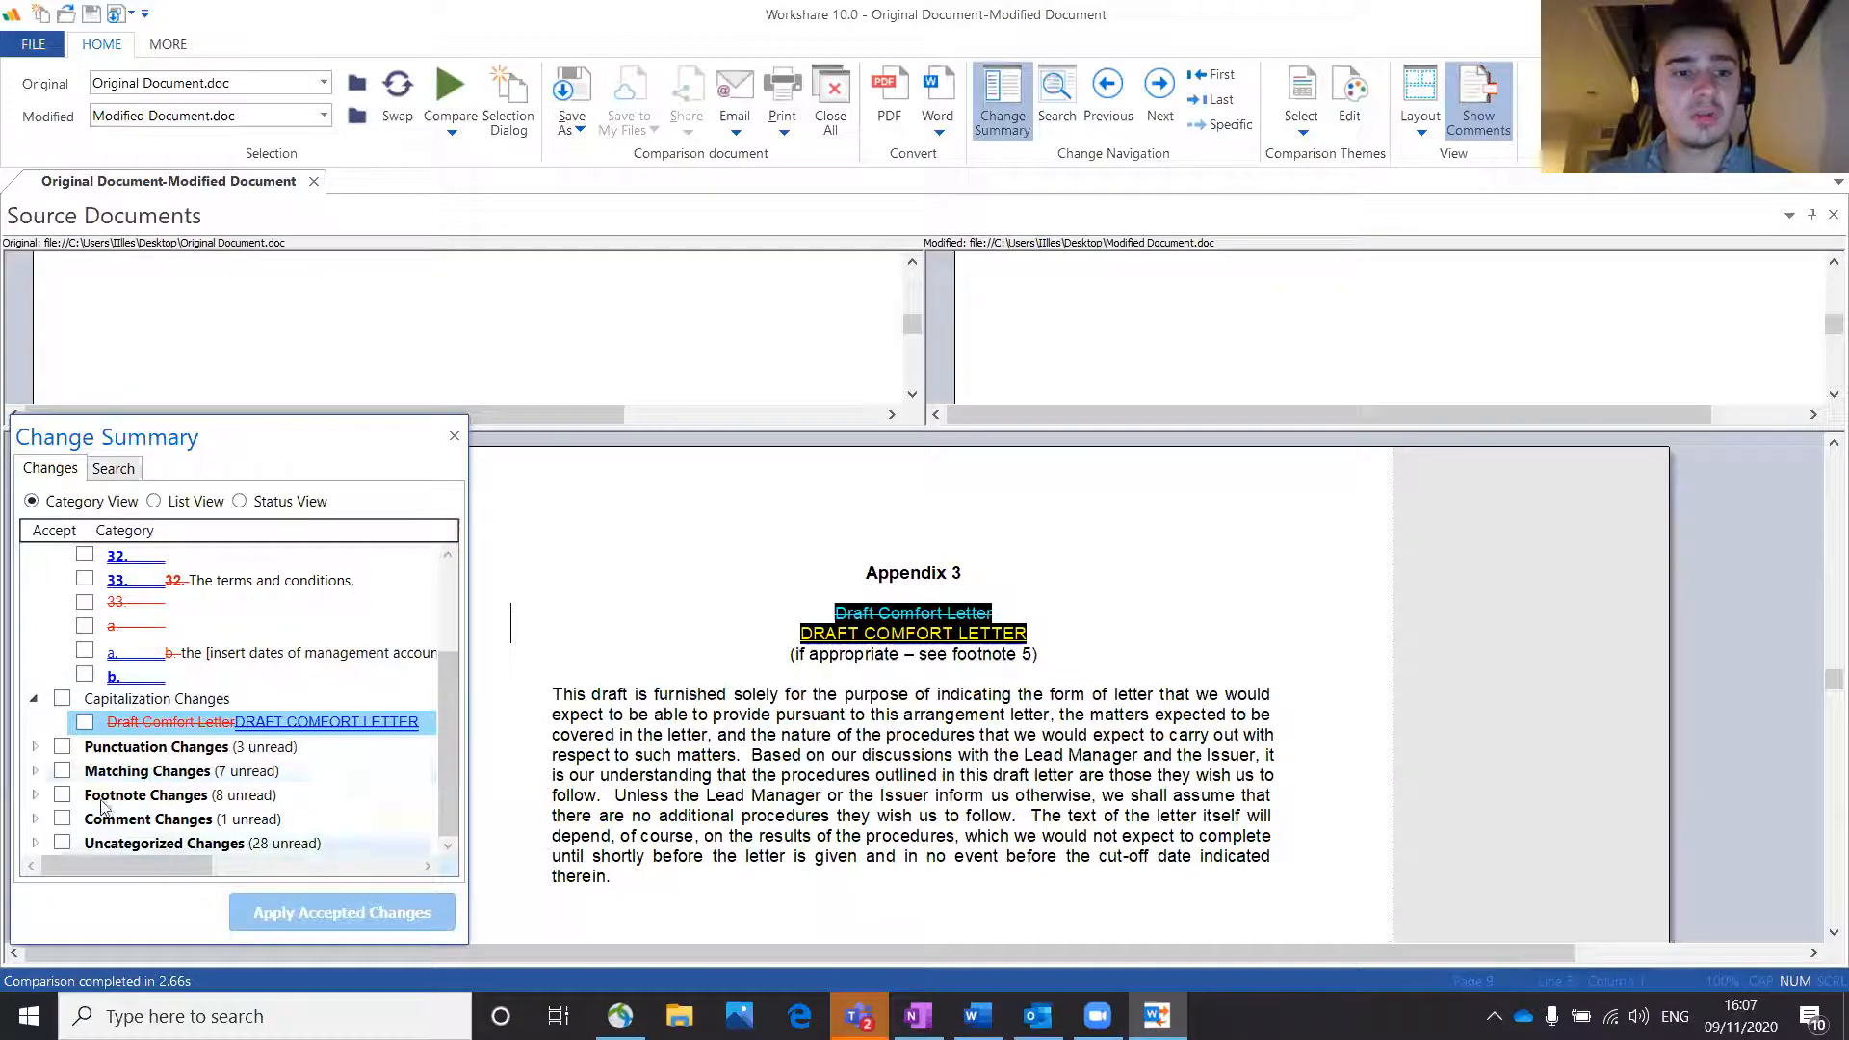
pyautogui.click(35, 748)
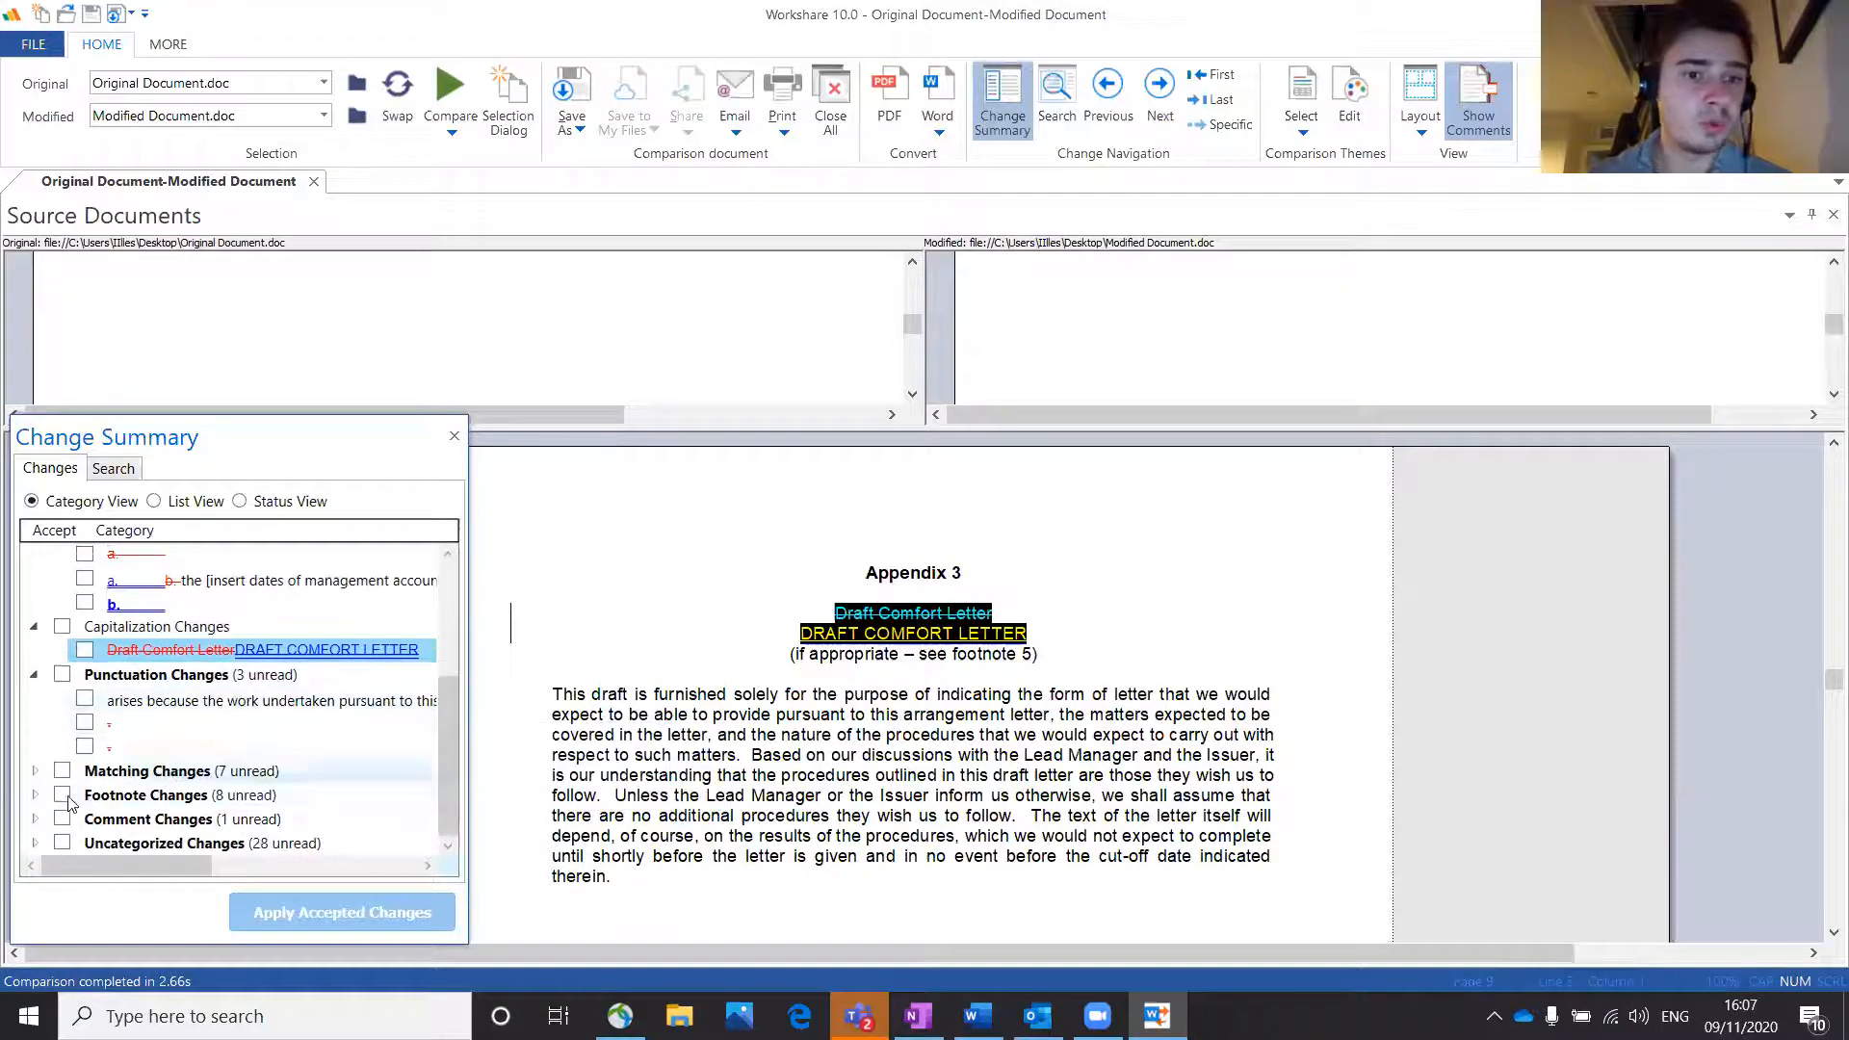
pyautogui.click(36, 770)
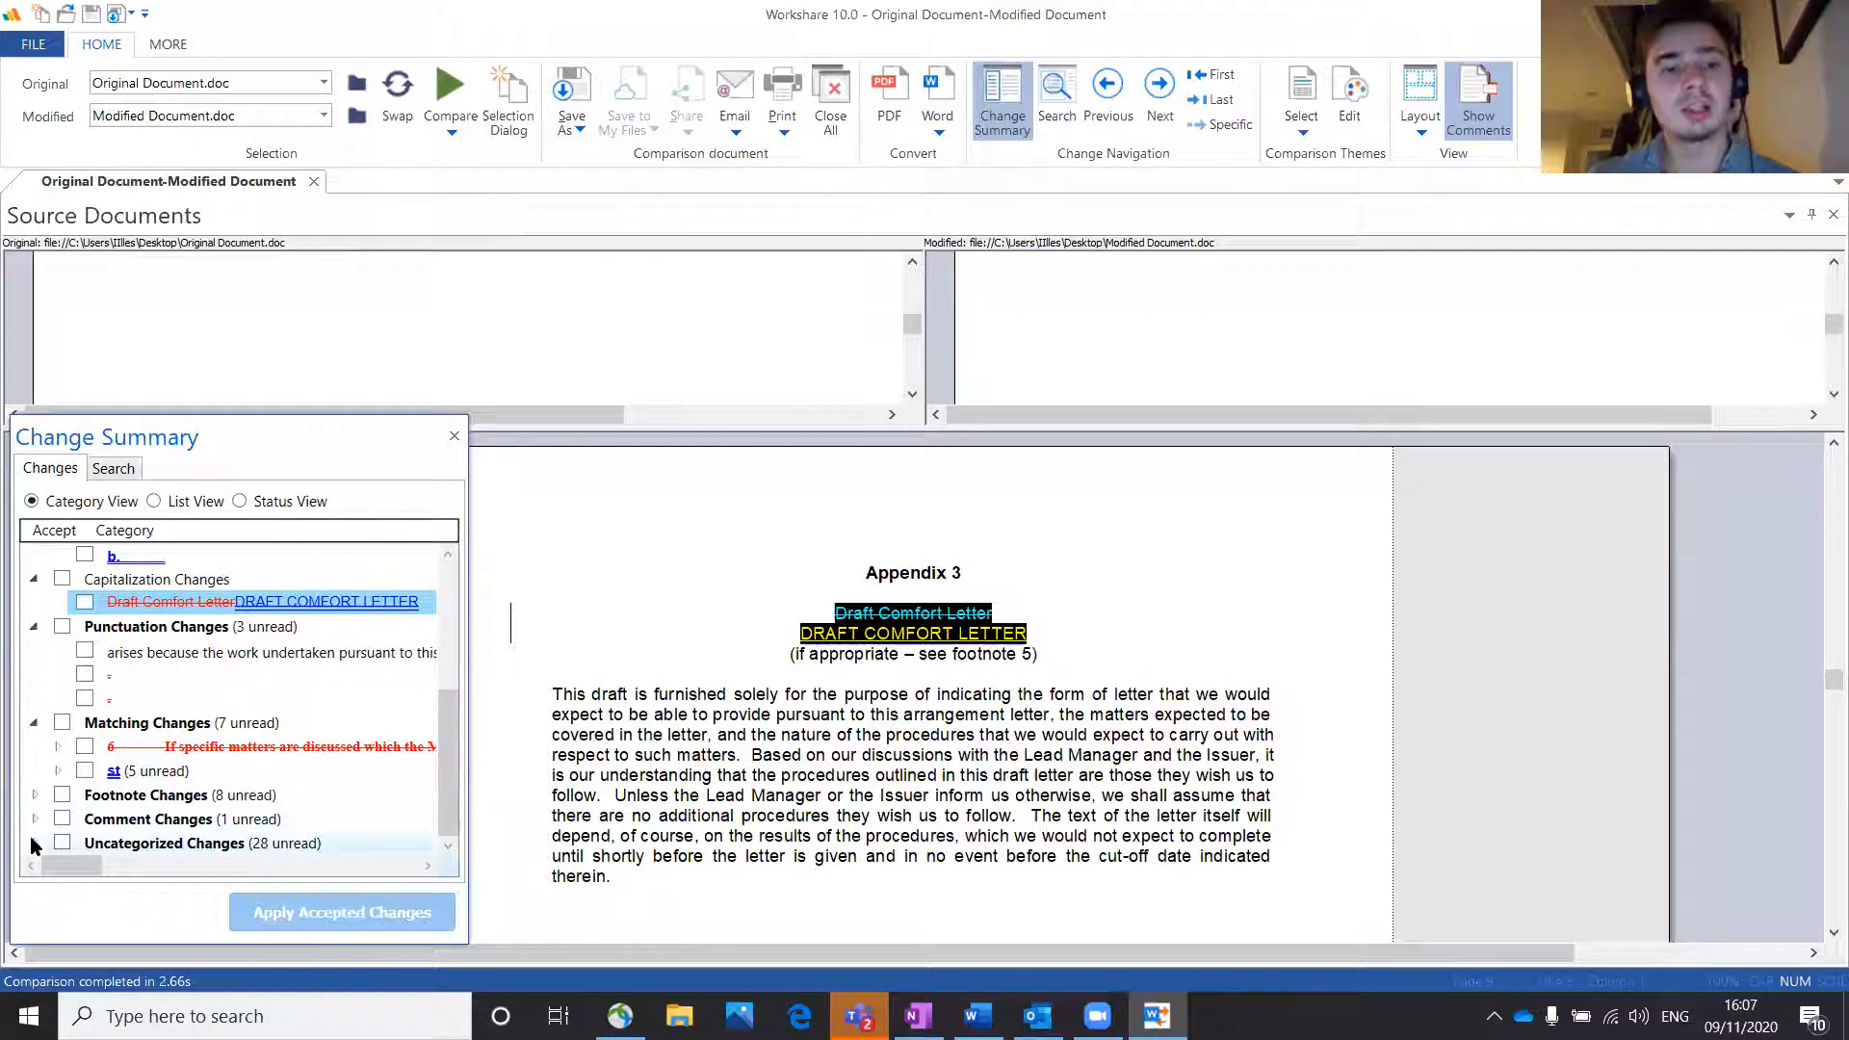
# Step: Show the changes in List View and bring the Accept column and change text into view
pyautogui.click(154, 501)
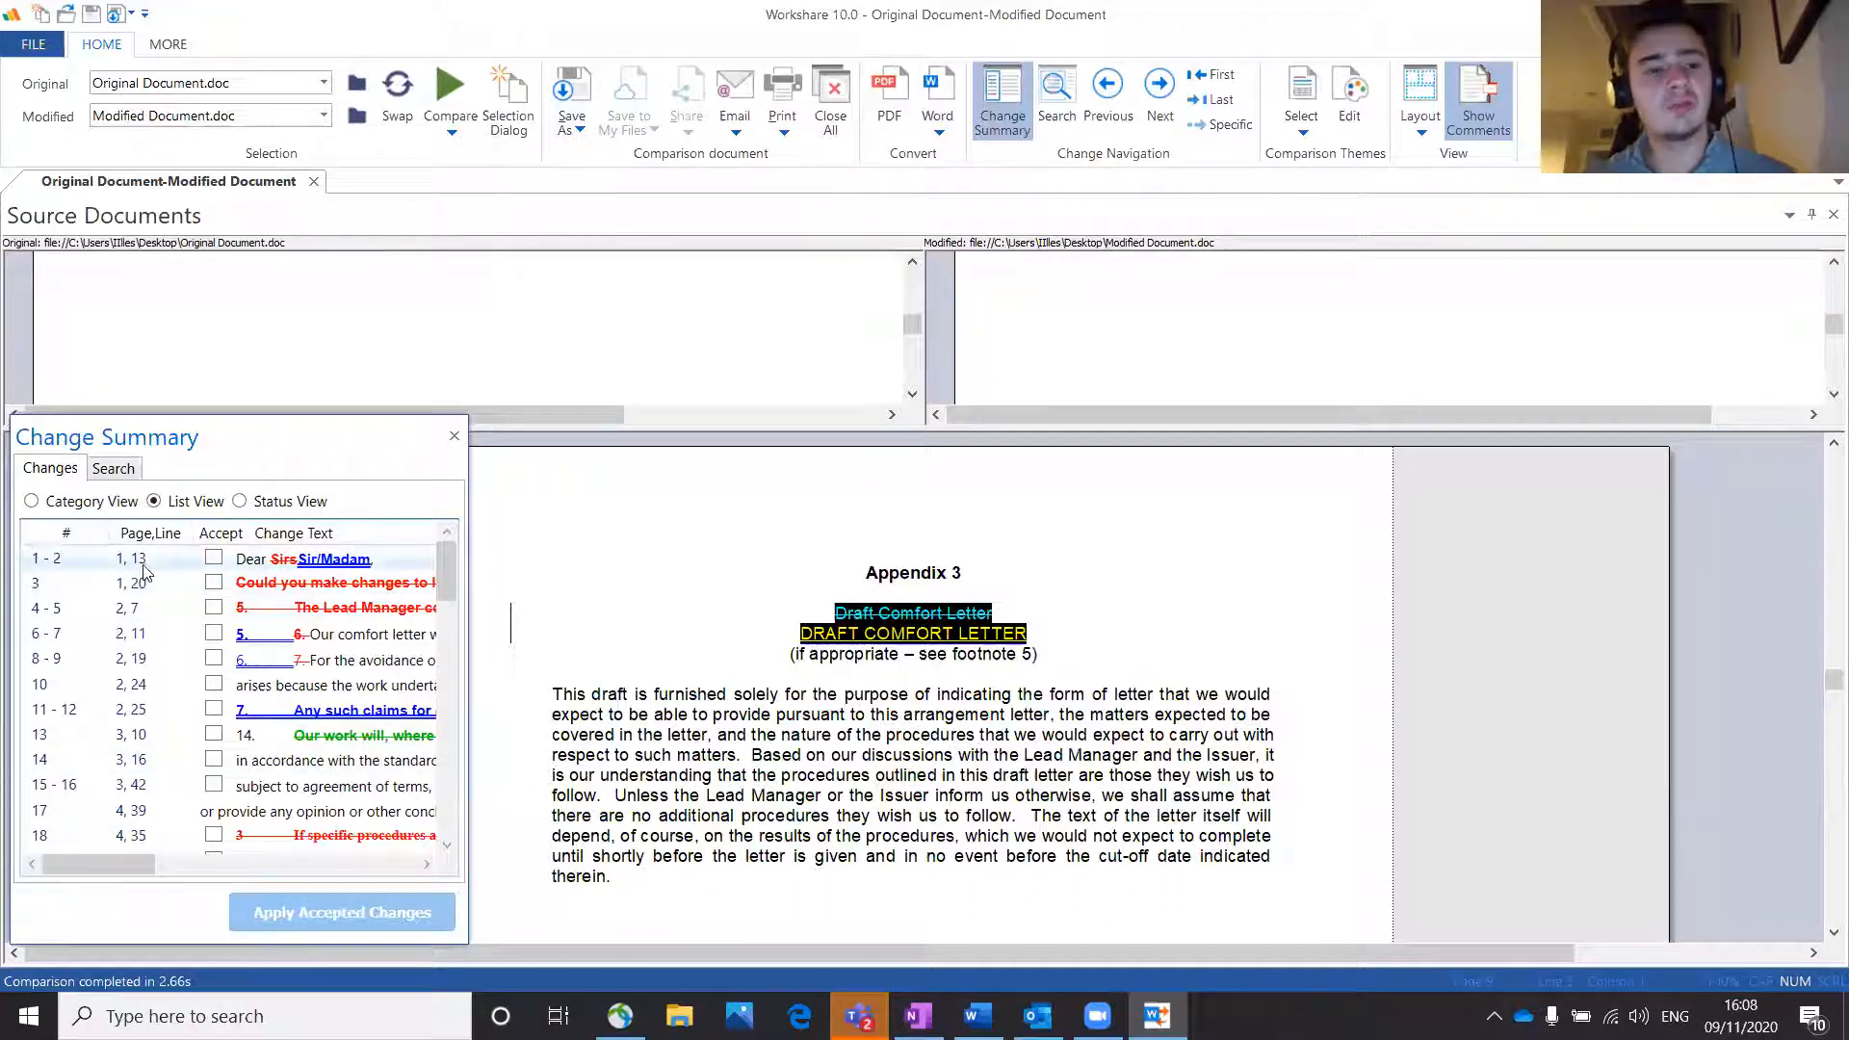
pyautogui.scroll(-1, 246, 636)
pyautogui.scroll(1, 371, 644)
pyautogui.moveTo(133, 873); pyautogui.dragTo(168, 874)
# Step: Try marking the salutation change and the deleted Introduction comment as accepted
pyautogui.click(85, 558)
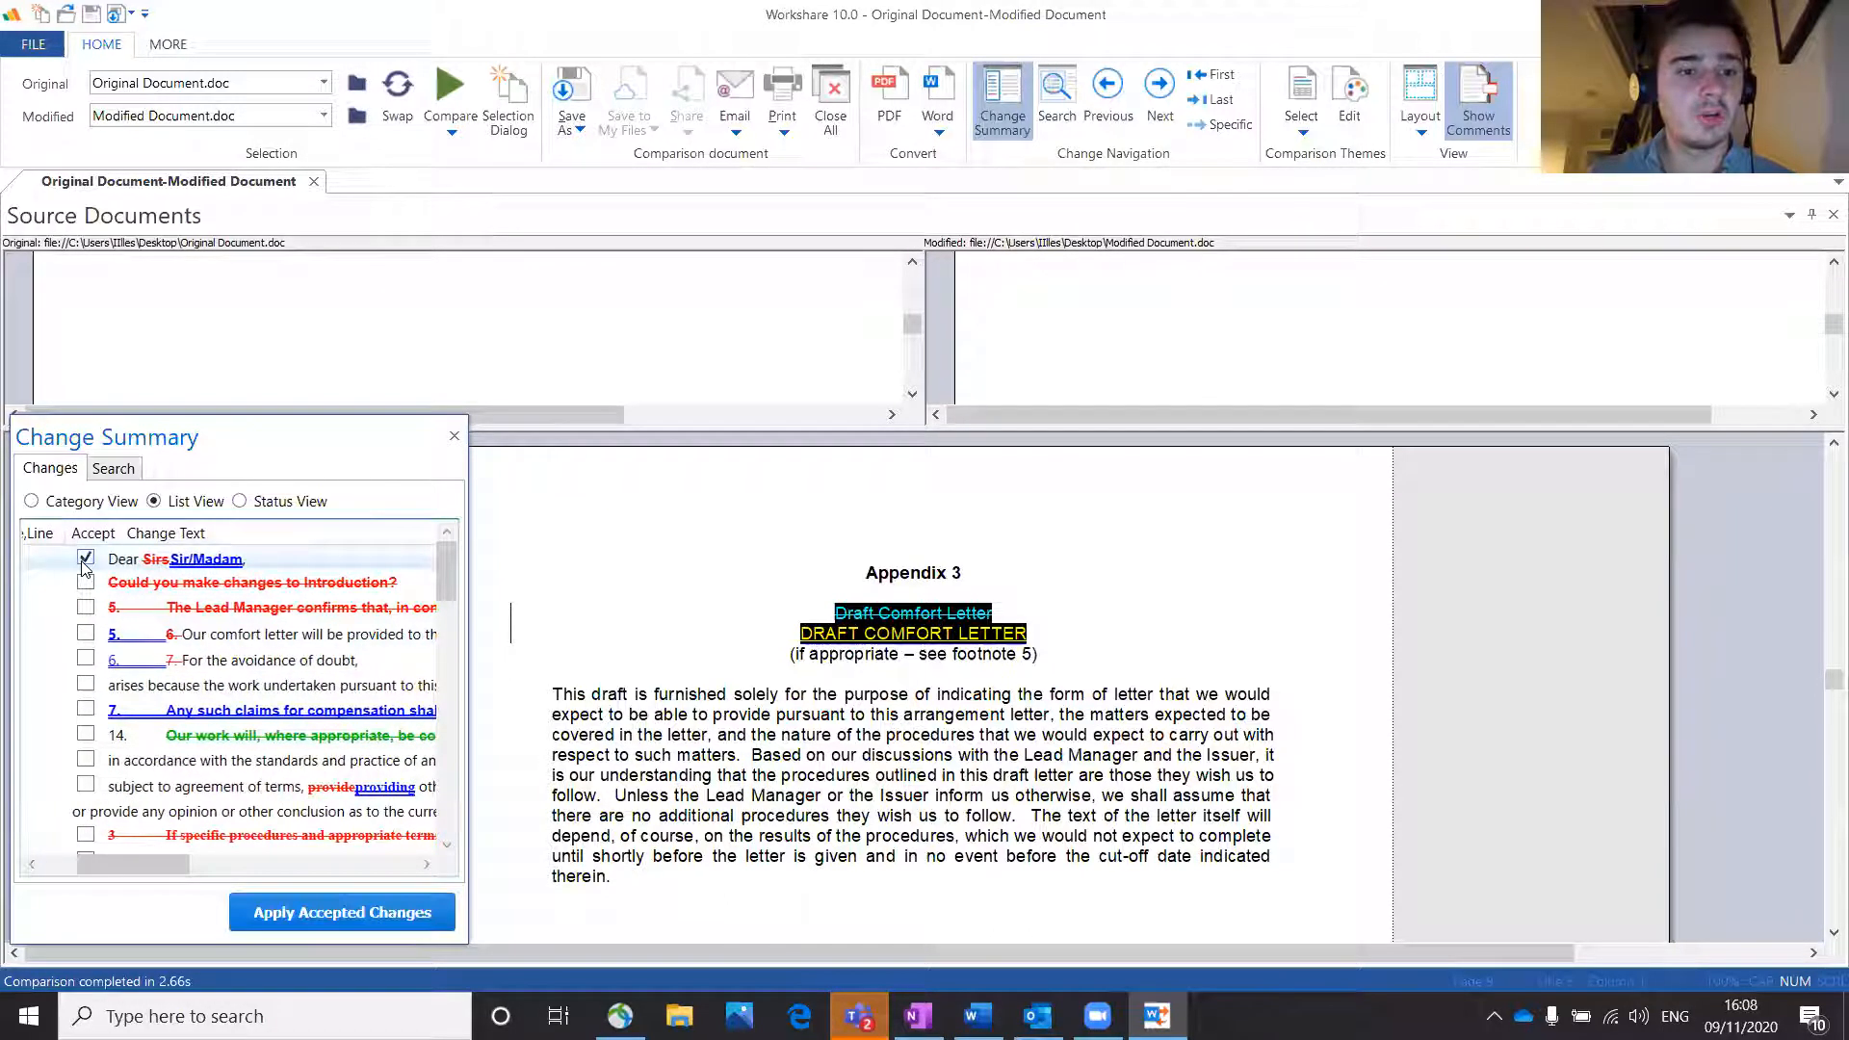
pyautogui.click(263, 911)
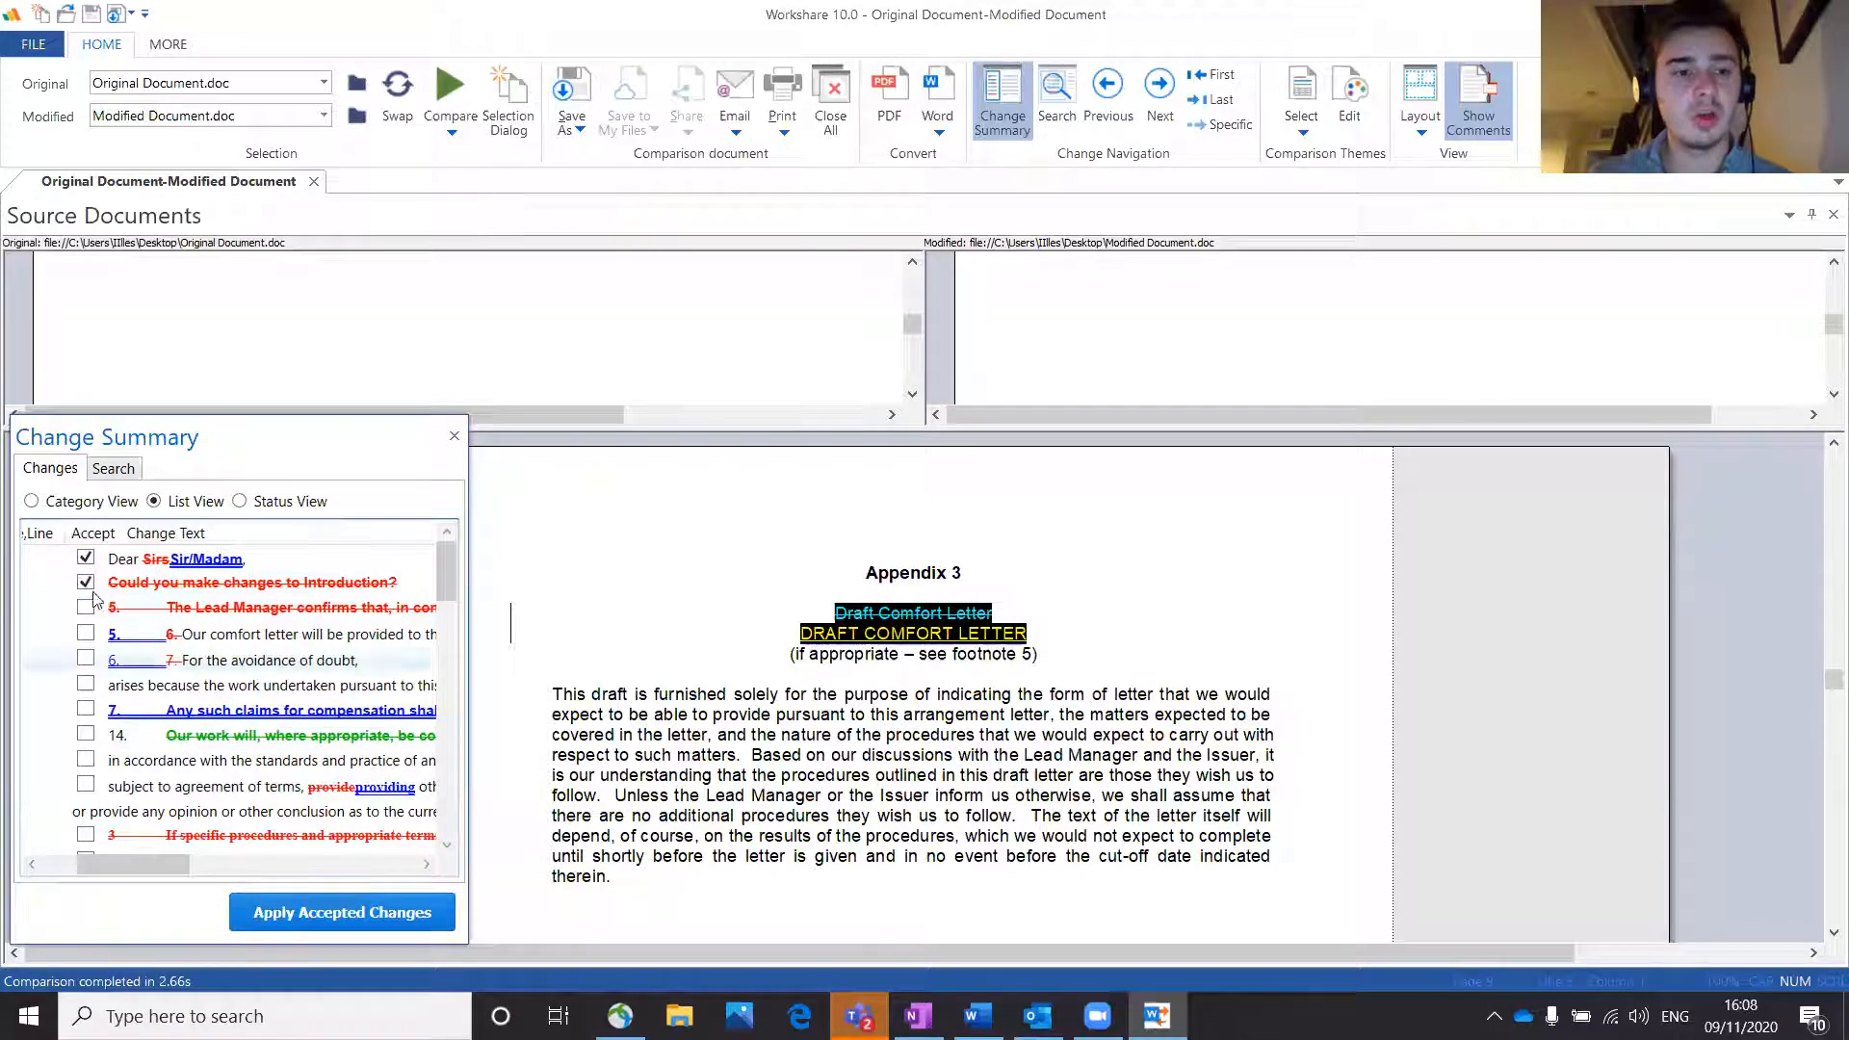
pyautogui.rightClick(123, 590)
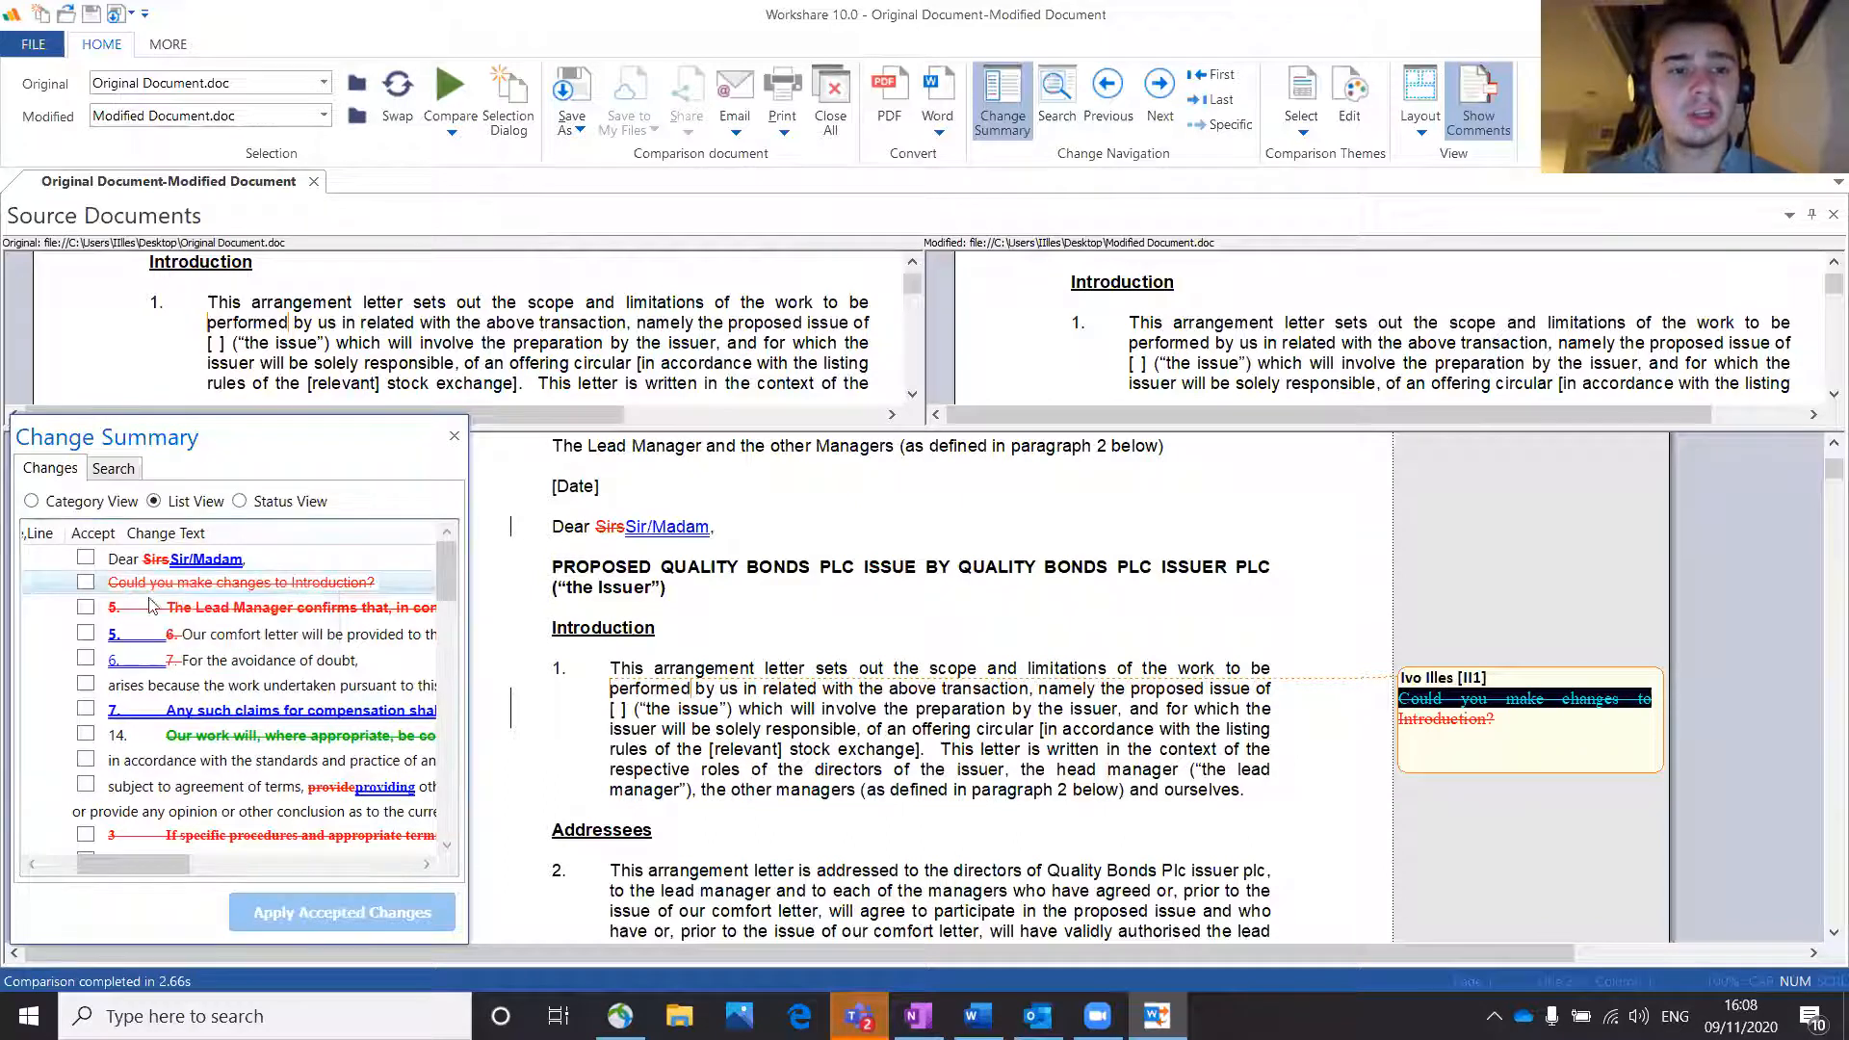
# Step: Switch the change summary to Status View and check the Accepted and Flagged groups
pyautogui.click(240, 502)
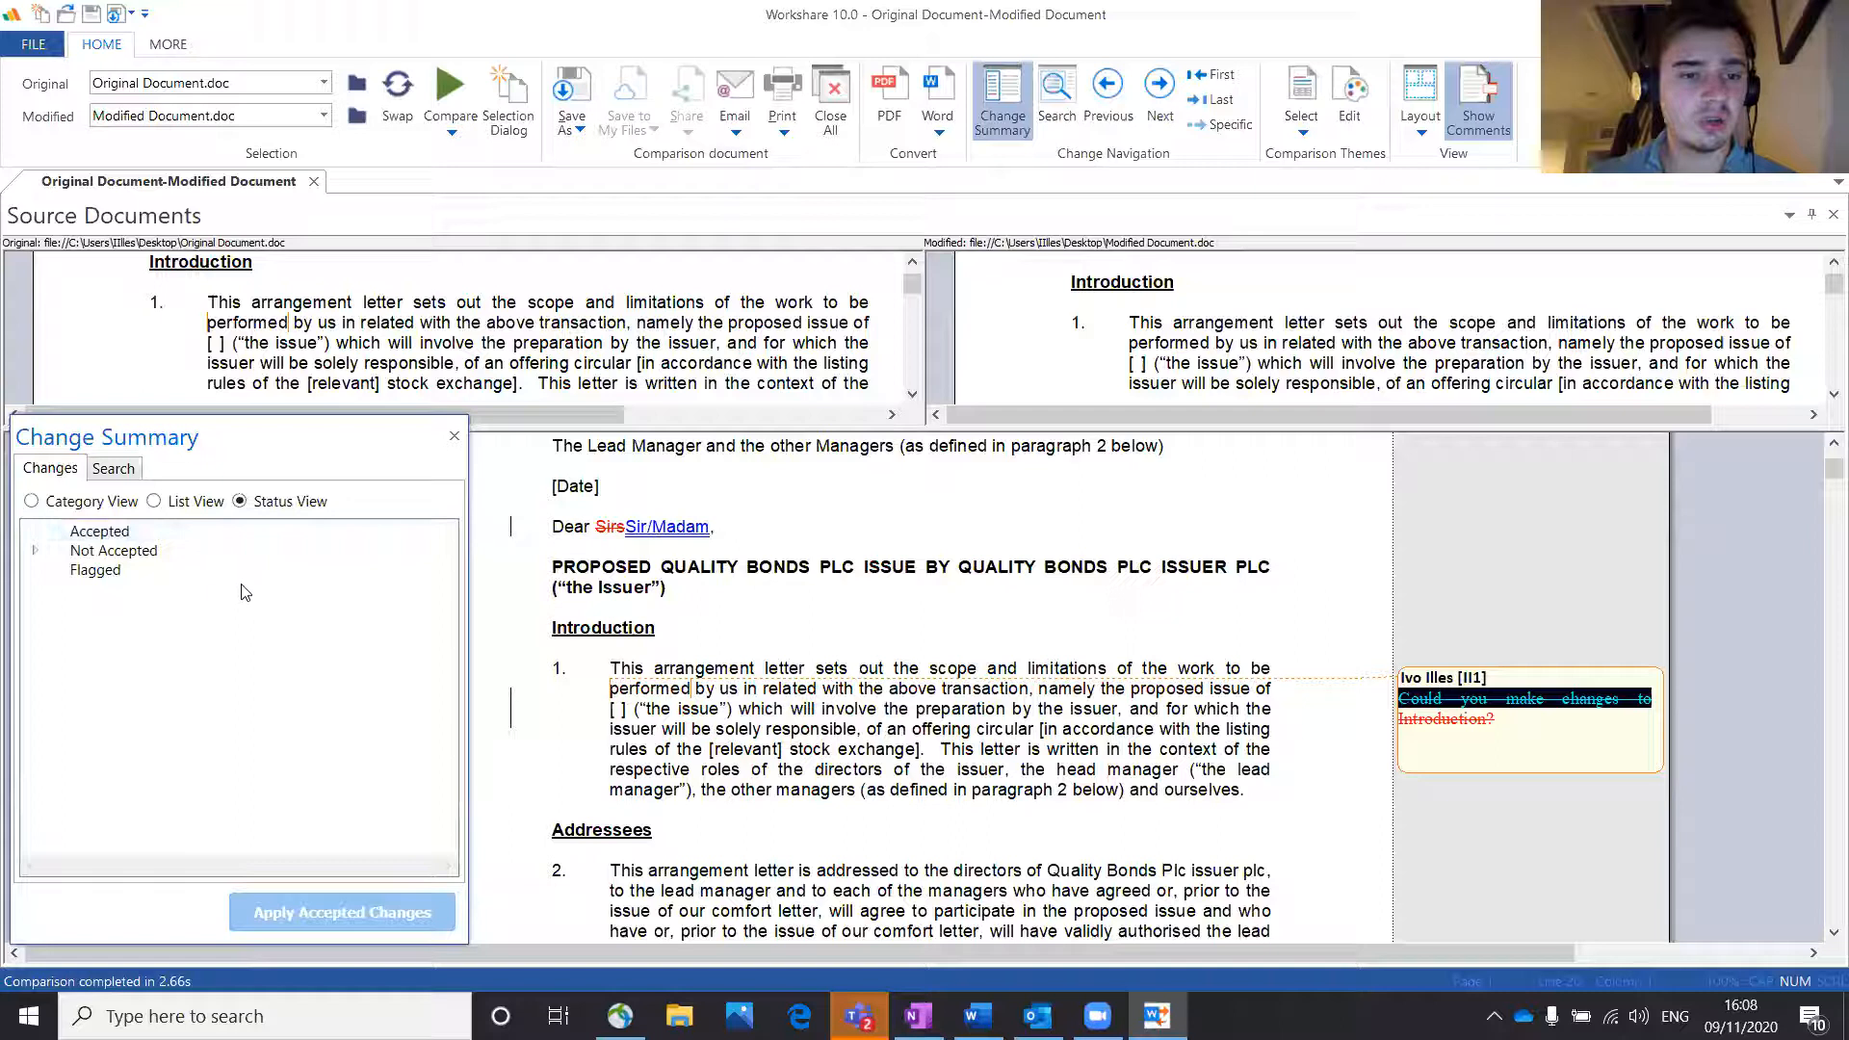
pyautogui.click(75, 535)
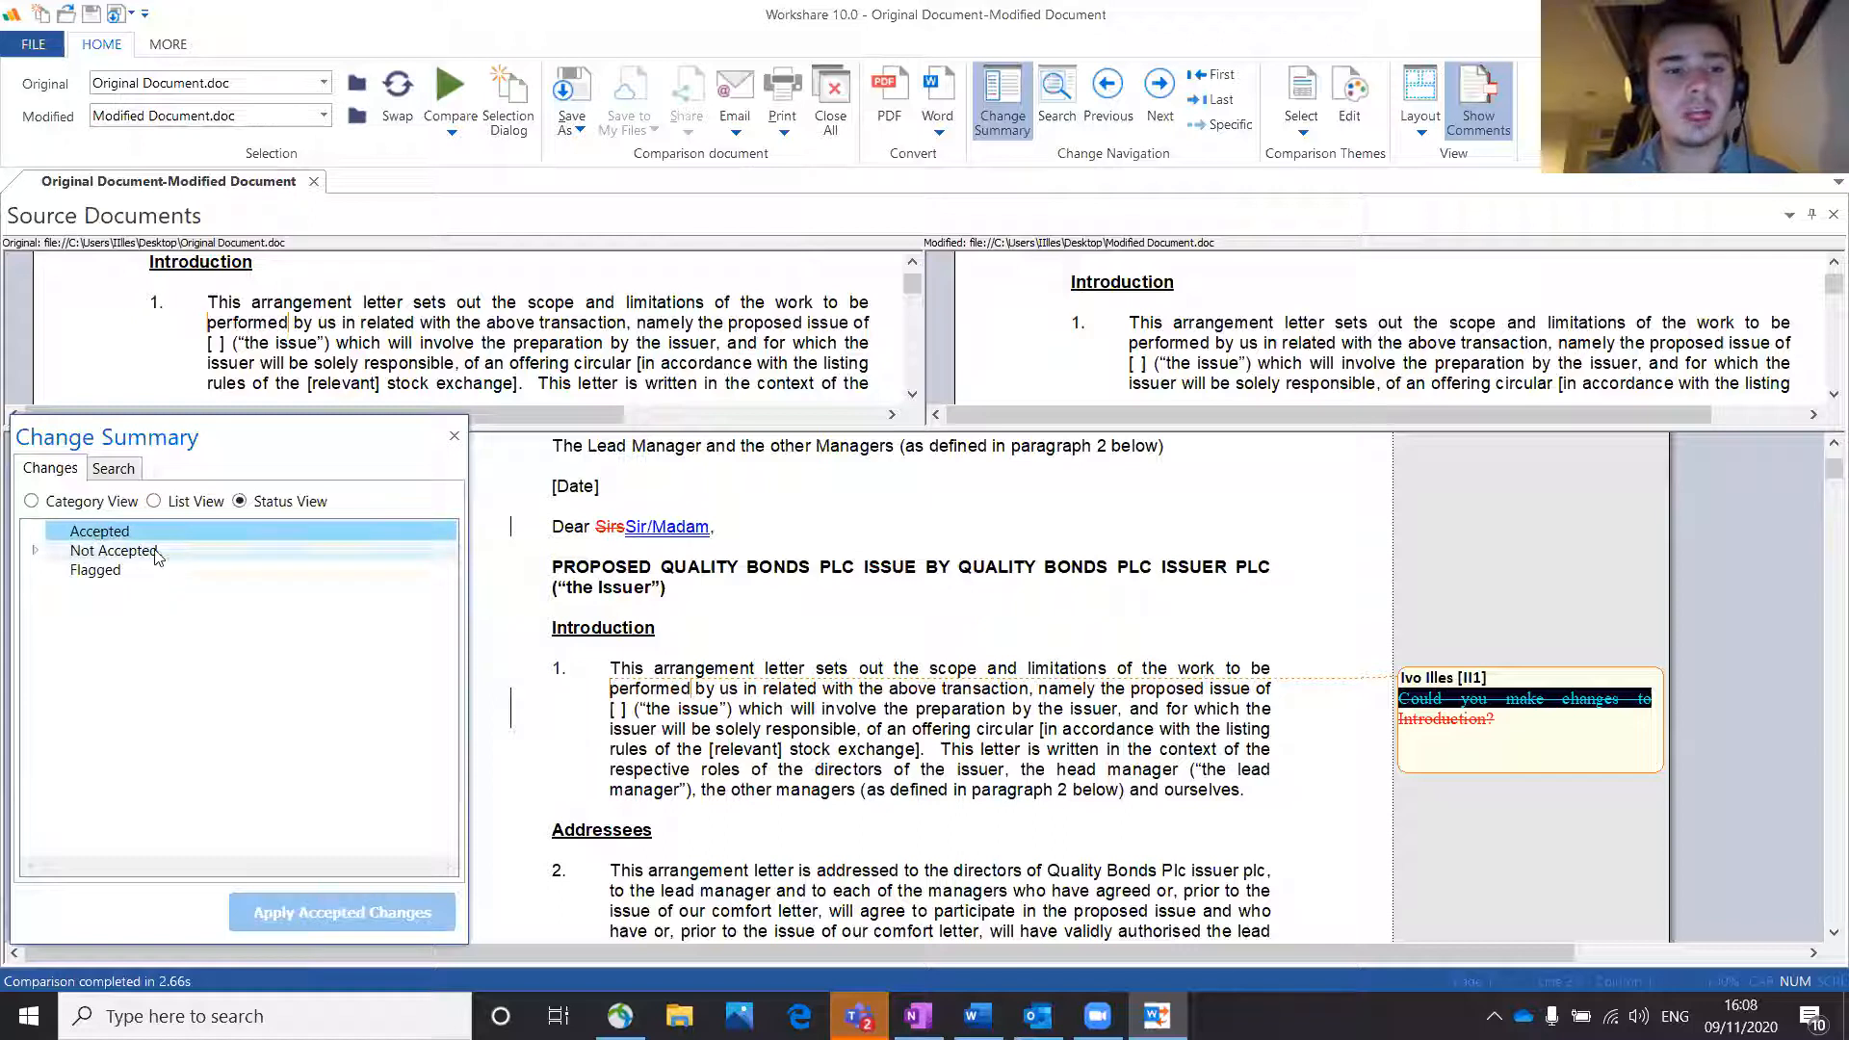
pyautogui.click(104, 572)
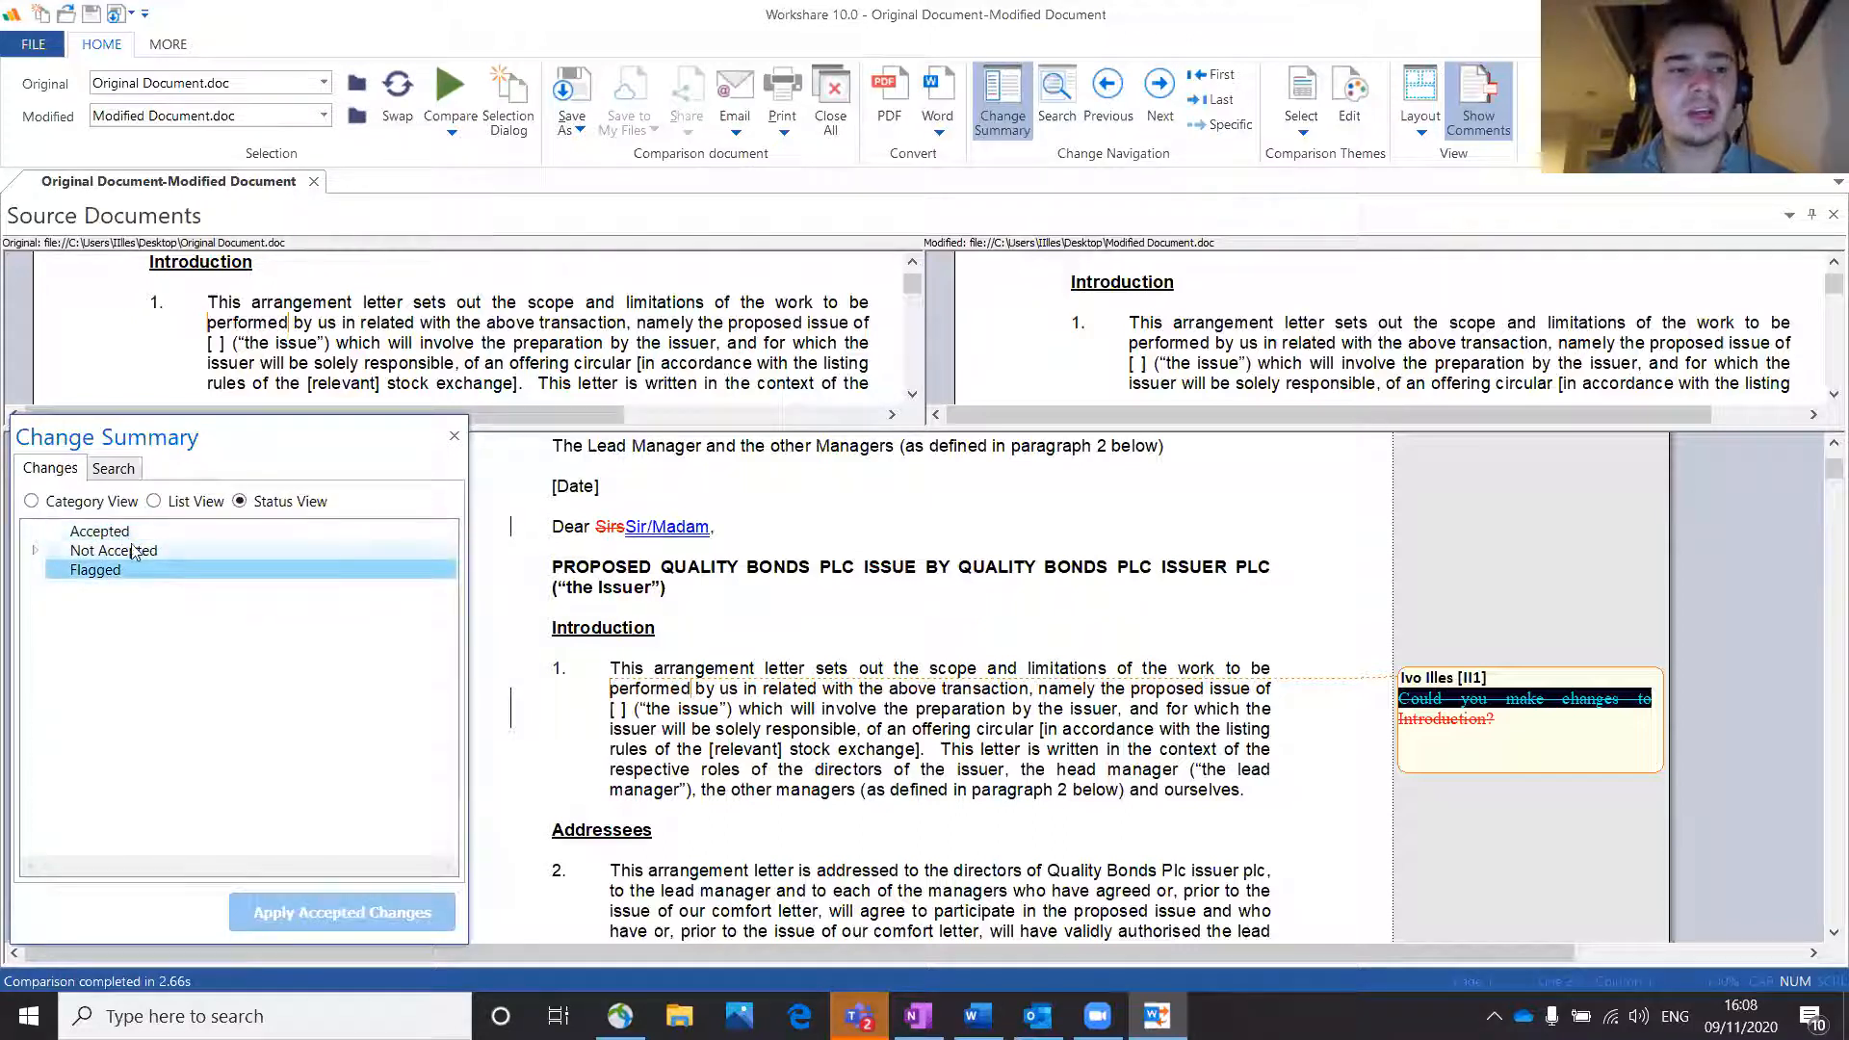
pyautogui.click(100, 535)
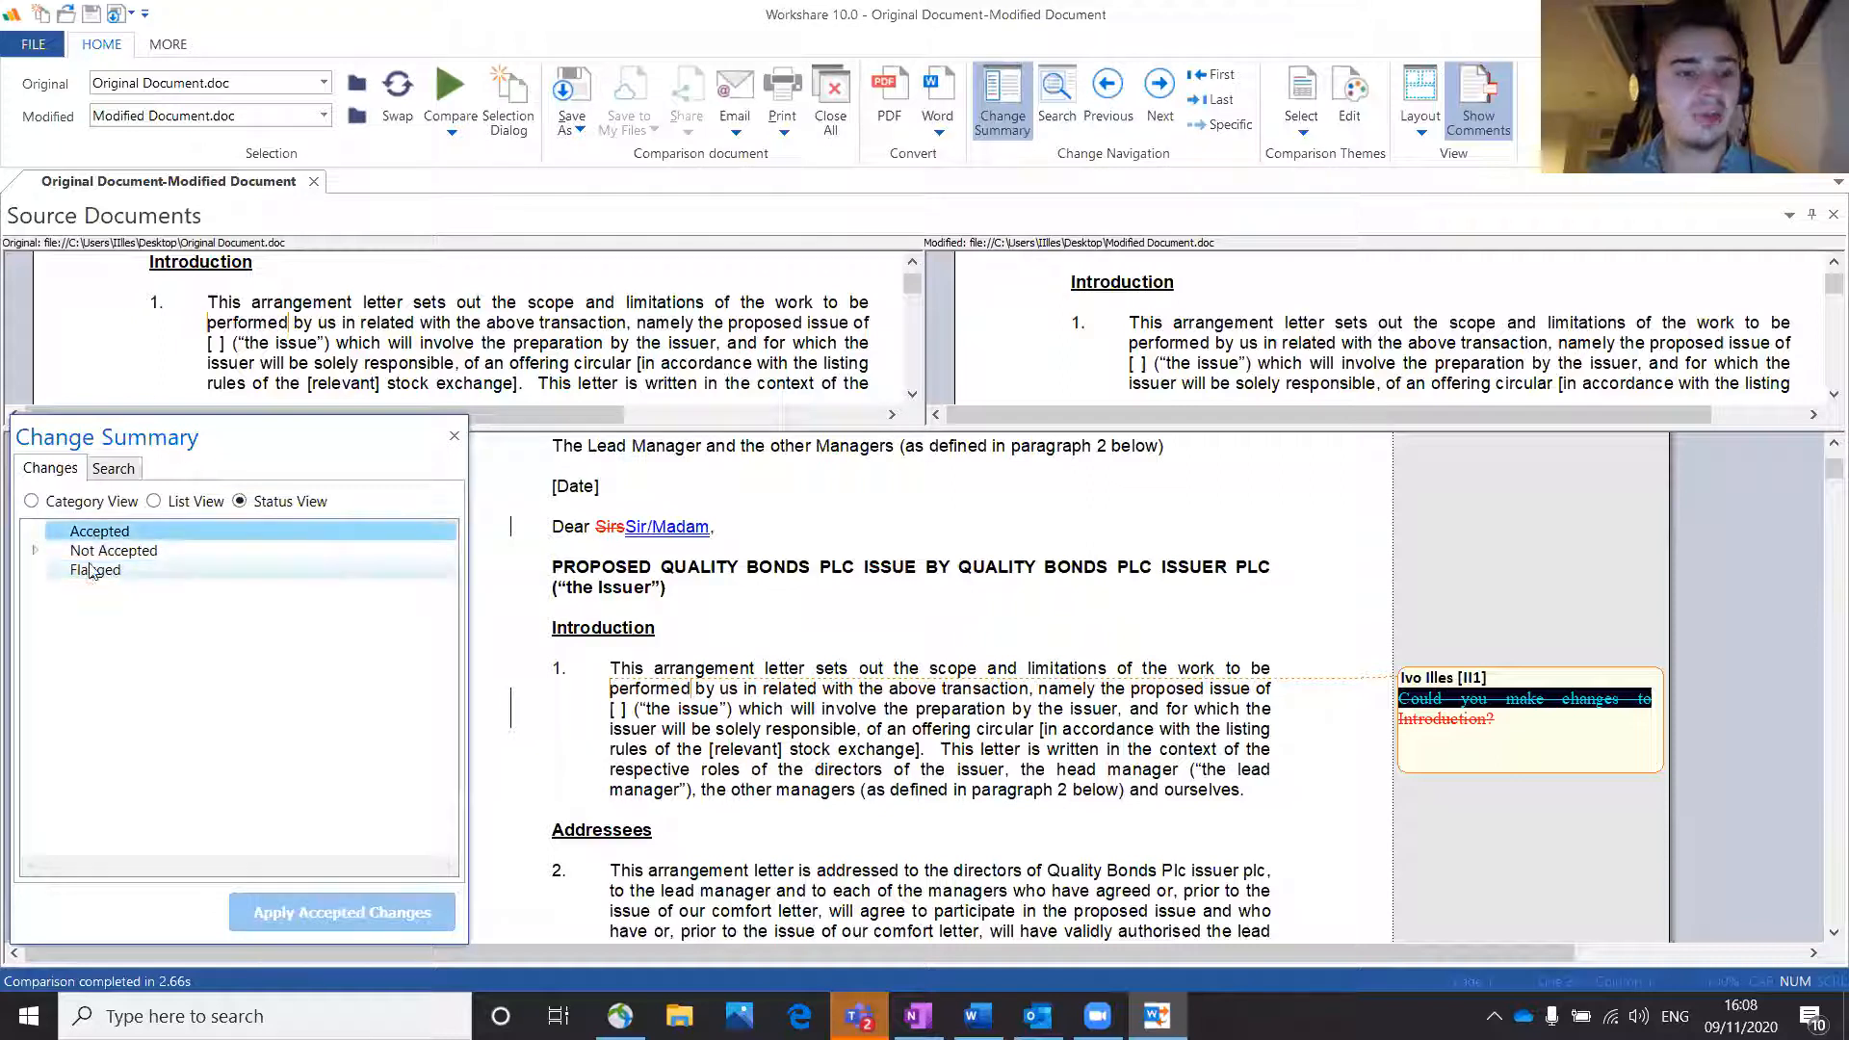
pyautogui.click(88, 574)
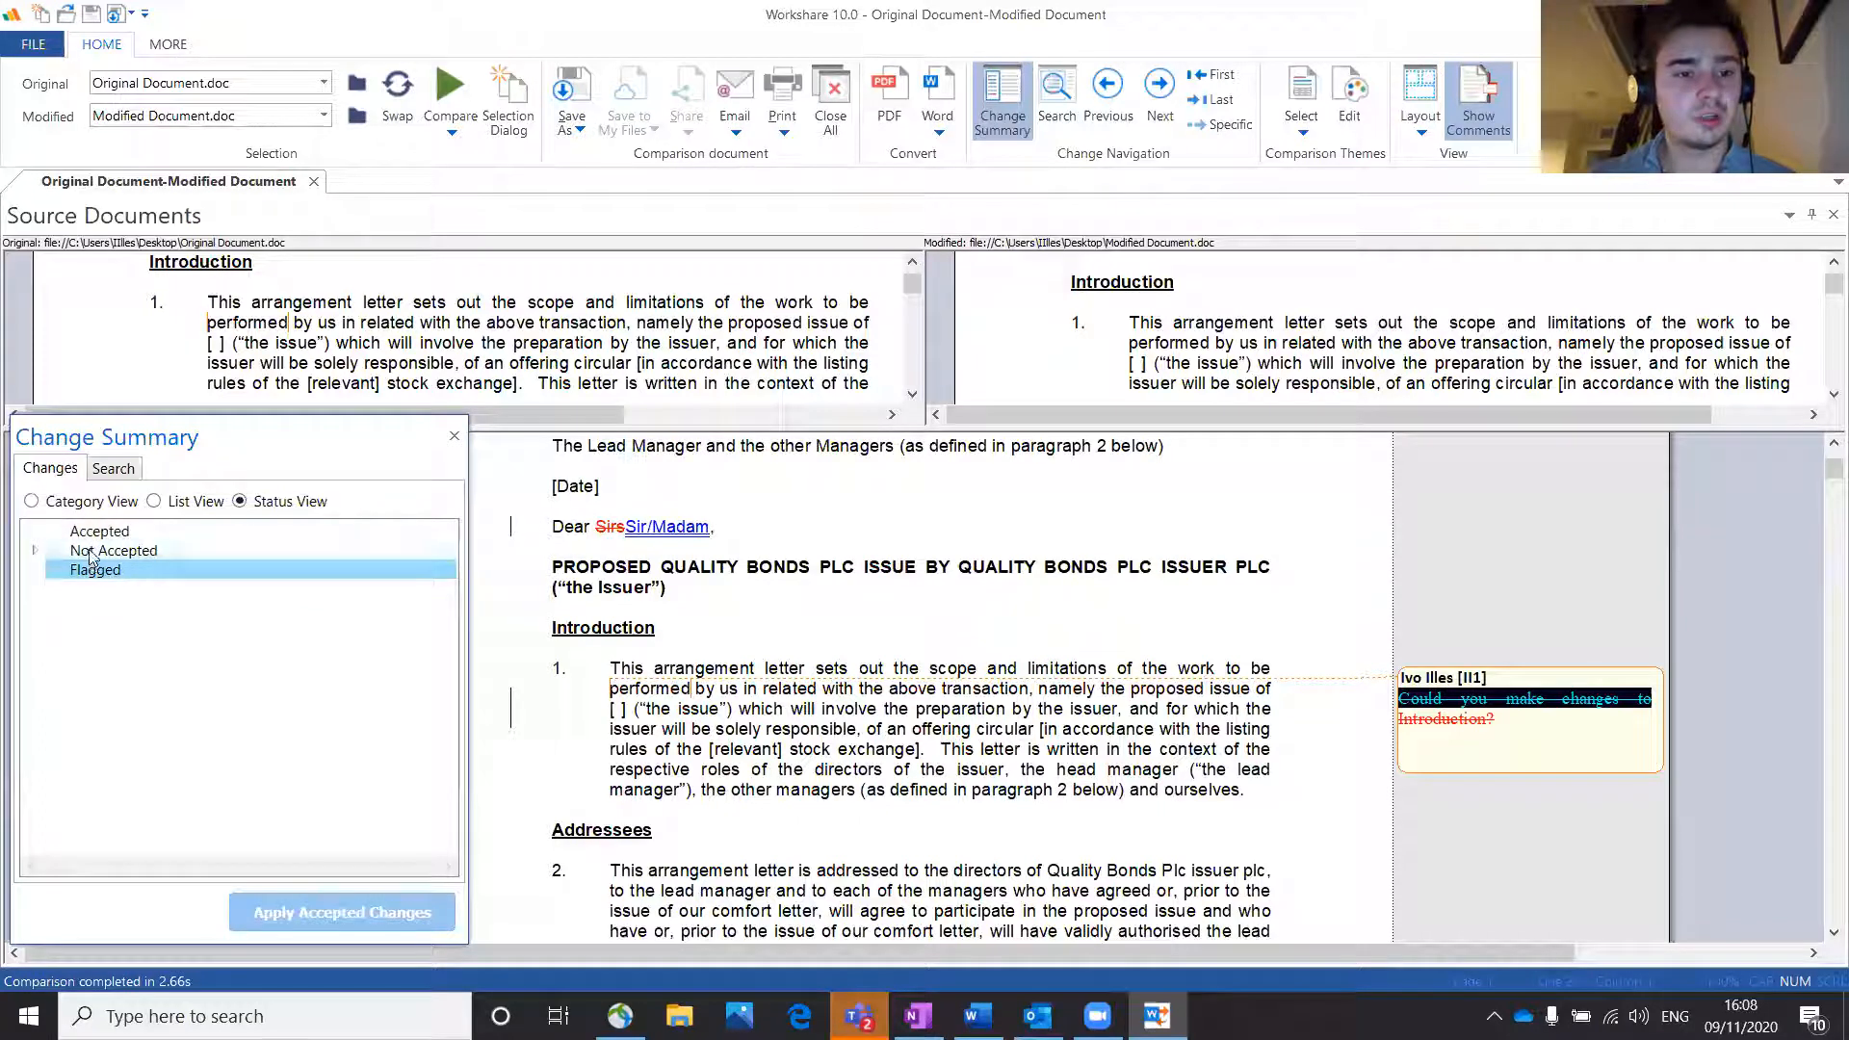
# Step: Expand the Not Accepted group, view the salutation change in the documents and look through the listed changes
pyautogui.click(35, 553)
pyautogui.click(150, 576)
pyautogui.scroll(-5, 152, 613)
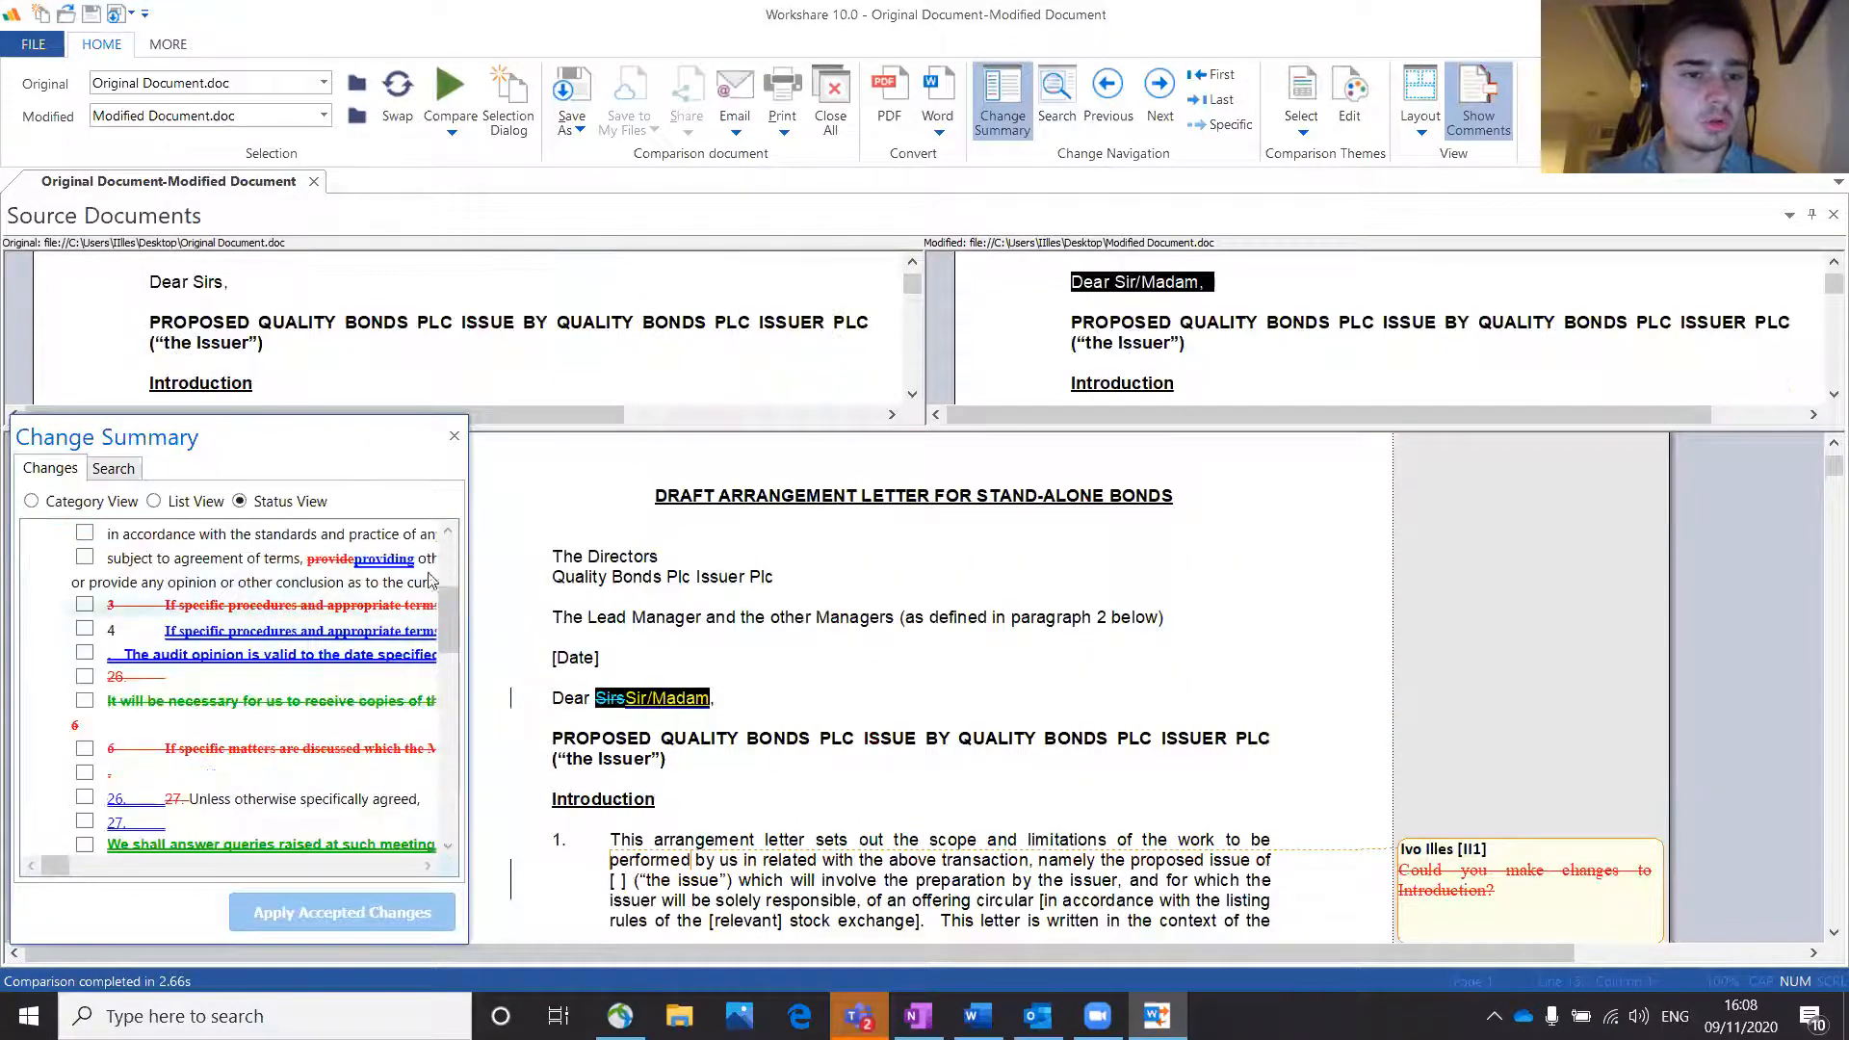
pyautogui.moveTo(453, 633); pyautogui.dragTo(409, 591)
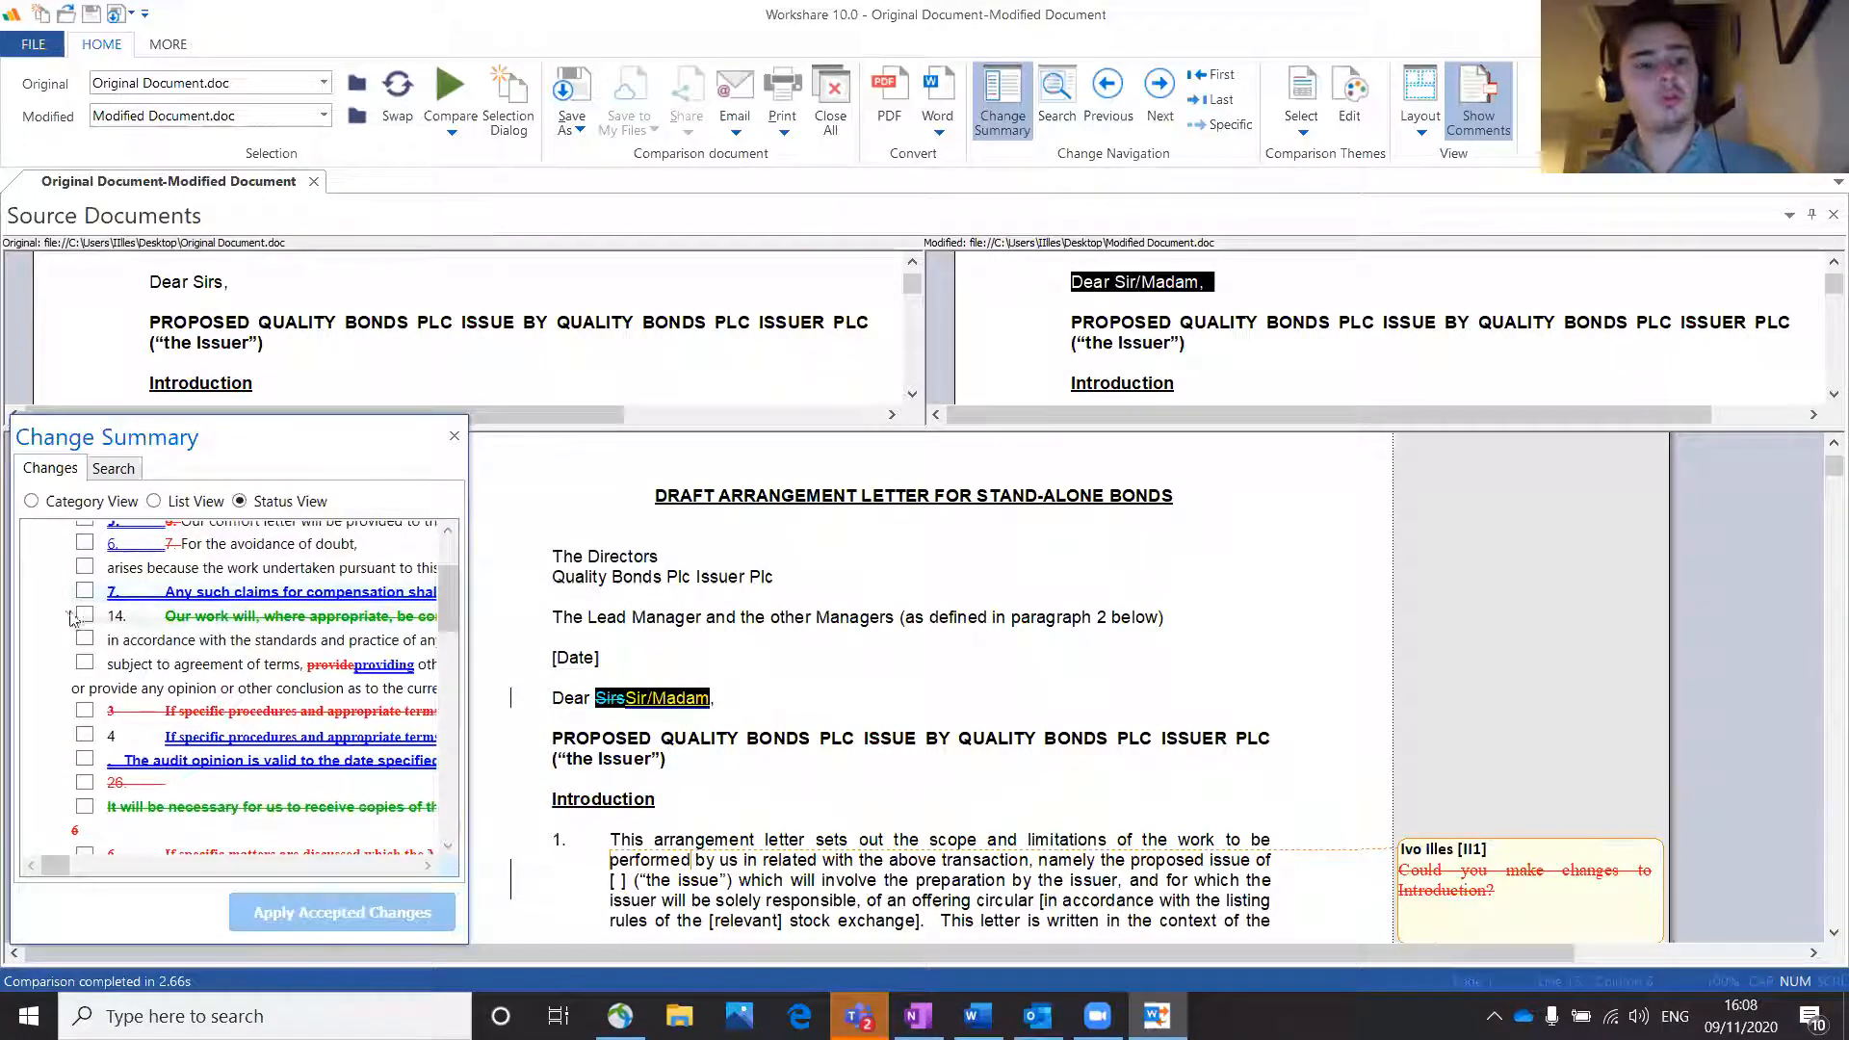
# Step: Mark the paragraph 14 change and the "subject to agreement of terms" change as accepted
pyautogui.click(85, 615)
pyautogui.click(86, 640)
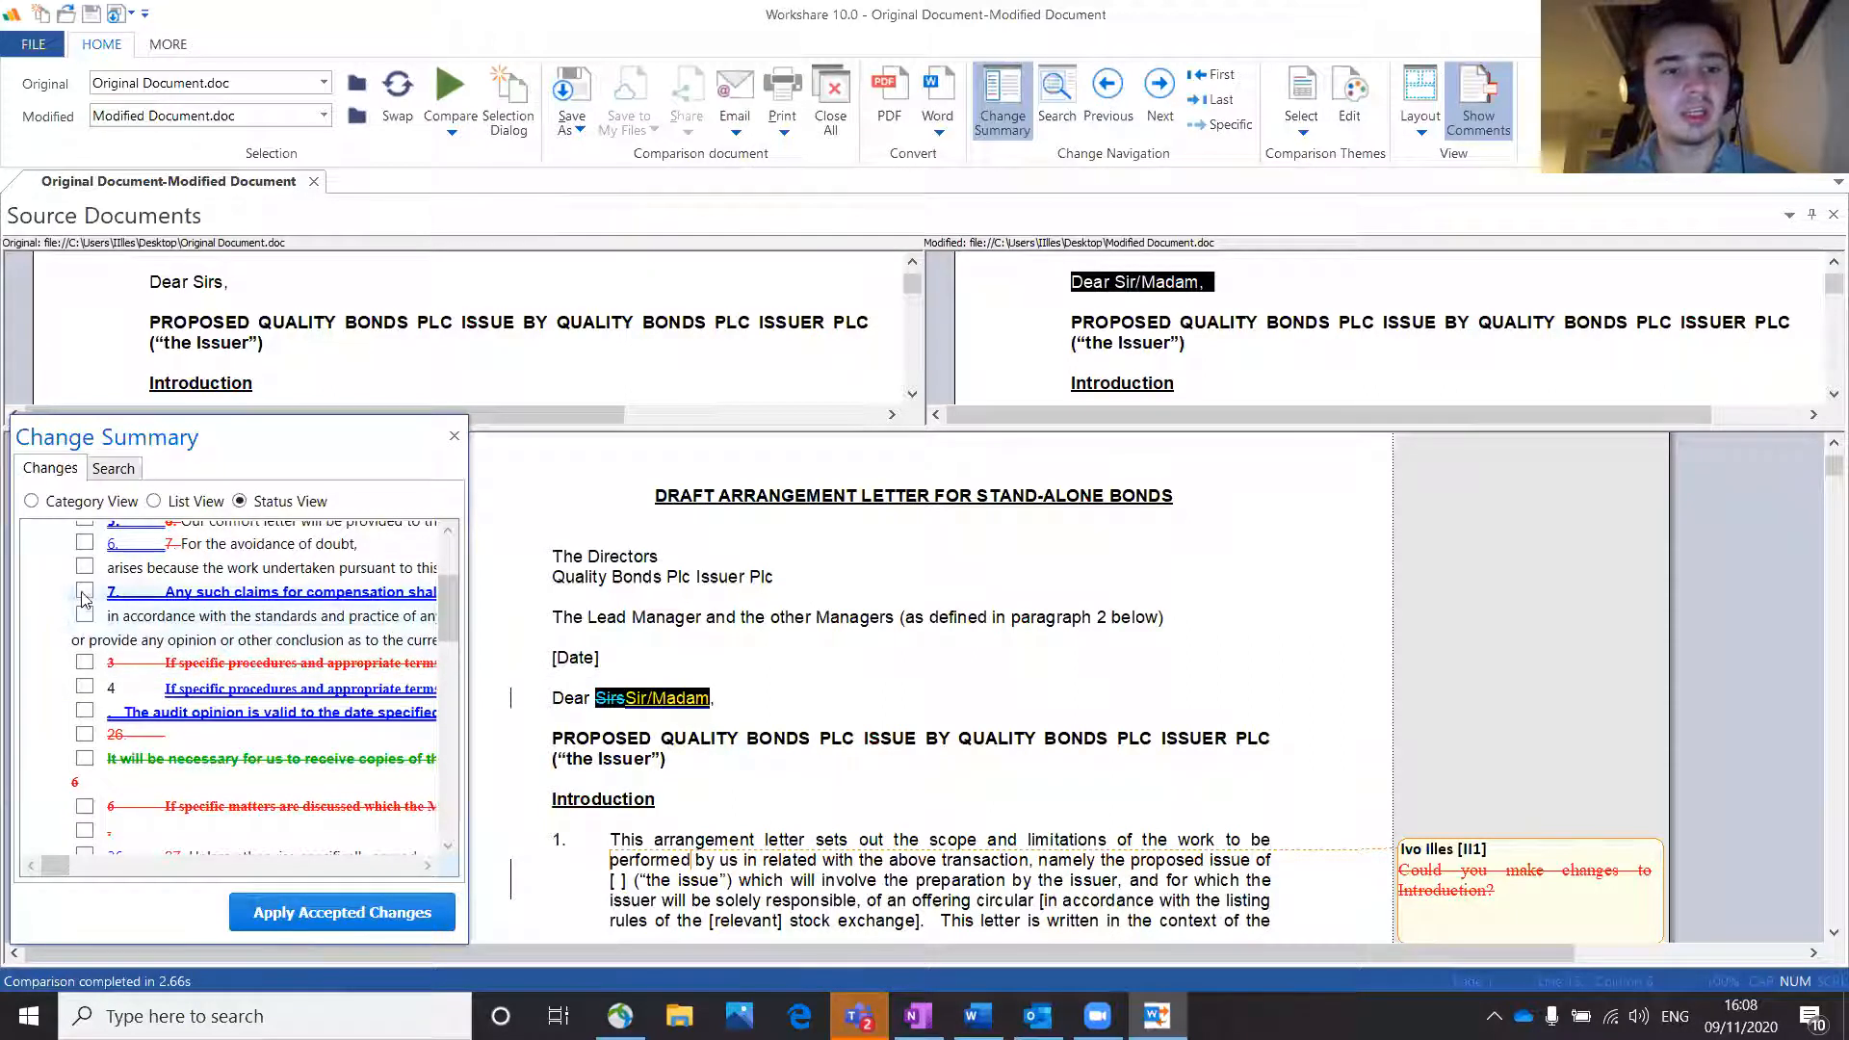
pyautogui.scroll(1, 95, 591)
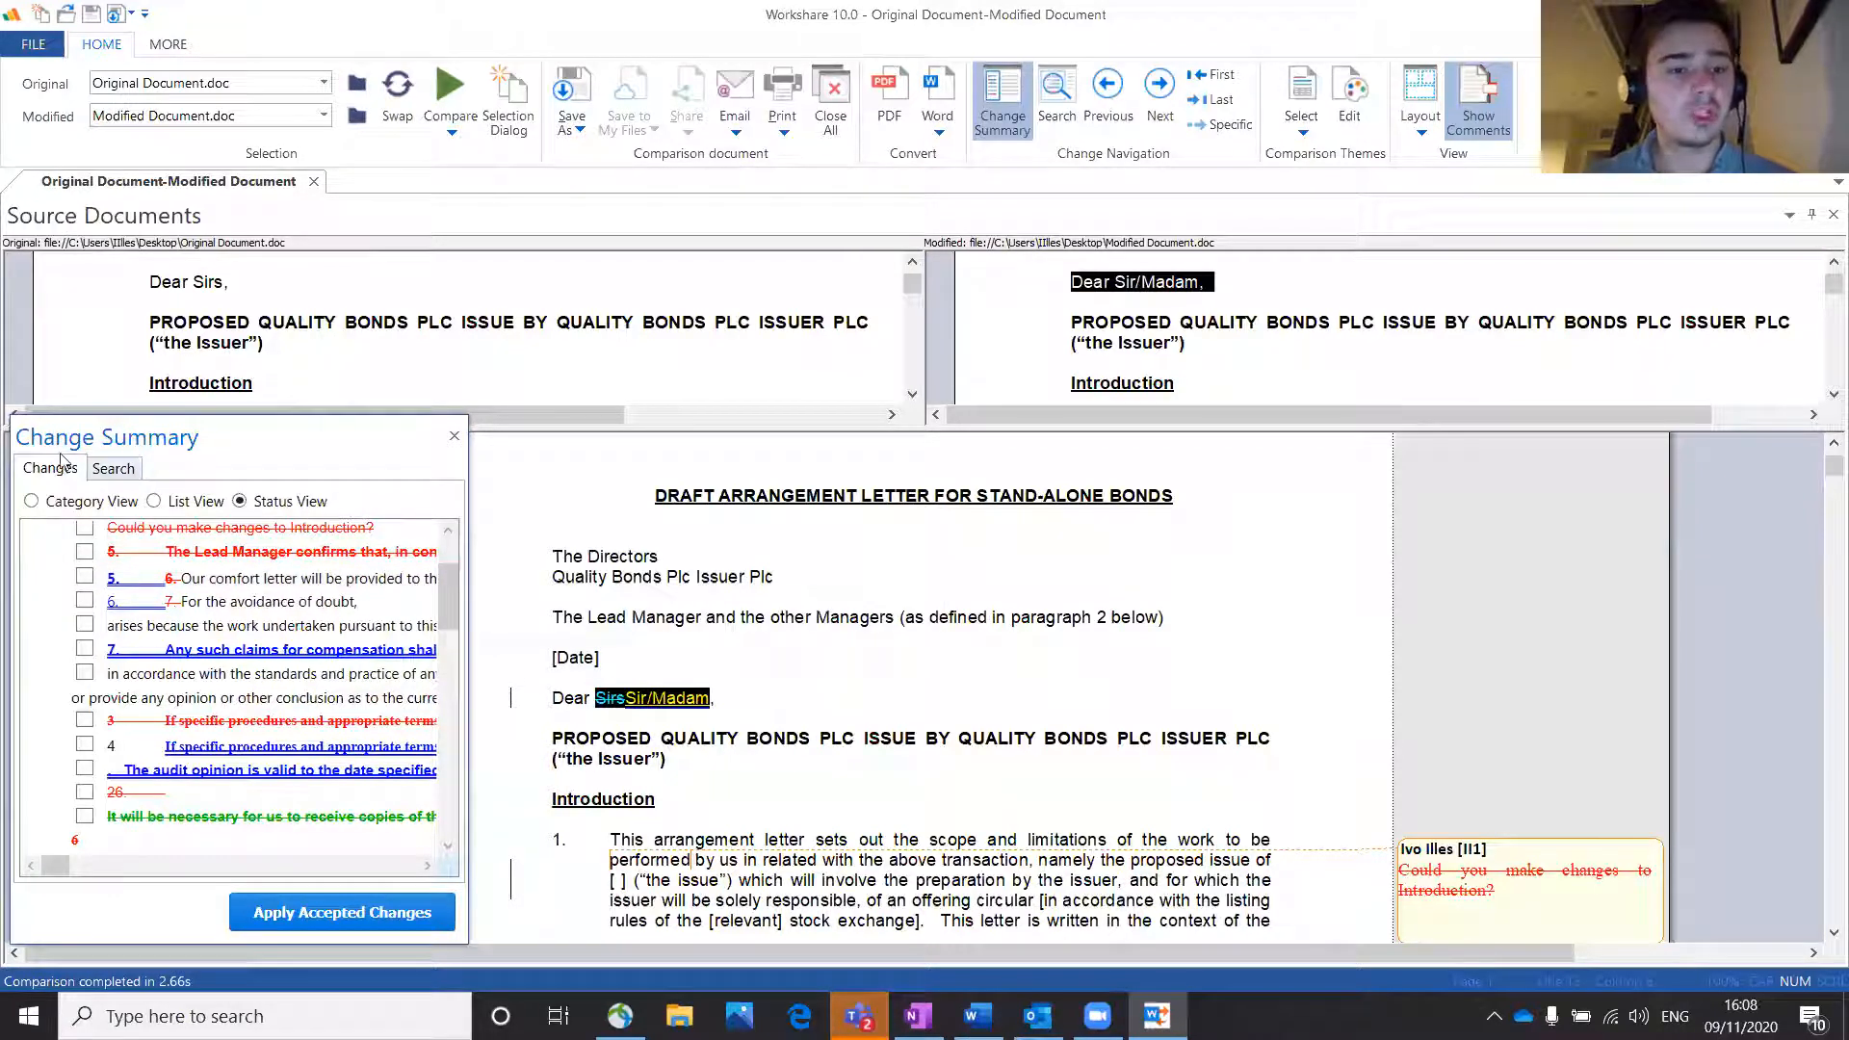
# Step: Look through the search scope options in the Change Summary's search and return to the list of changes
pyautogui.click(138, 469)
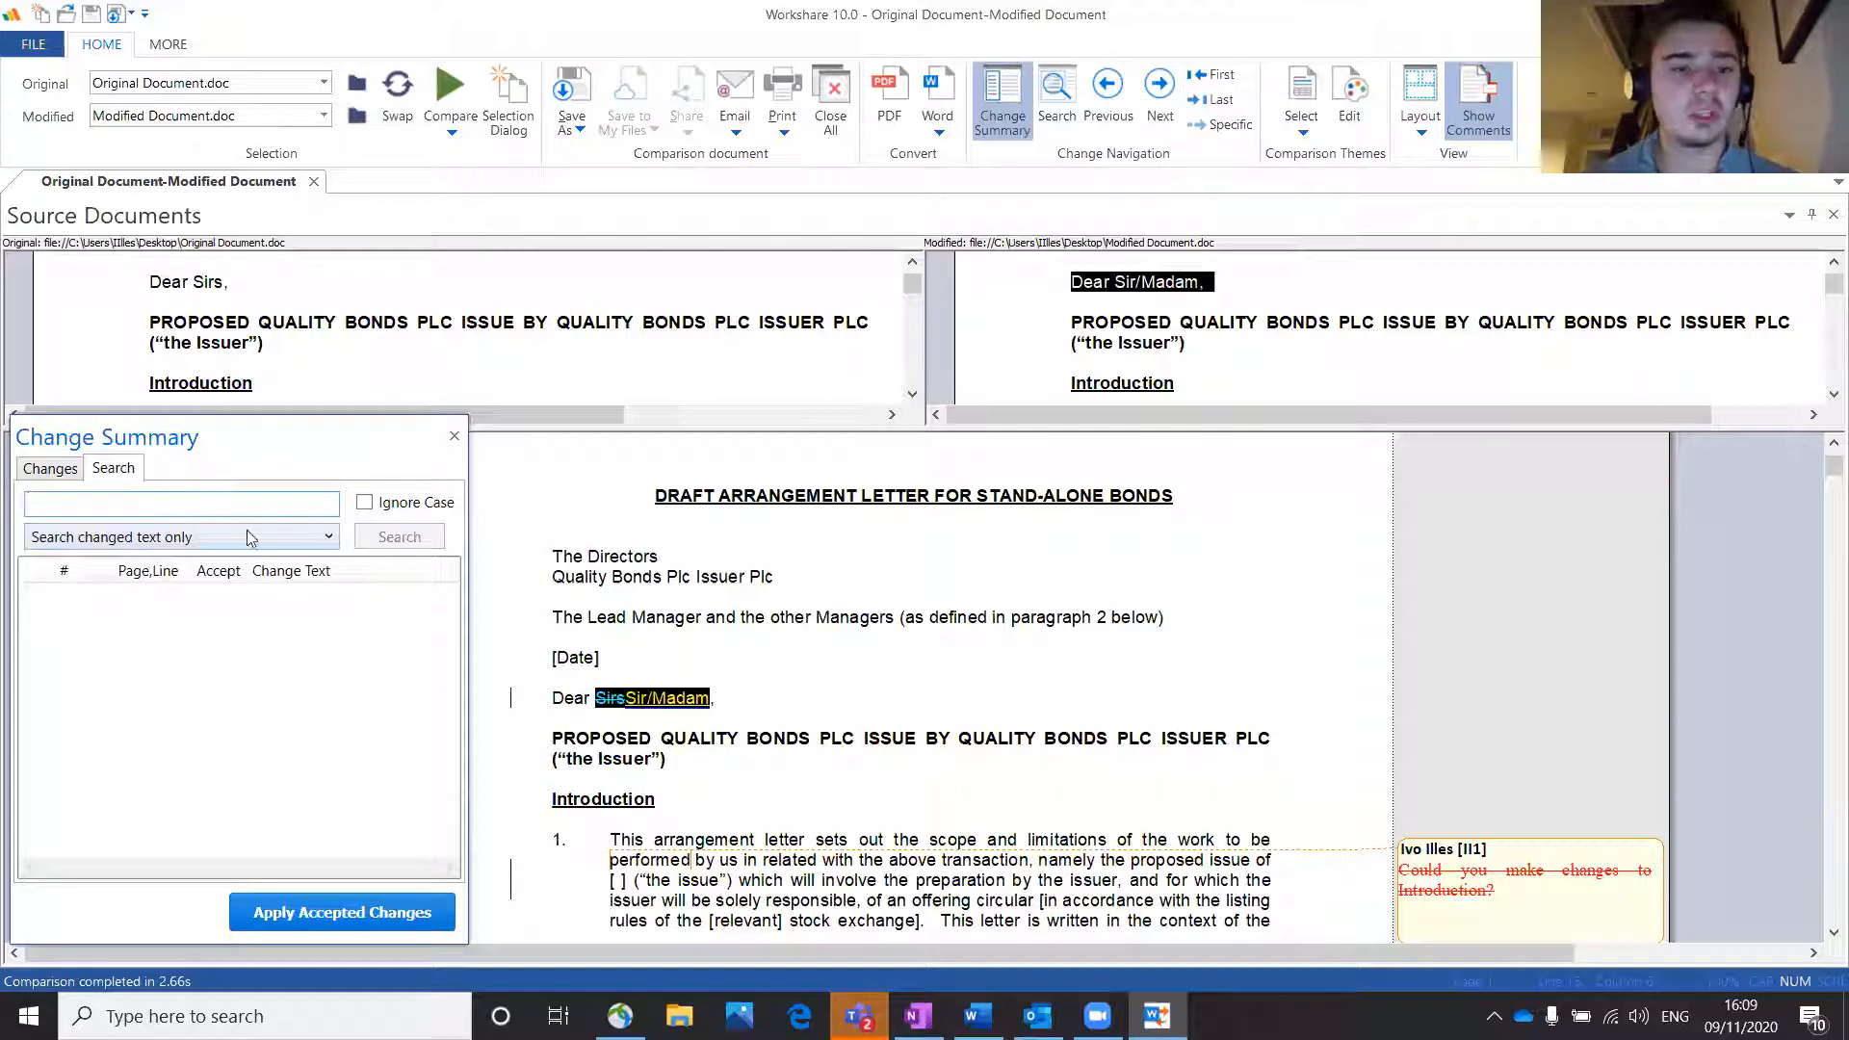
pyautogui.click(298, 539)
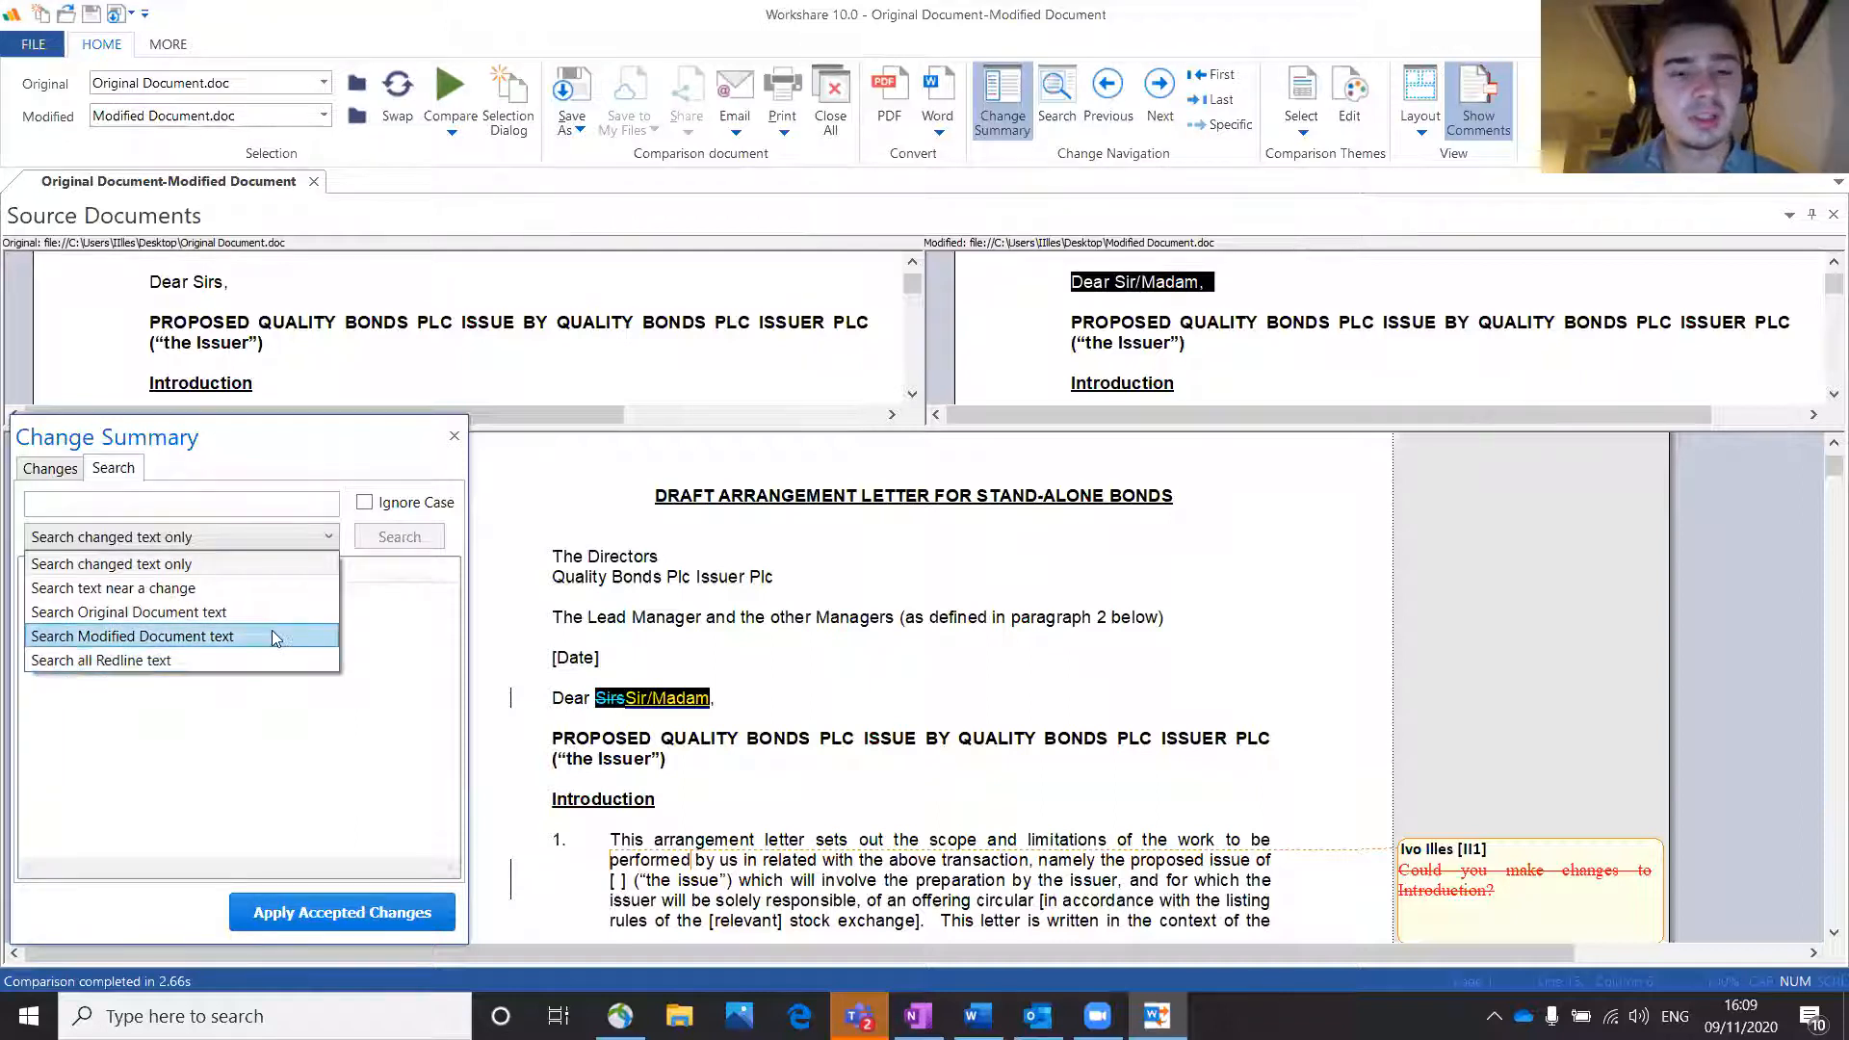
pyautogui.click(385, 653)
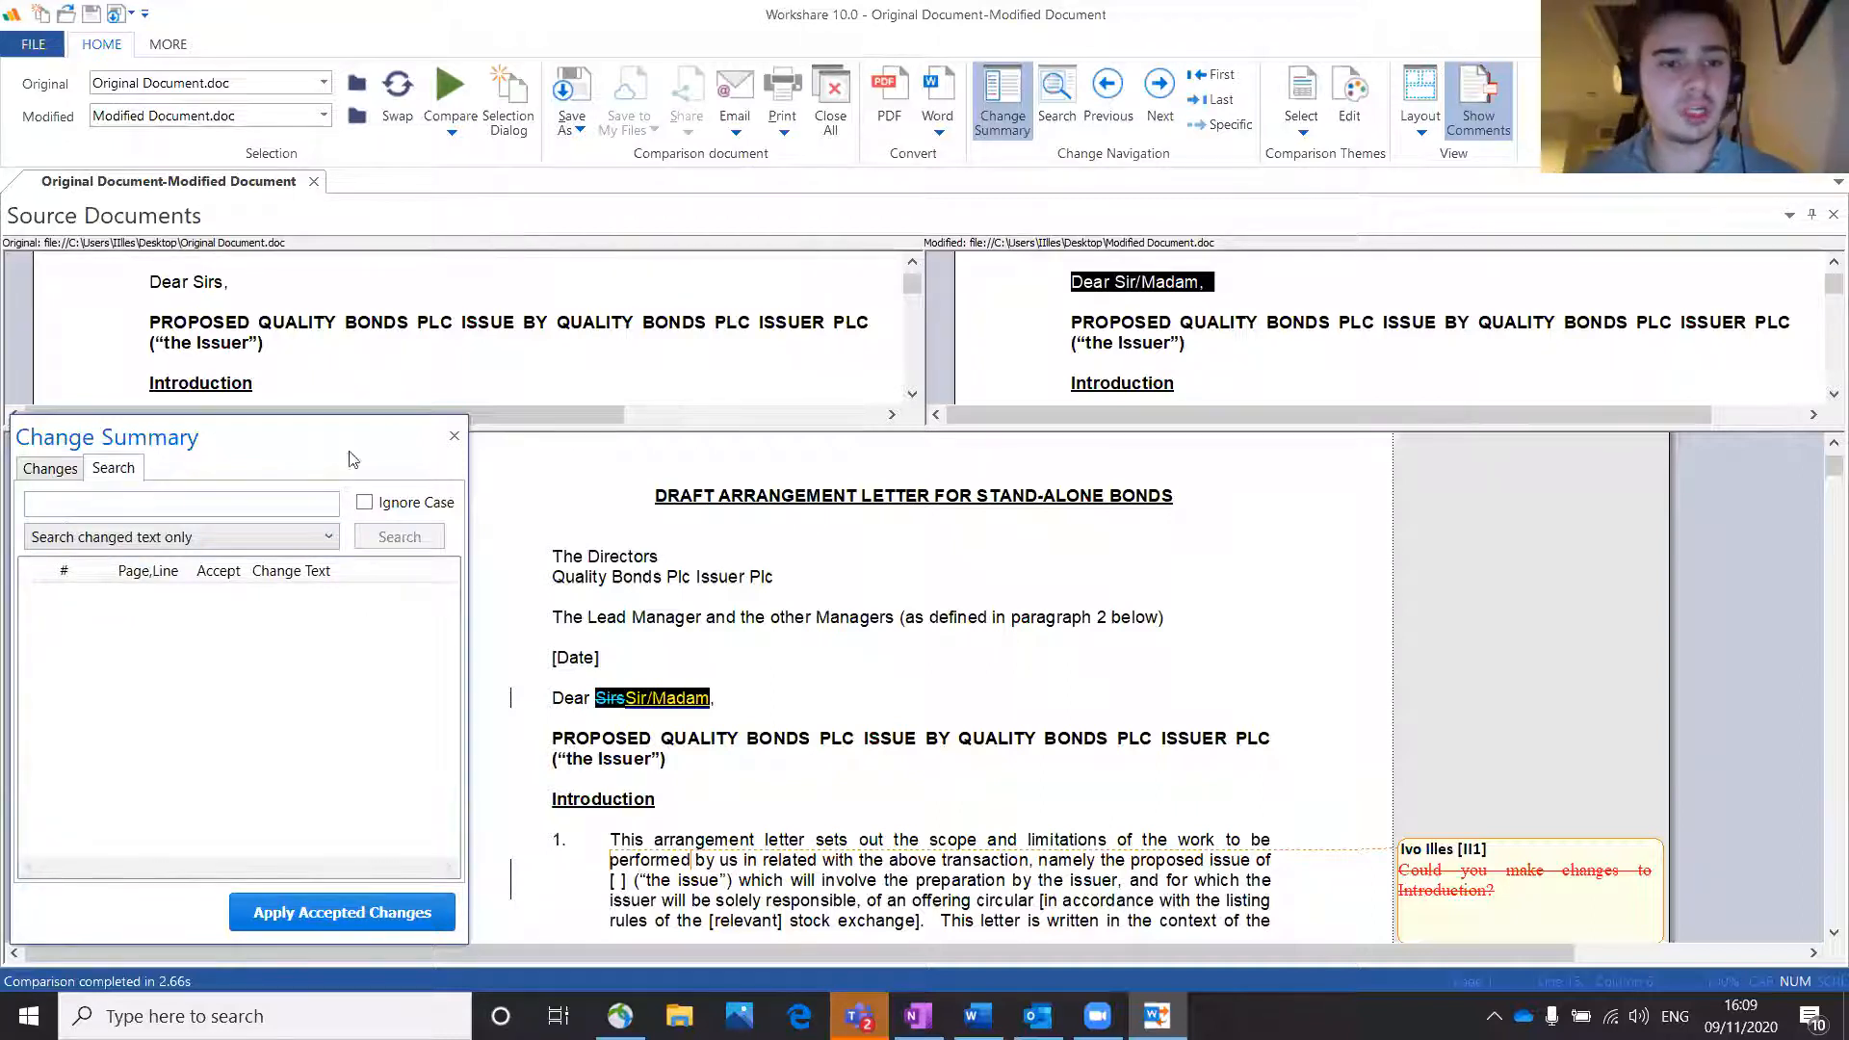
pyautogui.moveTo(385, 434)
pyautogui.mouseDown()
pyautogui.moveTo(368, 431)
pyautogui.moveTo(376, 463)
pyautogui.mouseUp()
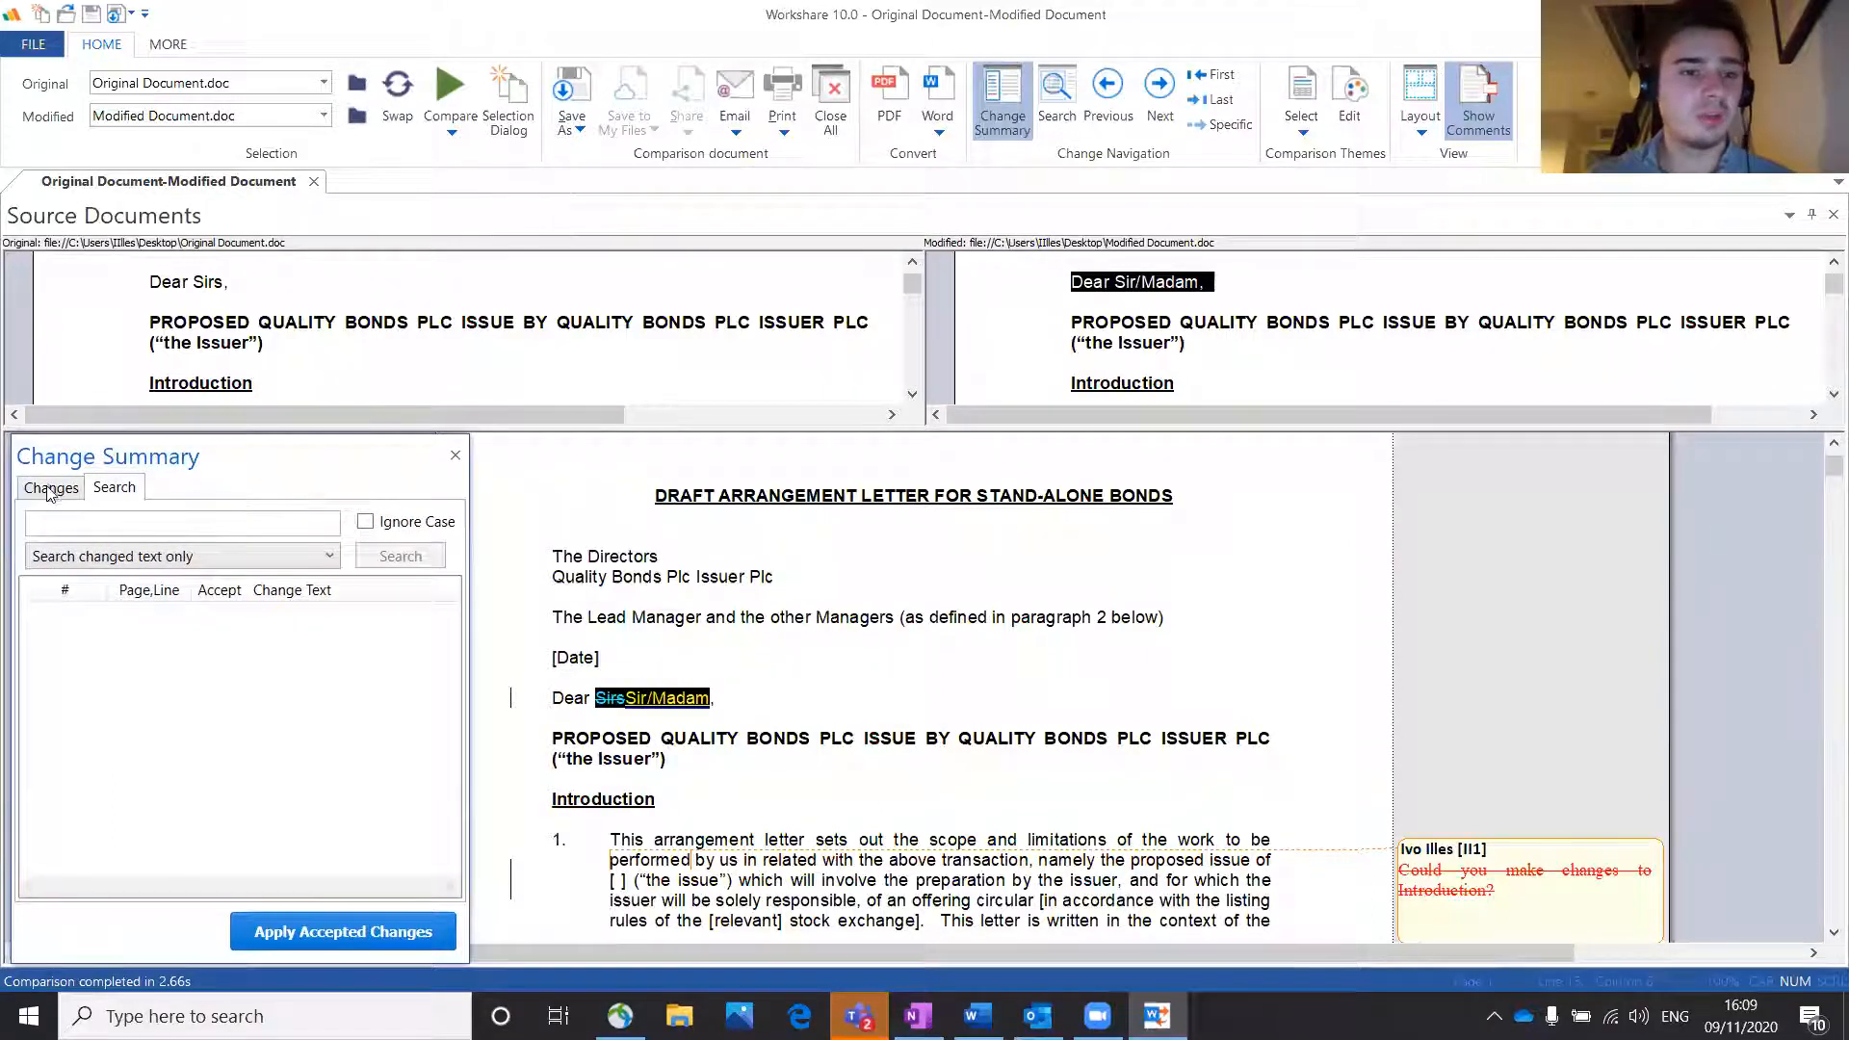
pyautogui.click(48, 491)
# Step: Dock the floating Change Summary beside the documents and narrow it to leave more room for the redline
pyautogui.rightClick(358, 456)
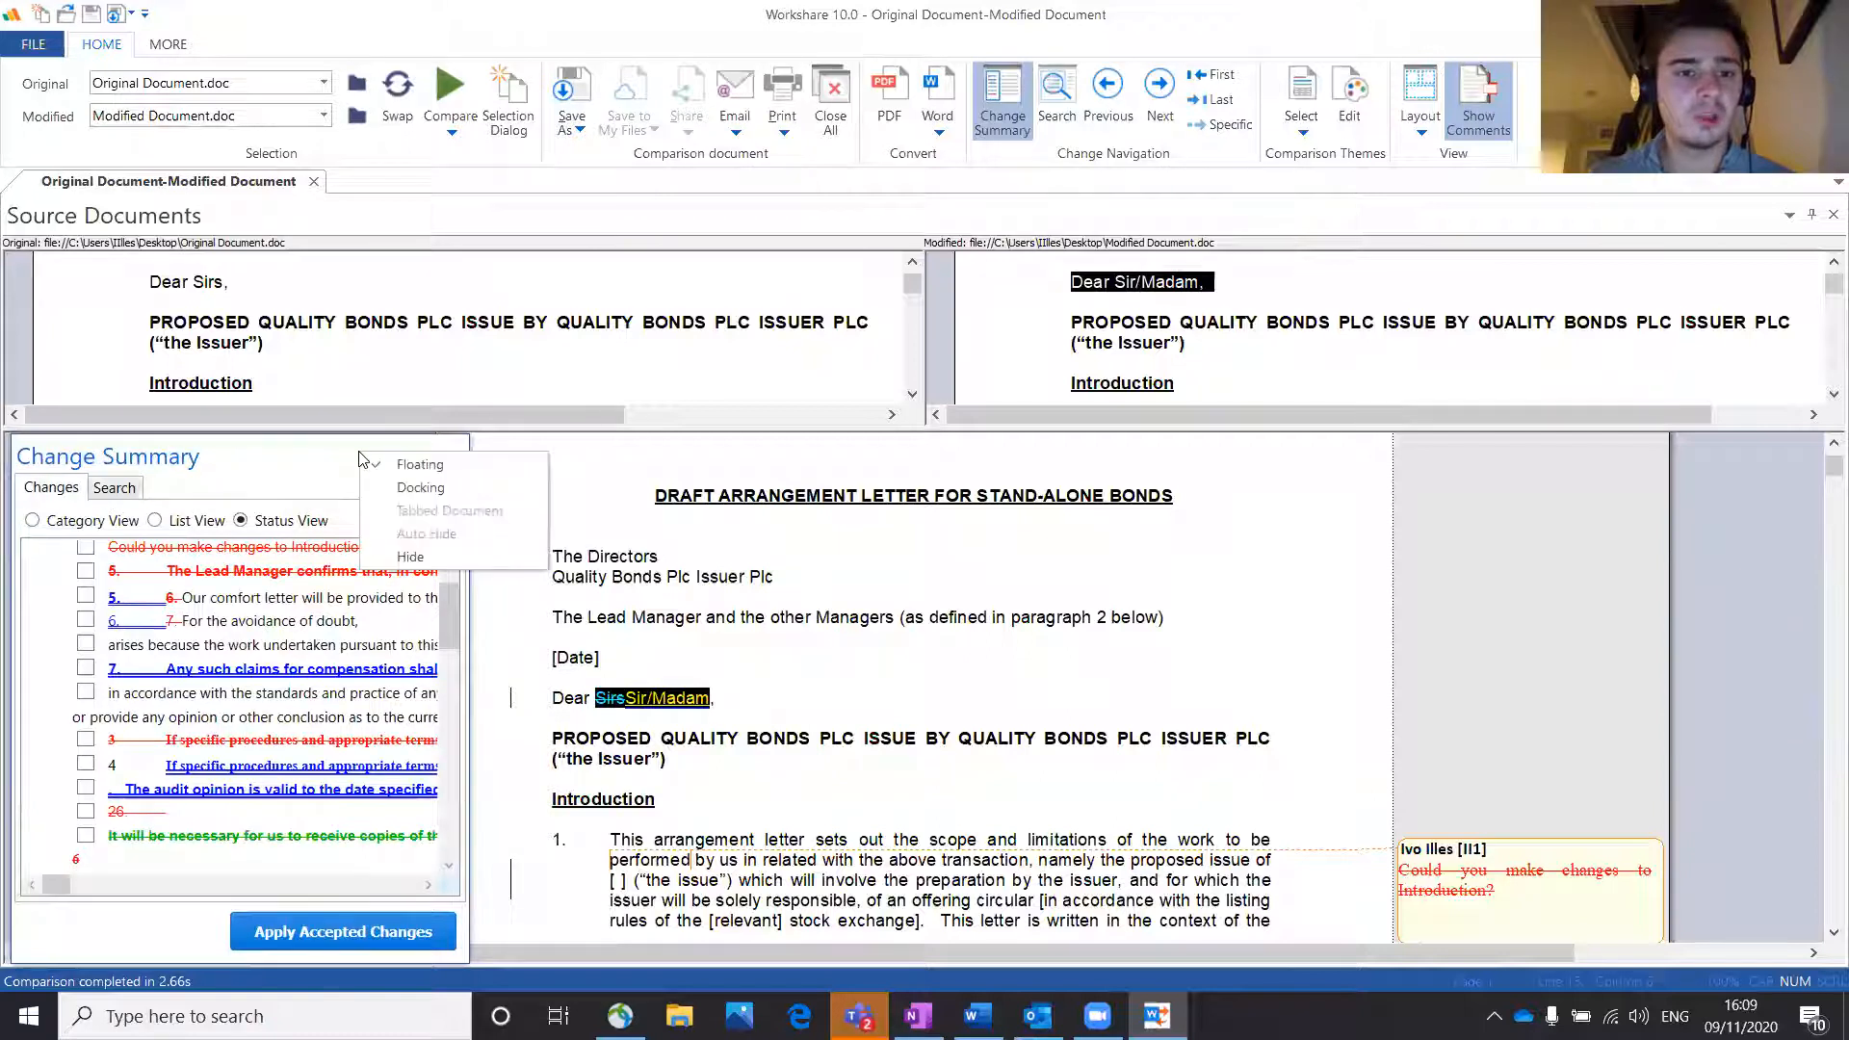
pyautogui.click(416, 488)
pyautogui.moveTo(824, 347); pyautogui.dragTo(310, 465)
pyautogui.rightClick(310, 465)
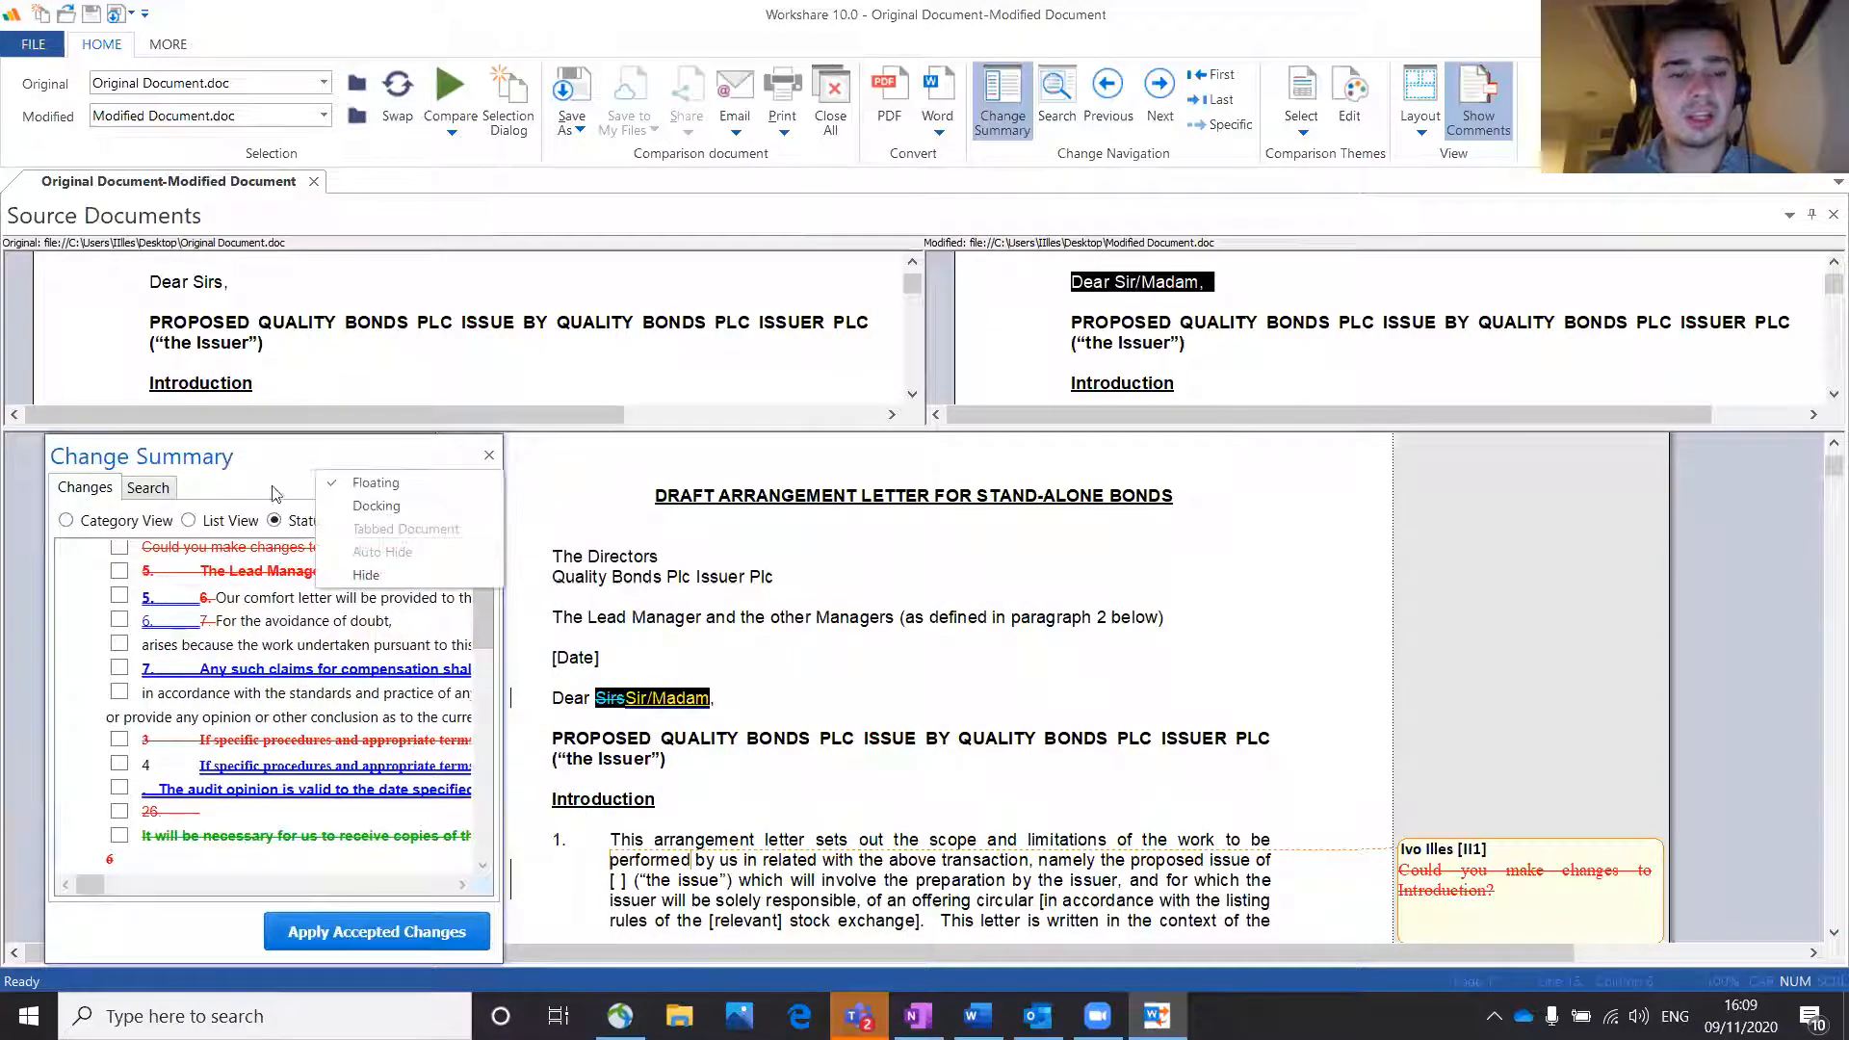
pyautogui.click(393, 507)
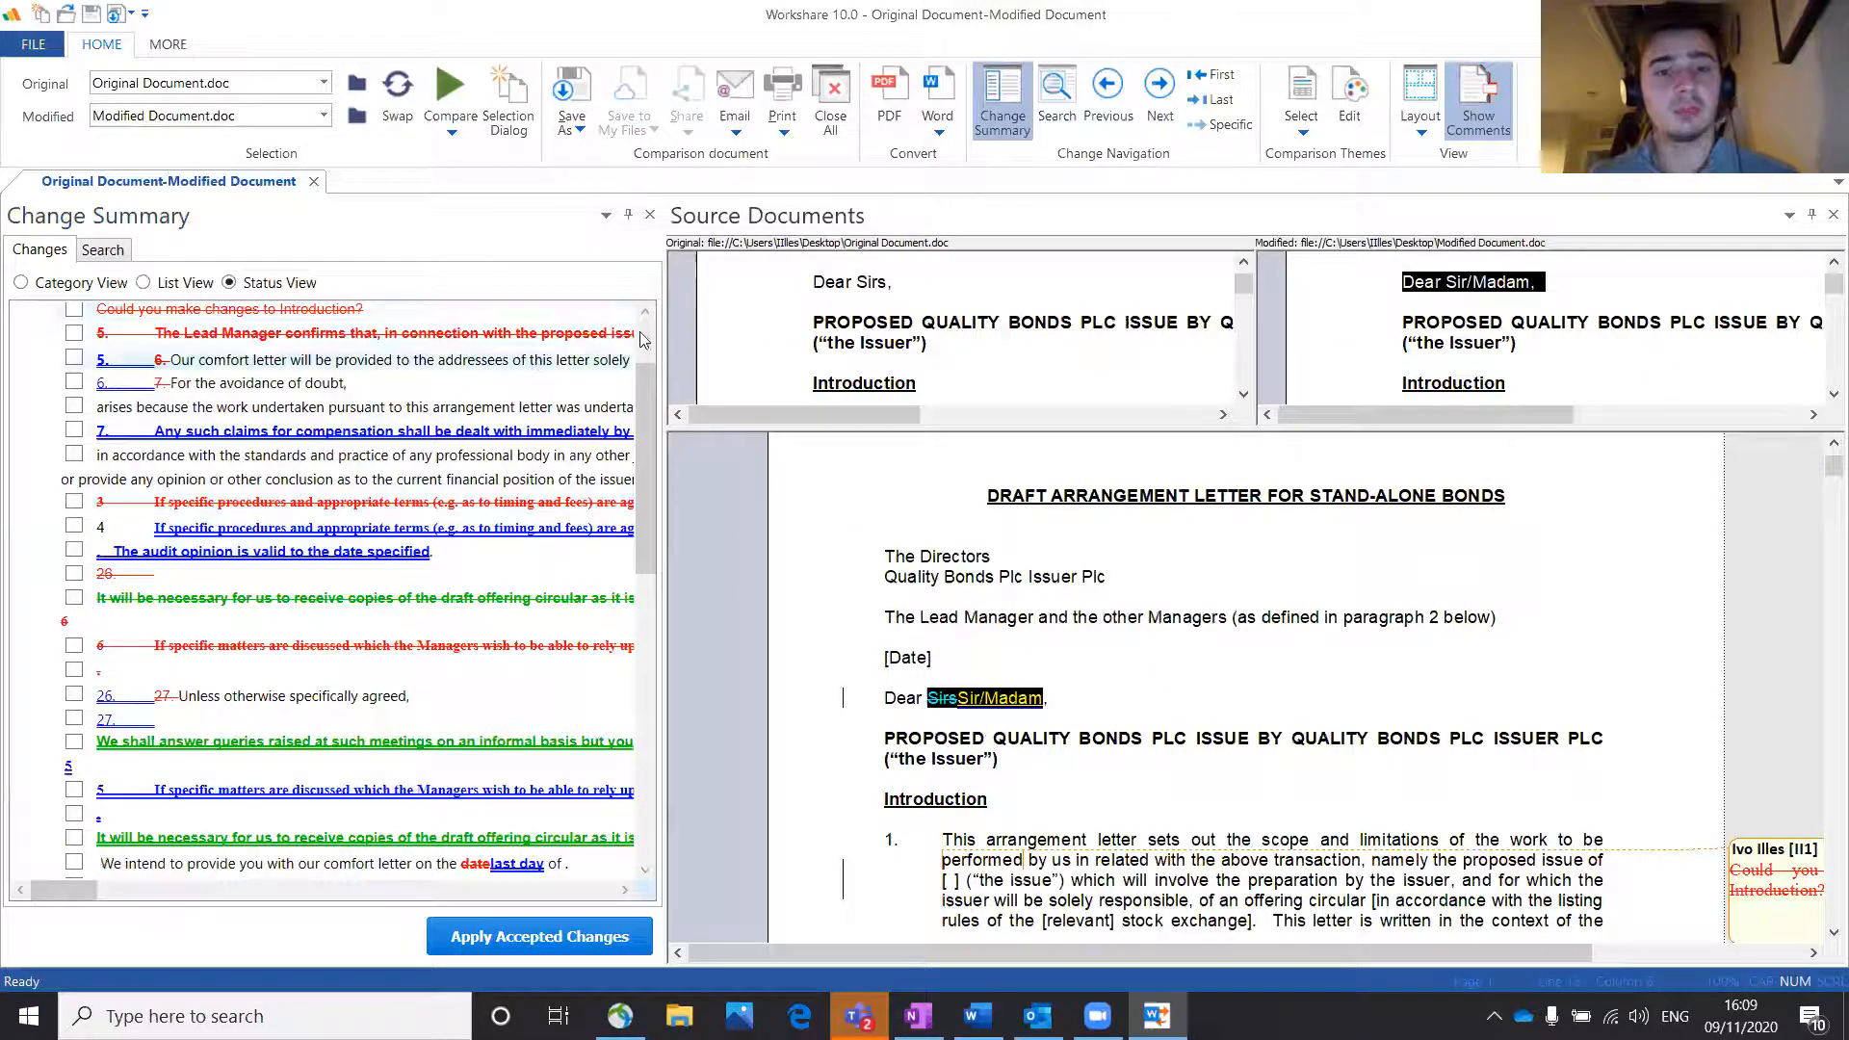
pyautogui.moveTo(670, 326); pyautogui.dragTo(447, 328)
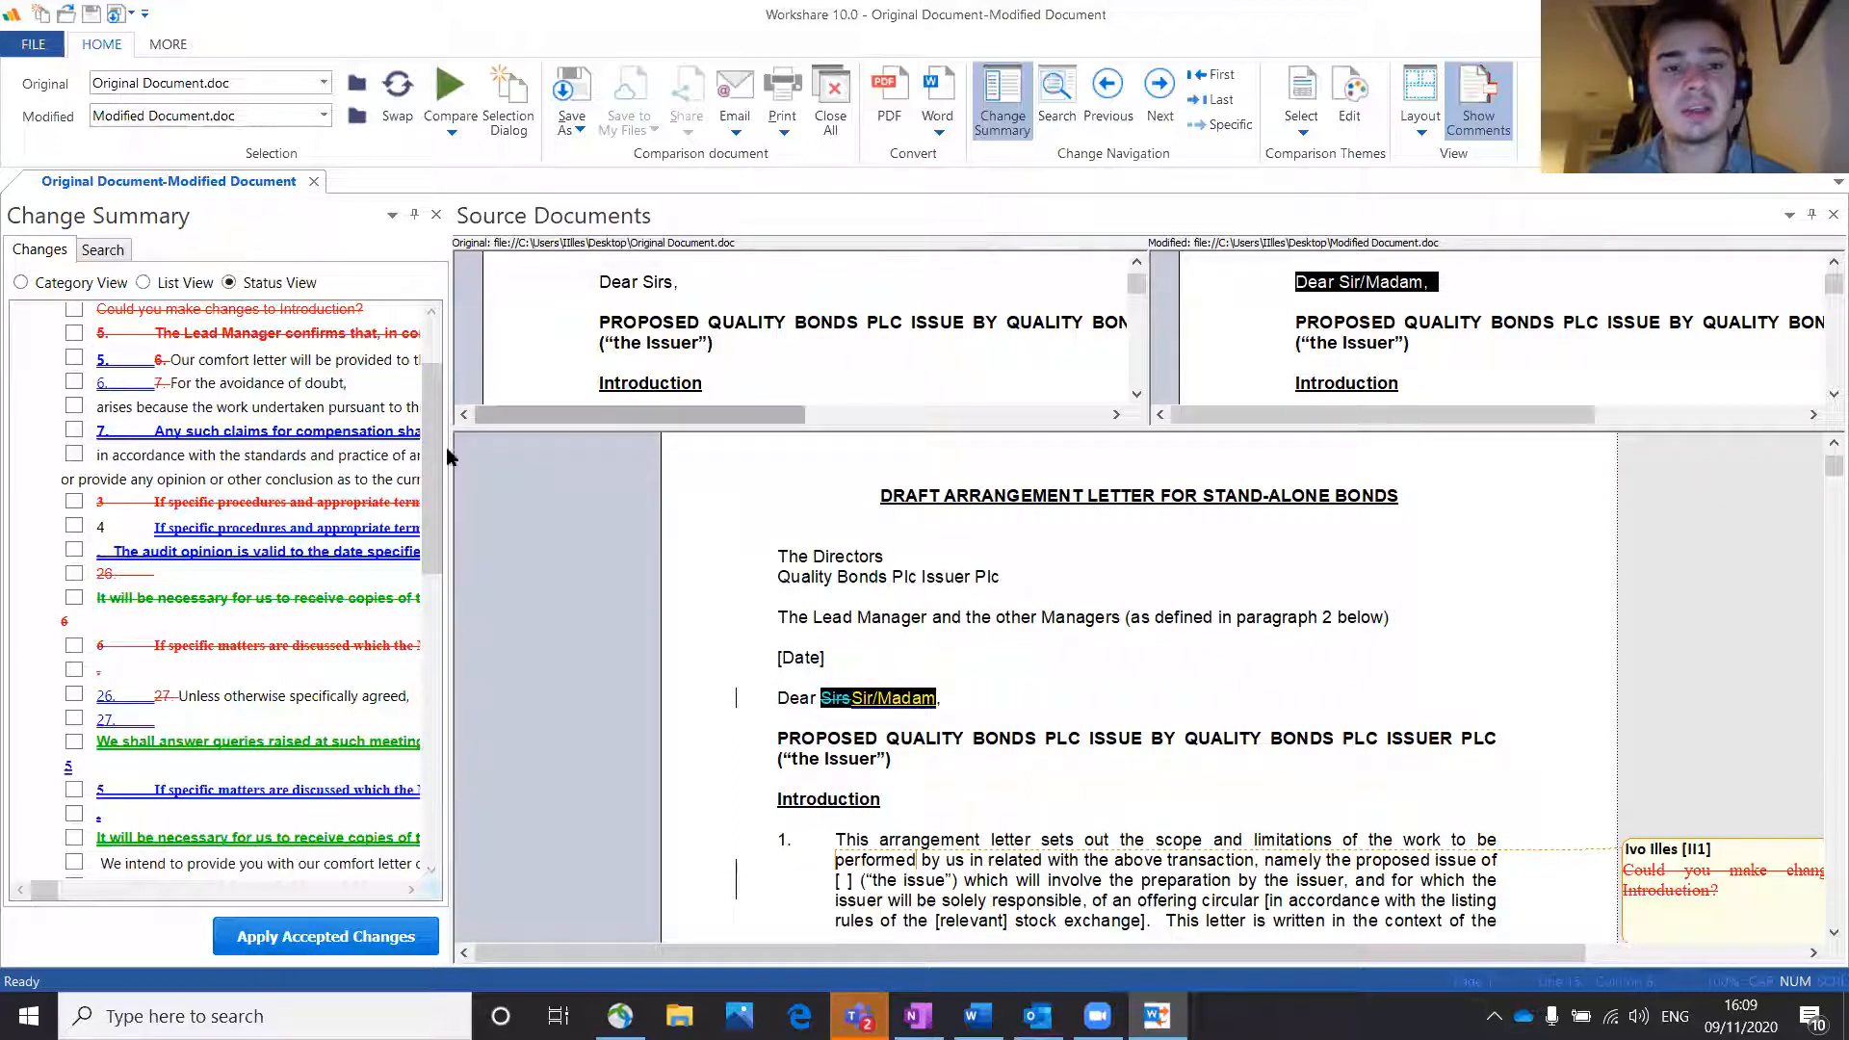
pyautogui.moveTo(444, 466); pyautogui.dragTo(272, 466)
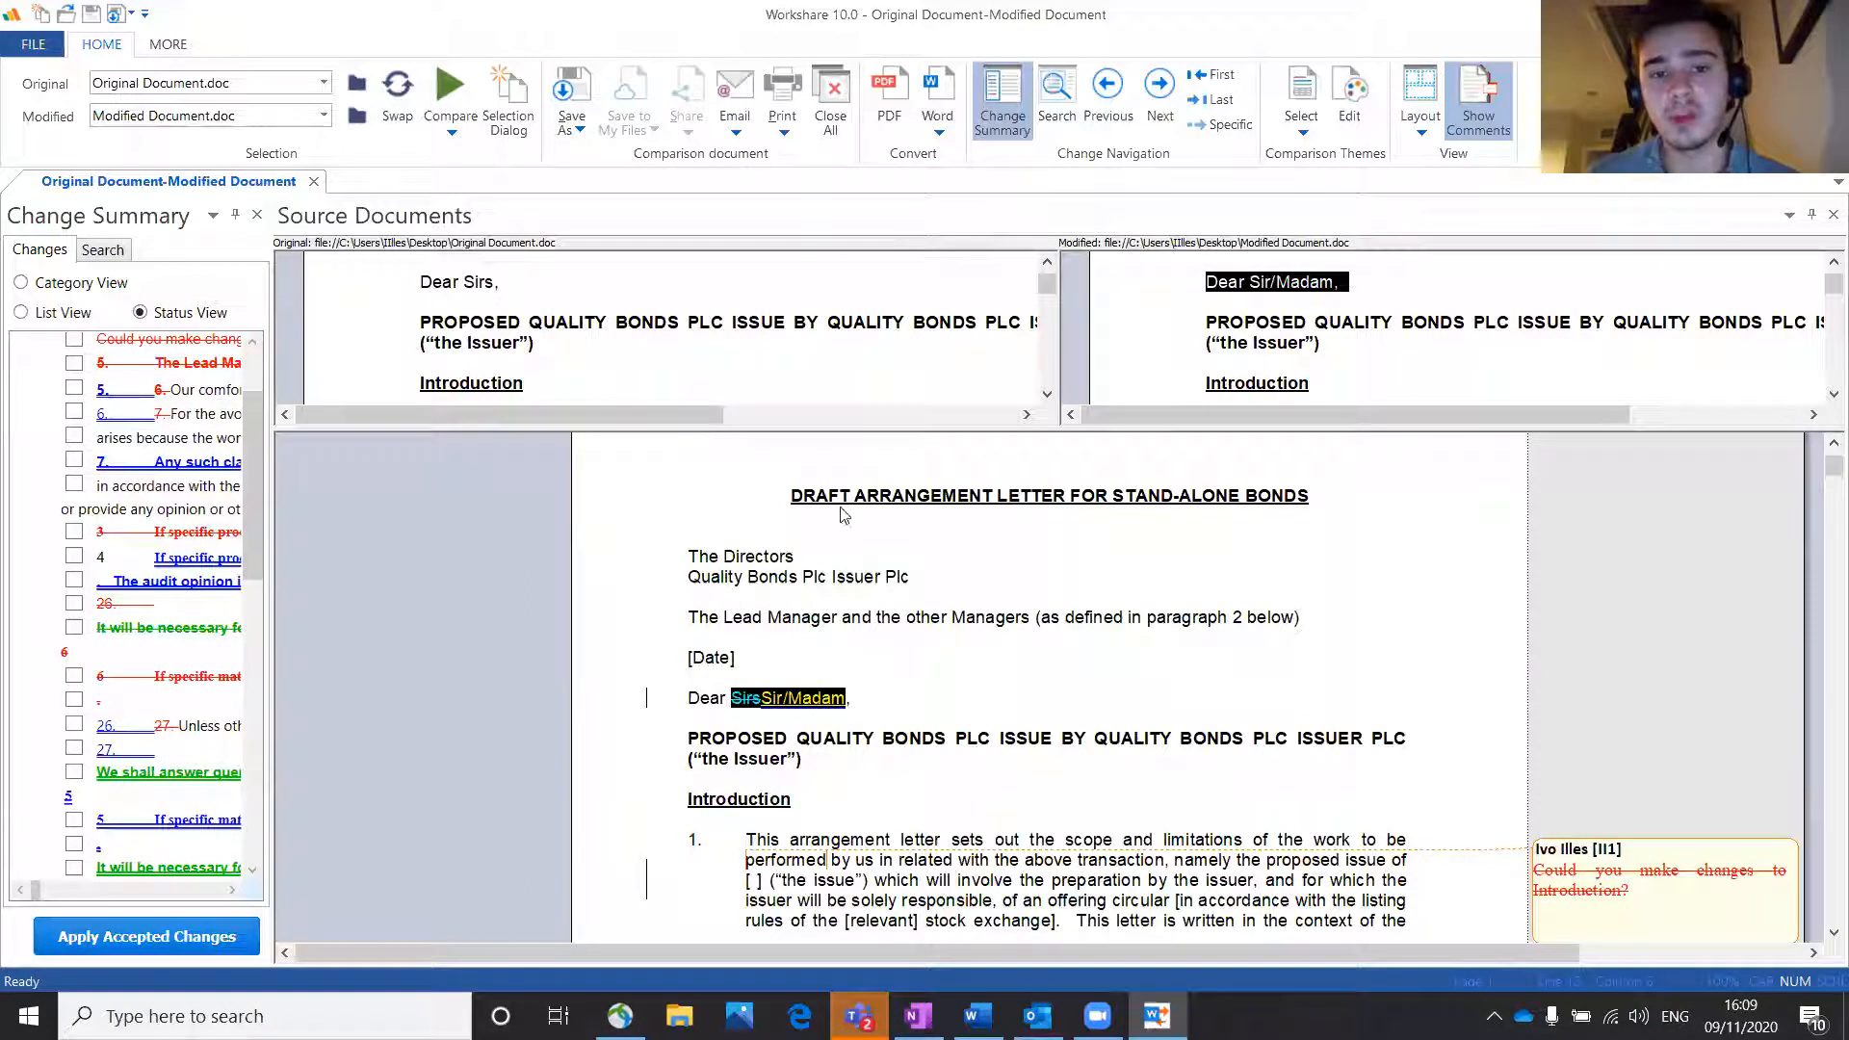
# Step: Check the options for running the comparison again and for saving the comparison document
pyautogui.scroll(-3, 940, 669)
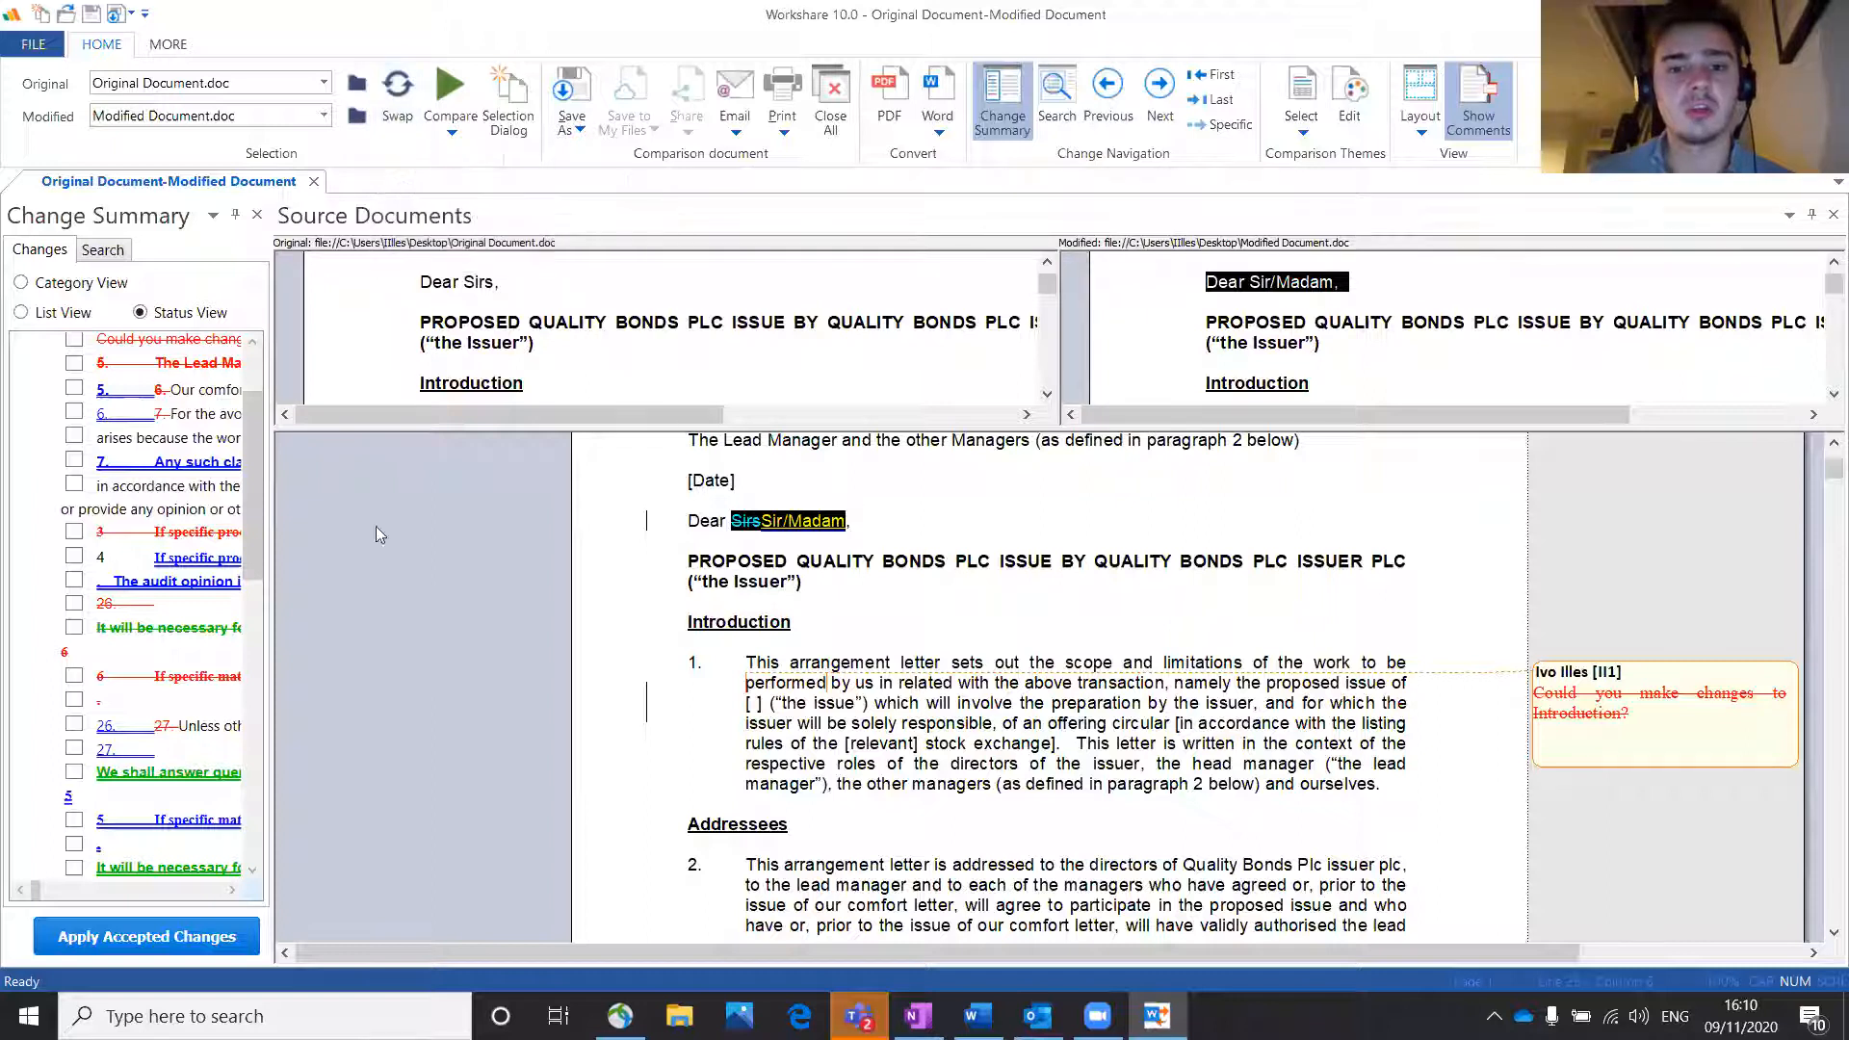
pyautogui.click(457, 136)
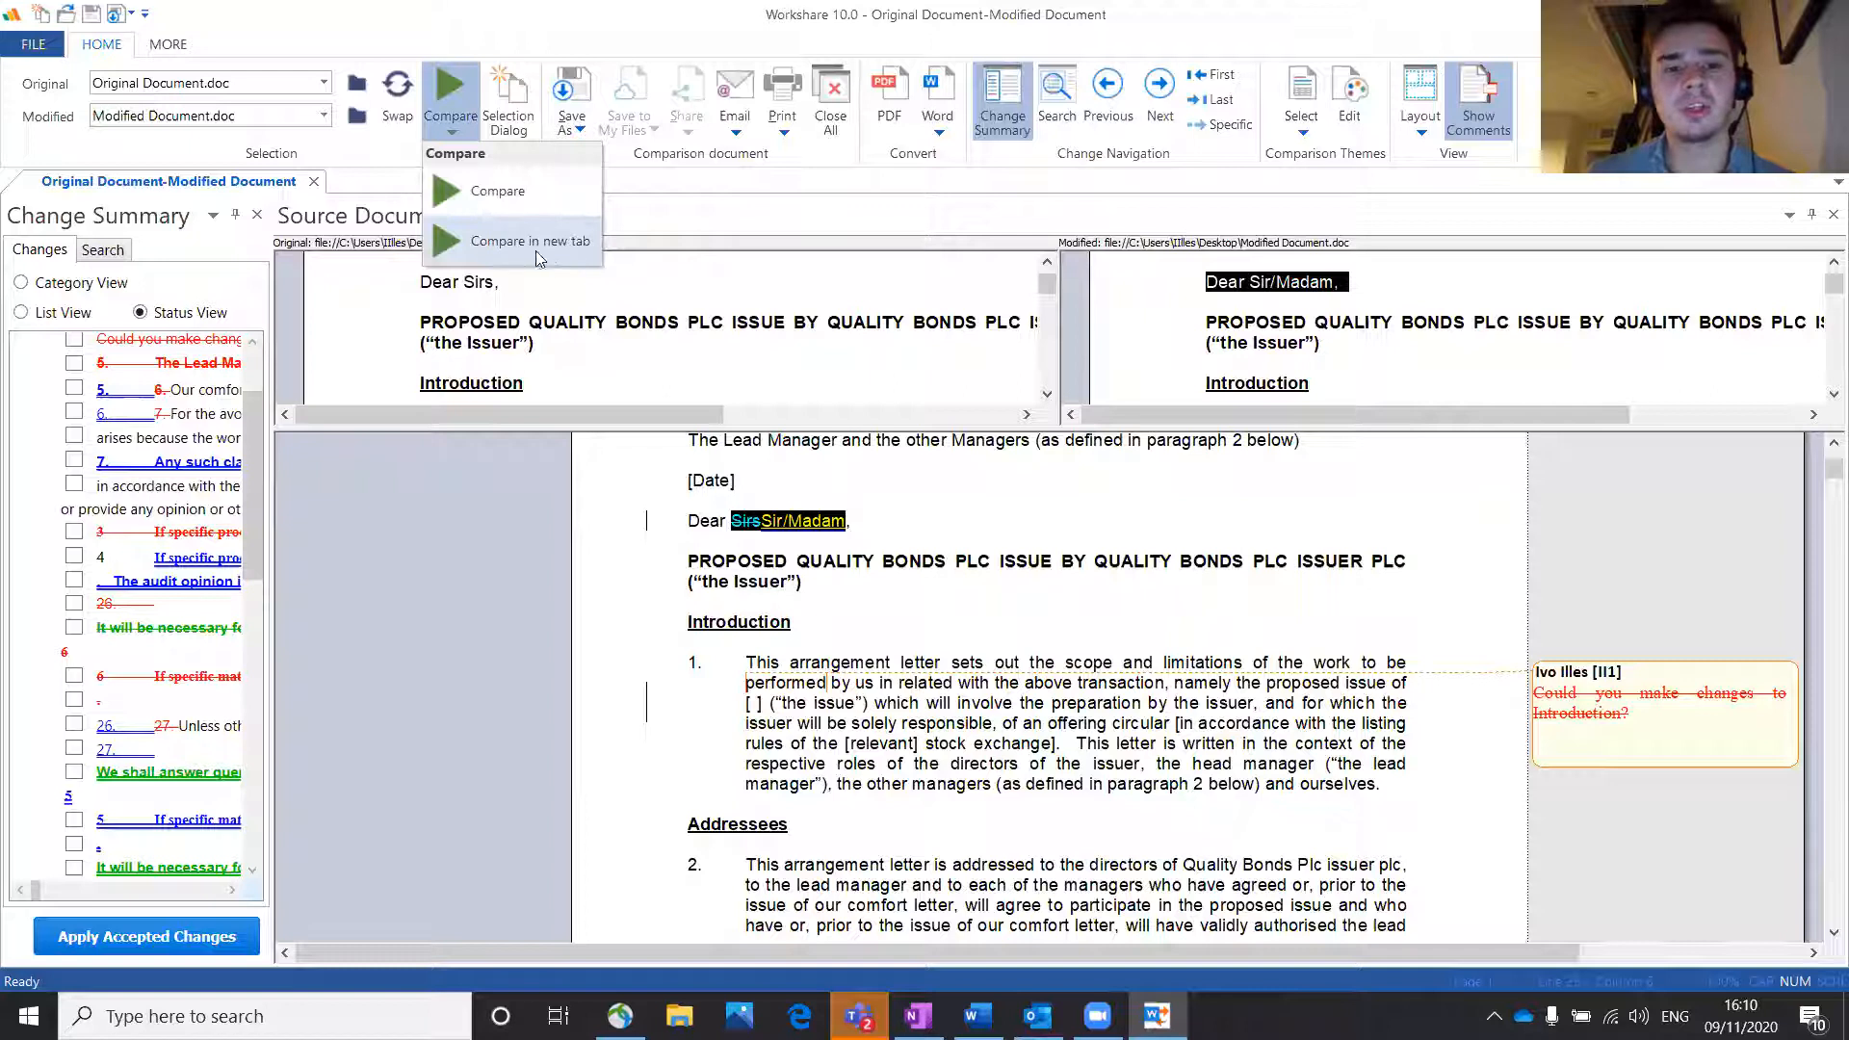
pyautogui.click(485, 27)
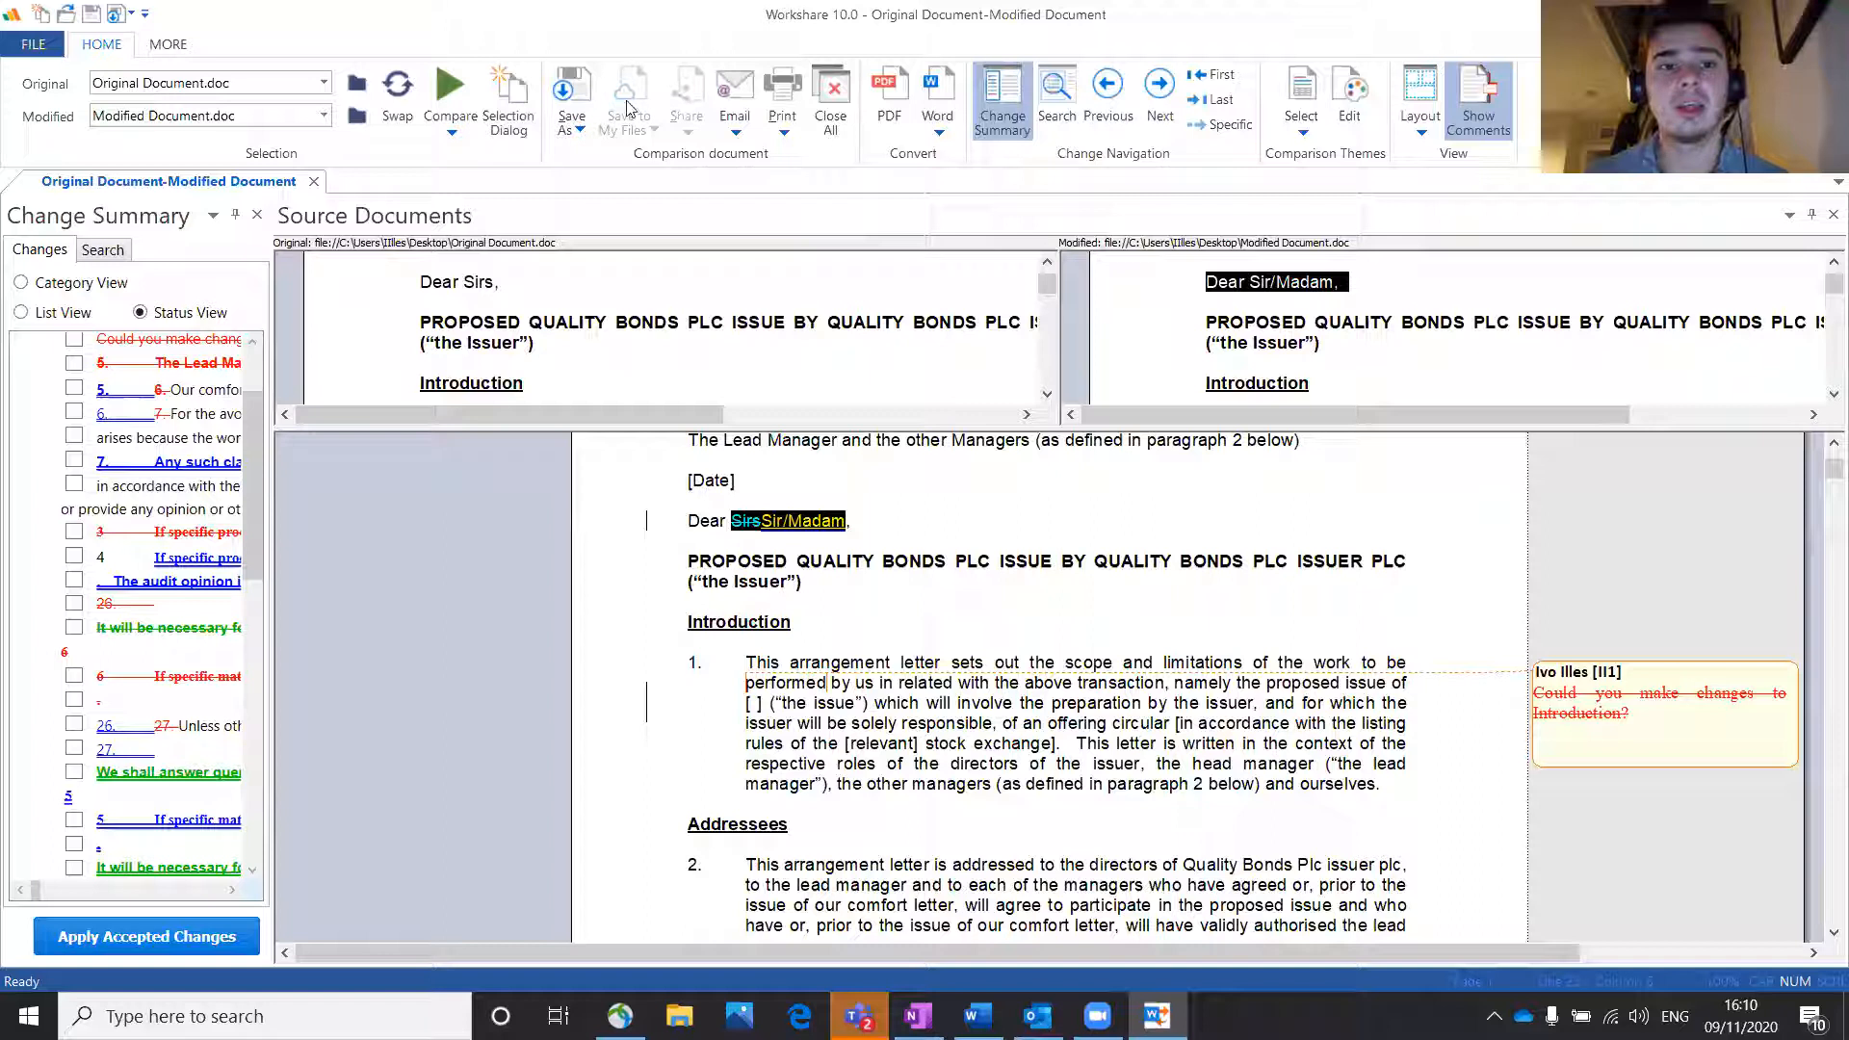
pyautogui.click(571, 128)
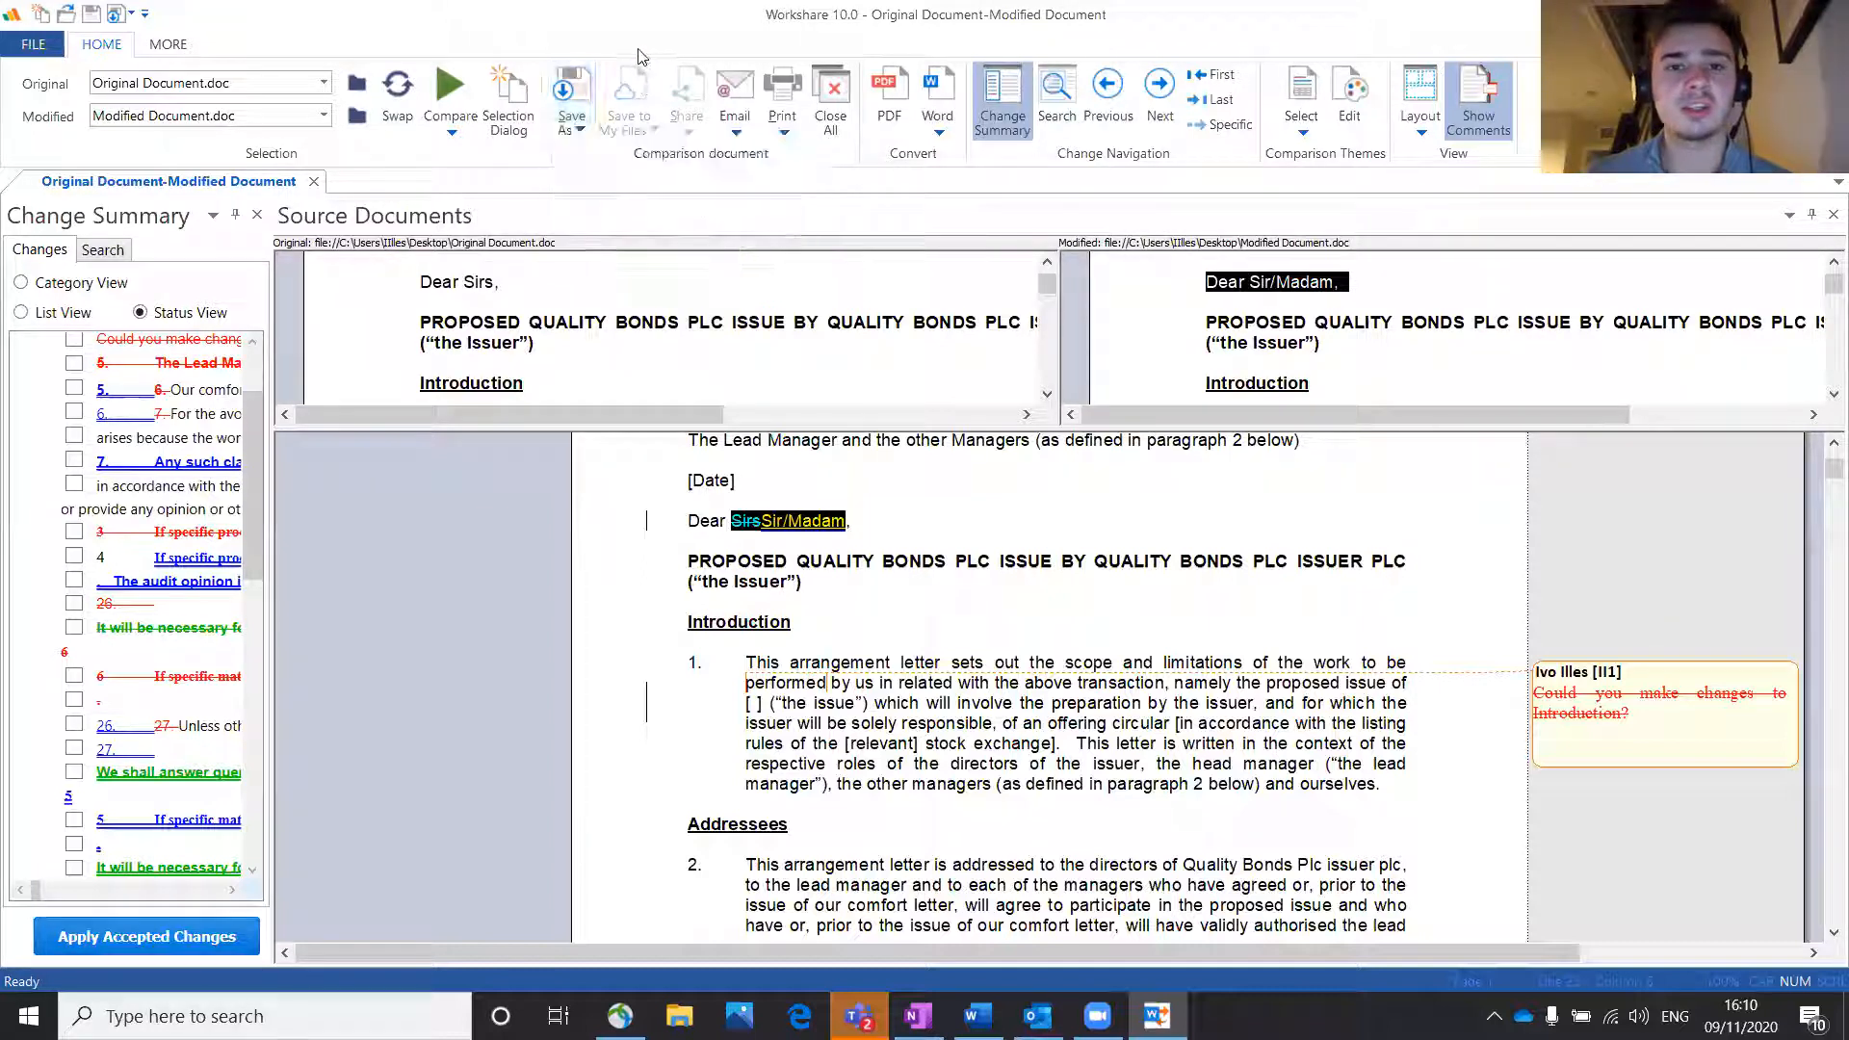
# Step: Try adding the modified document as DOCX, the redline document as PDF and a zip file to the email attachments, without creating the message
pyautogui.click(734, 123)
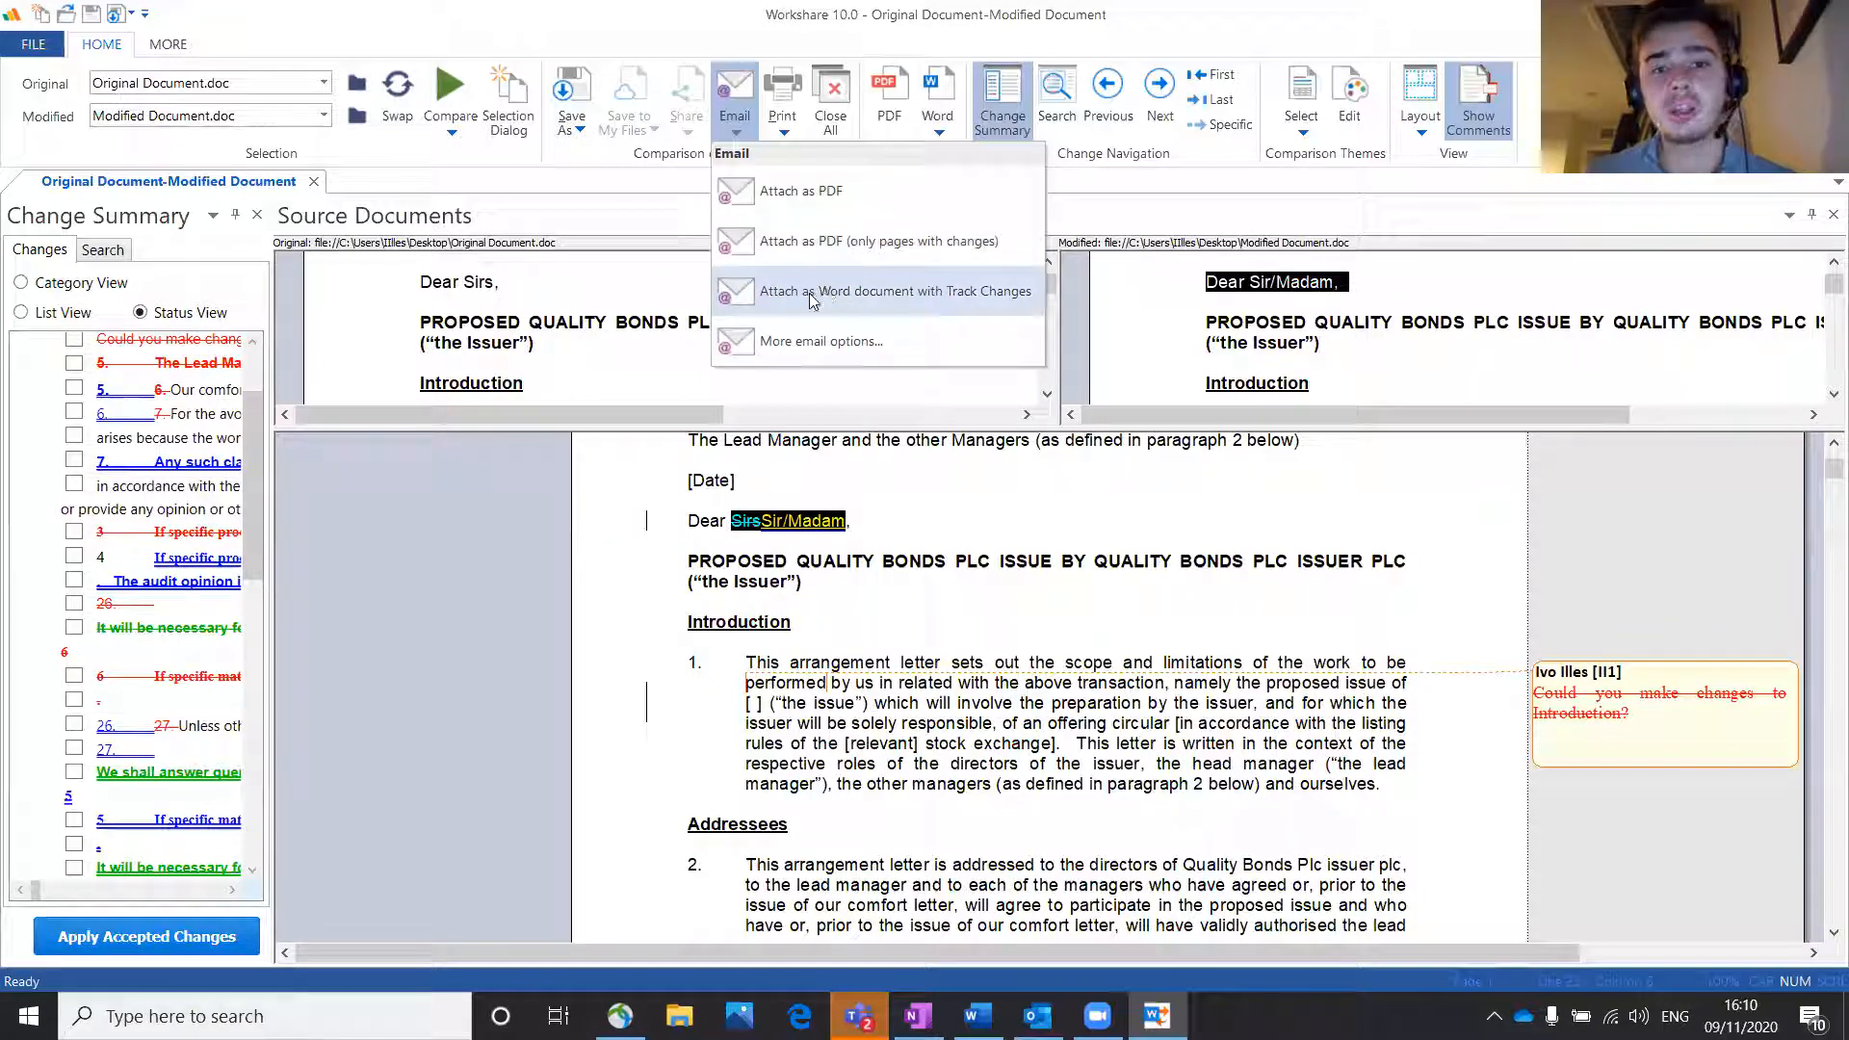
pyautogui.click(817, 348)
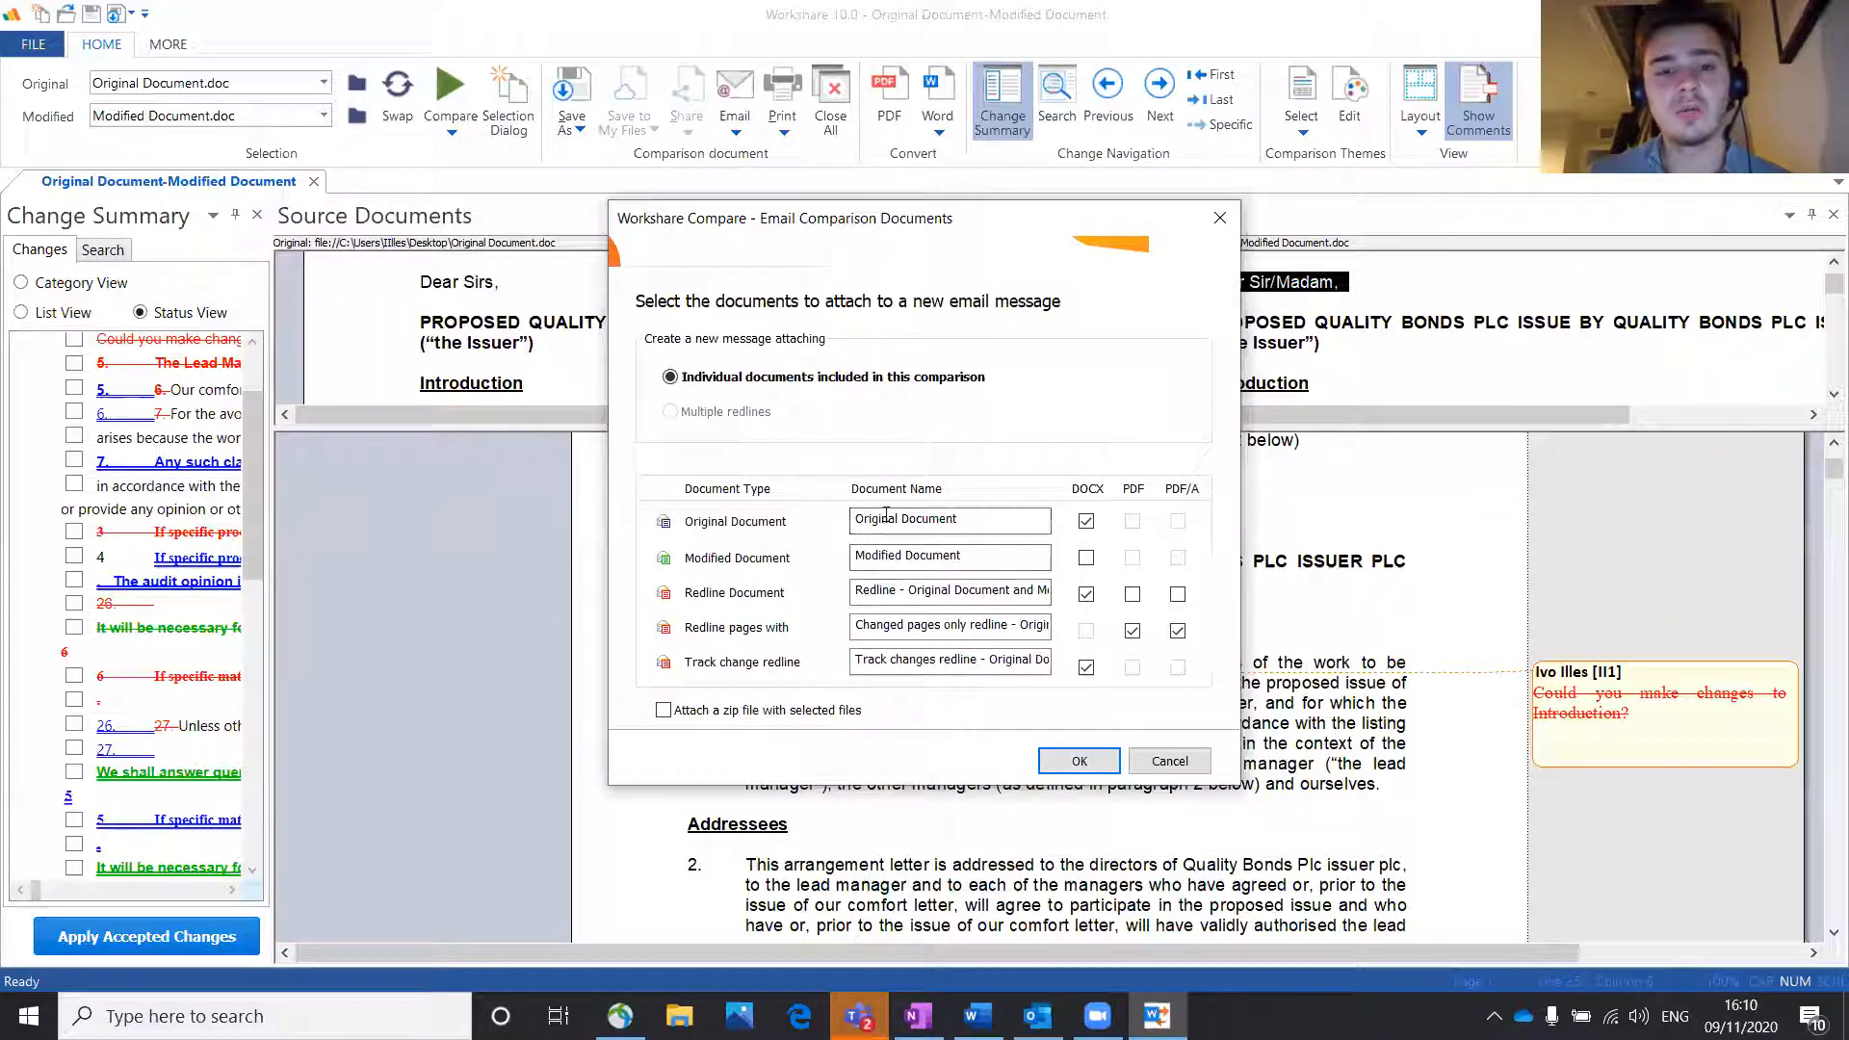
pyautogui.click(1086, 560)
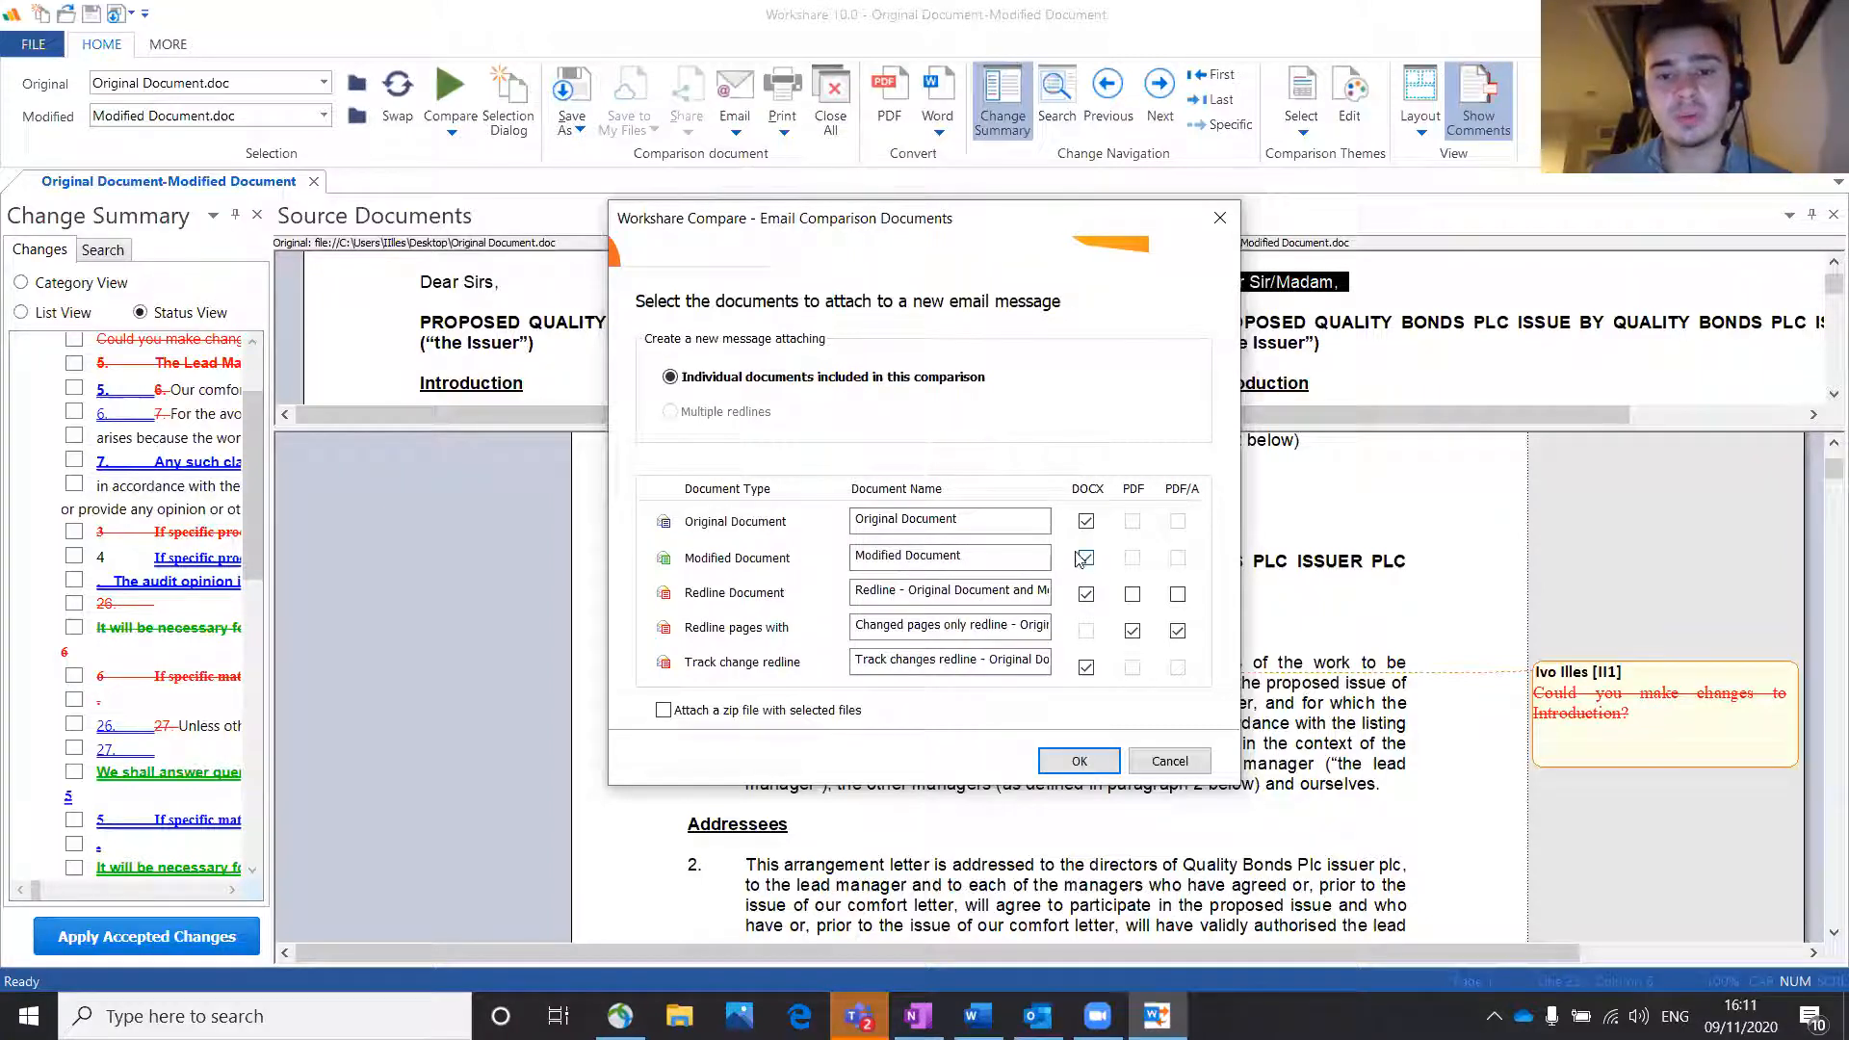
pyautogui.click(1134, 595)
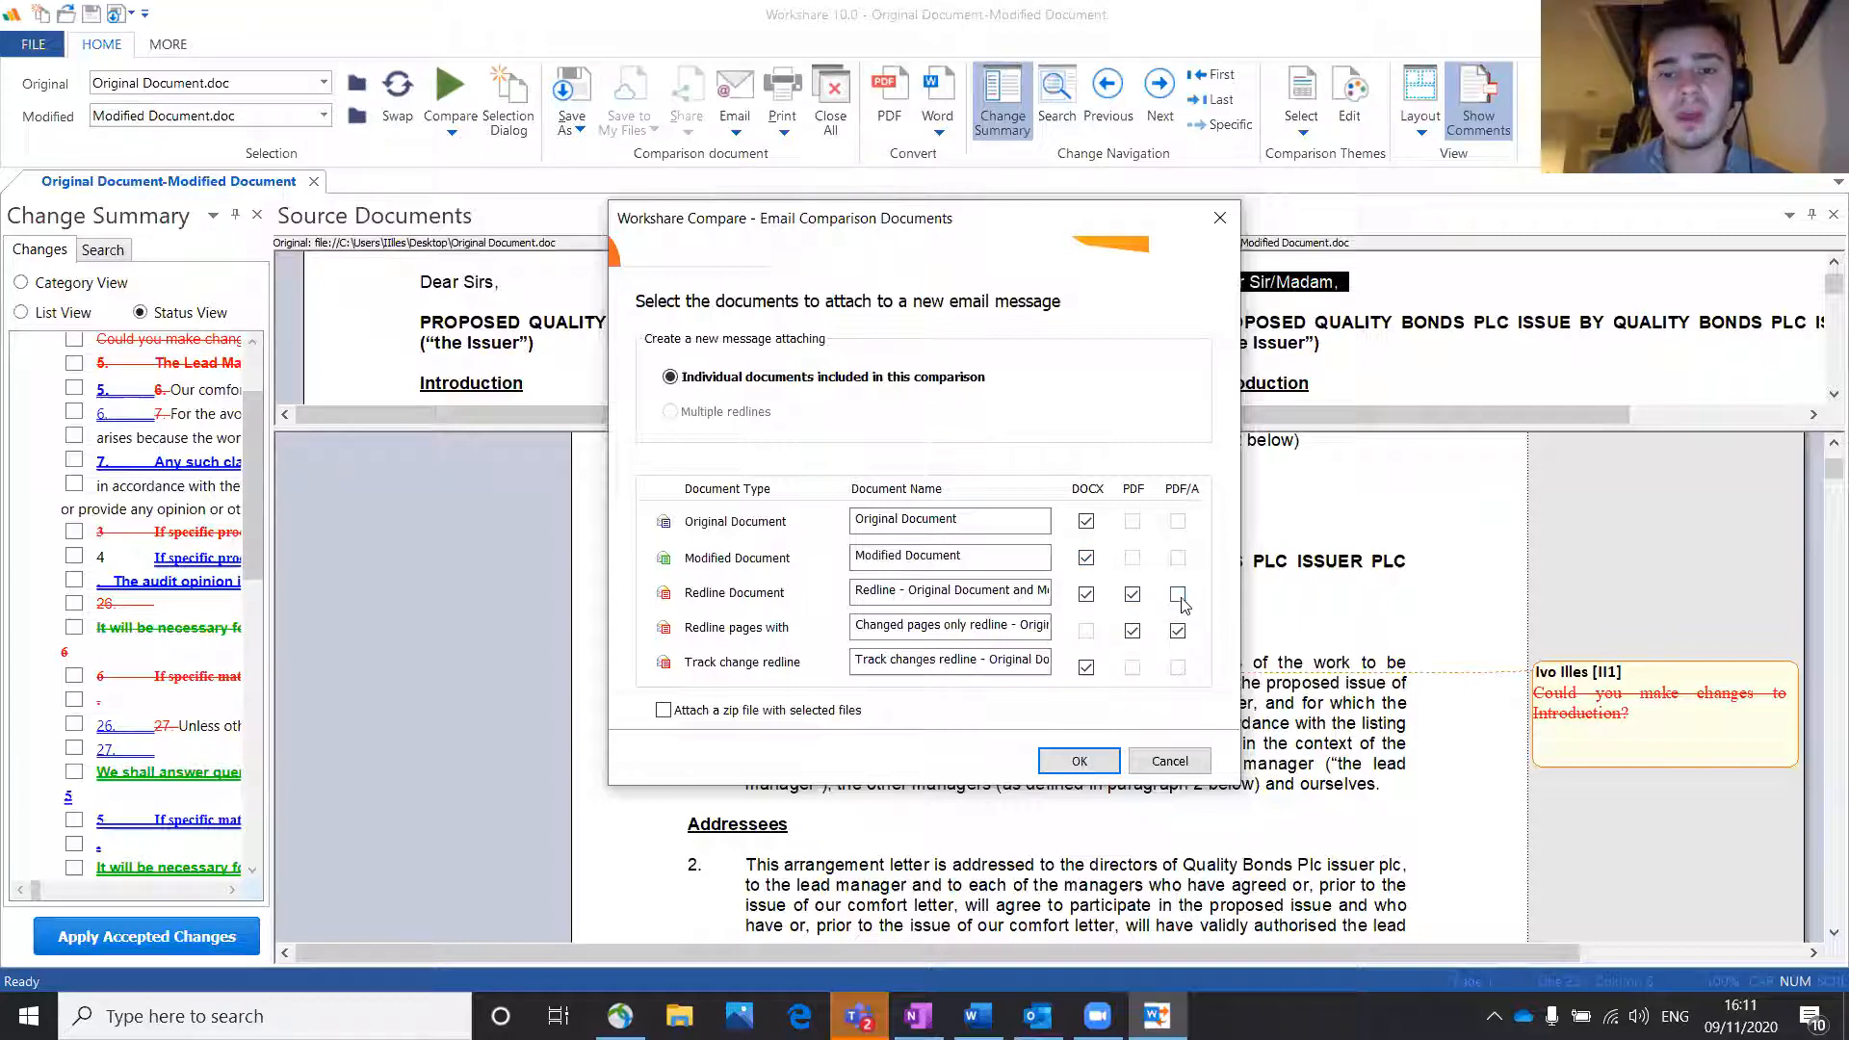
pyautogui.click(663, 712)
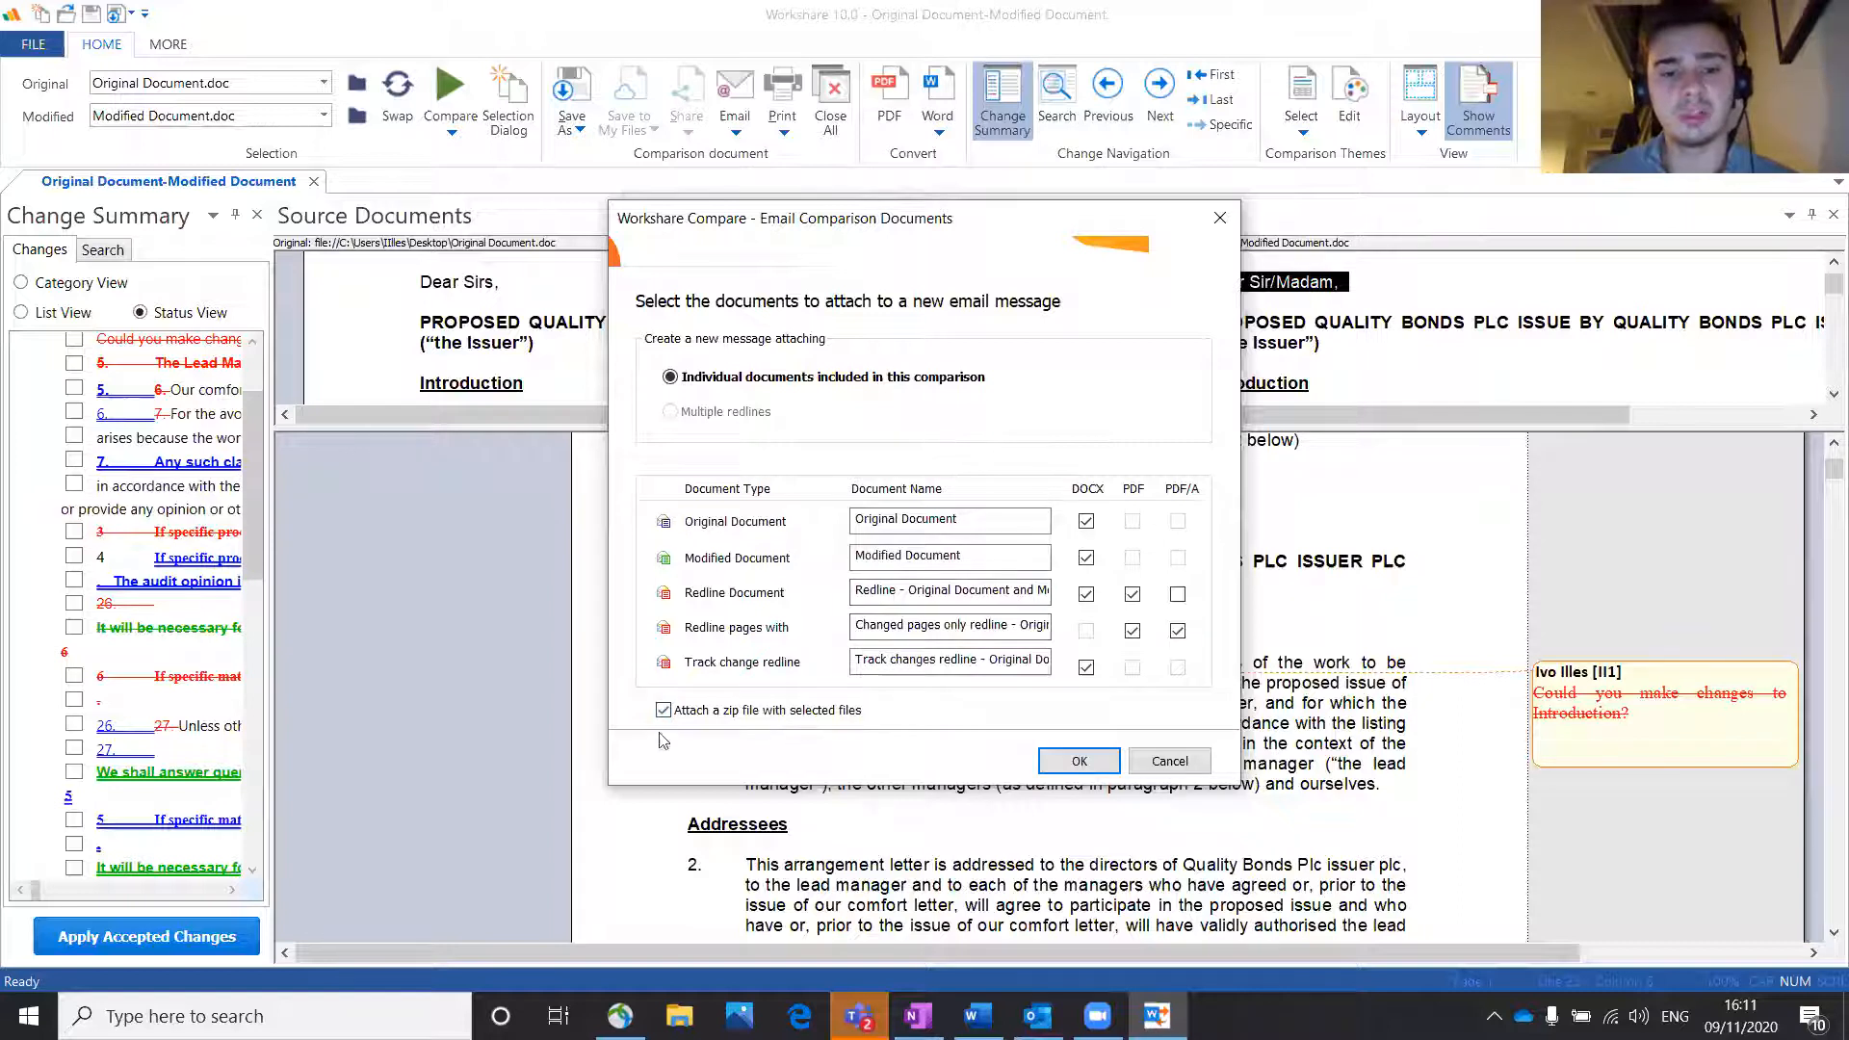
pyautogui.click(1222, 230)
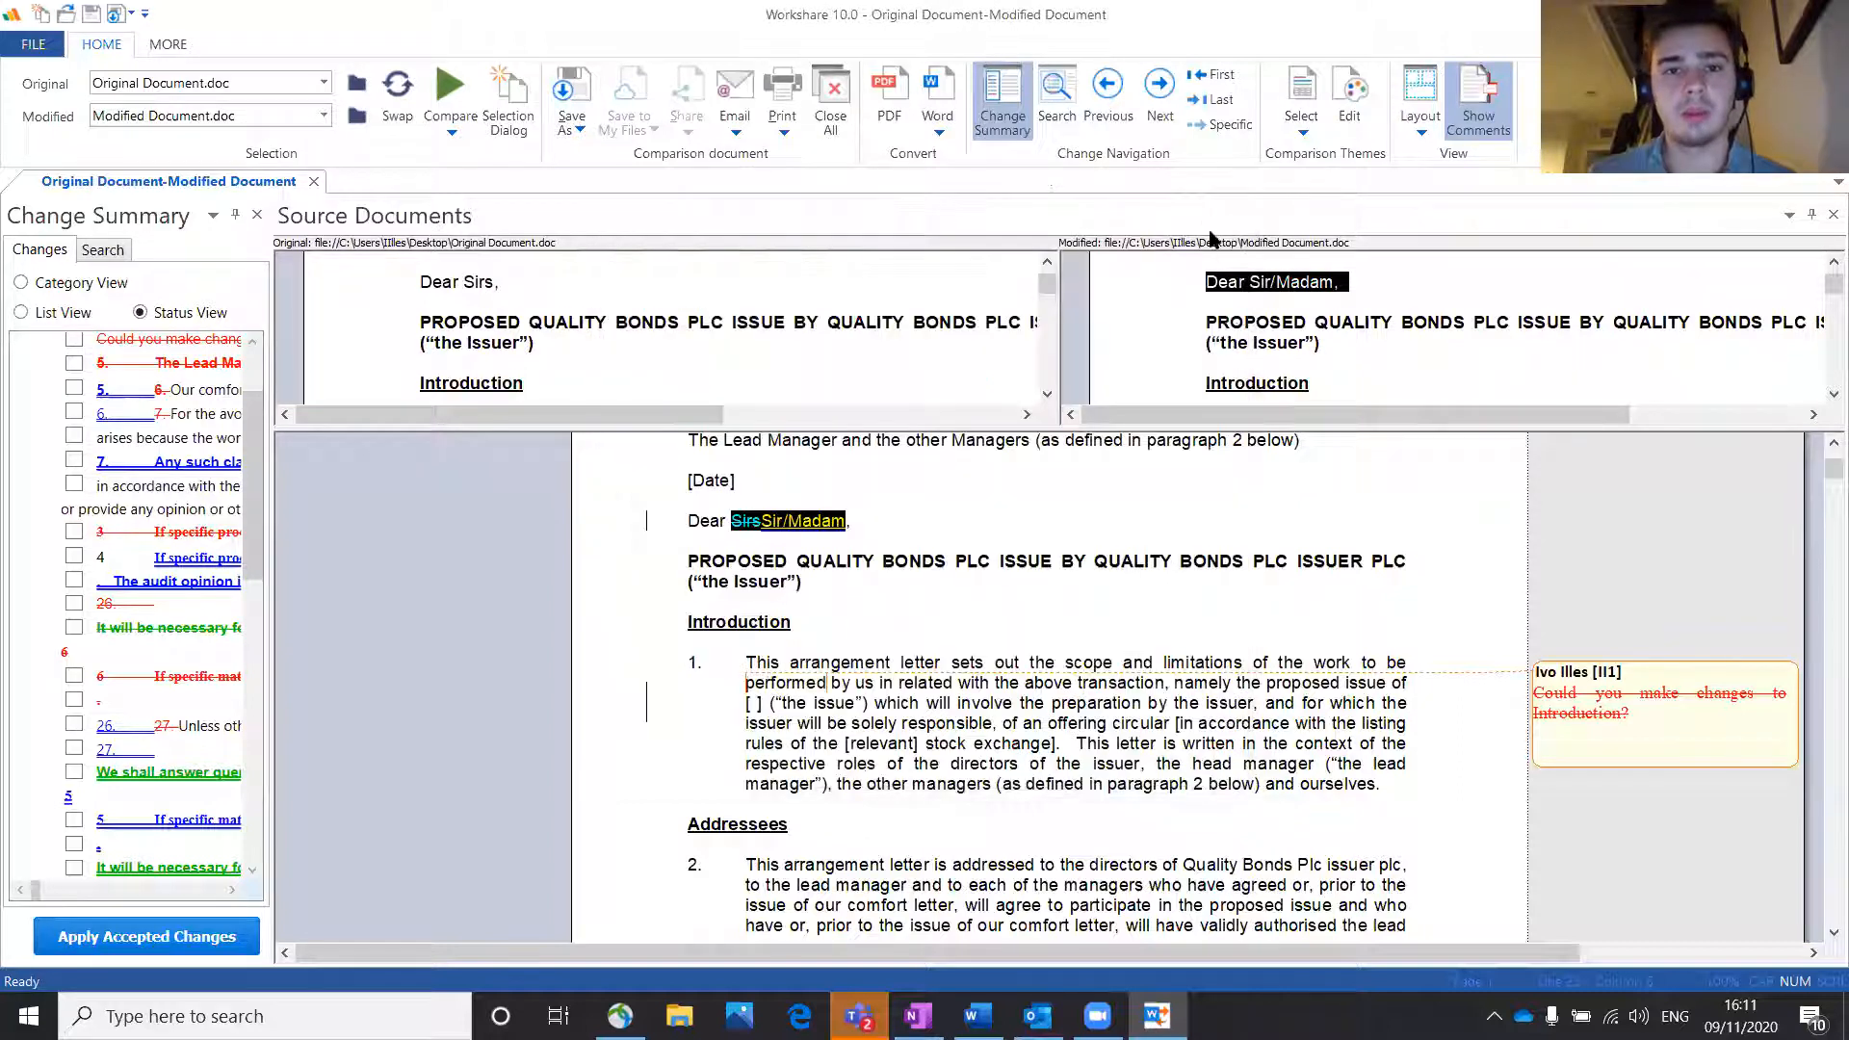
# Step: Check the print options and the options for opening the comparison in Word
pyautogui.click(785, 139)
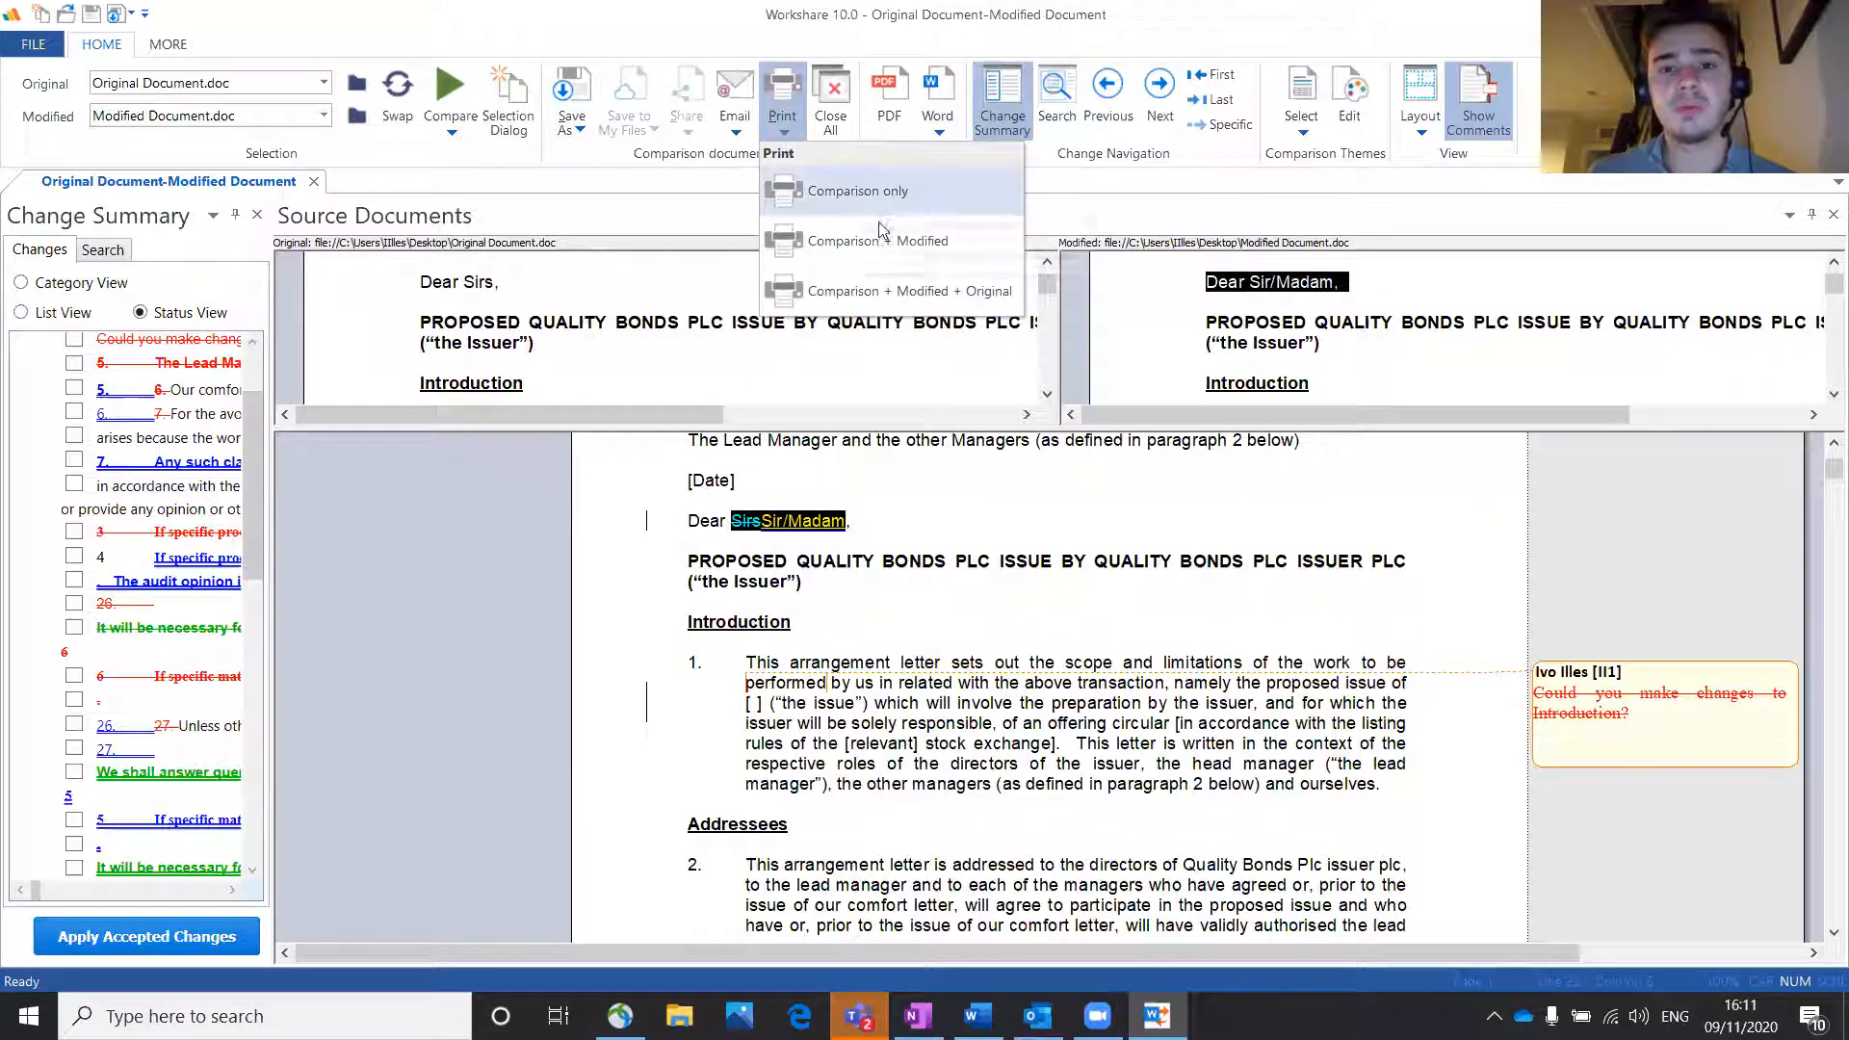
pyautogui.click(852, 152)
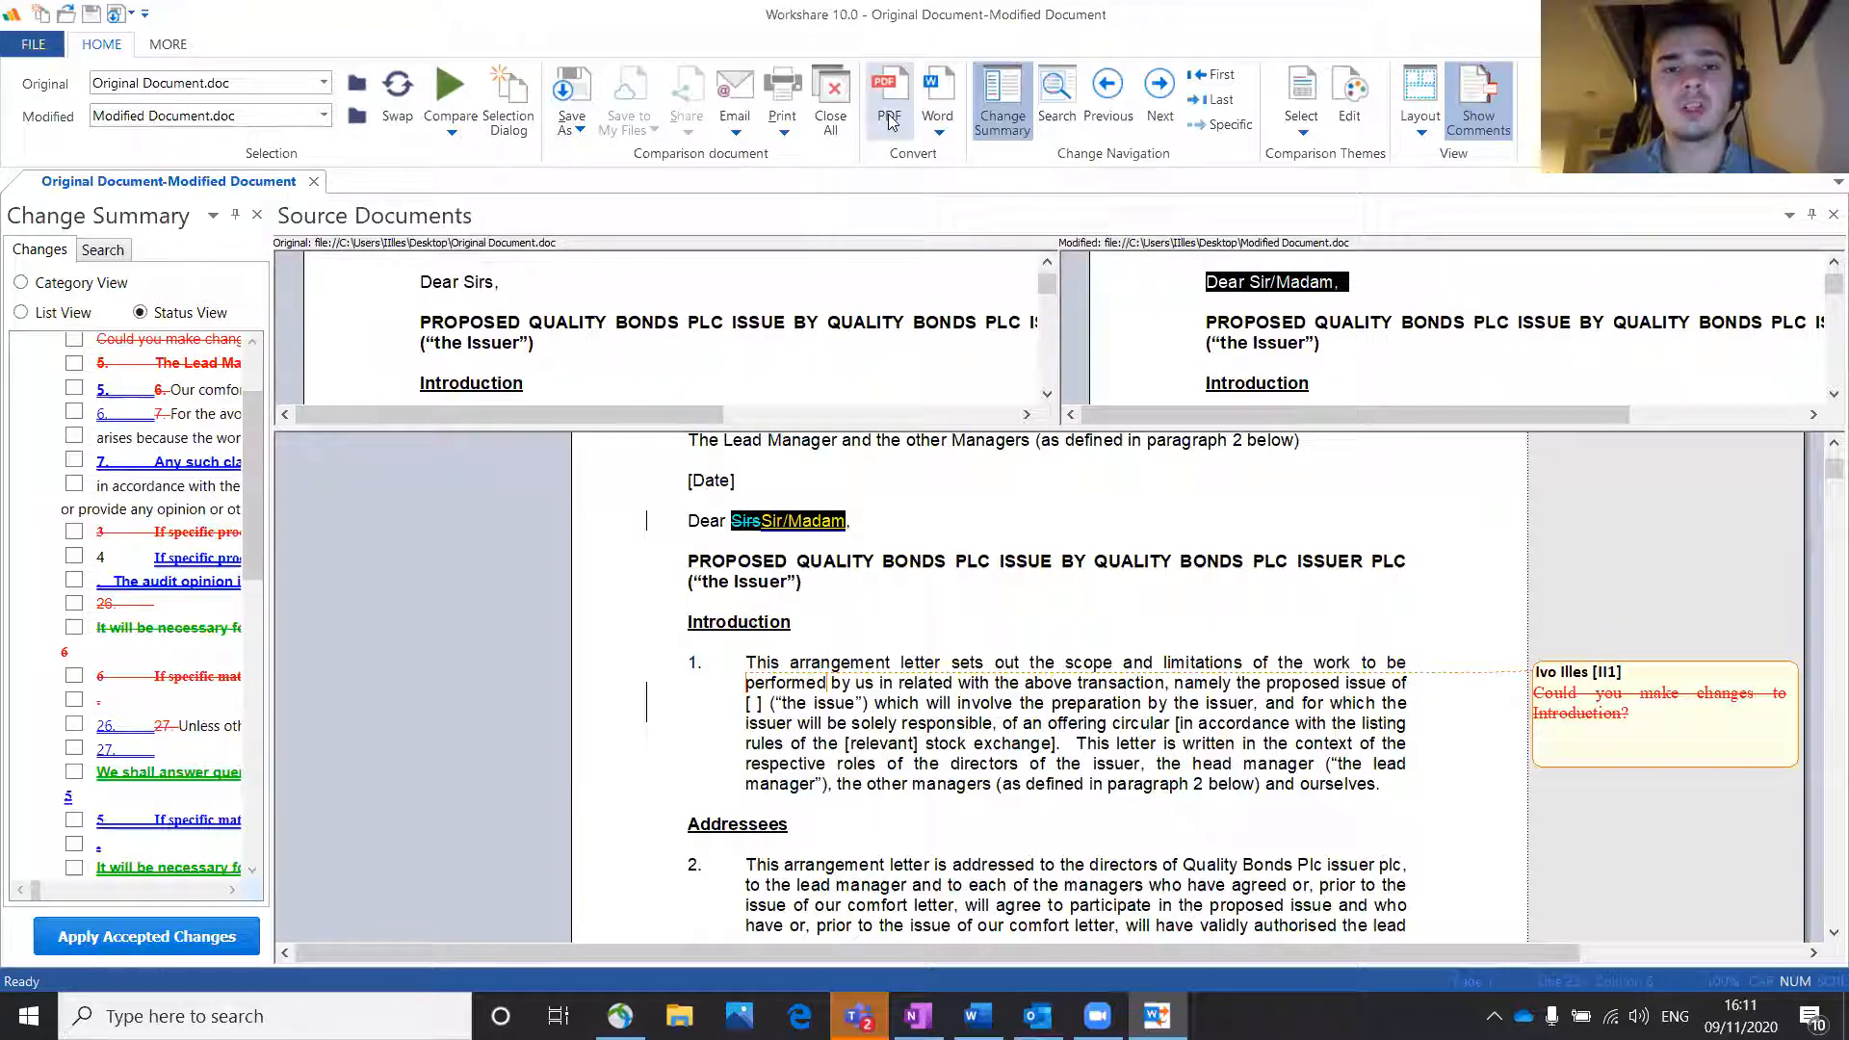
pyautogui.click(939, 138)
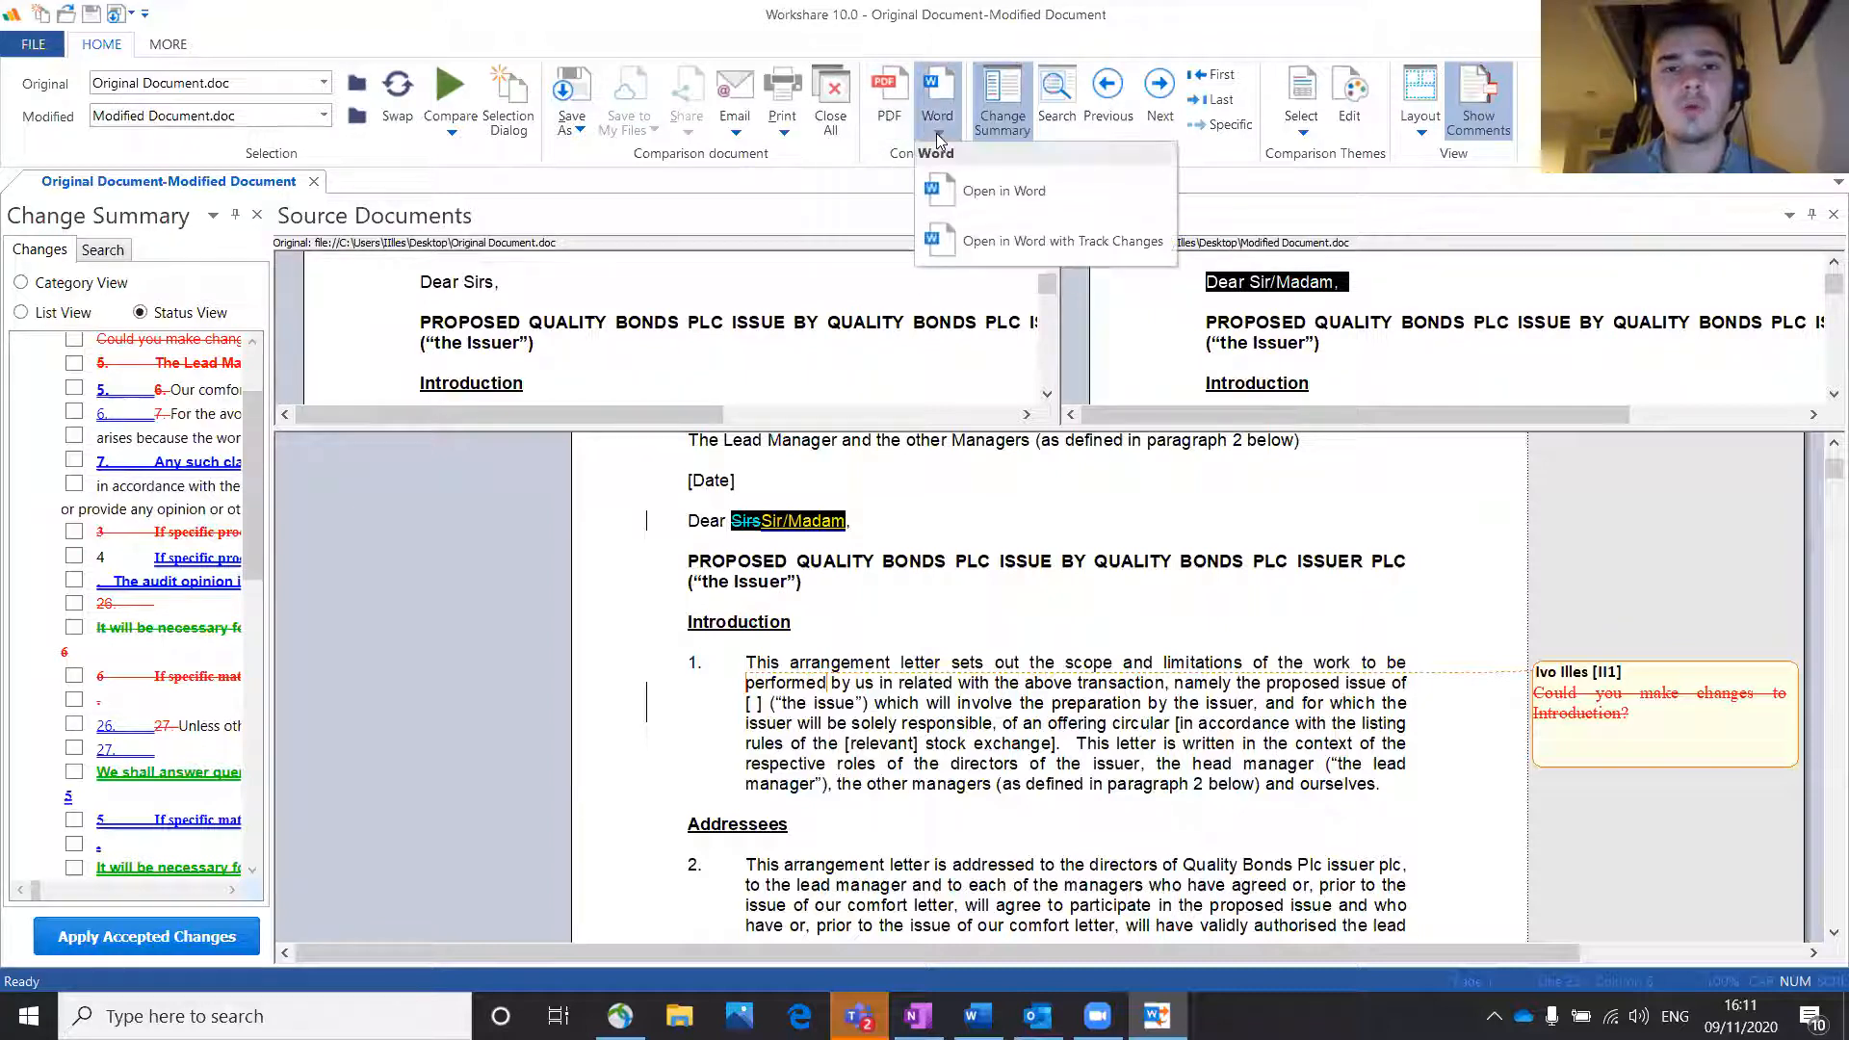
# Step: Examine the PDF conversion settings, including PDF security, password protection and the custom page range, without creating a PDF
pyautogui.click(892, 154)
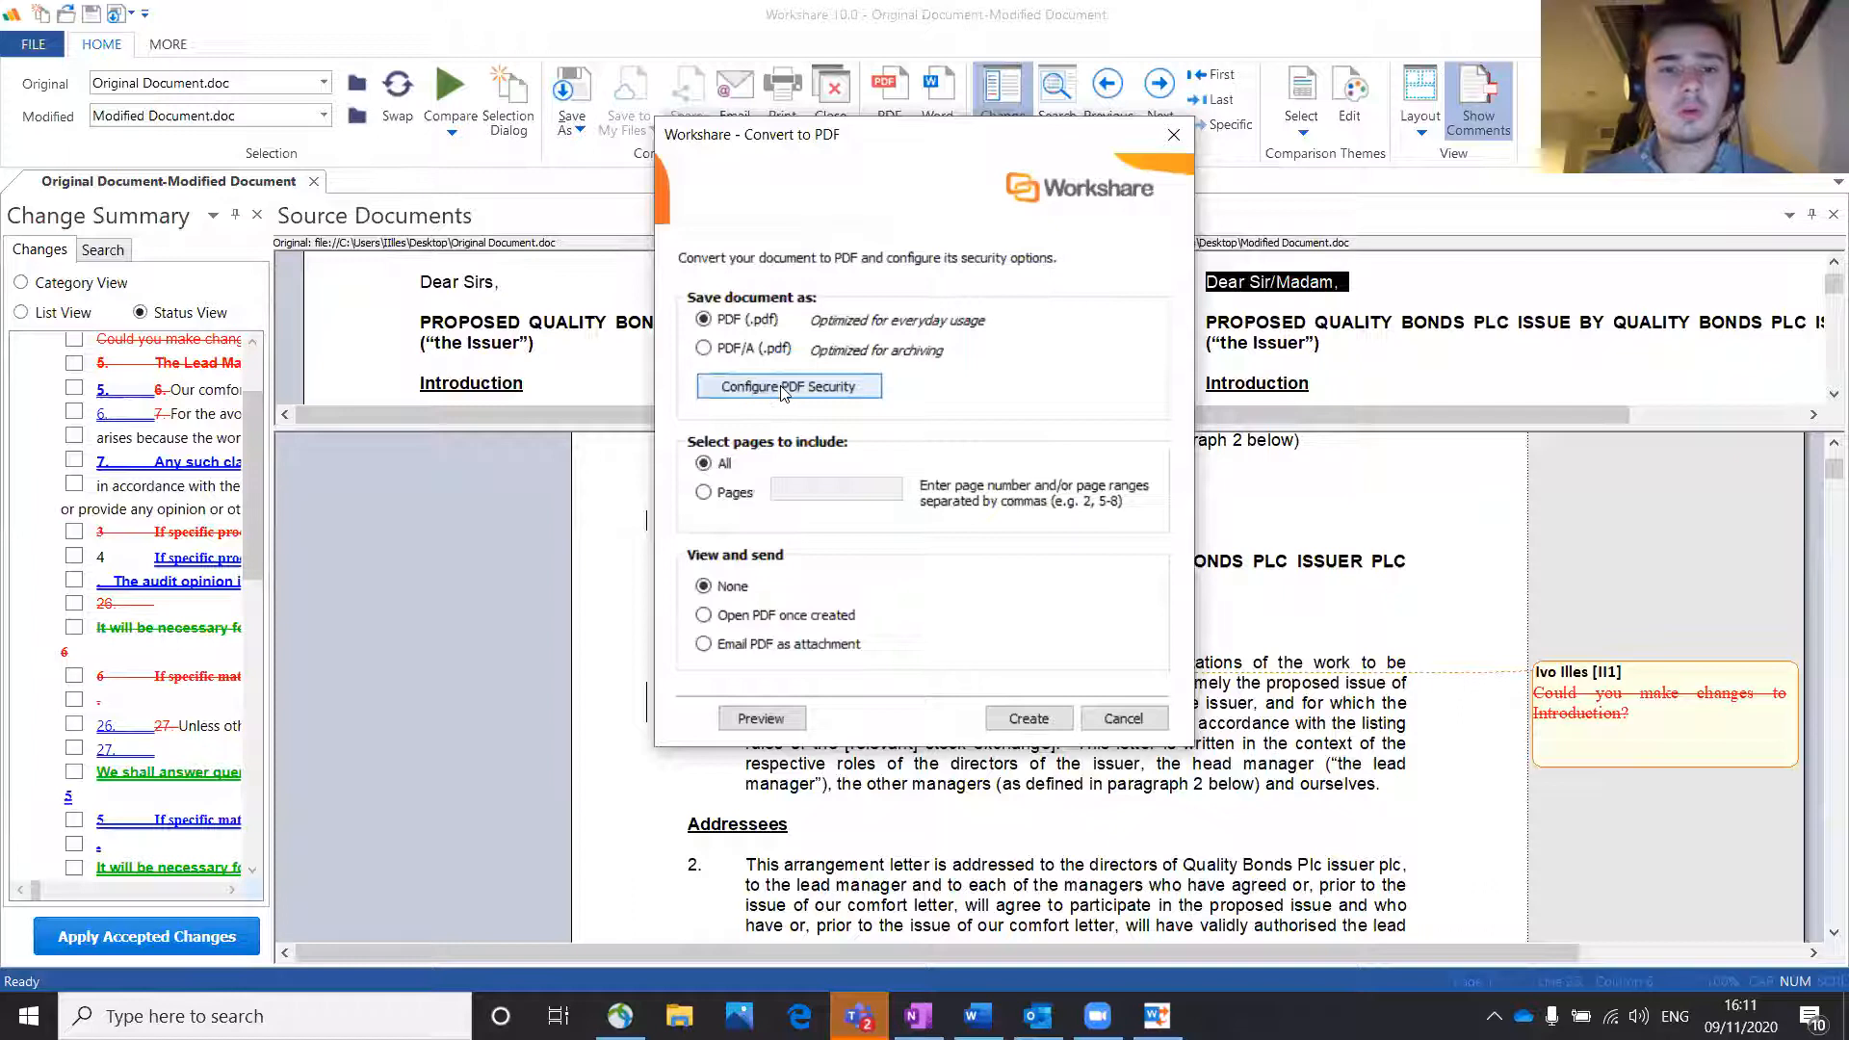
pyautogui.click(763, 388)
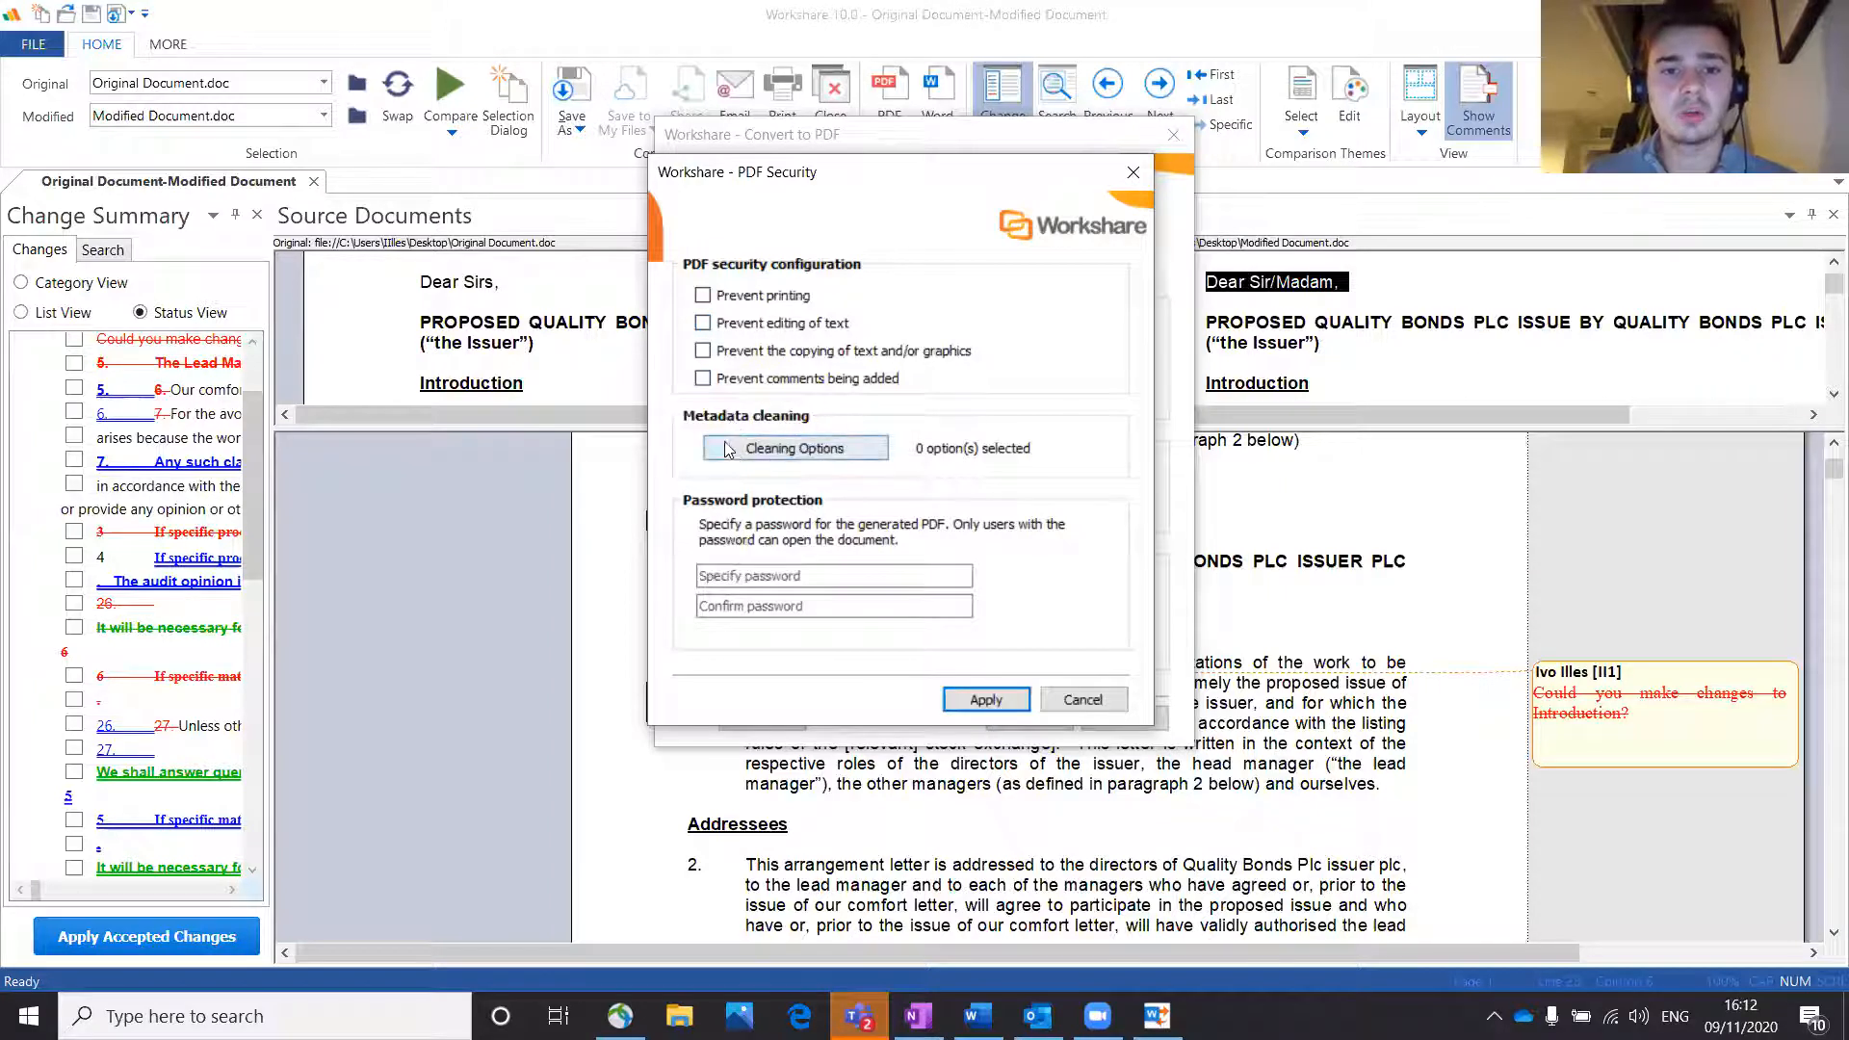
pyautogui.click(828, 577)
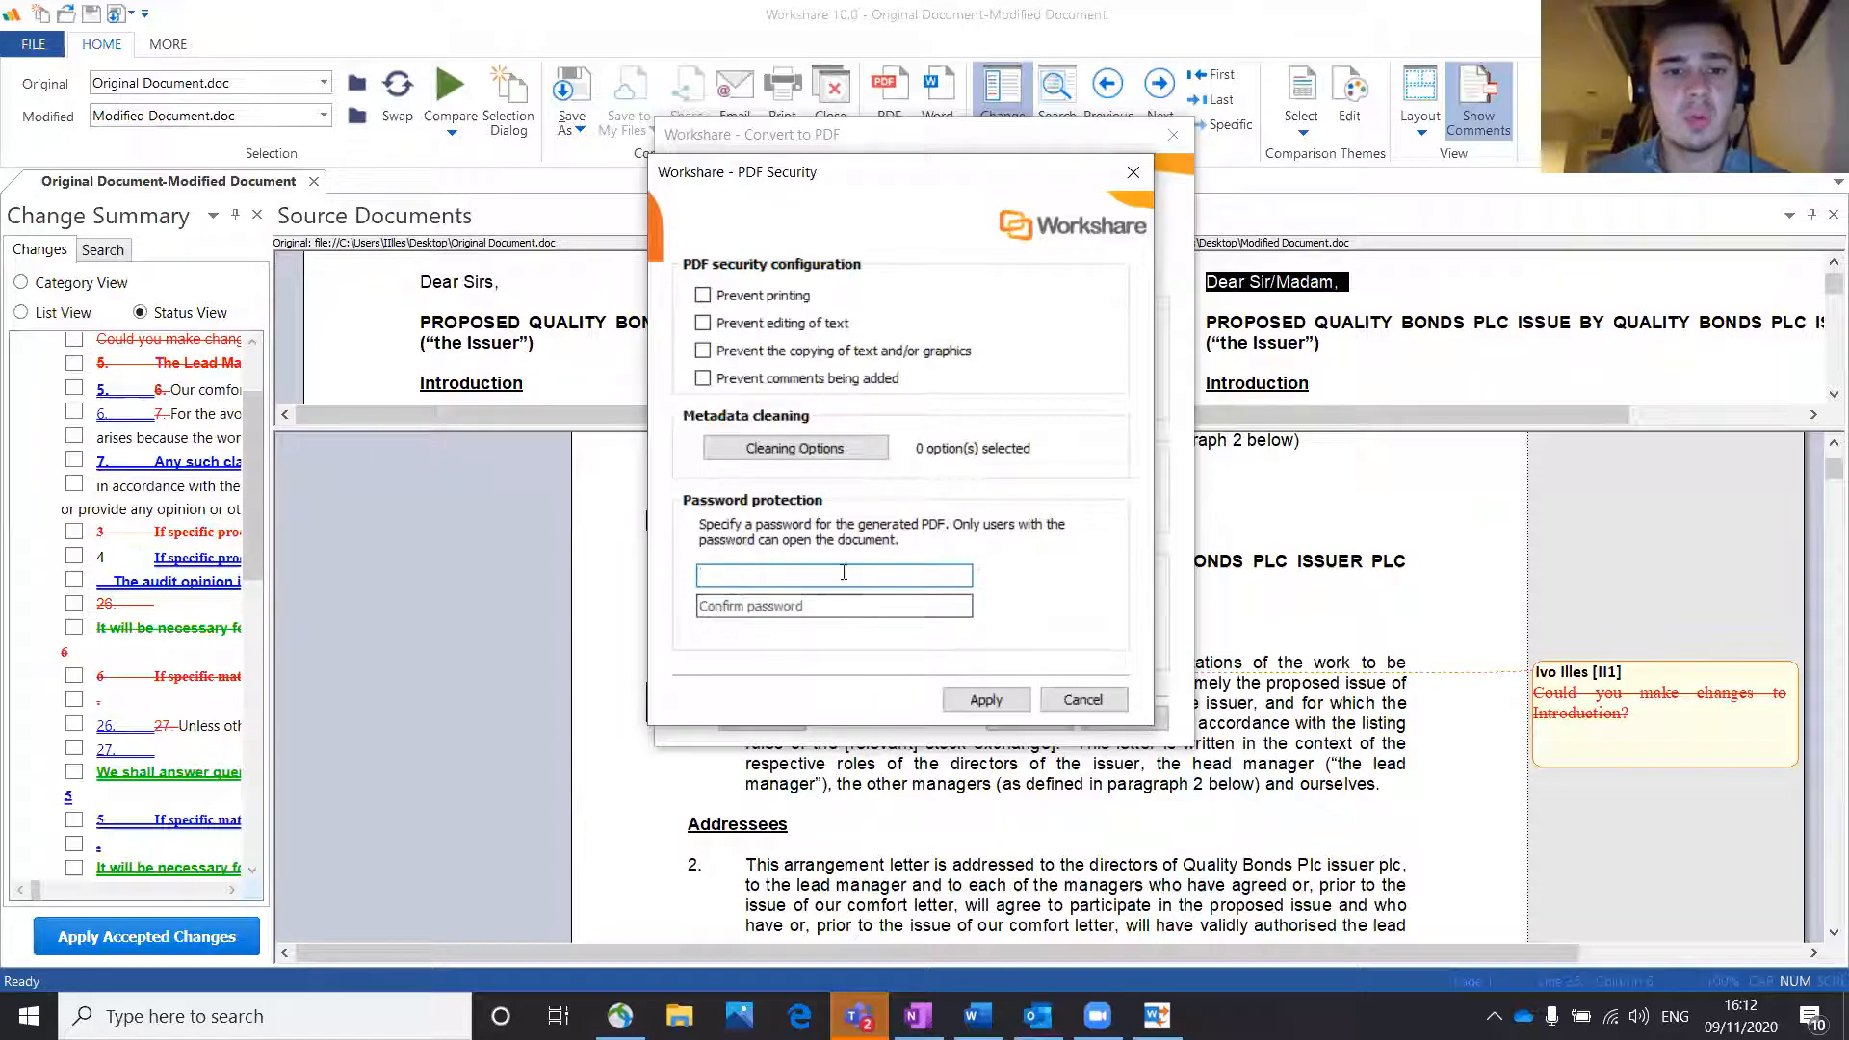
pyautogui.click(1083, 701)
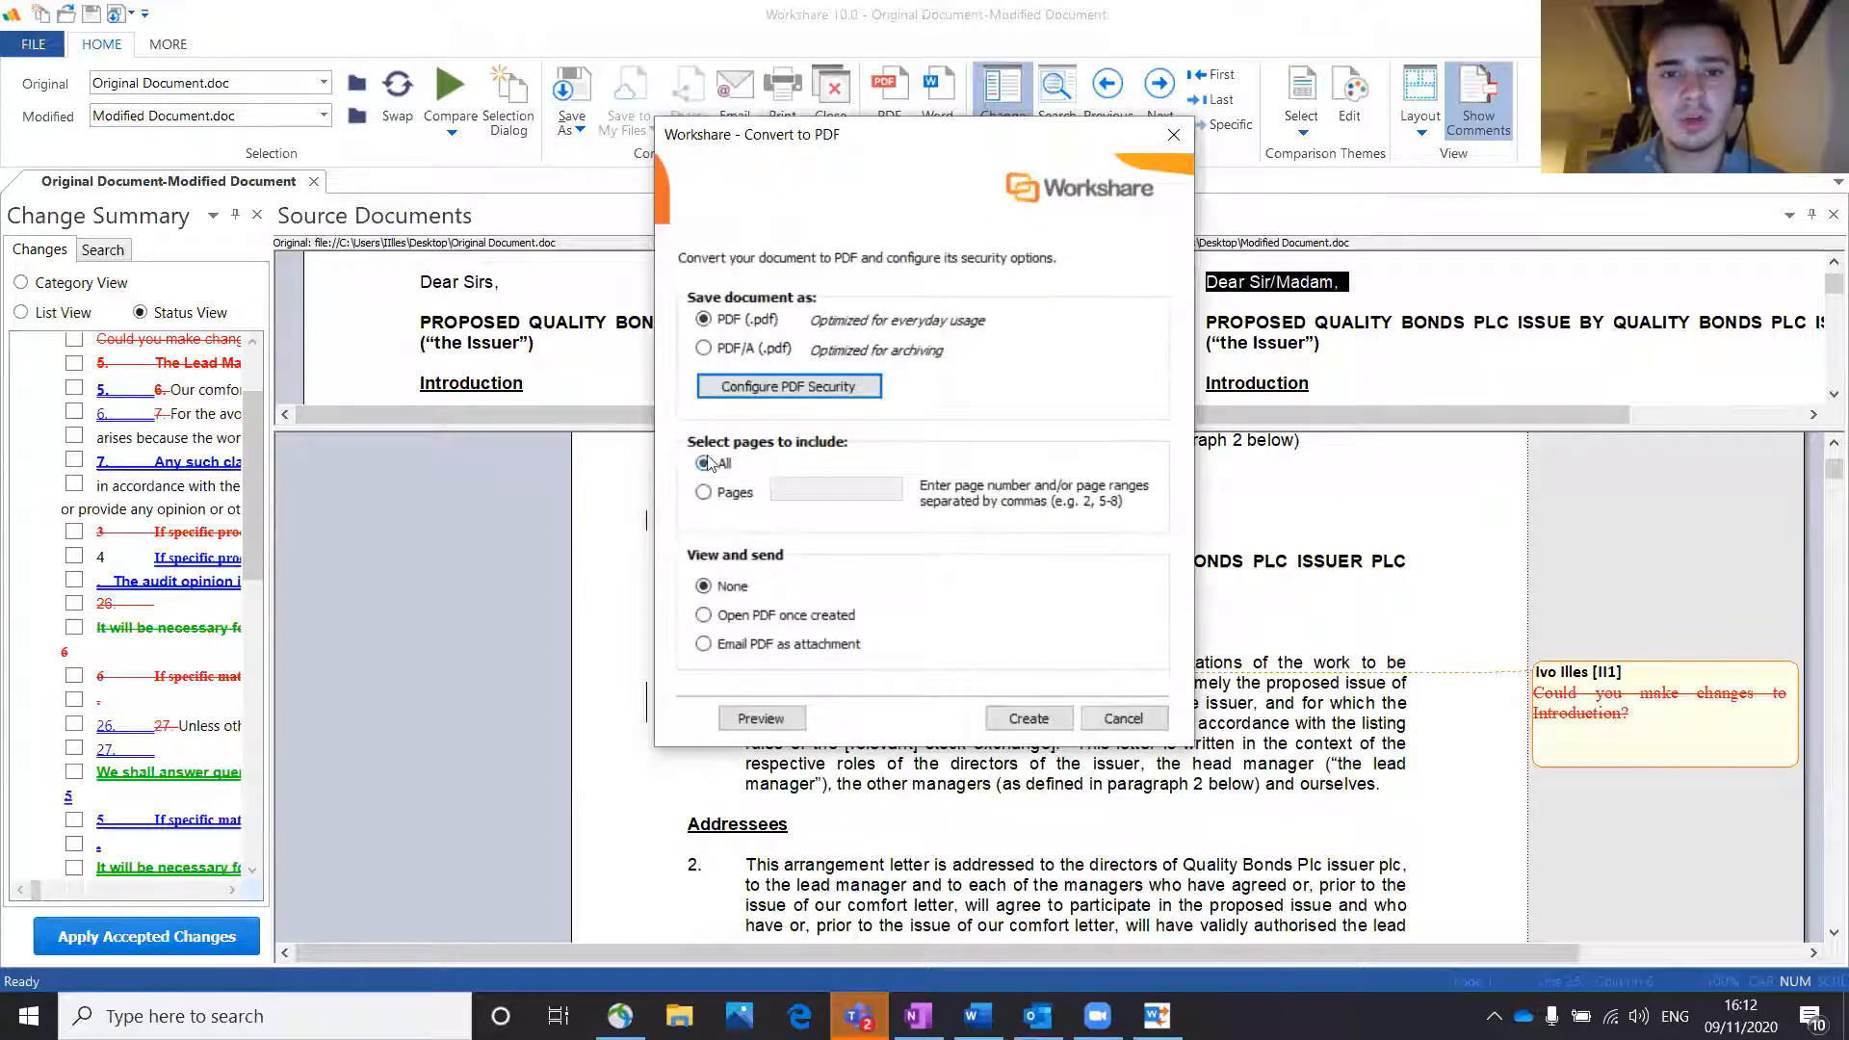
pyautogui.click(710, 495)
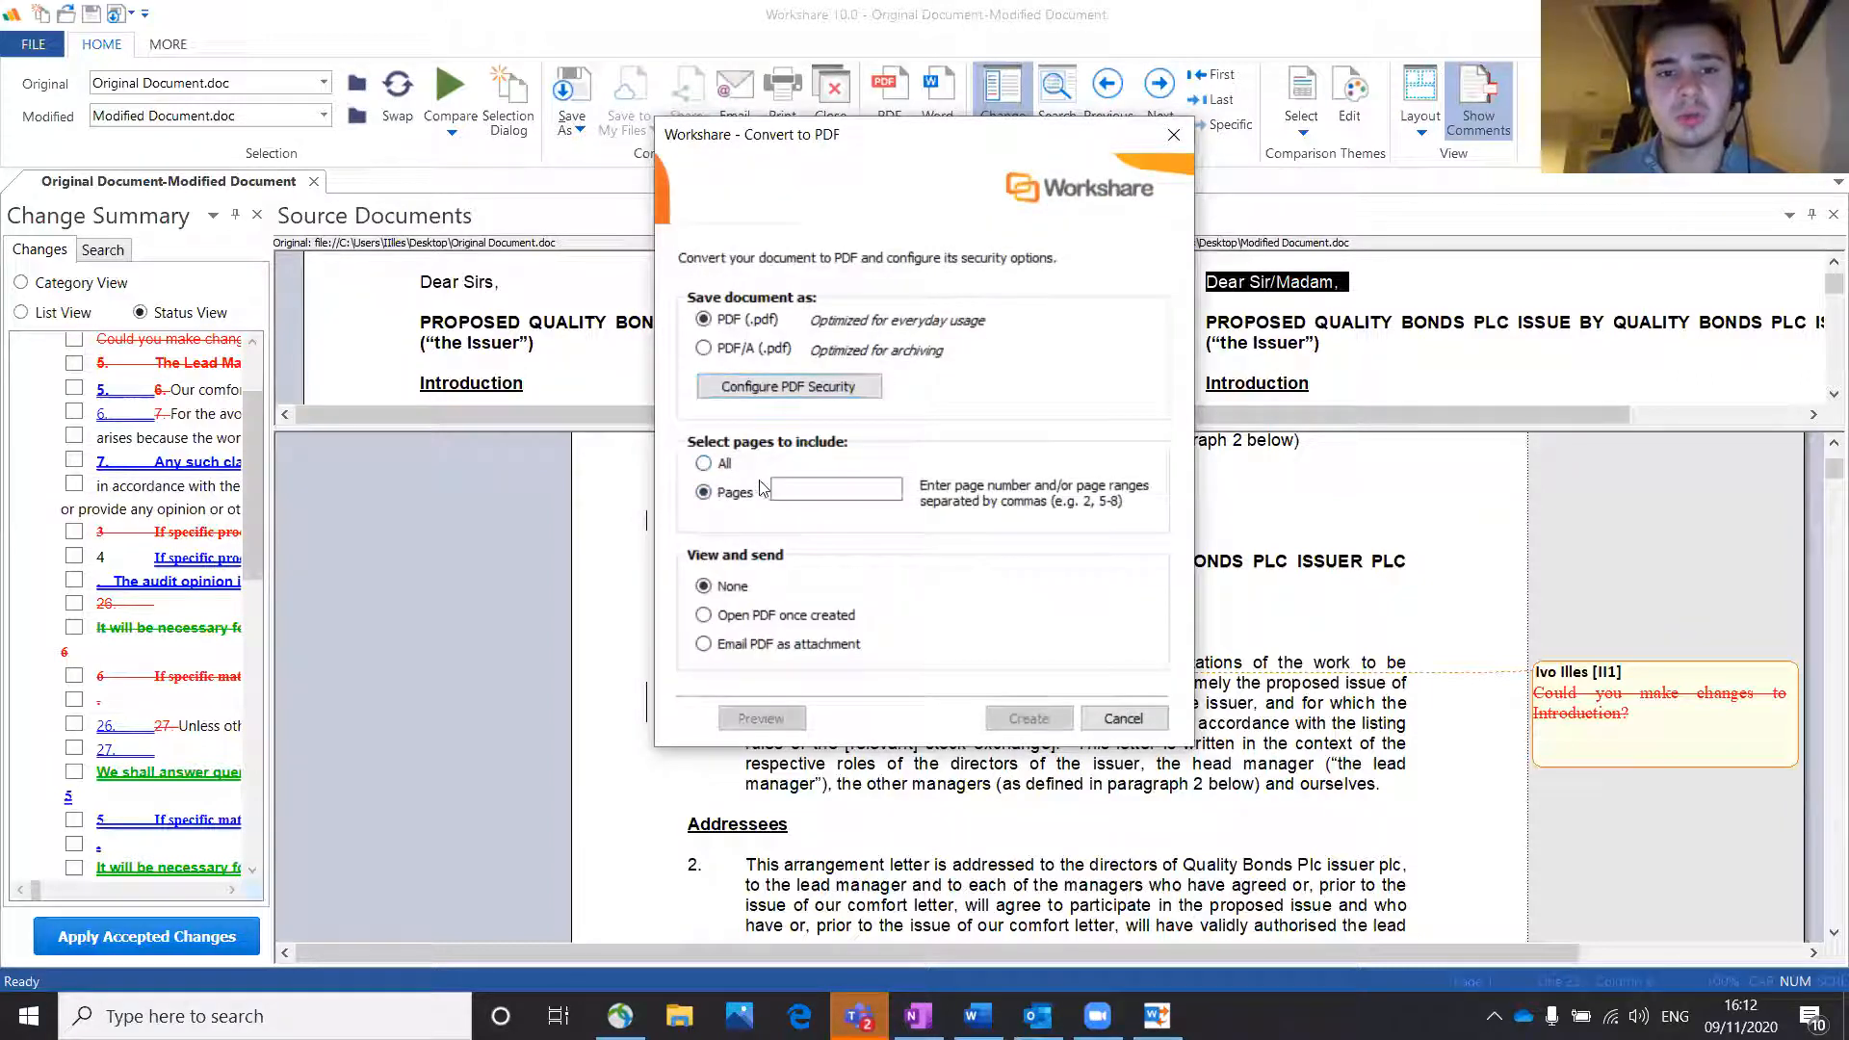
pyautogui.click(822, 489)
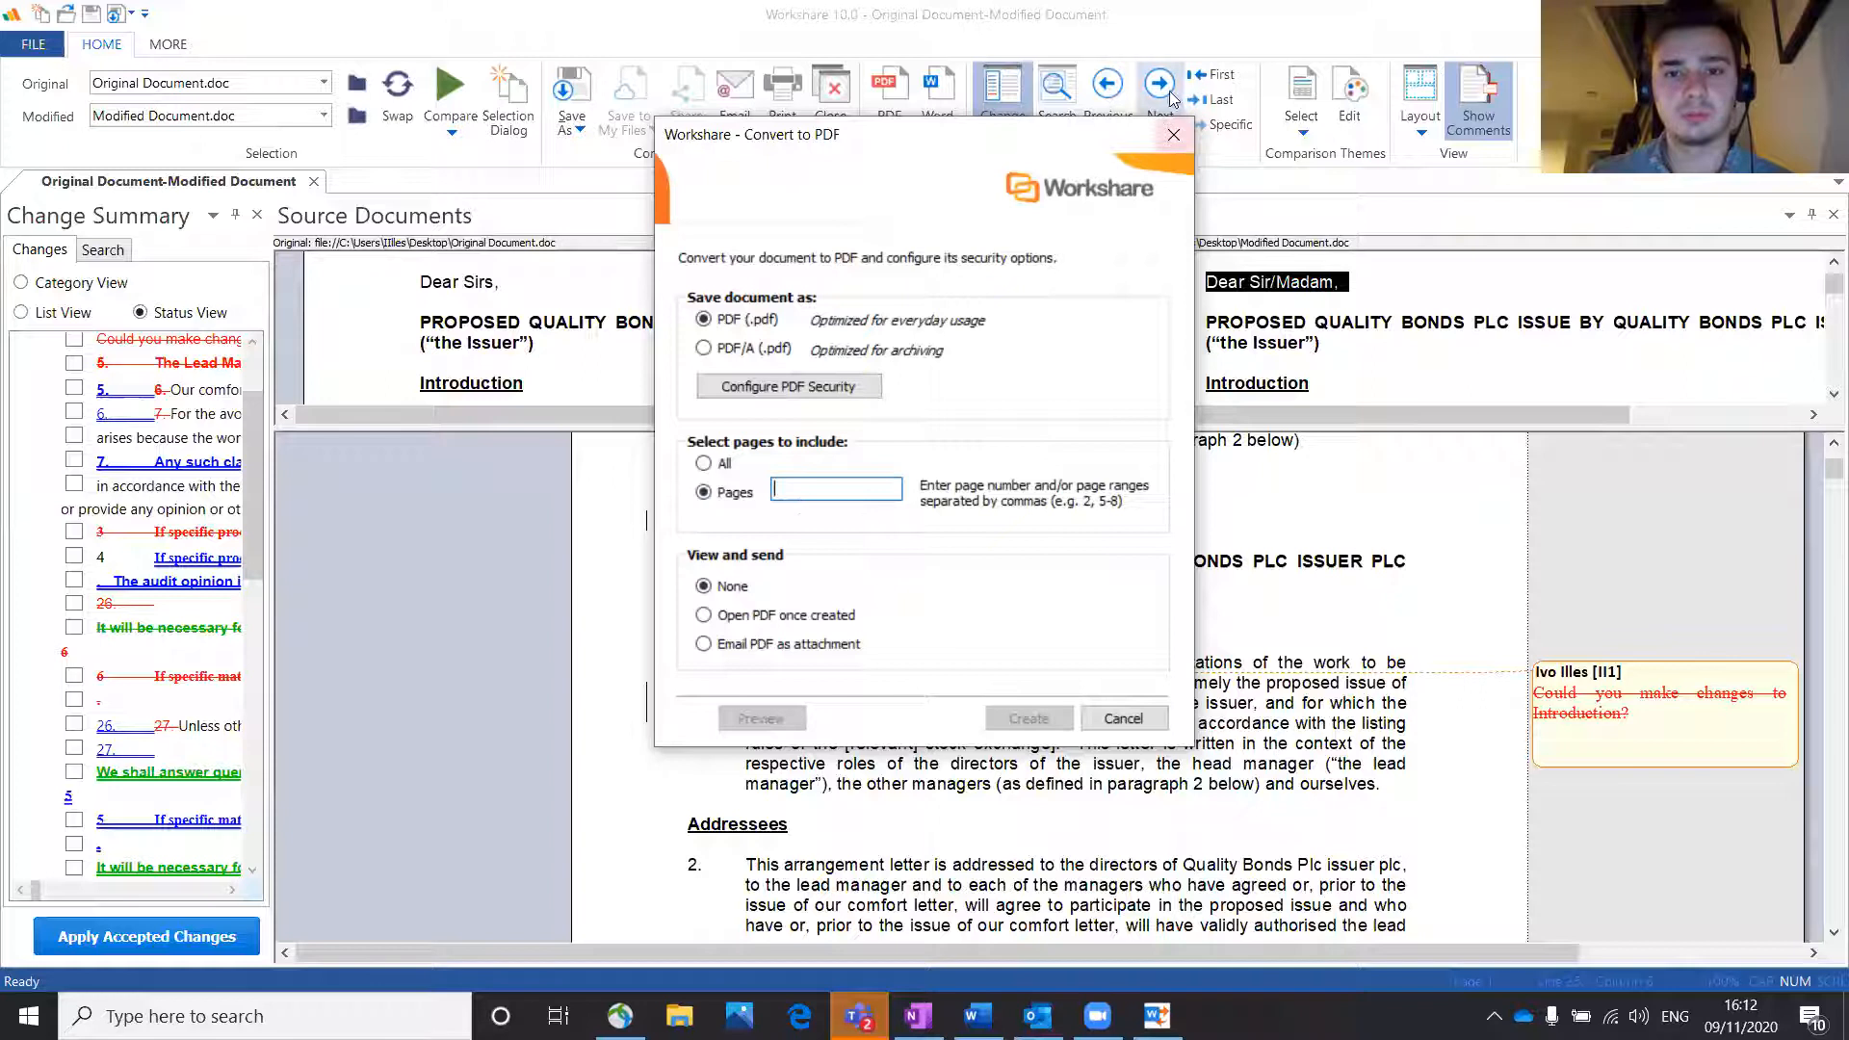
pyautogui.click(1169, 133)
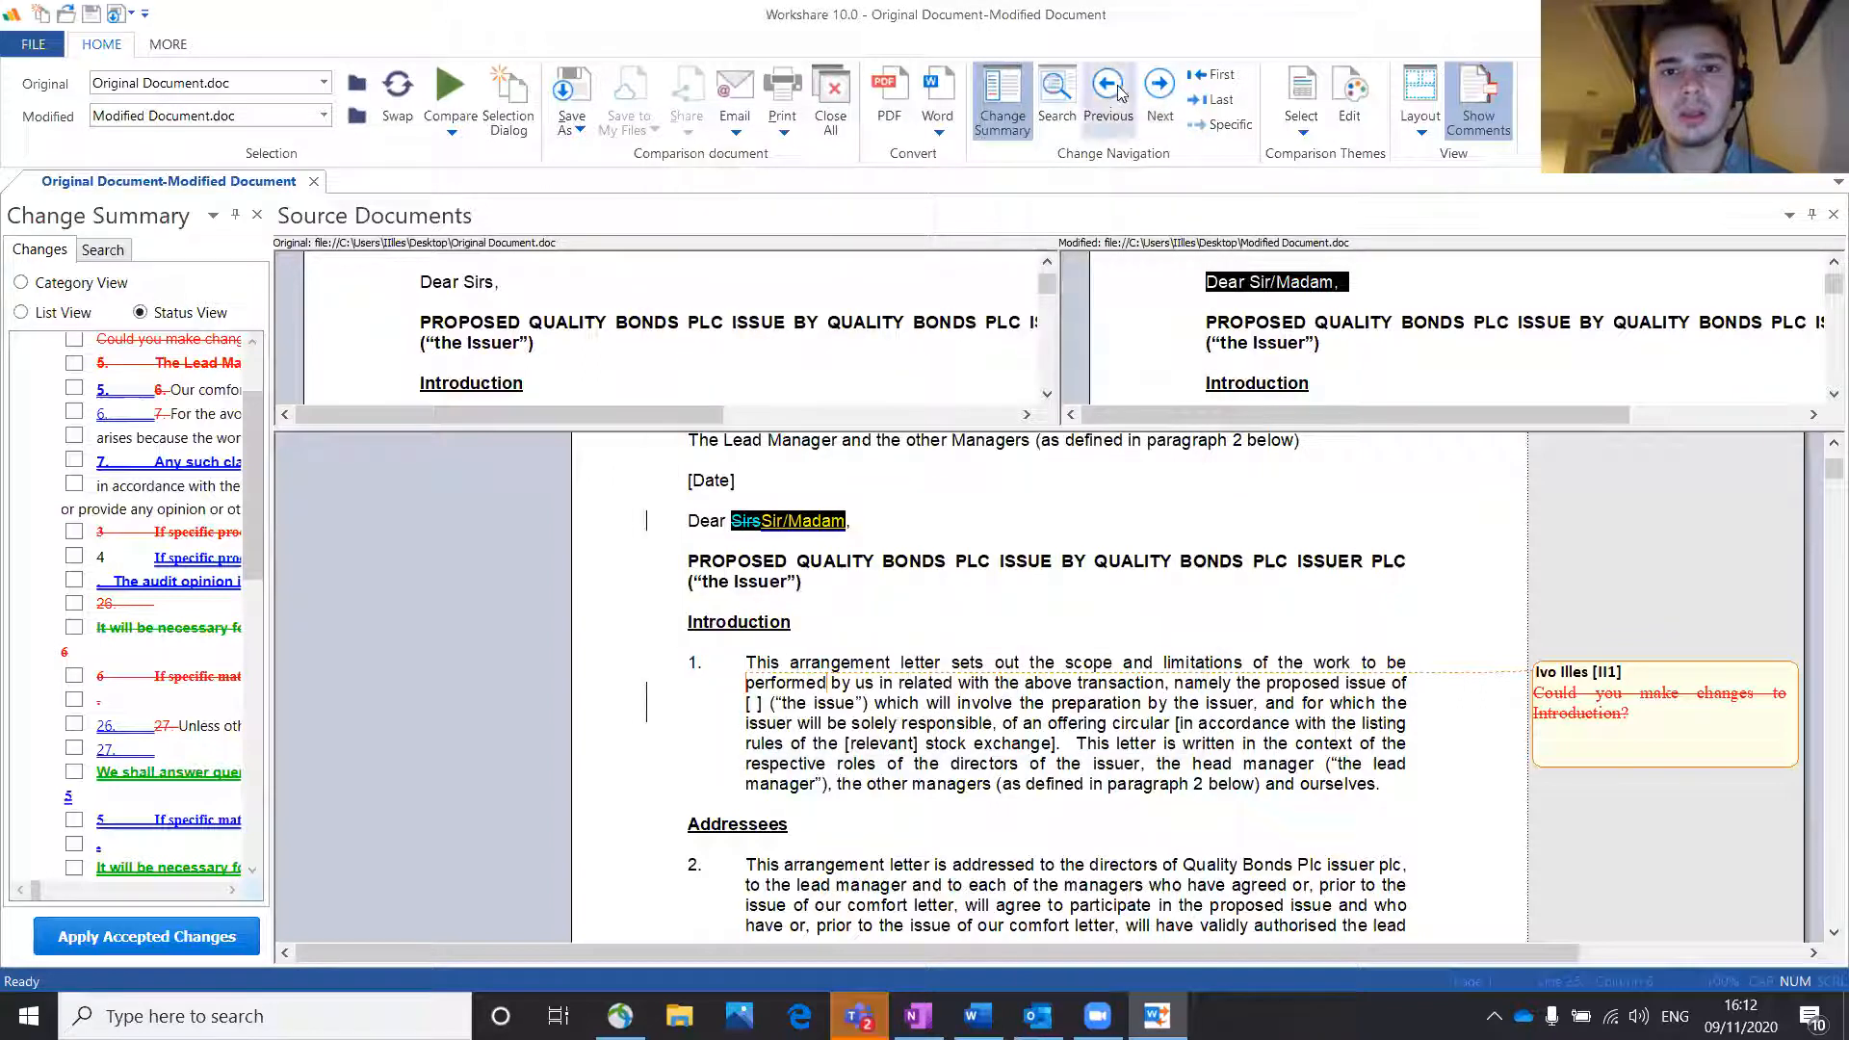
# Step: Hide the Change Summary and show it again
pyautogui.click(999, 129)
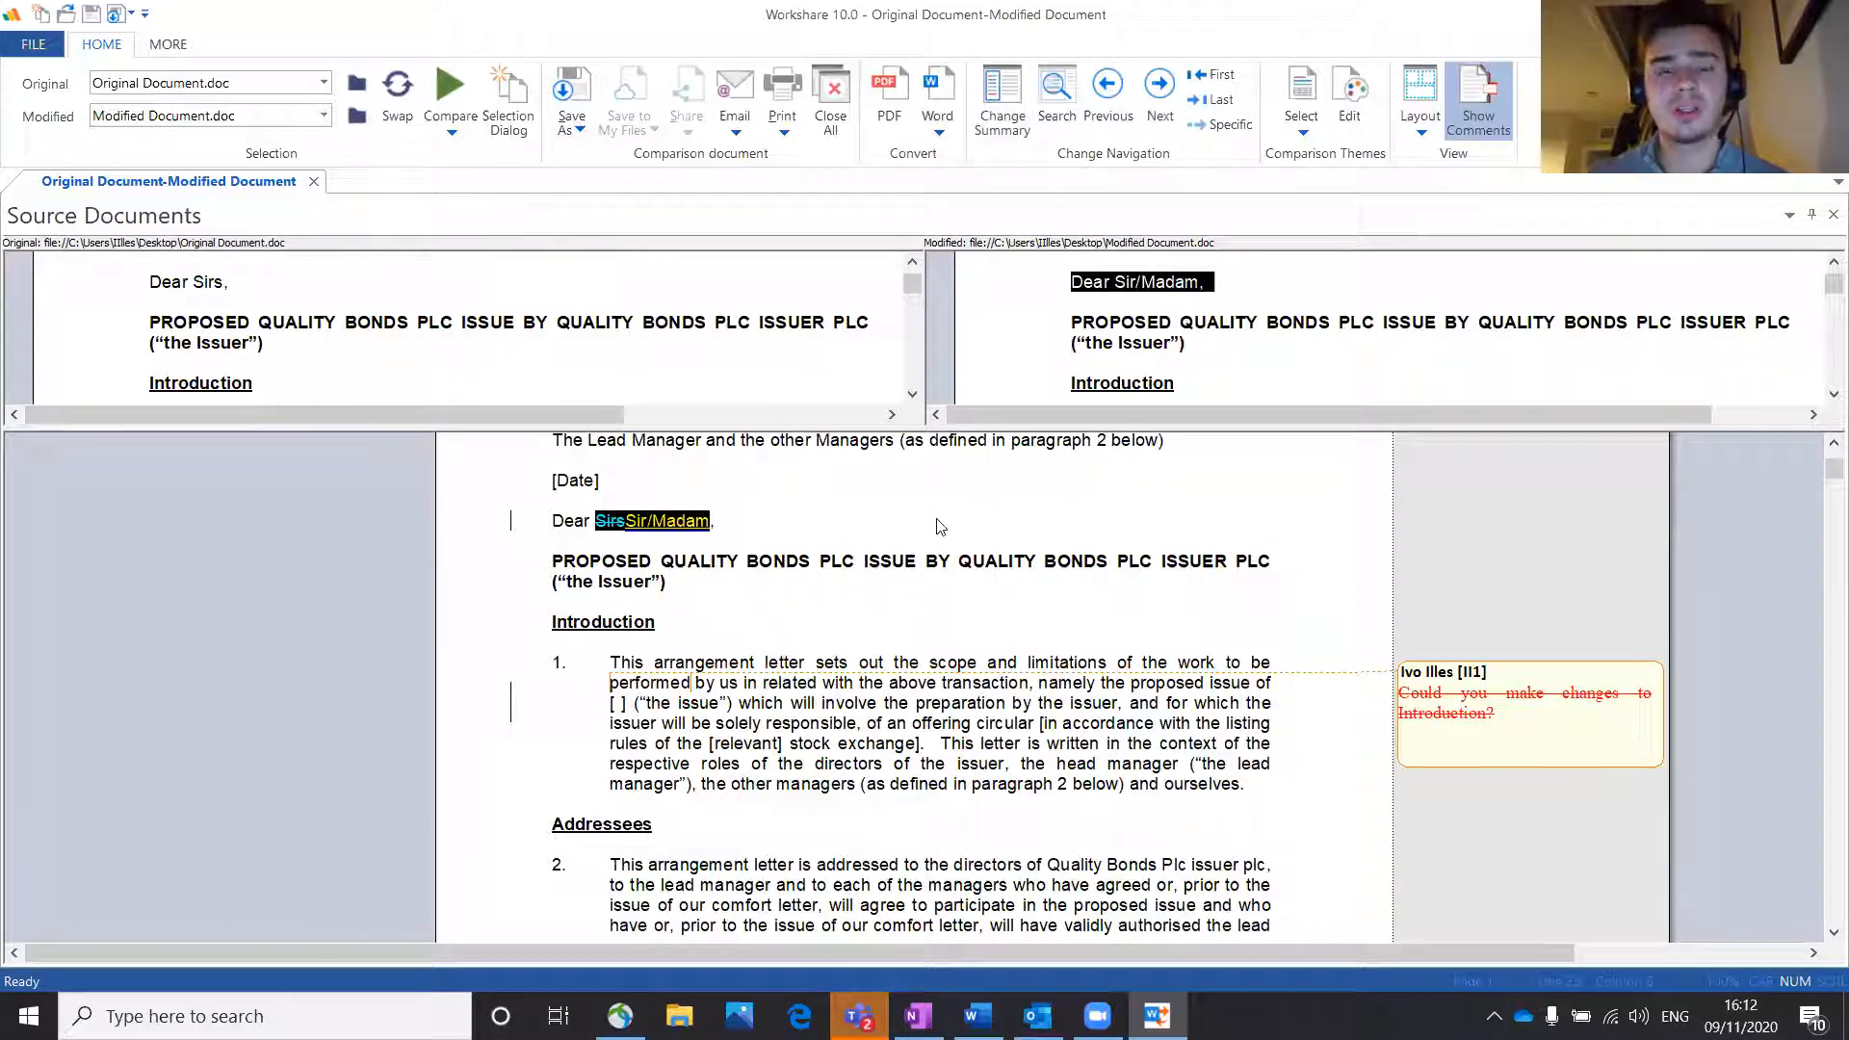
pyautogui.click(998, 122)
pyautogui.click(998, 122)
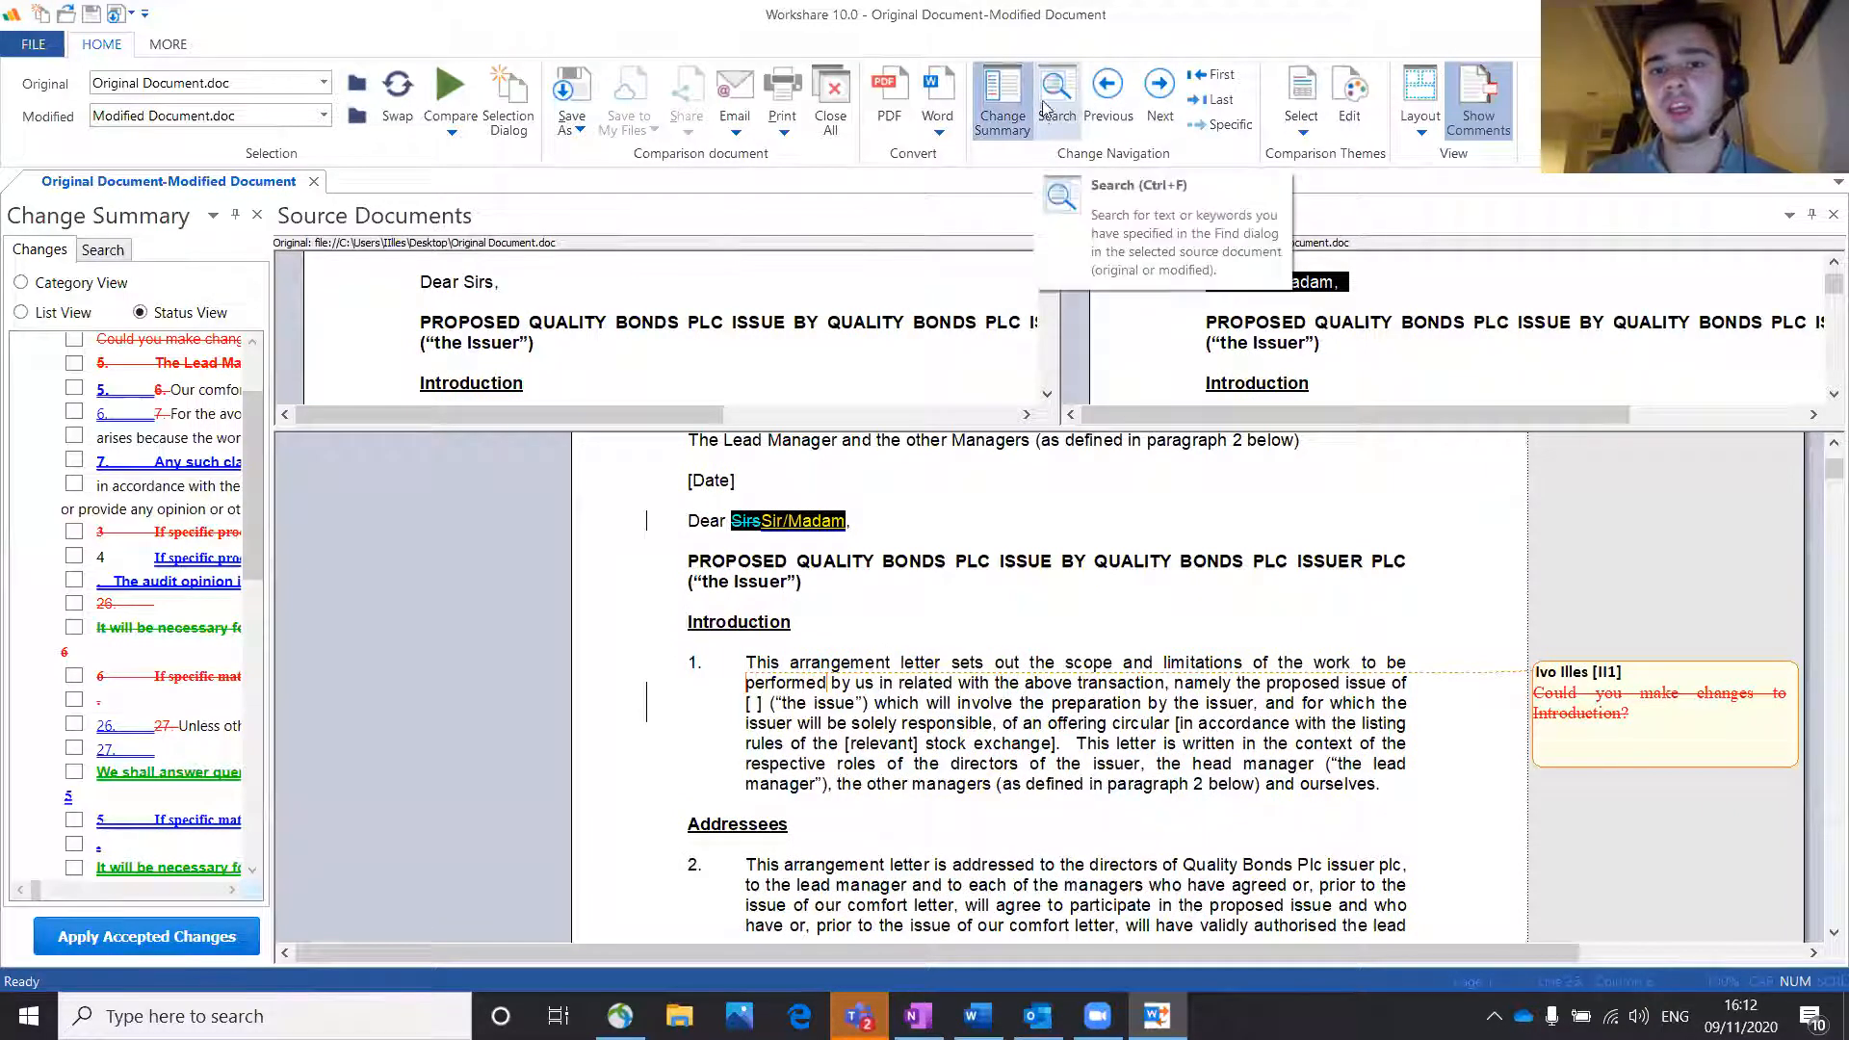
# Step: Step forward and back through the changes in the redline, ending at the last change
pyautogui.click(1161, 103)
pyautogui.click(1160, 103)
pyautogui.click(1160, 103)
pyautogui.click(1110, 107)
pyautogui.click(1113, 111)
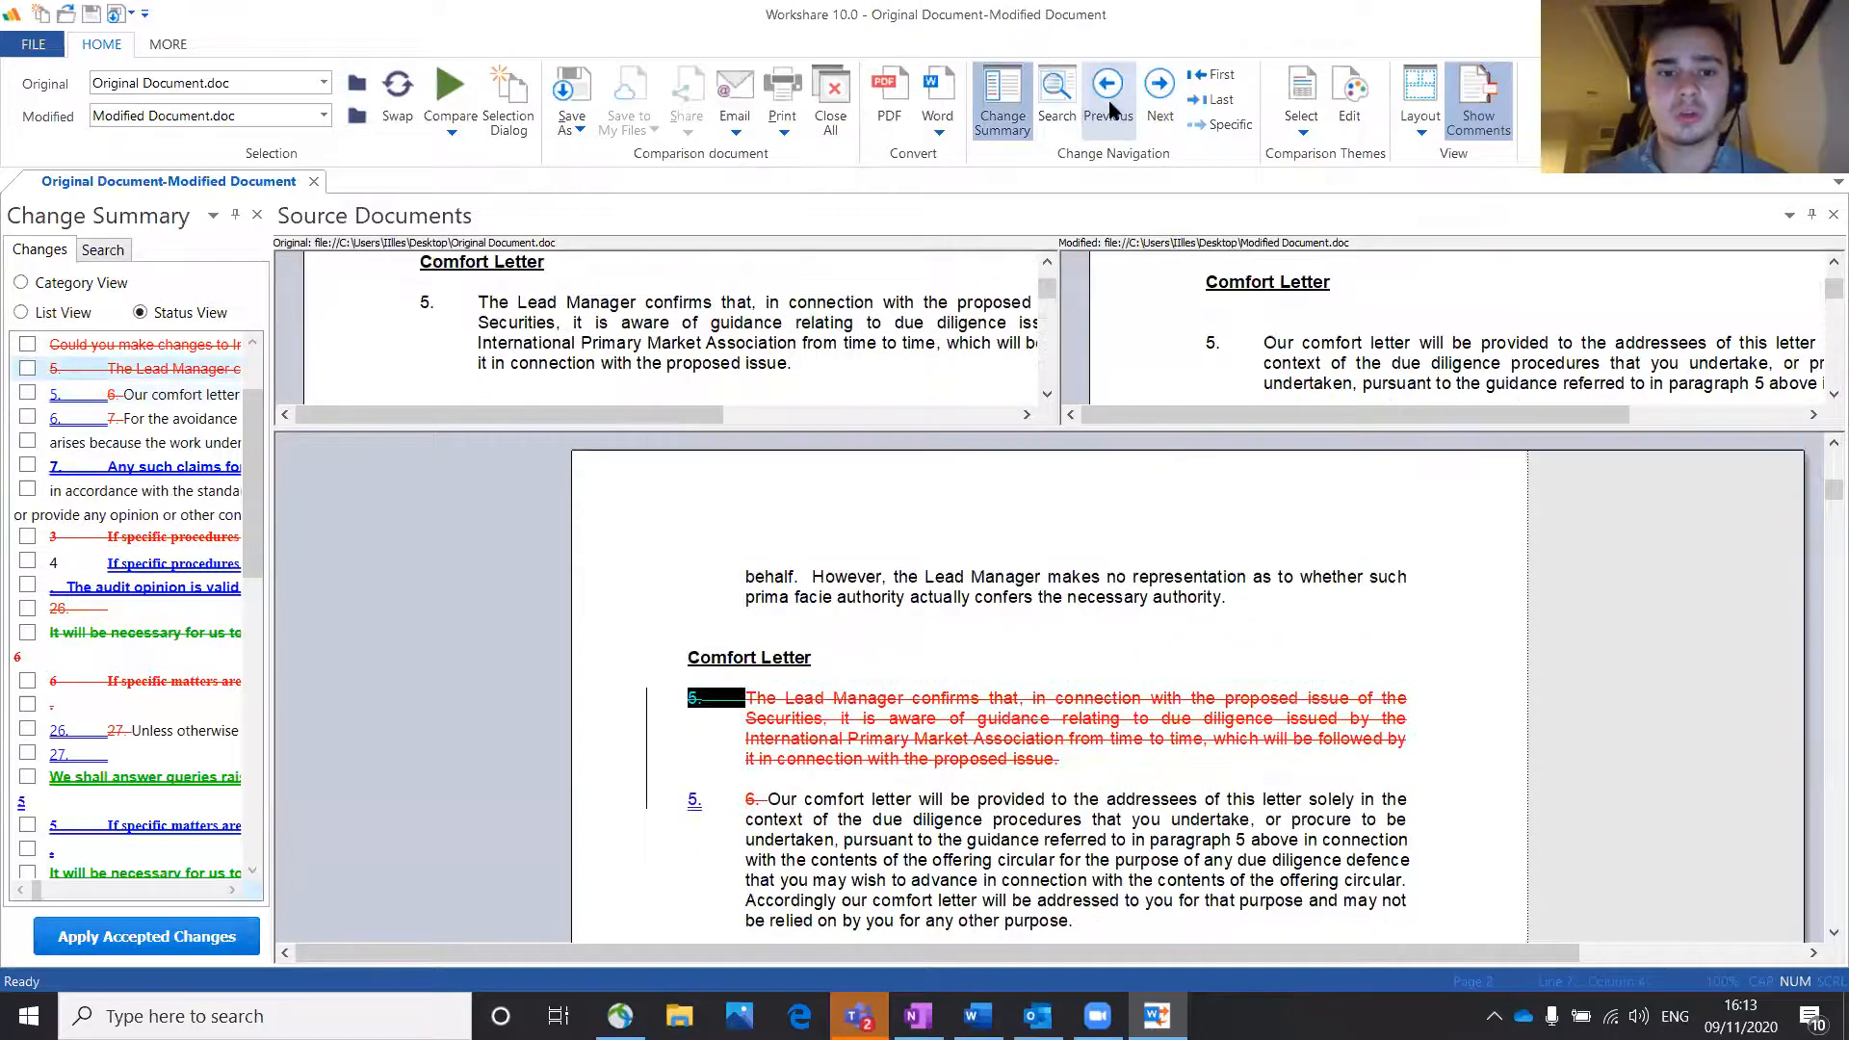
pyautogui.click(1110, 108)
pyautogui.click(1110, 107)
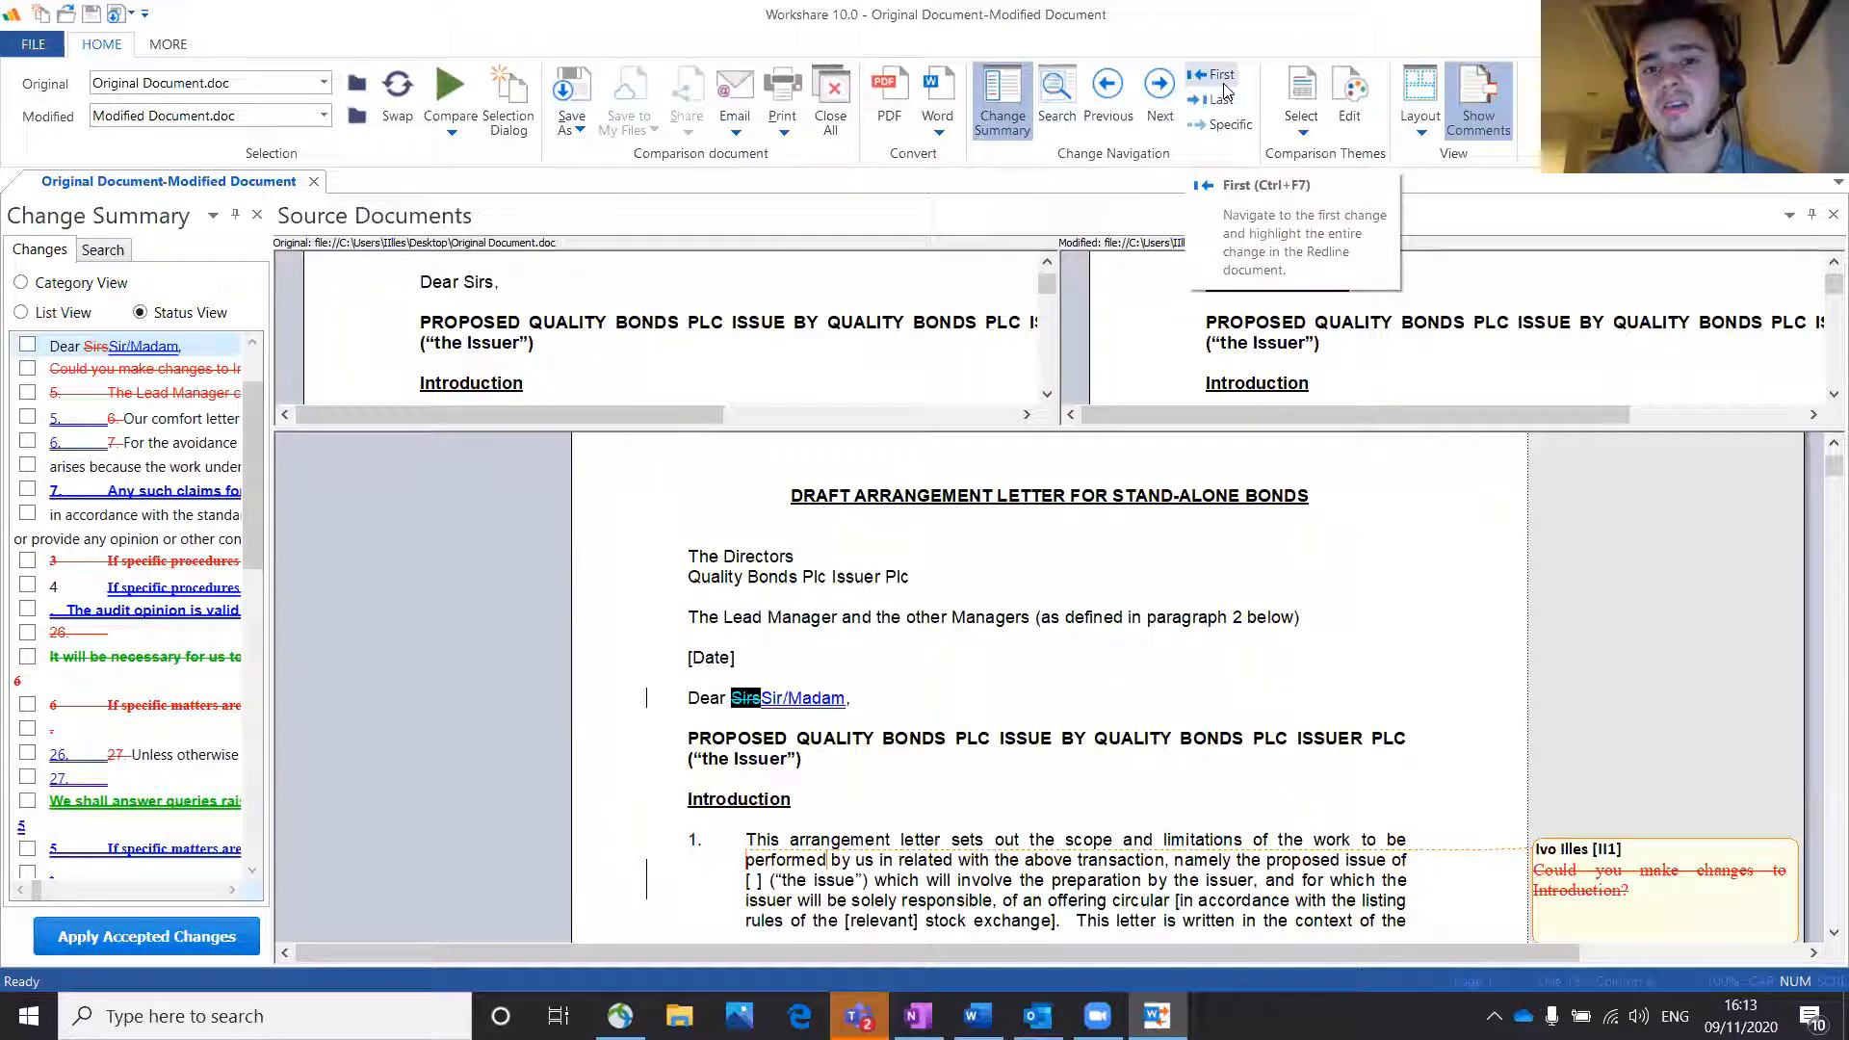
pyautogui.click(1221, 100)
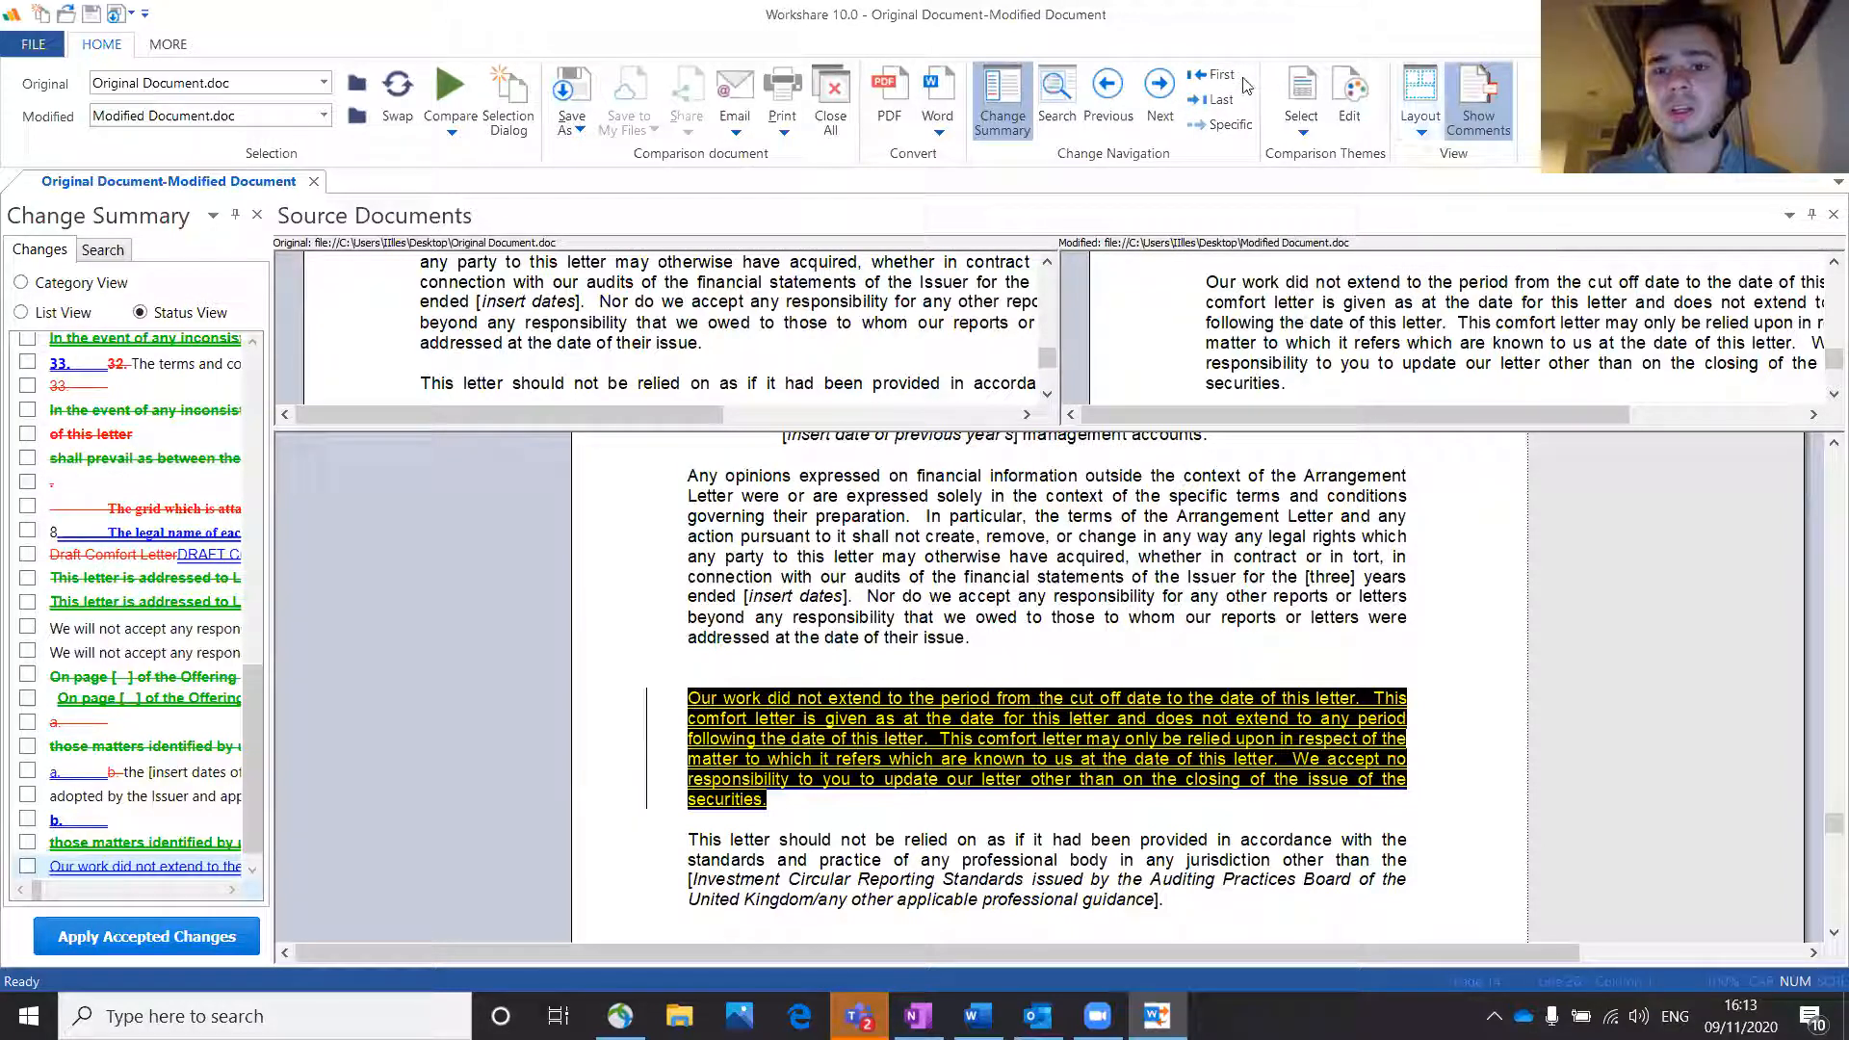
# Step: Look over the comparison themes and edit the Standard rendering set to ignore text boxes and tables
pyautogui.click(1301, 117)
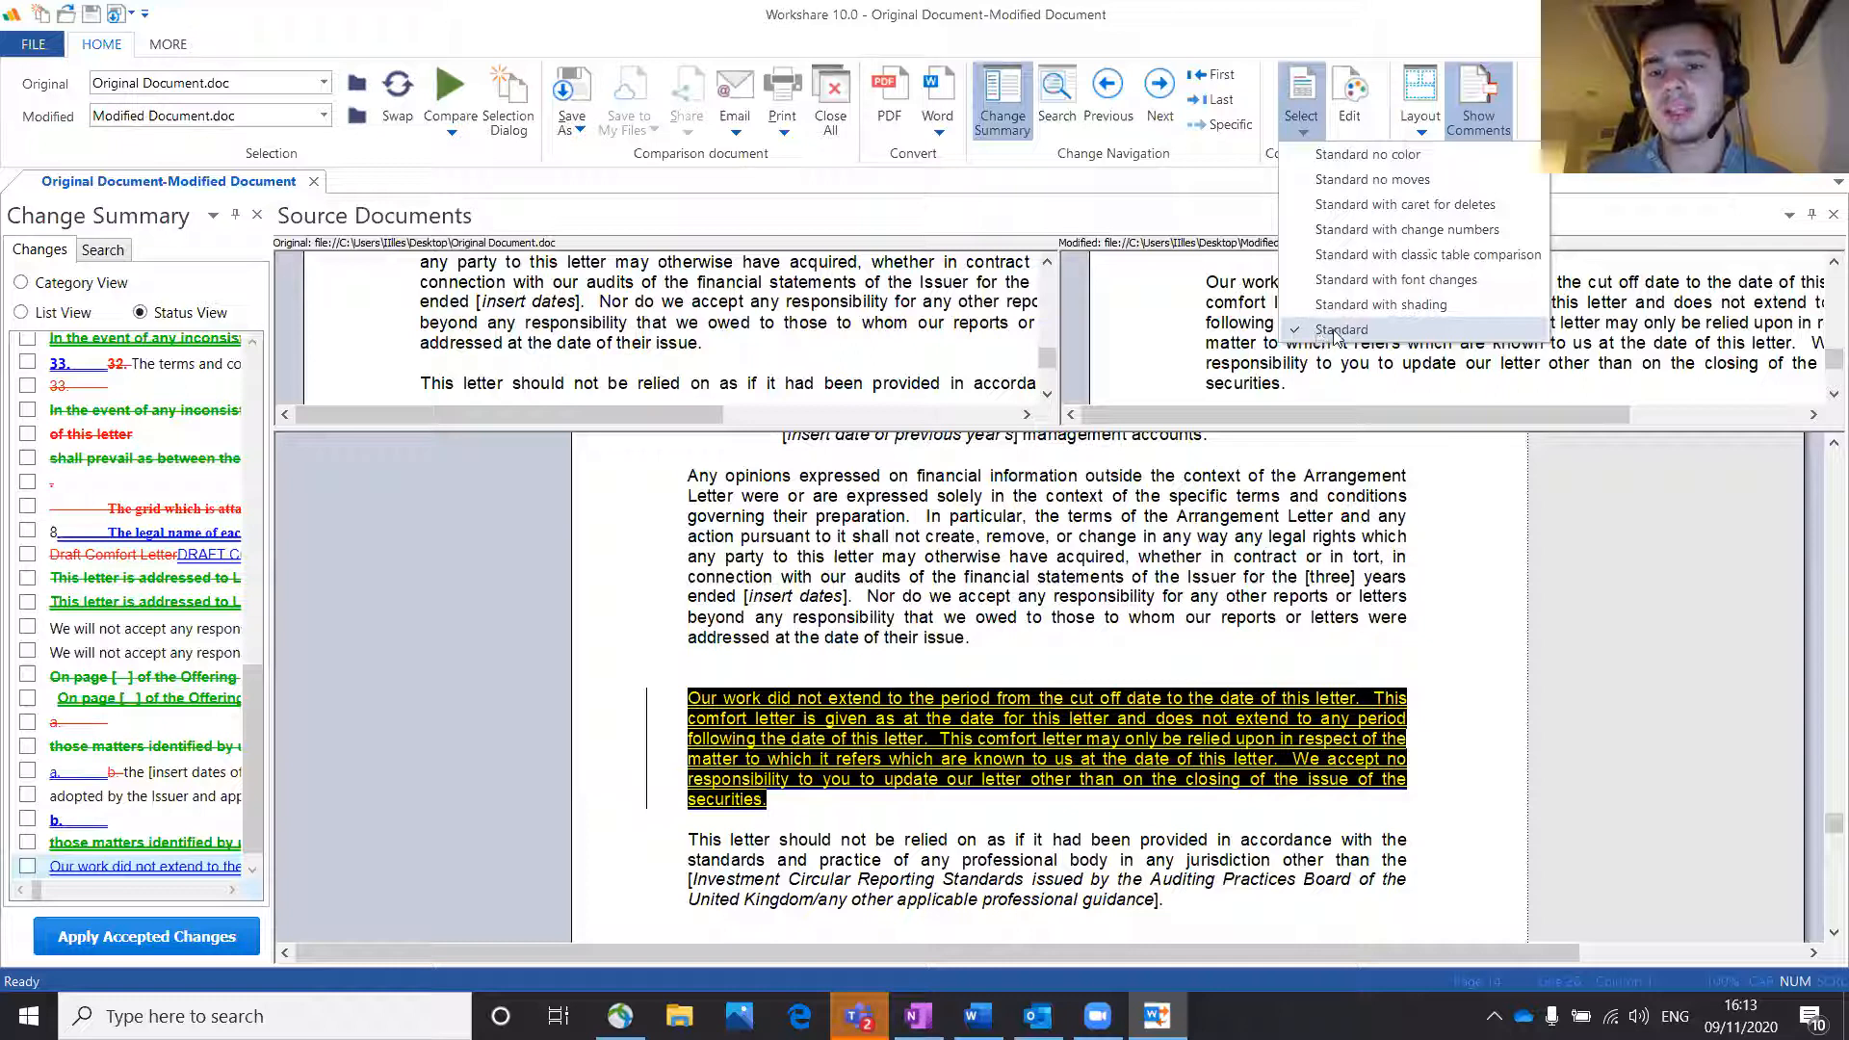
pyautogui.click(1359, 29)
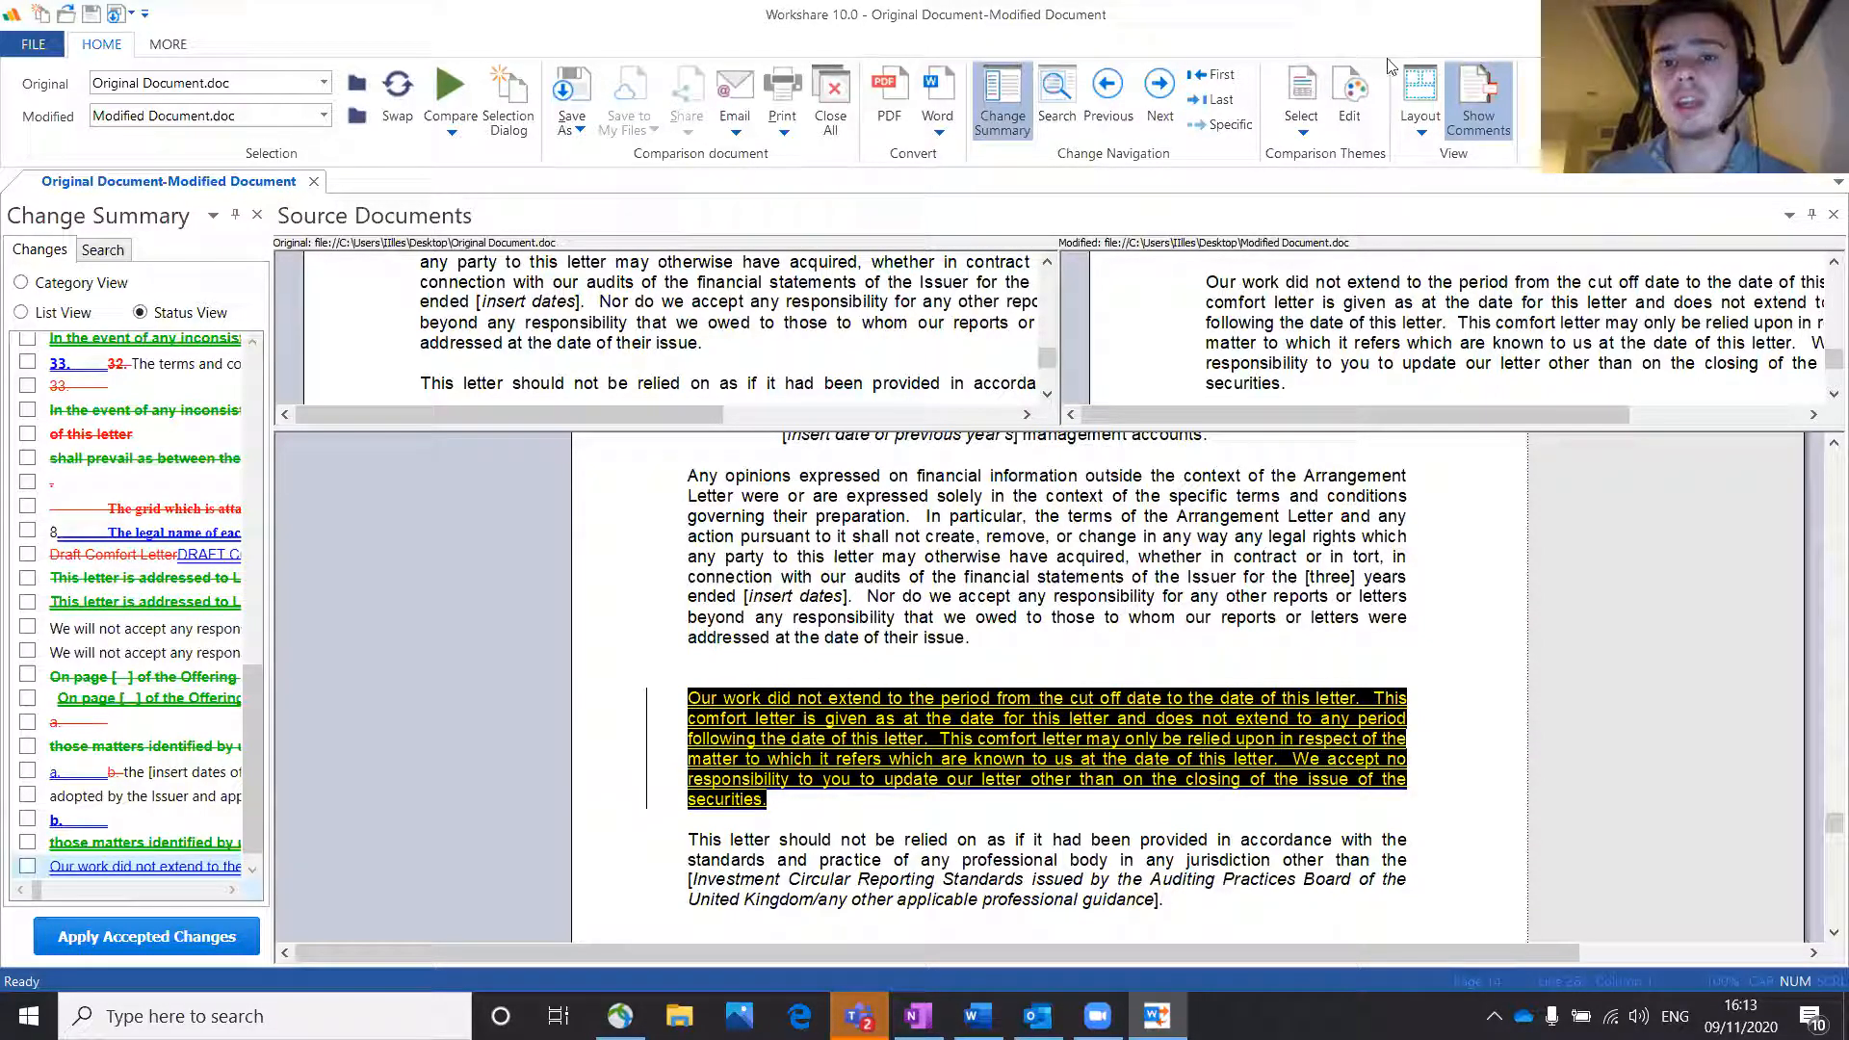
pyautogui.click(1347, 103)
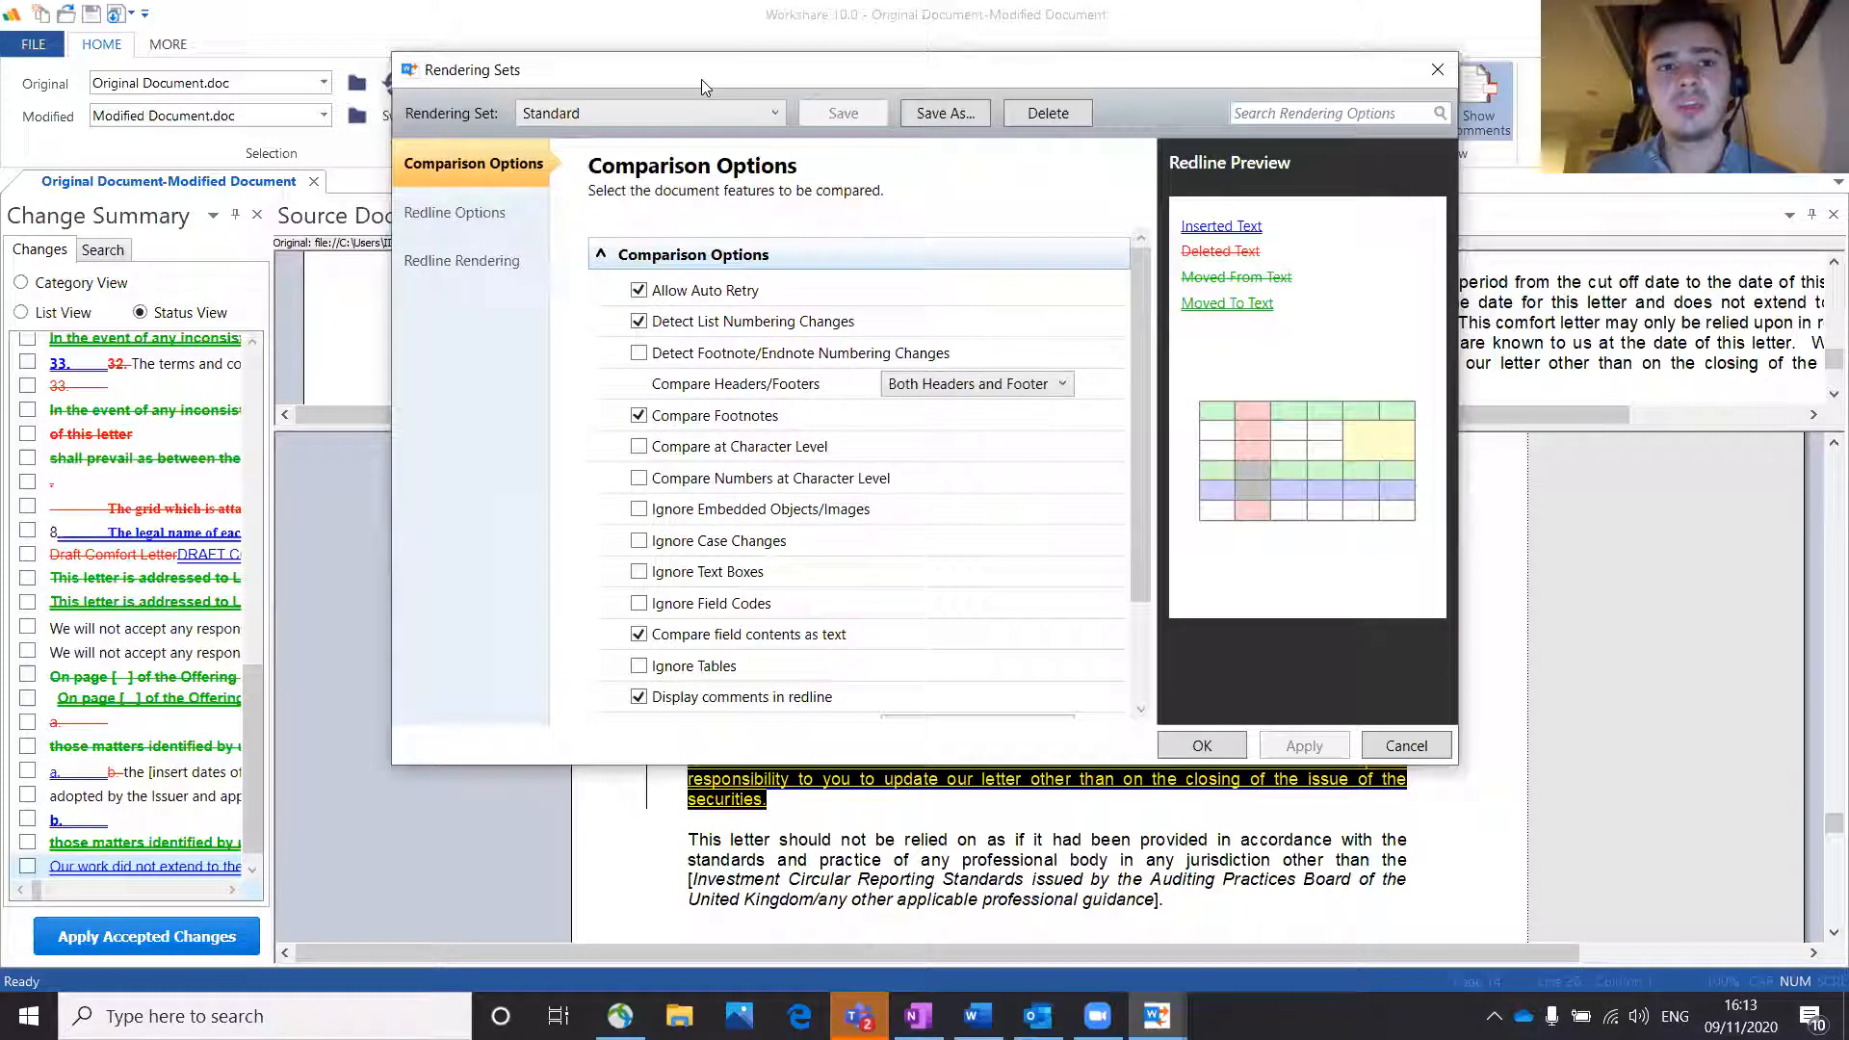
pyautogui.moveTo(701, 79); pyautogui.dragTo(697, 107)
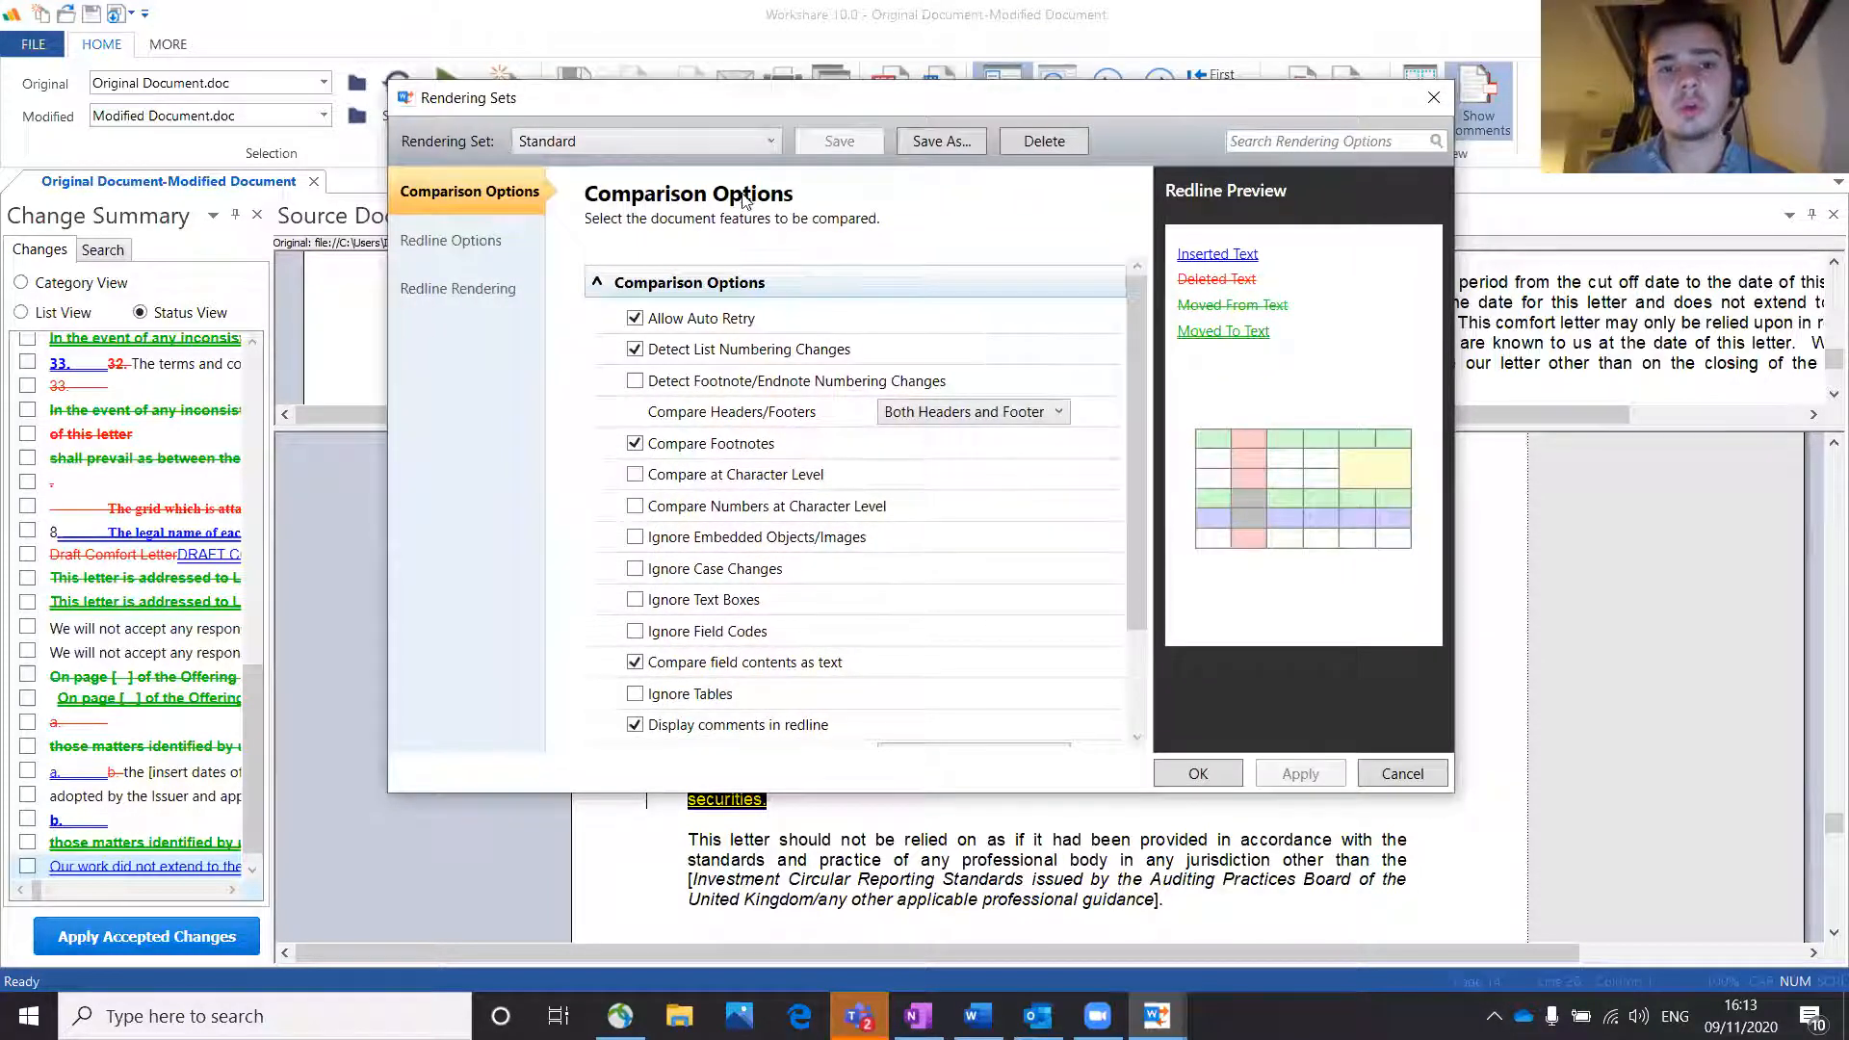
pyautogui.scroll(-2, 756, 493)
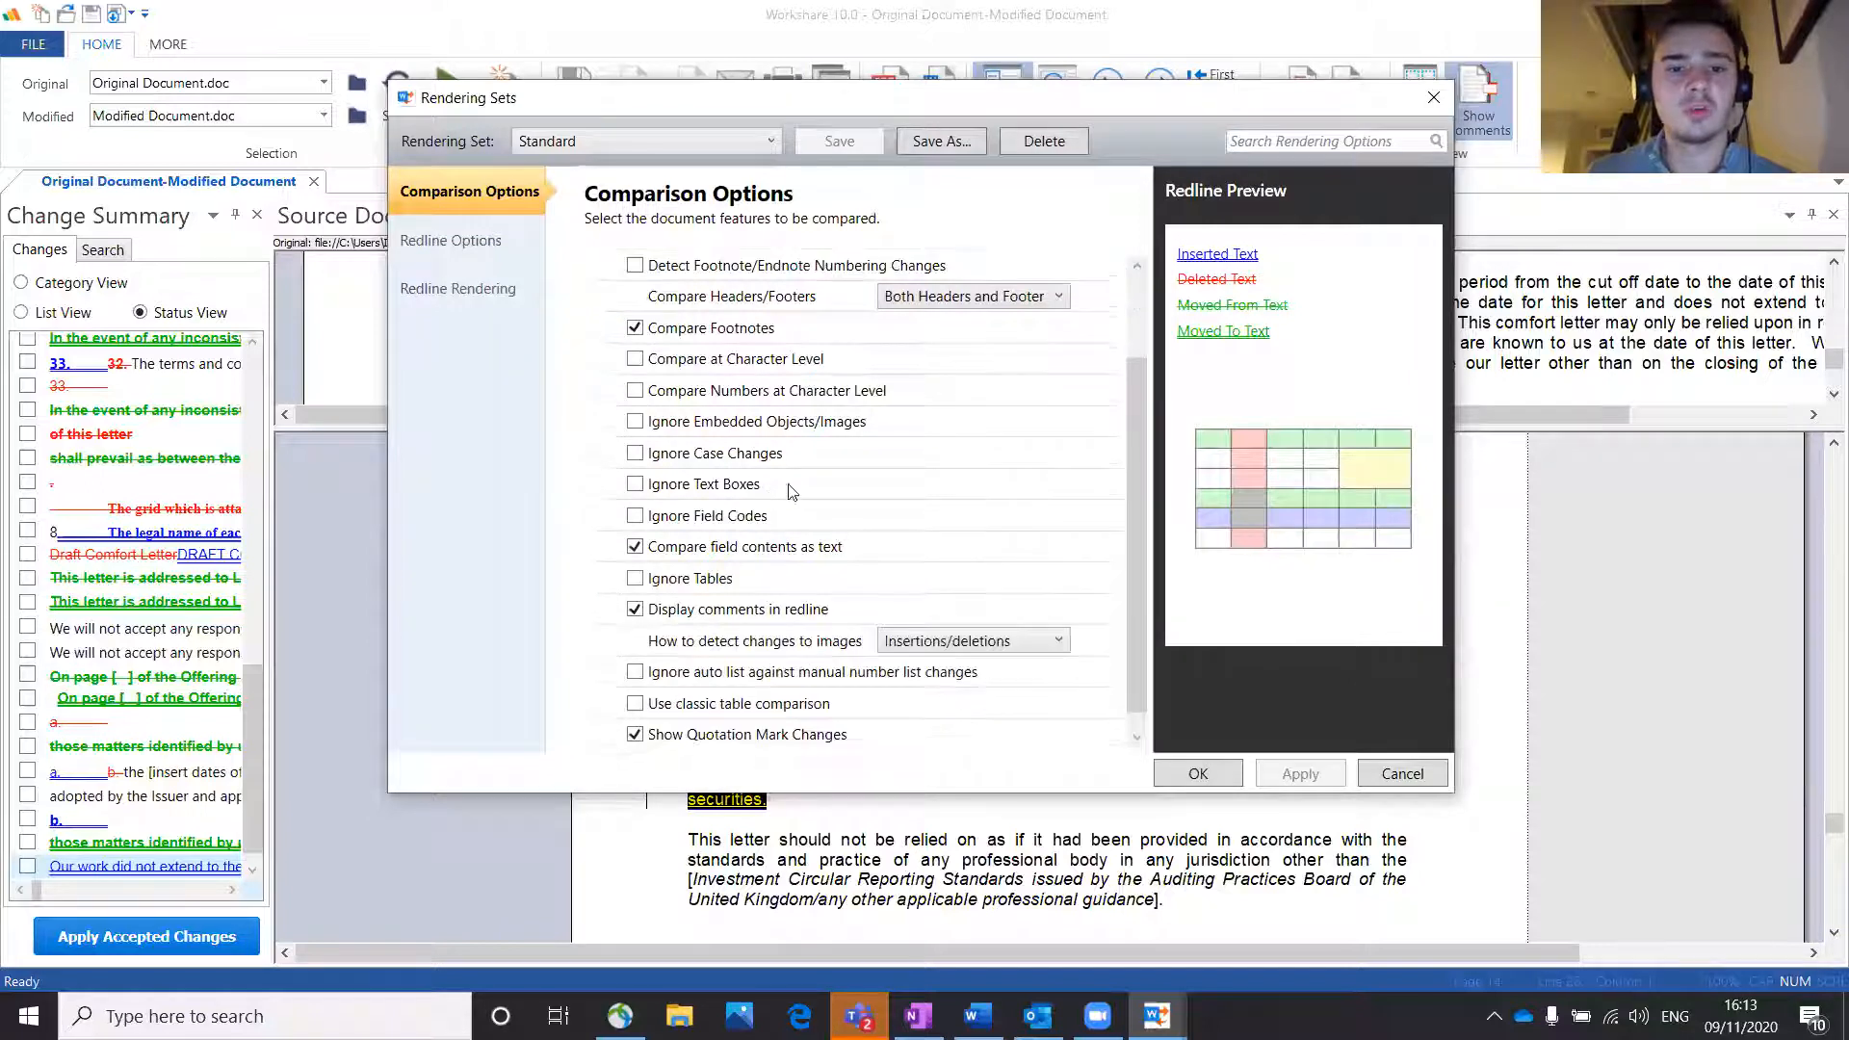
pyautogui.click(635, 486)
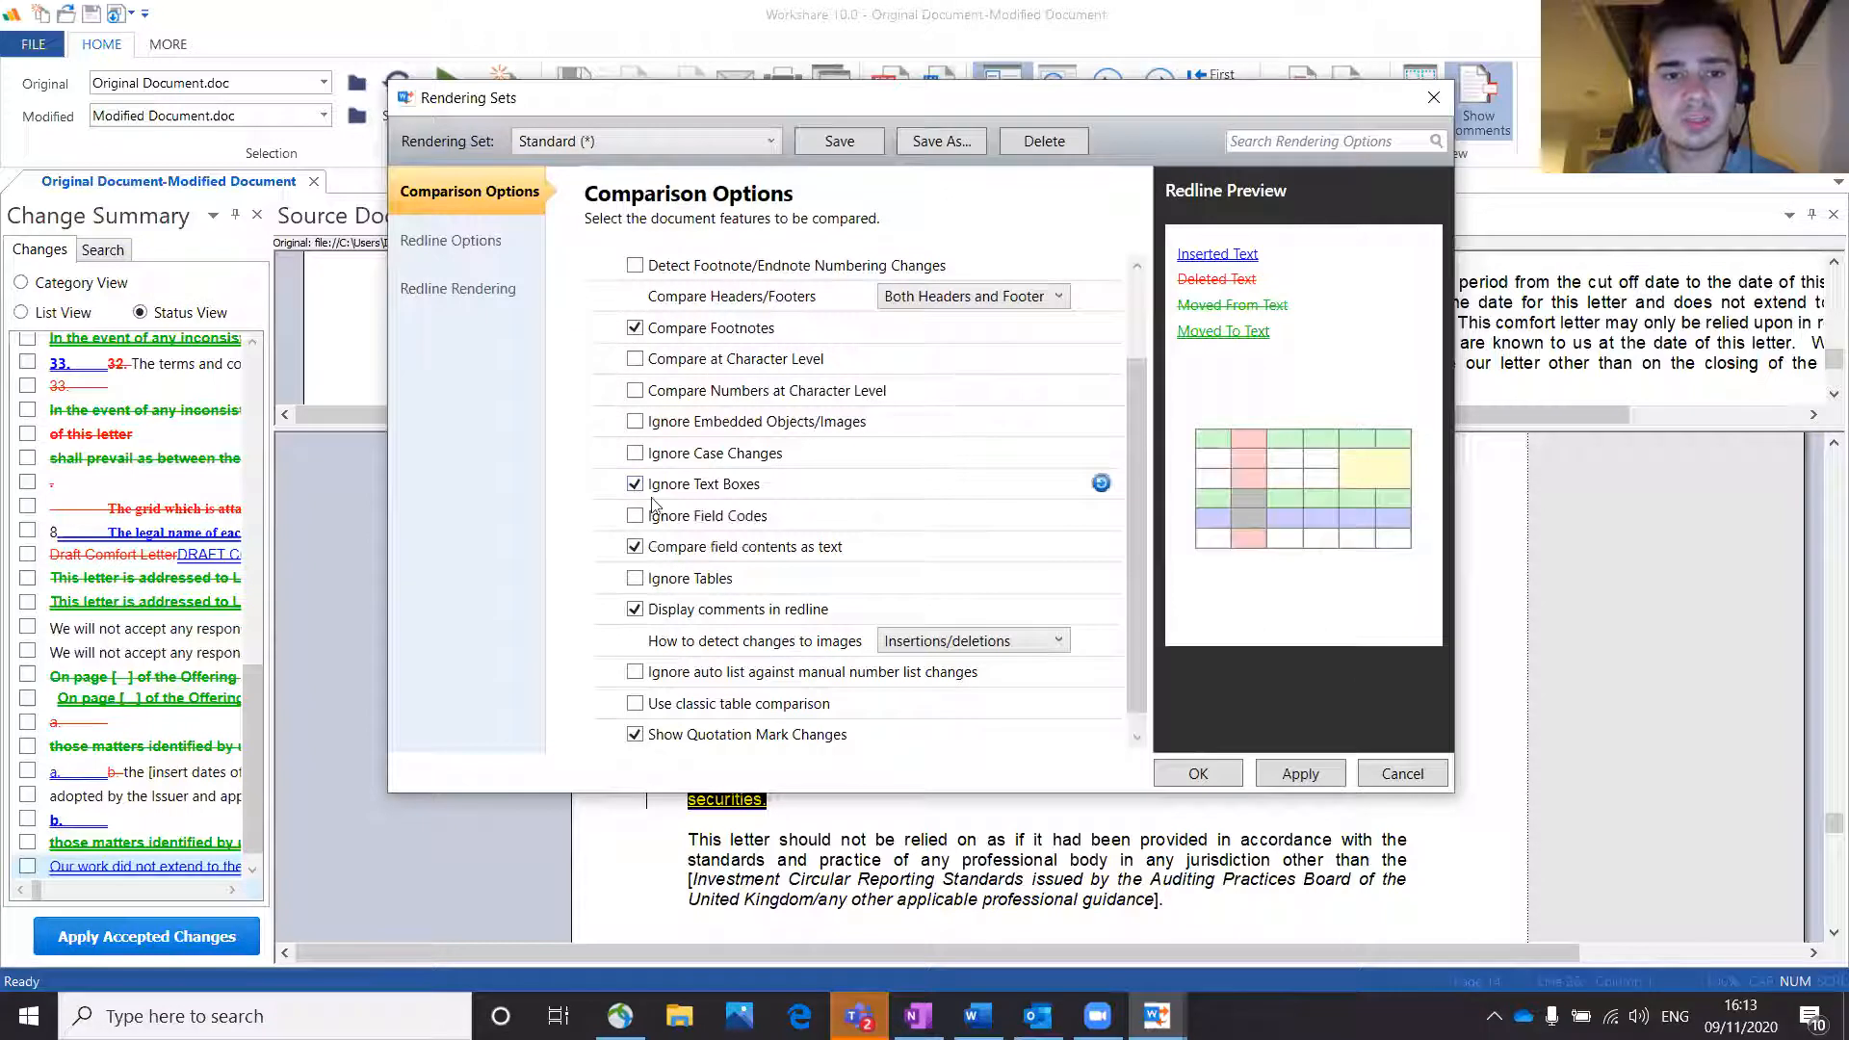
pyautogui.click(635, 578)
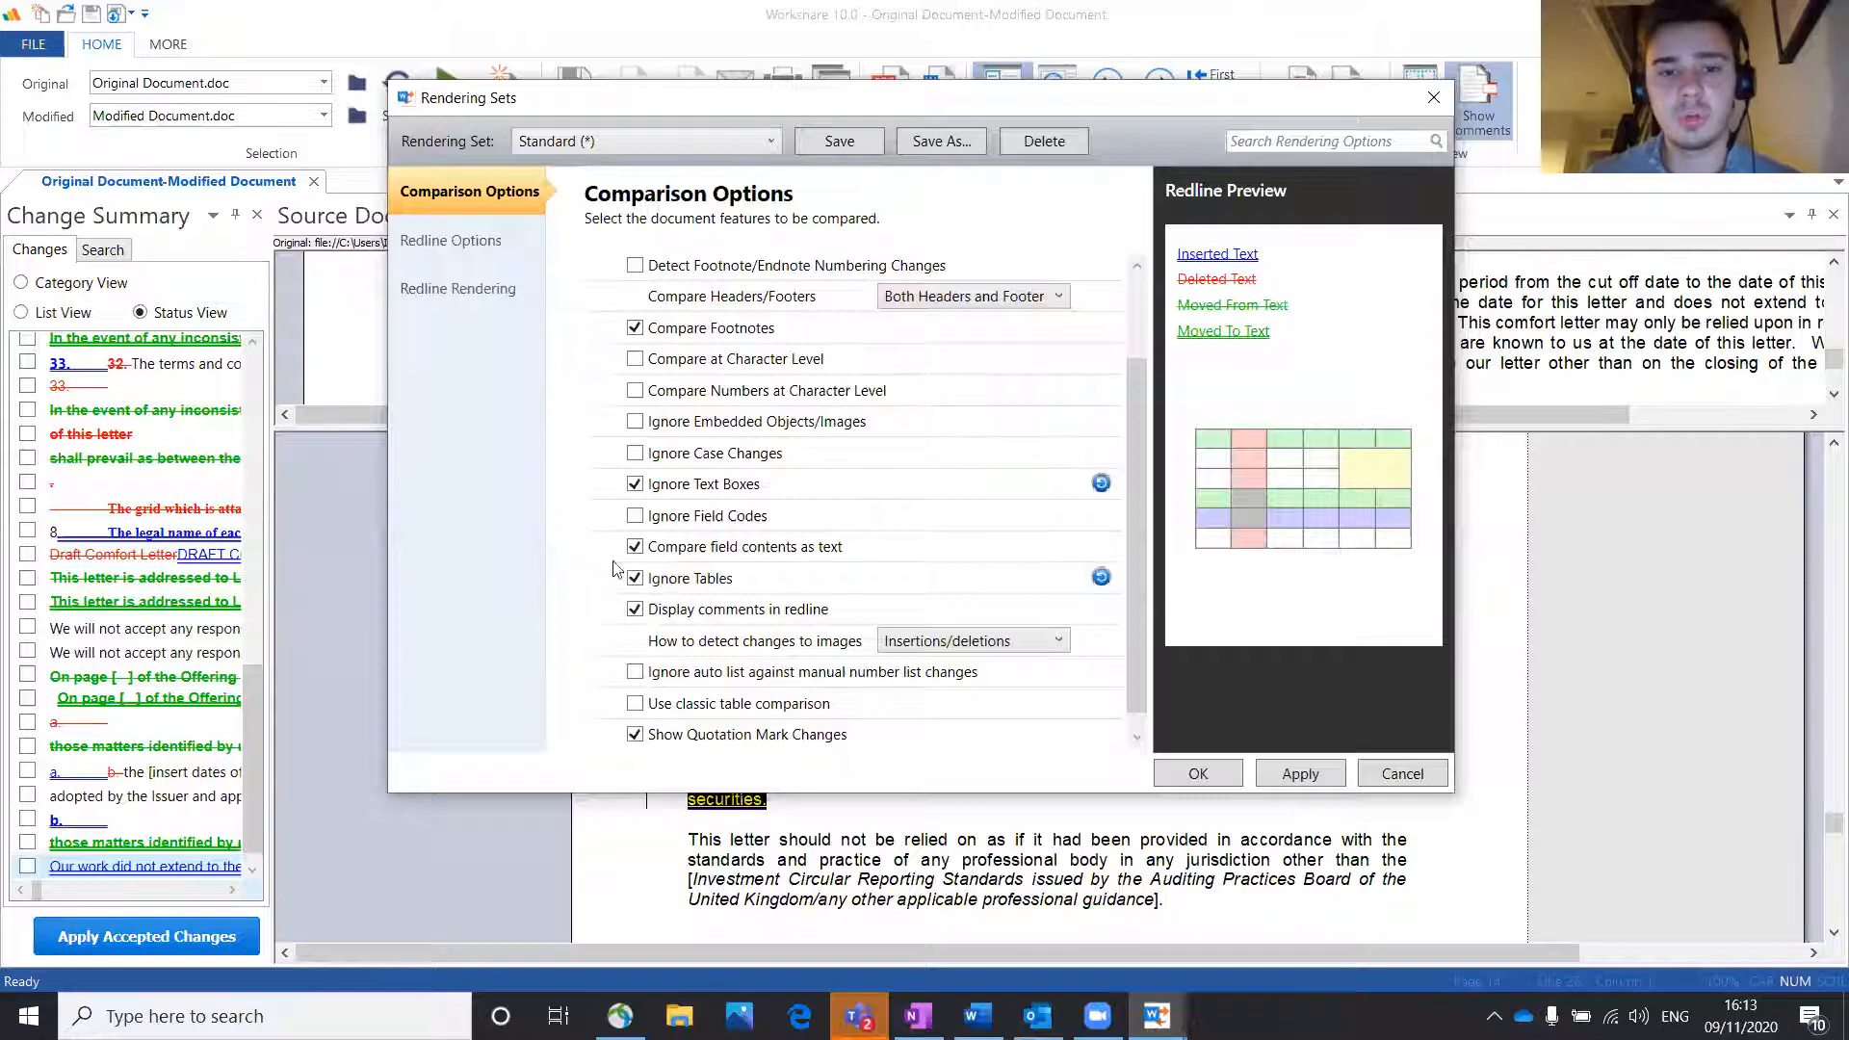
pyautogui.scroll(2, 834, 430)
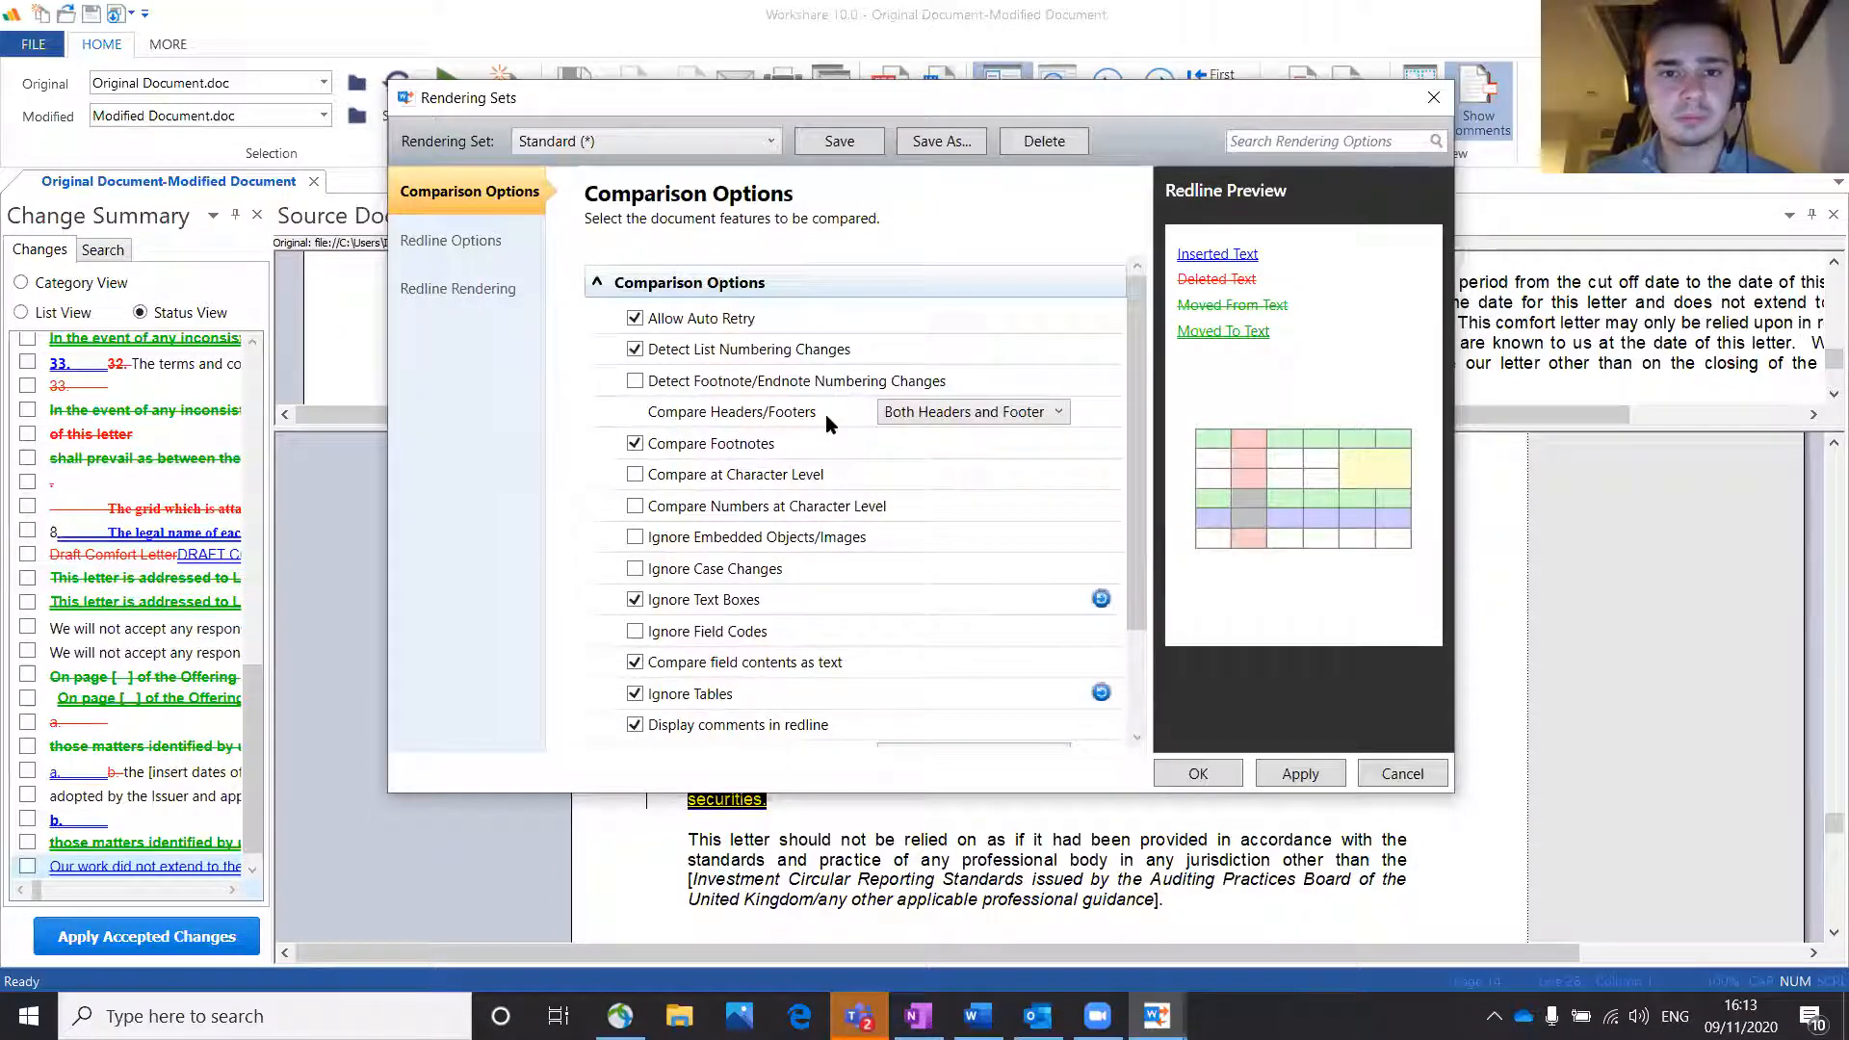
# Step: Set the redline statistics to Not included in the rendering set's redline options
pyautogui.click(455, 240)
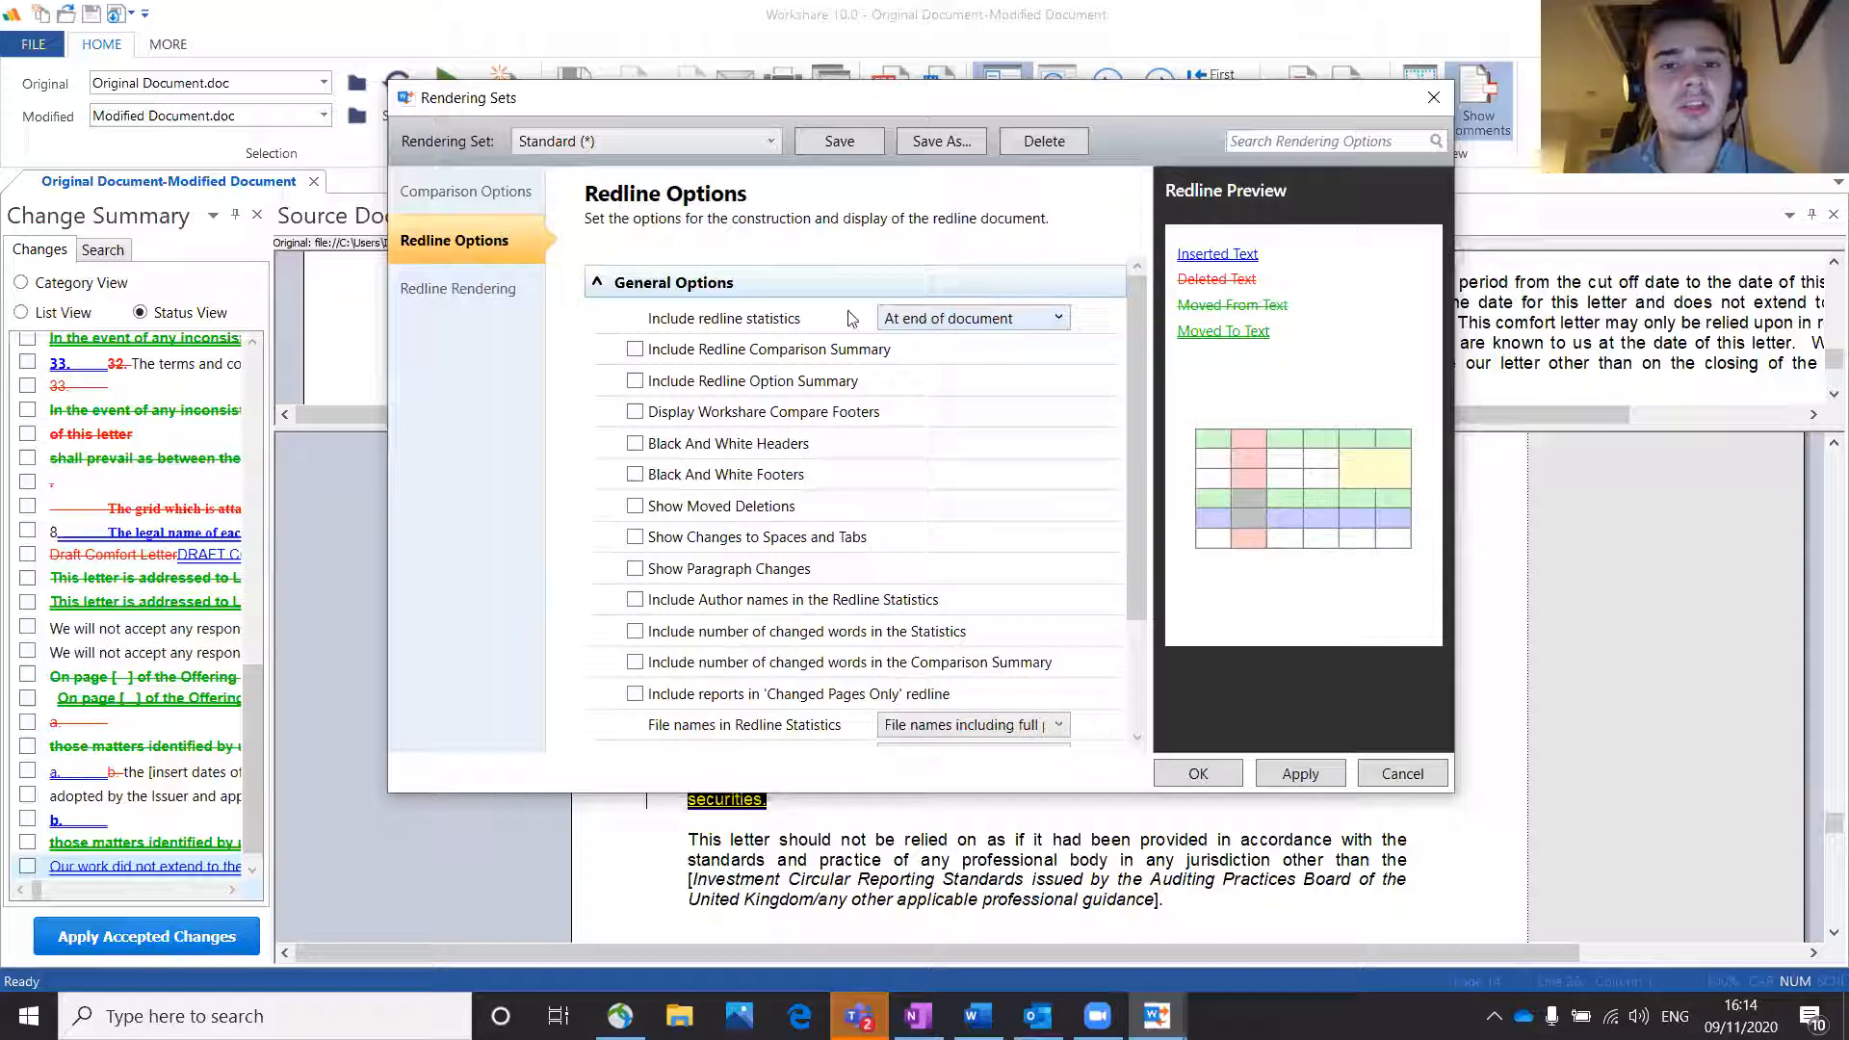
pyautogui.click(971, 319)
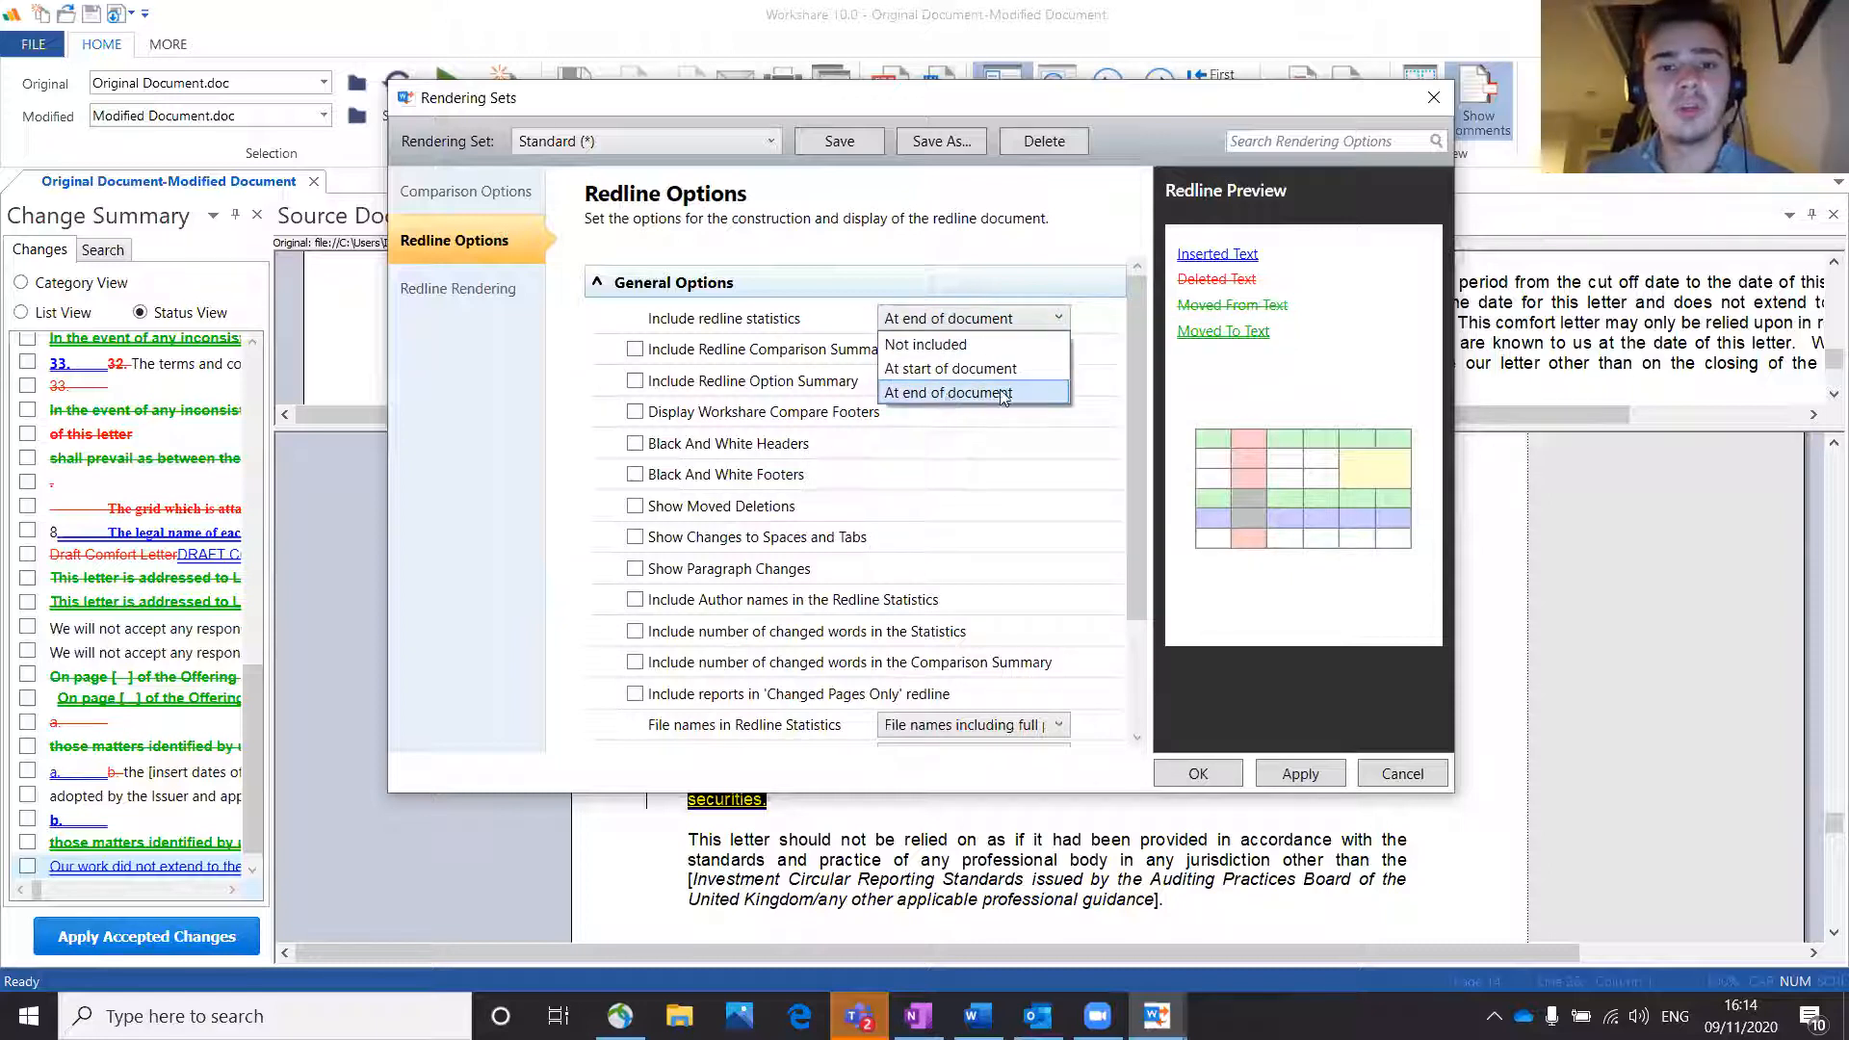
pyautogui.click(950, 347)
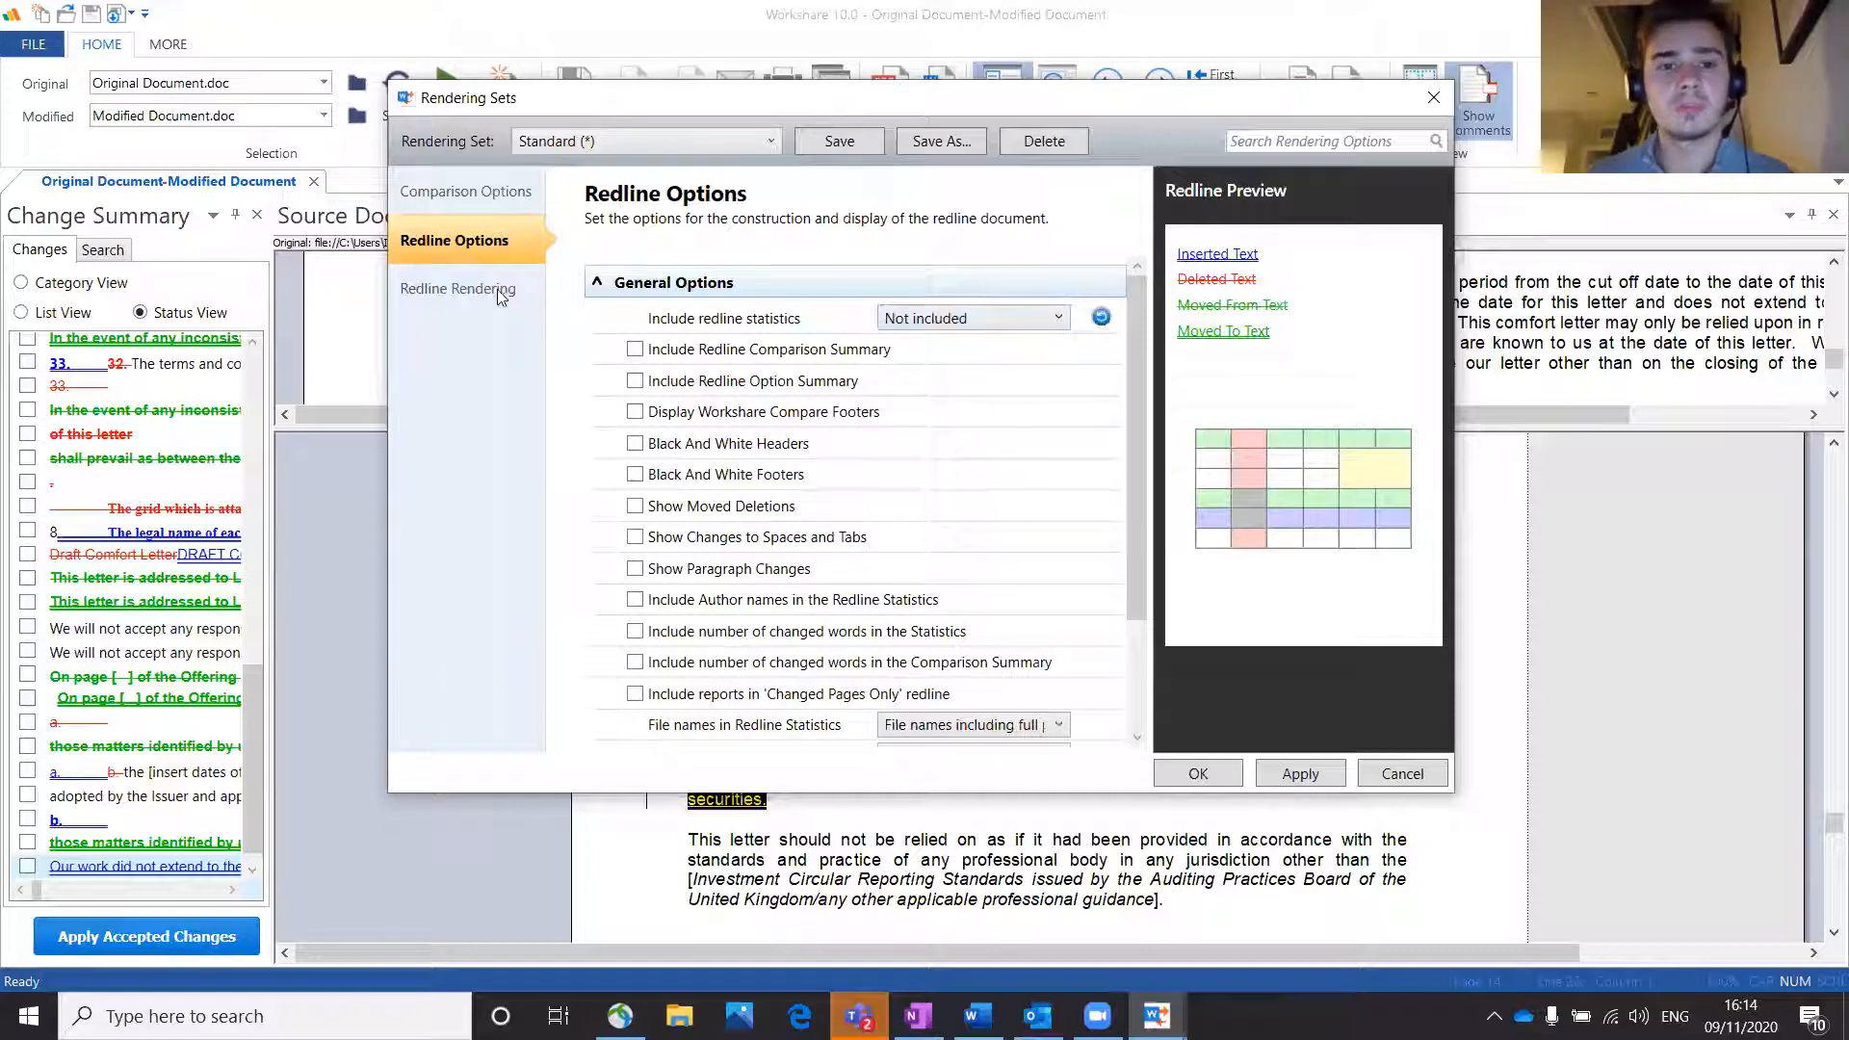
# Step: Examine the redline rendering options for inserted, deleted and moved text, including the colours available for inserted text
pyautogui.click(438, 288)
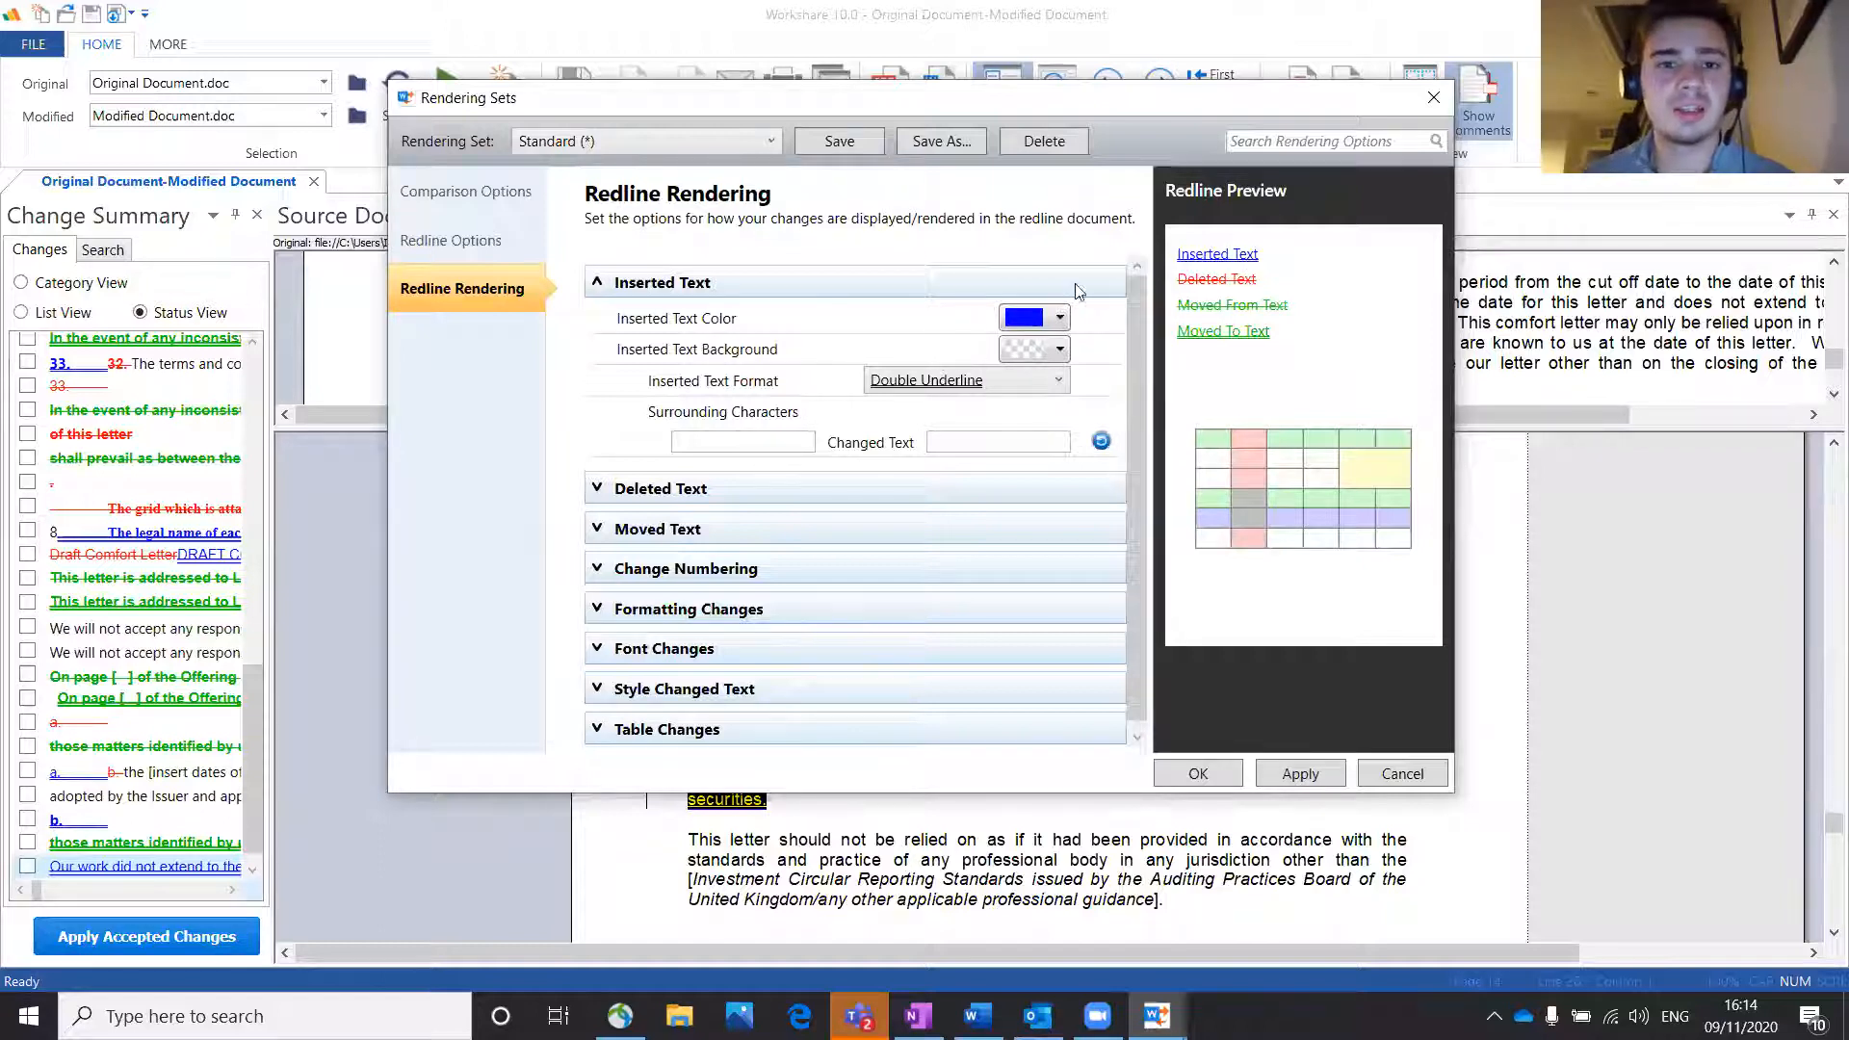
pyautogui.click(1021, 326)
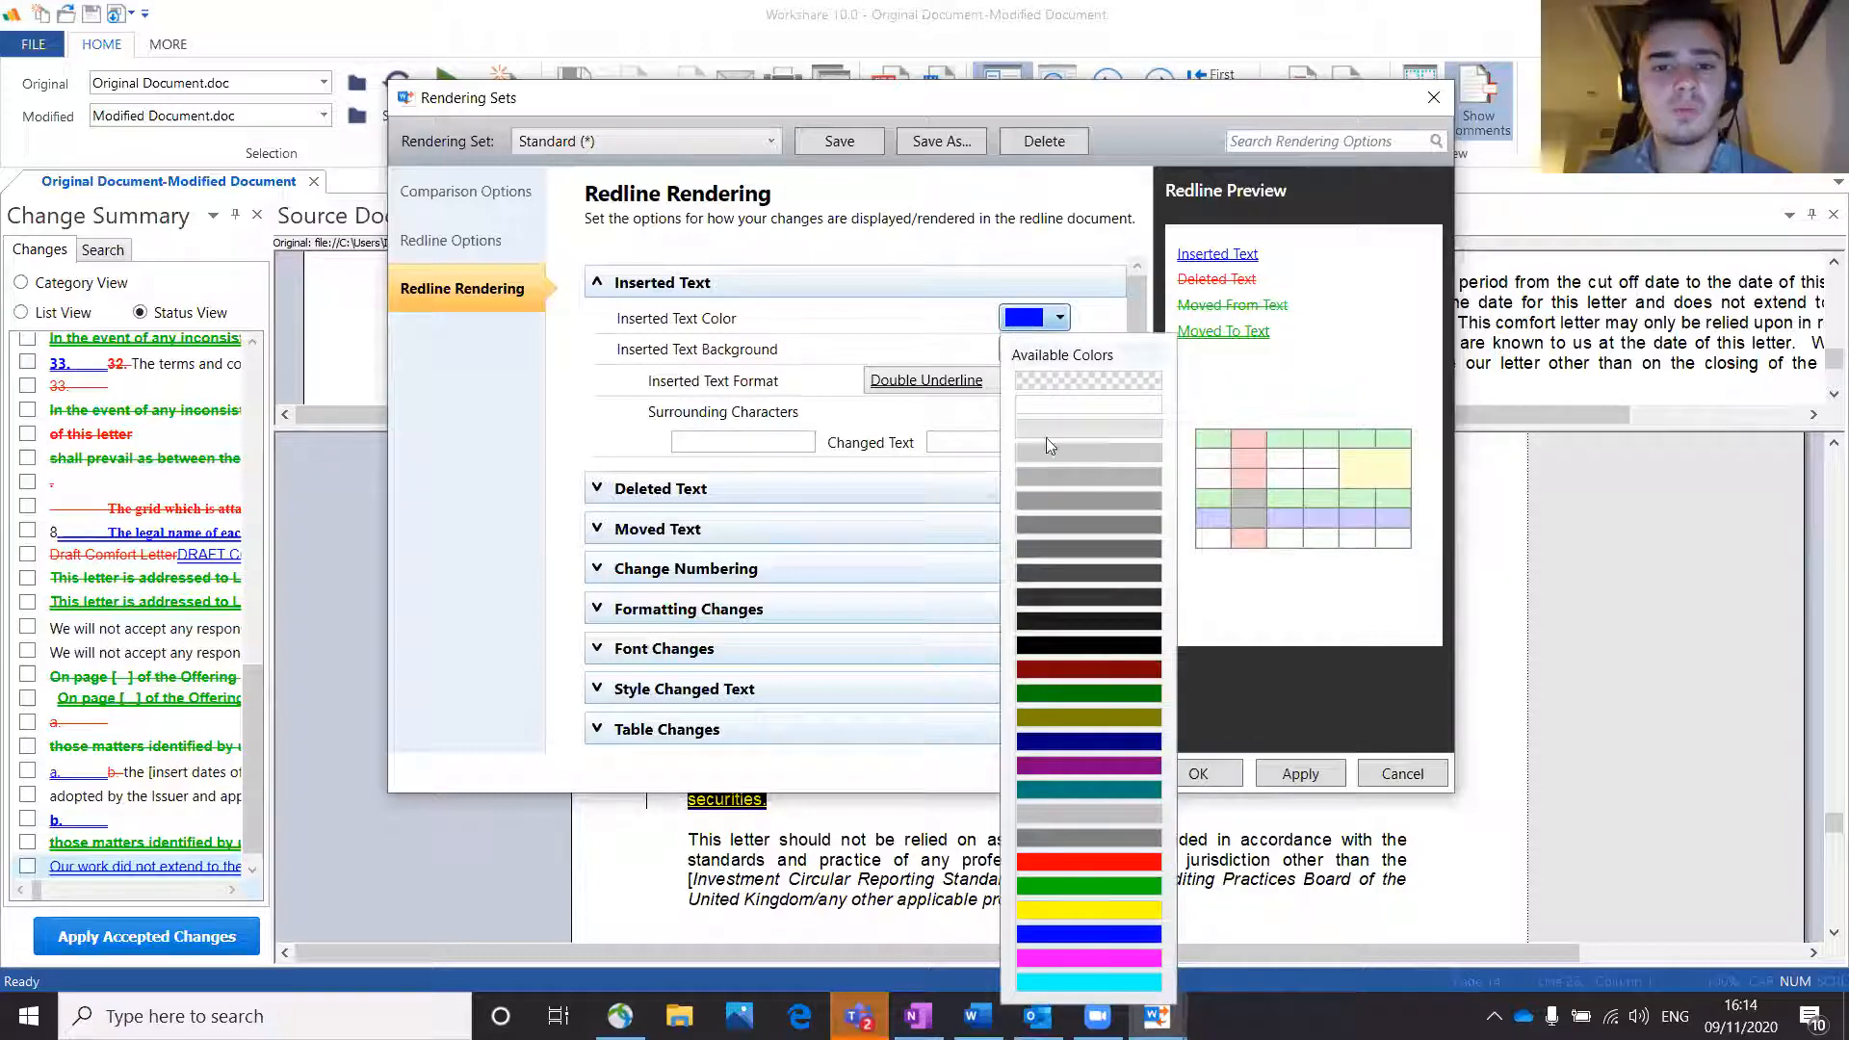
pyautogui.click(775, 235)
pyautogui.click(596, 489)
pyautogui.scroll(-5, 598, 539)
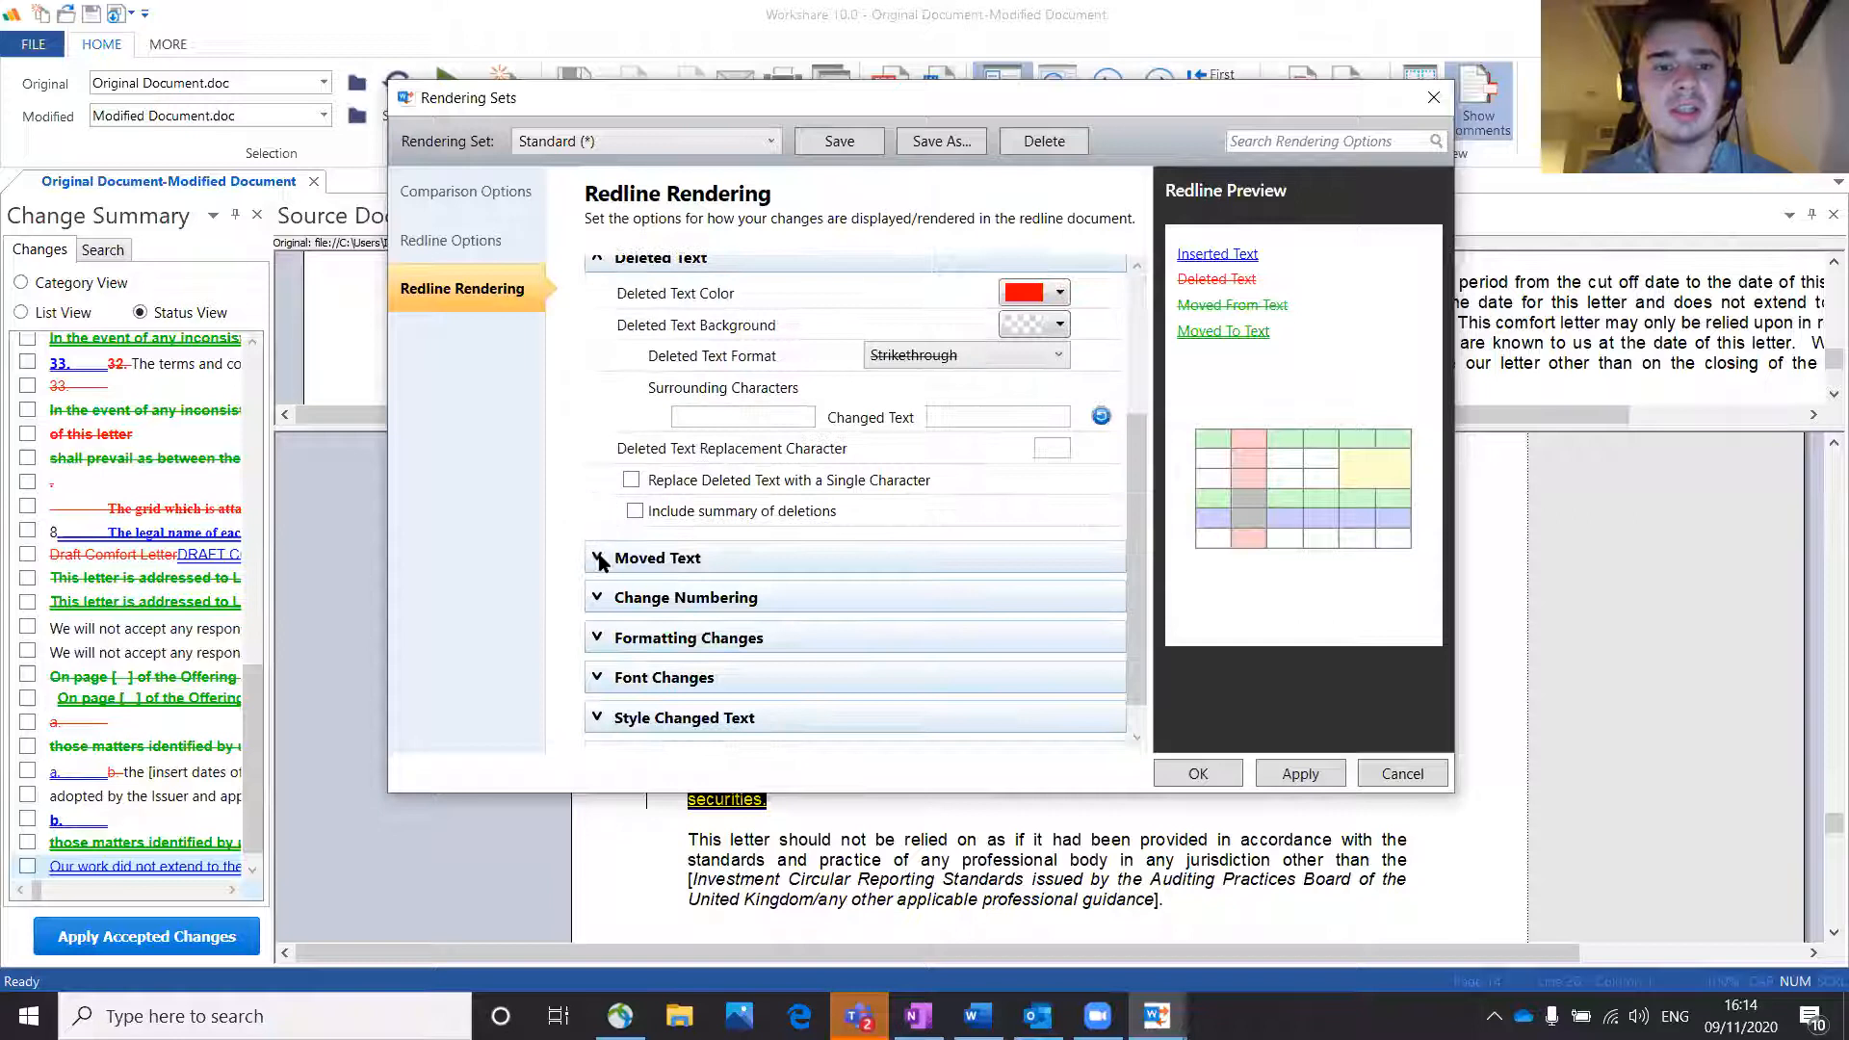
pyautogui.click(598, 560)
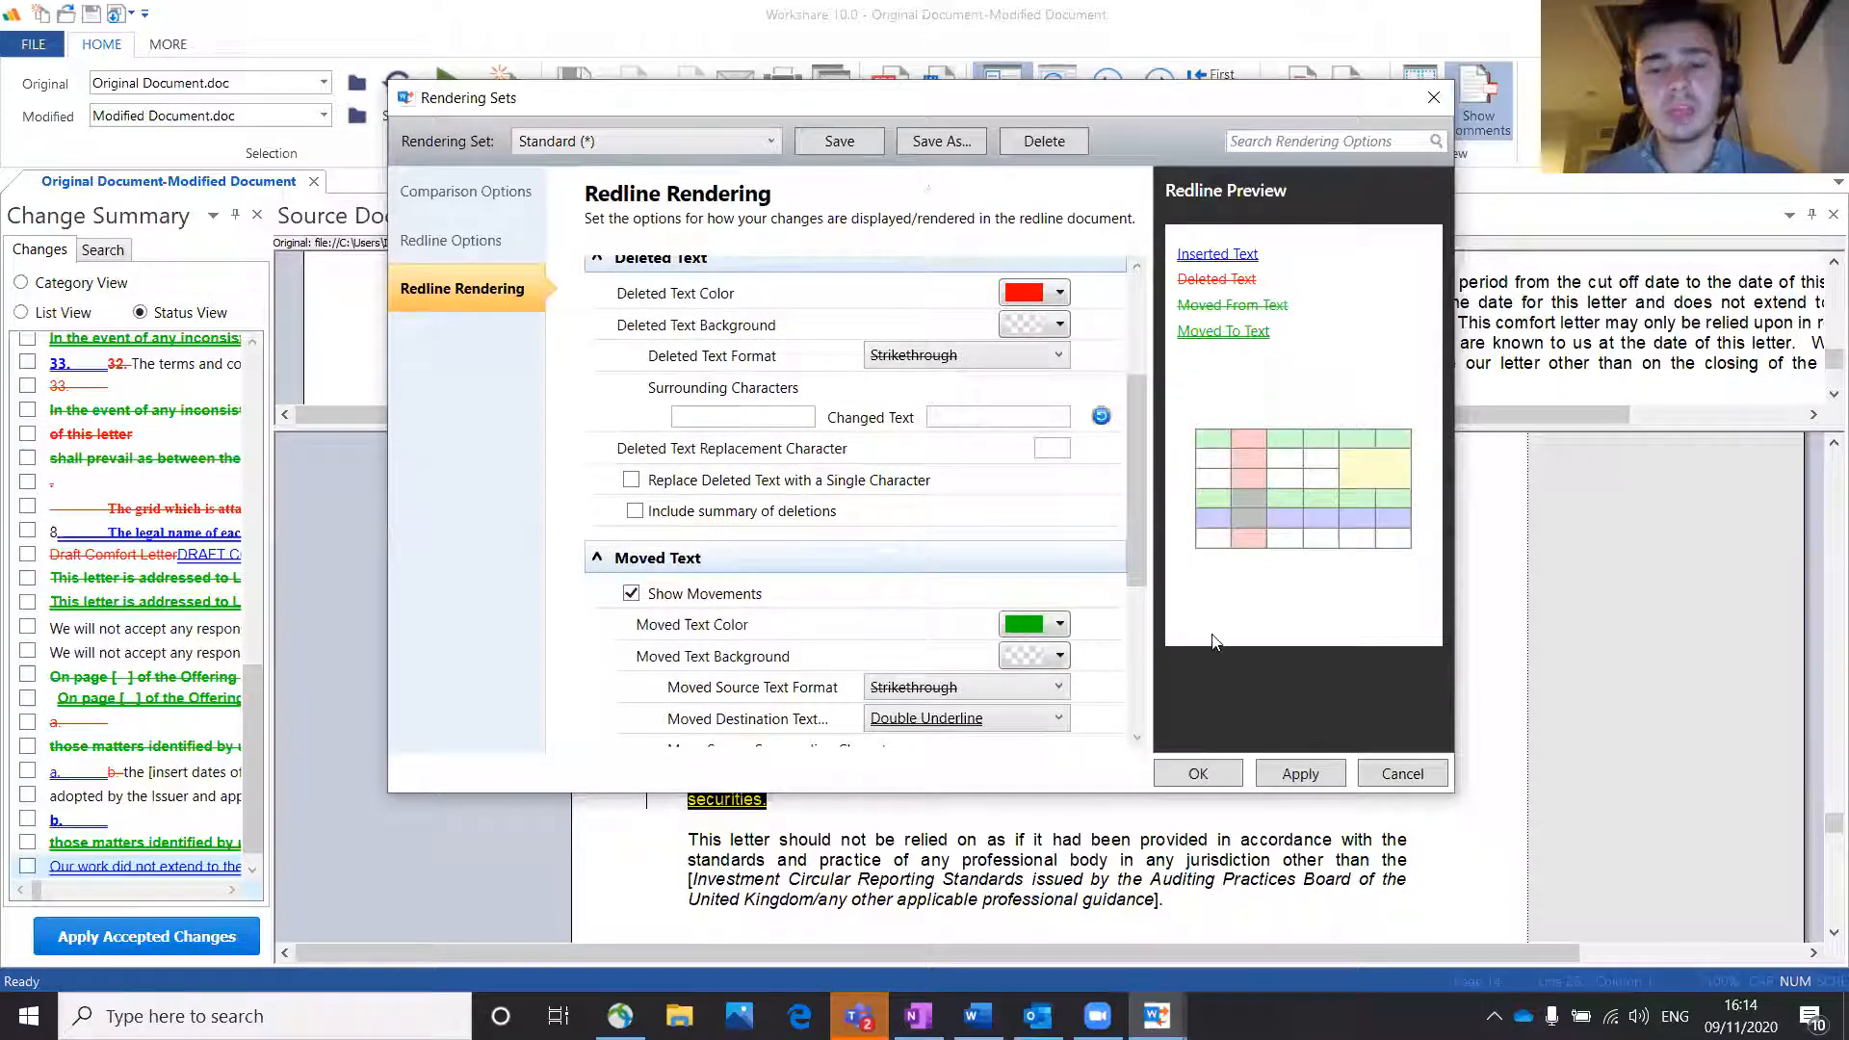
# Step: Start saving the settings as a new rendering set, cancel the naming, and close the rendering sets without saving
pyautogui.click(1287, 776)
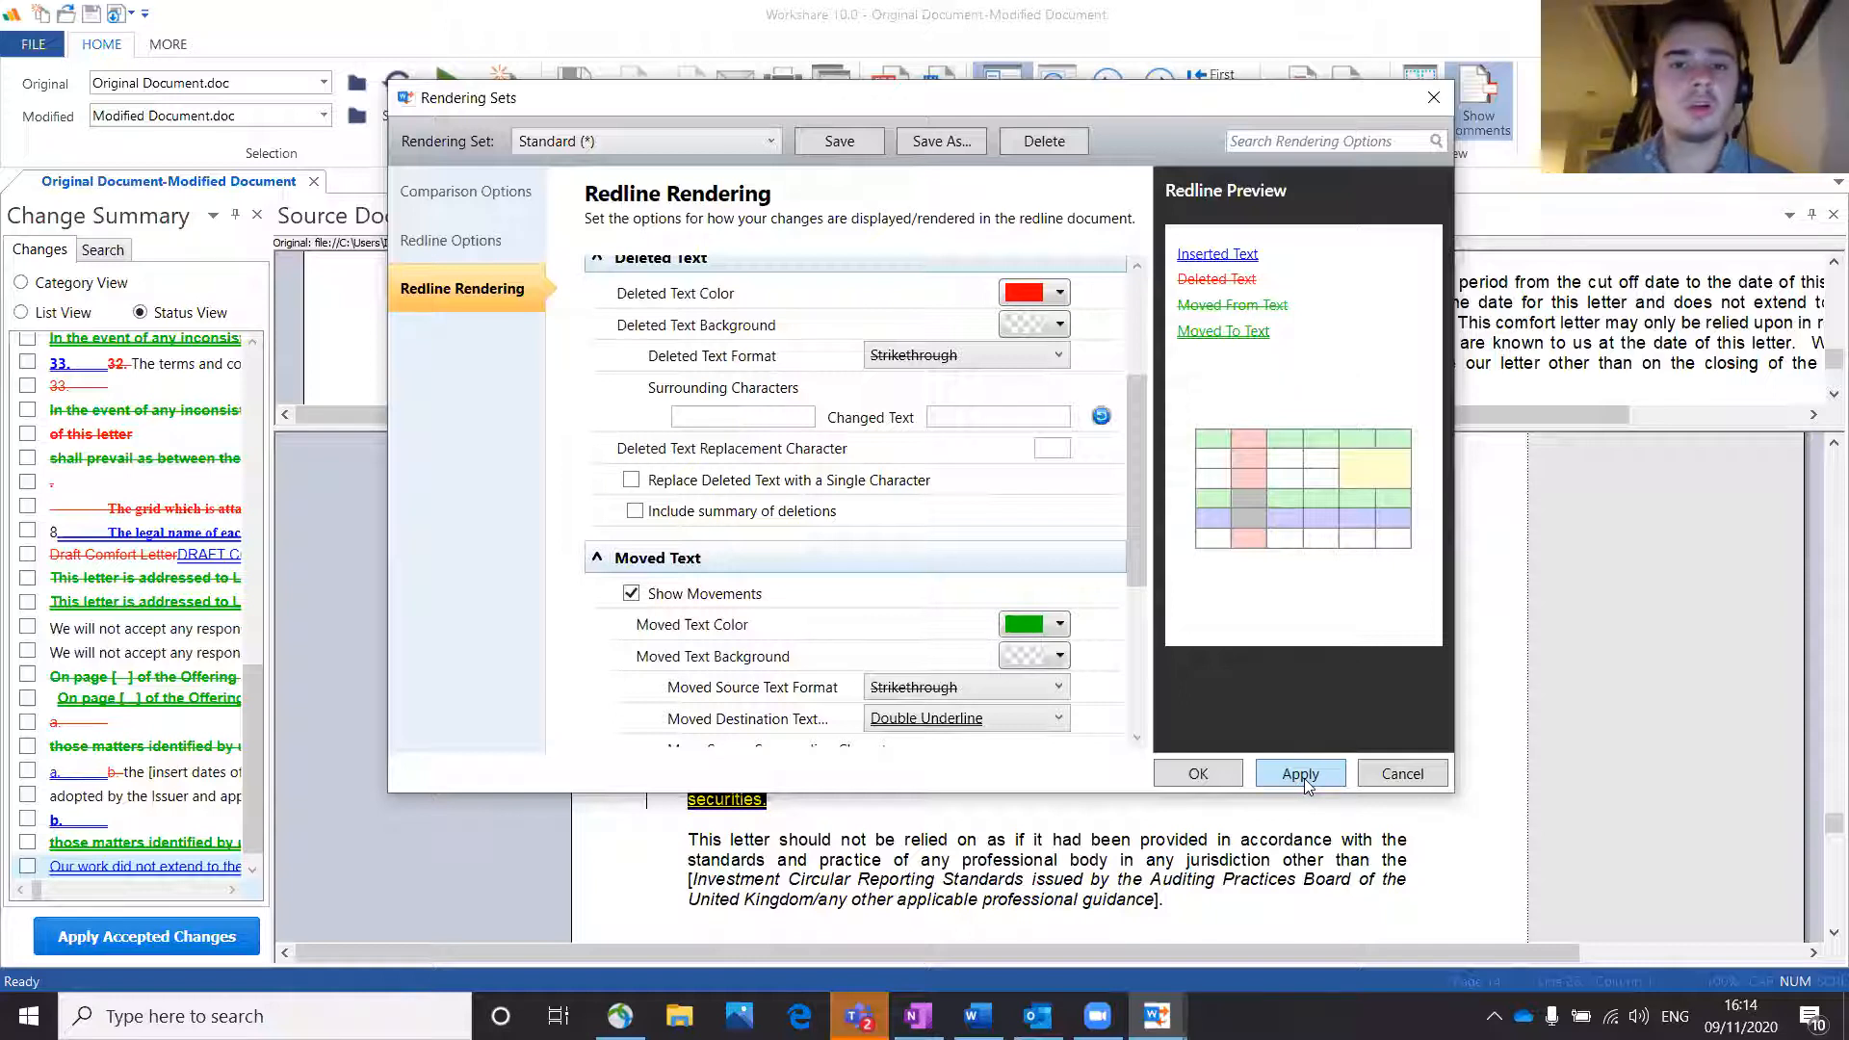
pyautogui.click(935, 141)
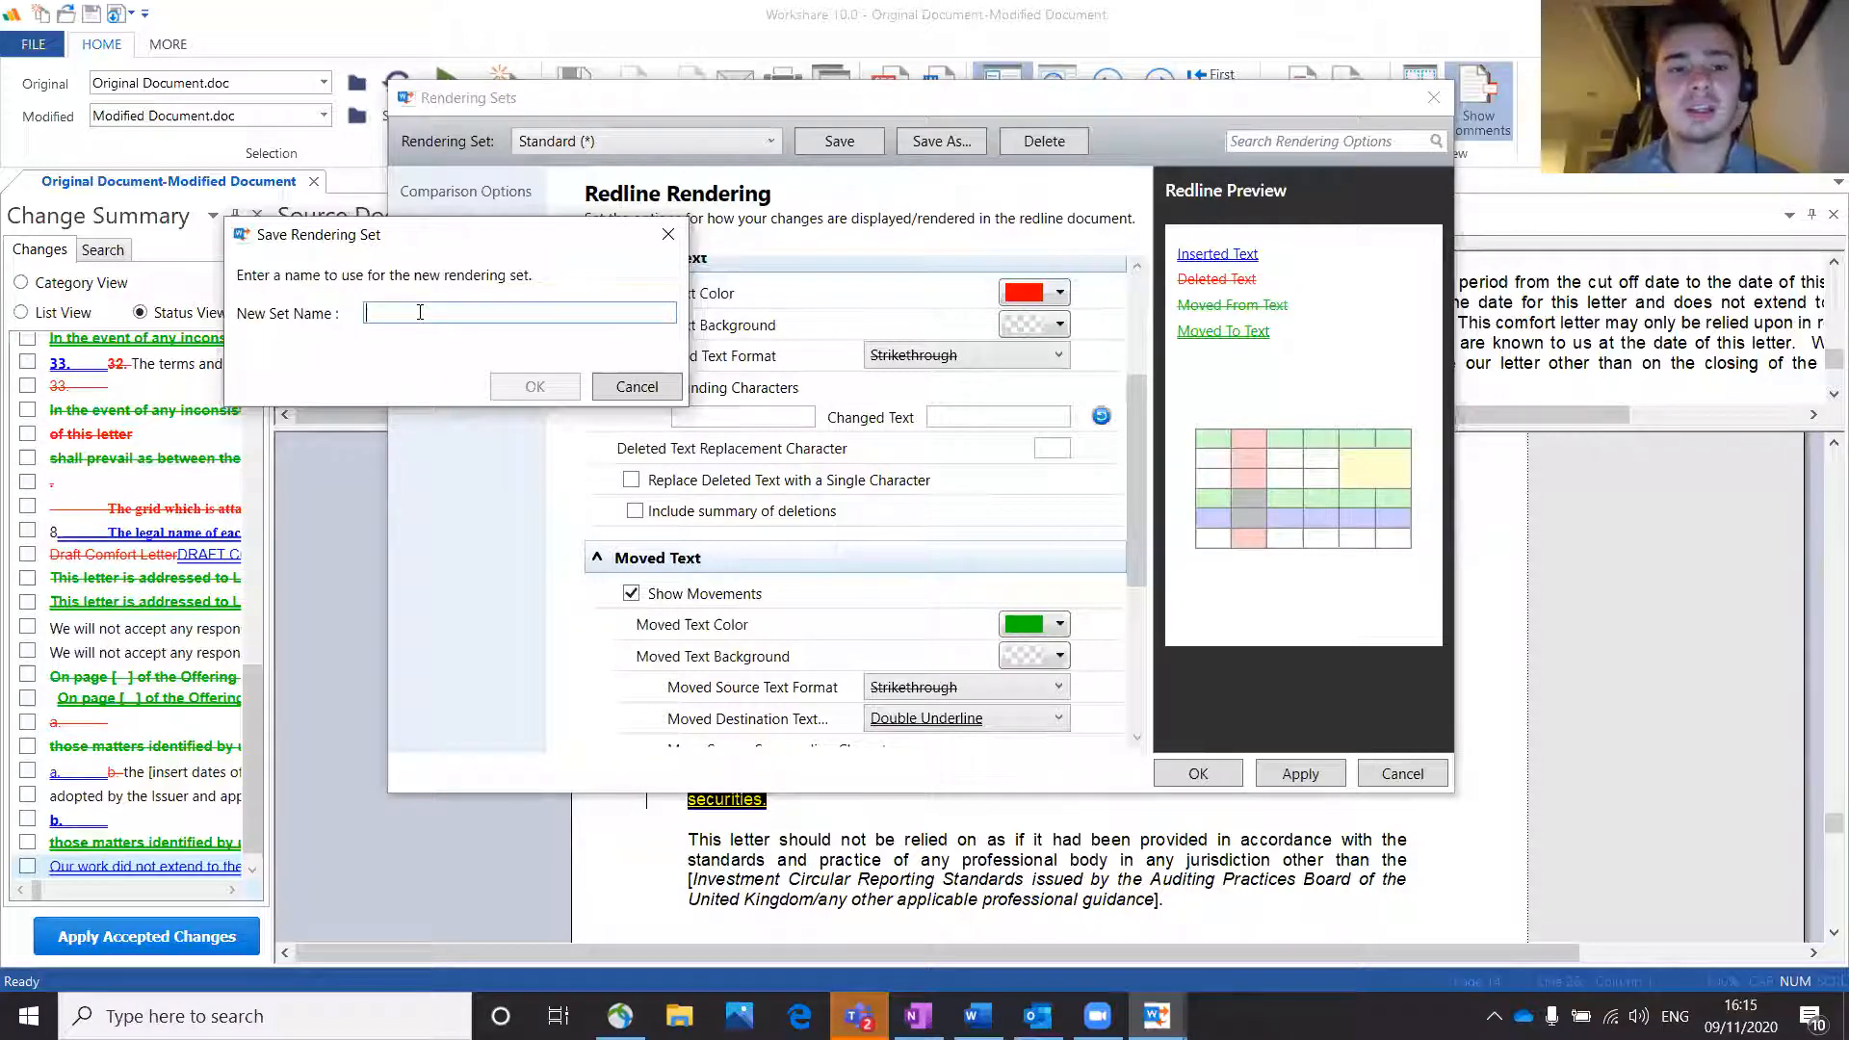
pyautogui.click(636, 386)
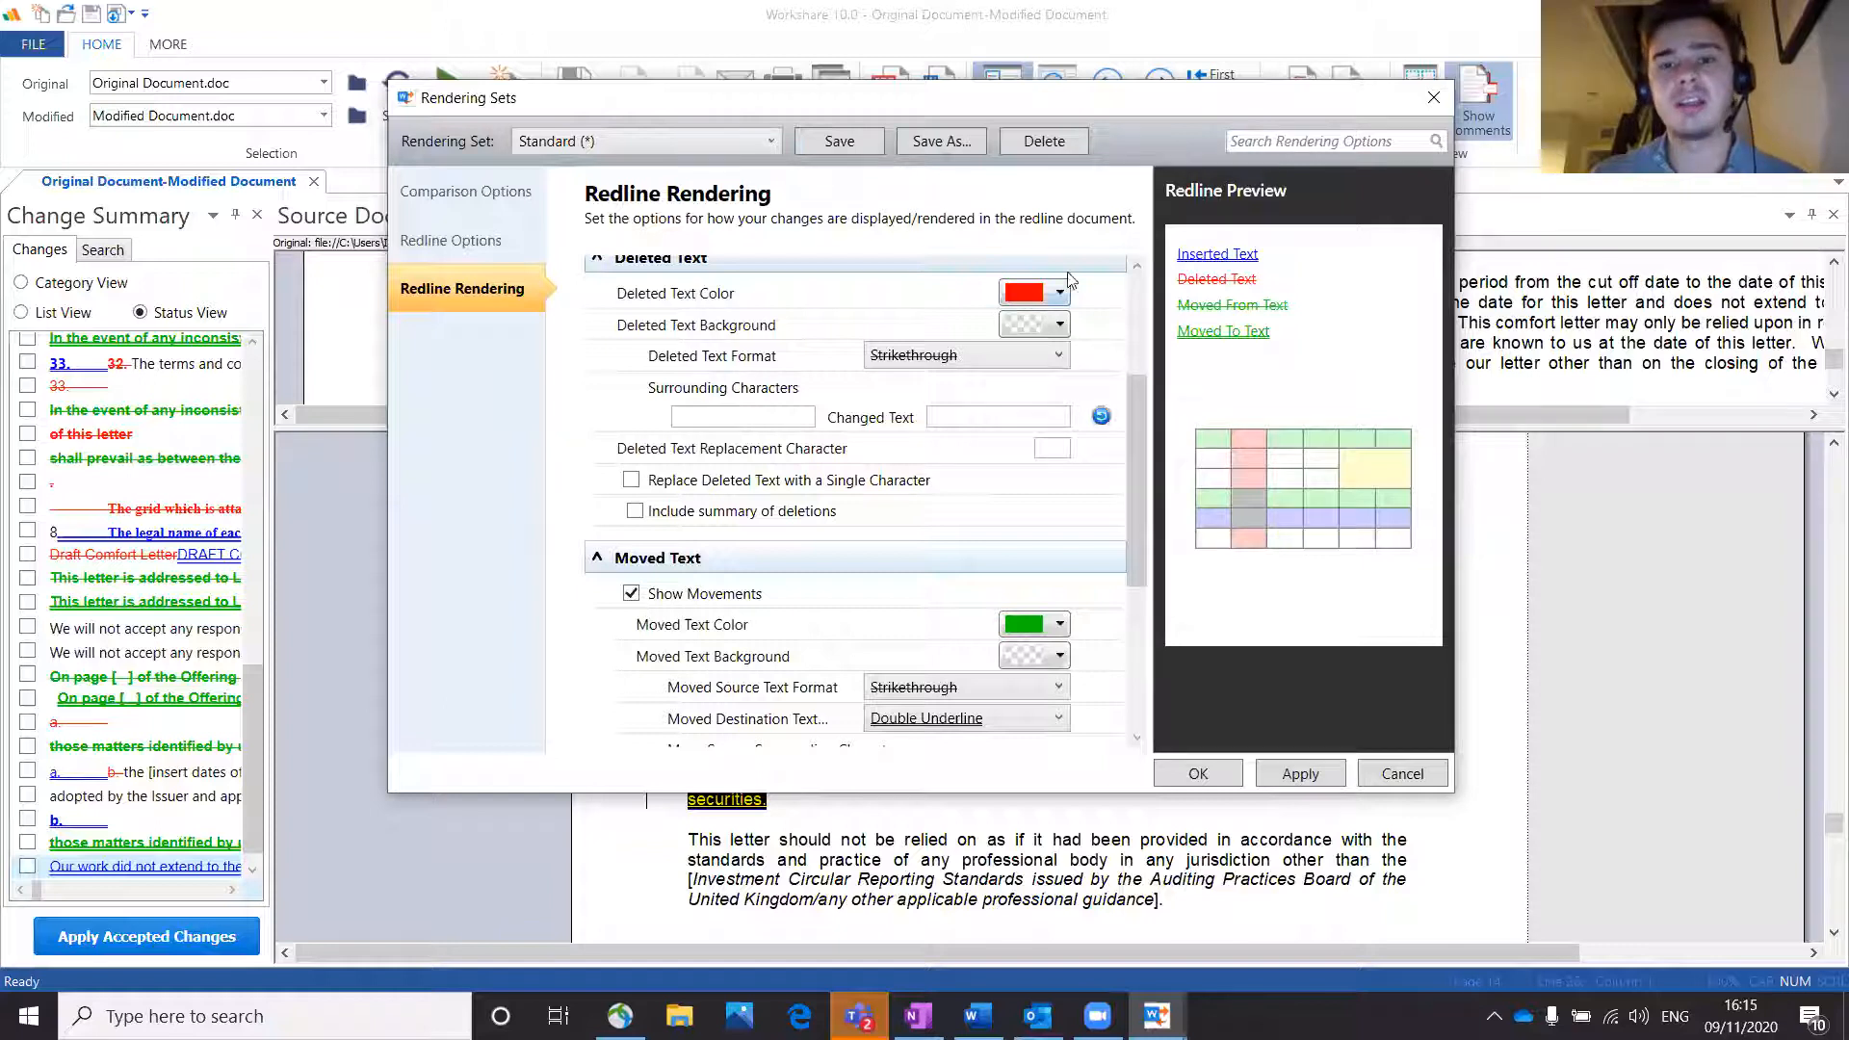
pyautogui.click(1434, 98)
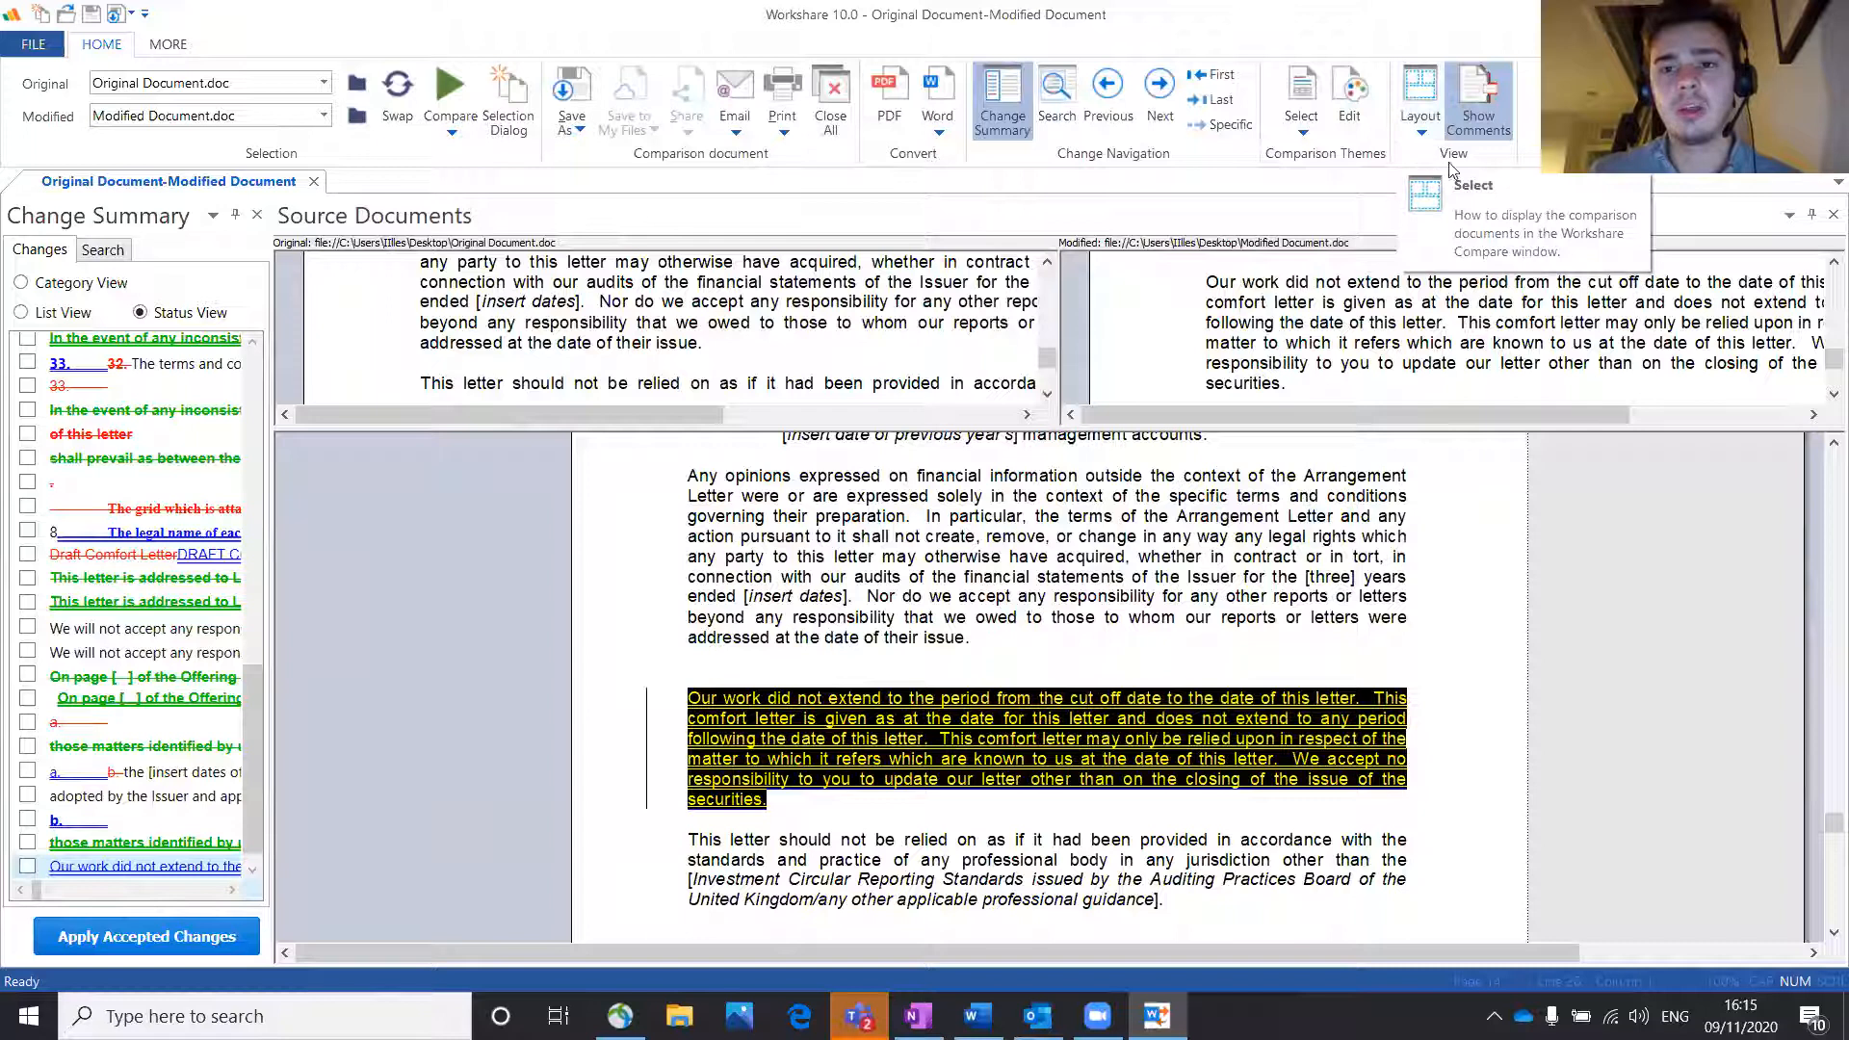
# Step: Switch the layout to Comparison only and return to the beginning of the redline document
pyautogui.click(1413, 106)
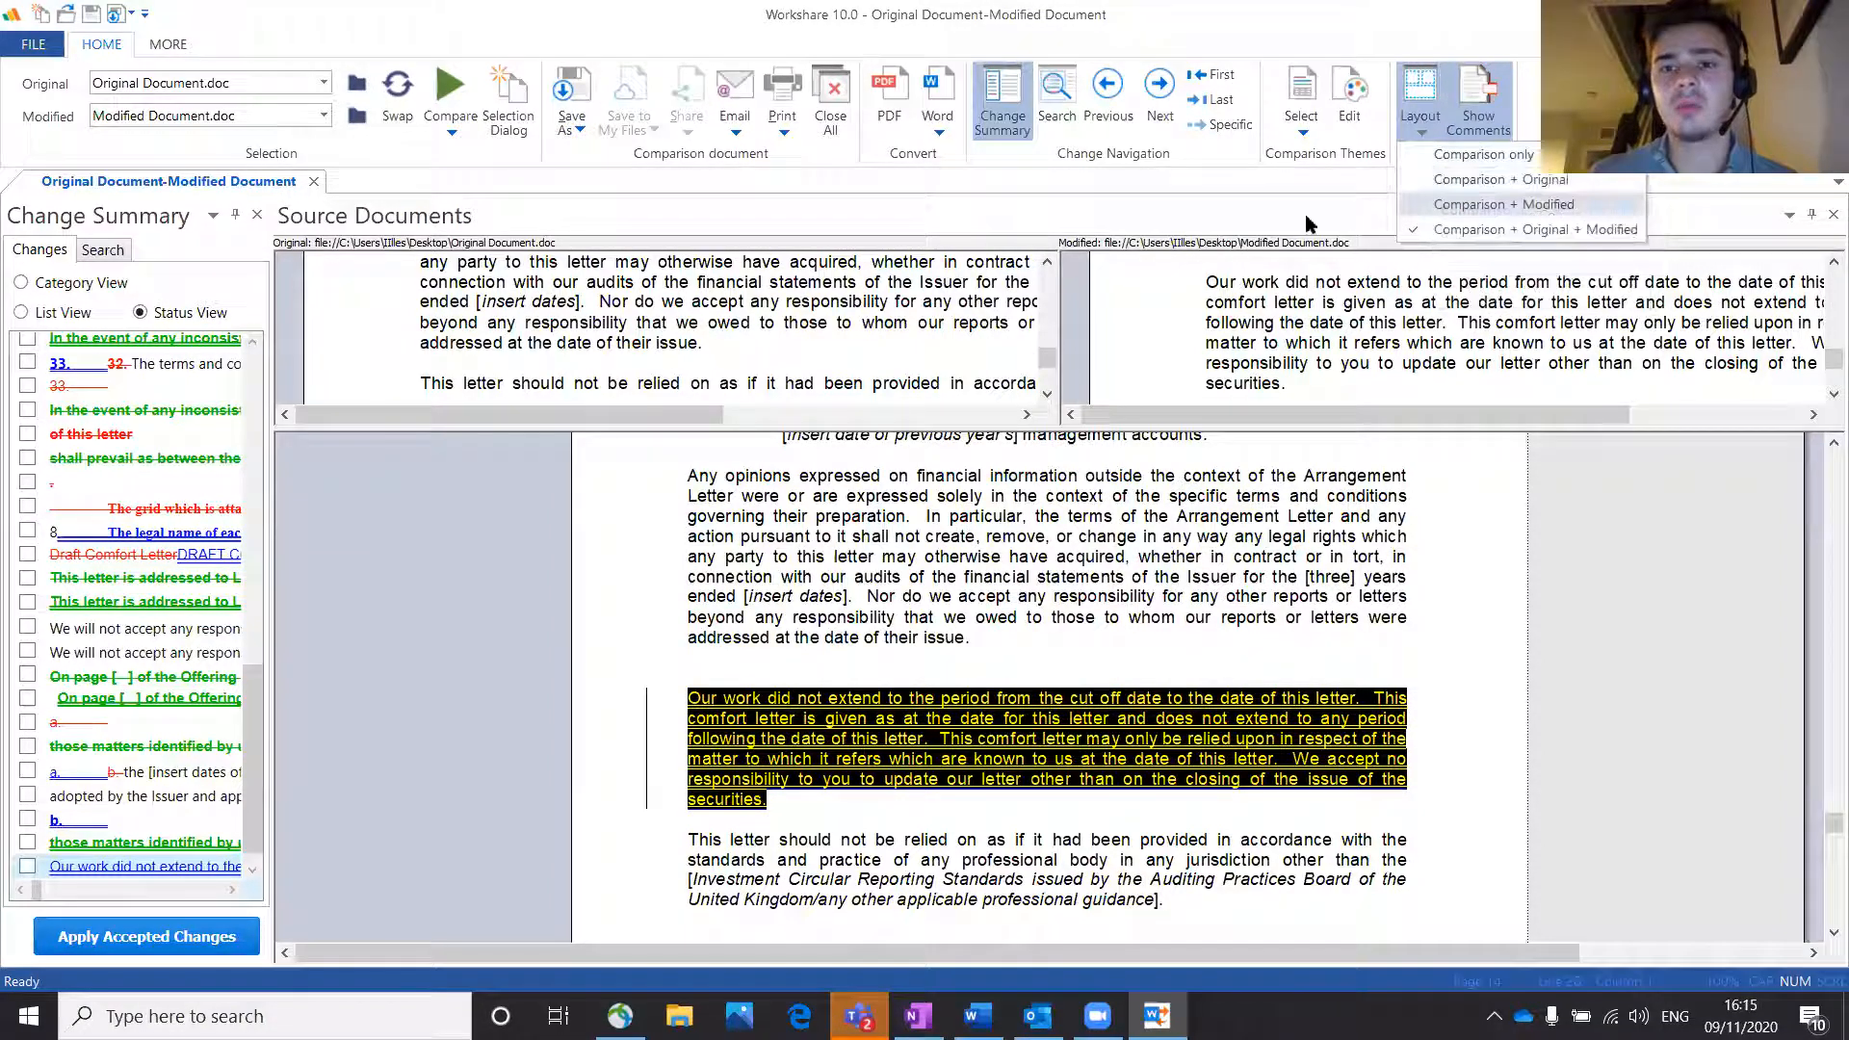
pyautogui.click(563, 313)
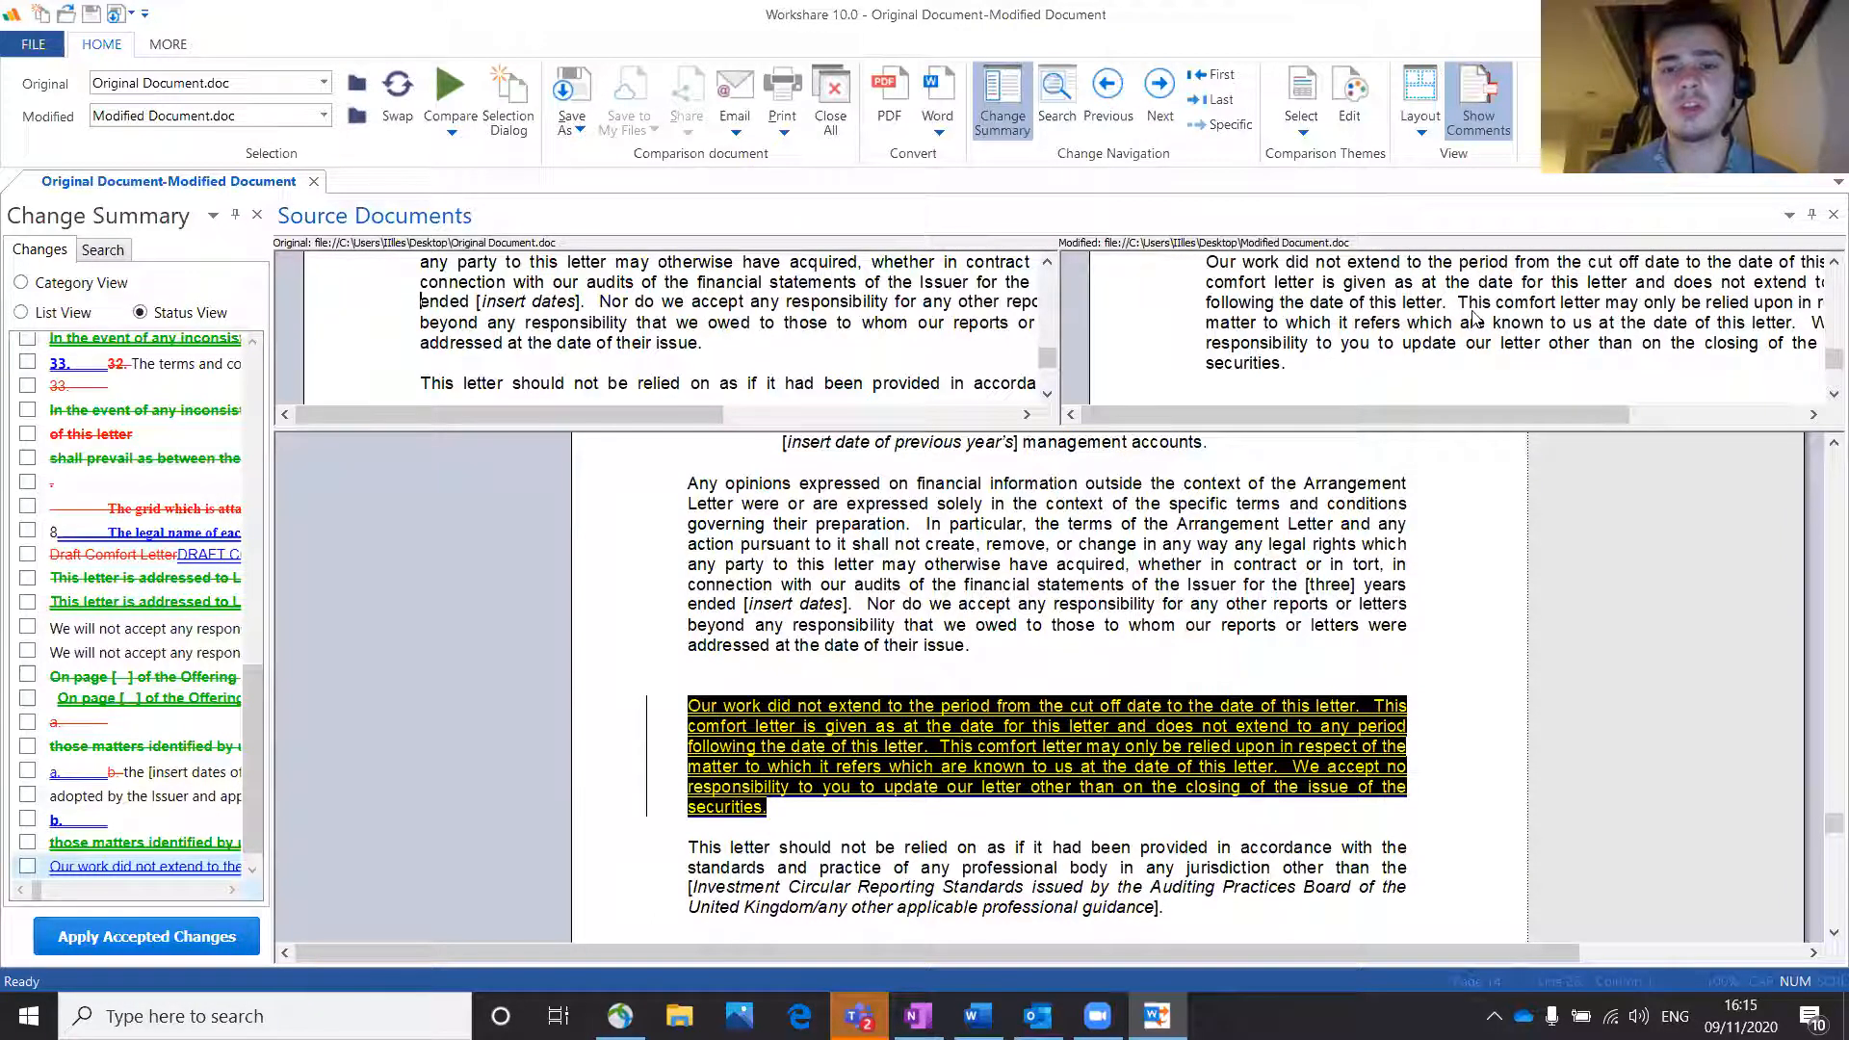
pyautogui.click(1419, 146)
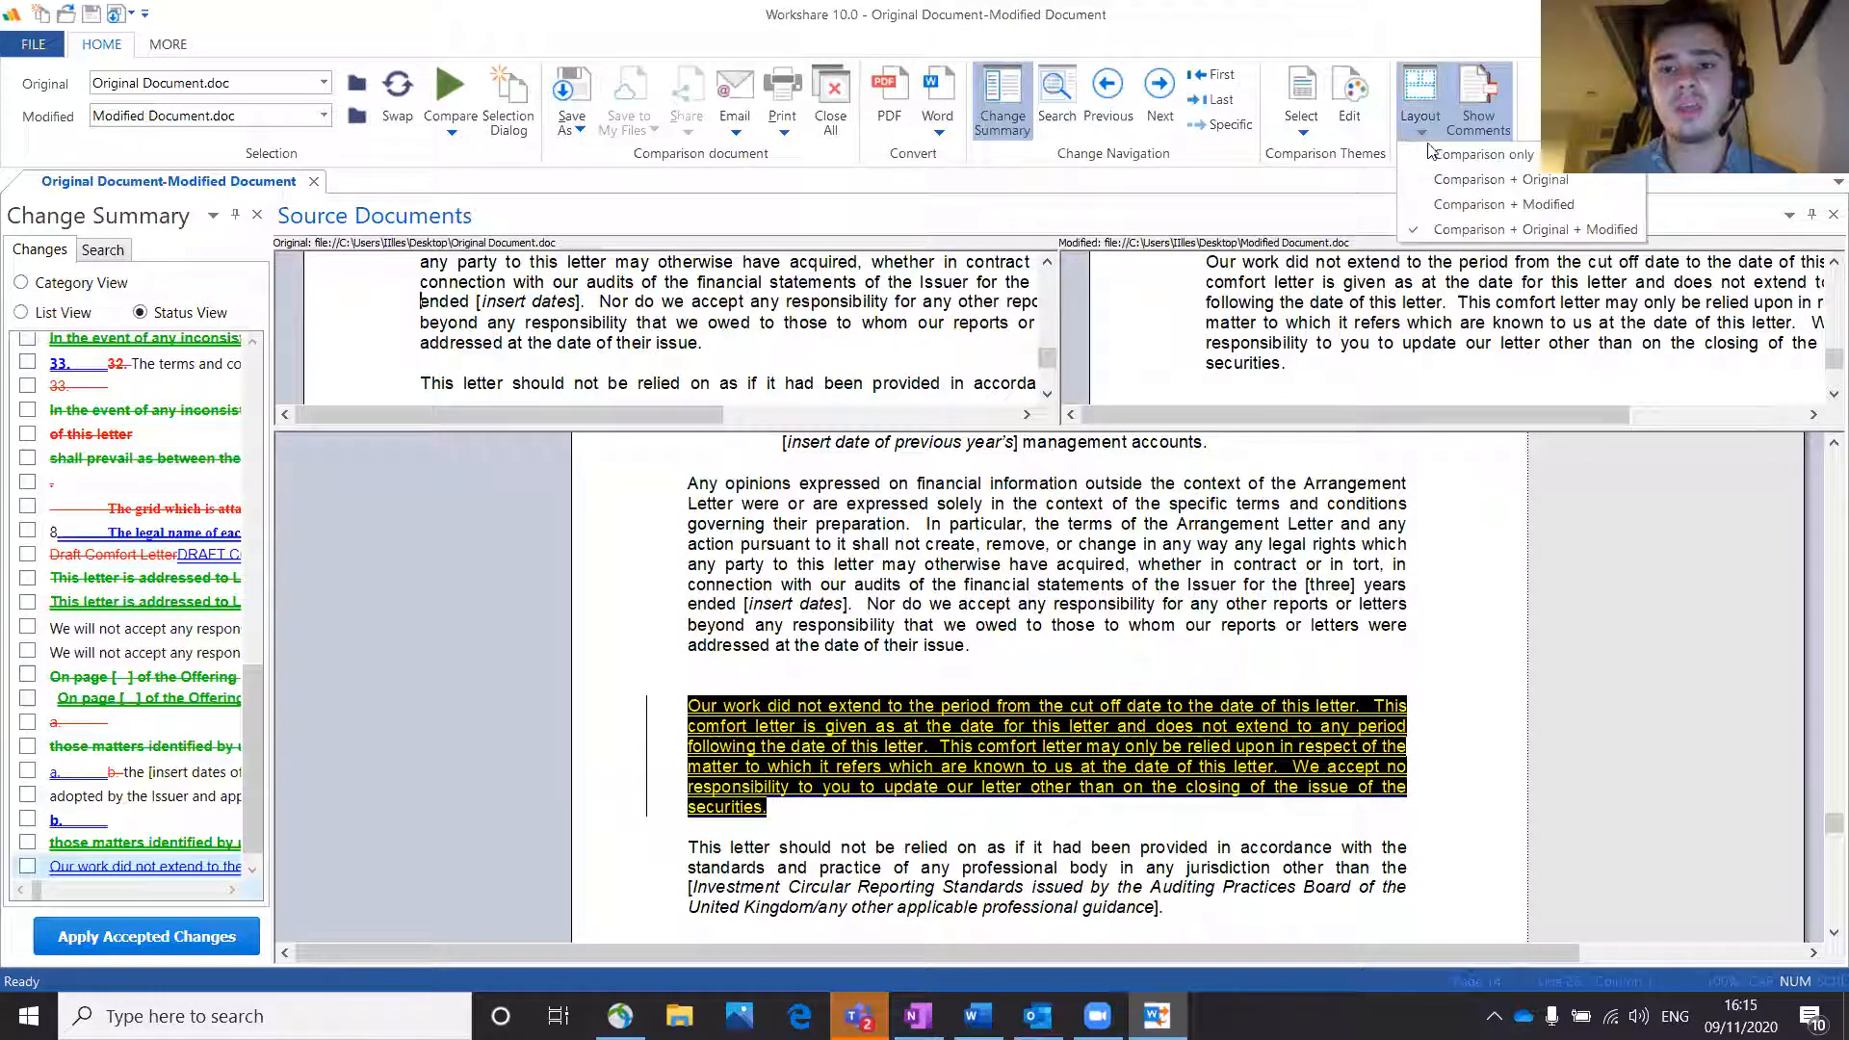
pyautogui.click(1444, 166)
pyautogui.scroll(15, 1276, 407)
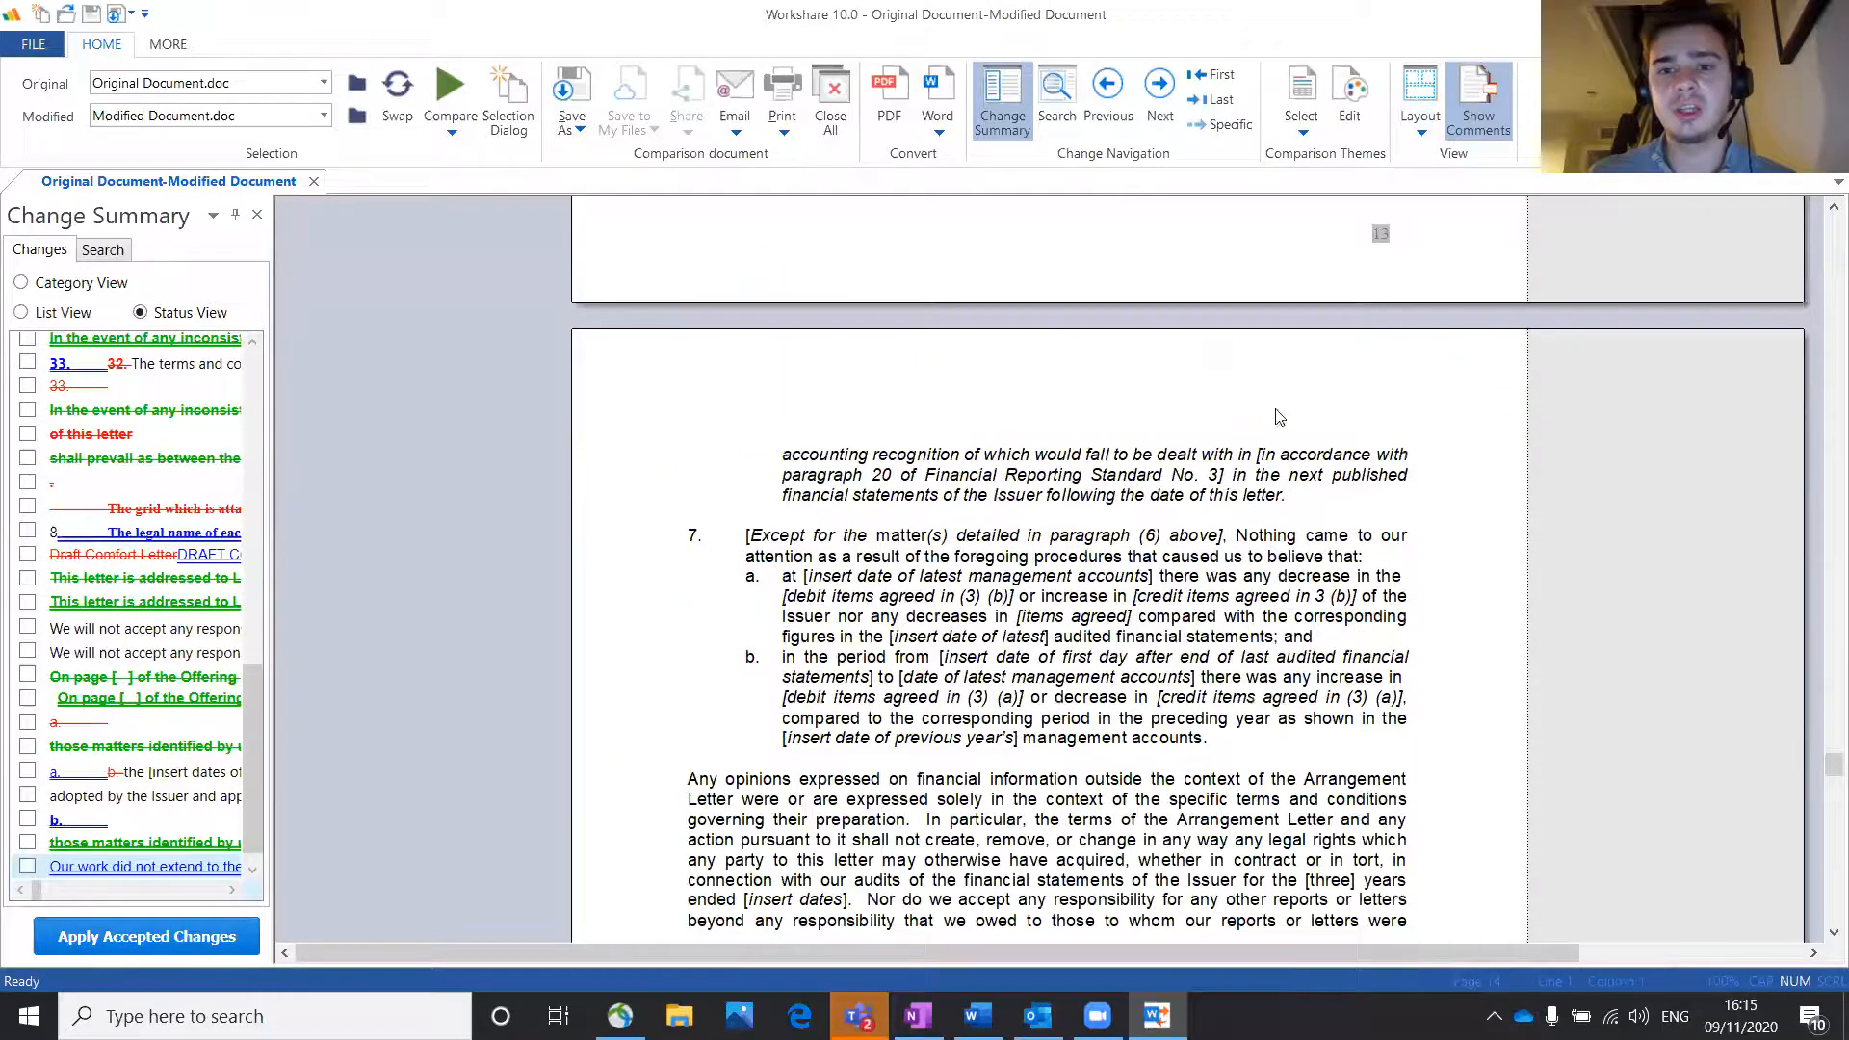
pyautogui.scroll(20, 1794, 788)
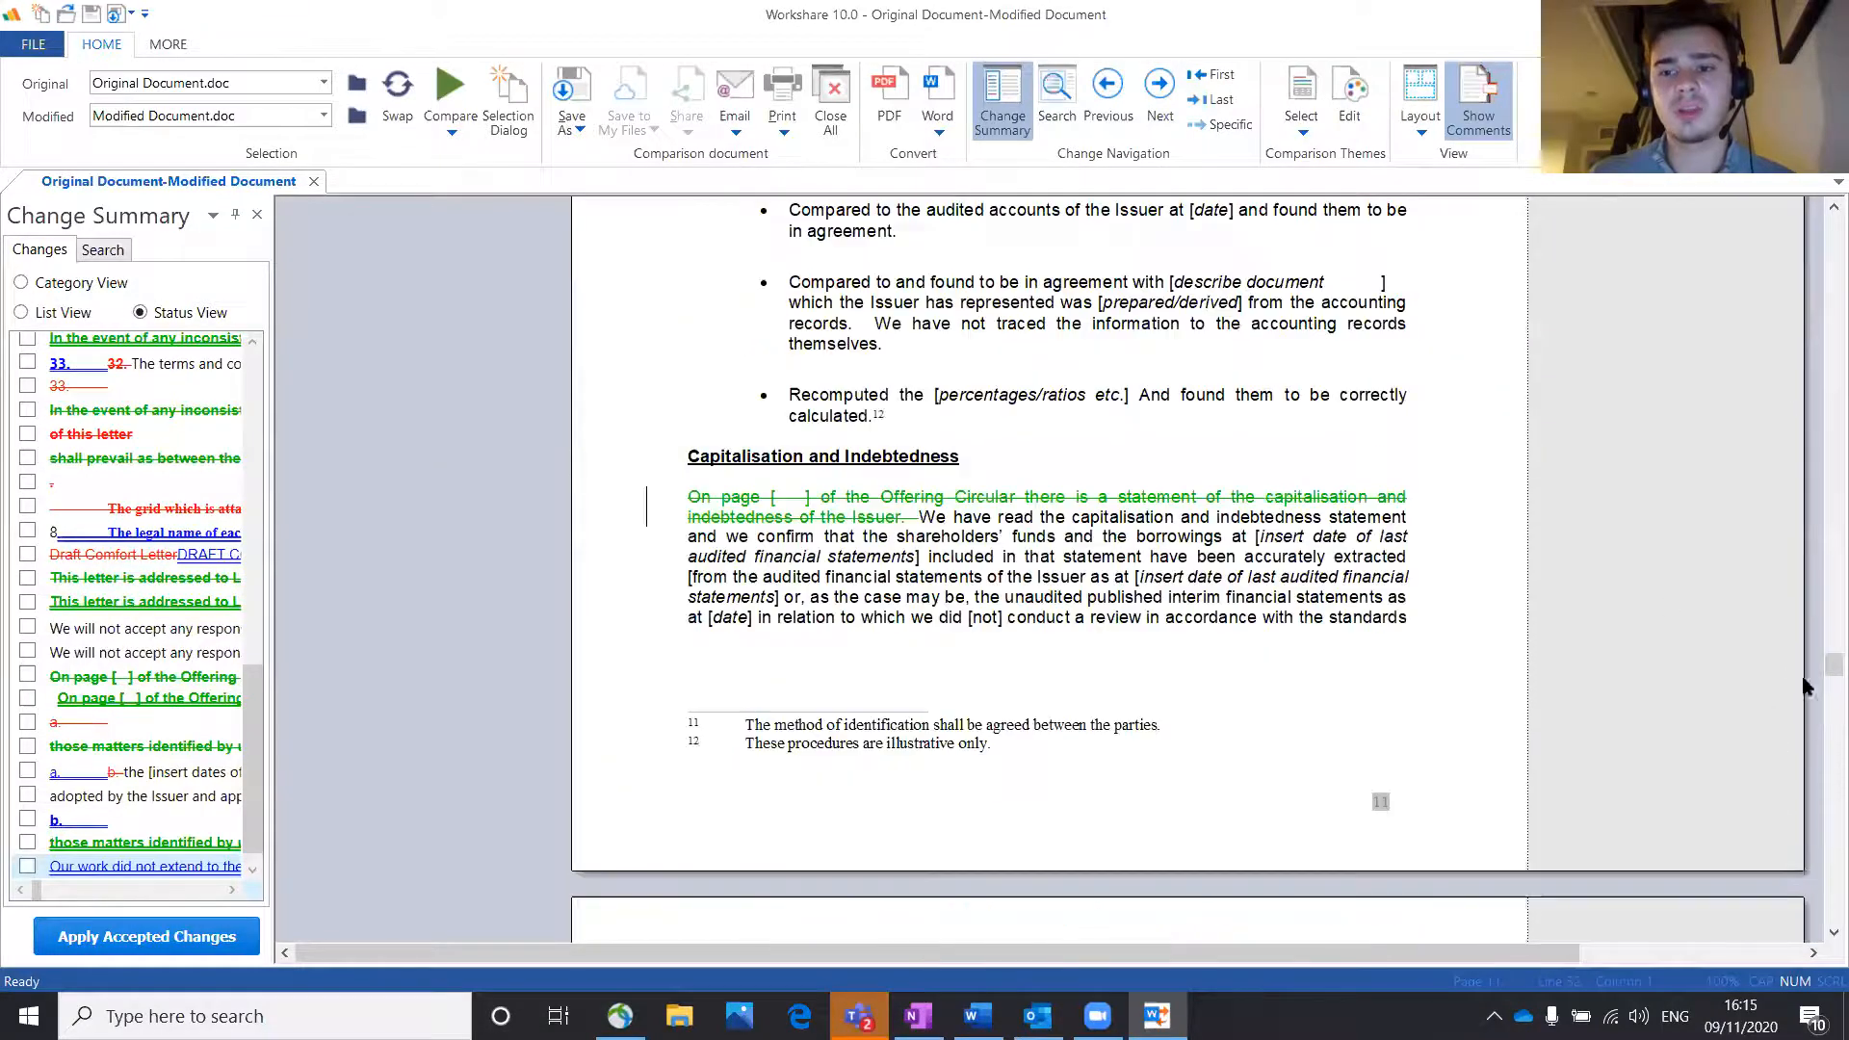
pyautogui.scroll(10, 1794, 260)
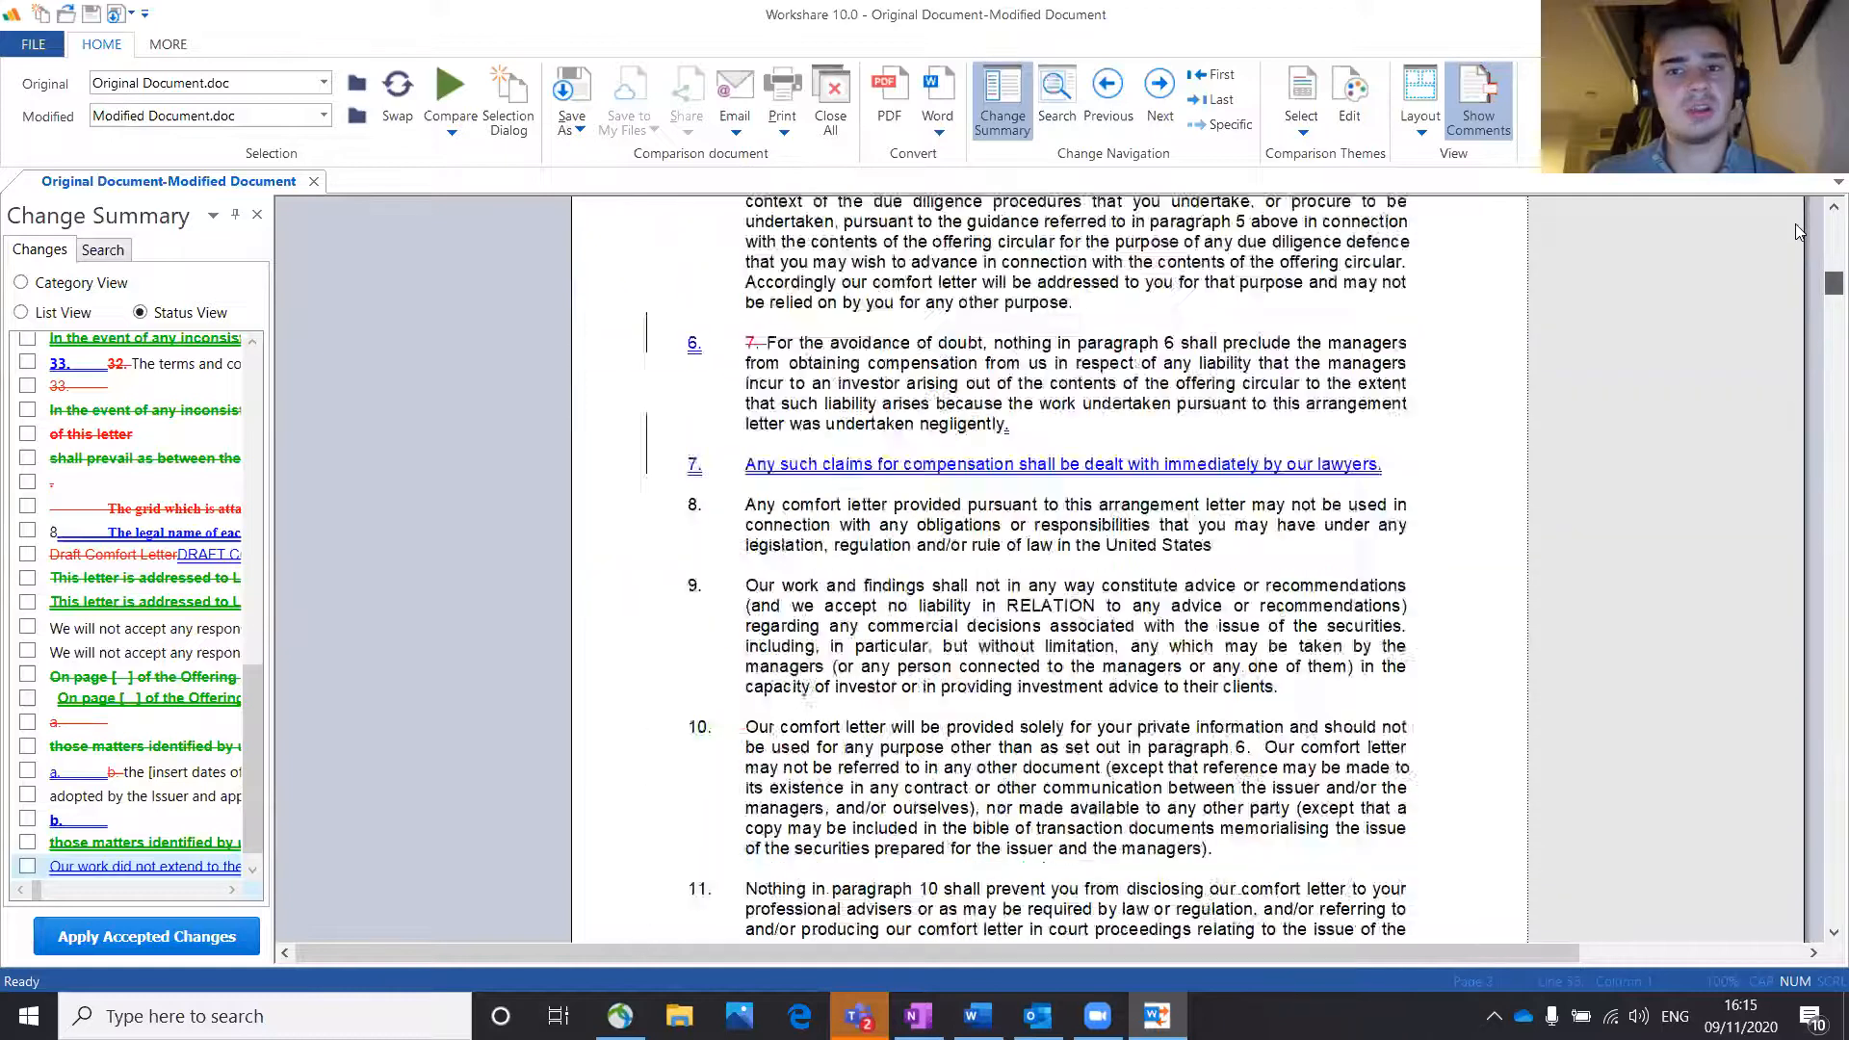
# Step: Set the layout to Comparison + Original + Modified and make the source documents area taller
pyautogui.click(1425, 133)
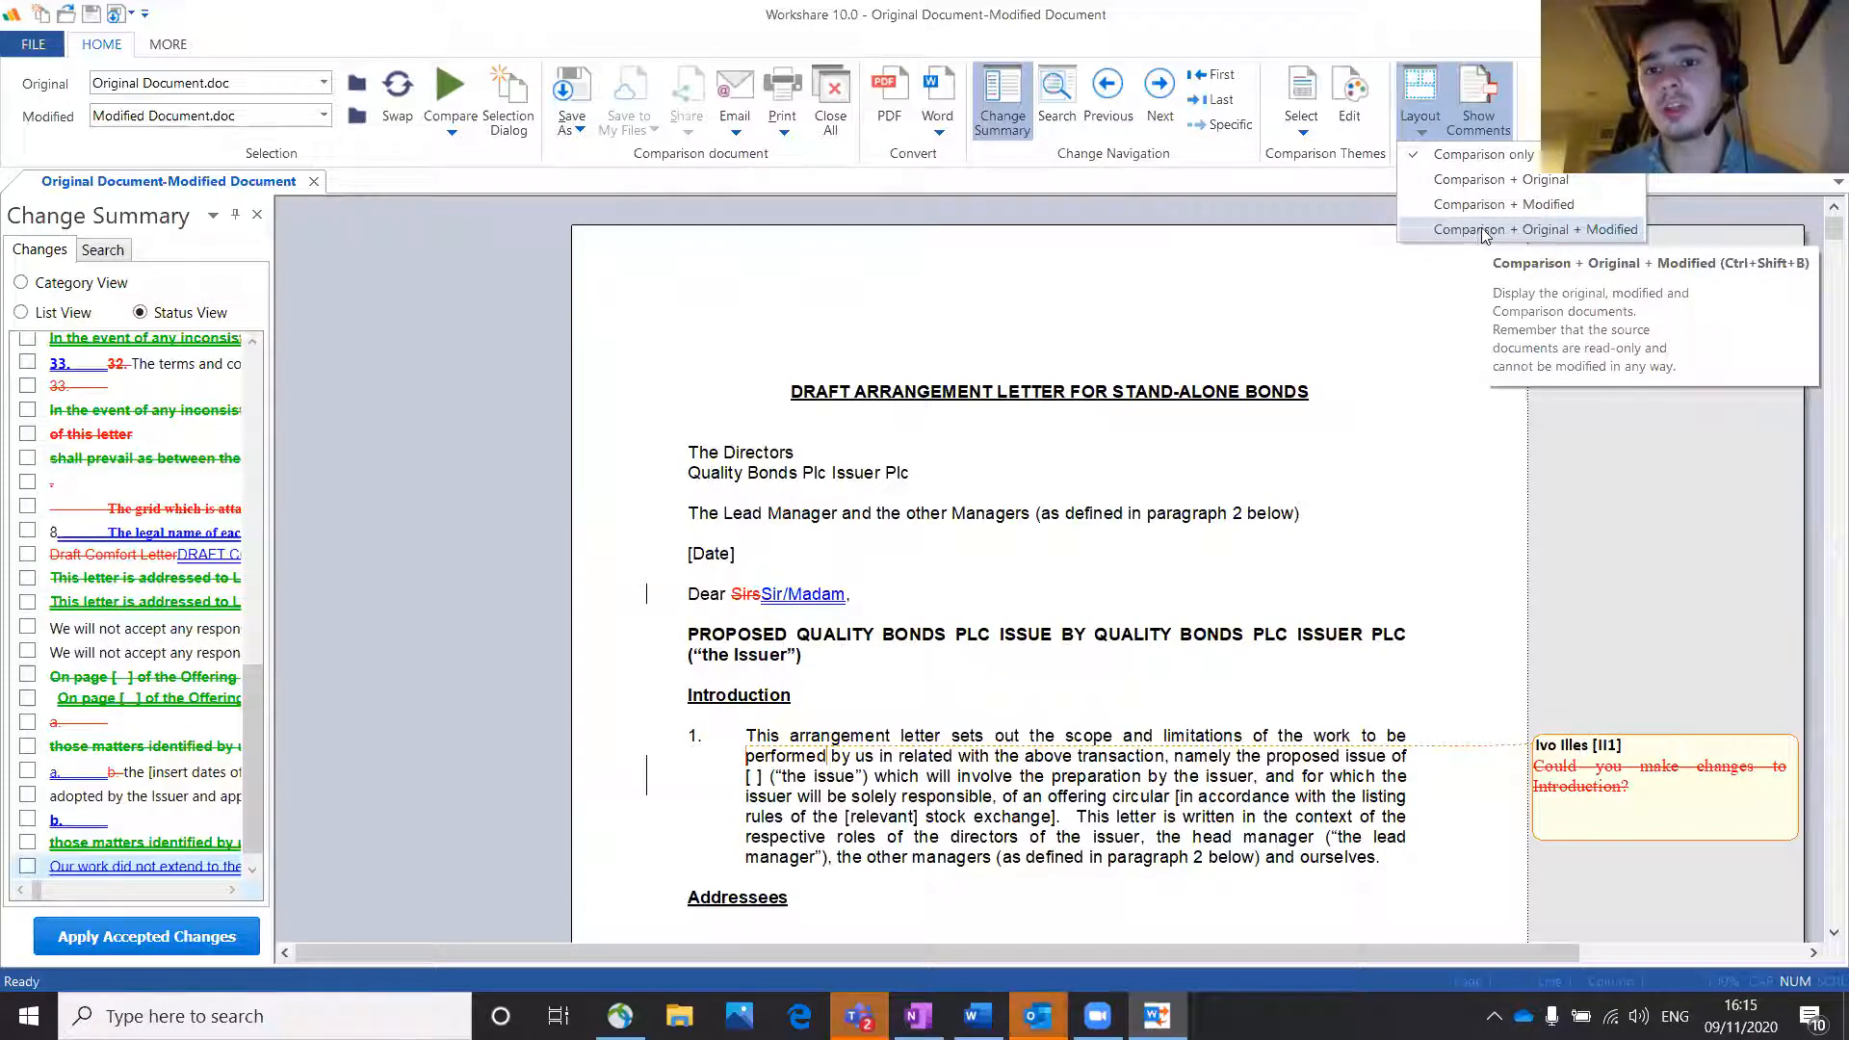
pyautogui.click(1517, 239)
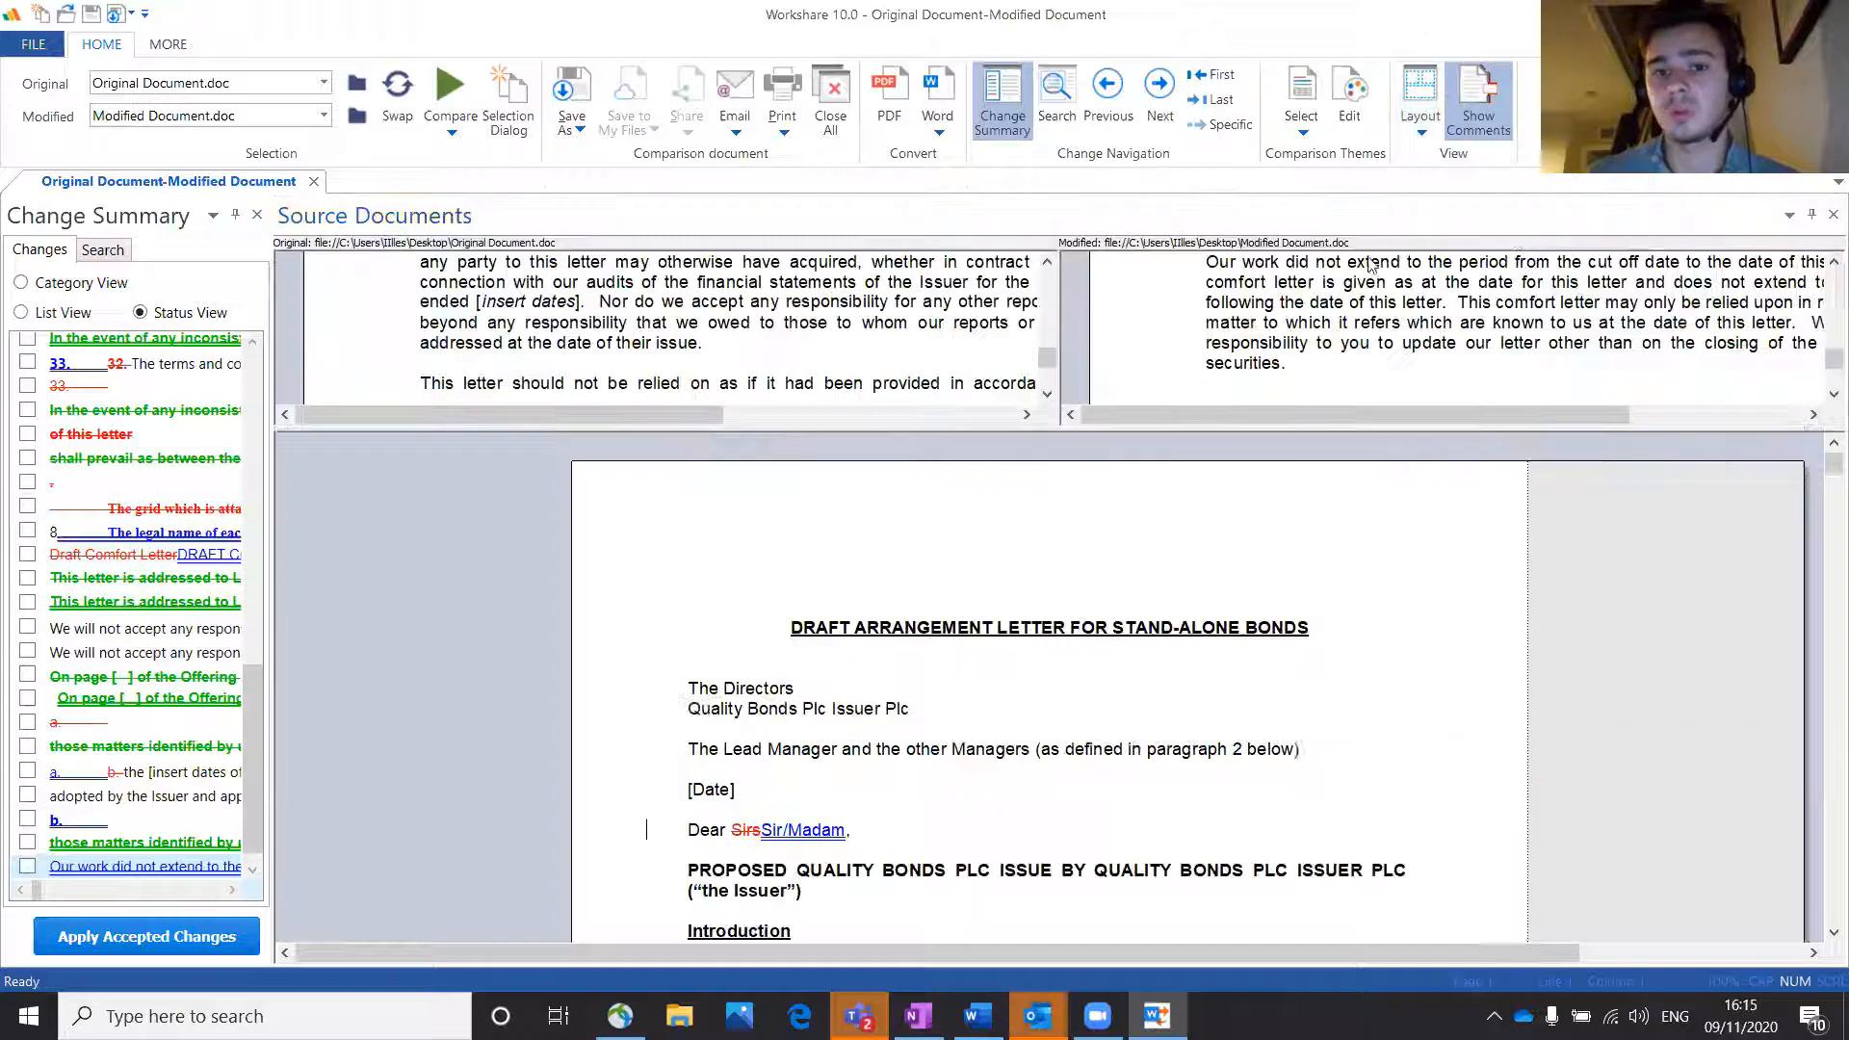
pyautogui.moveTo(1051, 429); pyautogui.dragTo(1051, 499)
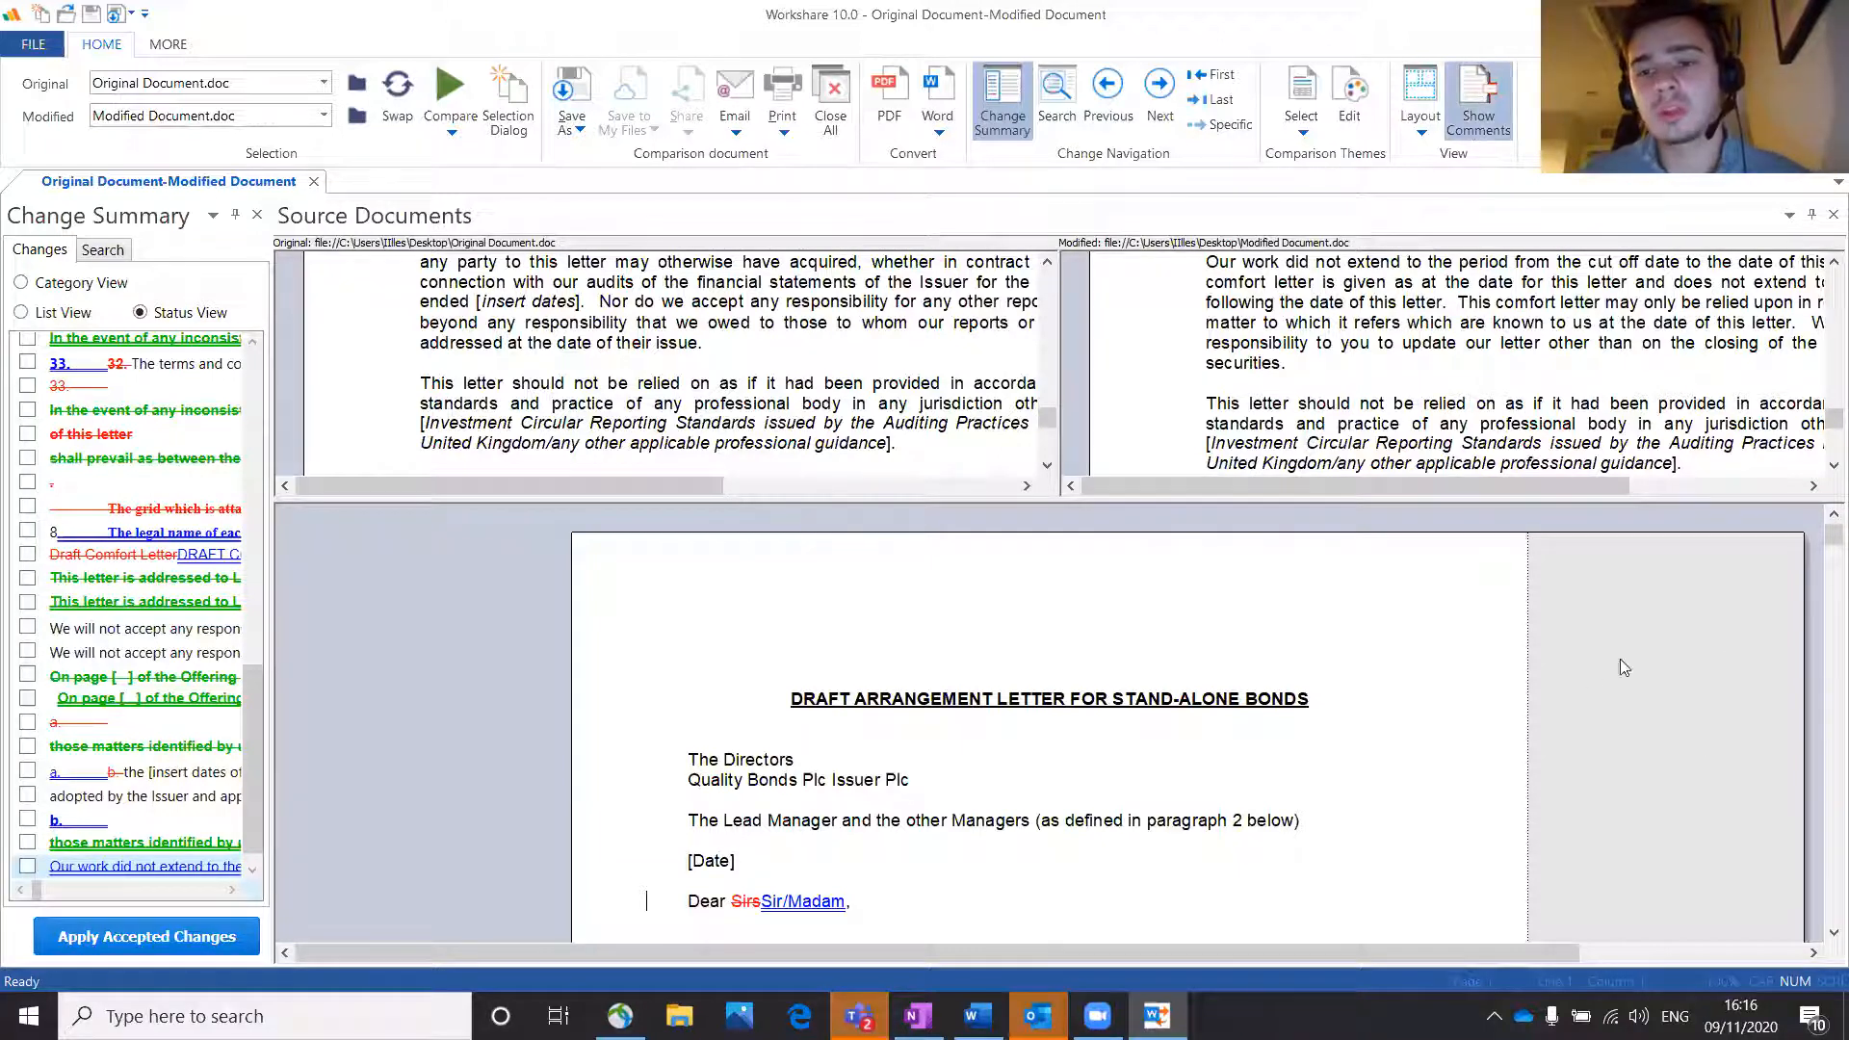
# Step: Hide the comments in the redline and check the Introduction section where the comment was displayed
pyautogui.scroll(-10, 1602, 731)
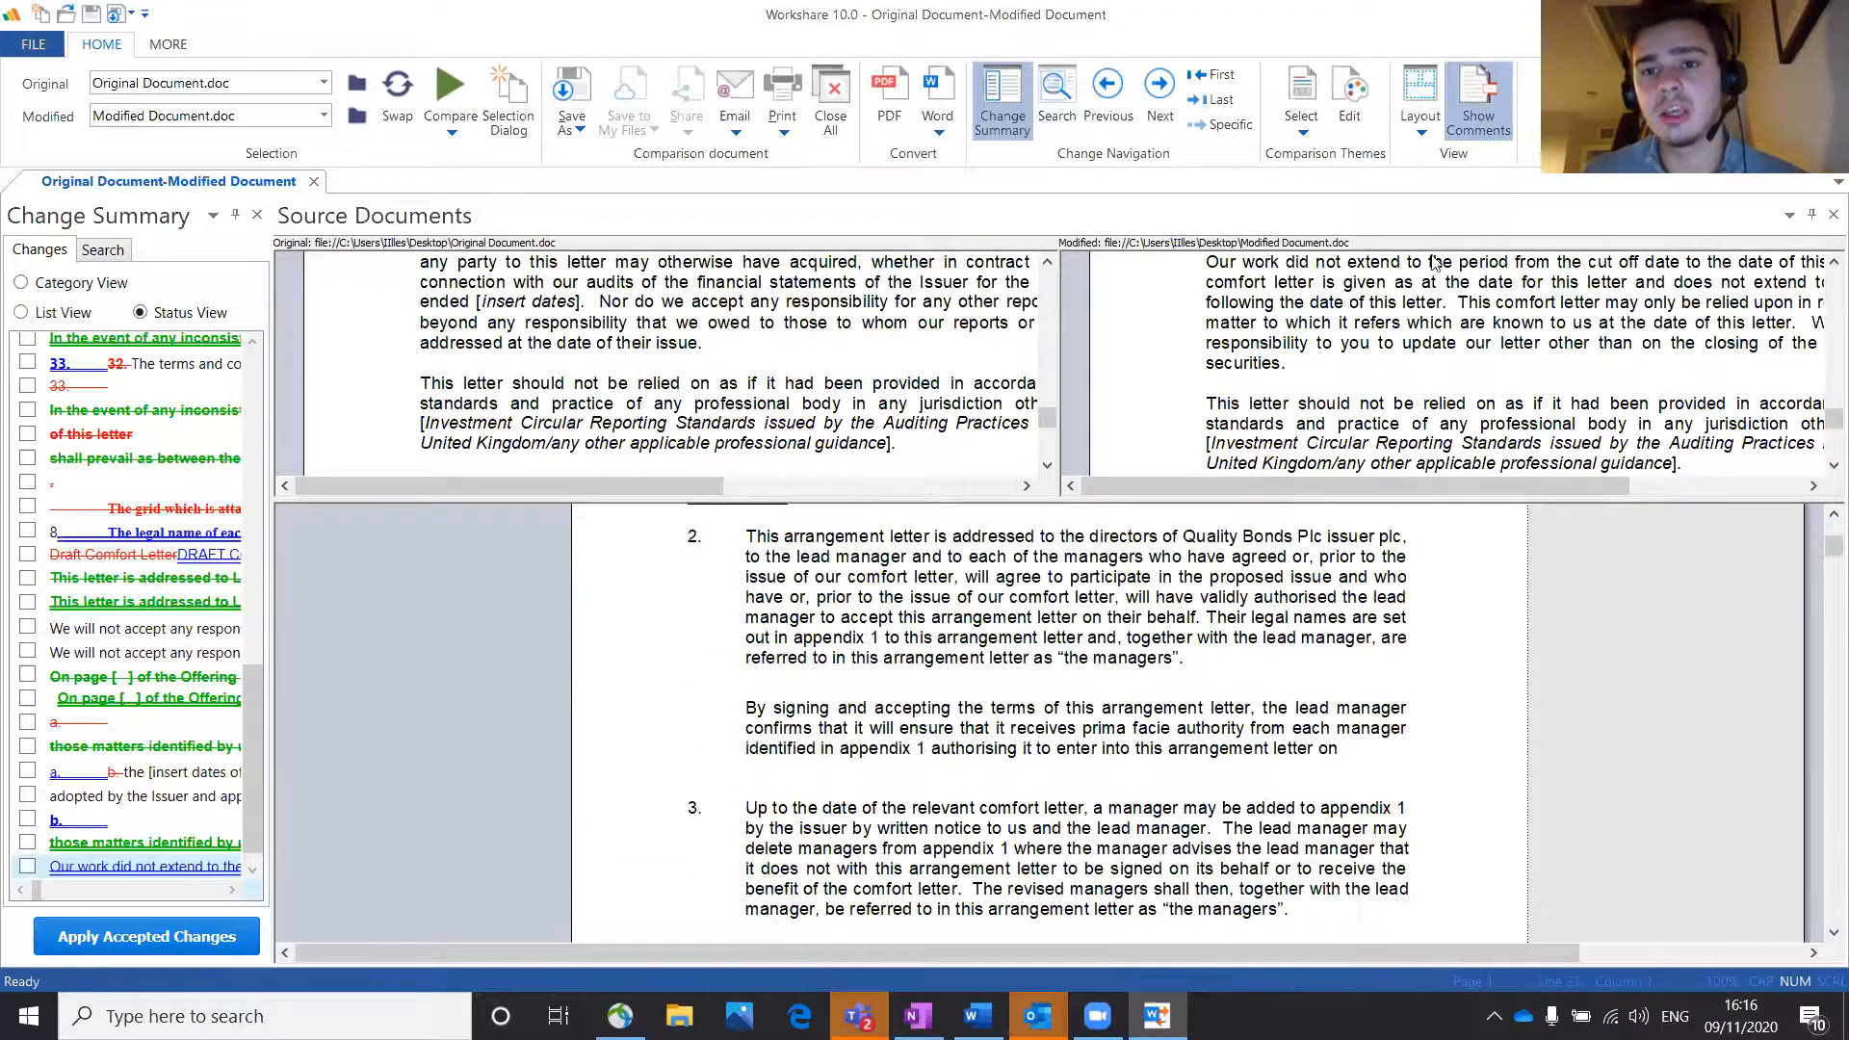
pyautogui.scroll(8, 1572, 565)
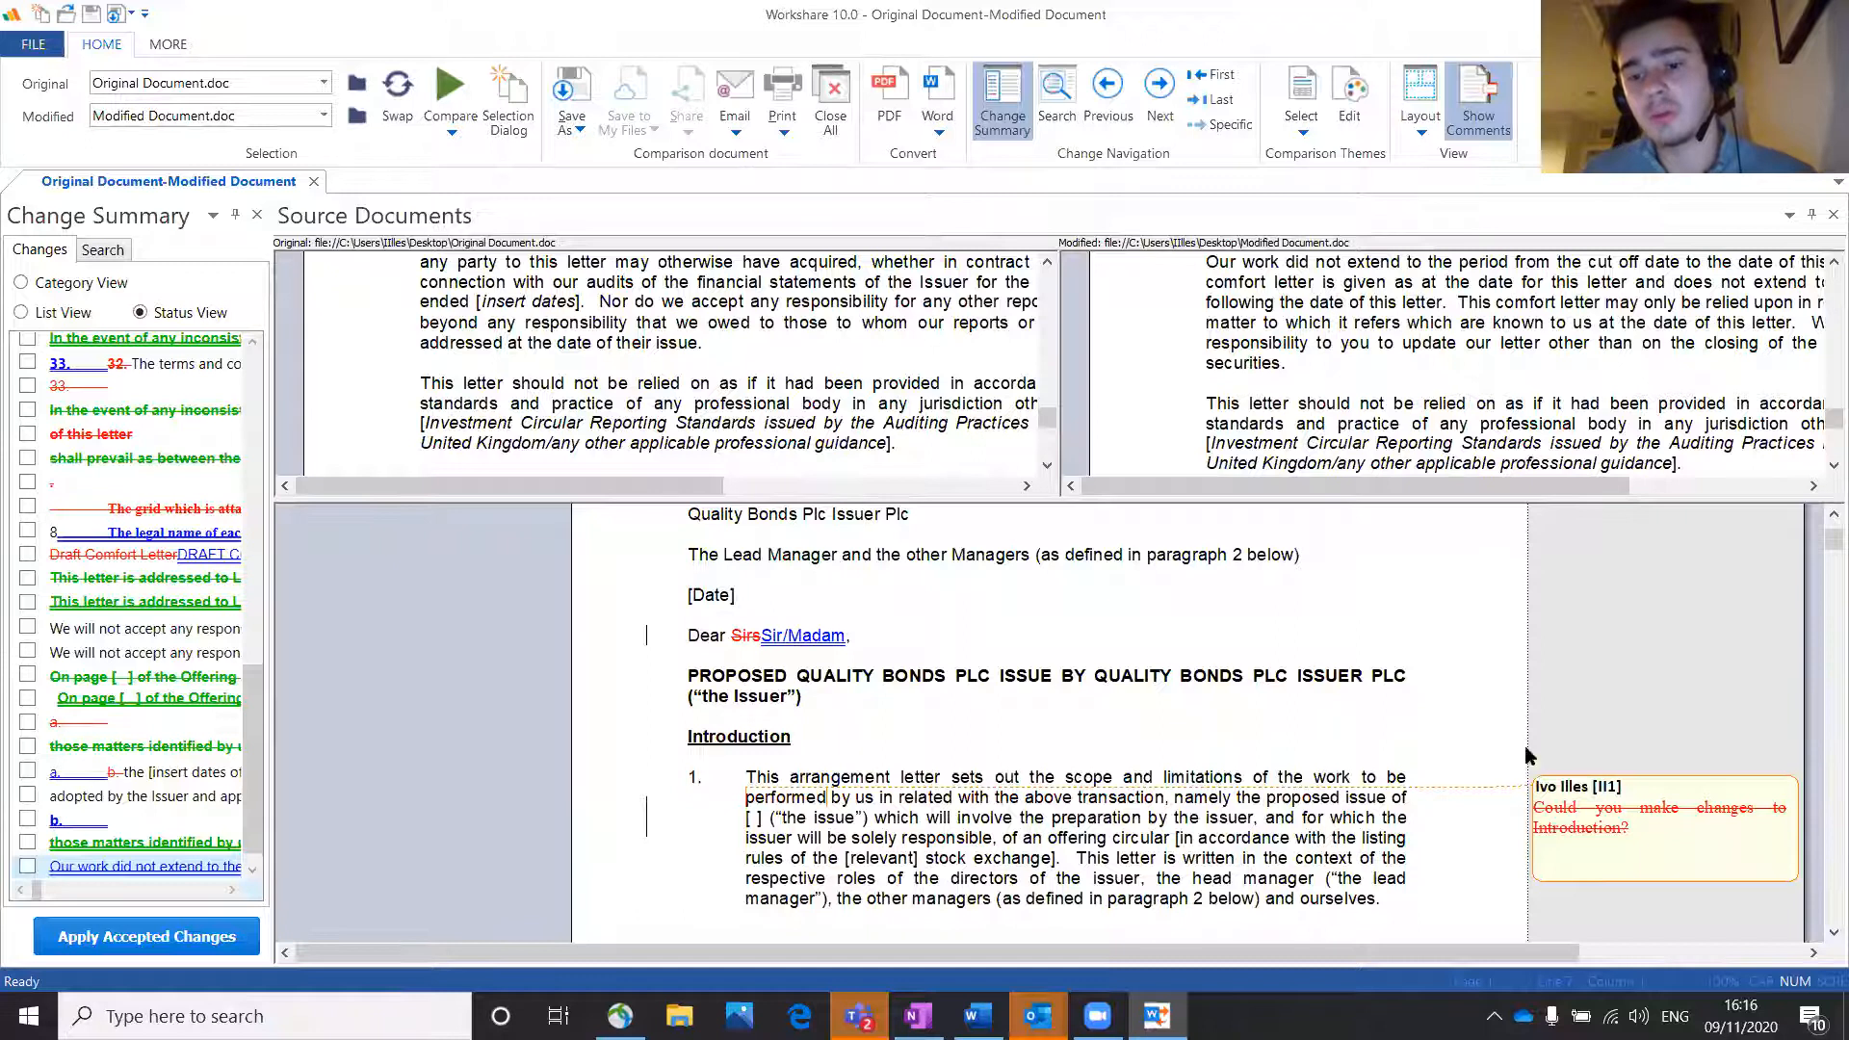
pyautogui.scroll(-1, 1527, 758)
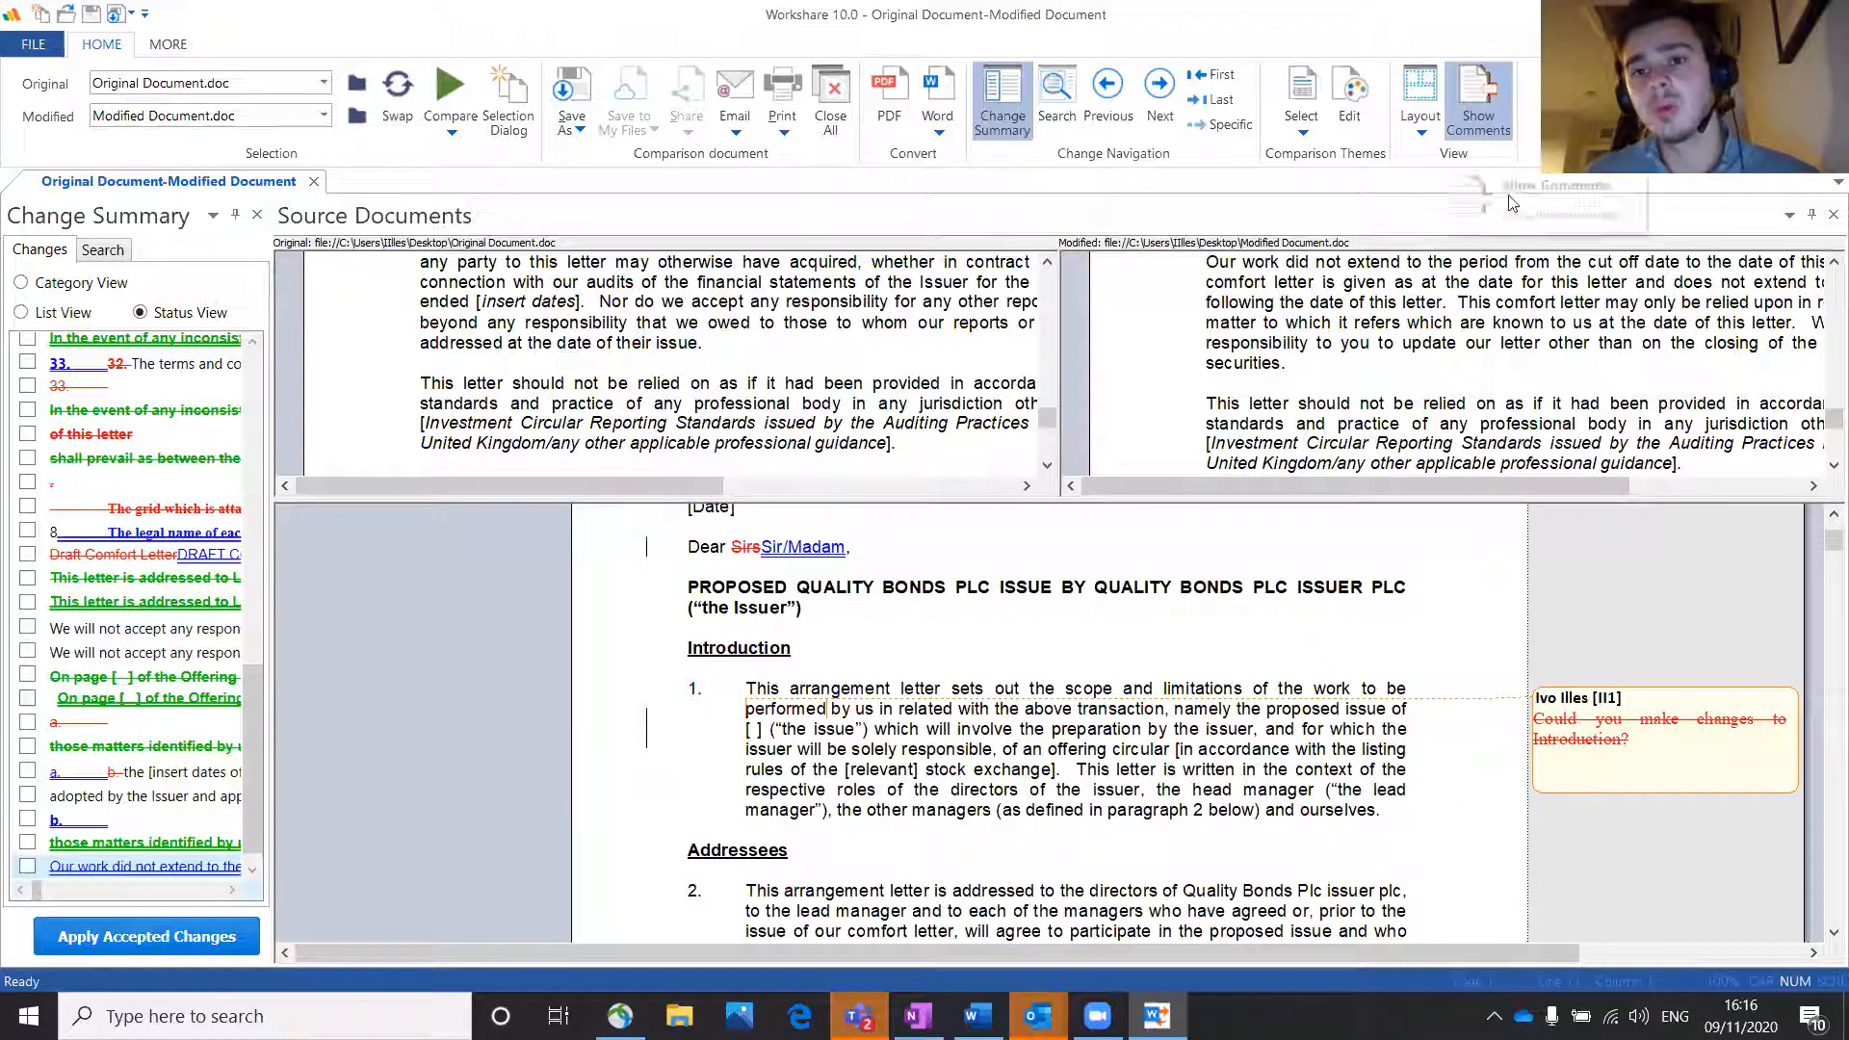
pyautogui.click(1482, 123)
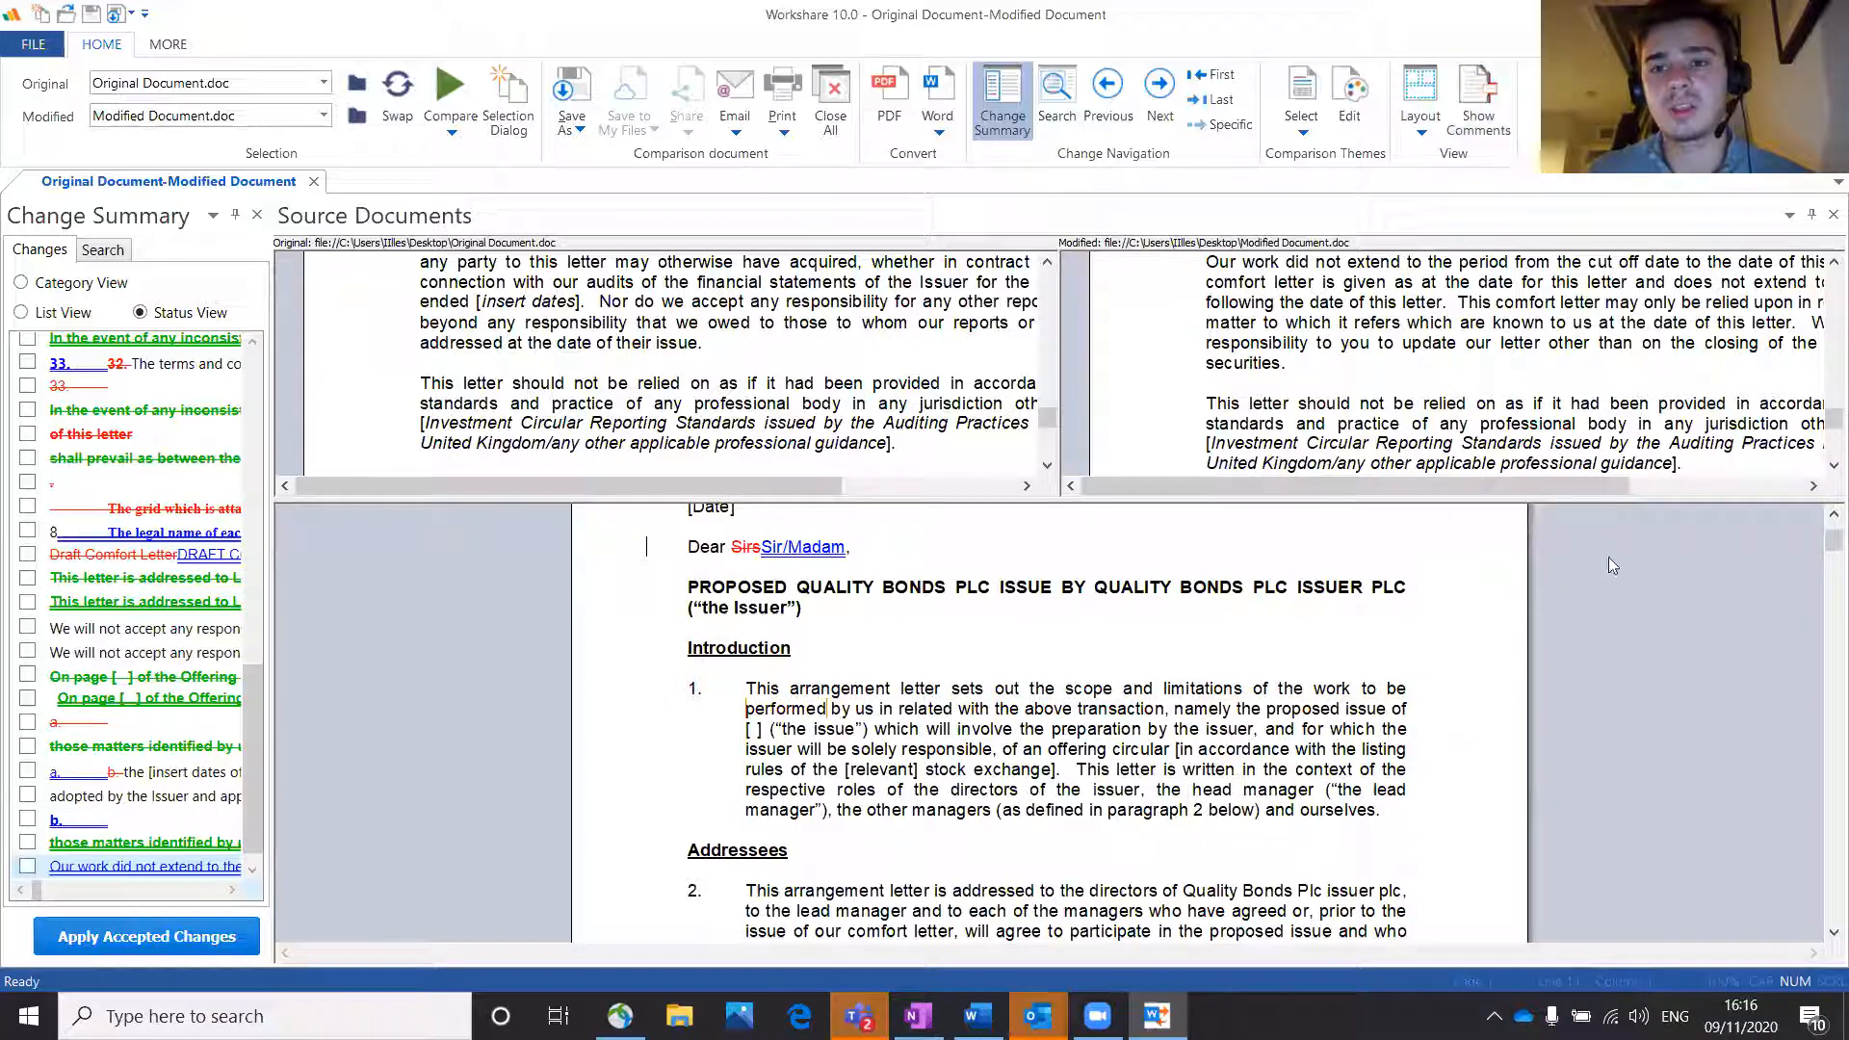
pyautogui.scroll(-2, 1479, 633)
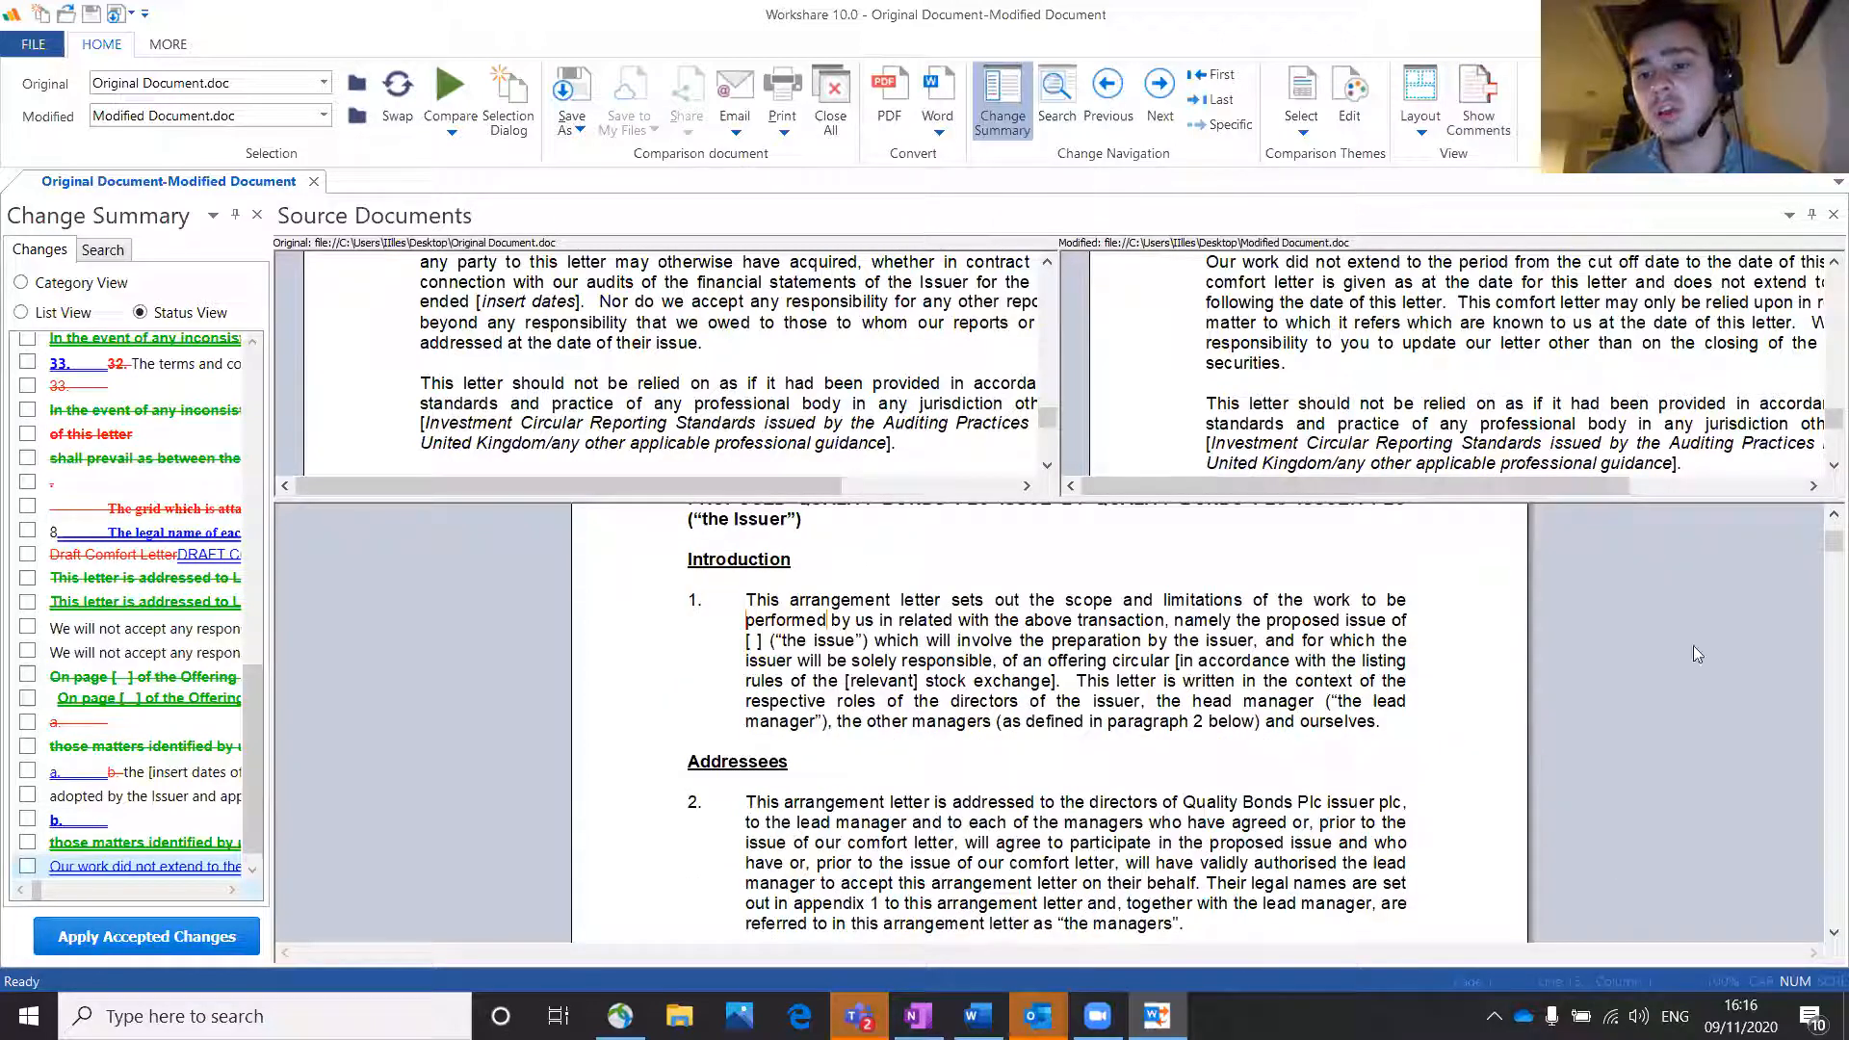
# Step: Close the comparison window and the calendar reminders window to leave a clear desktop
pyautogui.click(1827, 15)
pyautogui.click(992, 580)
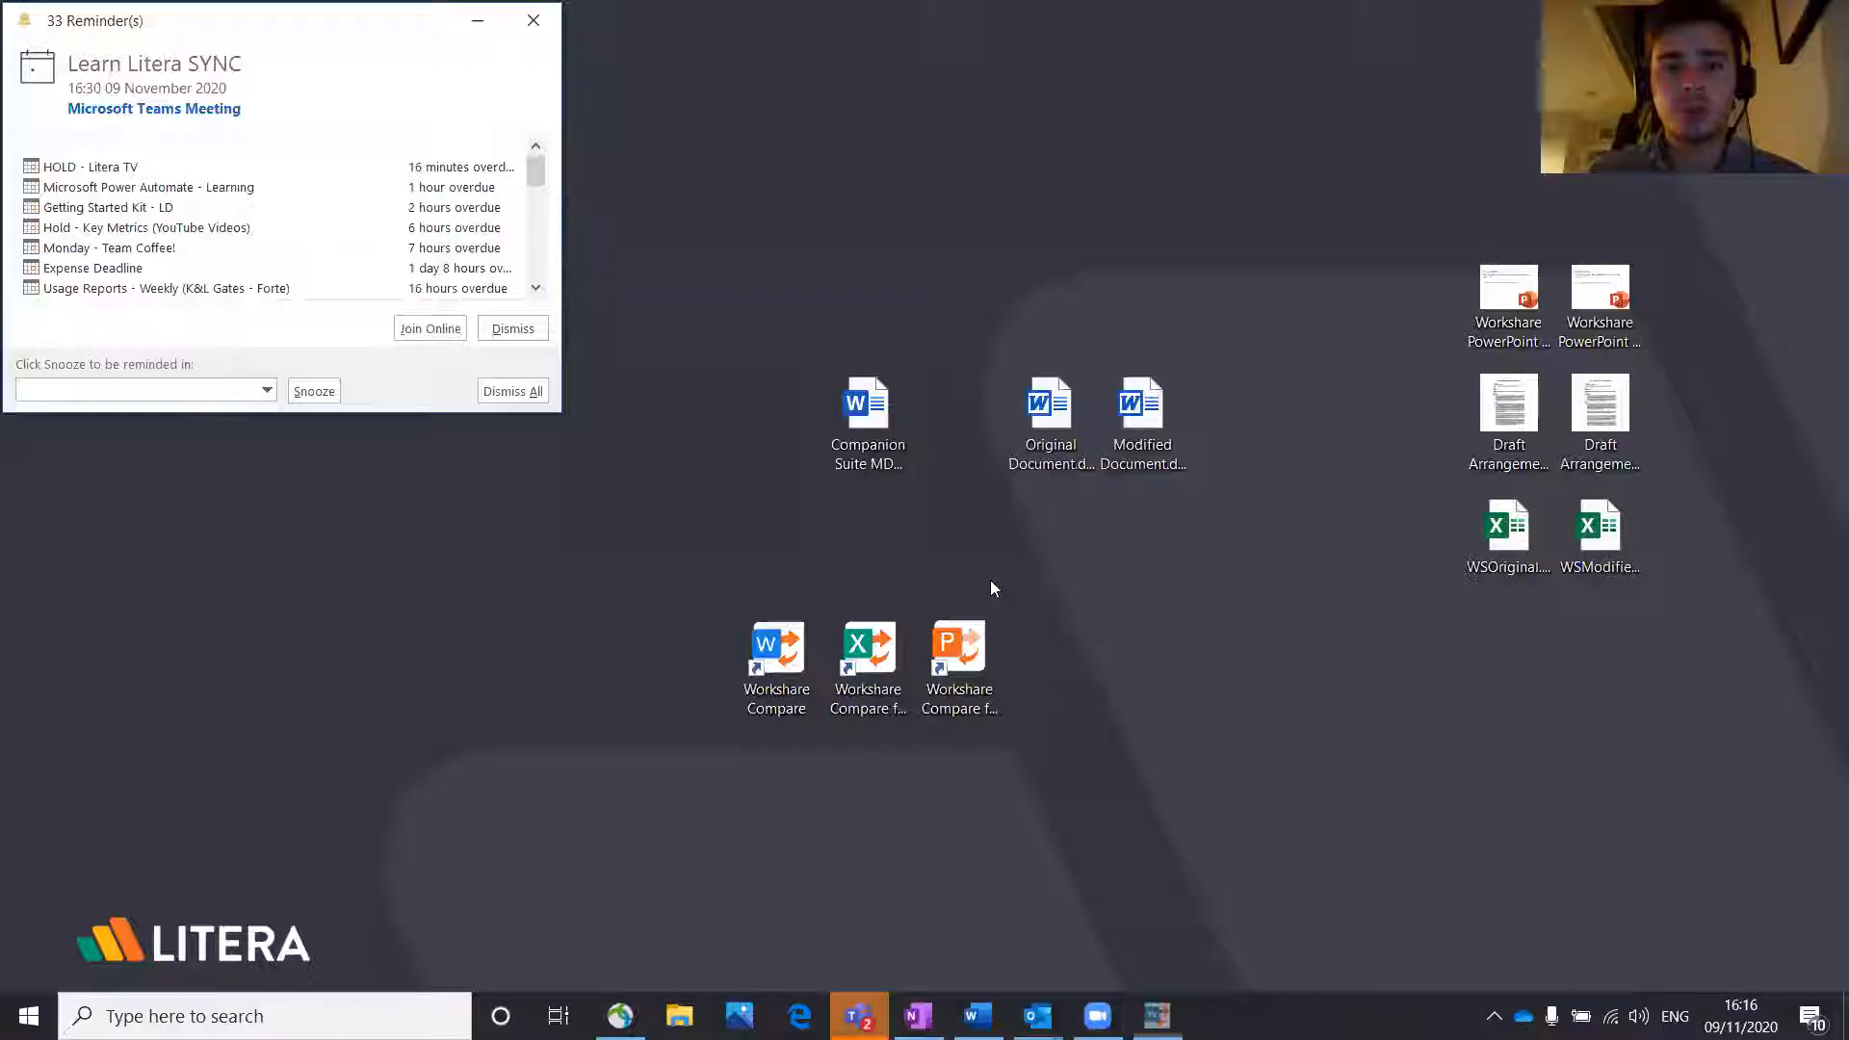
pyautogui.click(540, 17)
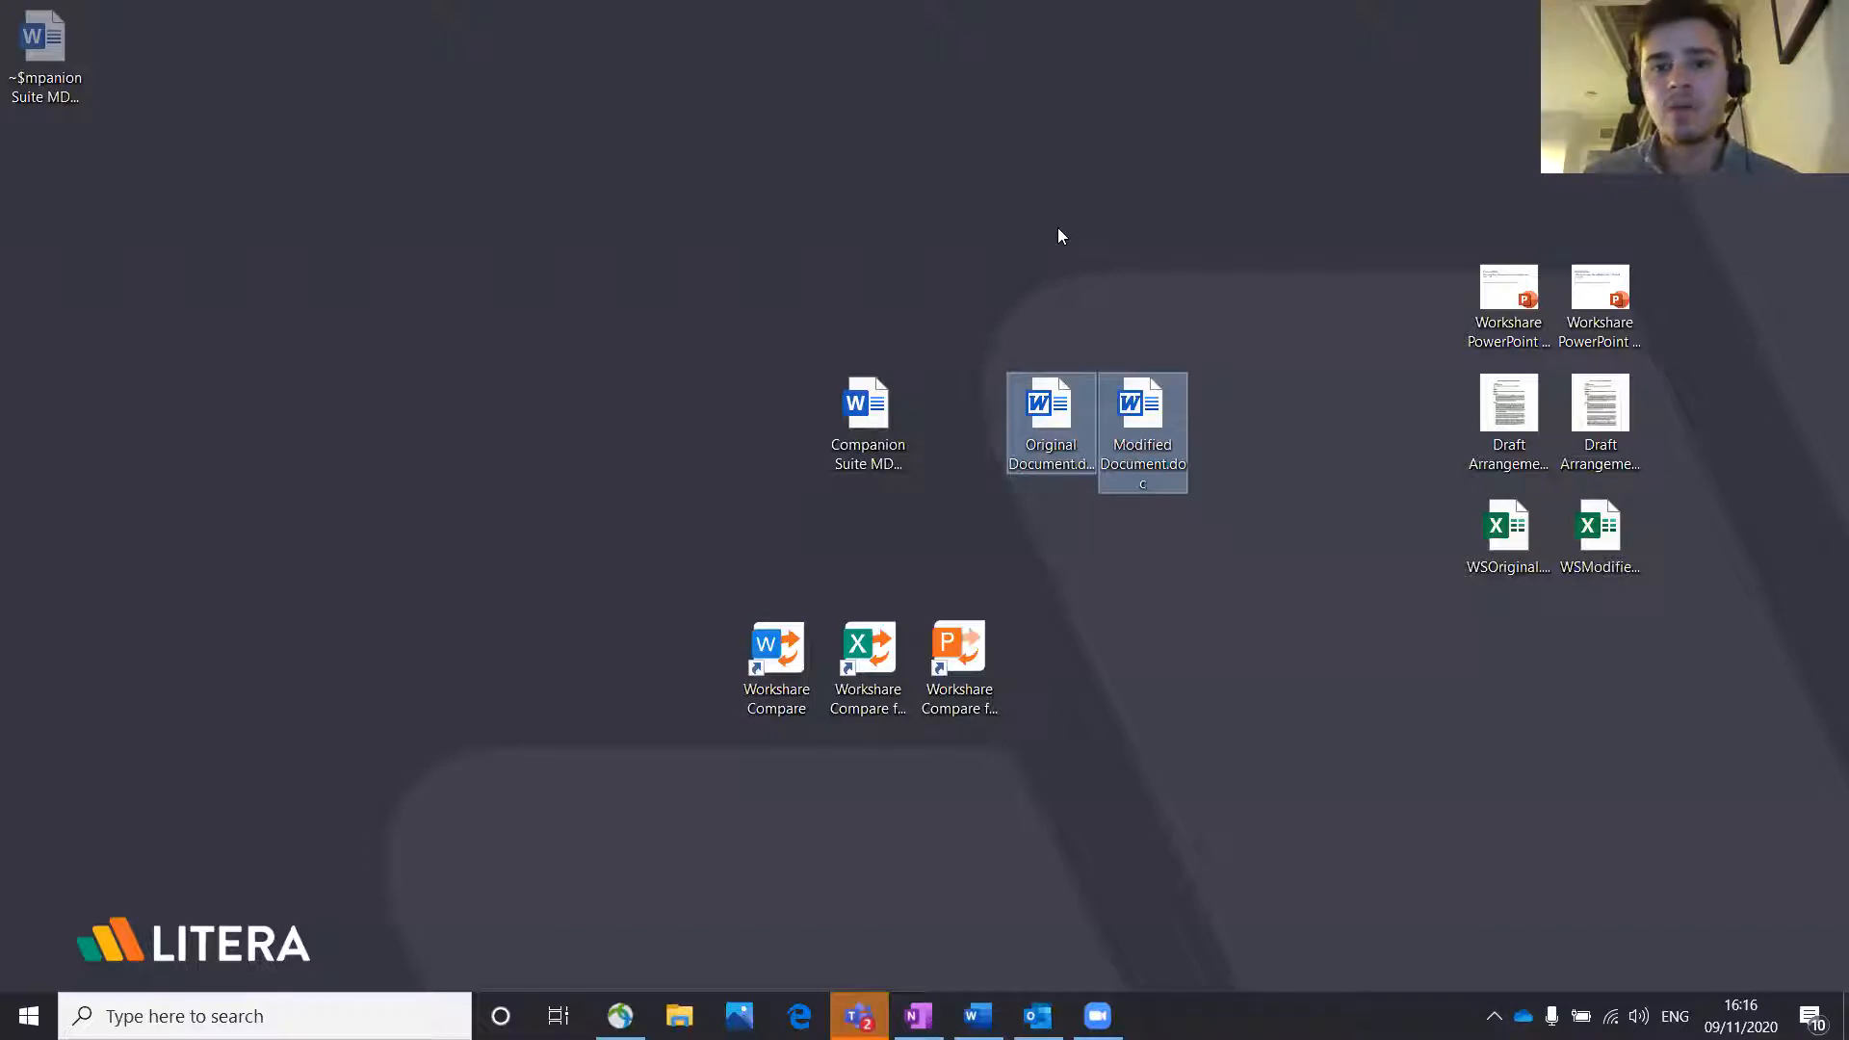
pyautogui.click(1599, 535)
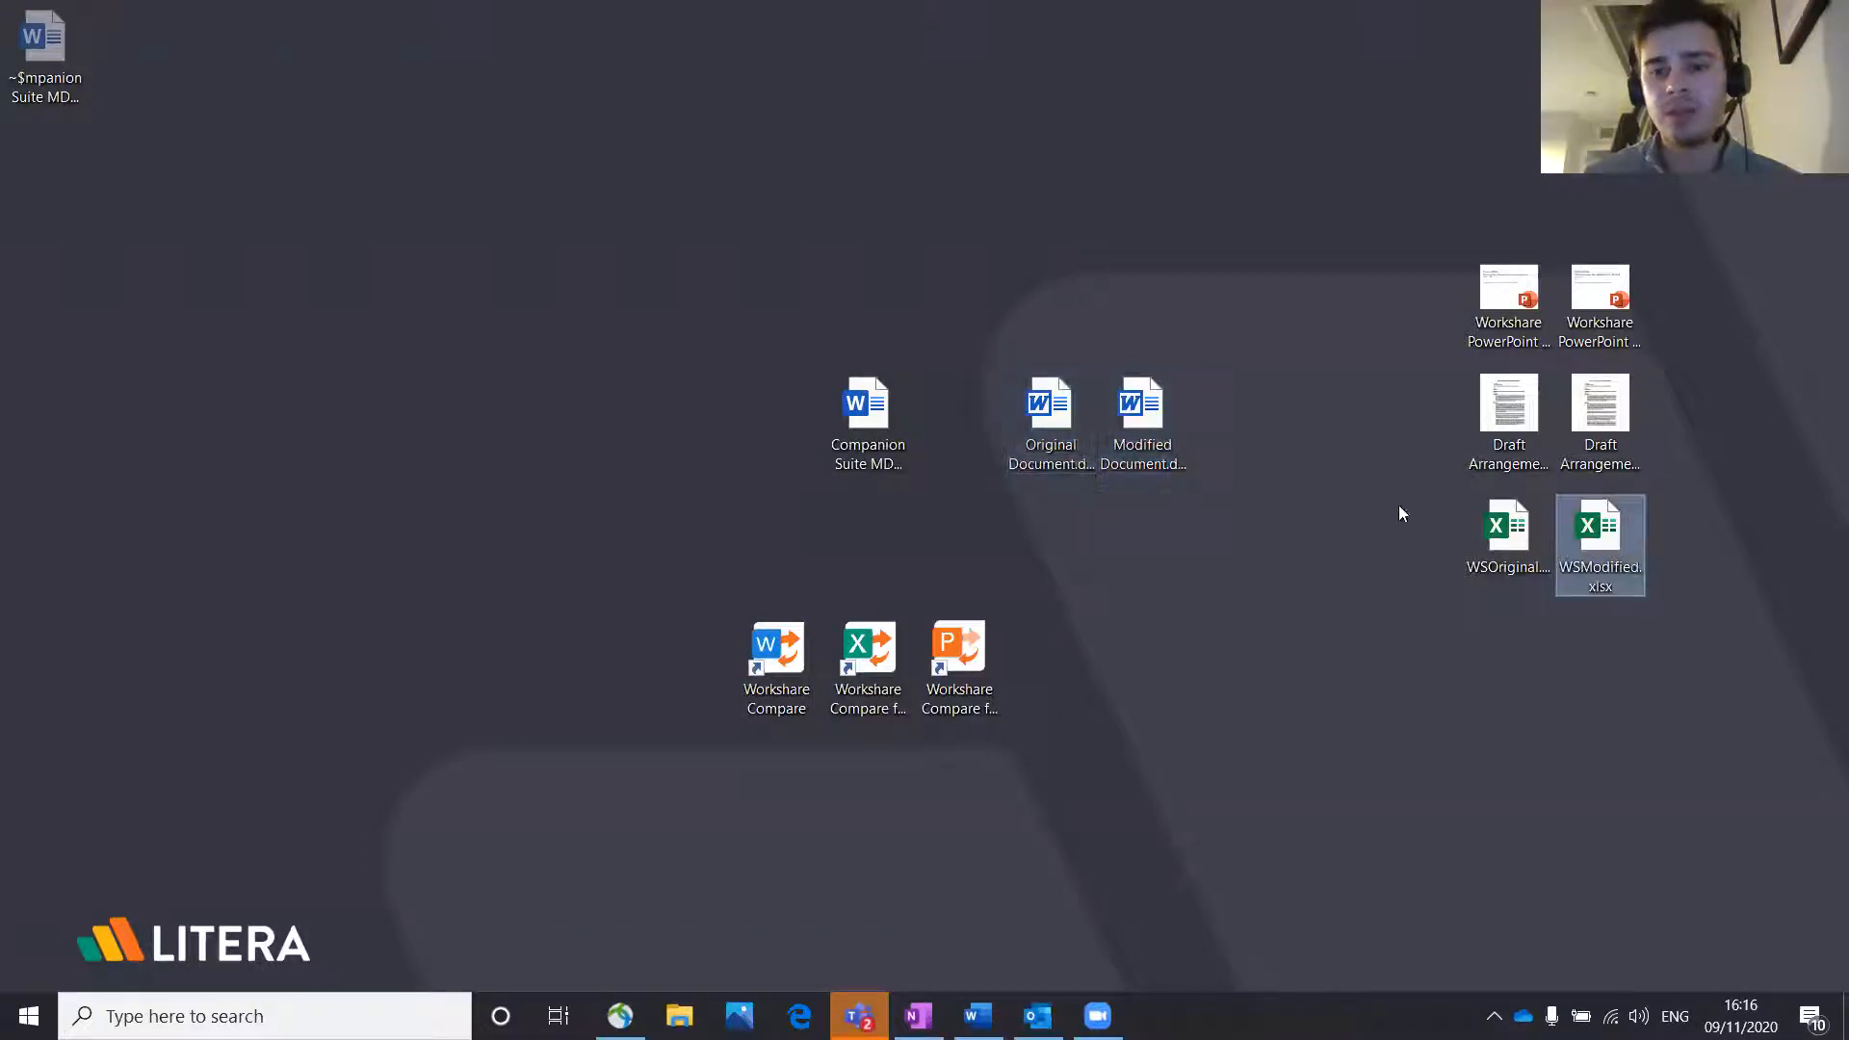
pyautogui.click(1616, 337)
pyautogui.click(1484, 325)
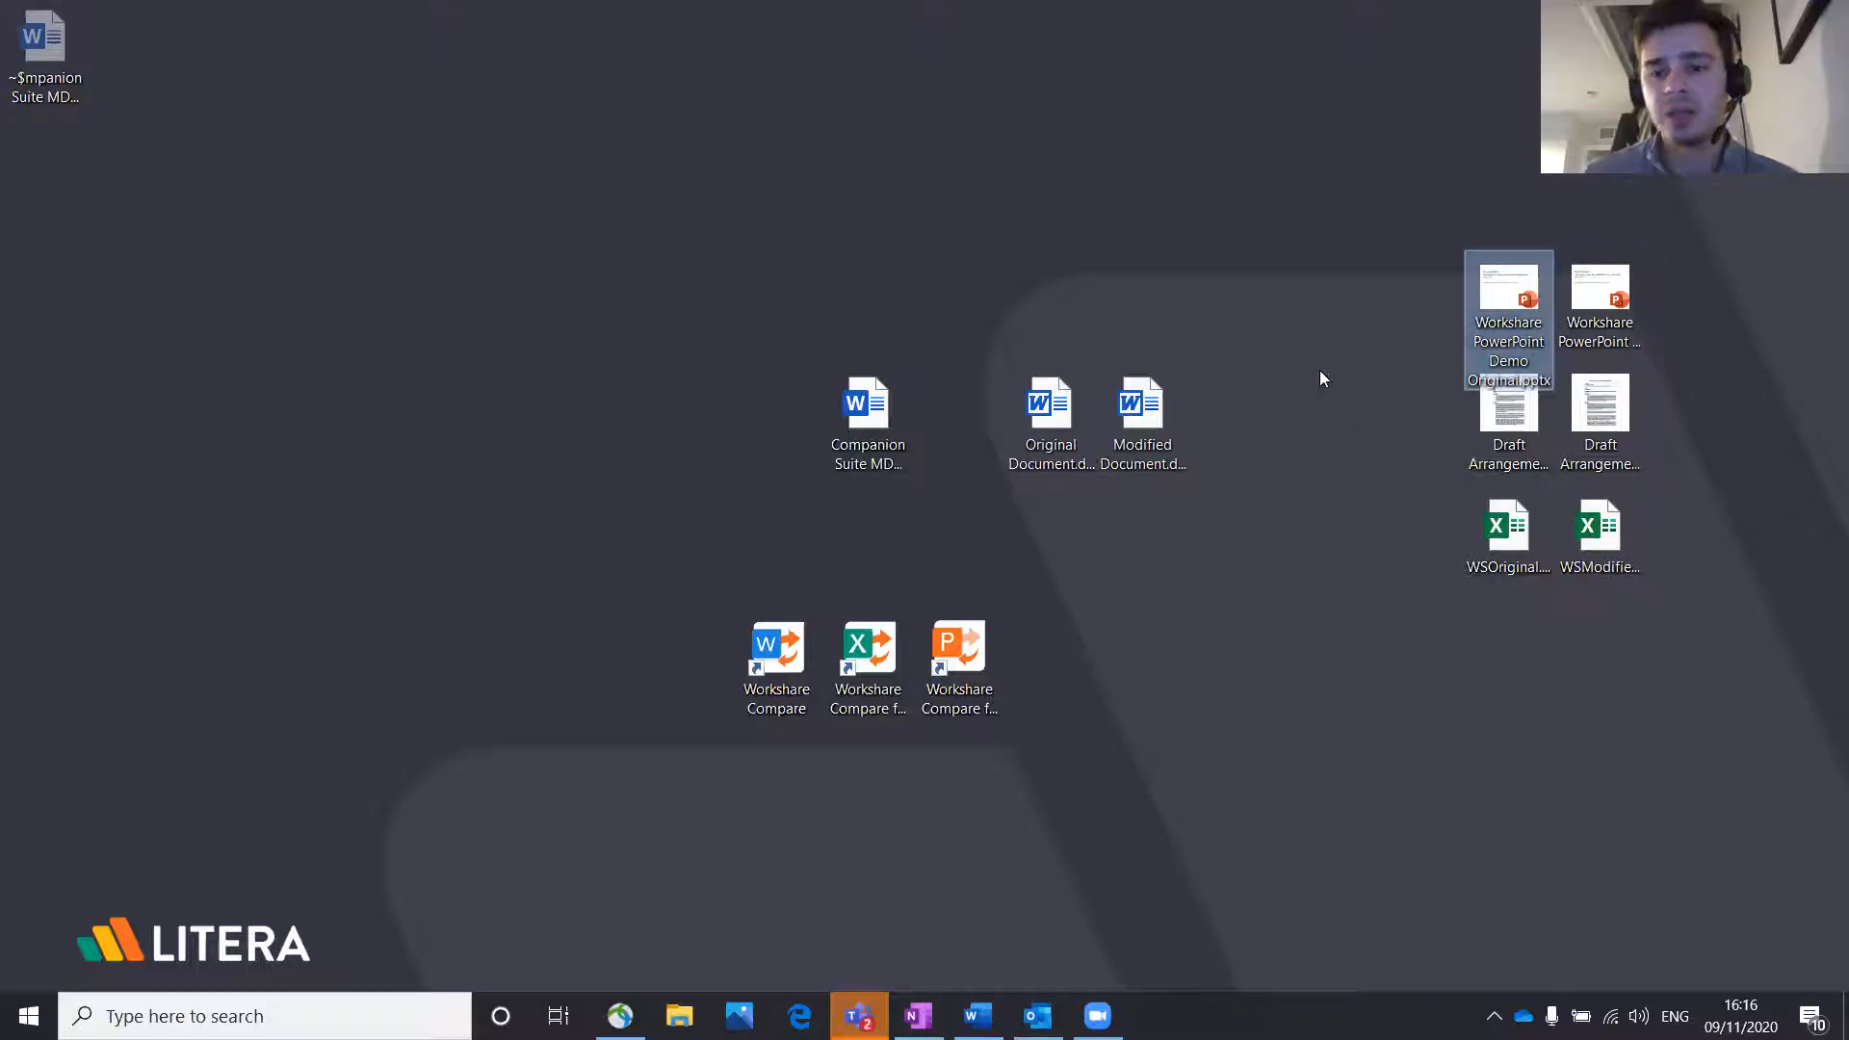
pyautogui.moveTo(1362, 235); pyautogui.dragTo(1661, 372)
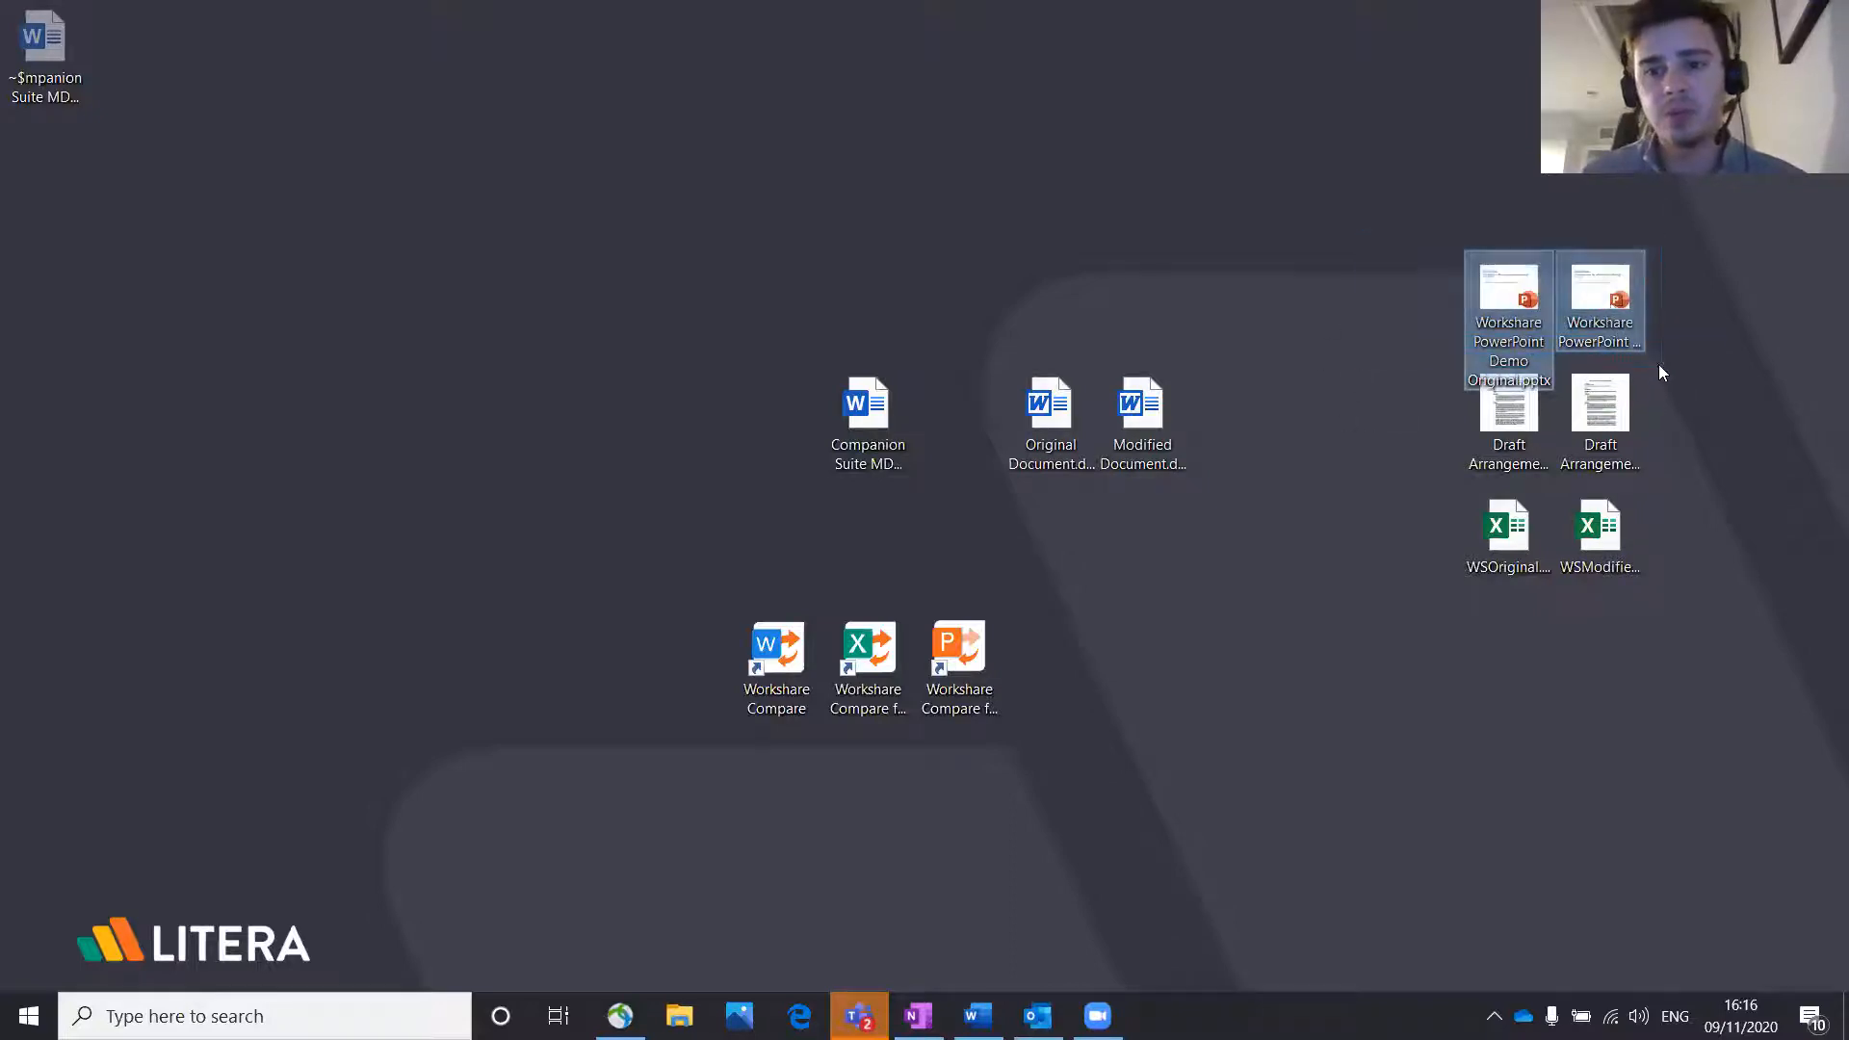
pyautogui.rightClick(1625, 294)
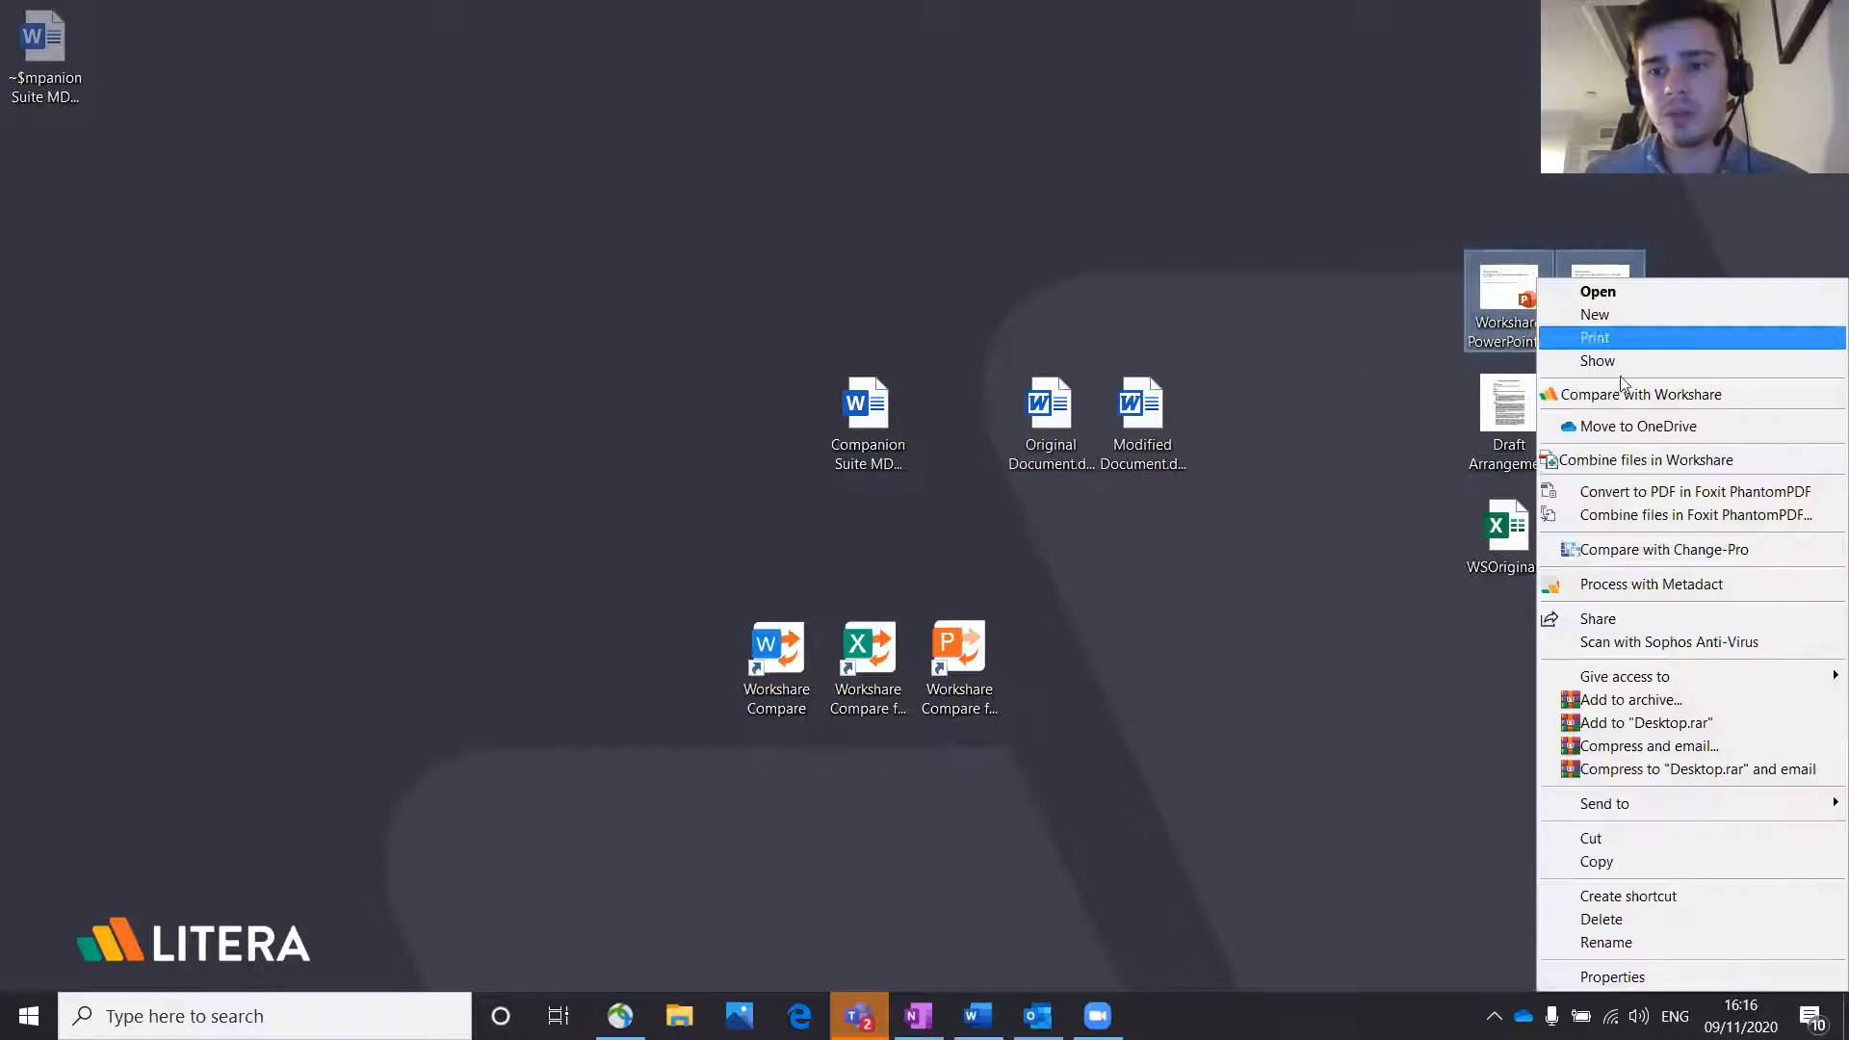
pyautogui.click(1418, 362)
# Step: Start a Workshare comparison of the original and modified Workshare PowerPoint Demo presentations from the desktop
pyautogui.moveTo(1374, 223); pyautogui.dragTo(1678, 370)
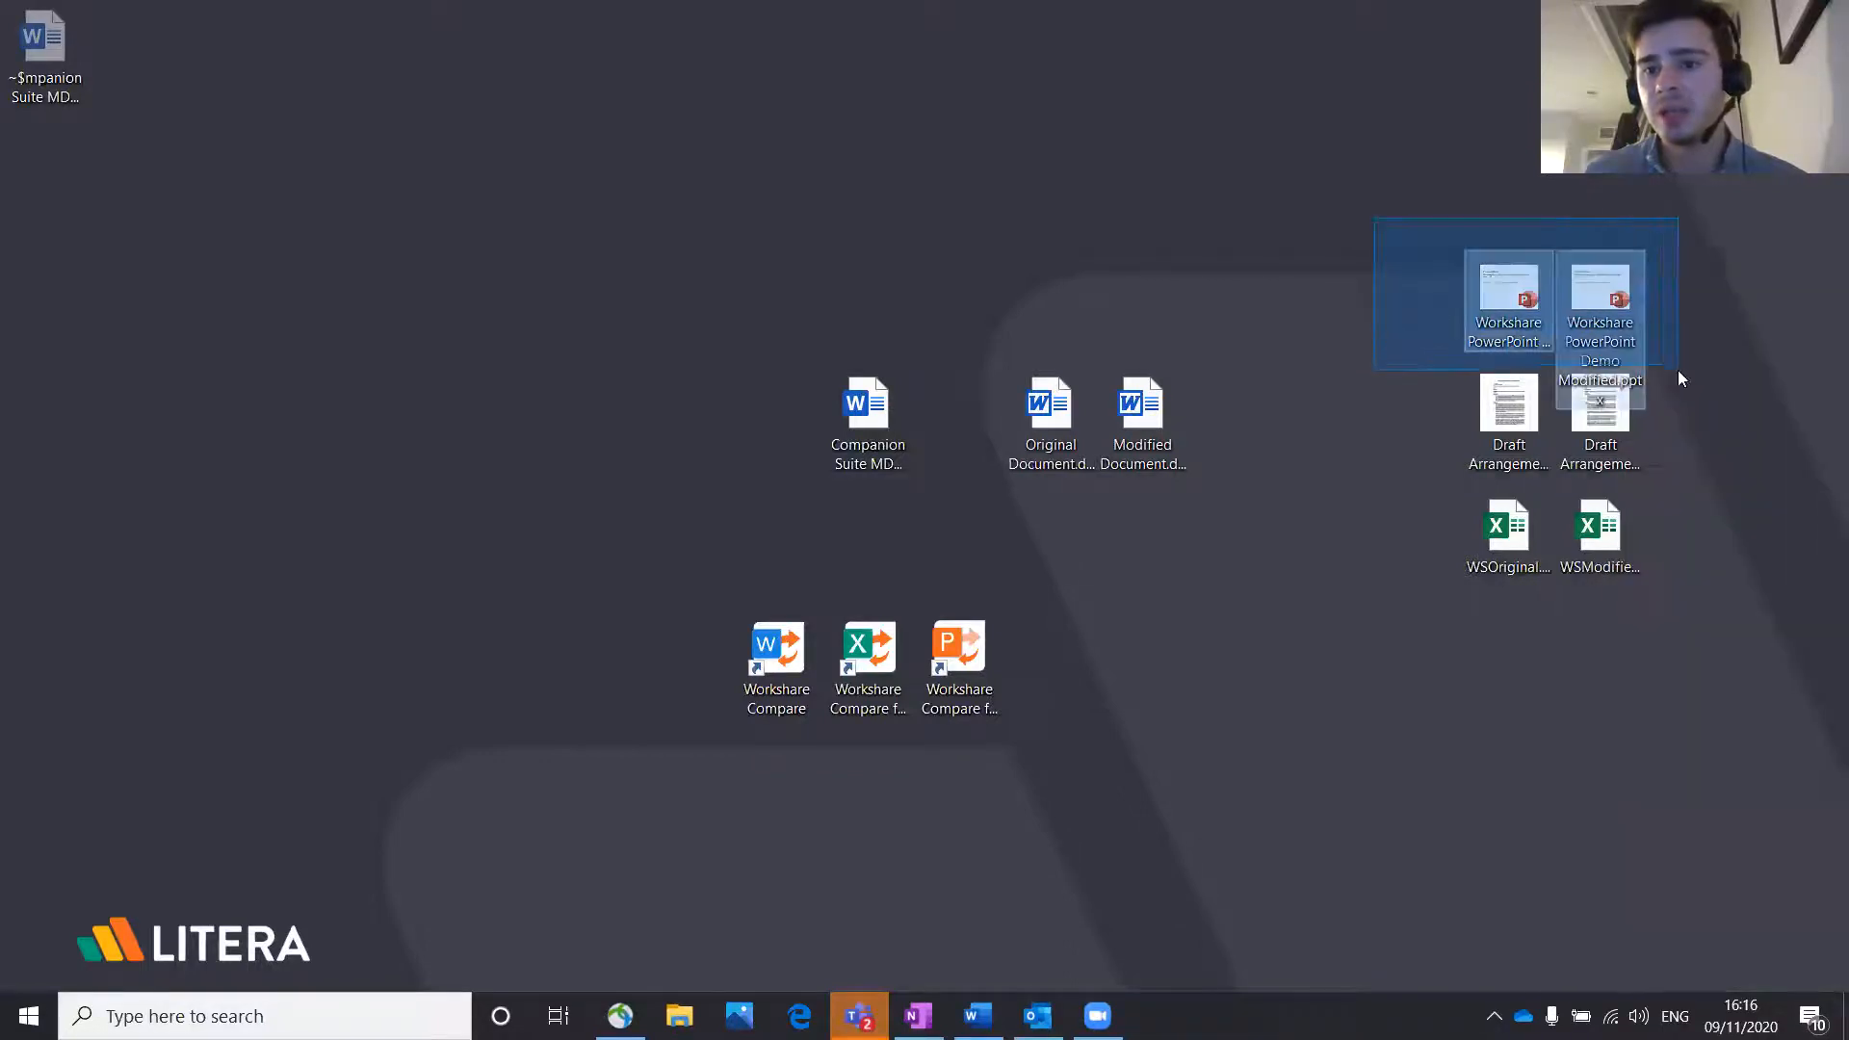
pyautogui.rightClick(1622, 308)
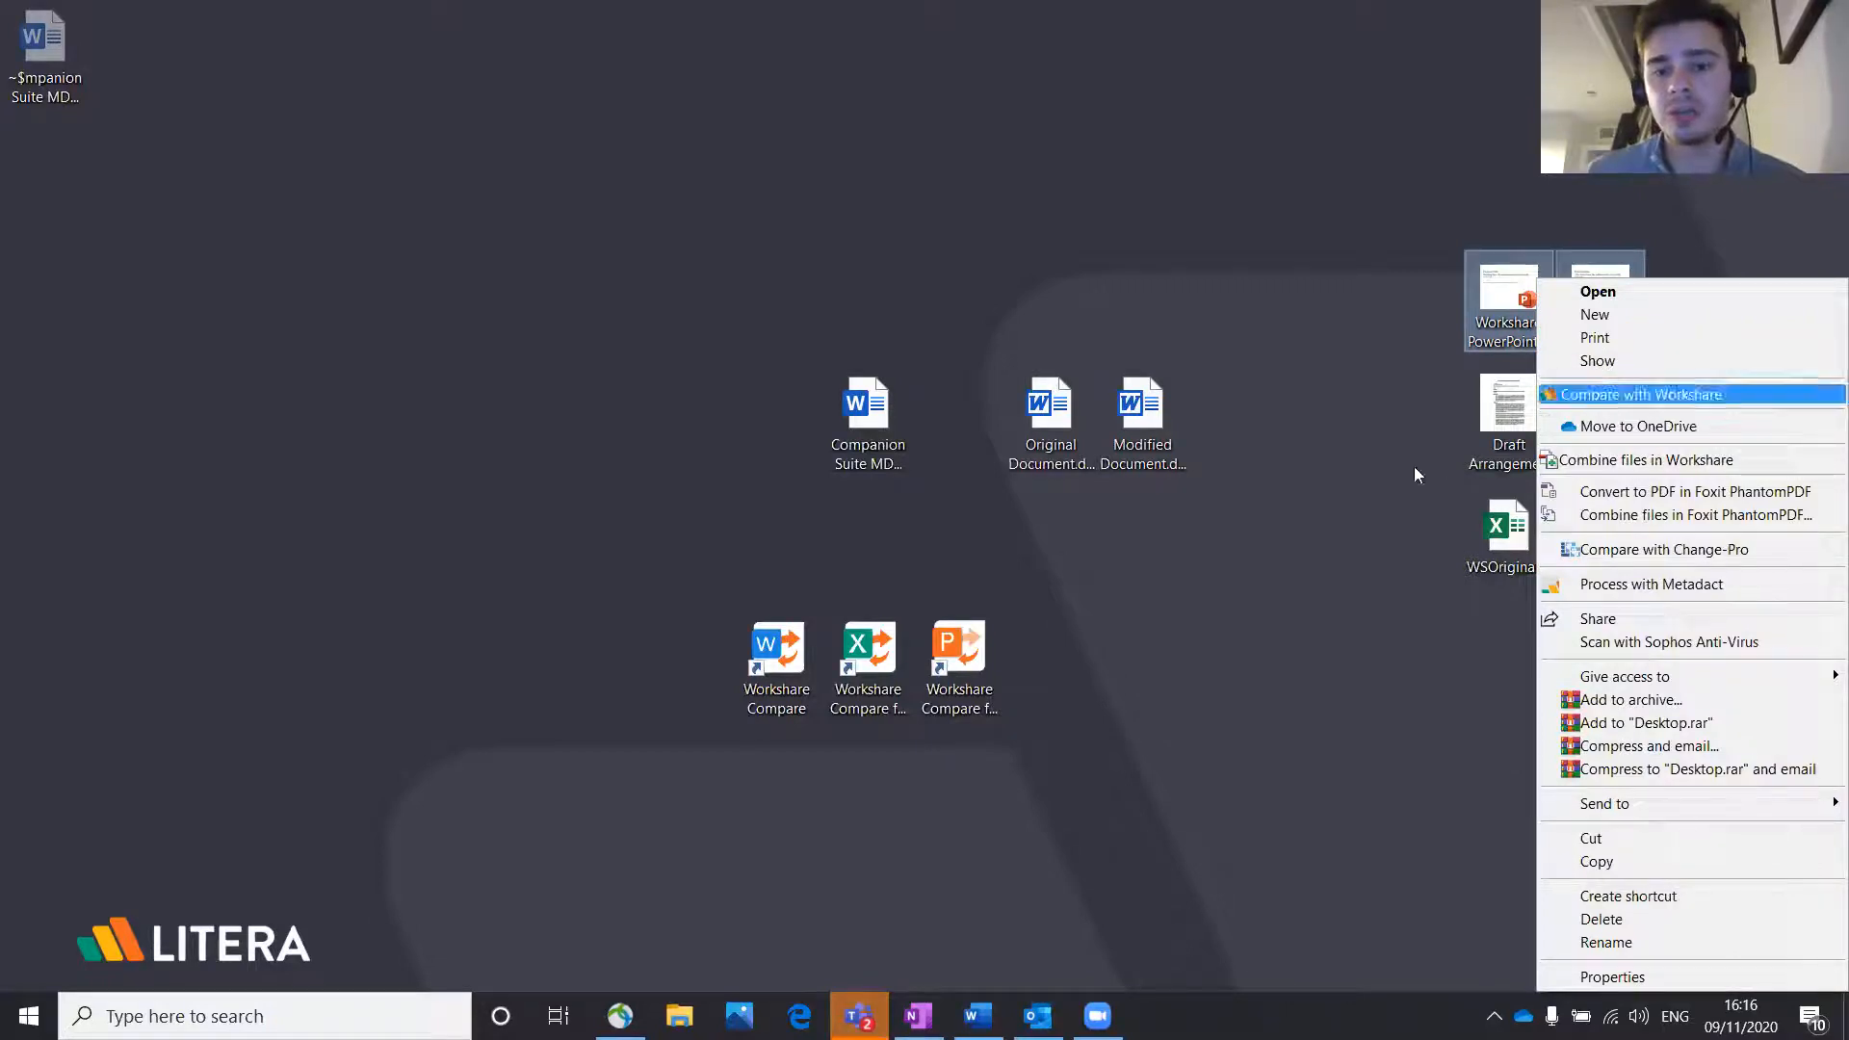
pyautogui.click(1616, 399)
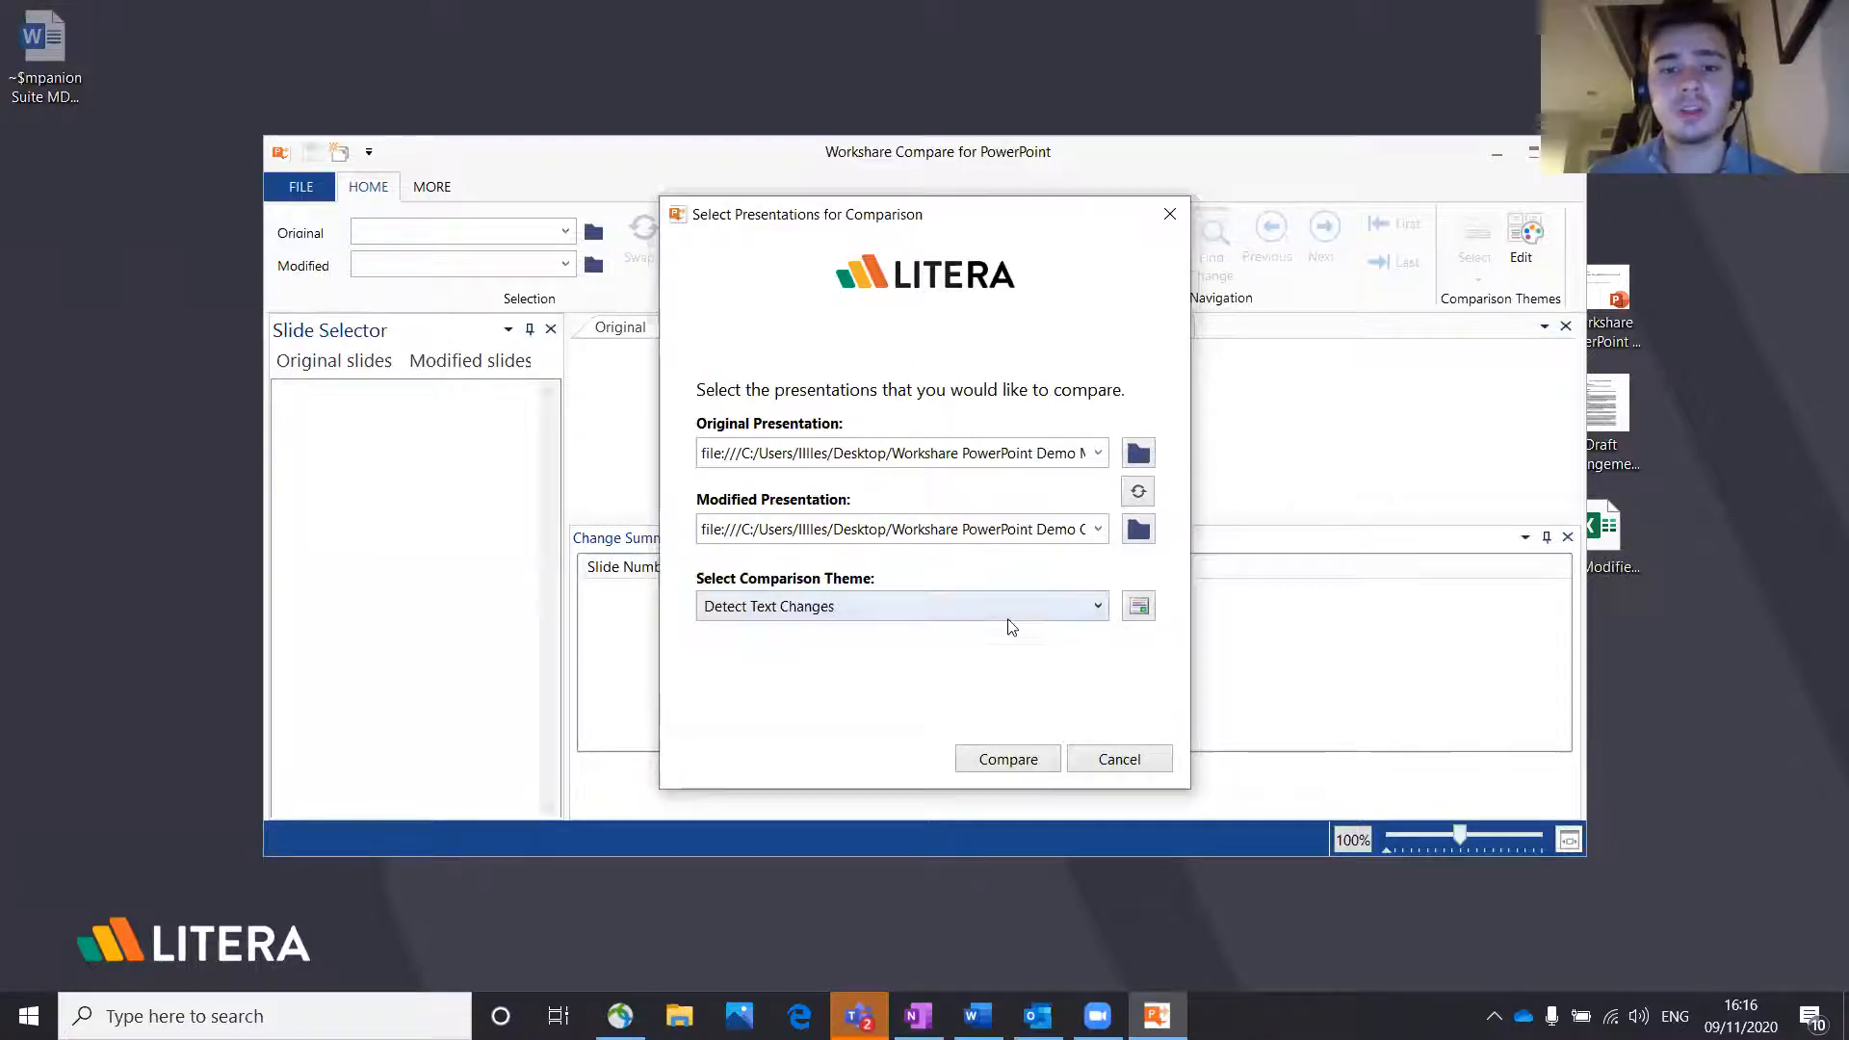
# Step: Run the presentation comparison with the Detect All Changes theme and maximise the comparison window
pyautogui.click(747, 614)
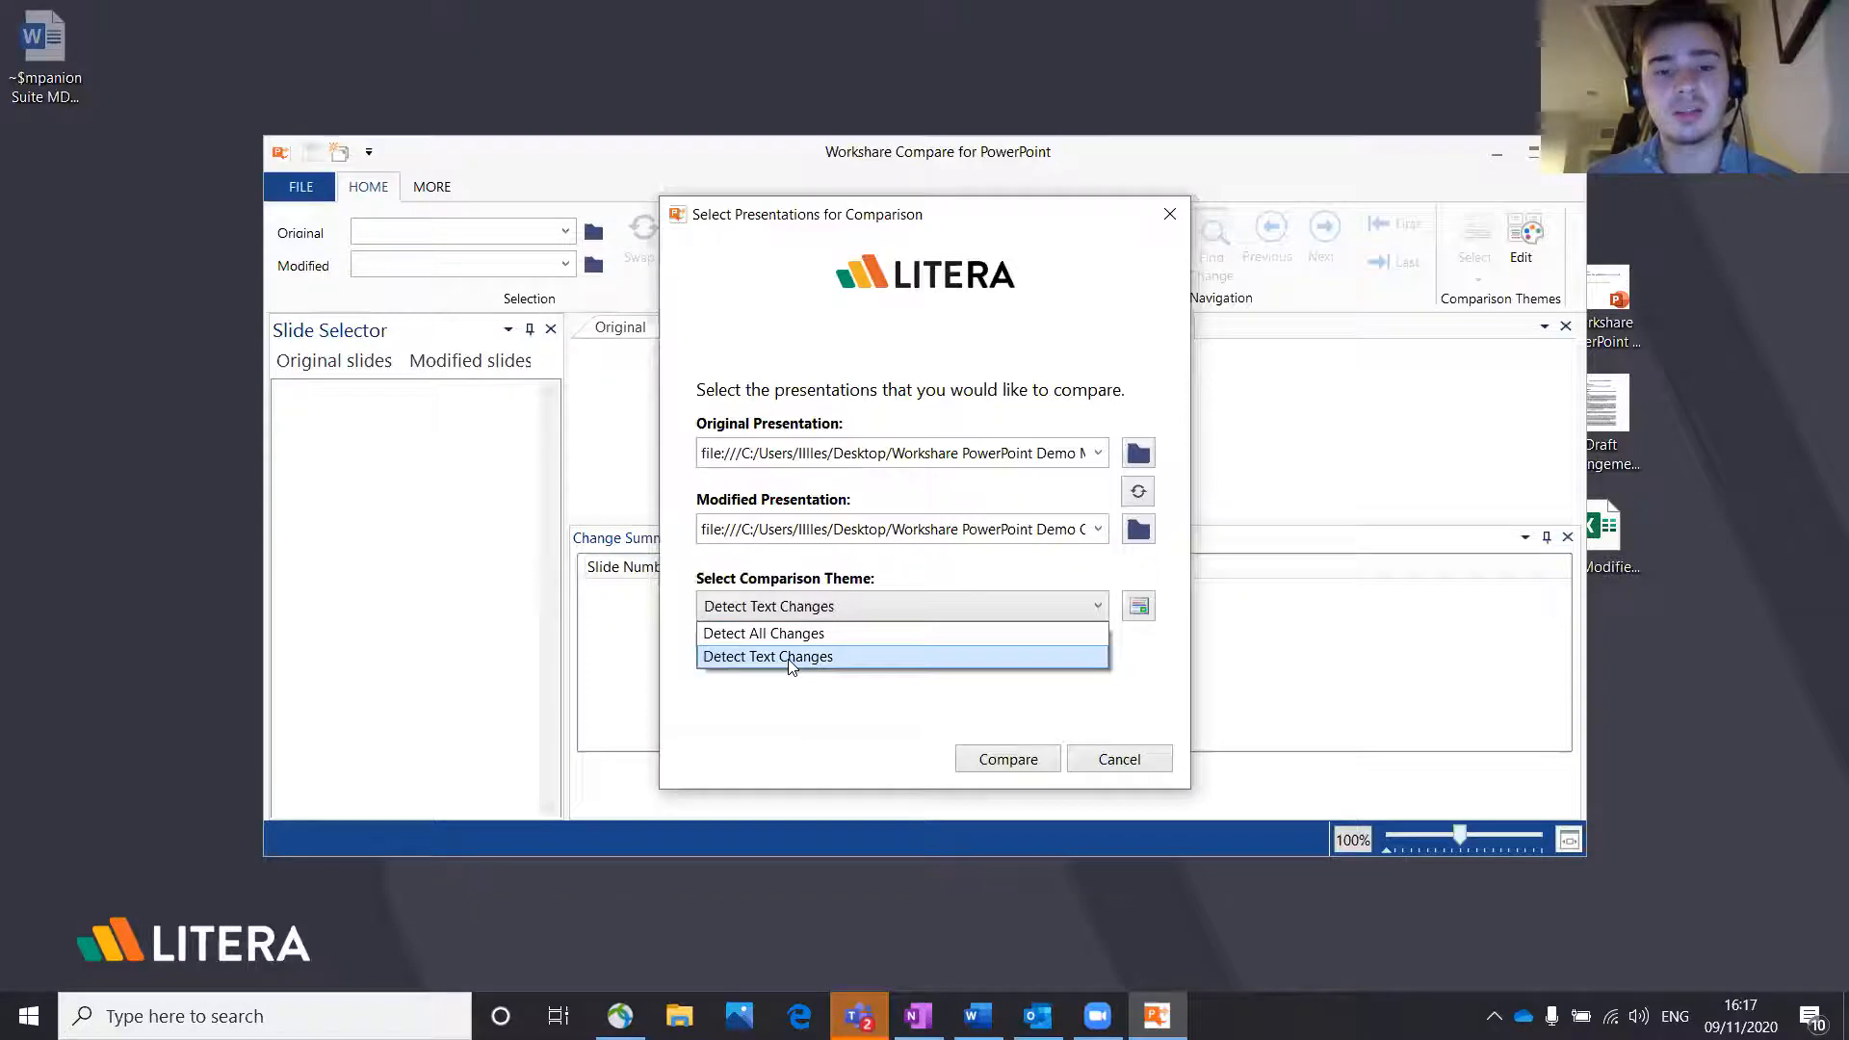
pyautogui.click(766, 634)
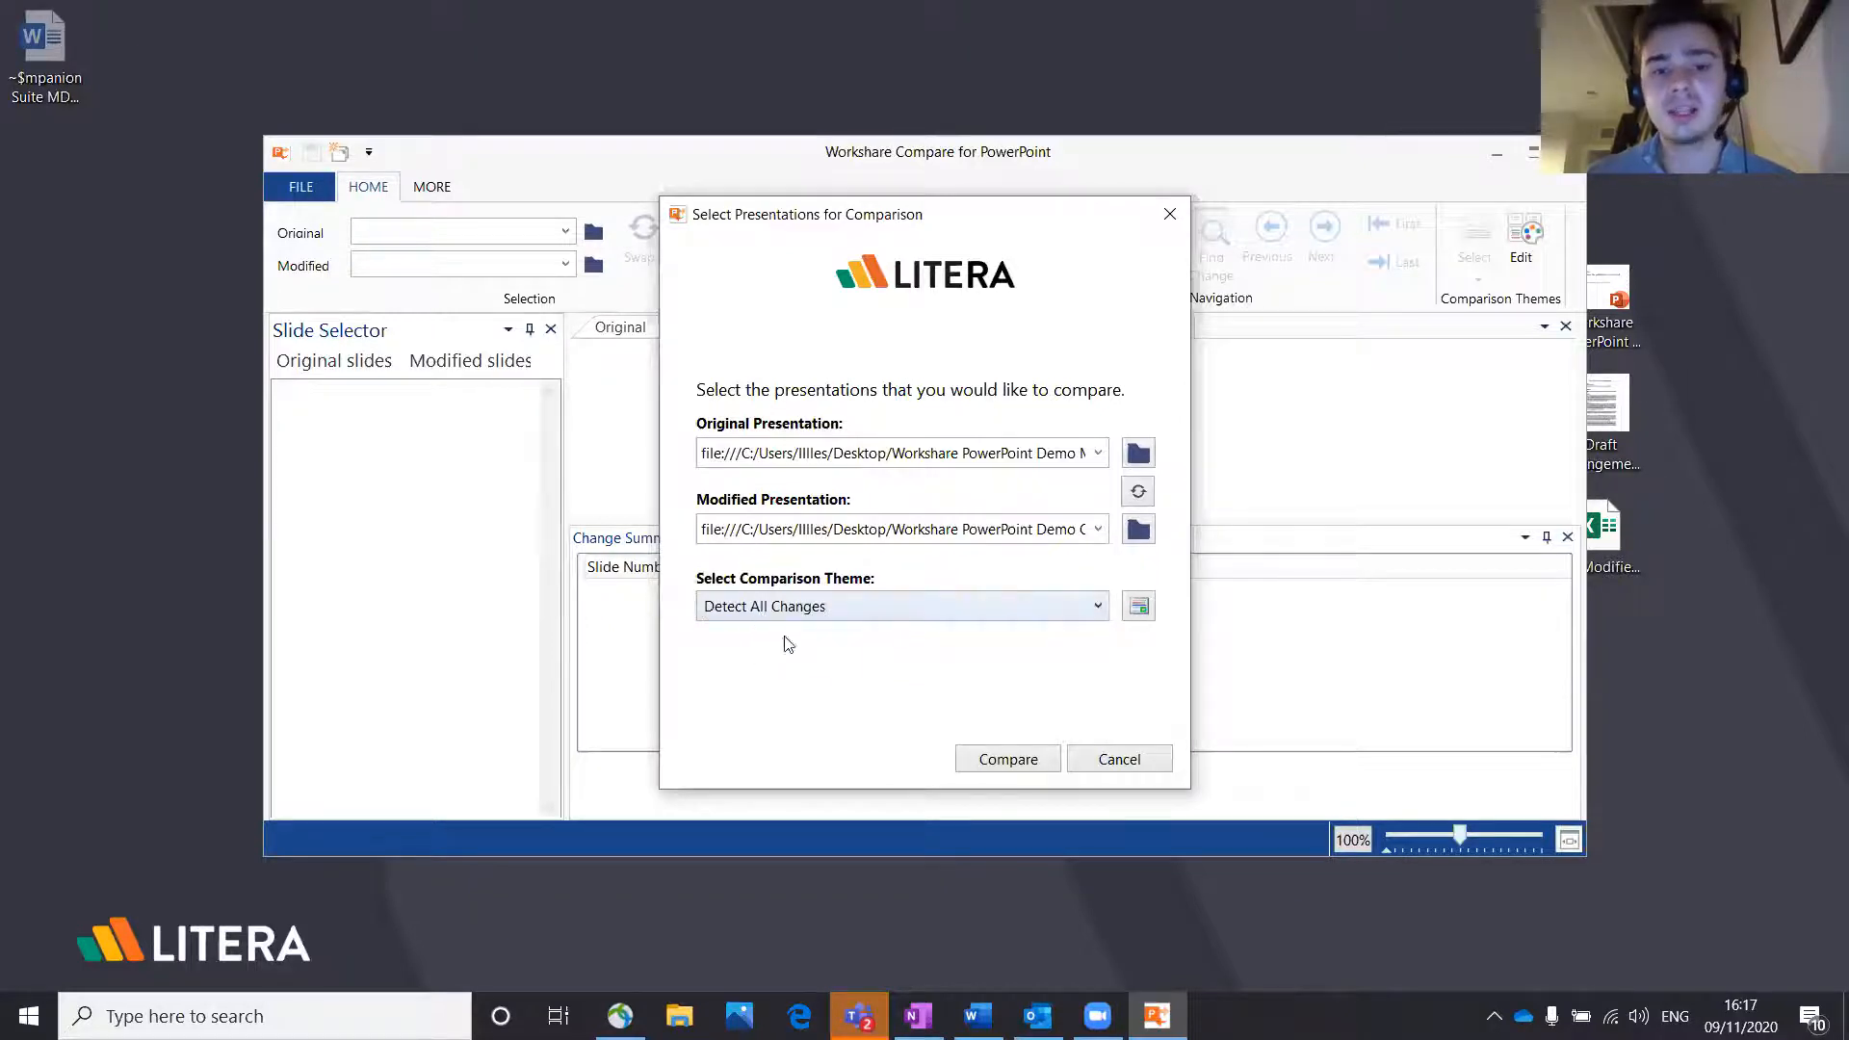
pyautogui.click(999, 760)
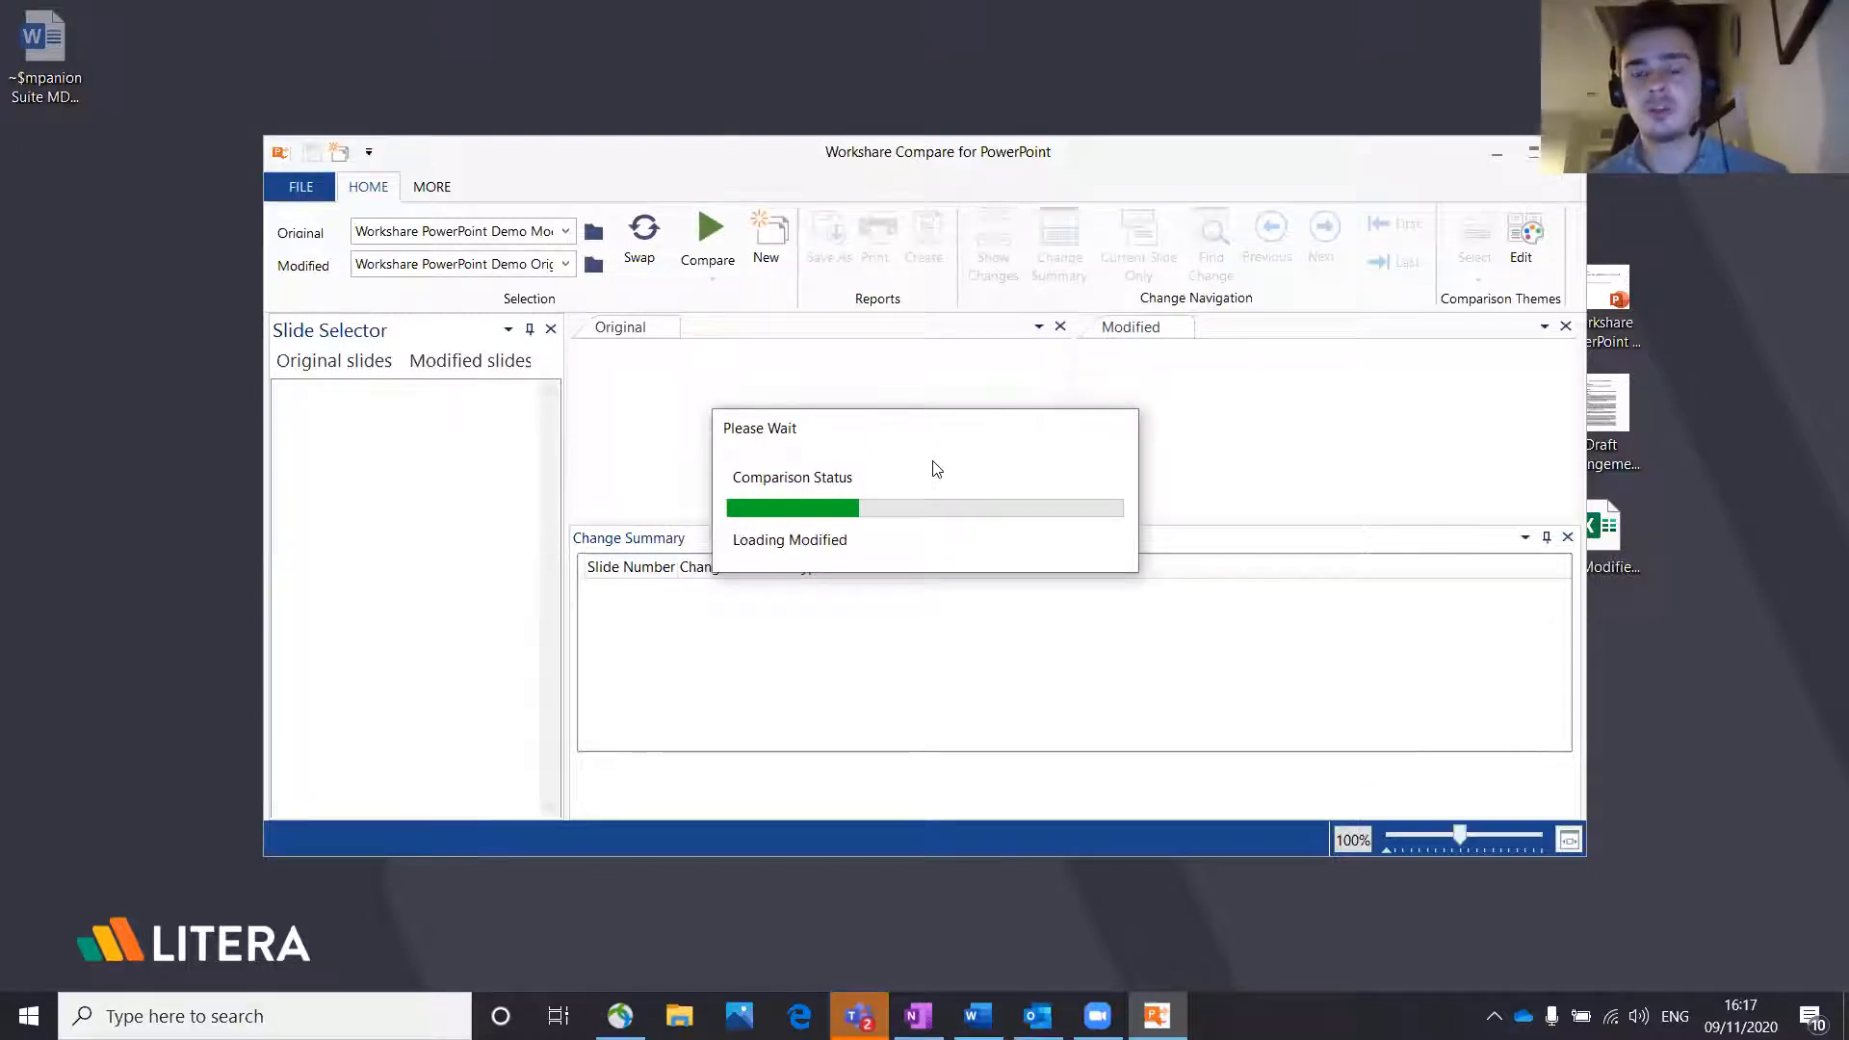
pyautogui.click(1533, 152)
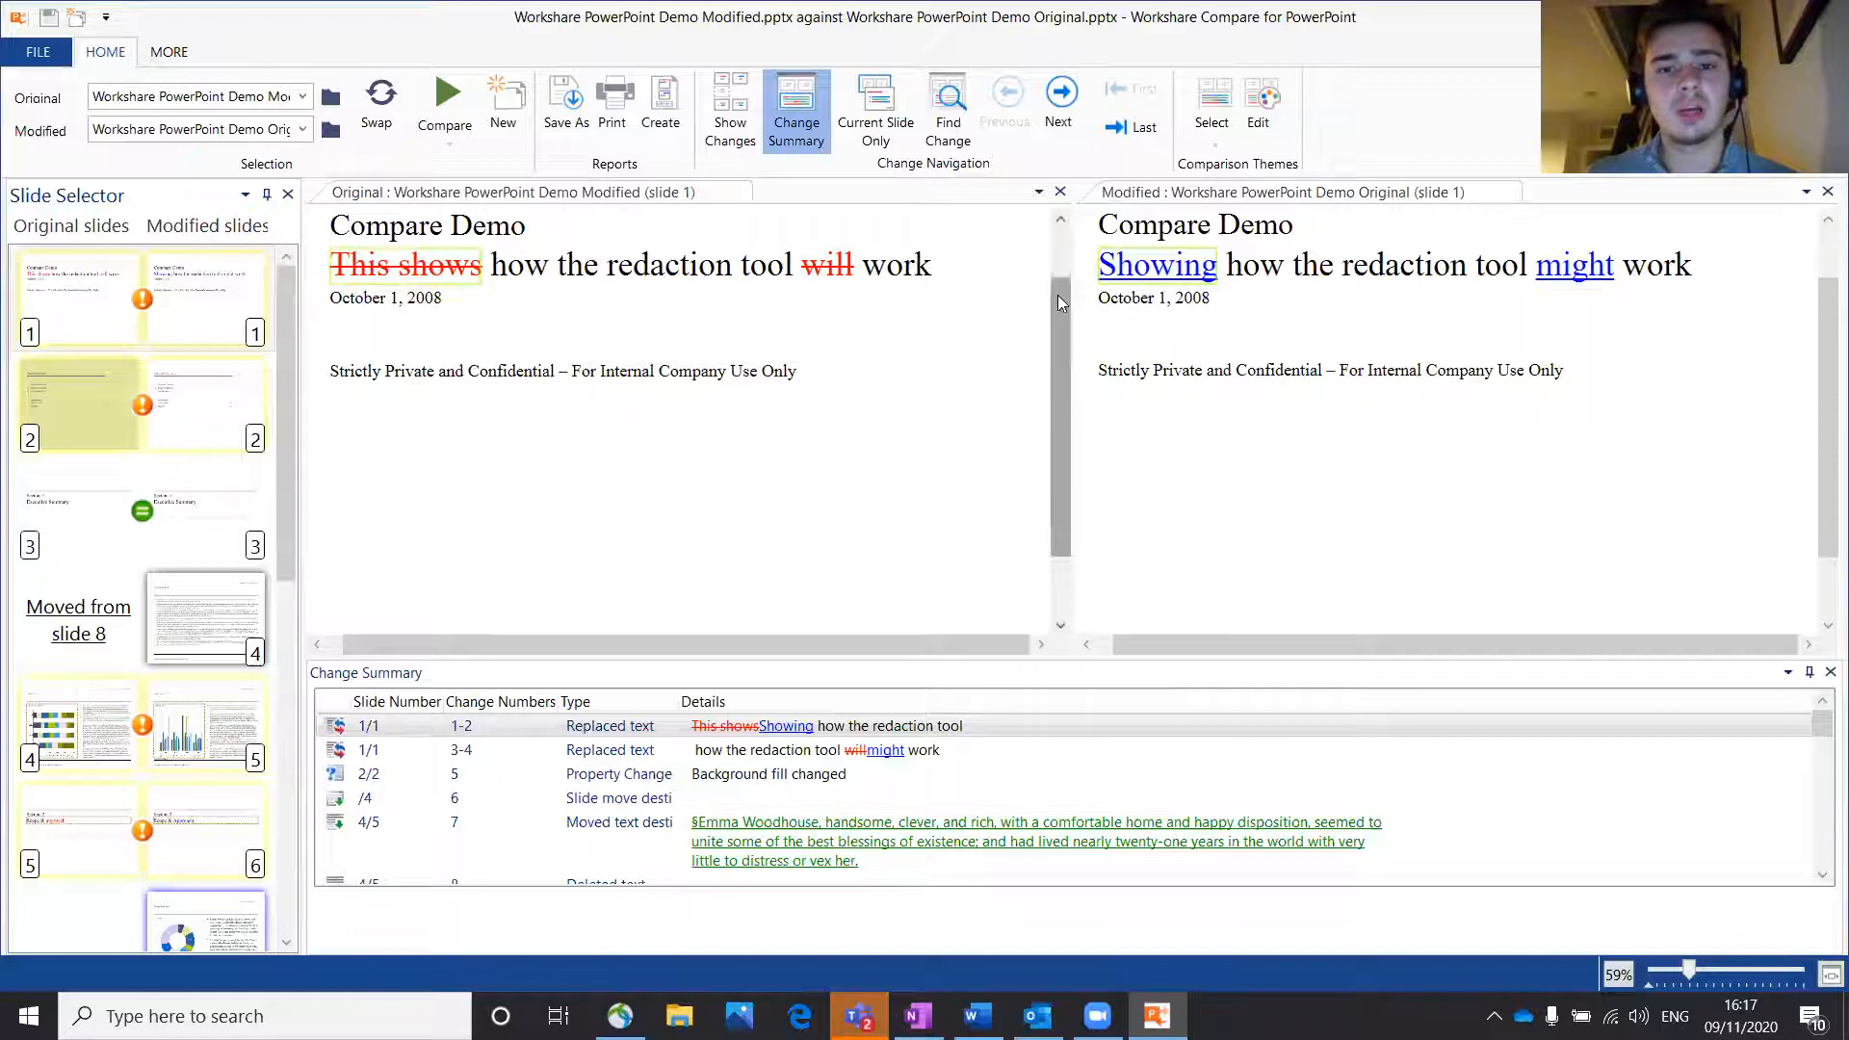
# Step: Review the changes on slide 1, the slide move and the moved text on slide pair 4/5 through the change summary
pyautogui.moveTo(1058, 295); pyautogui.dragTo(1048, 226)
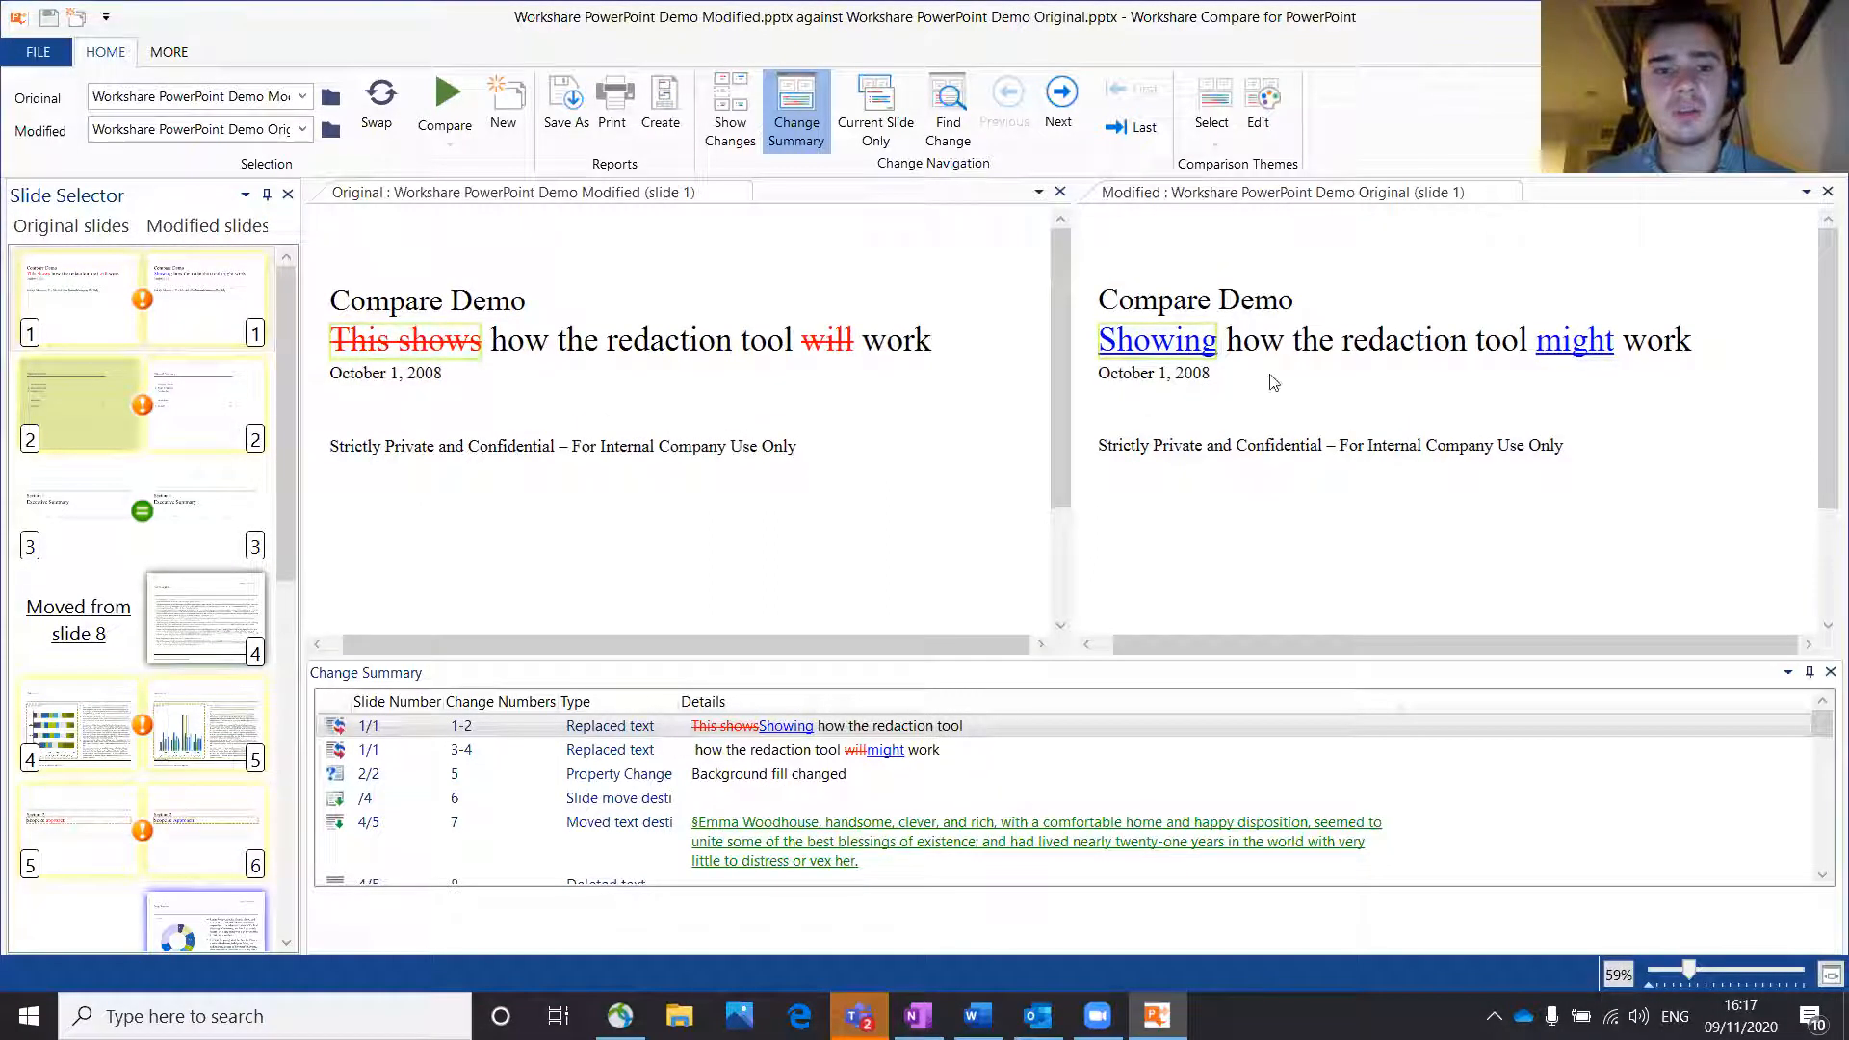
pyautogui.click(653, 752)
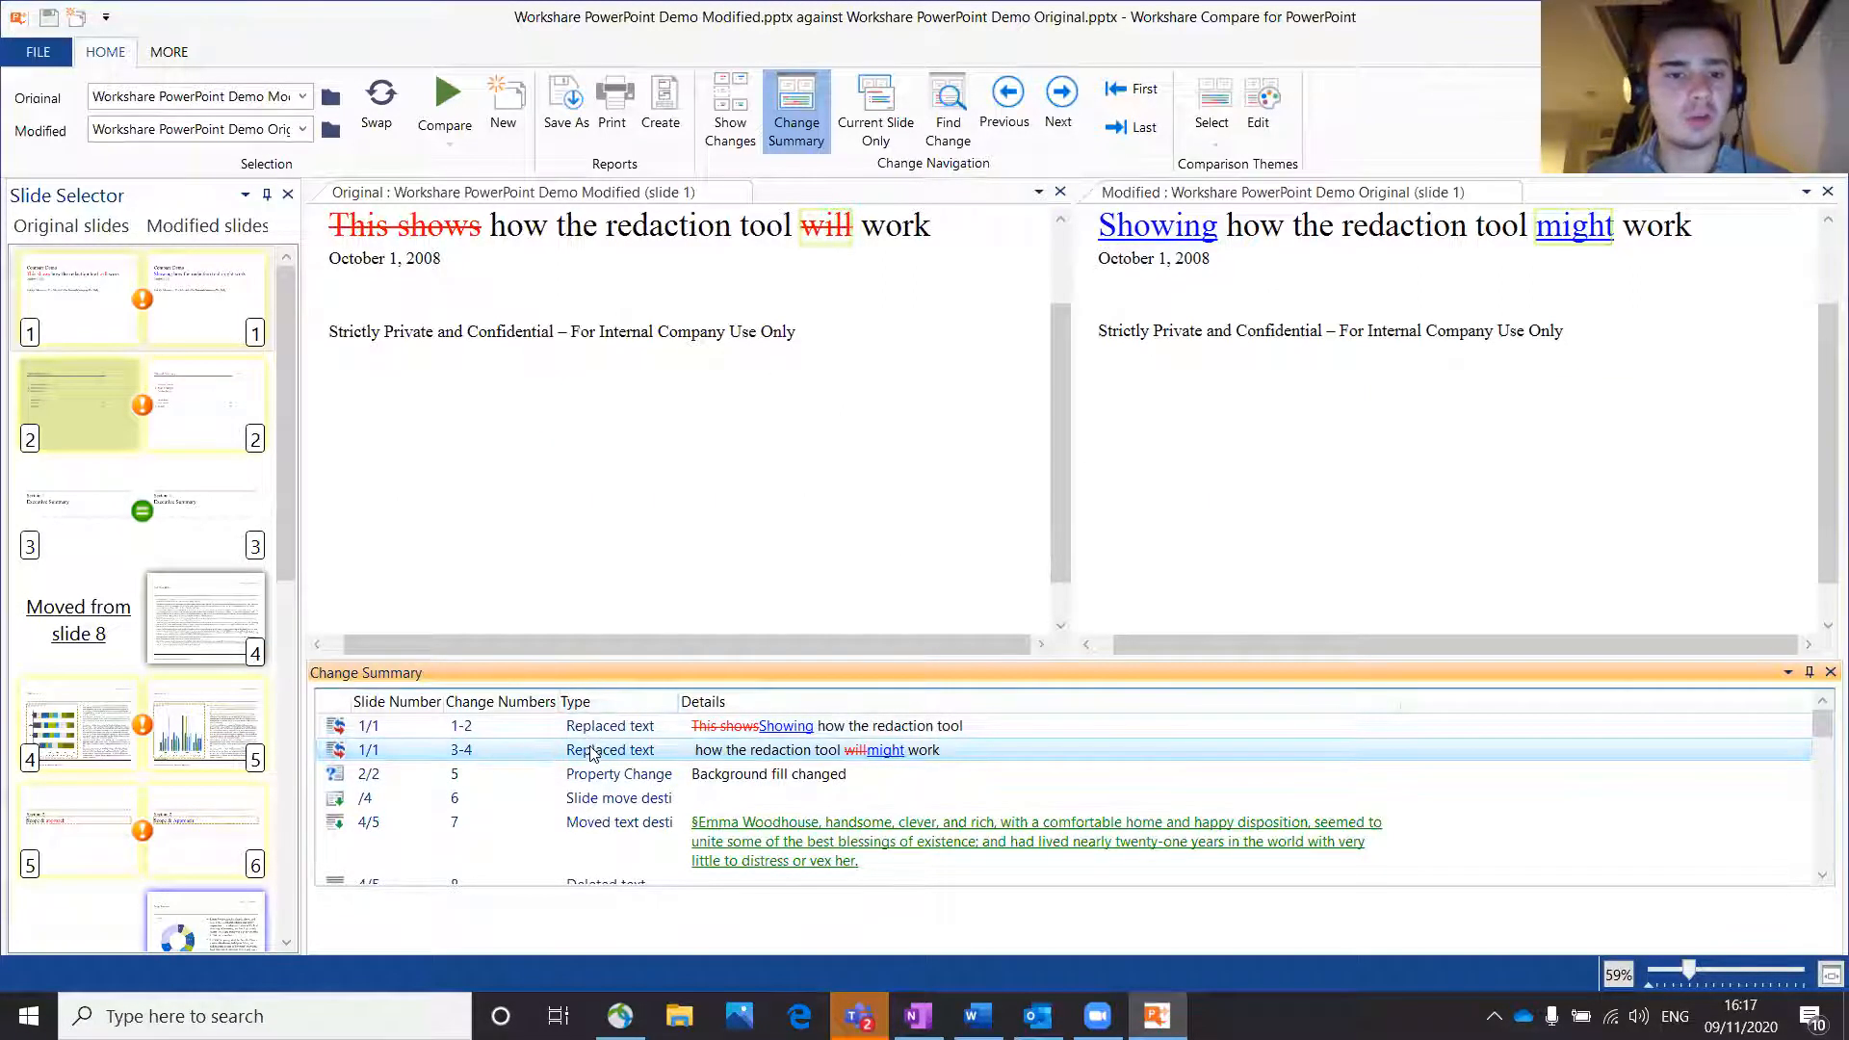
pyautogui.click(577, 801)
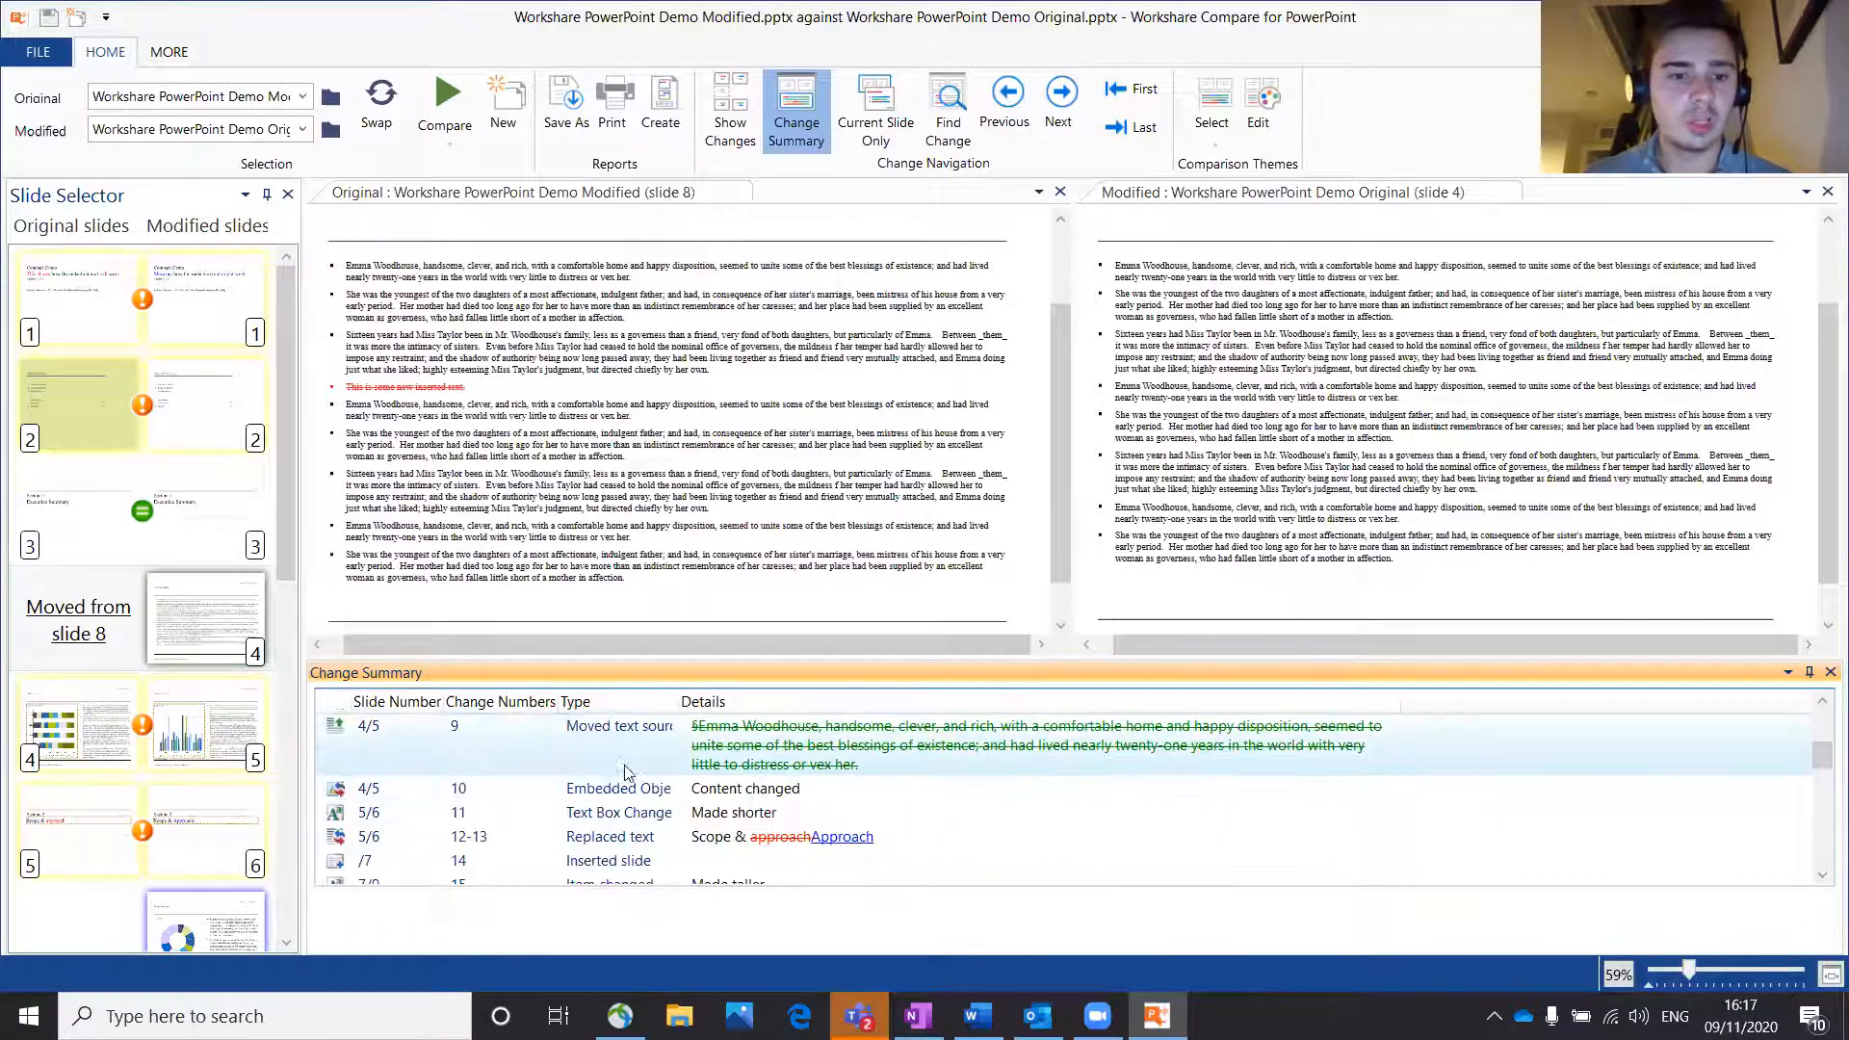
pyautogui.click(515, 747)
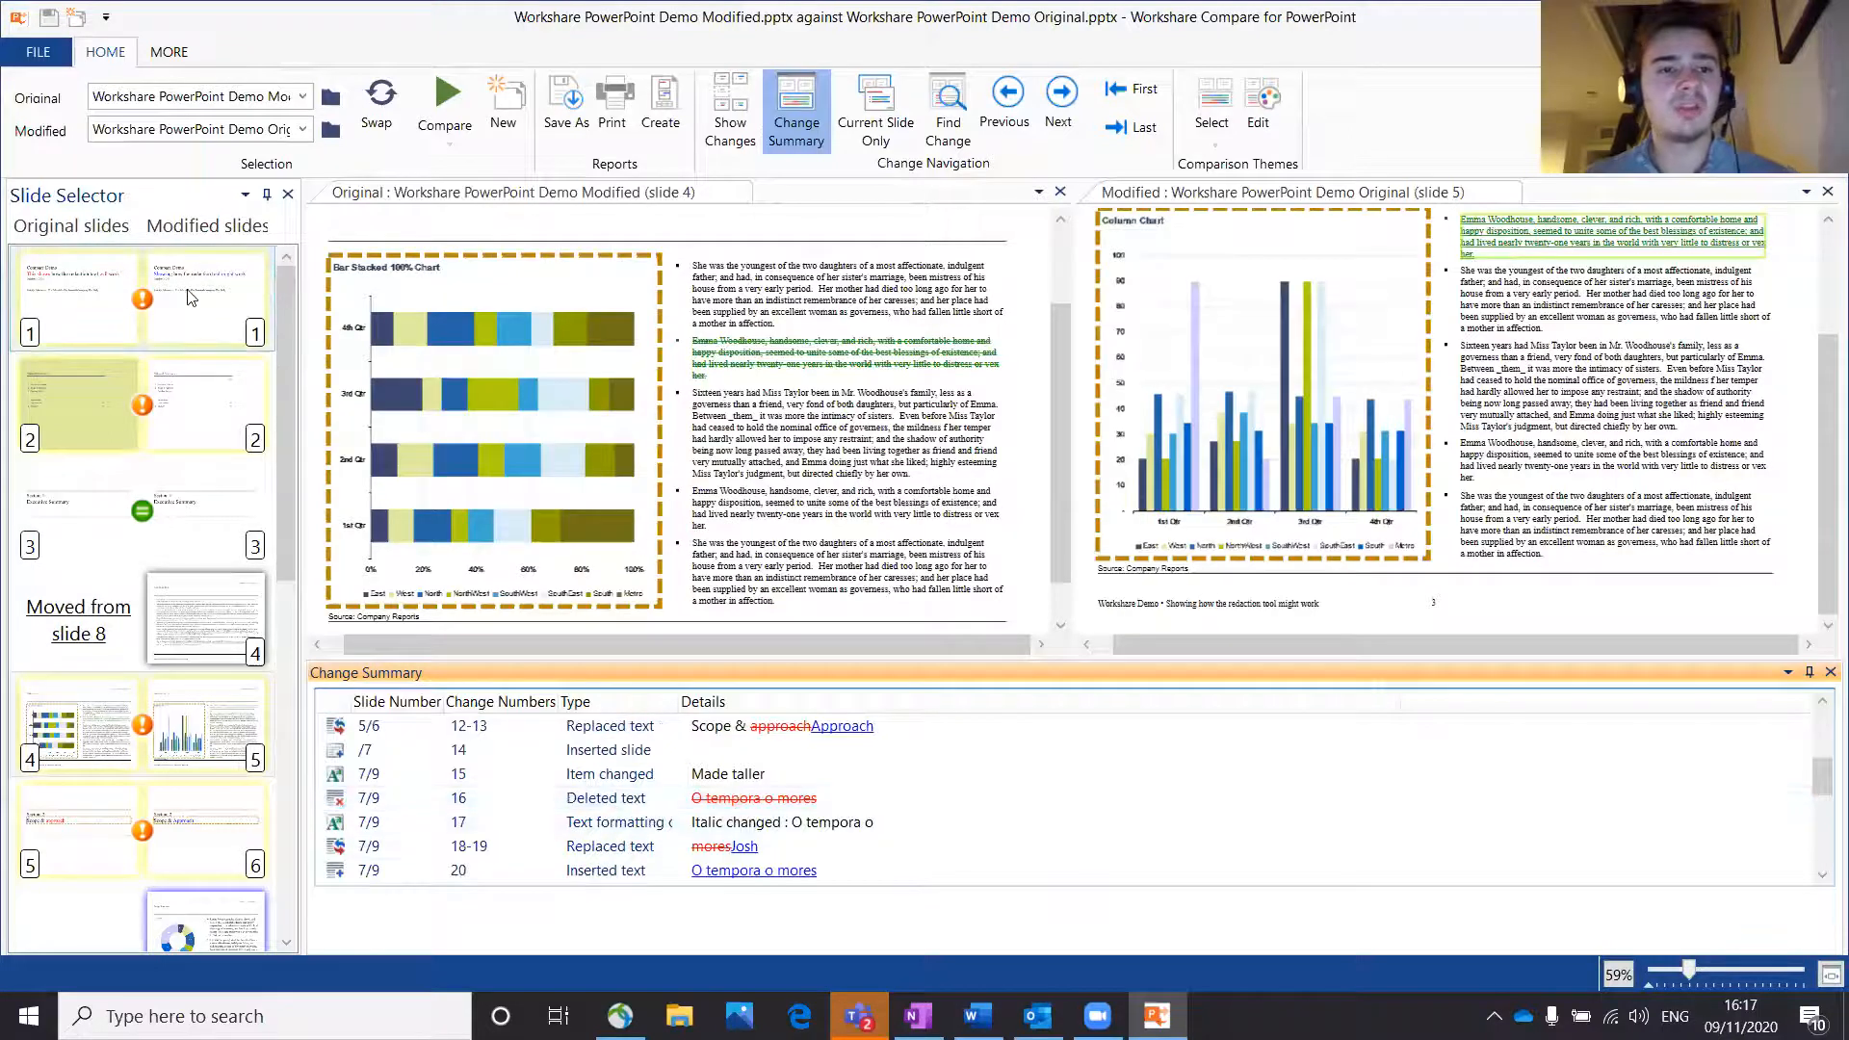
# Step: View slide pairs 1 to 3 and the slide moved from slide 8 side by side, ending on slide pair 3
pyautogui.click(187, 327)
pyautogui.click(70, 393)
pyautogui.click(85, 526)
pyautogui.click(77, 637)
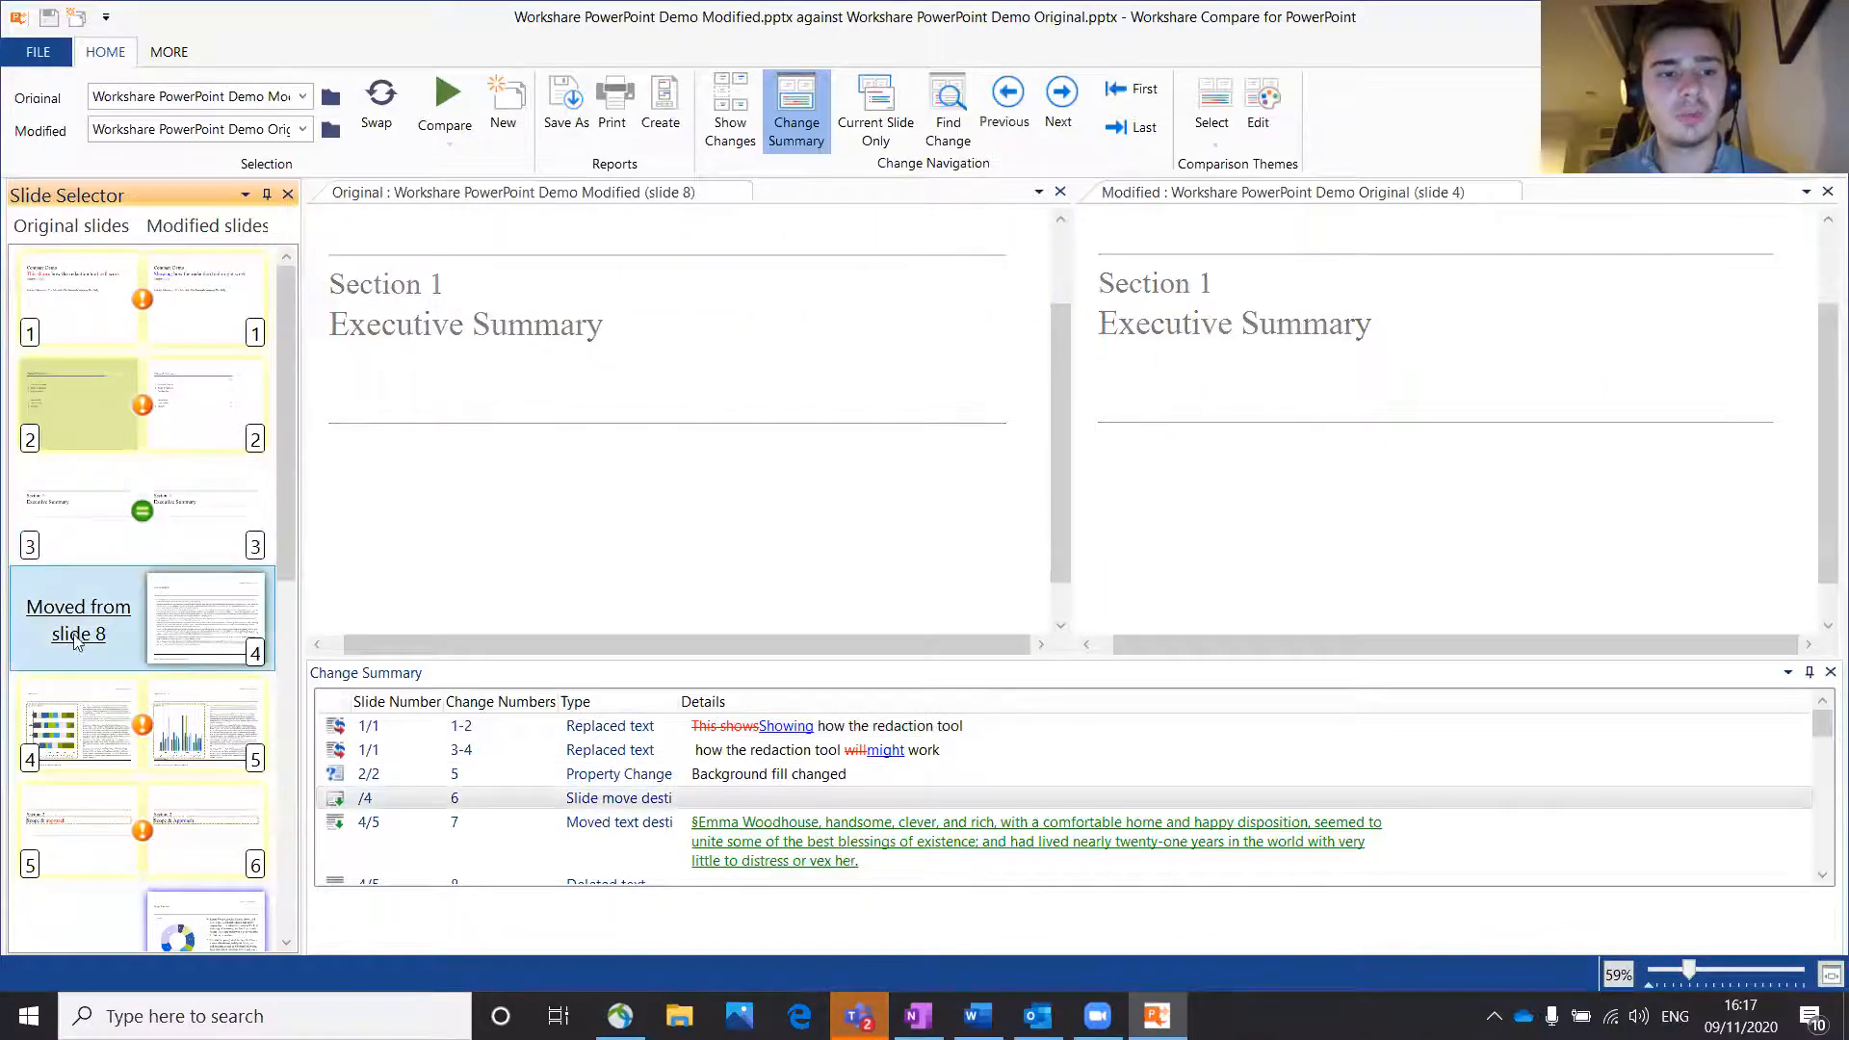
pyautogui.scroll(5, 170, 456)
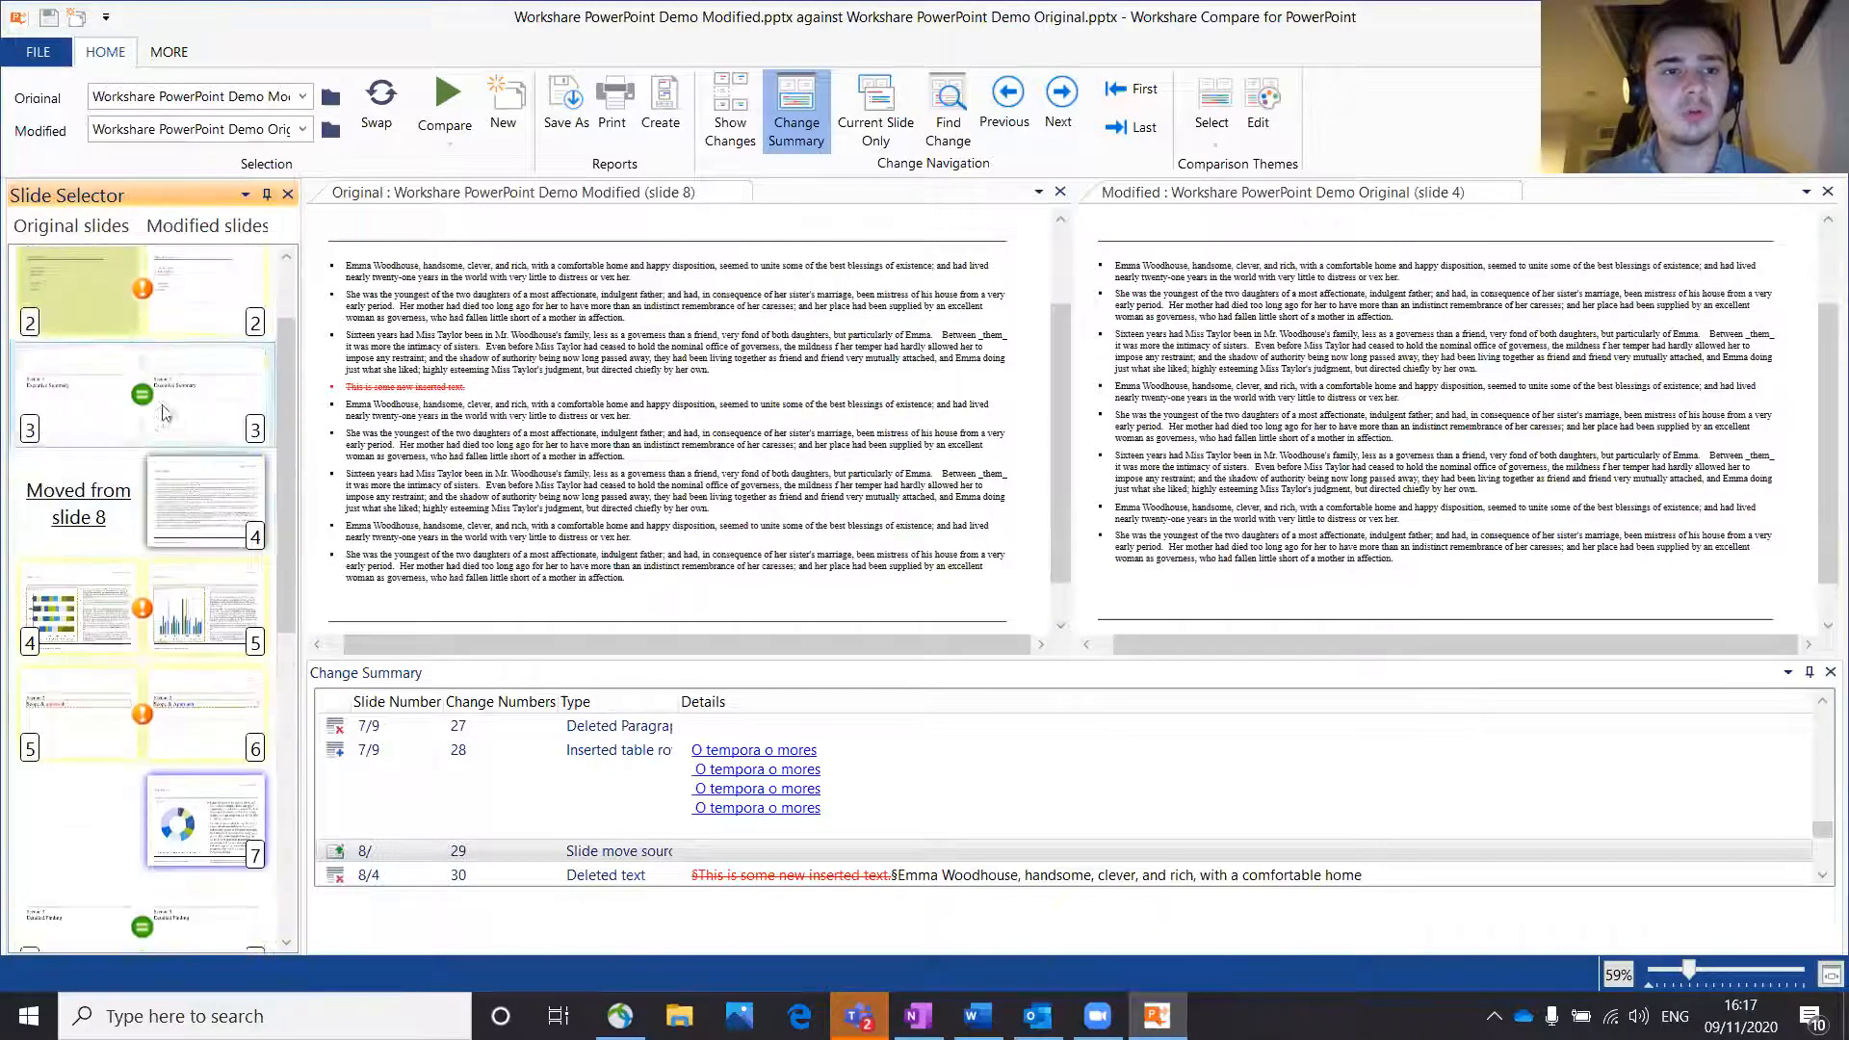
pyautogui.click(161, 378)
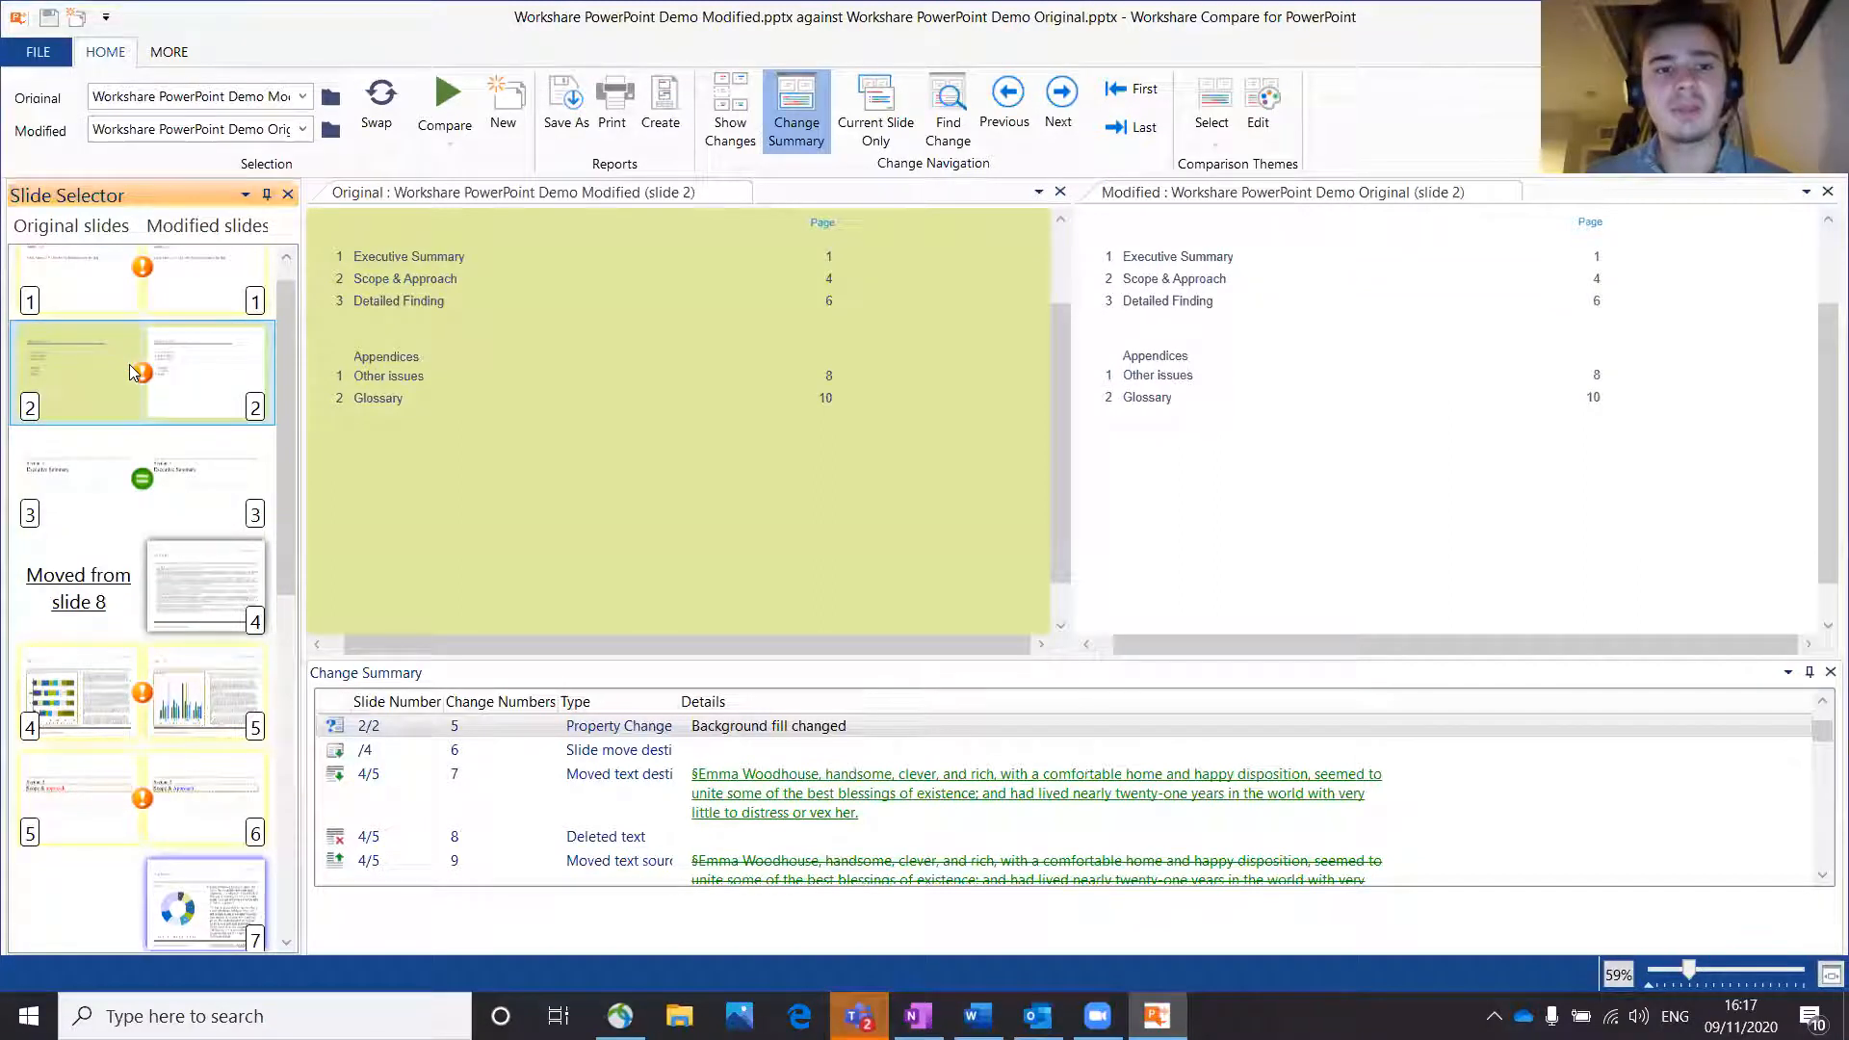
pyautogui.click(156, 483)
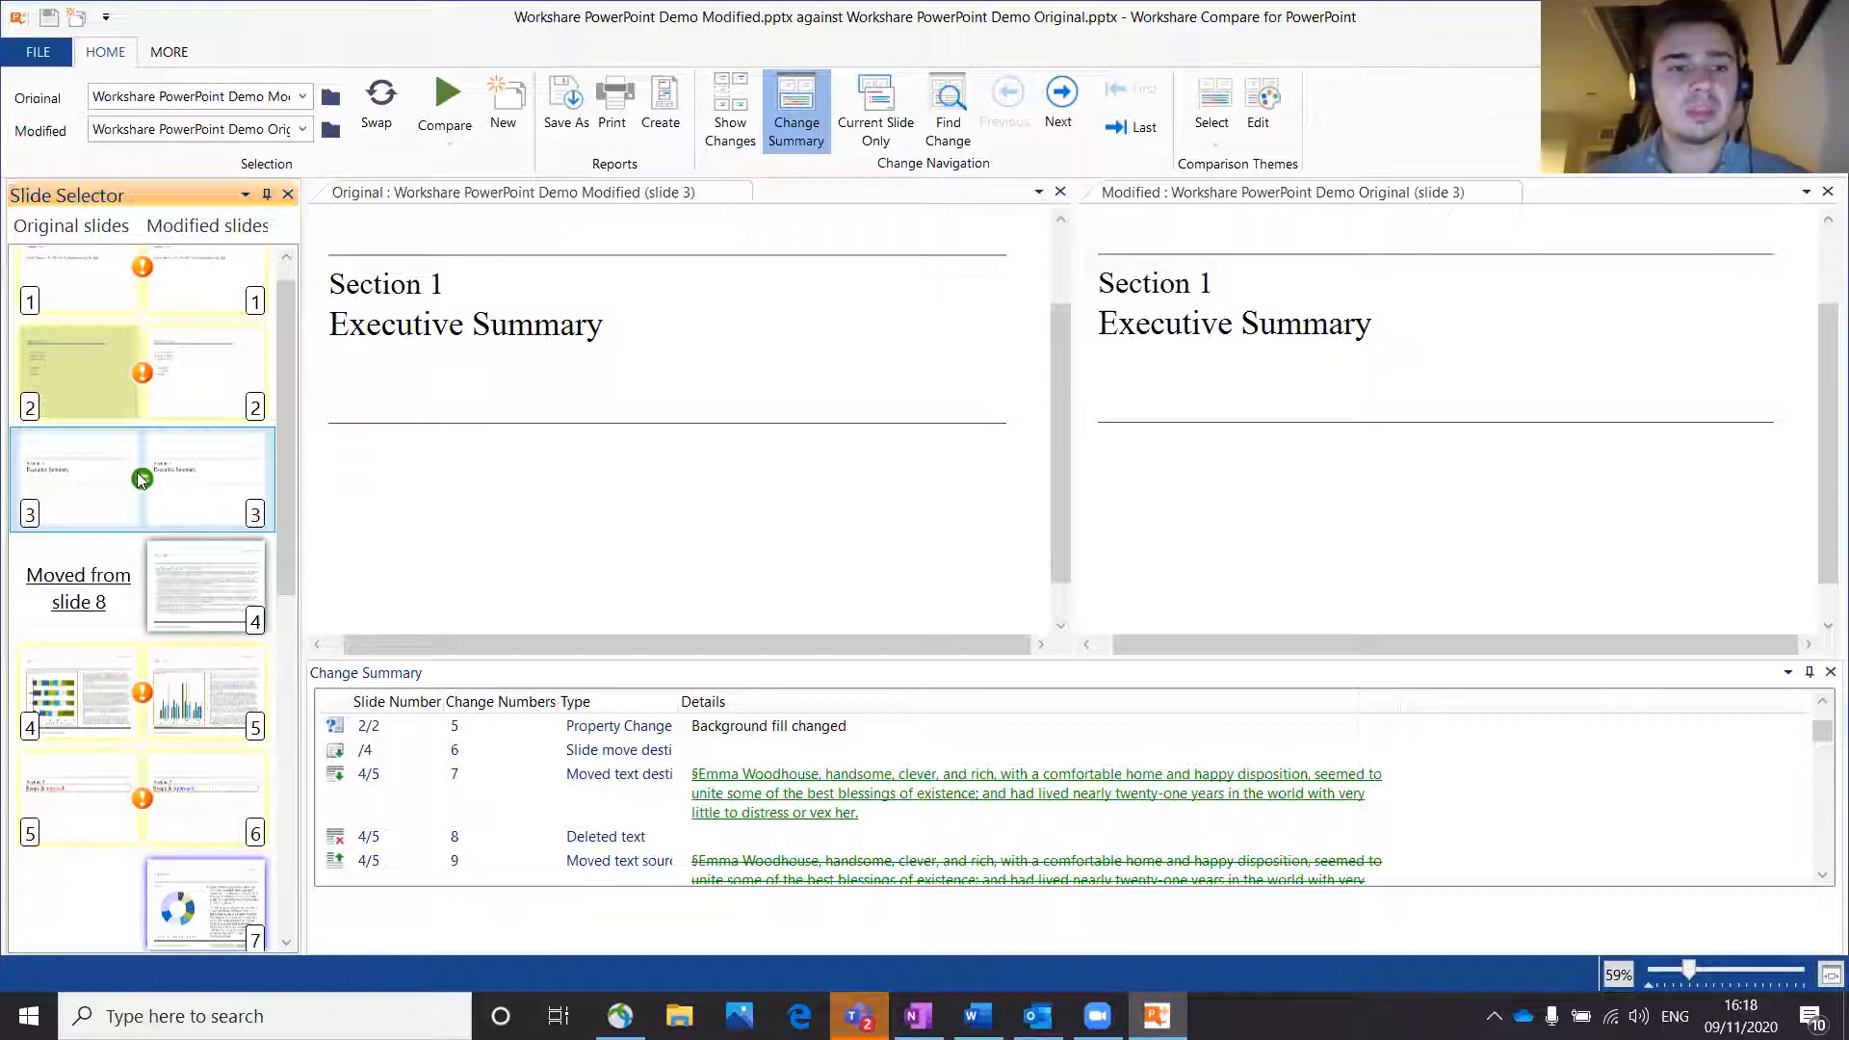
# Step: View original slide 8, marked as moved to slide 4, and return to the first slide pair
pyautogui.scroll(-3, 143, 675)
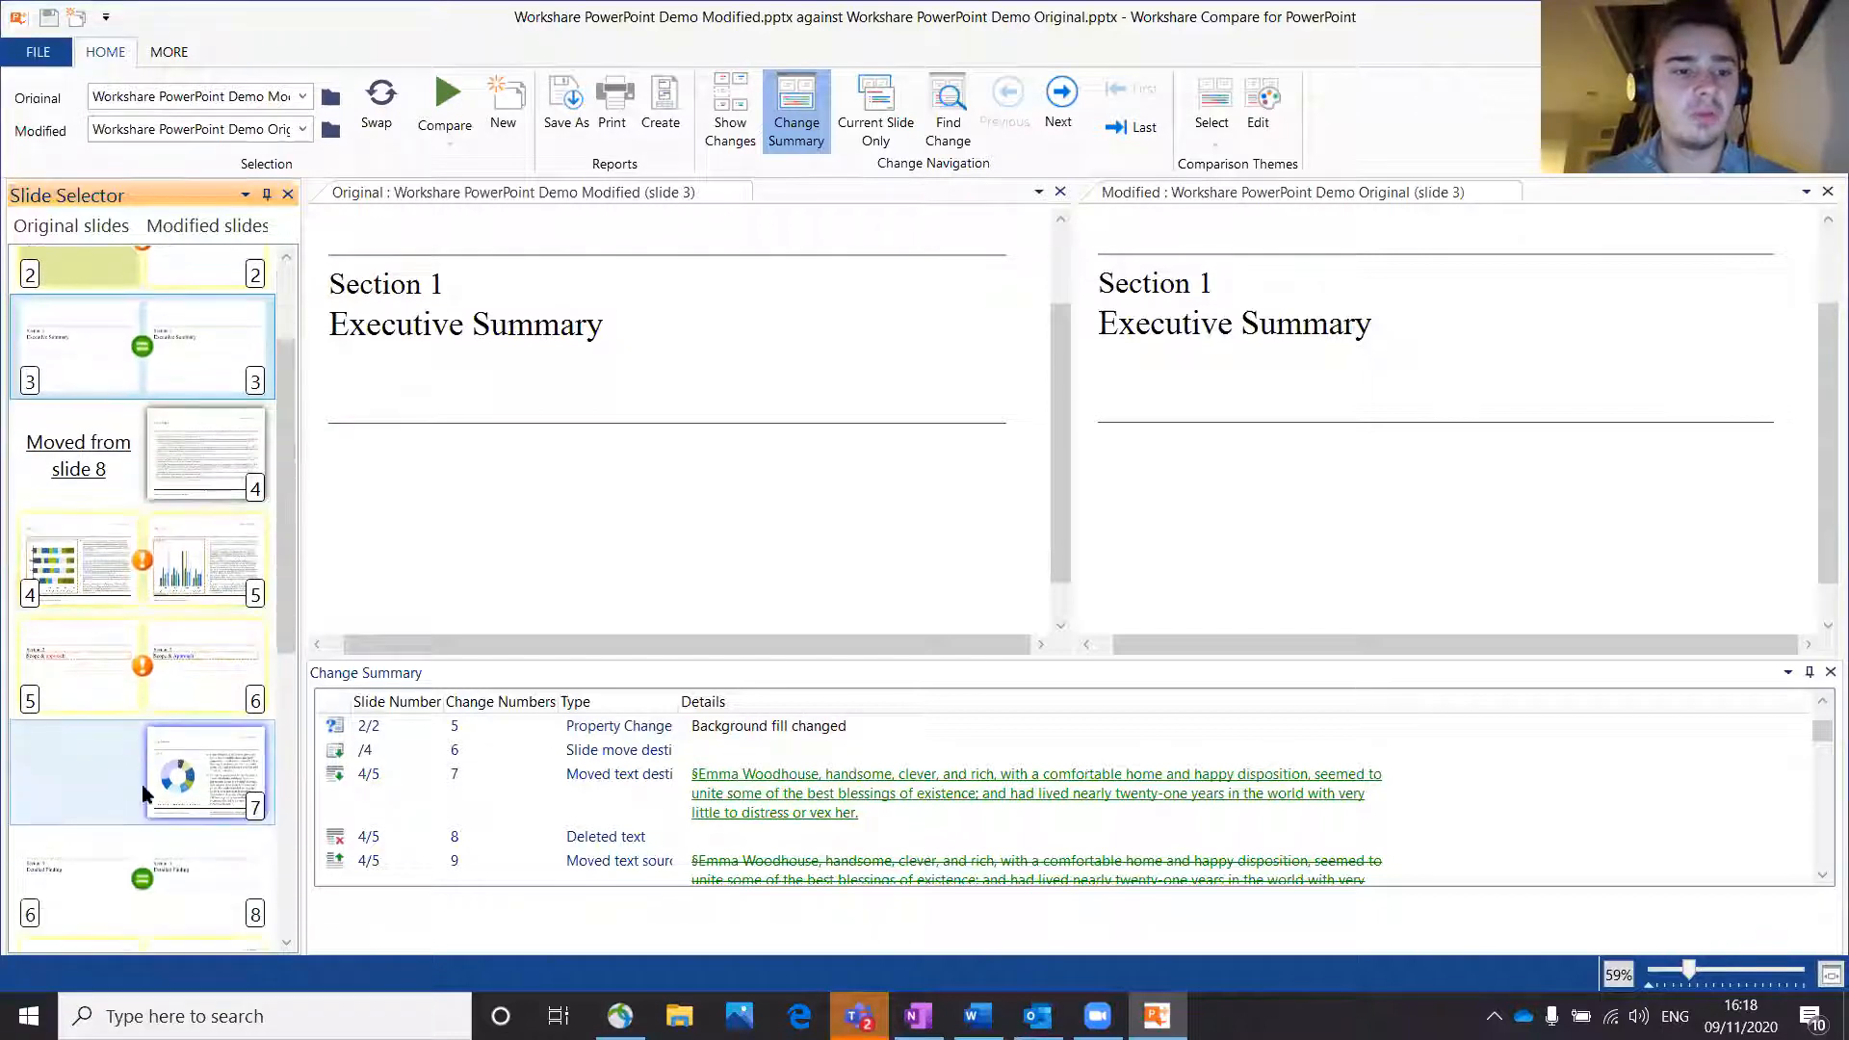
pyautogui.scroll(-6, 143, 792)
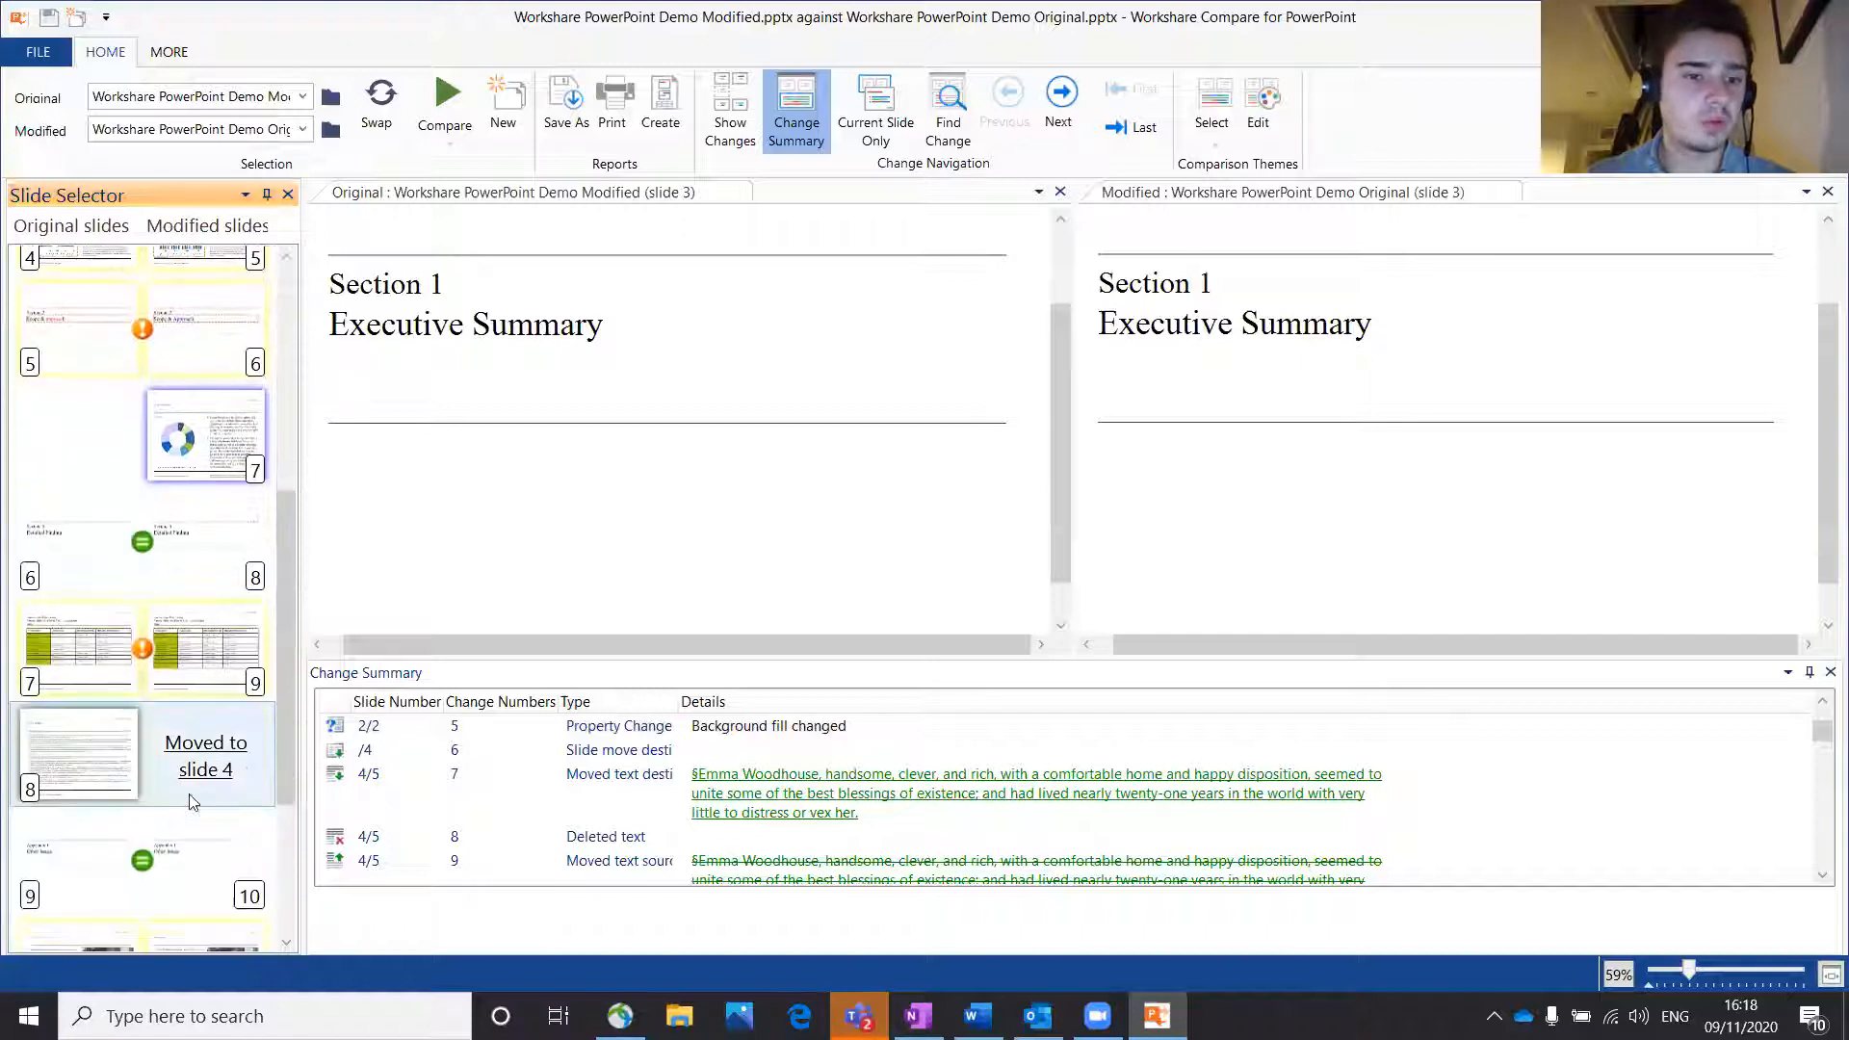
pyautogui.click(89, 749)
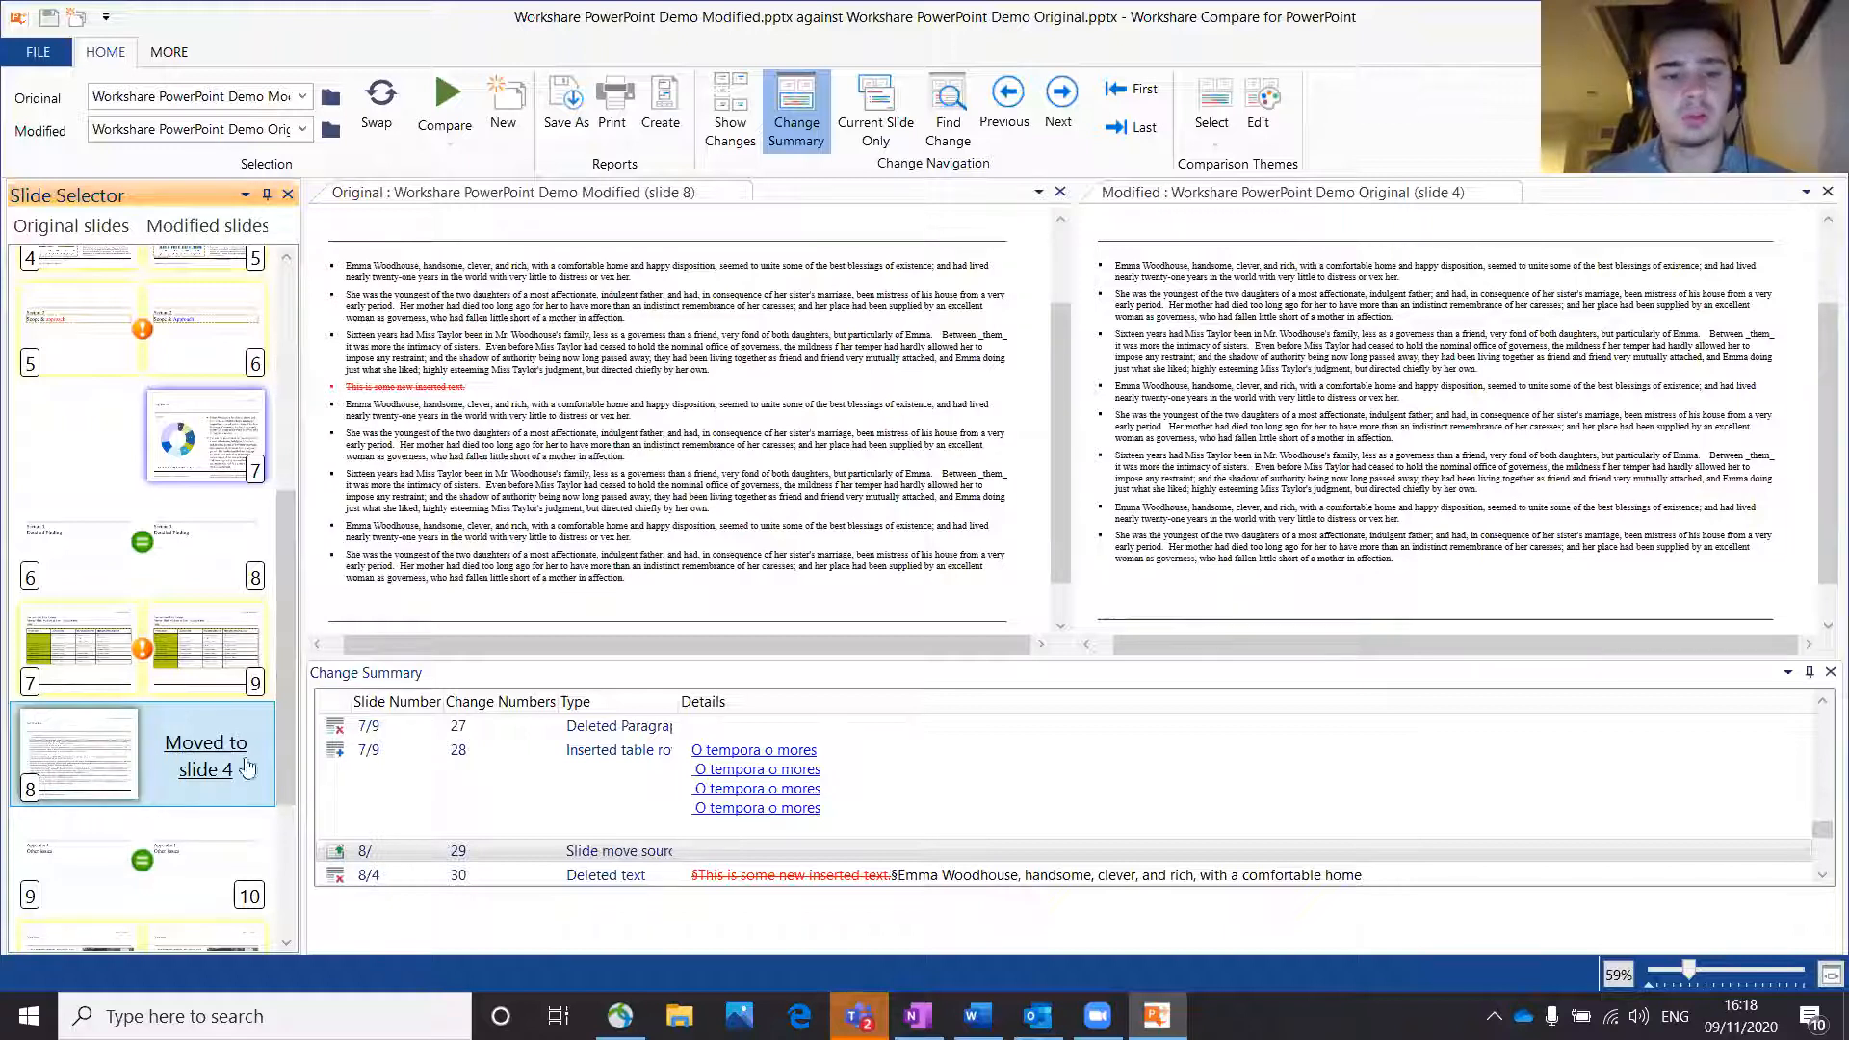
pyautogui.scroll(-2, 193, 751)
pyautogui.scroll(10, 260, 530)
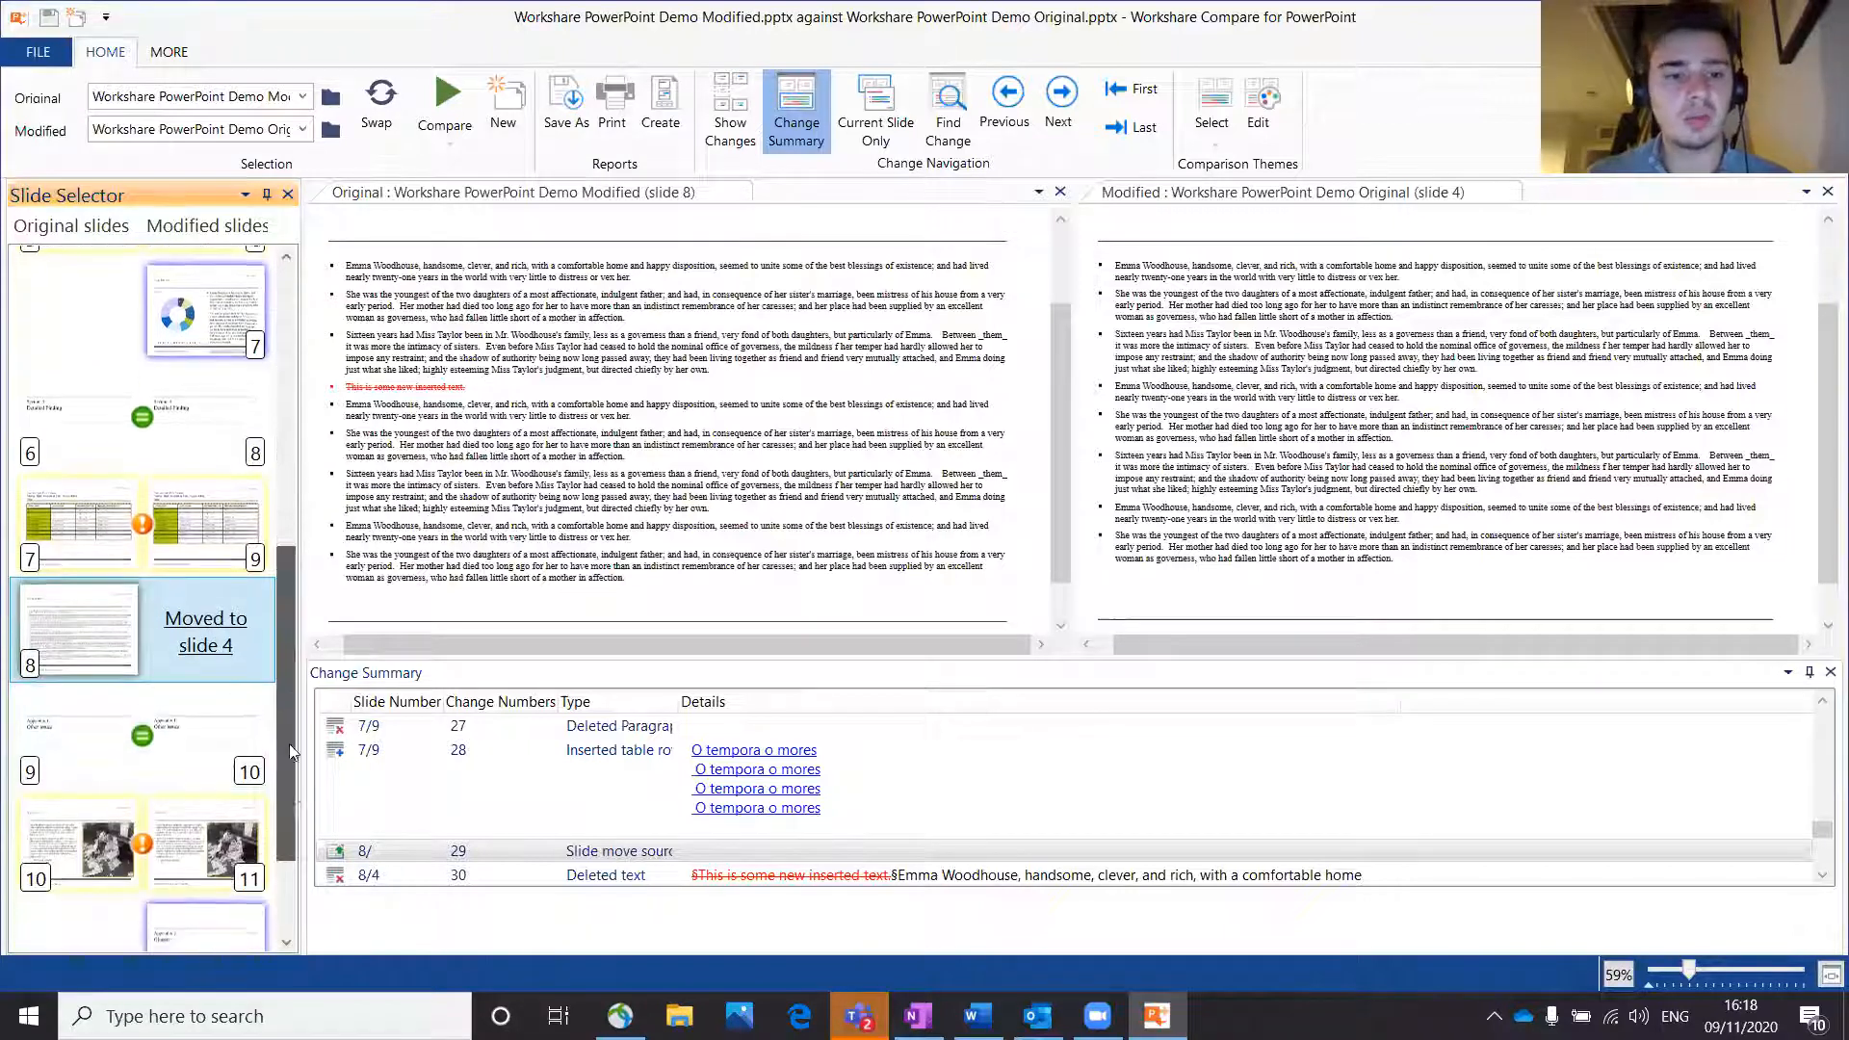
pyautogui.click(253, 337)
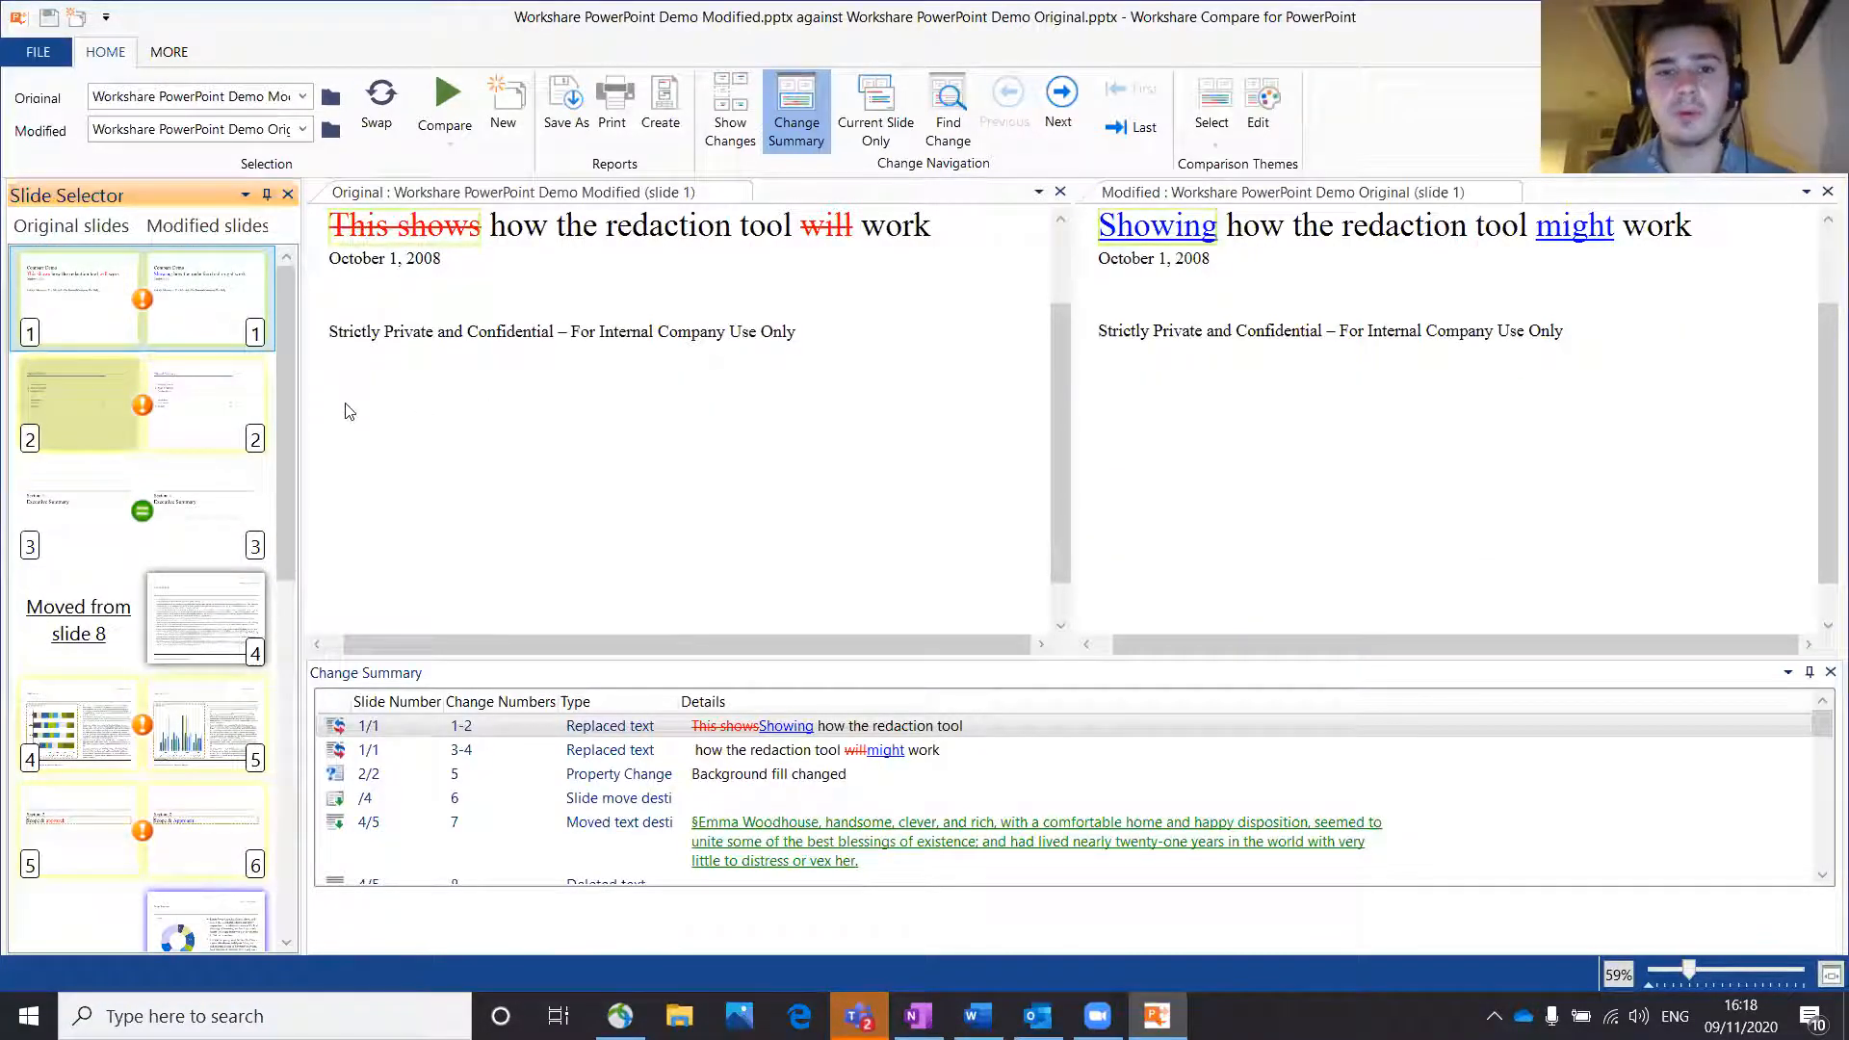
# Step: Preview a Slide View Only comparison report that includes unchanged slides, and close the preview
pyautogui.click(660, 104)
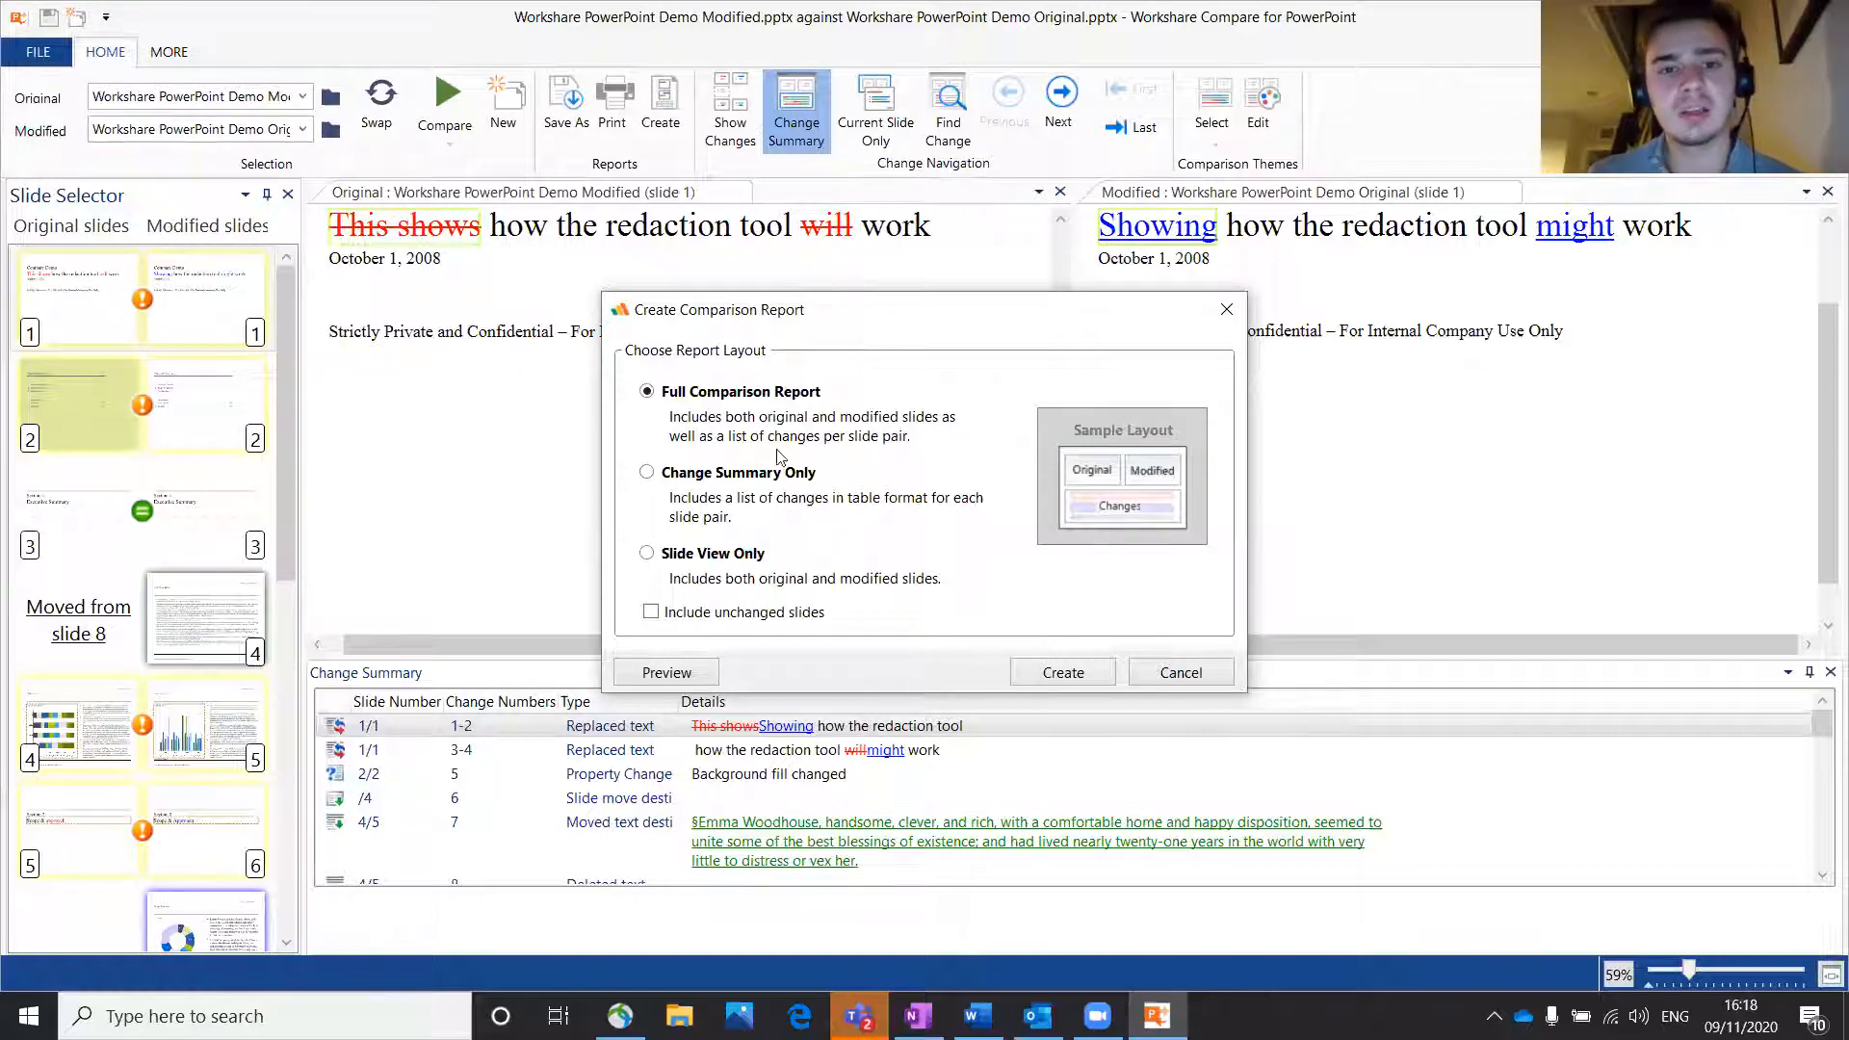
pyautogui.click(646, 472)
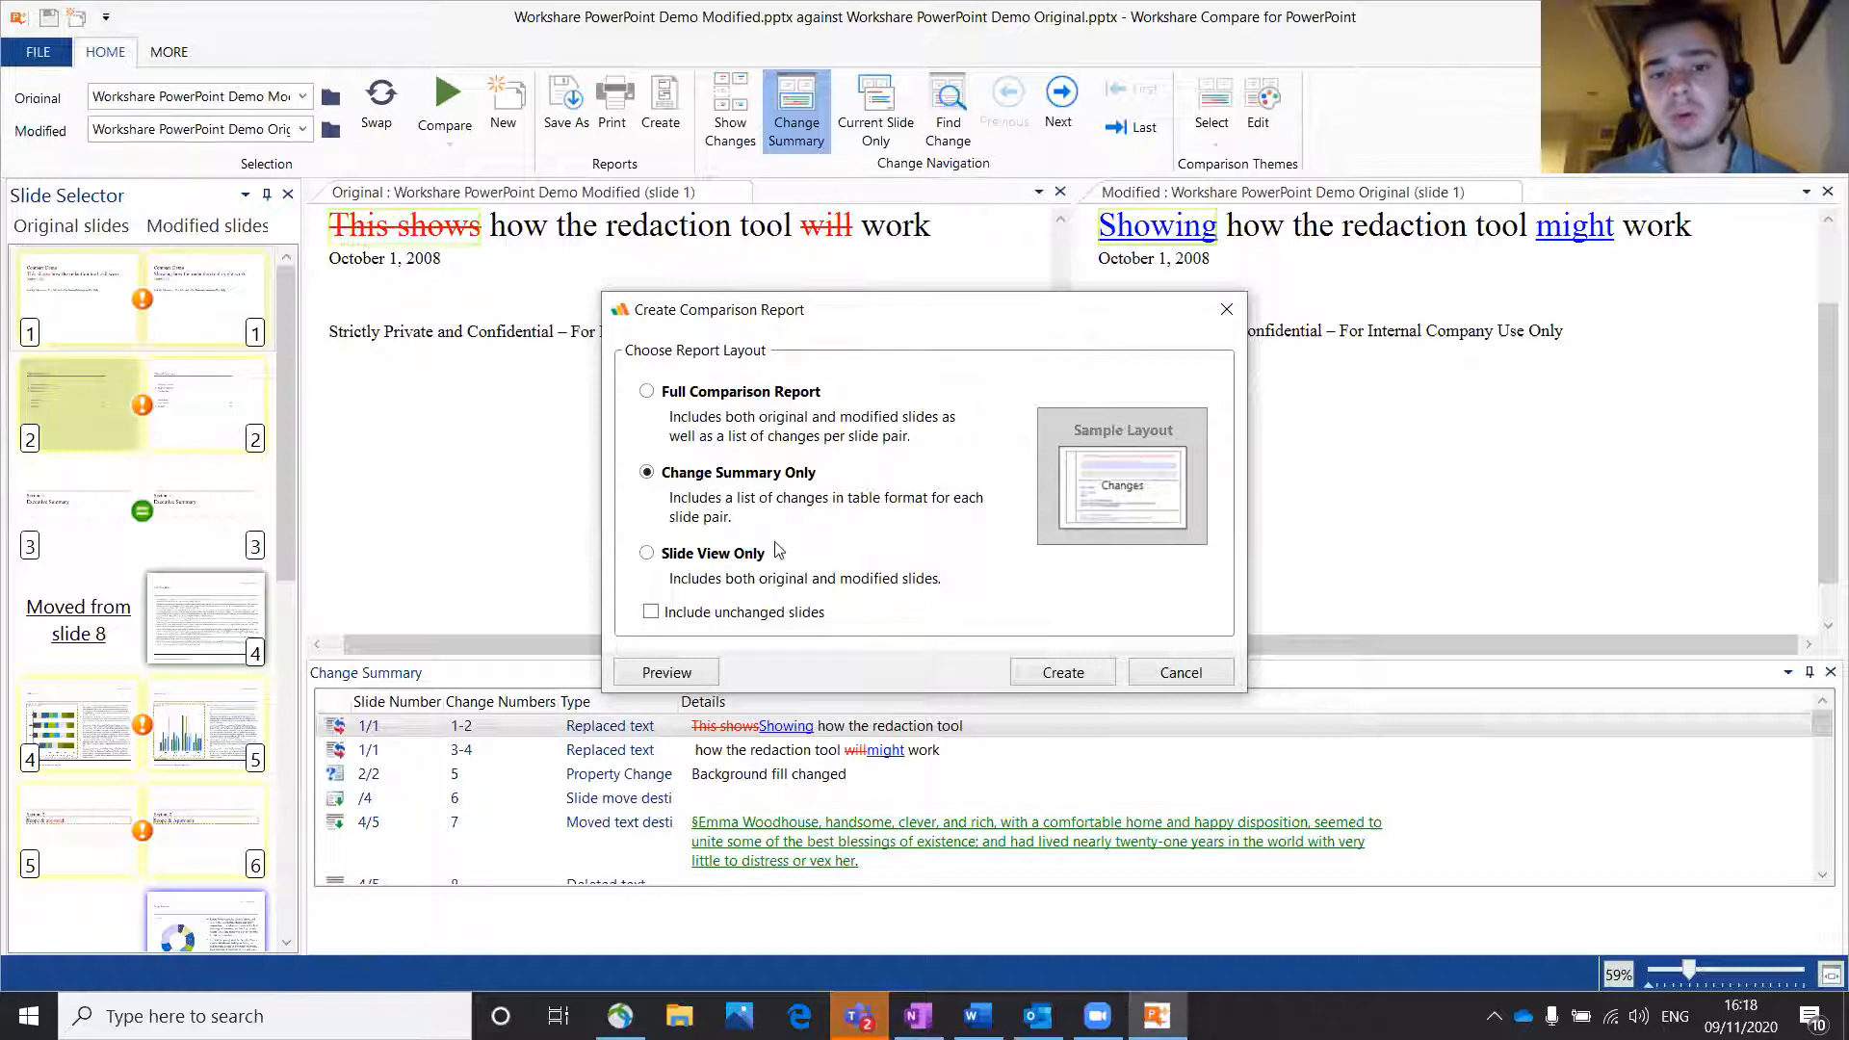
pyautogui.click(646, 556)
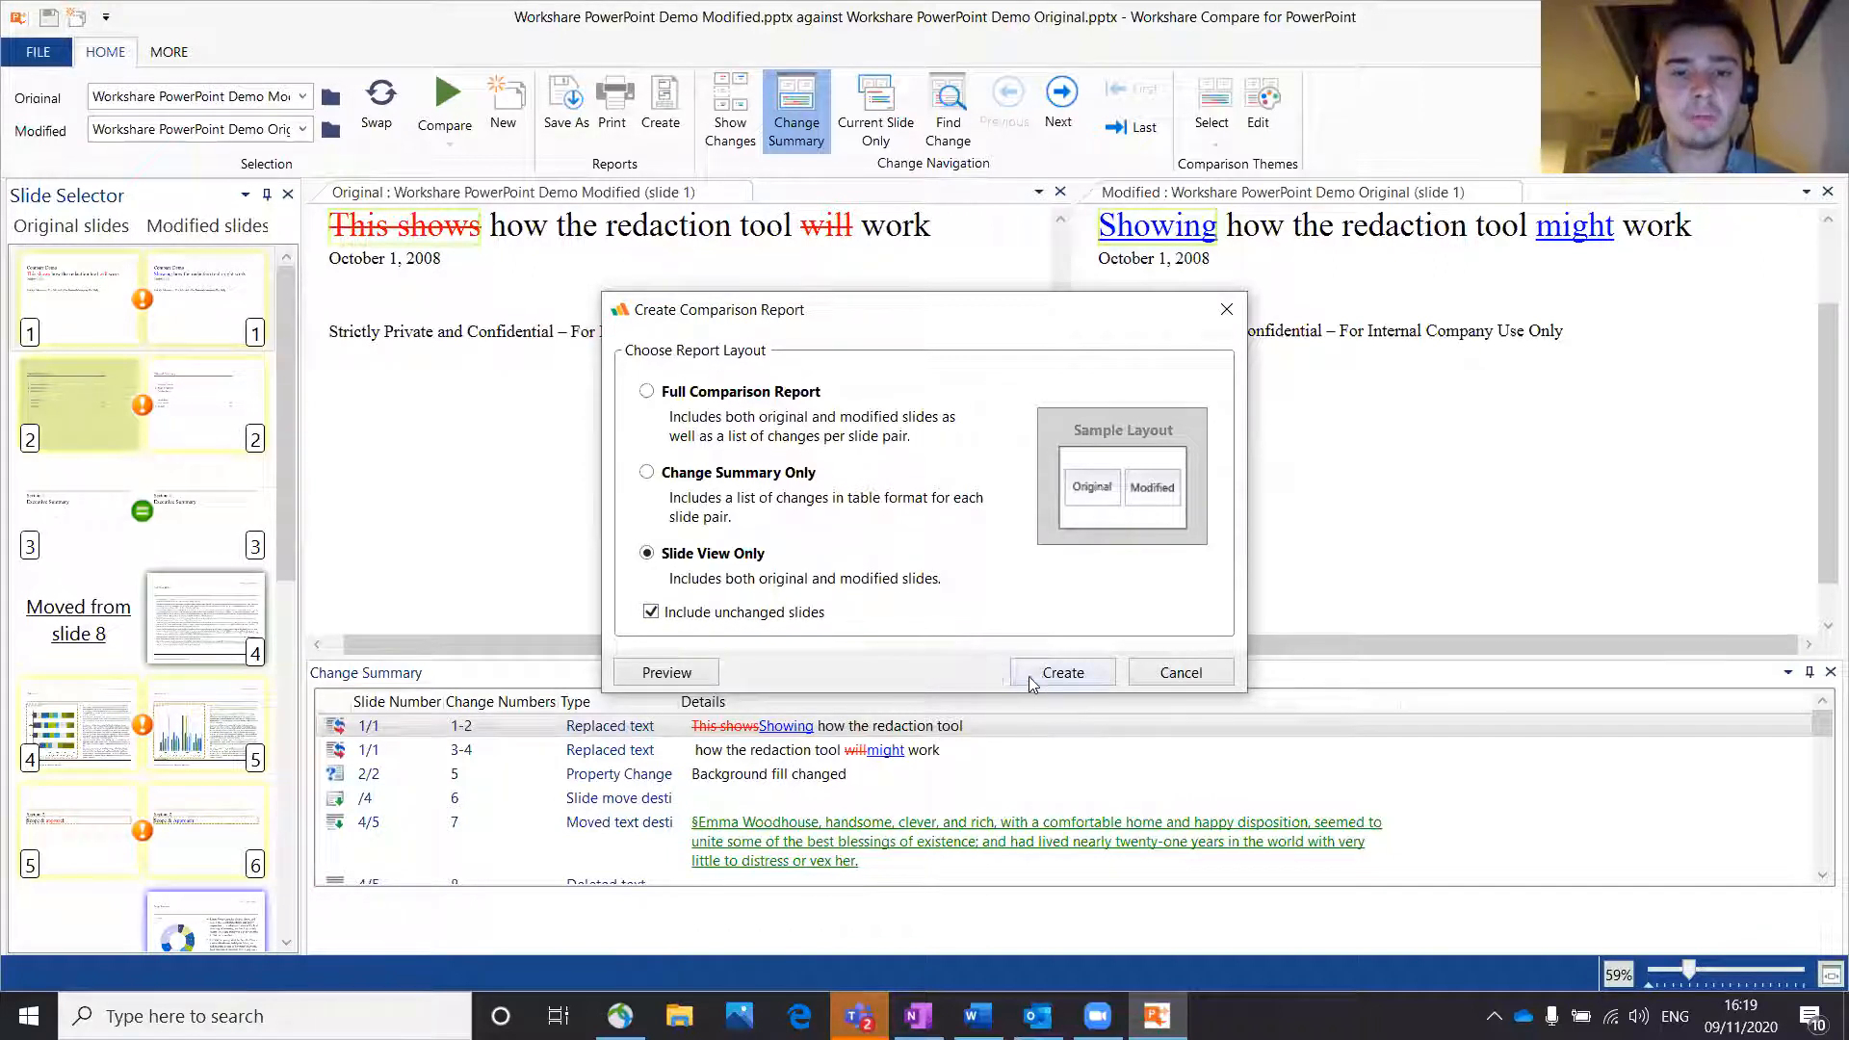
pyautogui.click(687, 674)
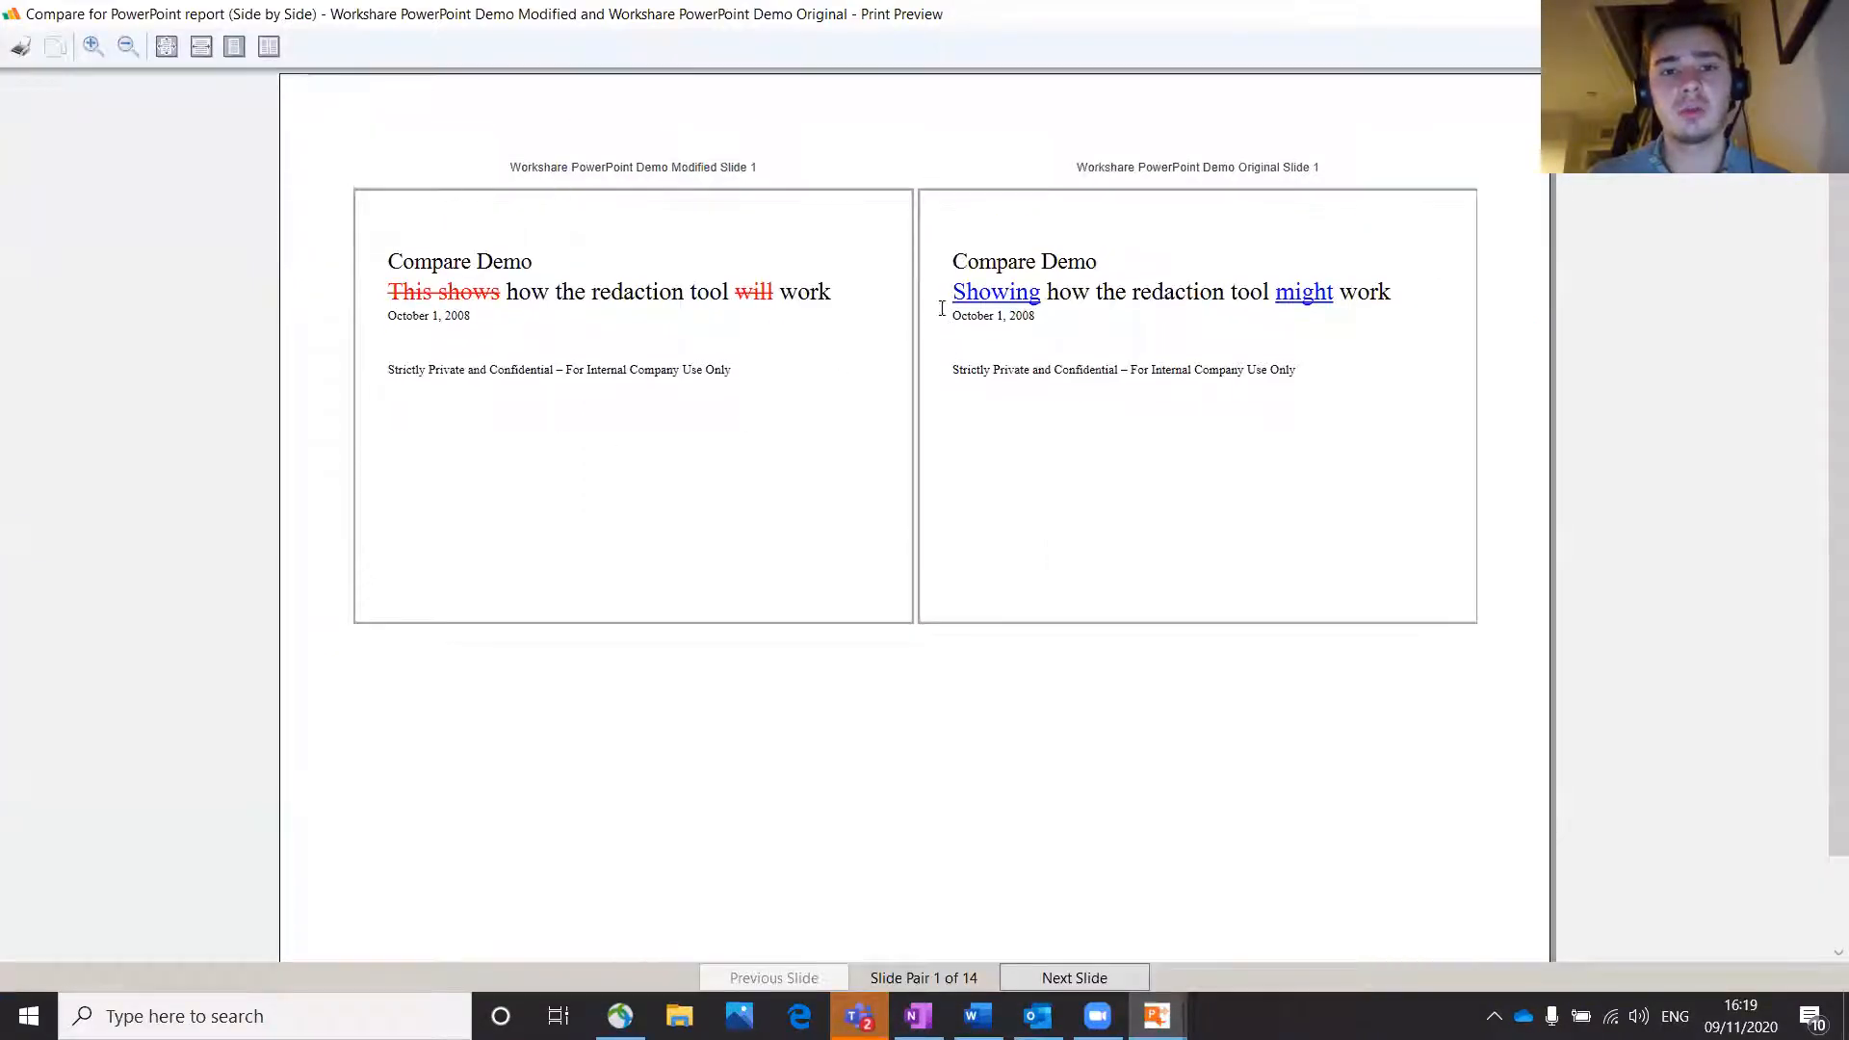
pyautogui.doubleClick(339, 19)
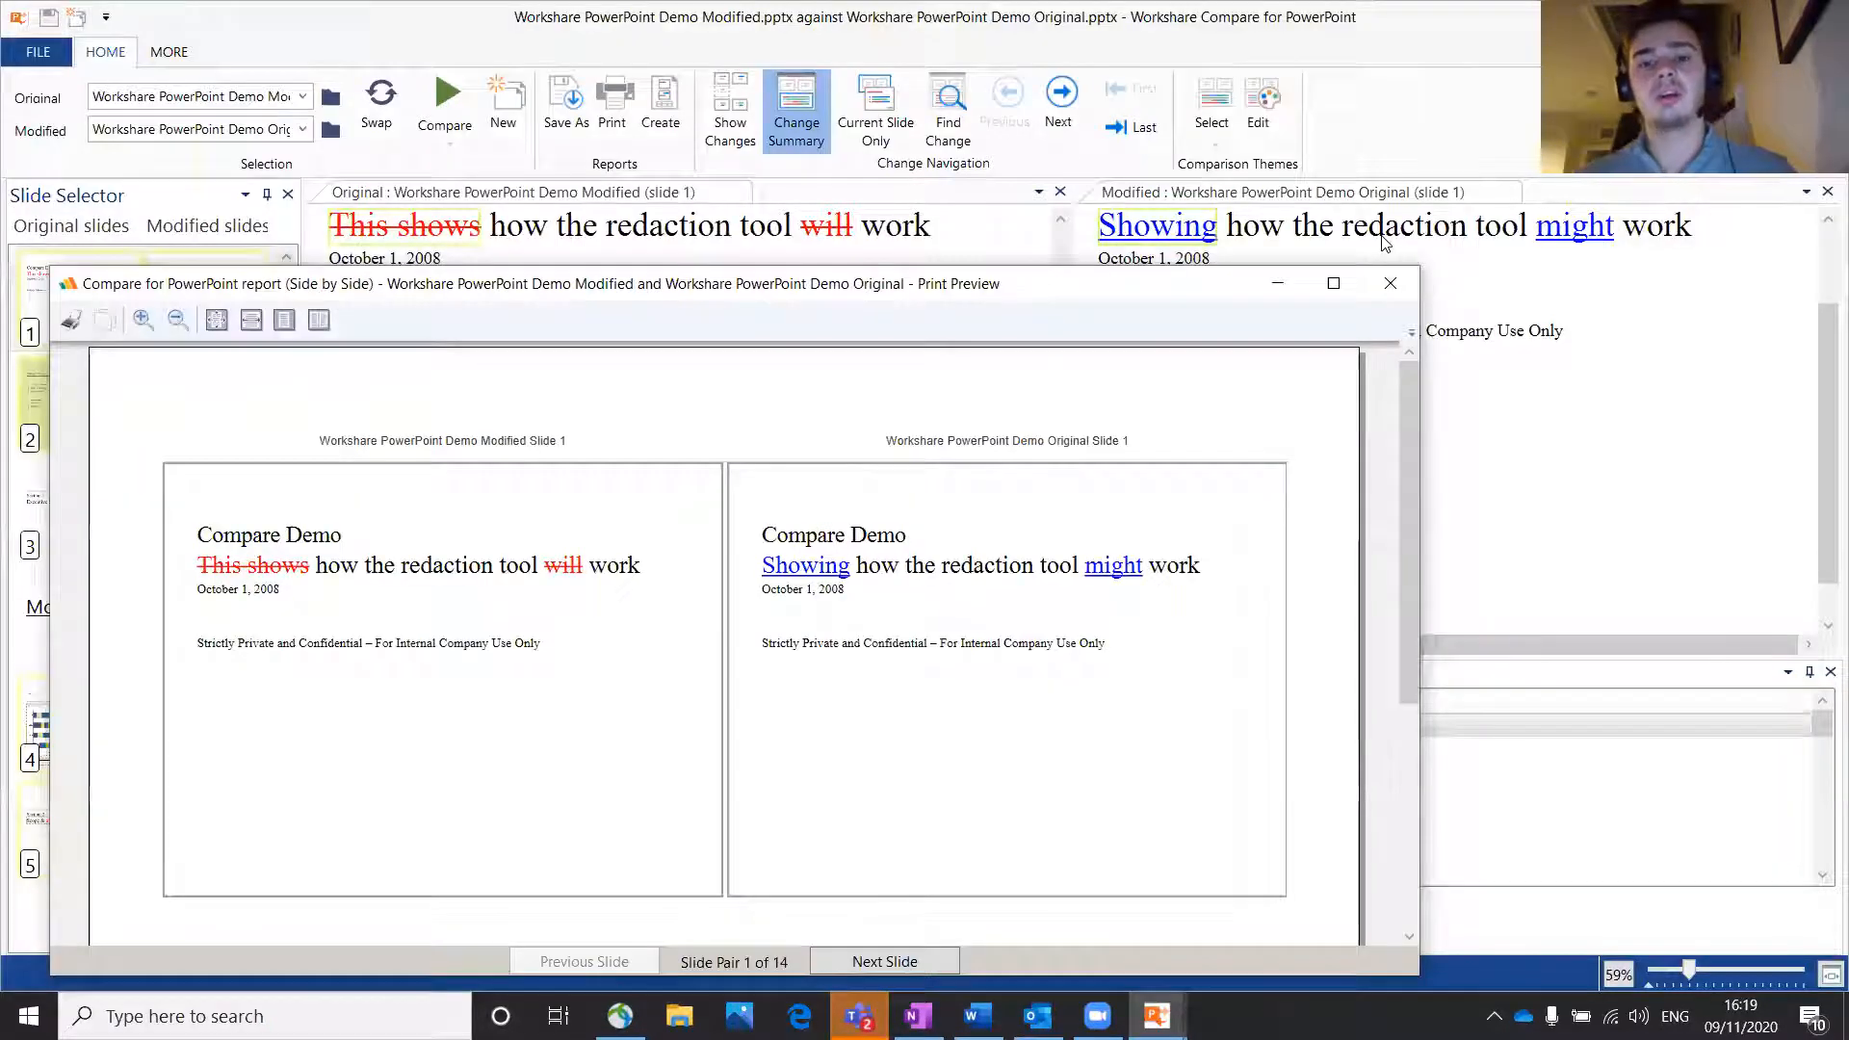
pyautogui.click(1393, 284)
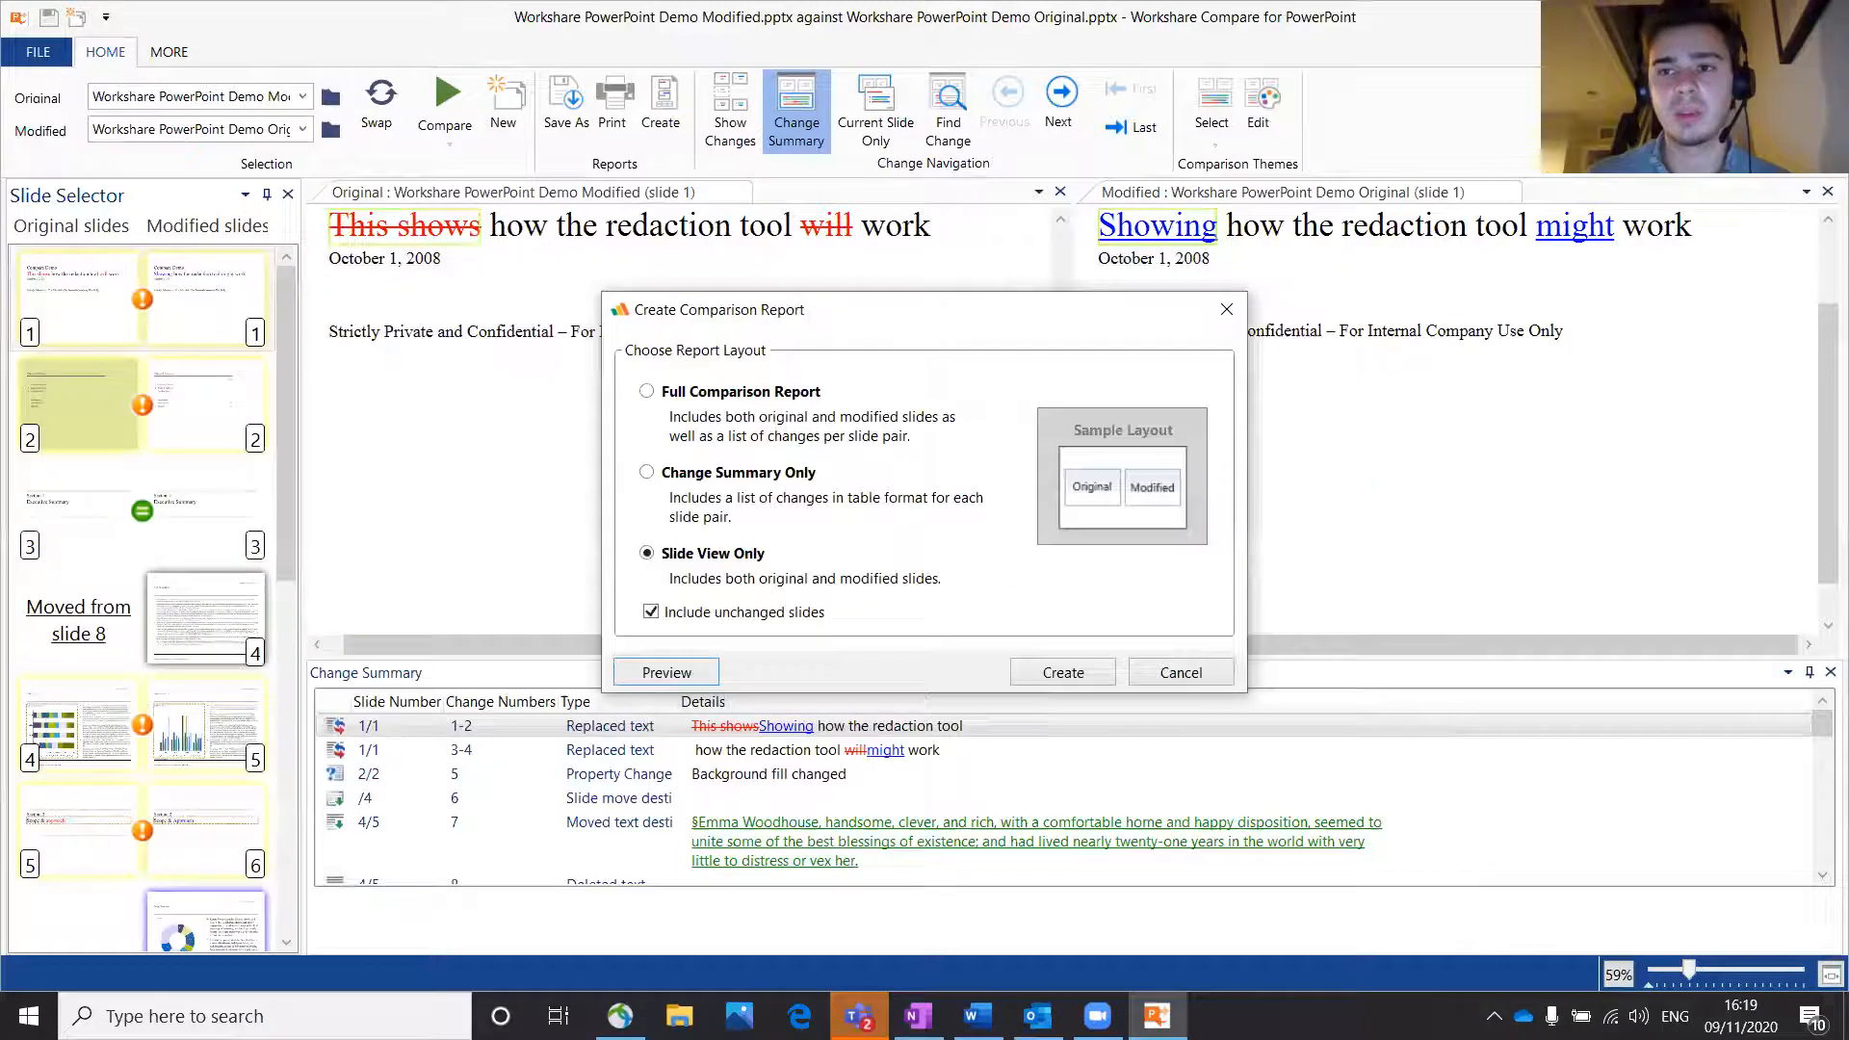
# Step: Cancel the comparison report and close the presentation comparison without saving it
pyautogui.click(1226, 310)
pyautogui.click(1826, 16)
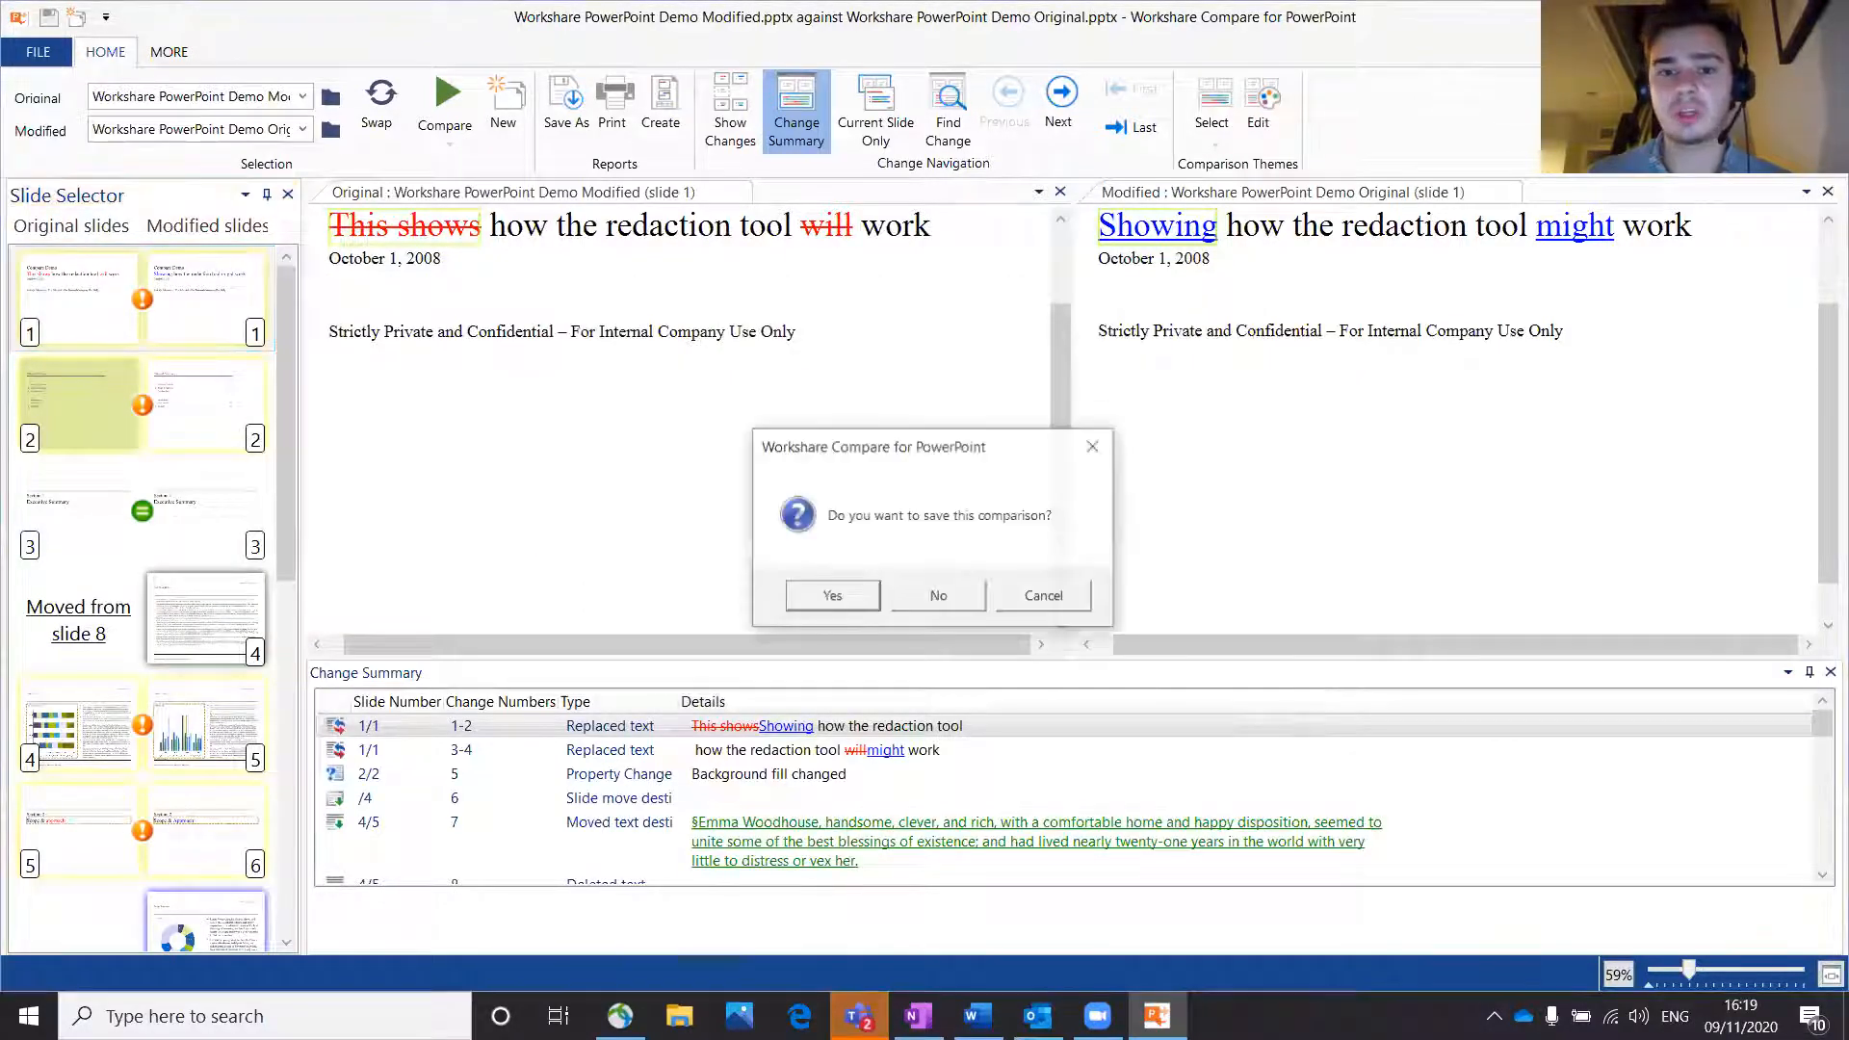
pyautogui.click(938, 595)
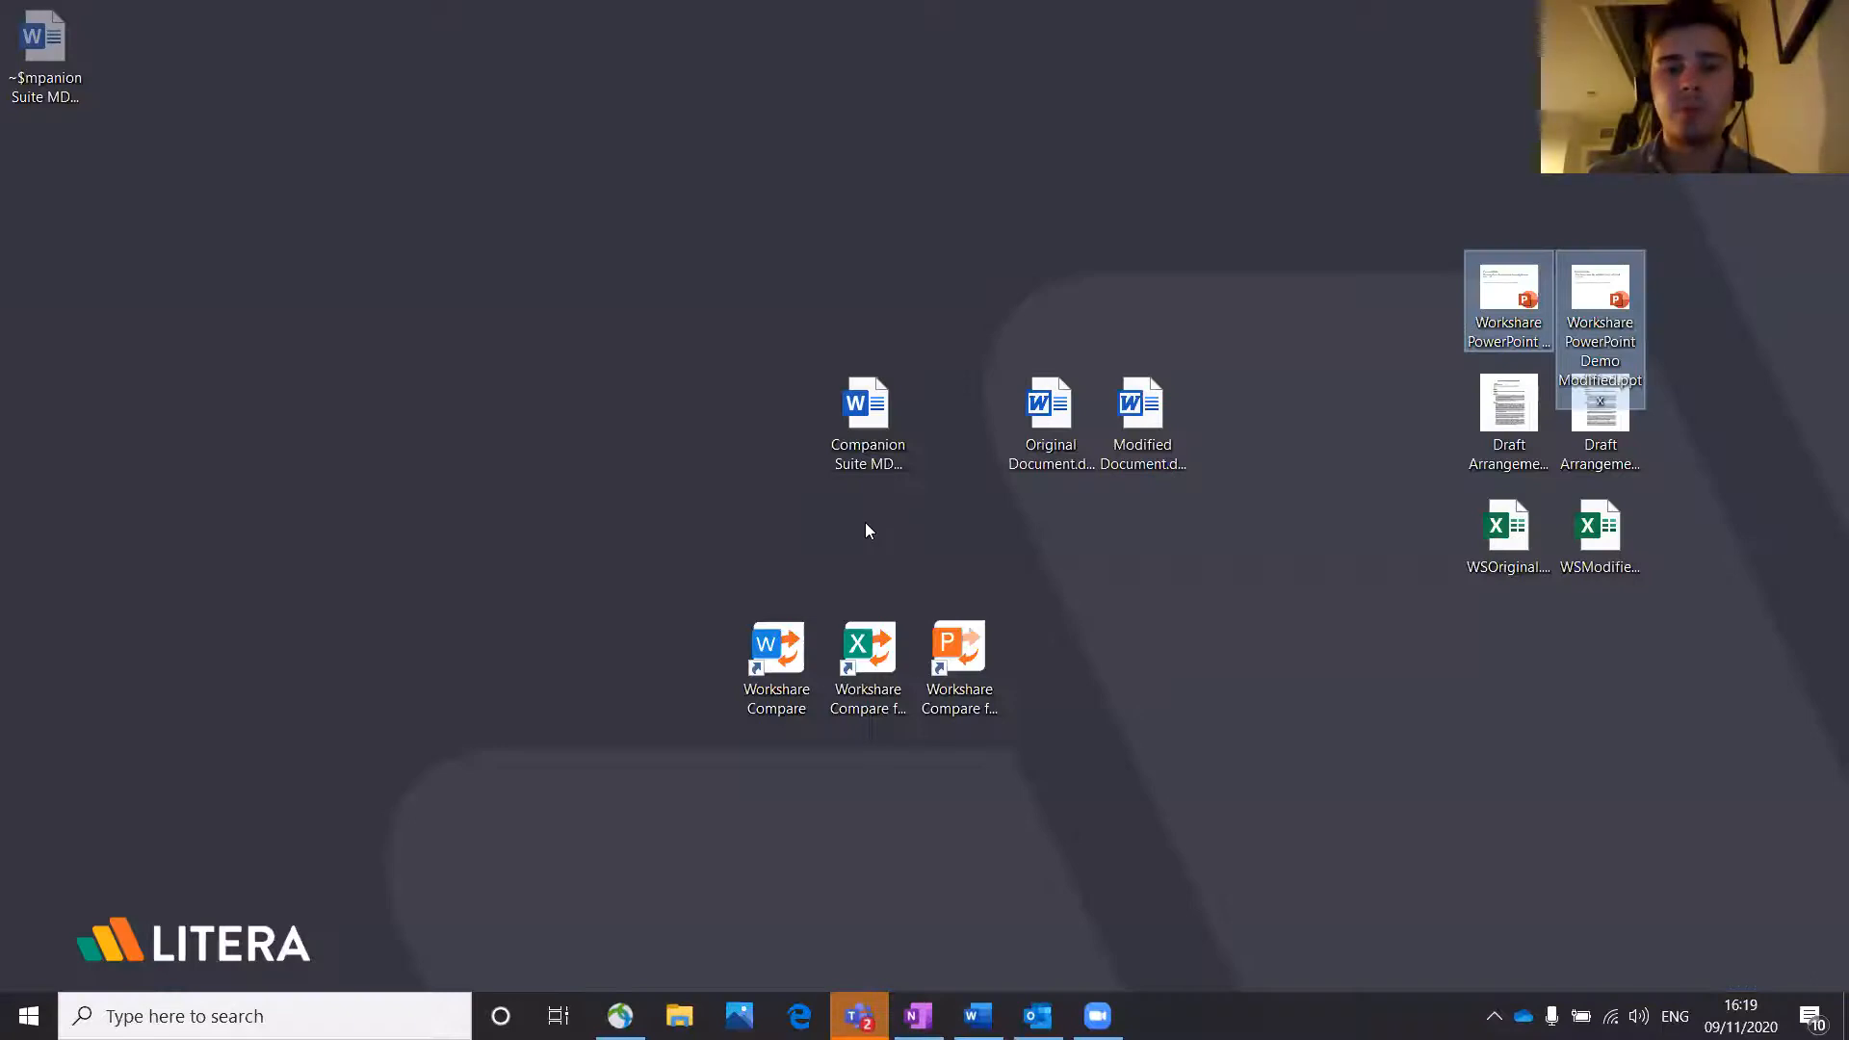
pyautogui.click(729, 419)
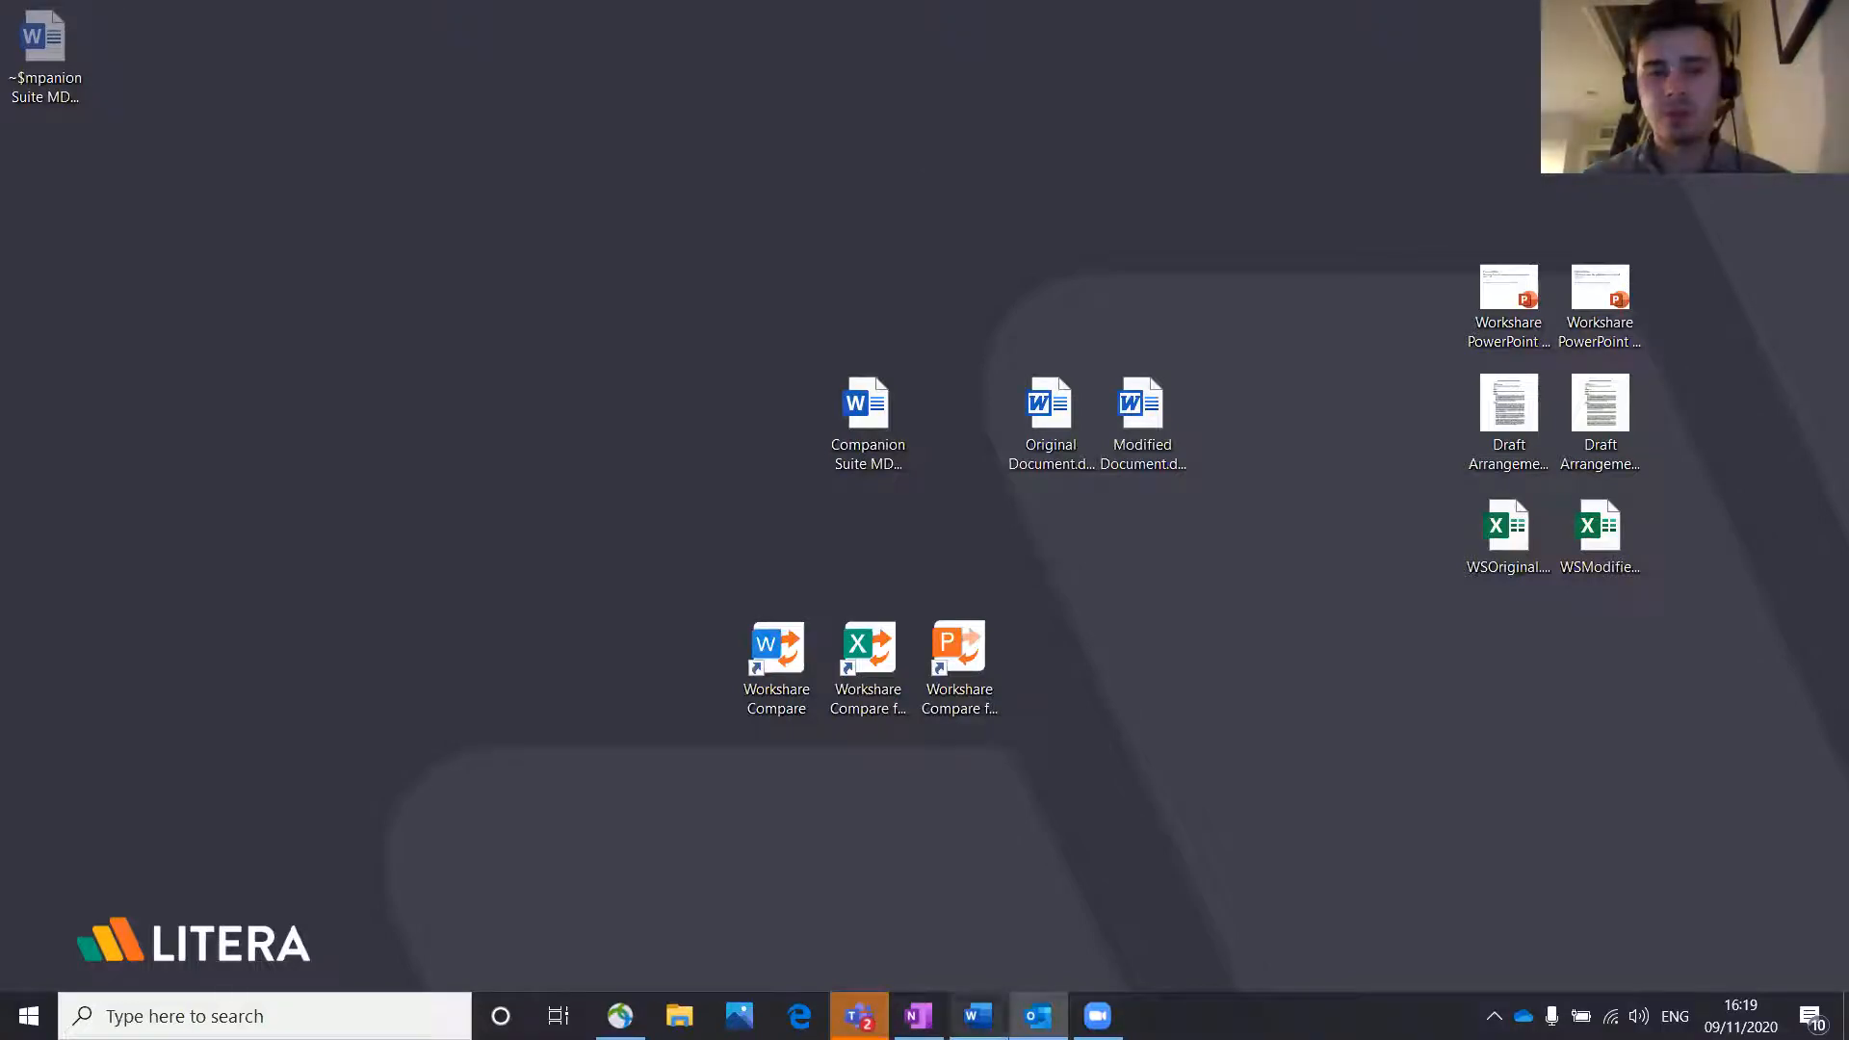
# Step: Switch to Companion Suite MDRA.docx in Word, maximise it and go to Article I, General Definitions
pyautogui.moveTo(1665, 1039); pyautogui.dragTo(1665, 349)
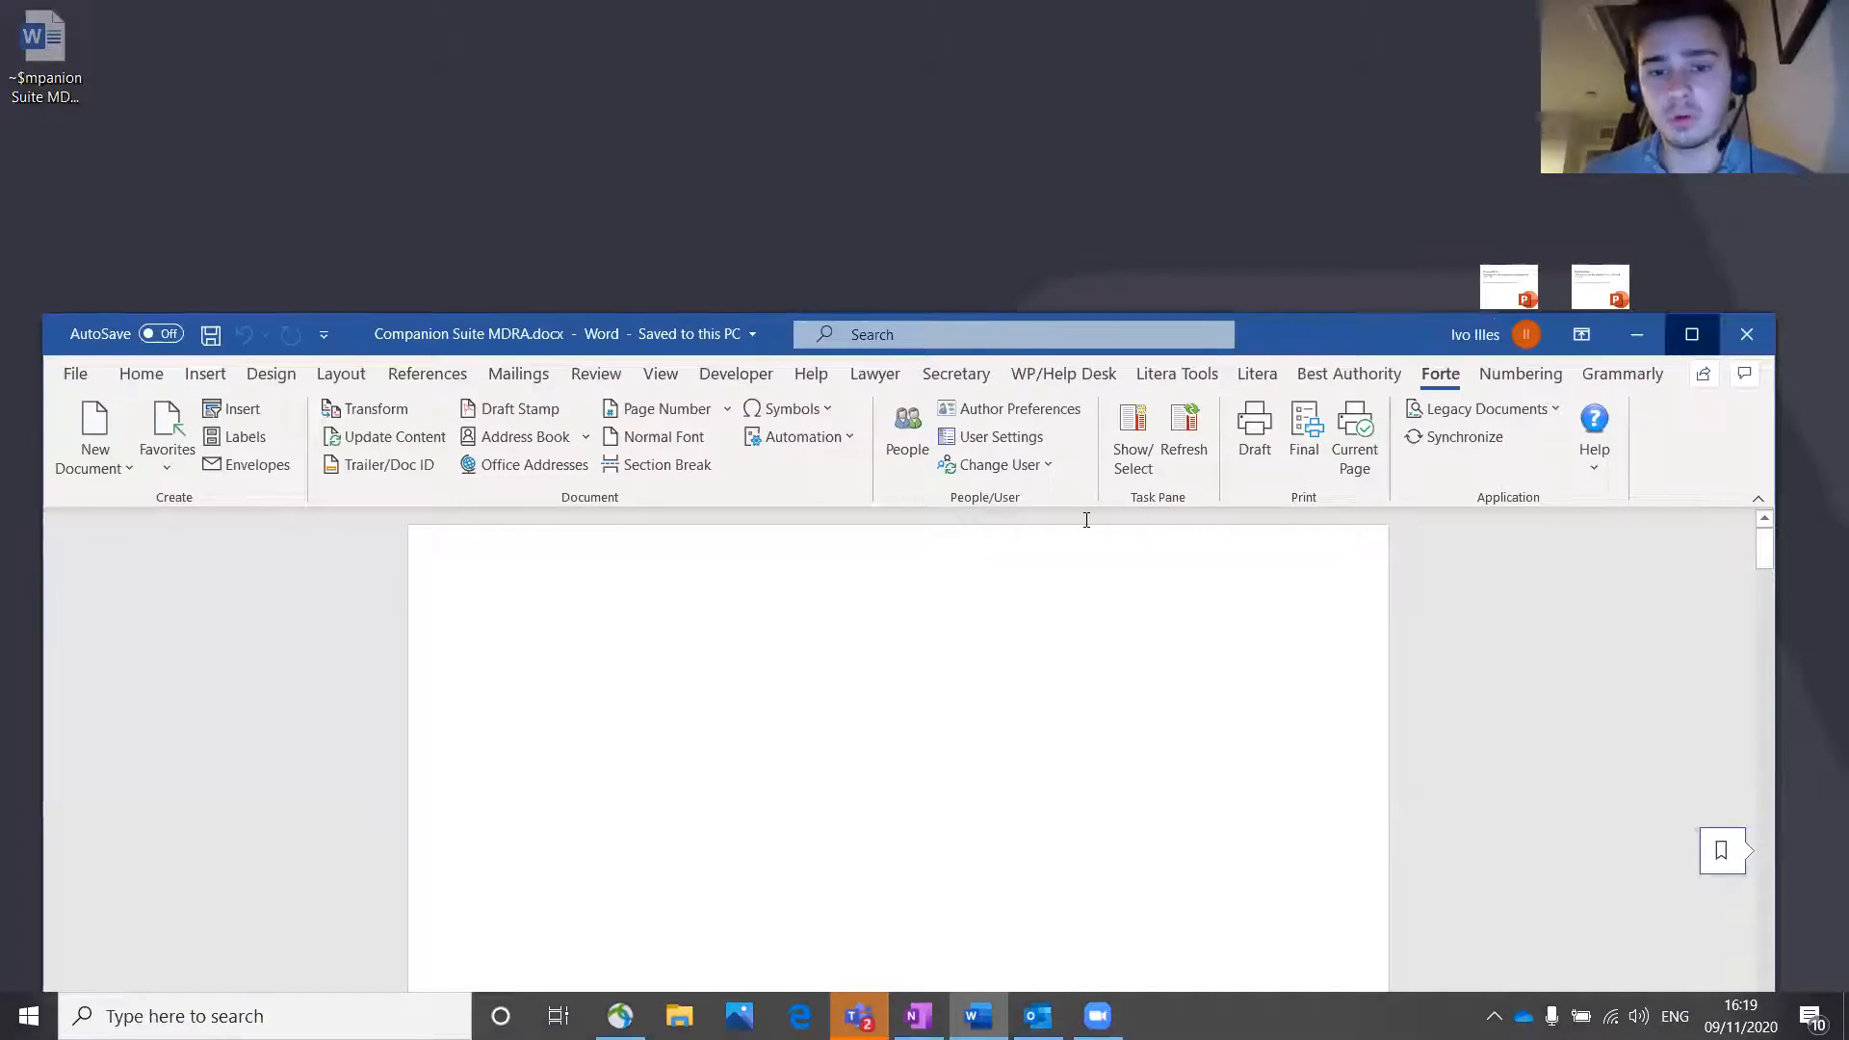
pyautogui.scroll(-10, 1108, 568)
pyautogui.scroll(-12, 935, 694)
pyautogui.scroll(-6, 900, 662)
pyautogui.scroll(6, 662, 512)
pyautogui.scroll(-15, 663, 513)
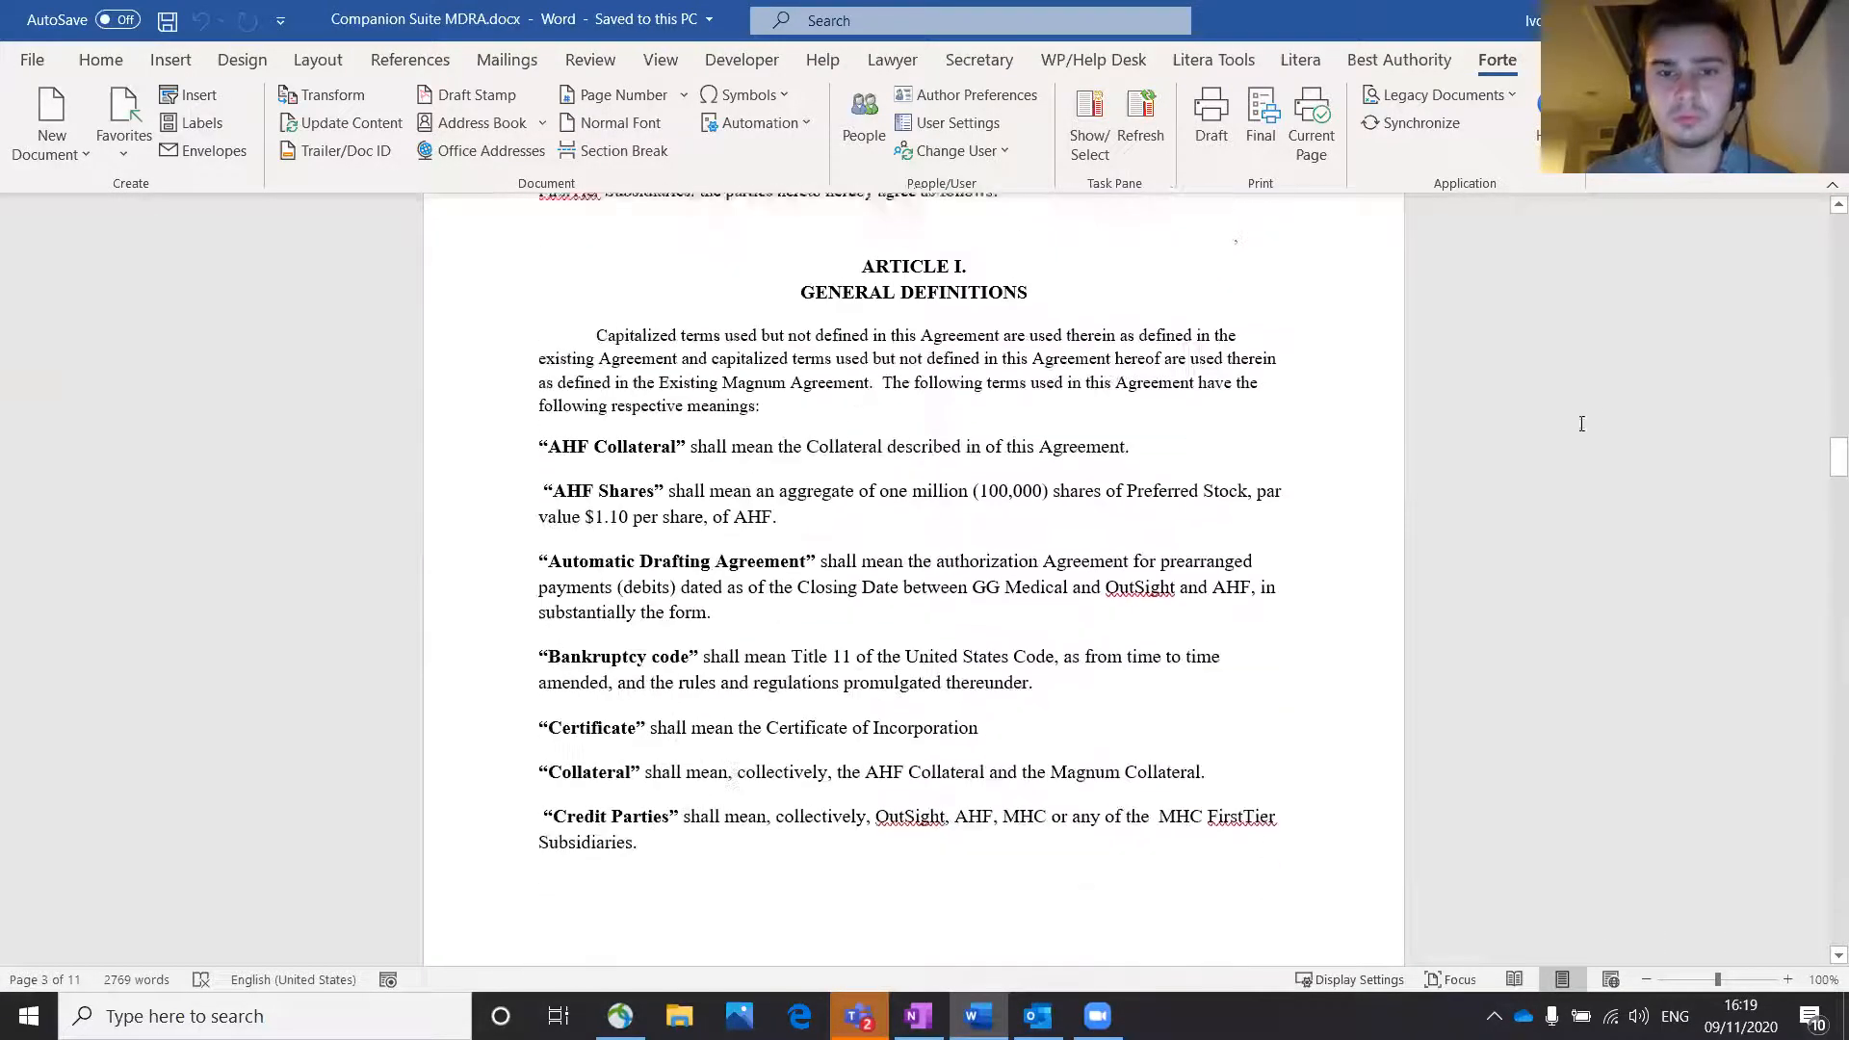
# Step: Analyze Companion Suite MDRA.docx with Litera's document check from the General Definitions section
pyautogui.moveTo(1823, 451)
pyautogui.mouseDown()
pyautogui.moveTo(1820, 556)
pyautogui.moveTo(1820, 484)
pyautogui.mouseUp()
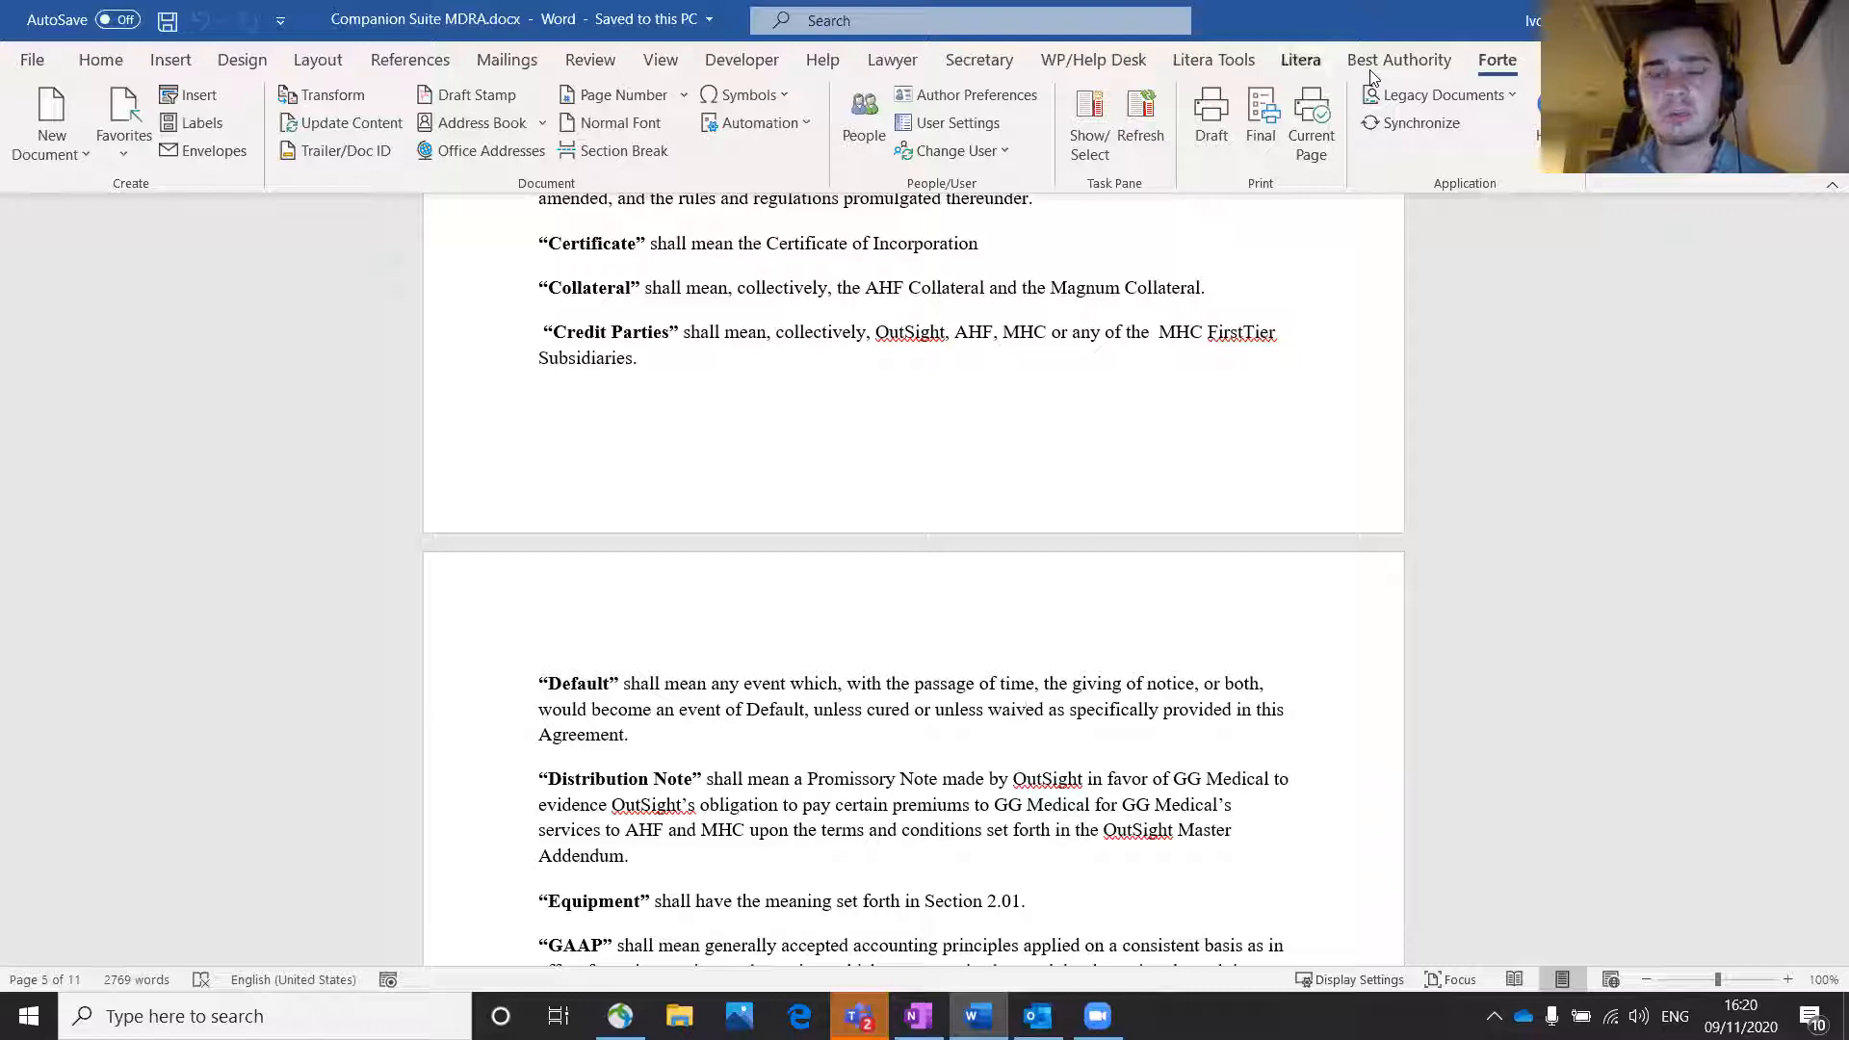
pyautogui.click(1315, 70)
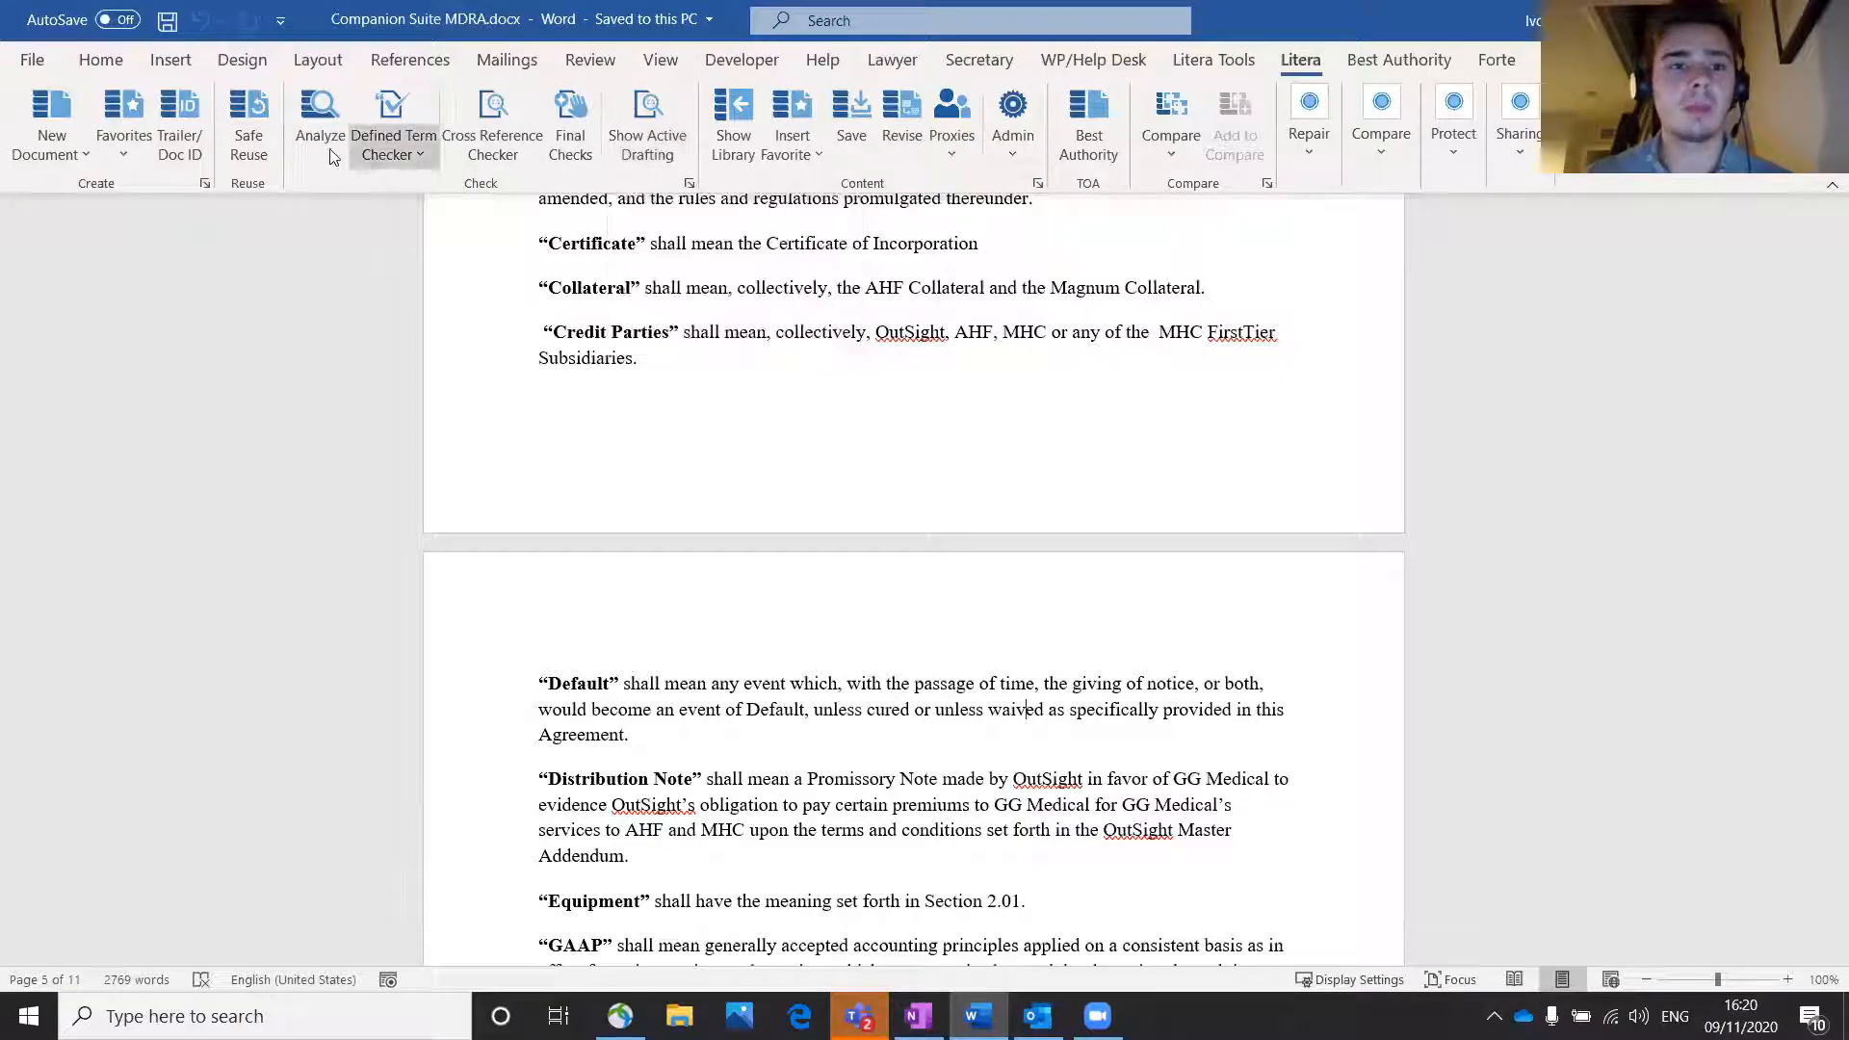
pyautogui.scroll(2, 727, 387)
pyautogui.scroll(5, 727, 387)
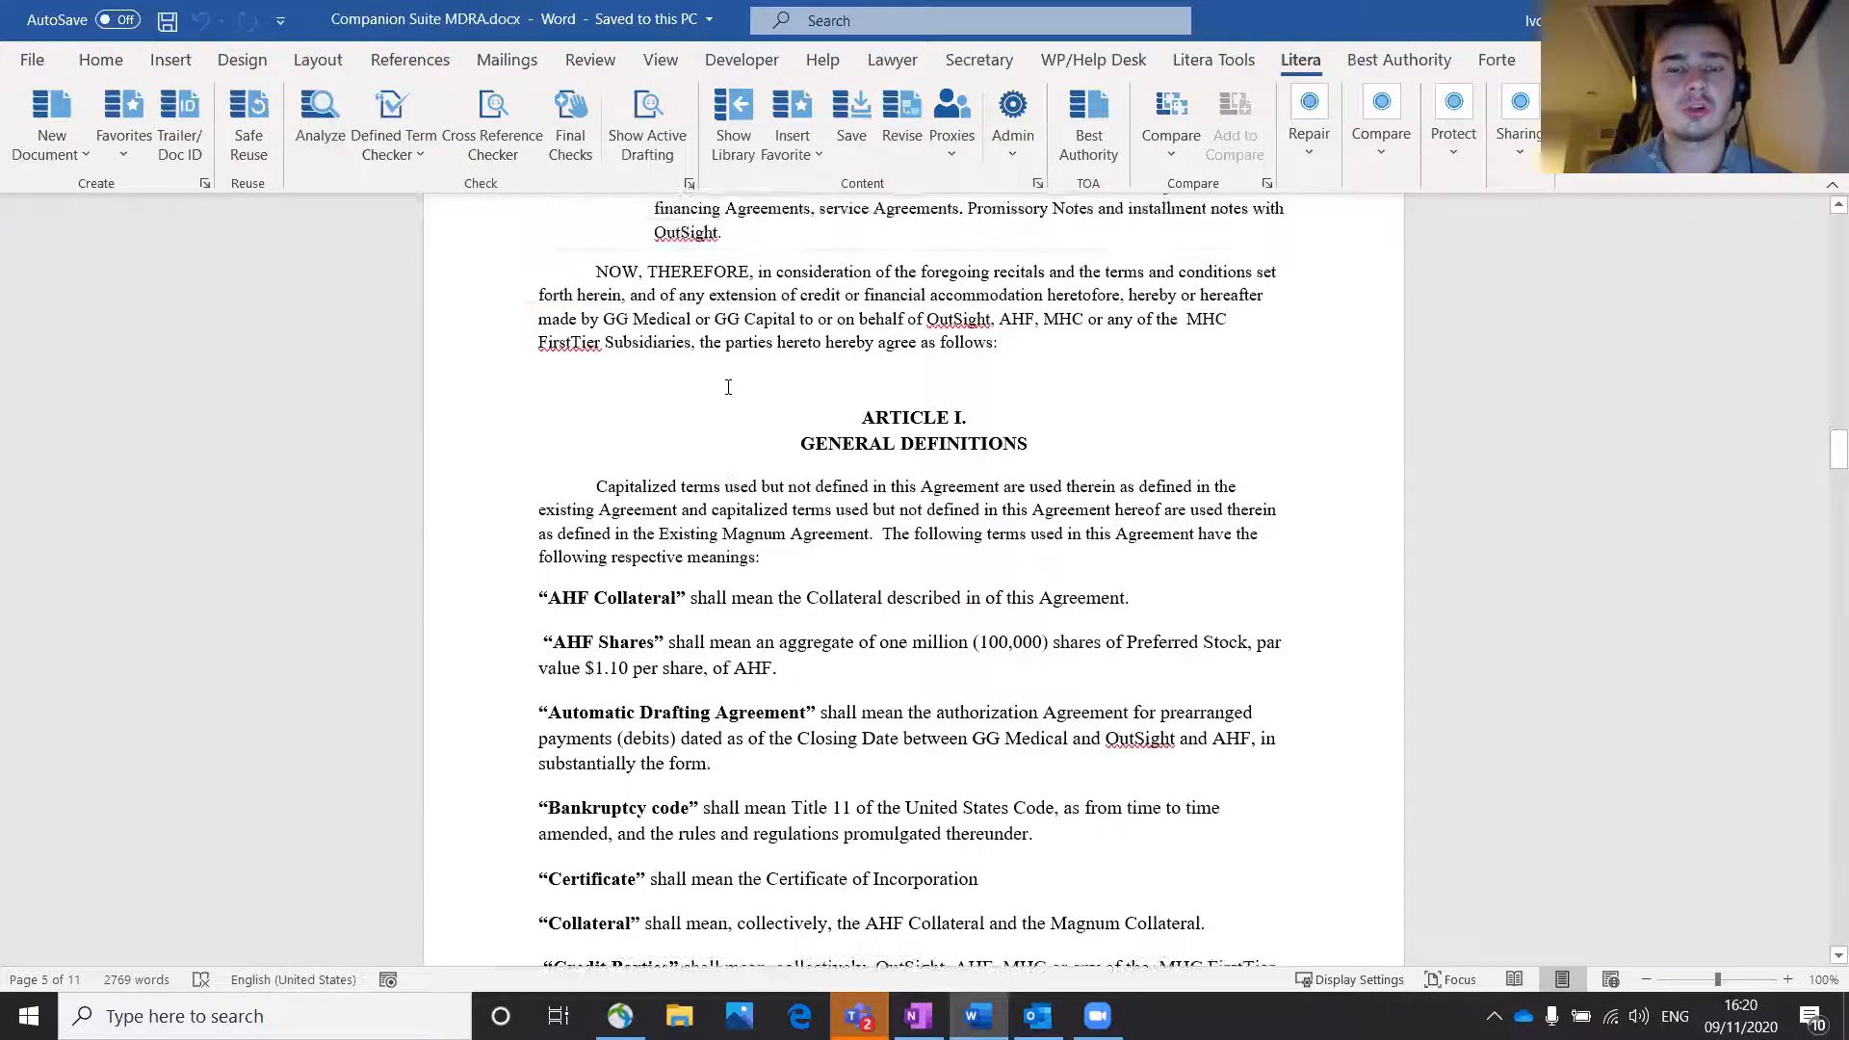
pyautogui.scroll(-3, 727, 387)
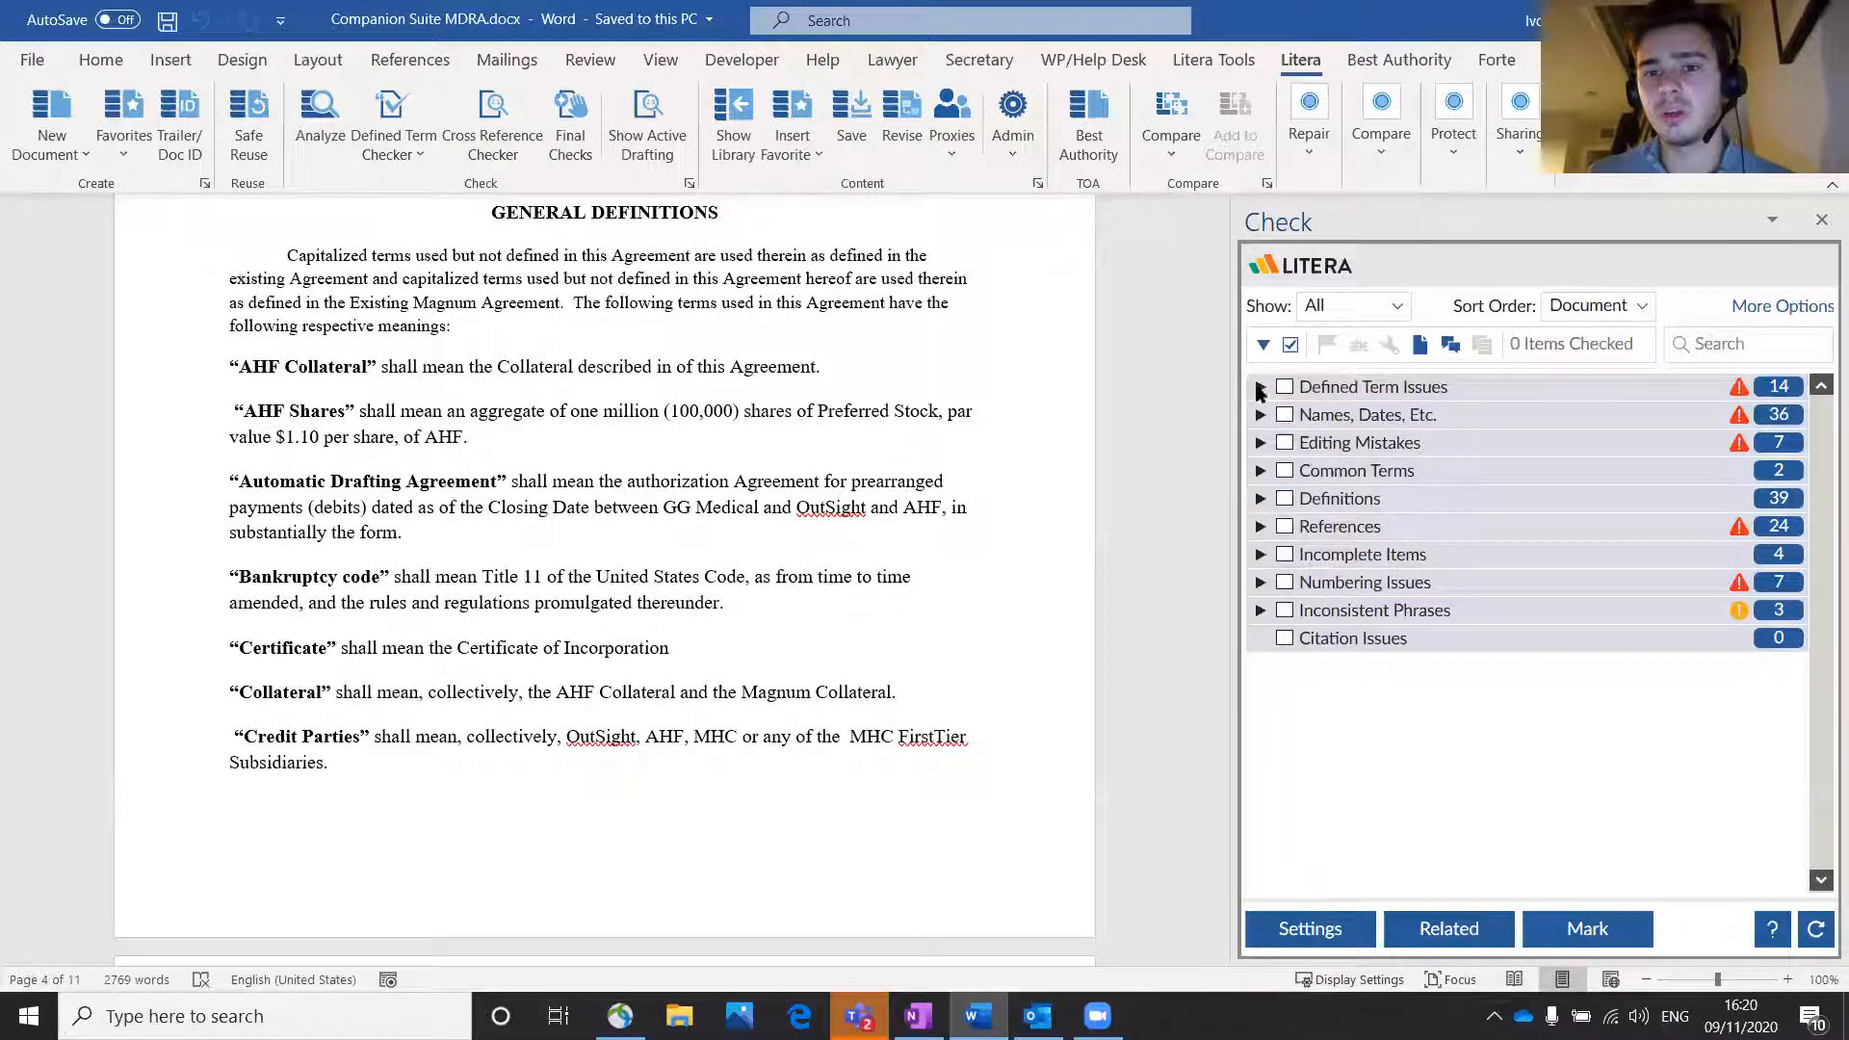
# Step: Expand the Defined Term Issues, Names, Dates, Etc., Editing Mistakes, Common Terms and Definitions categories to examine their subcategories
pyautogui.click(1260, 389)
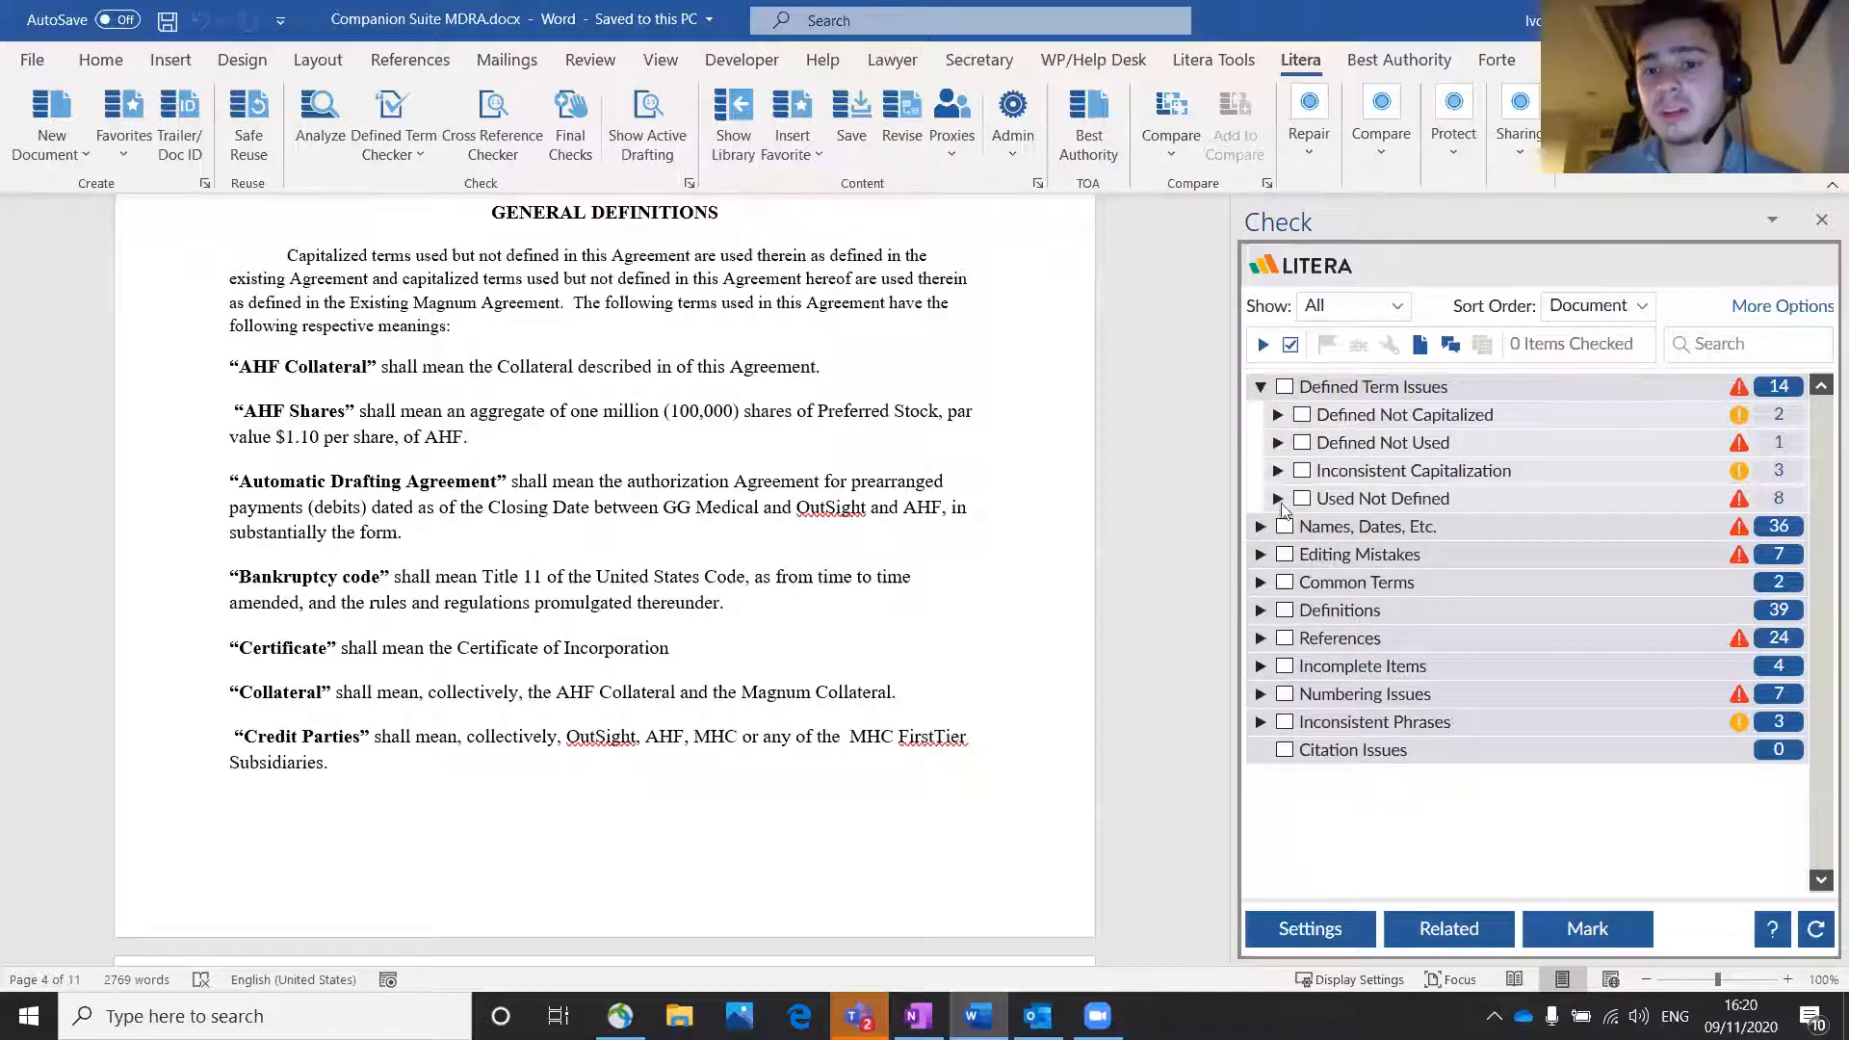
pyautogui.click(1260, 528)
pyautogui.scroll(-3, 1271, 610)
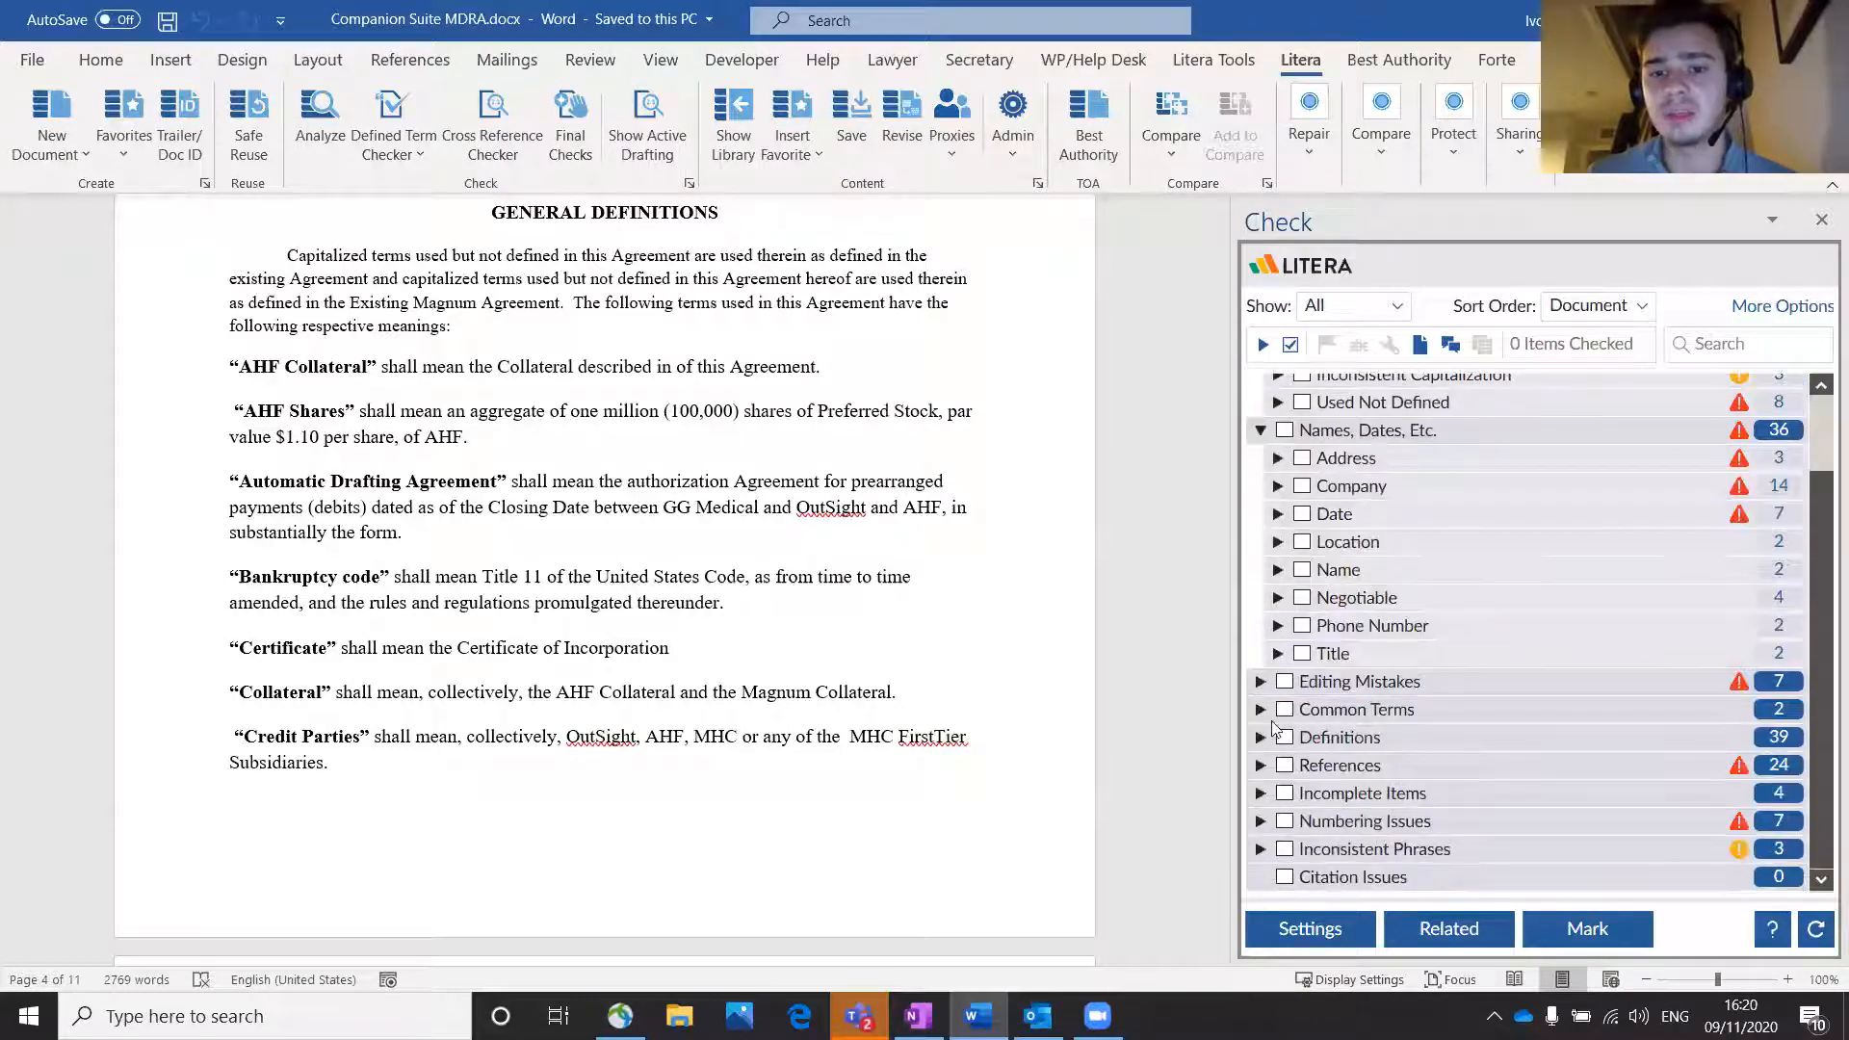
pyautogui.click(1259, 682)
pyautogui.scroll(-3, 1265, 753)
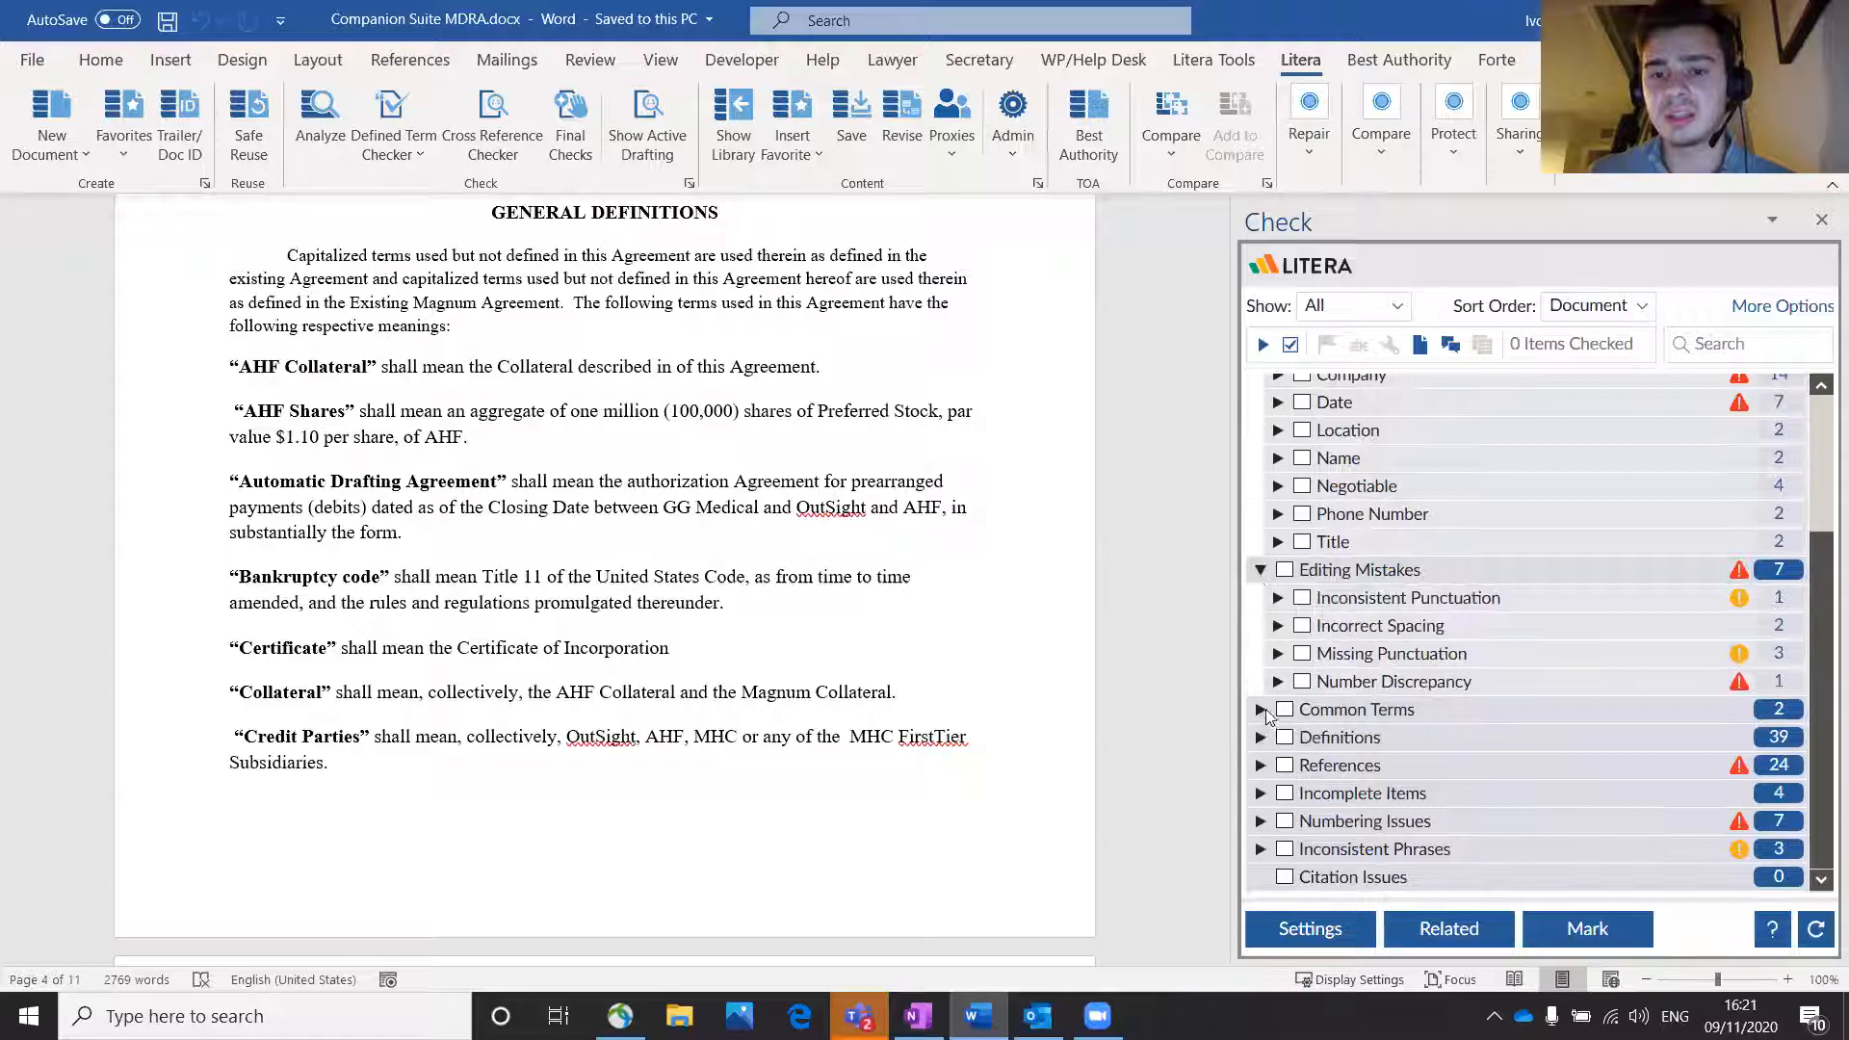
pyautogui.click(1260, 710)
pyautogui.scroll(-1, 1262, 727)
pyautogui.click(1260, 738)
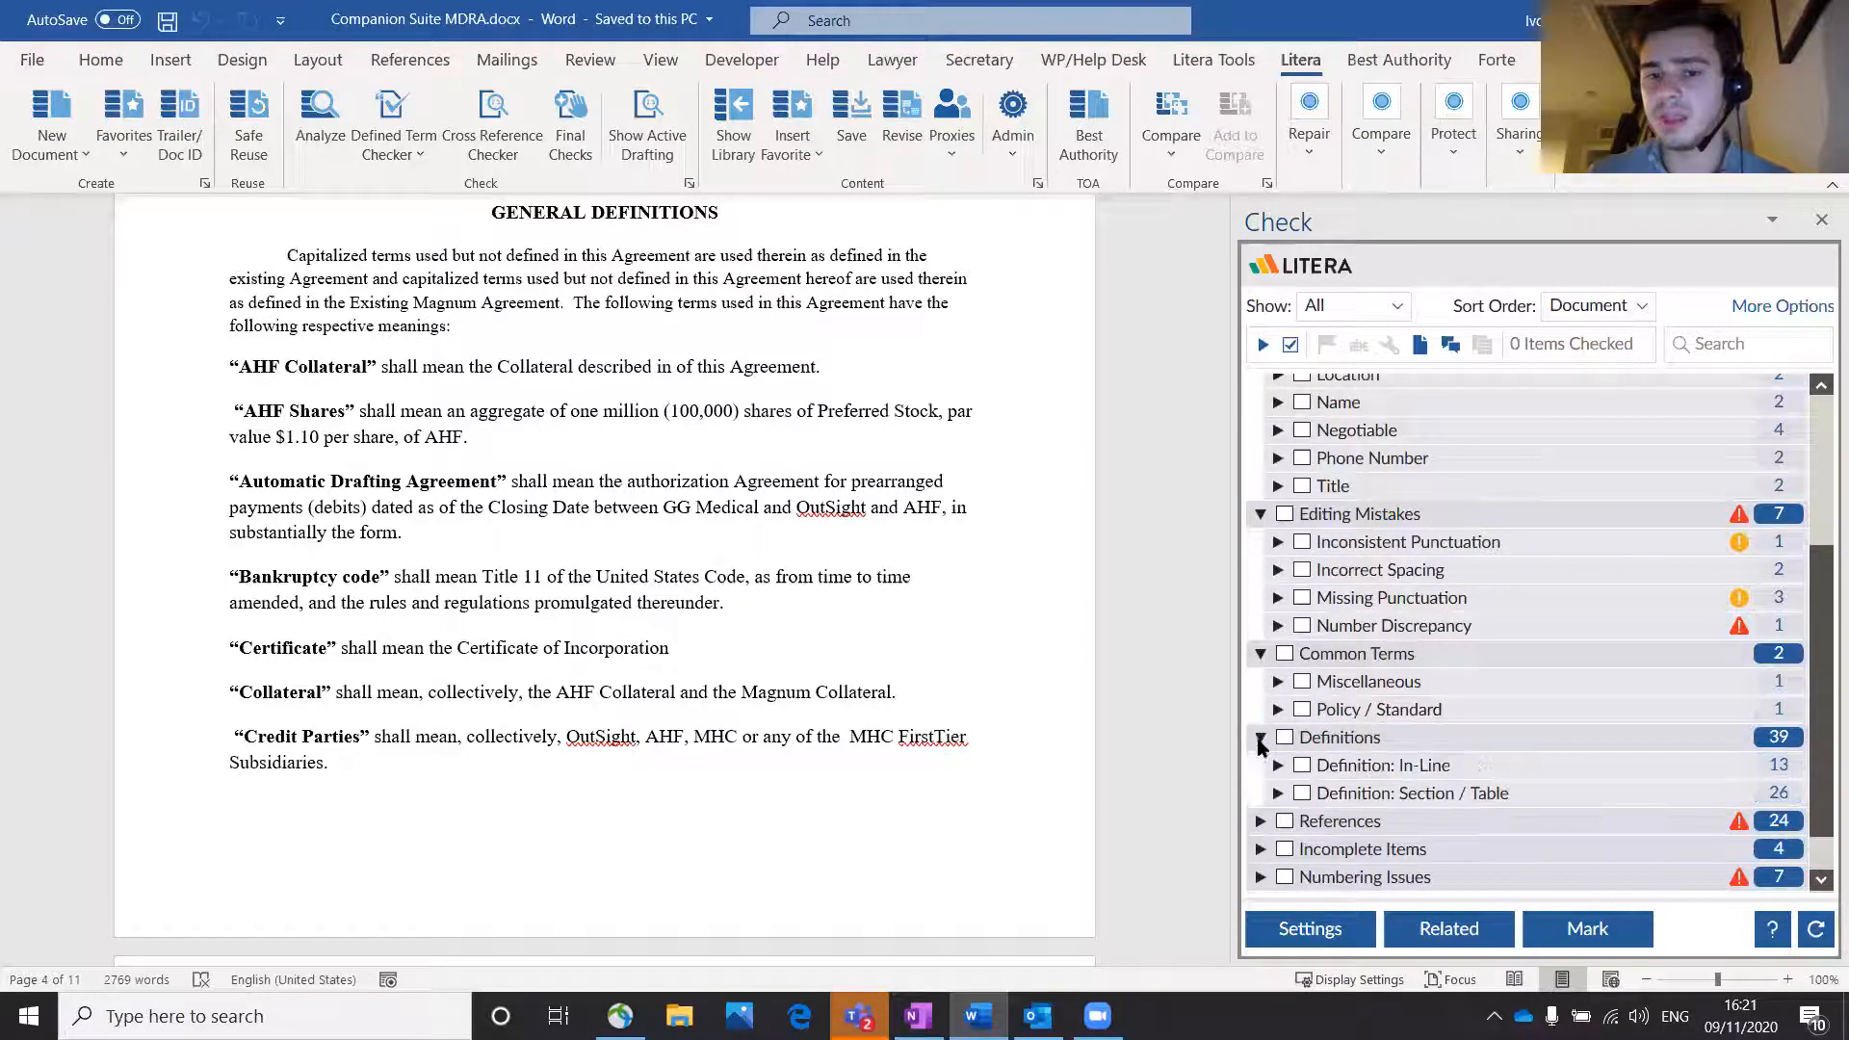
pyautogui.scroll(5, 1368, 674)
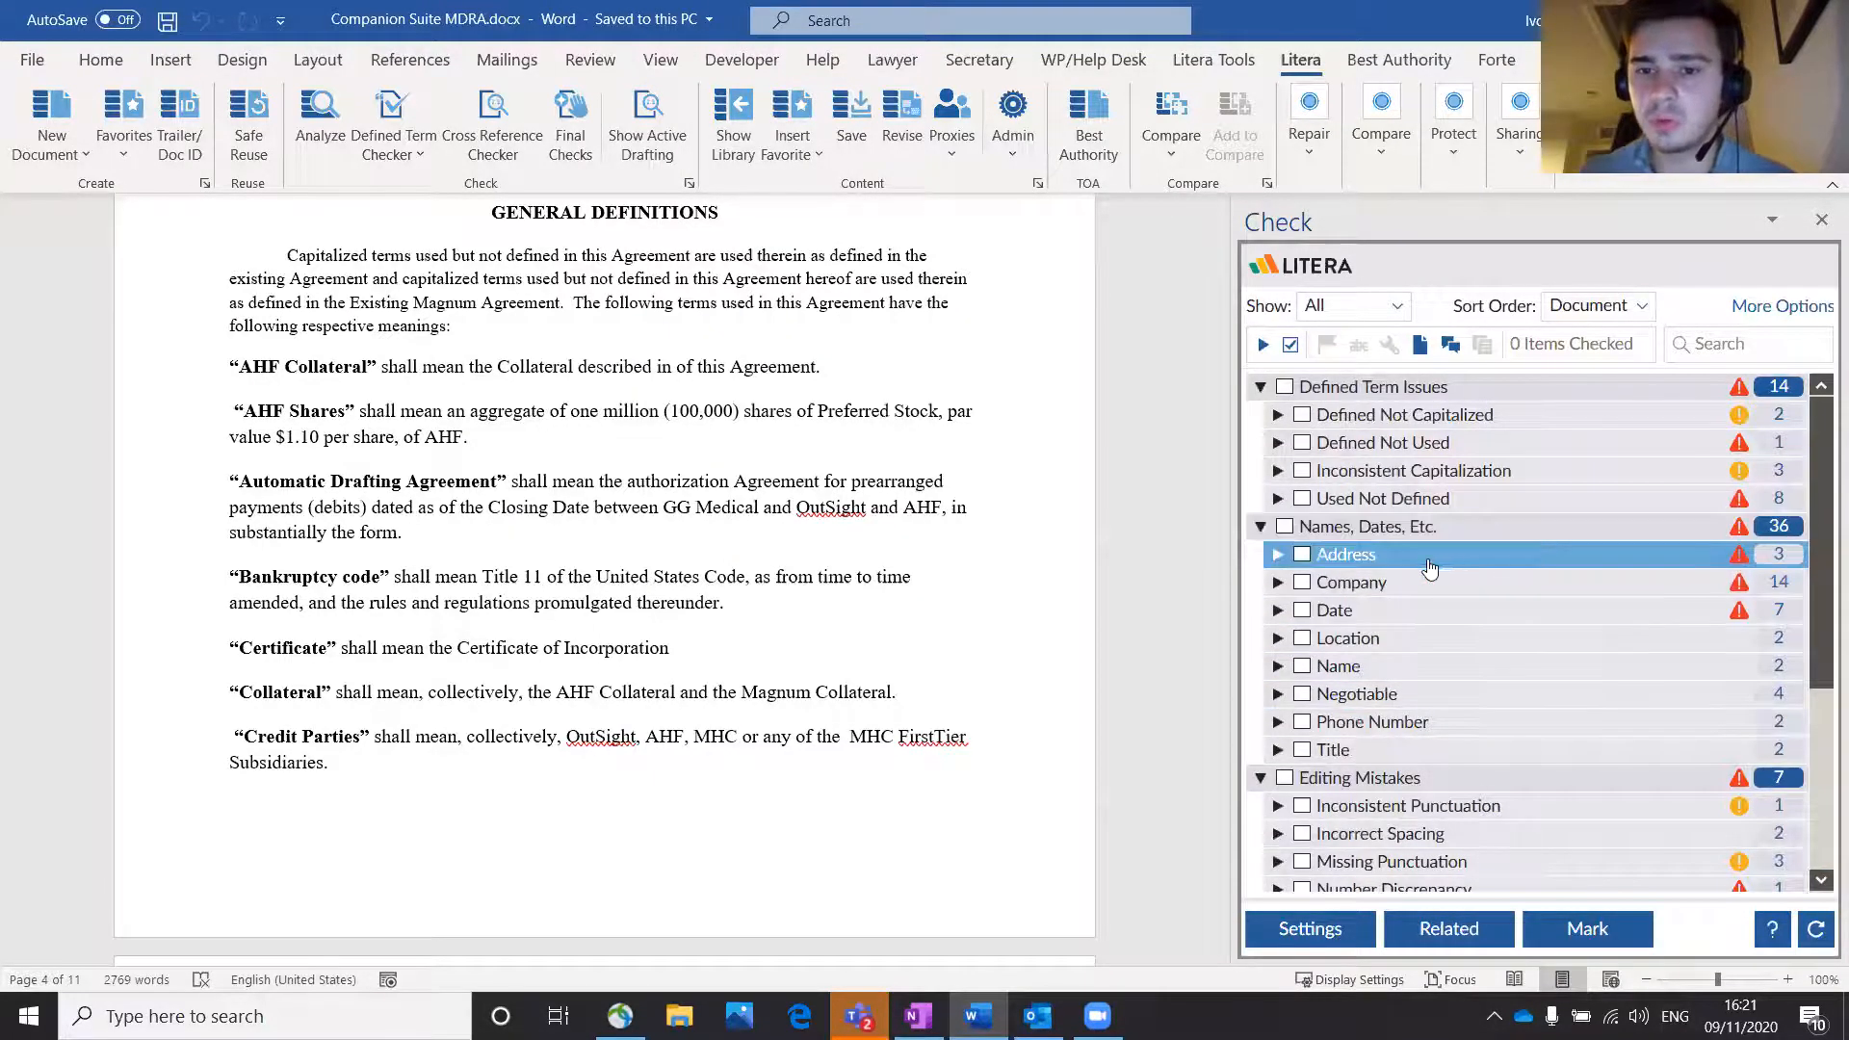
# Step: Collapse Editing Mistakes, expand the Address results under Names, Dates, Etc., and locate the Los Angeles address in the document
pyautogui.click(1257, 526)
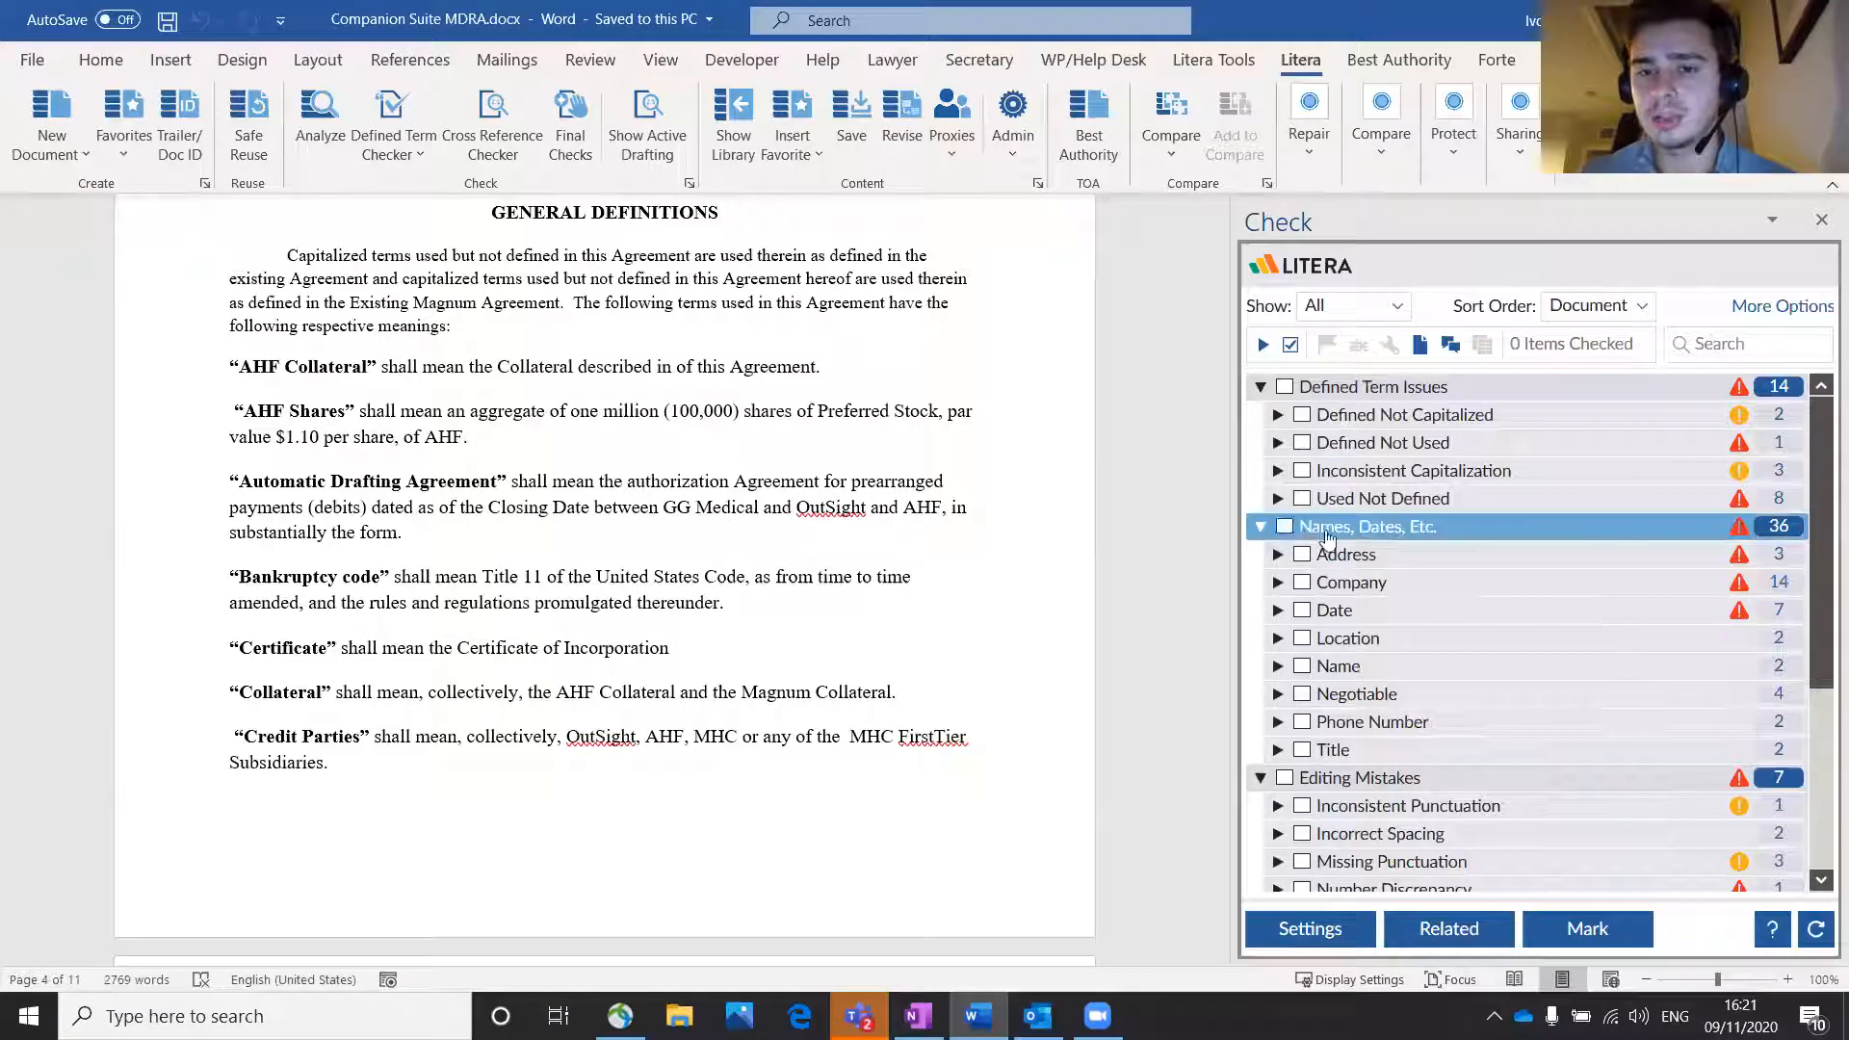
pyautogui.doubleClick(1390, 535)
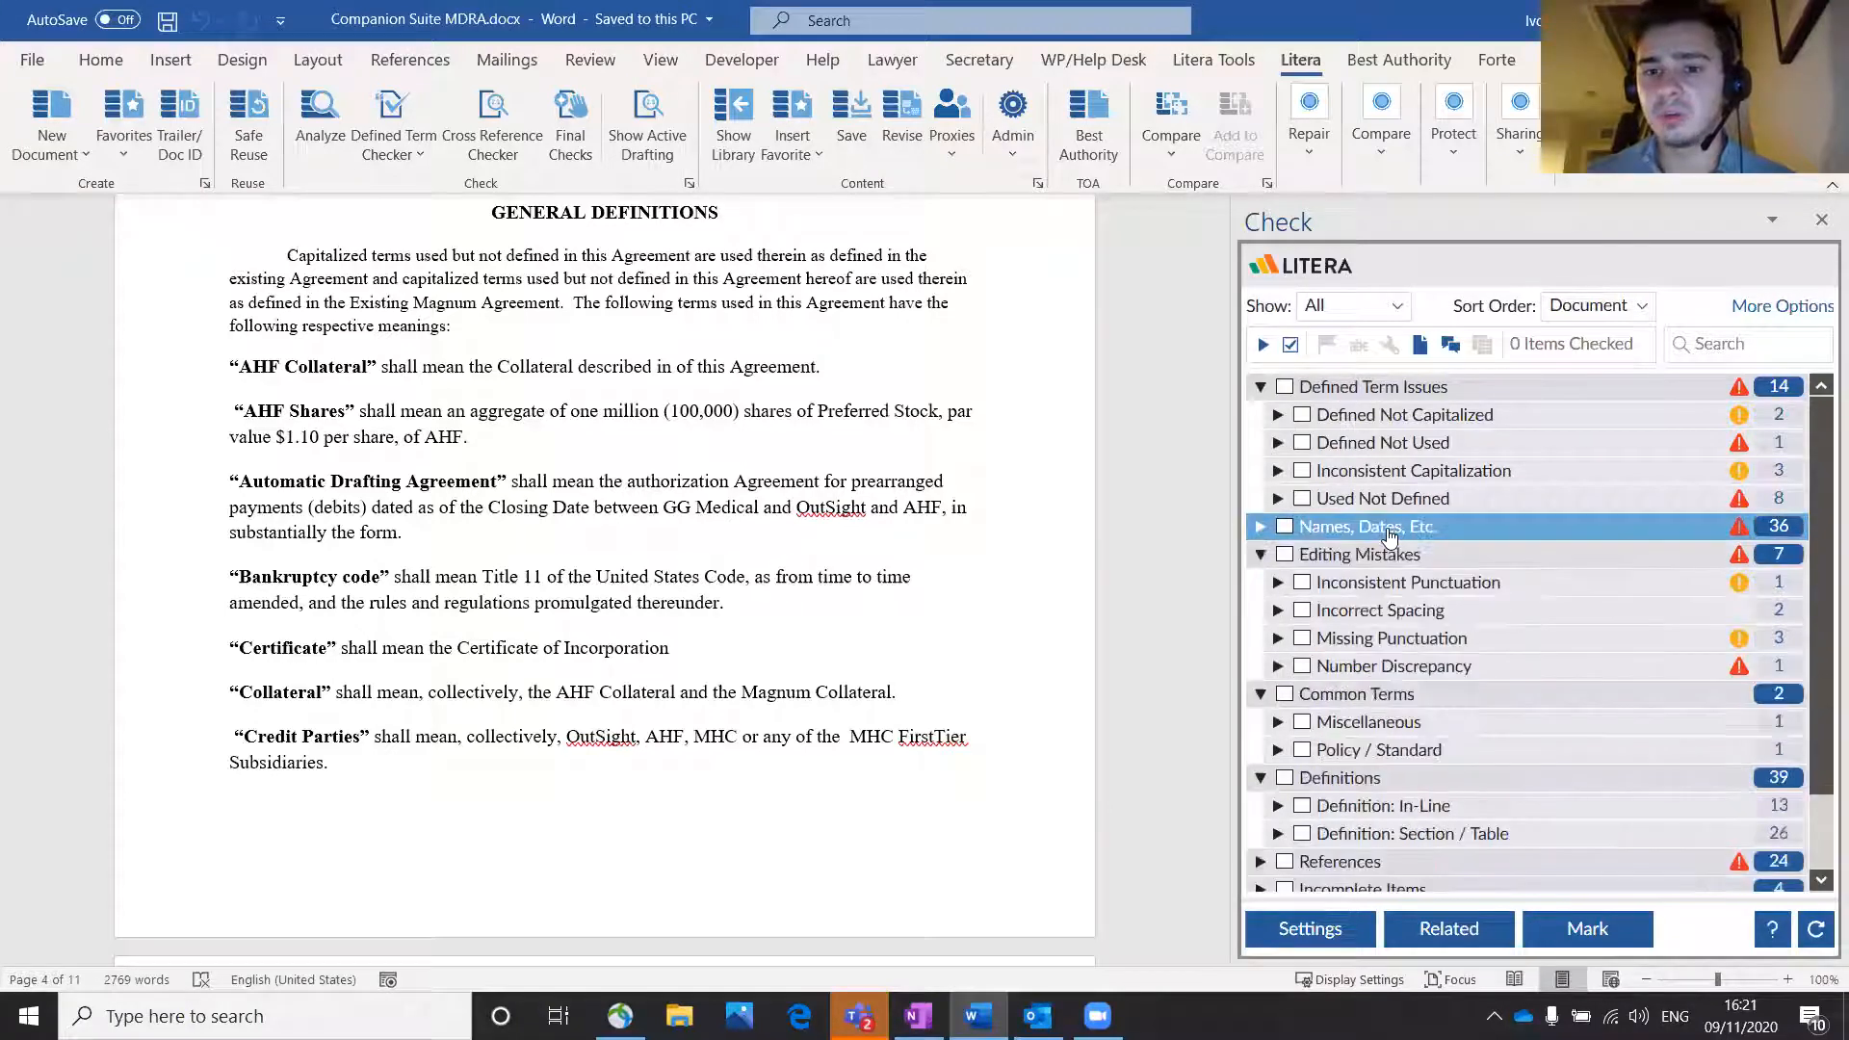
pyautogui.doubleClick(1390, 557)
pyautogui.doubleClick(1364, 532)
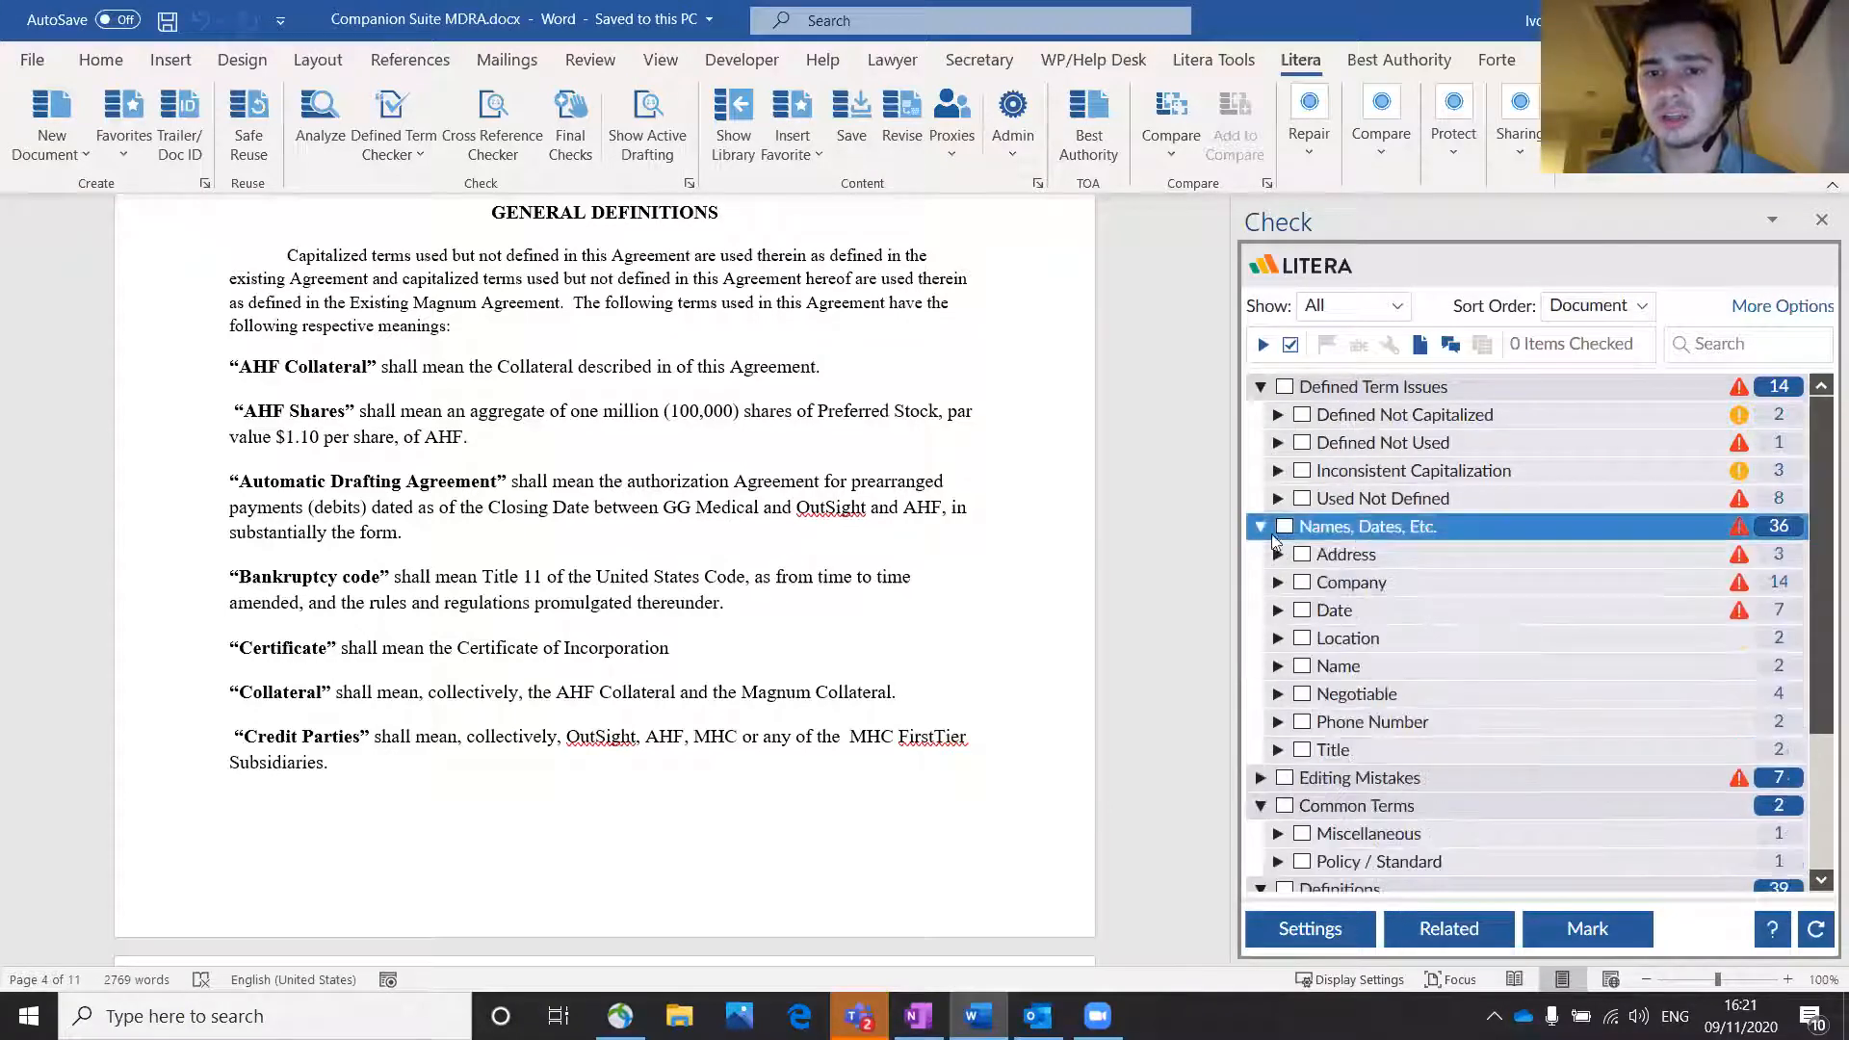
pyautogui.doubleClick(1348, 555)
pyautogui.click(1367, 582)
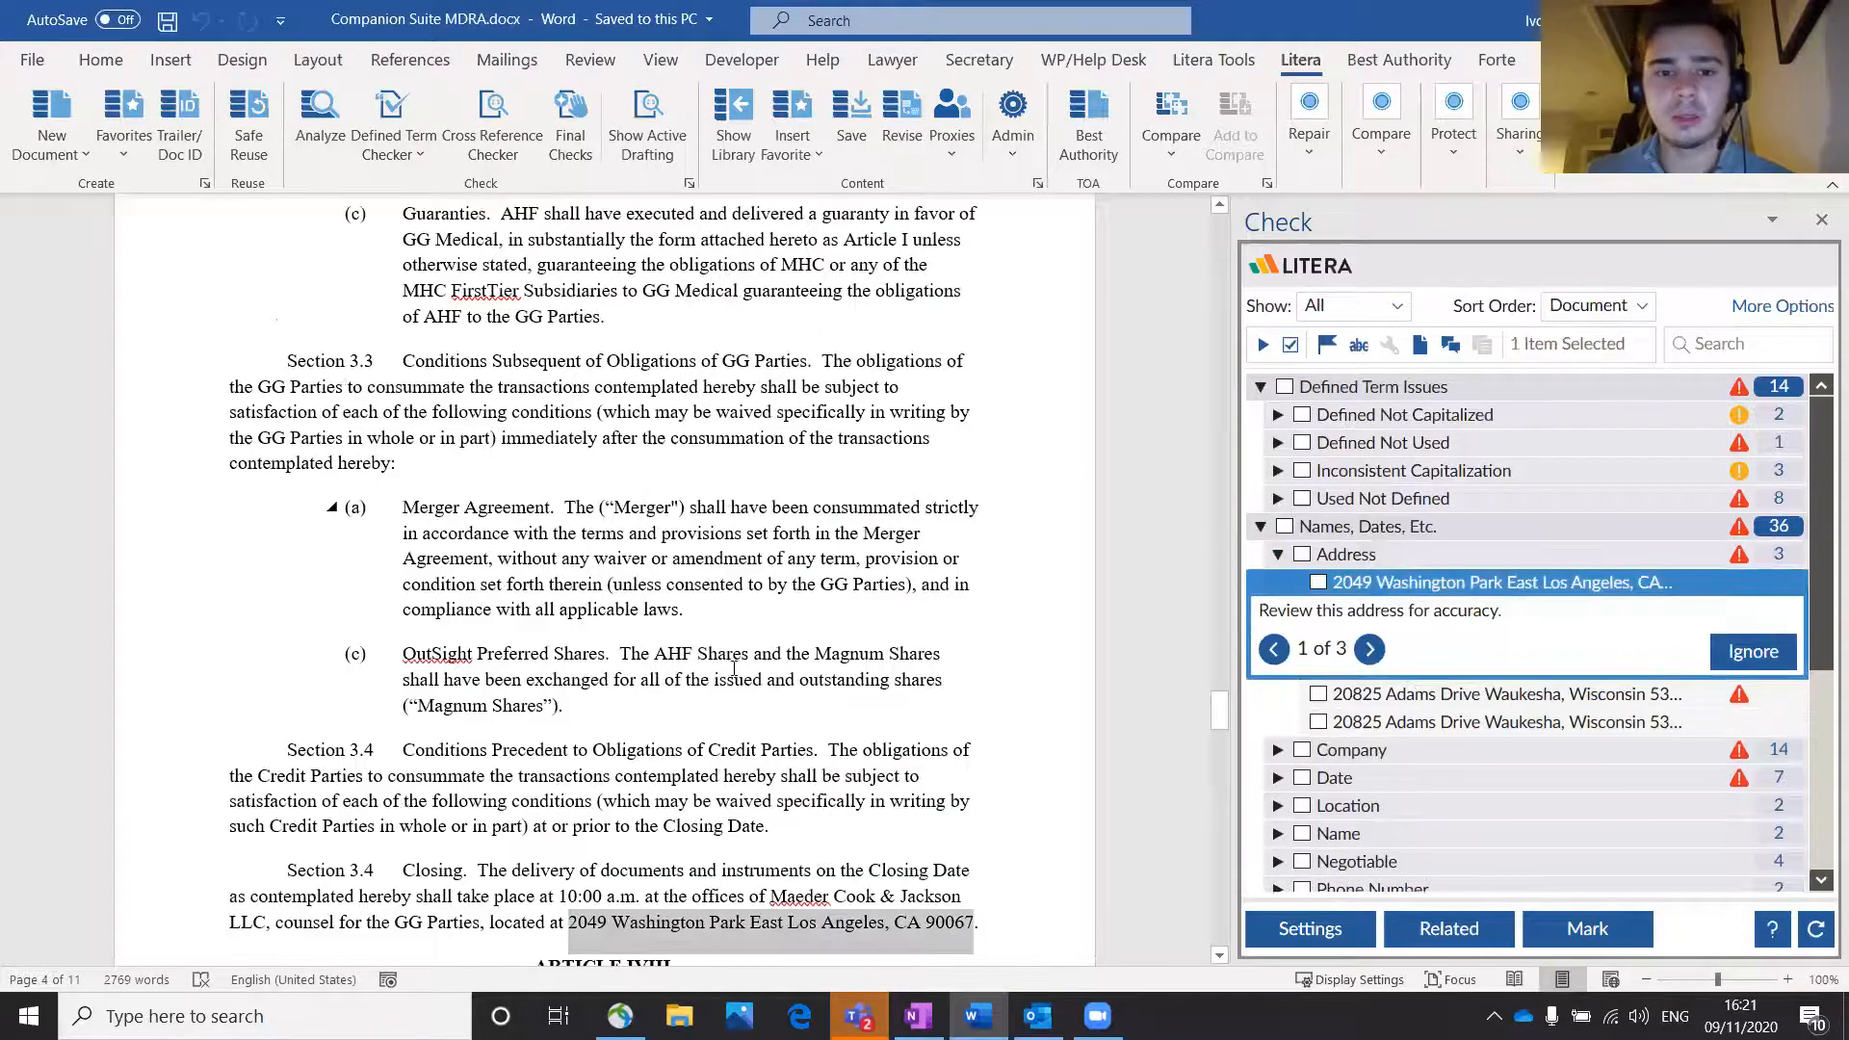
pyautogui.scroll(-2, 733, 667)
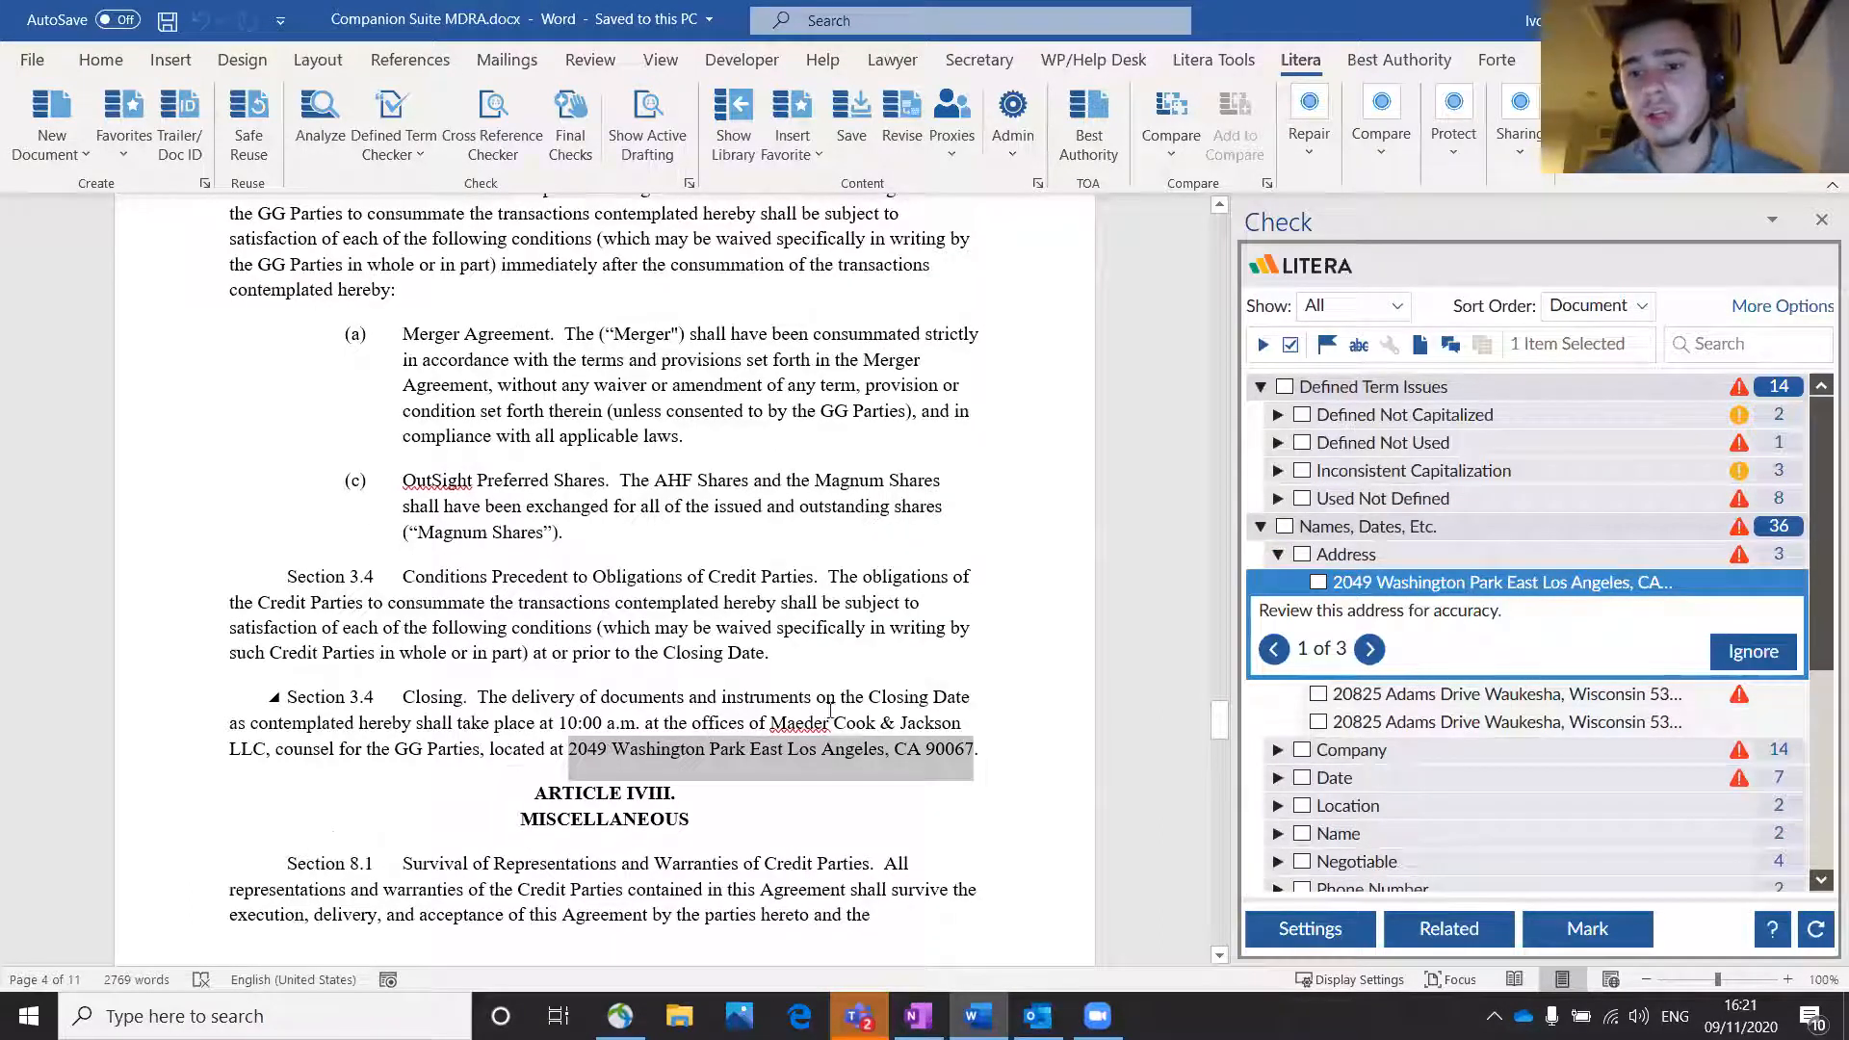
# Step: Review the flagged Wisconsin address and its ZIP code in the GG Medical Systems notice details
pyautogui.click(1508, 694)
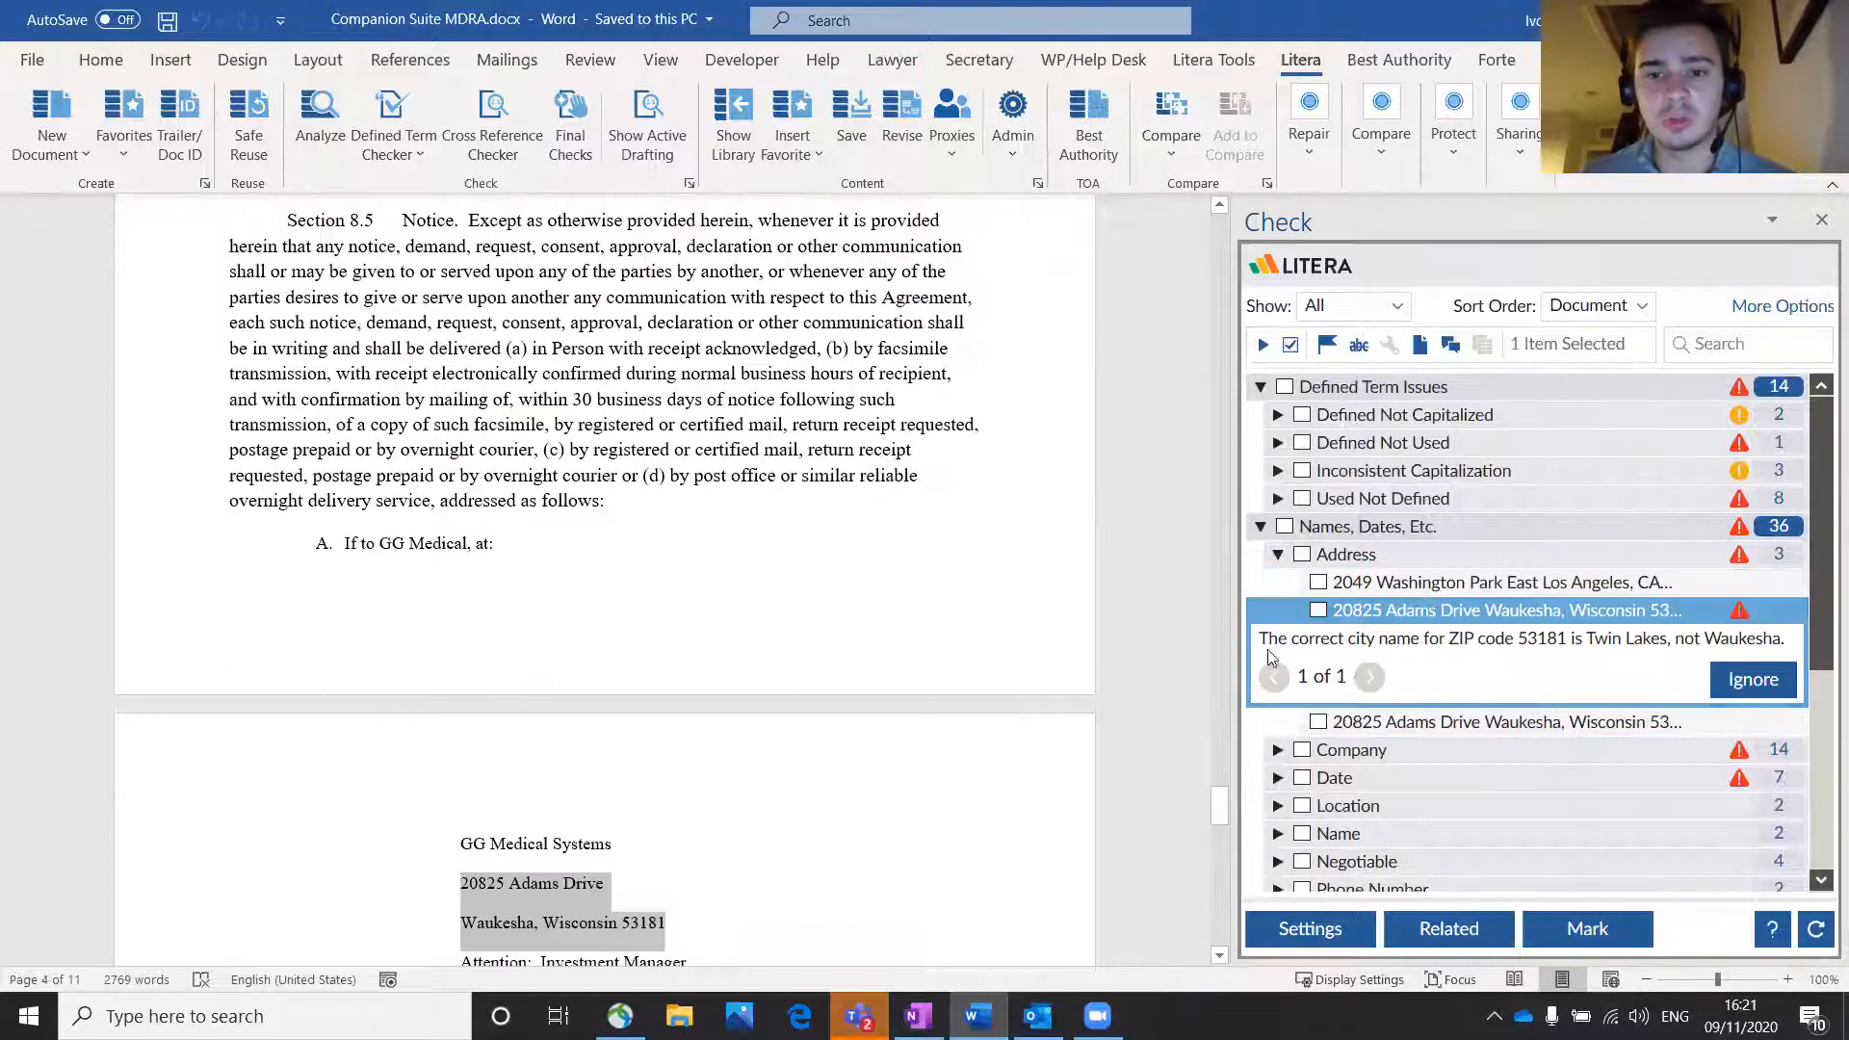
pyautogui.scroll(-2, 623, 776)
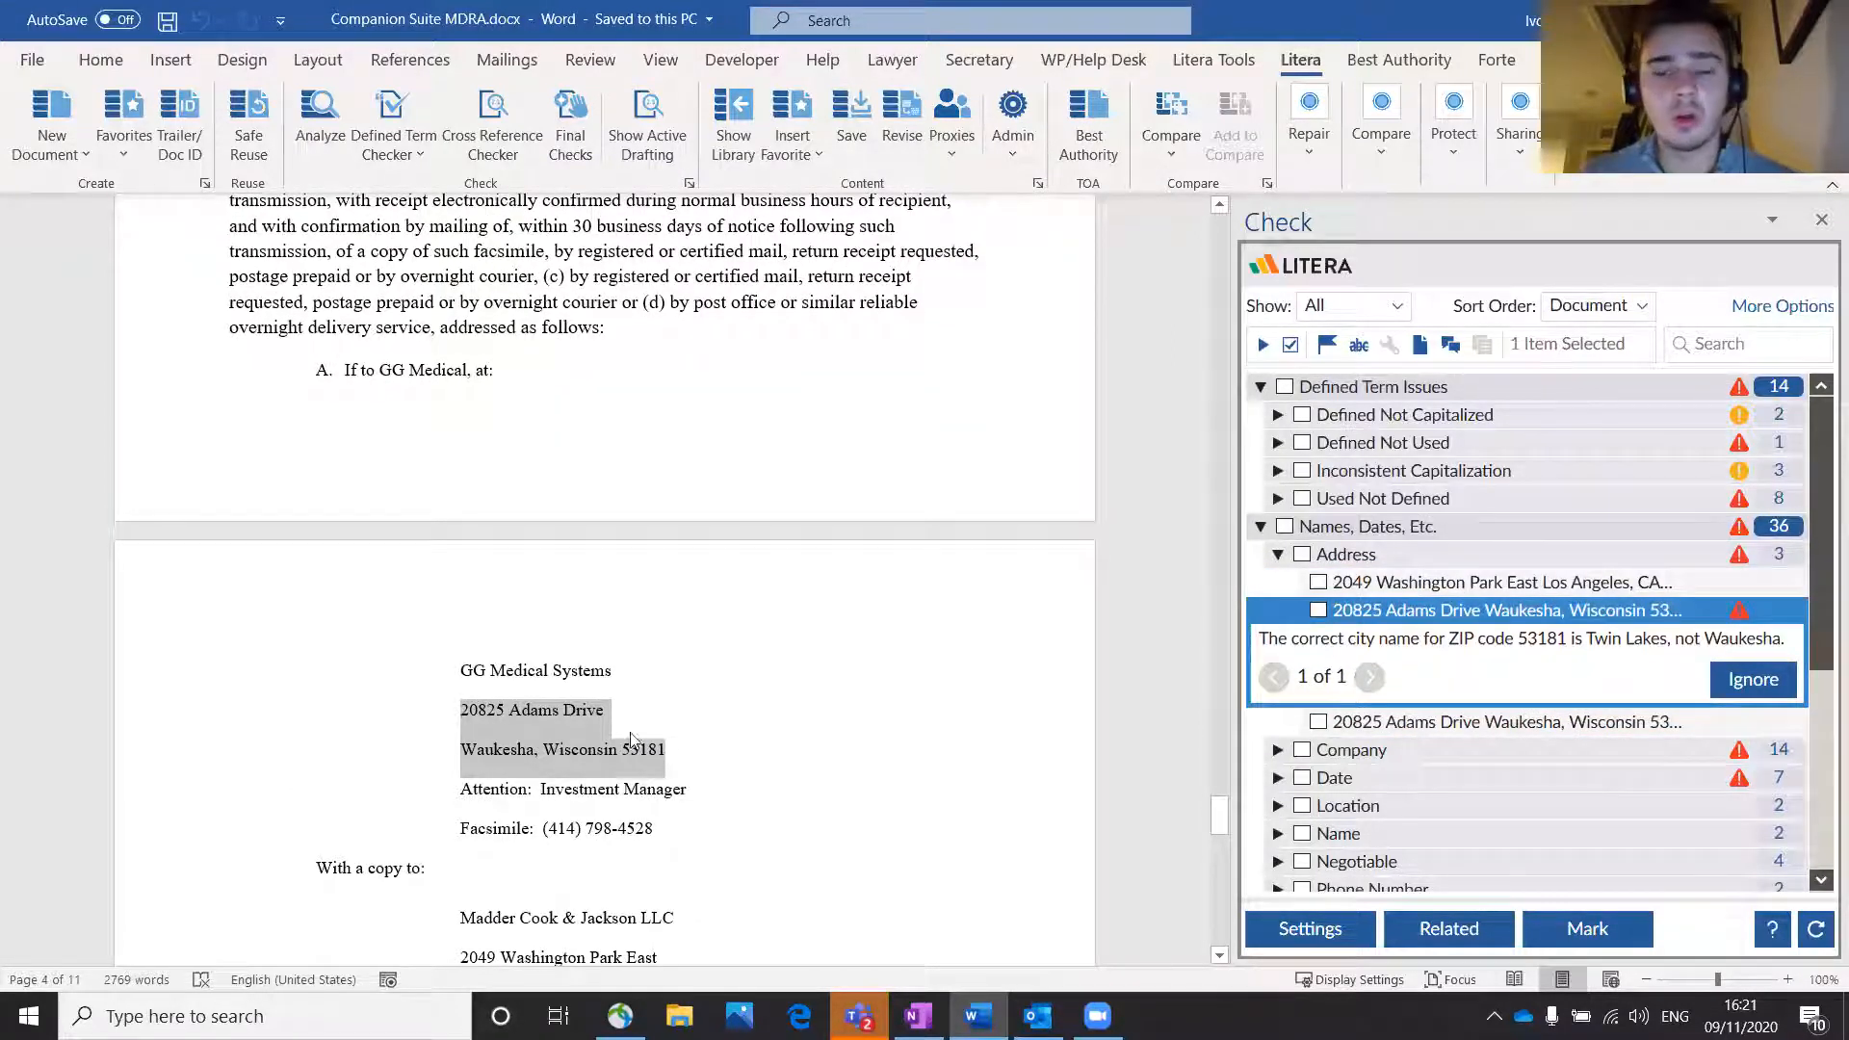
pyautogui.click(676, 750)
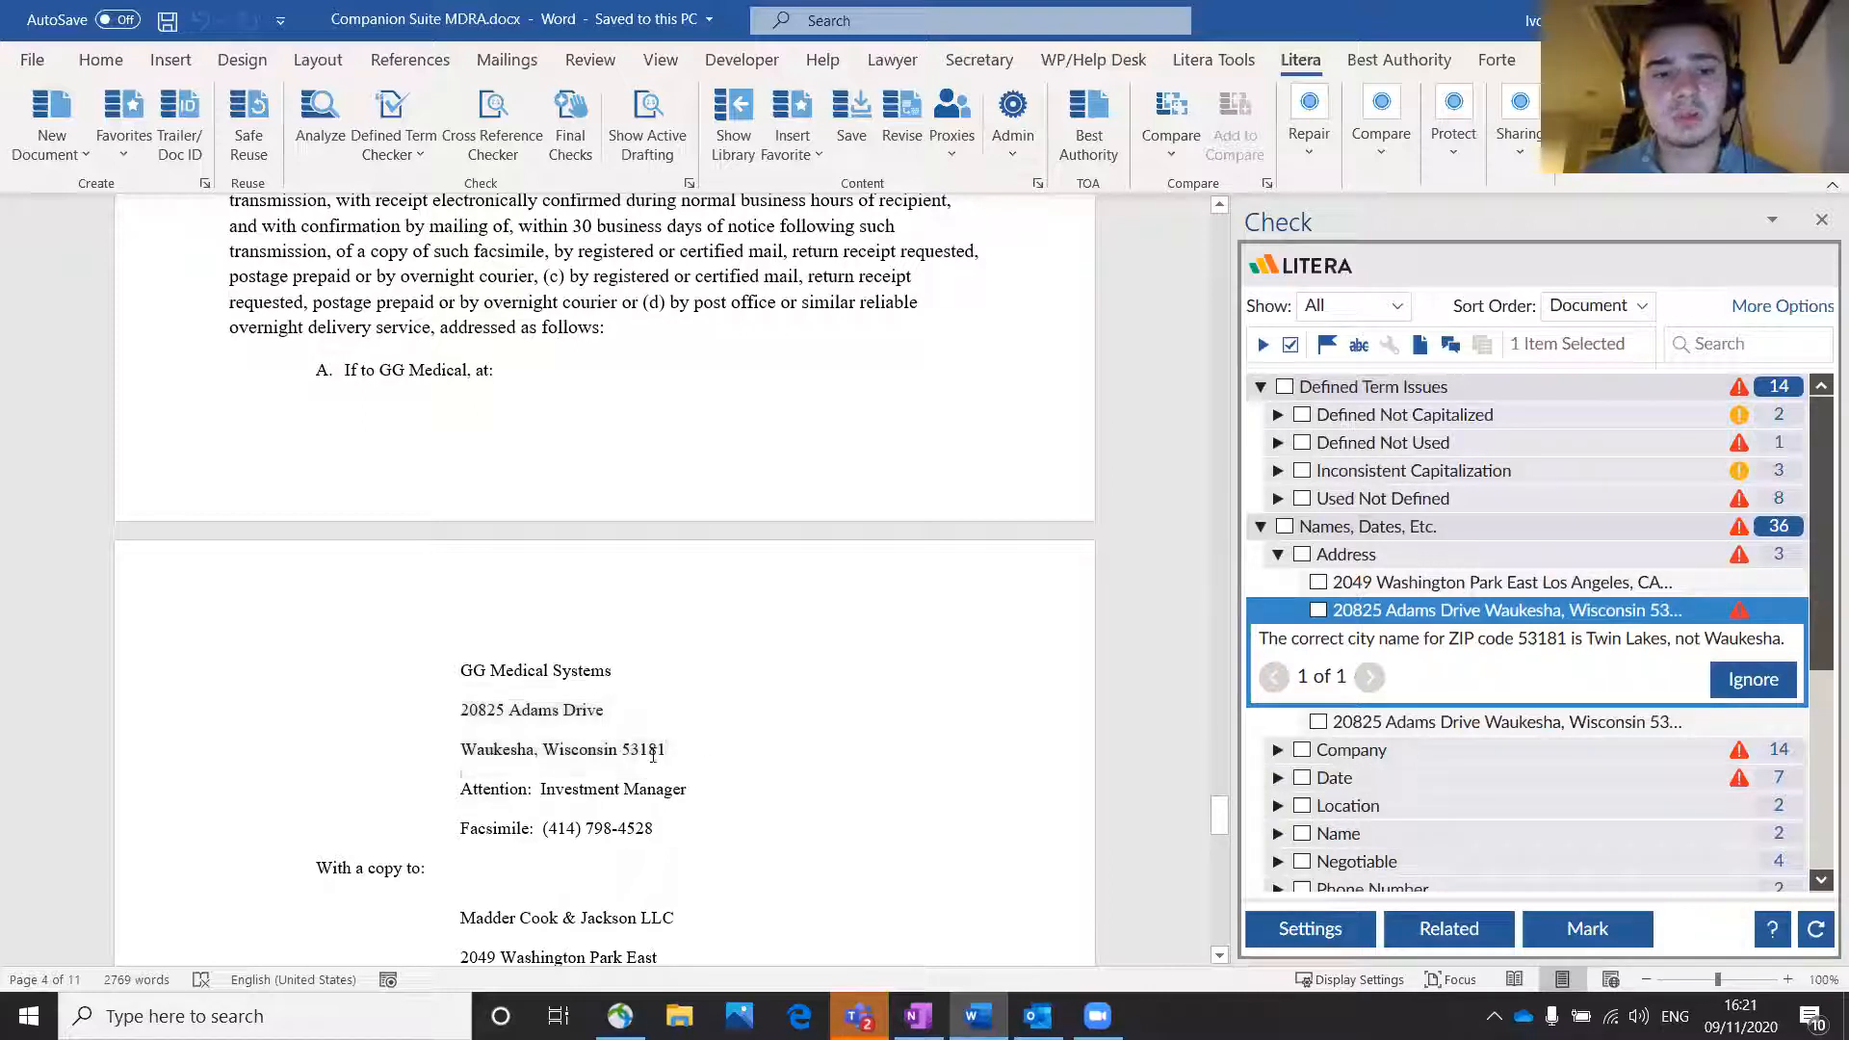
# Step: Expand the Company results and locate Maeder Cook & Jackson LLC in the Closing section of the document
pyautogui.click(1278, 750)
pyautogui.scroll(-1, 1488, 798)
pyautogui.scroll(-1, 1488, 798)
pyautogui.scroll(-2, 1483, 785)
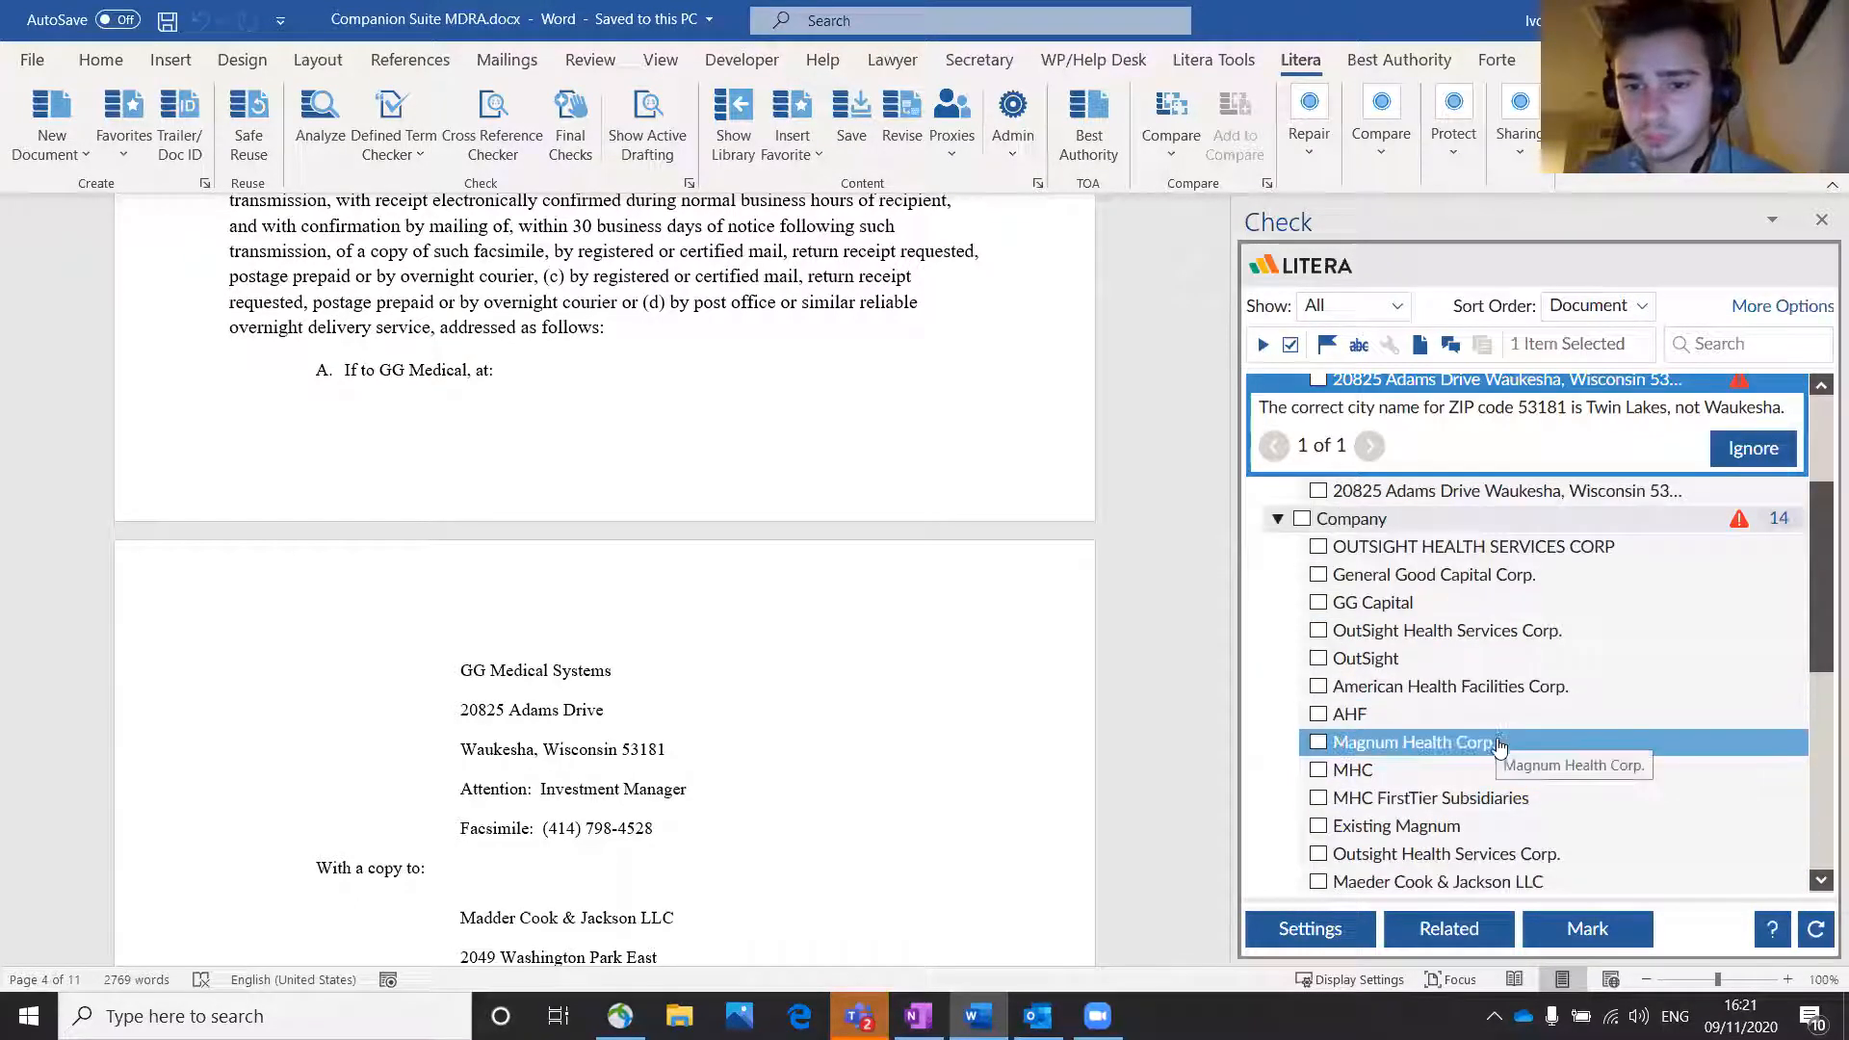
pyautogui.scroll(-2, 1507, 756)
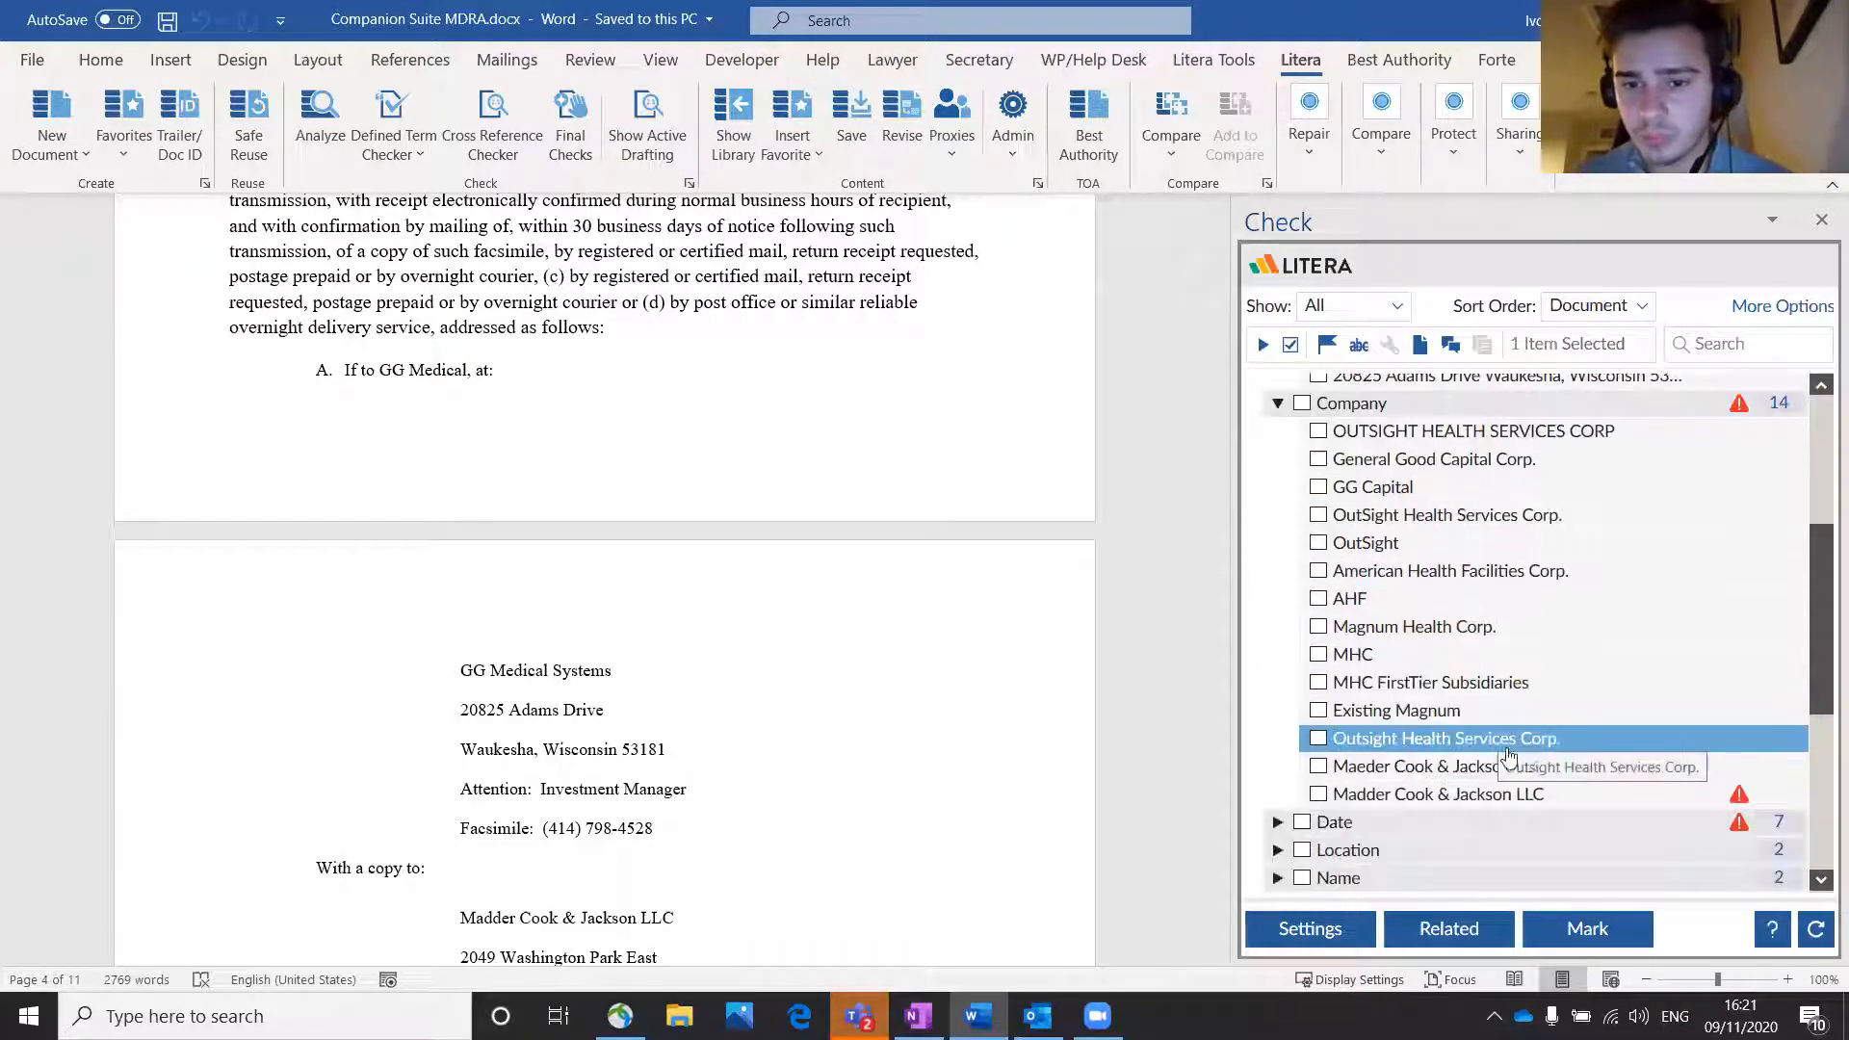
pyautogui.click(1445, 771)
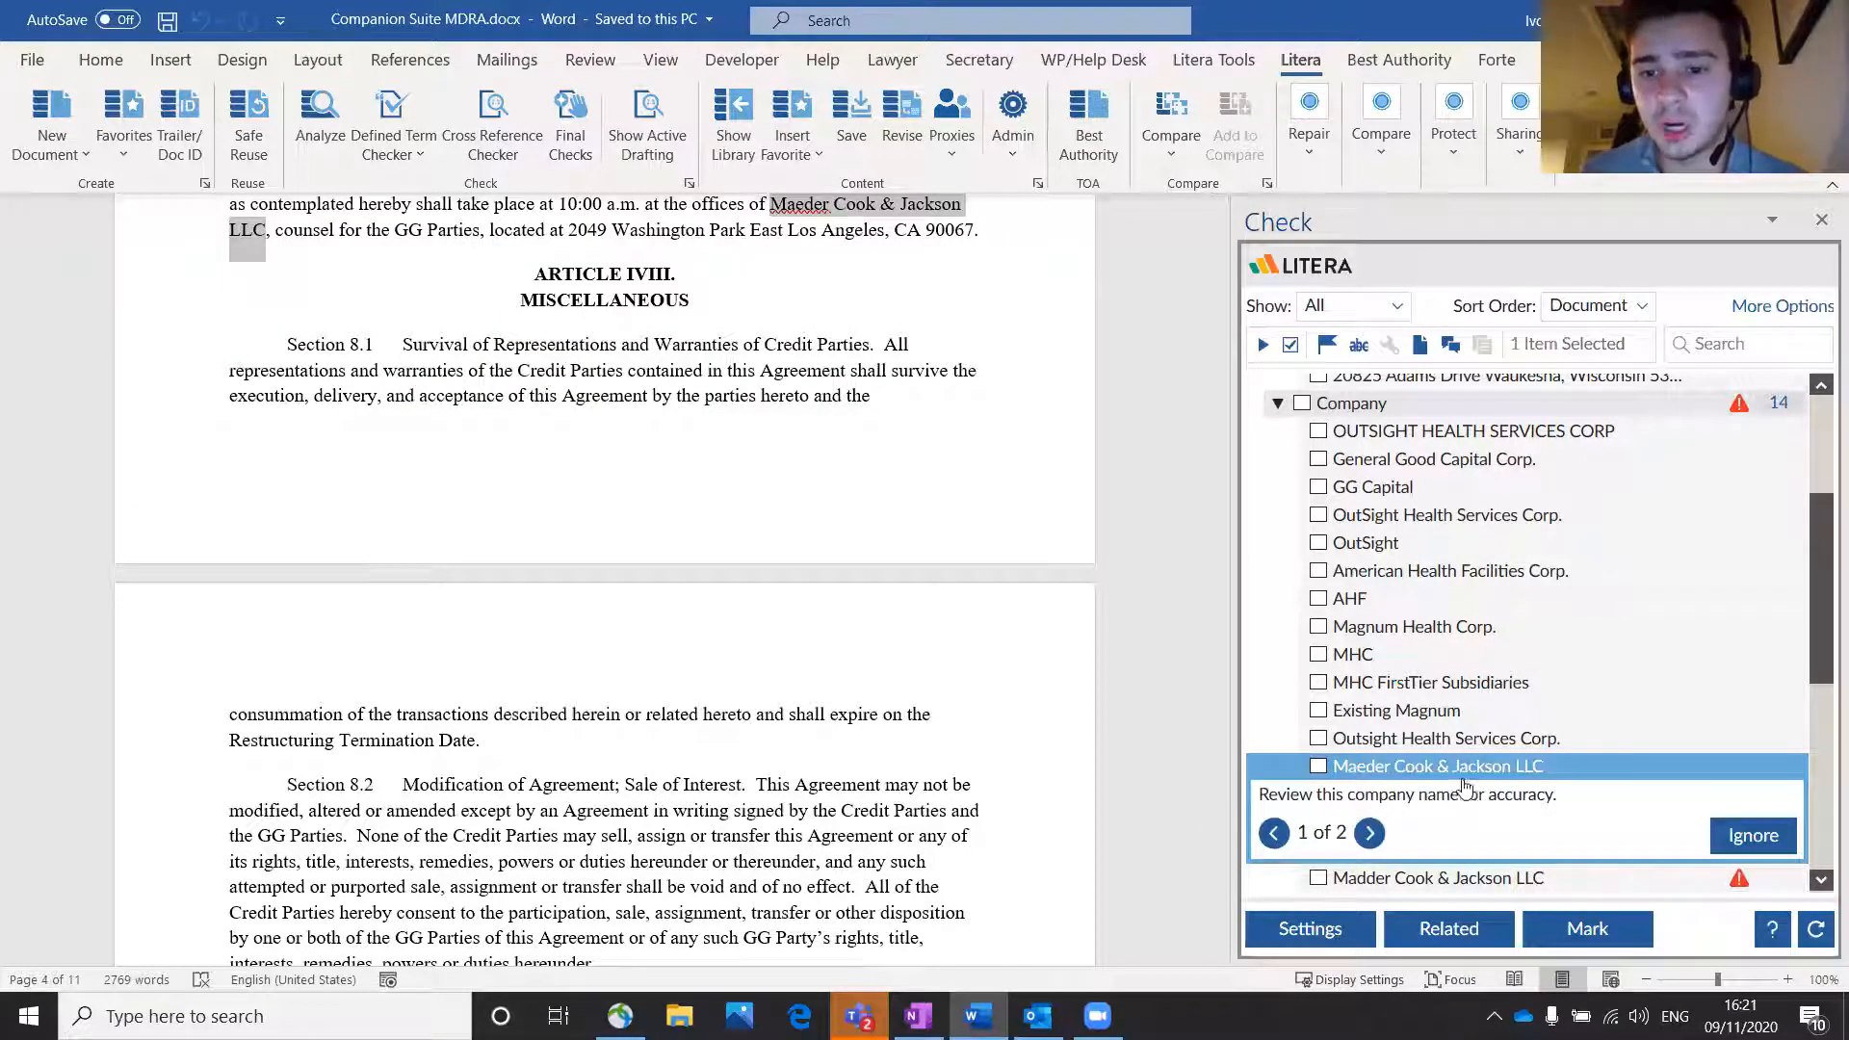
pyautogui.scroll(-1, 1462, 782)
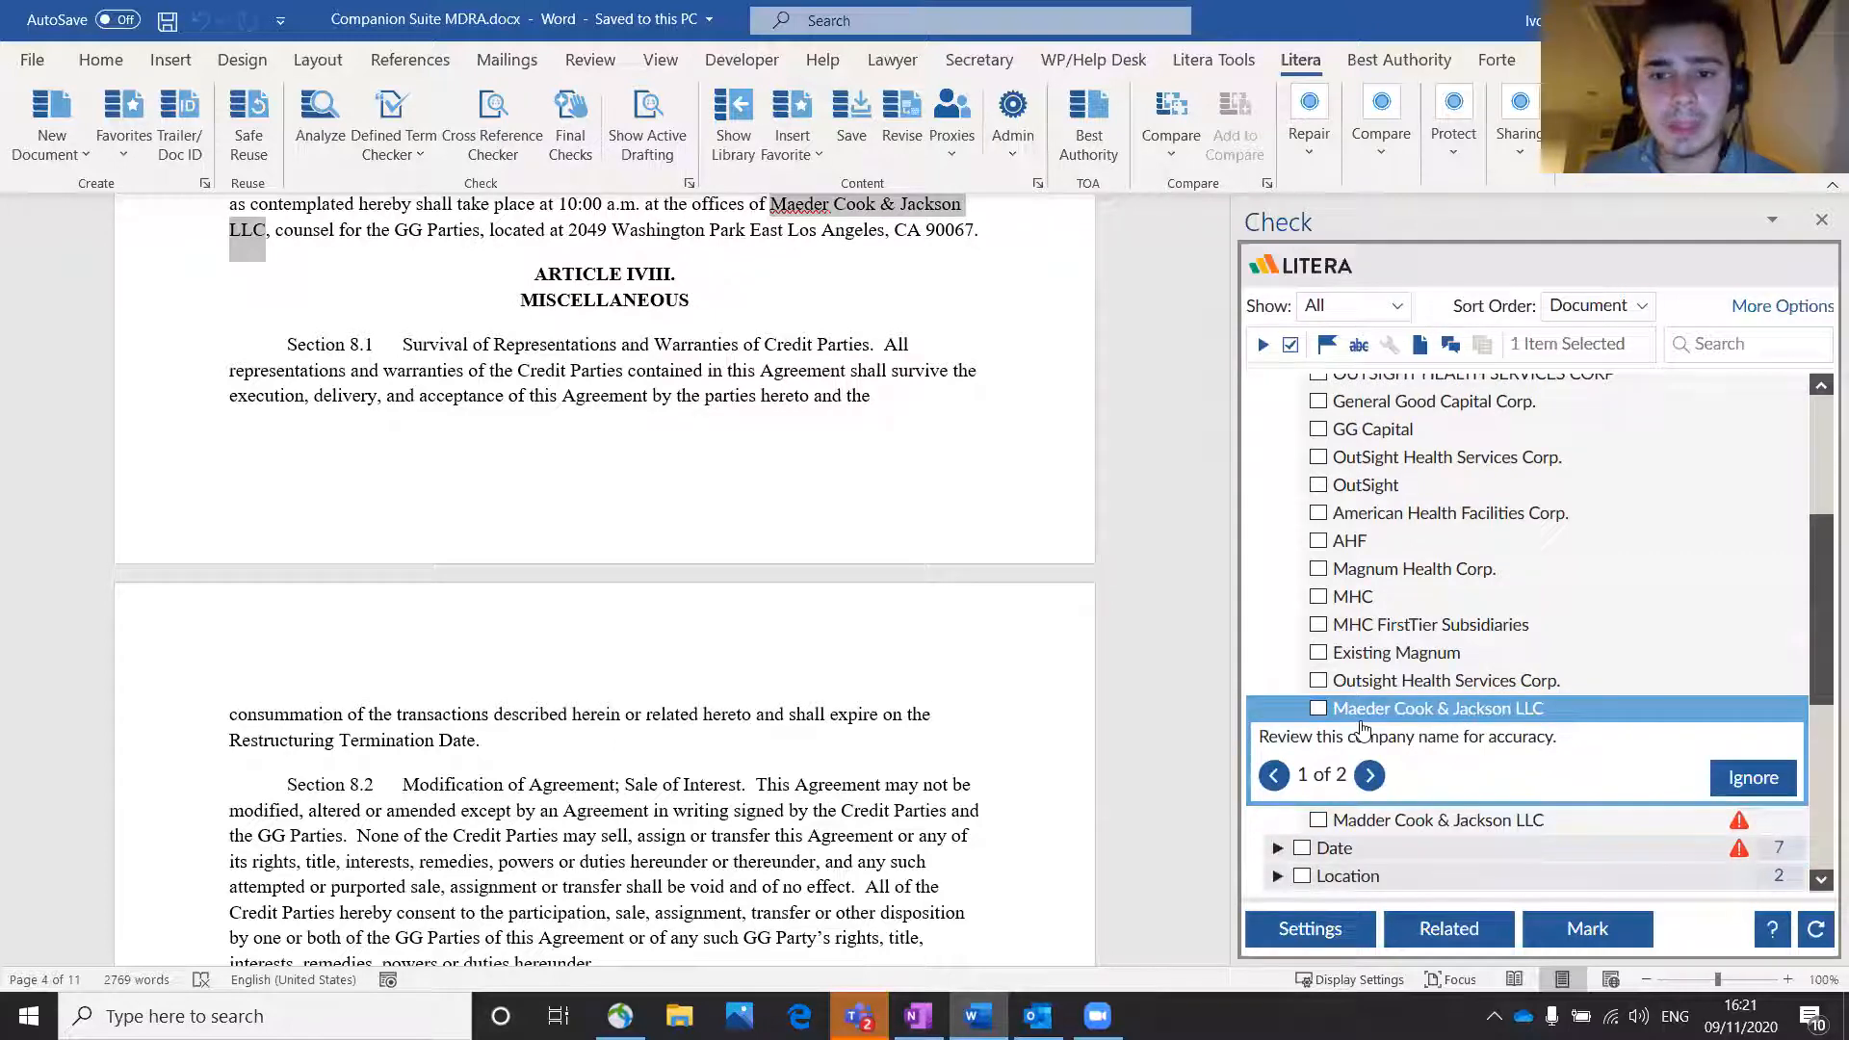
pyautogui.scroll(1, 1001, 486)
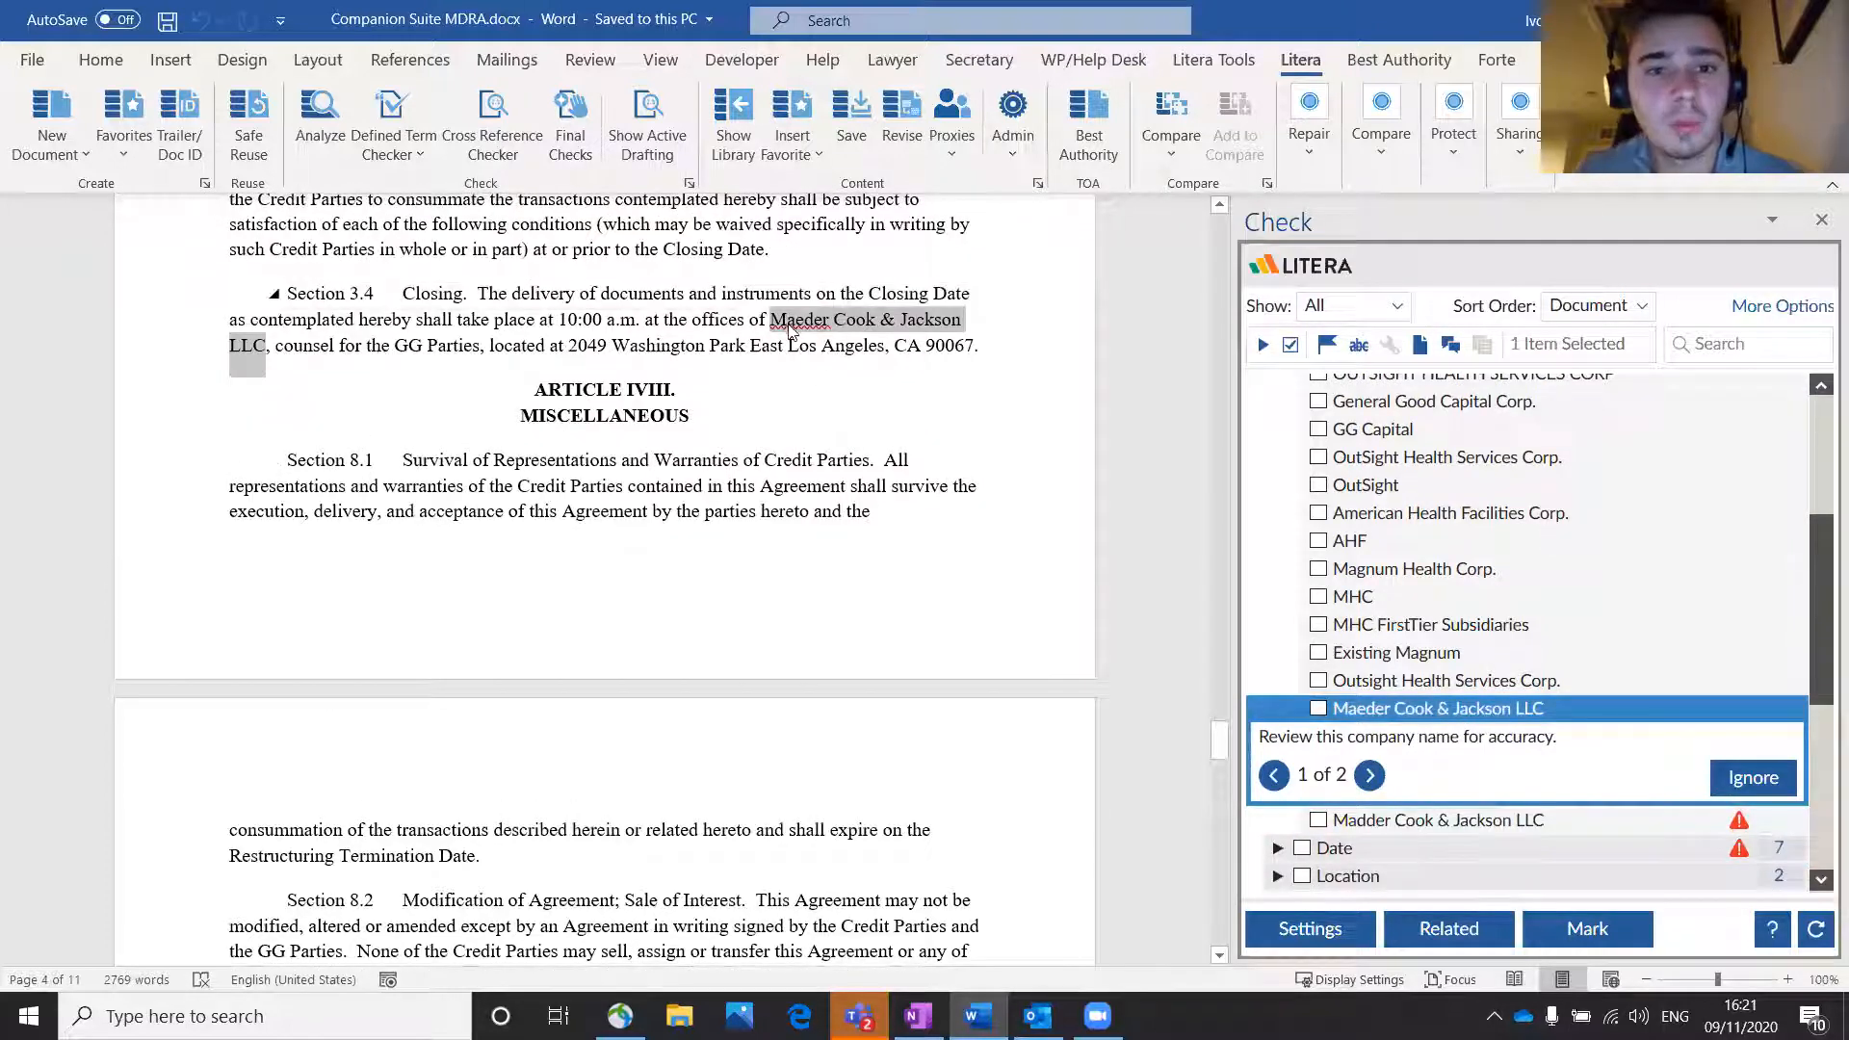
# Step: Locate the flagged Madder Cook & Jackson LLC name in the document, and collapse the Names, Dates, Etc. results
pyautogui.click(1465, 827)
pyautogui.scroll(-2, 628, 696)
pyautogui.click(491, 758)
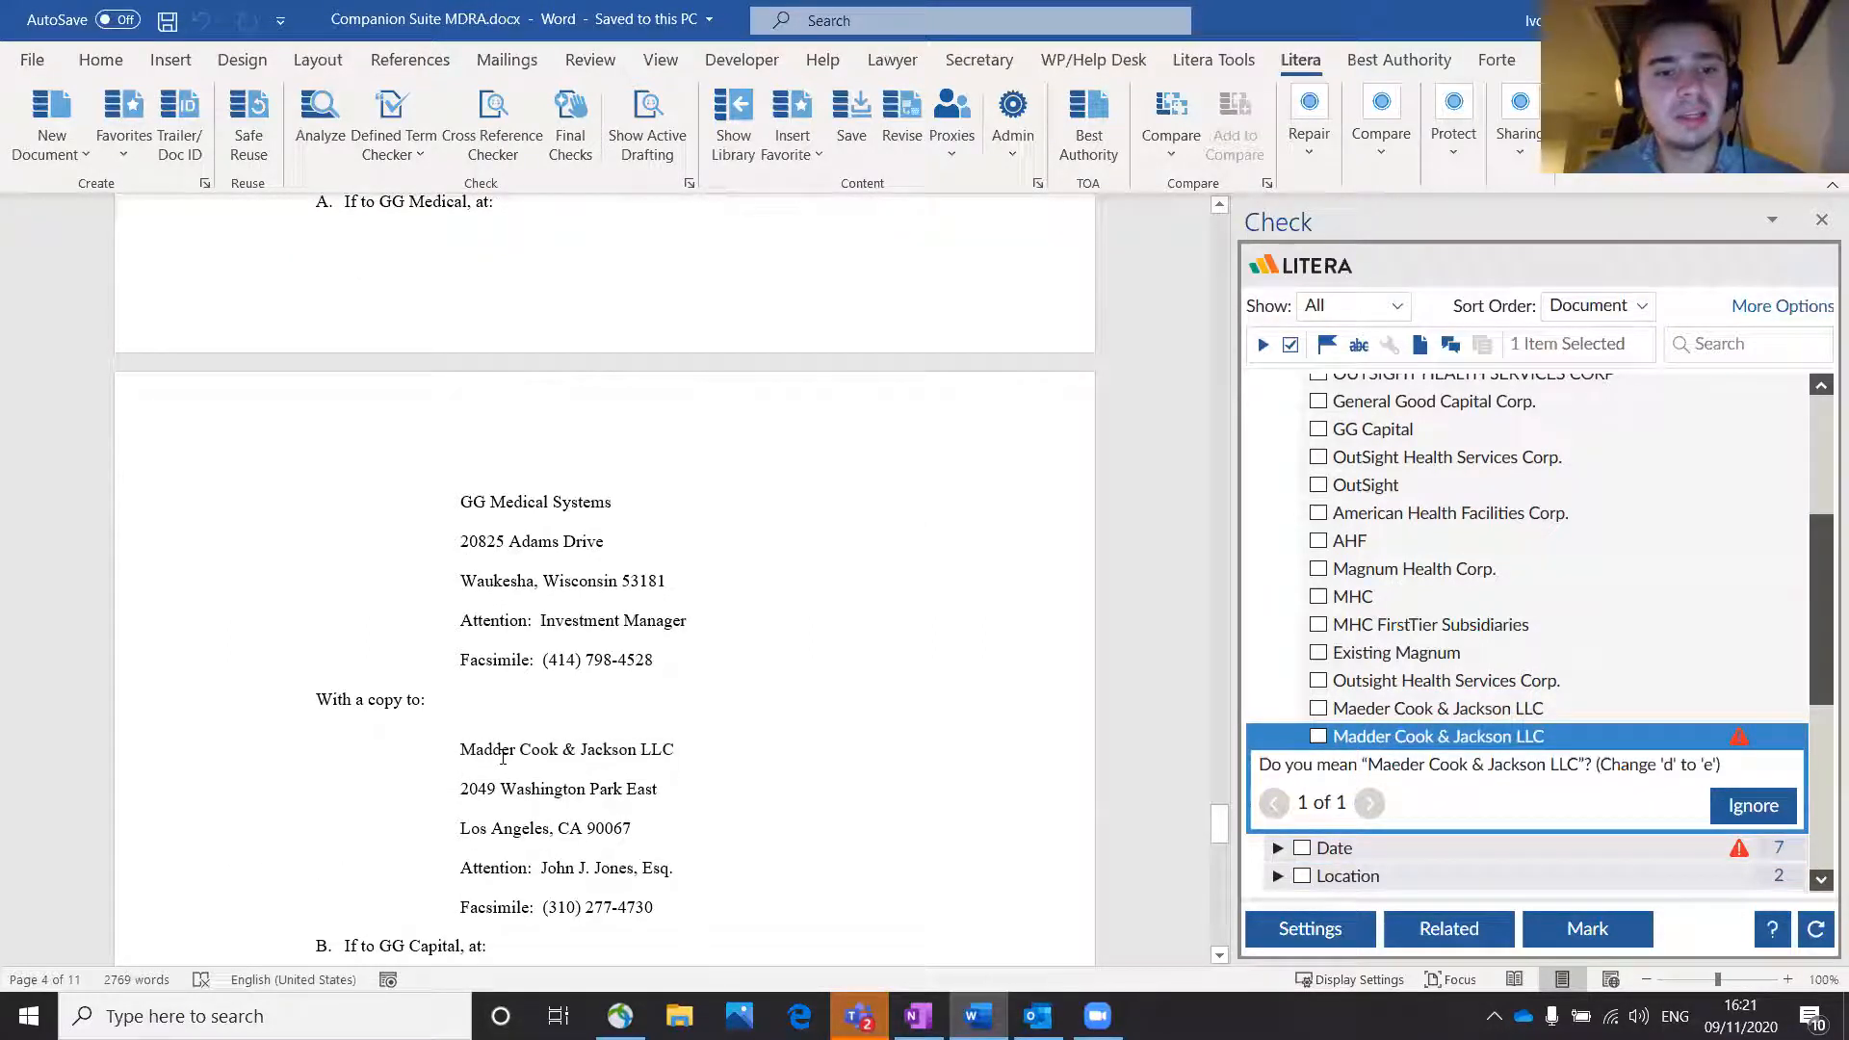
pyautogui.moveTo(533, 768); pyautogui.dragTo(674, 766)
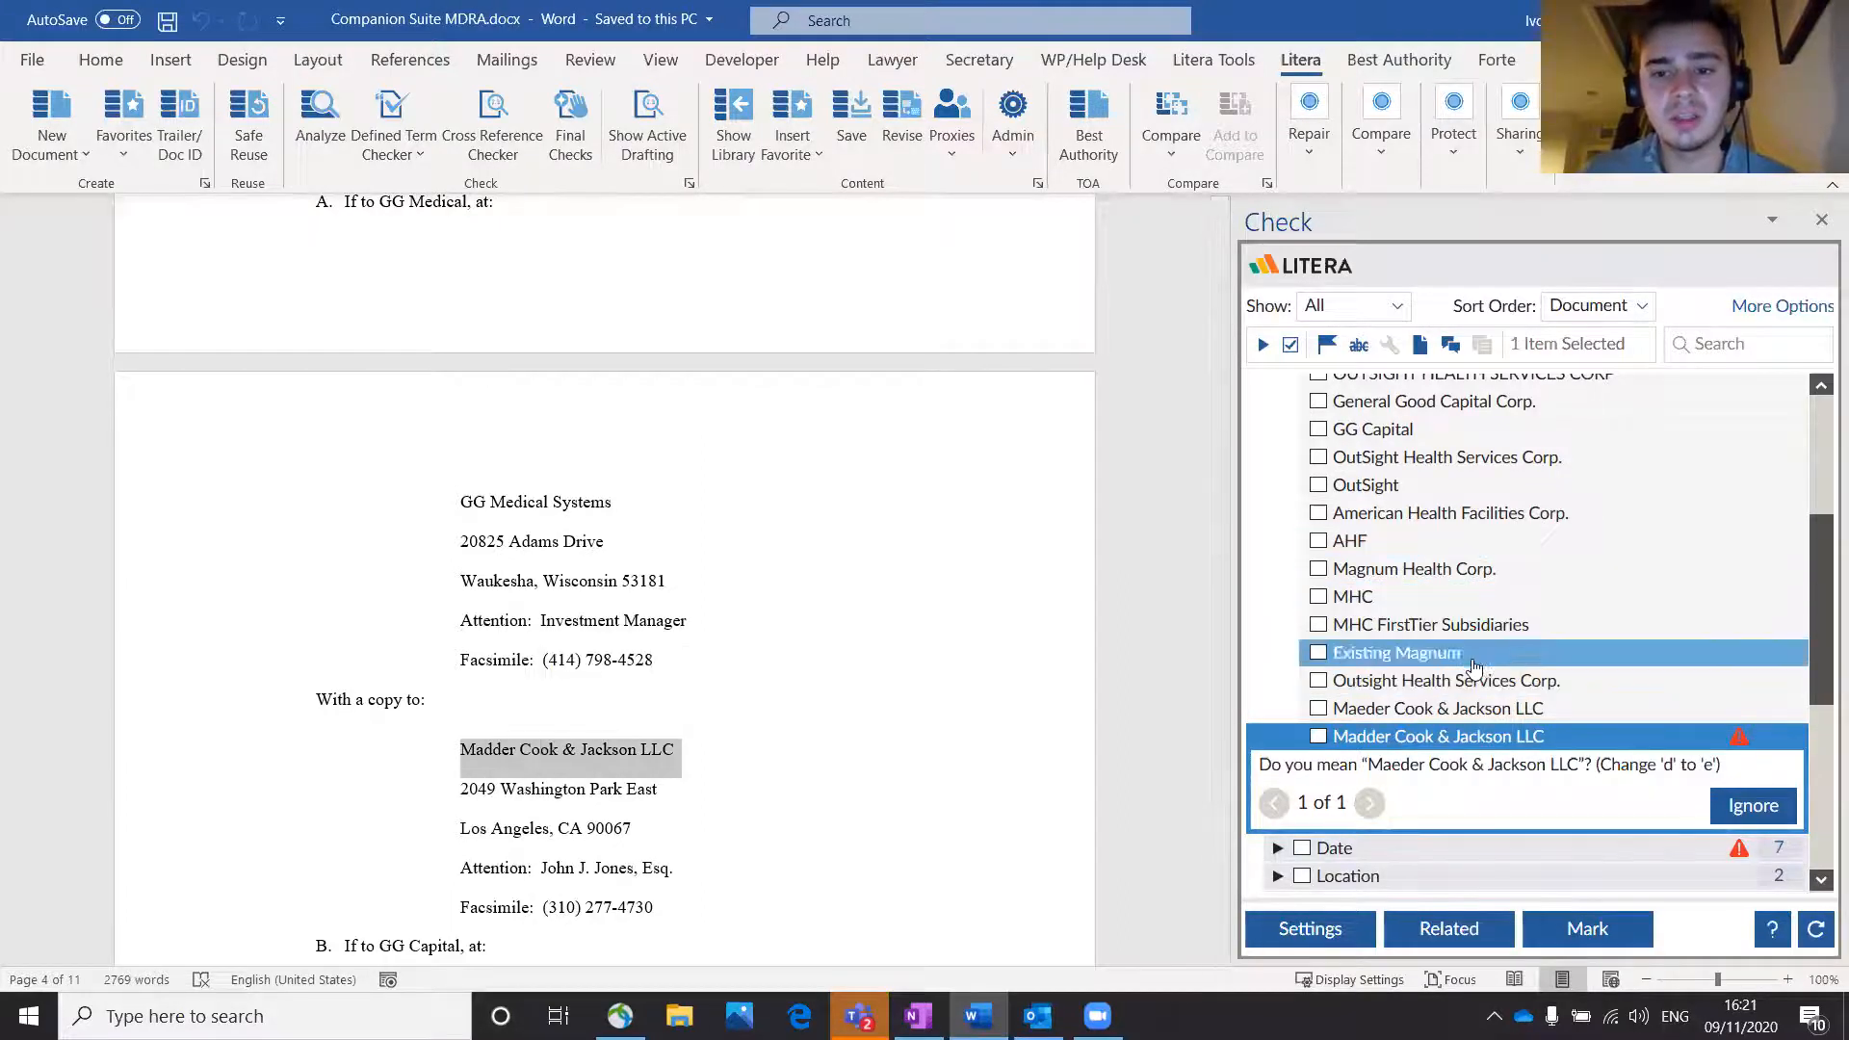
pyautogui.scroll(4, 1449, 655)
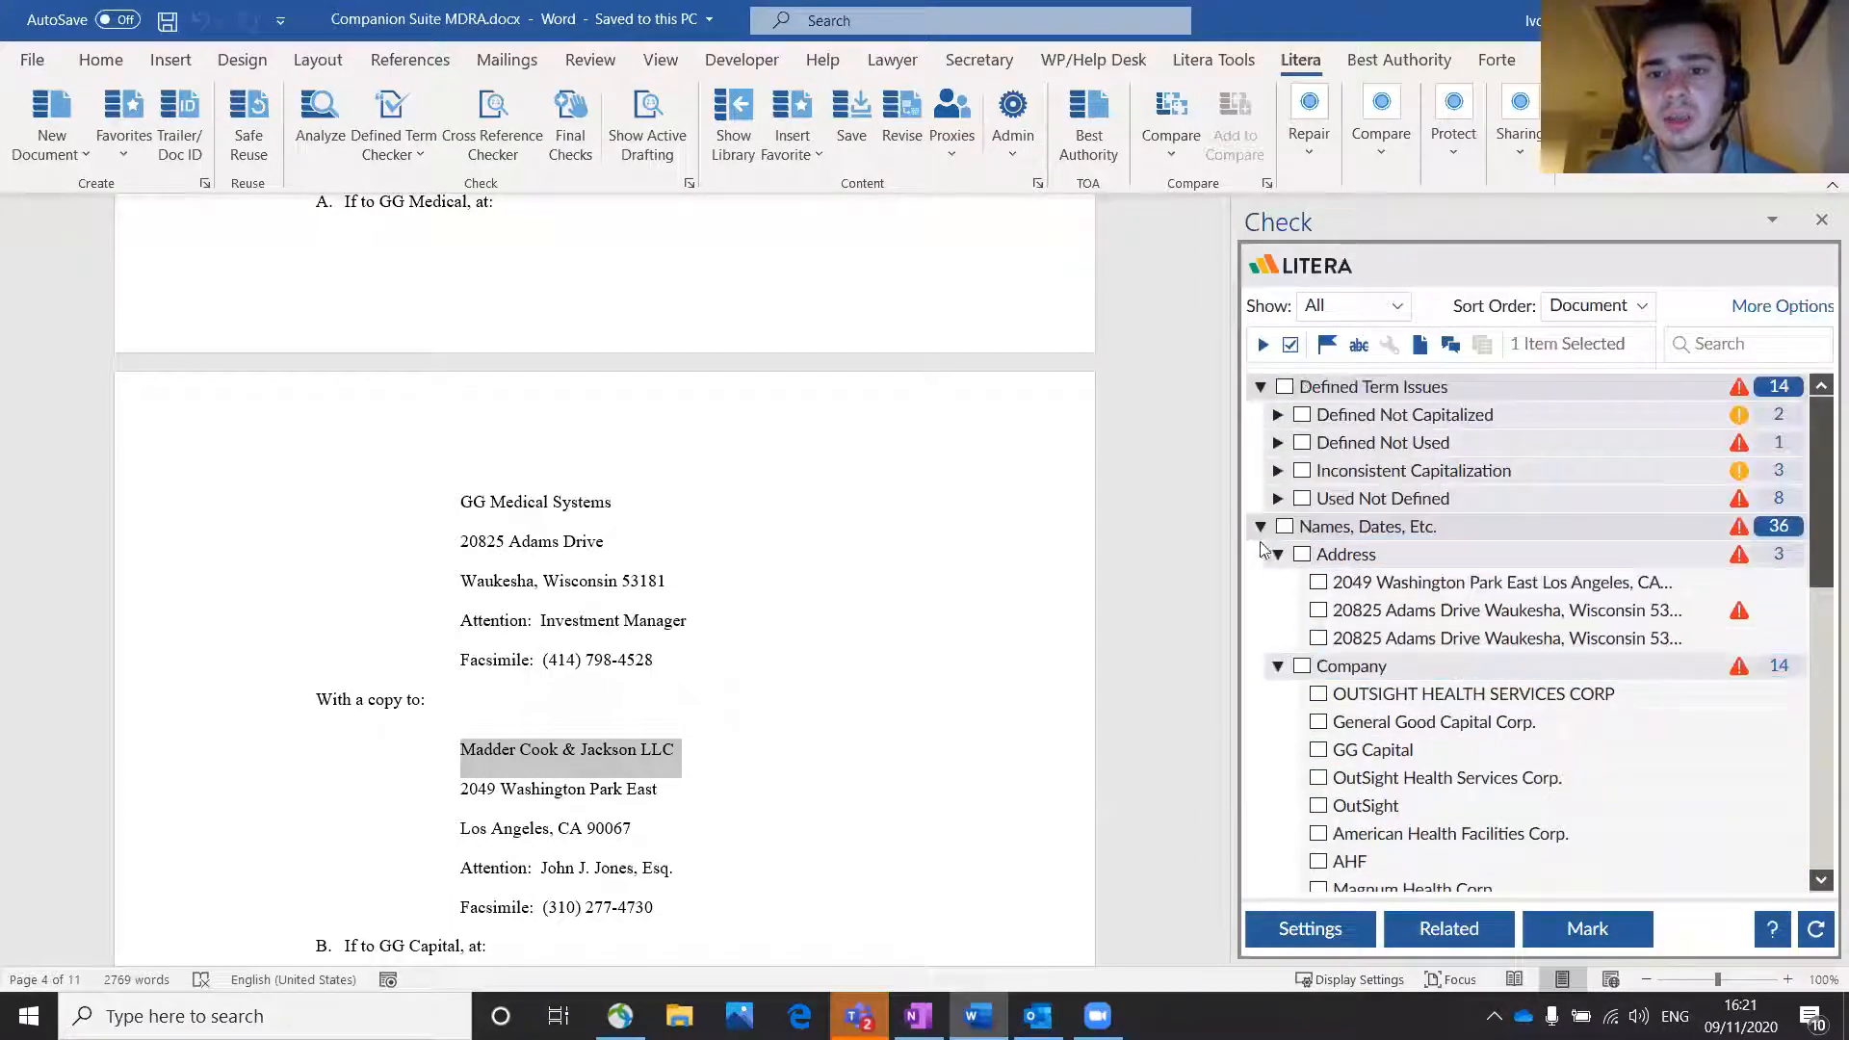
pyautogui.click(1260, 528)
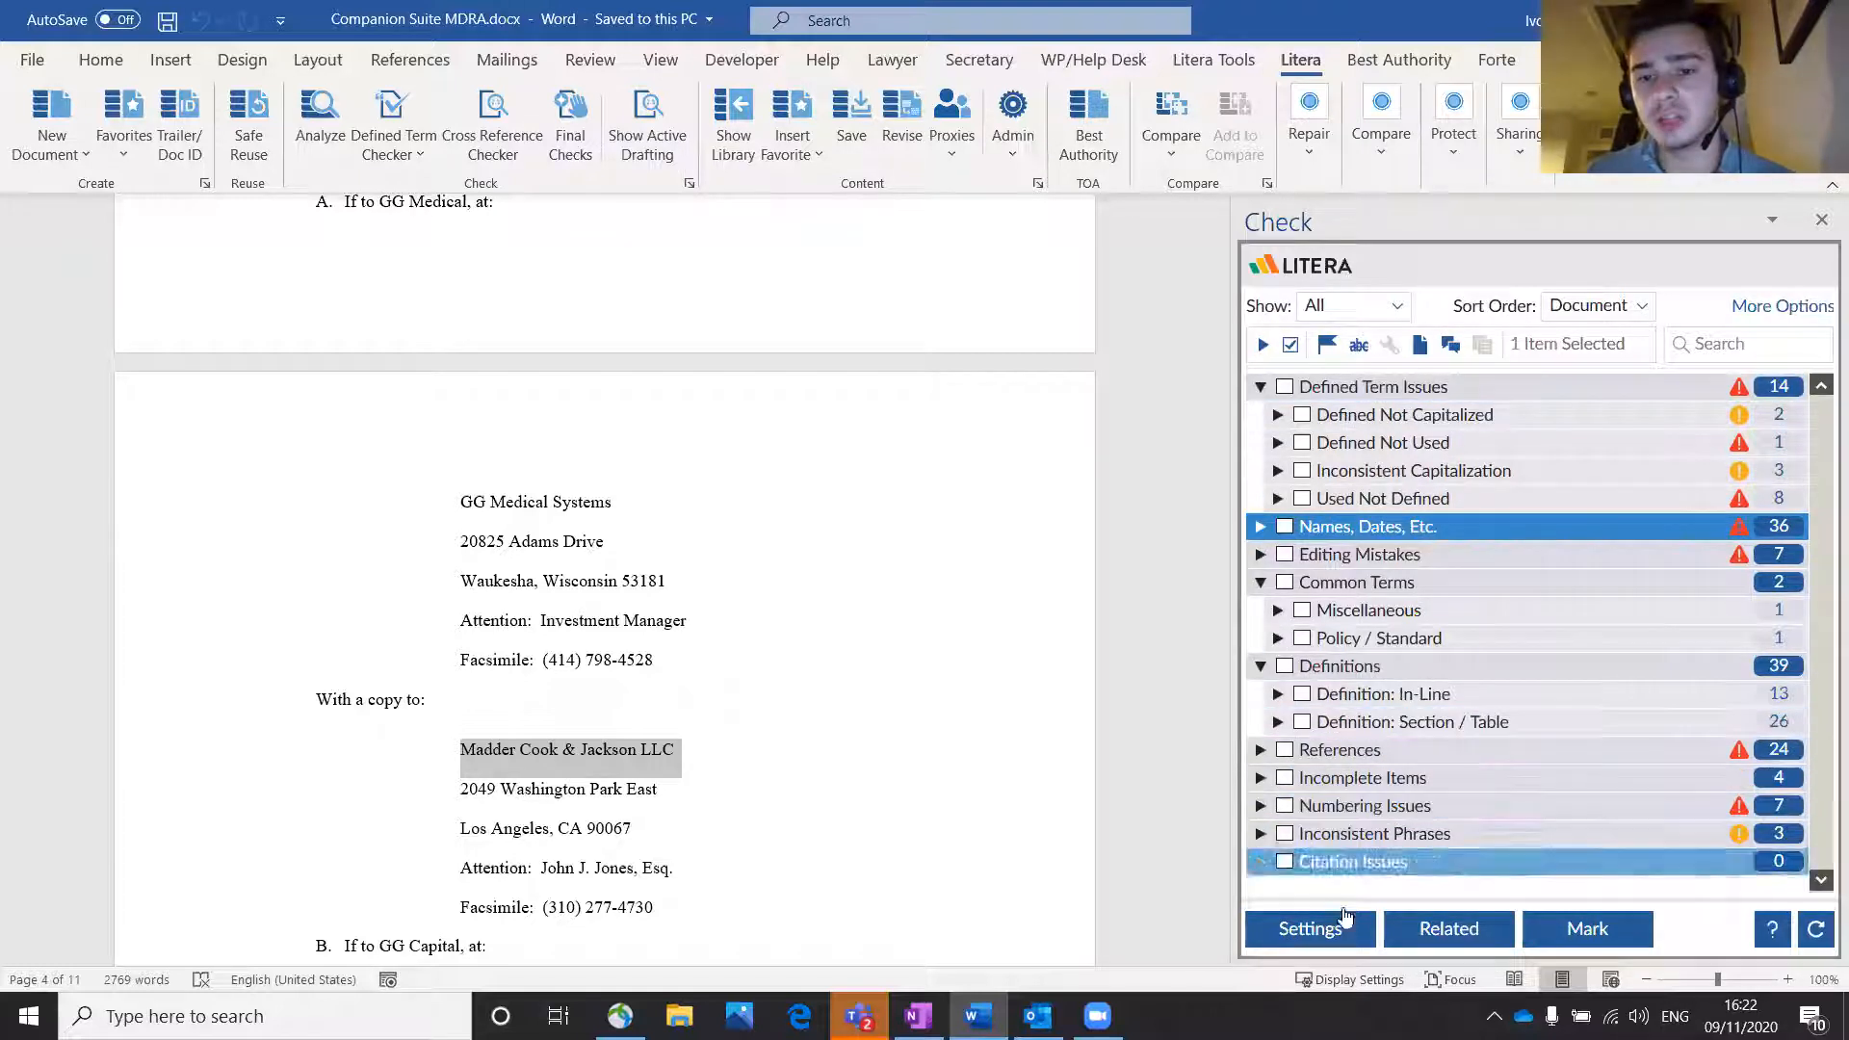
# Step: Change the Check display layout to Tiles, toggle Enable Sticky Settings, and close the settings
pyautogui.click(1302, 936)
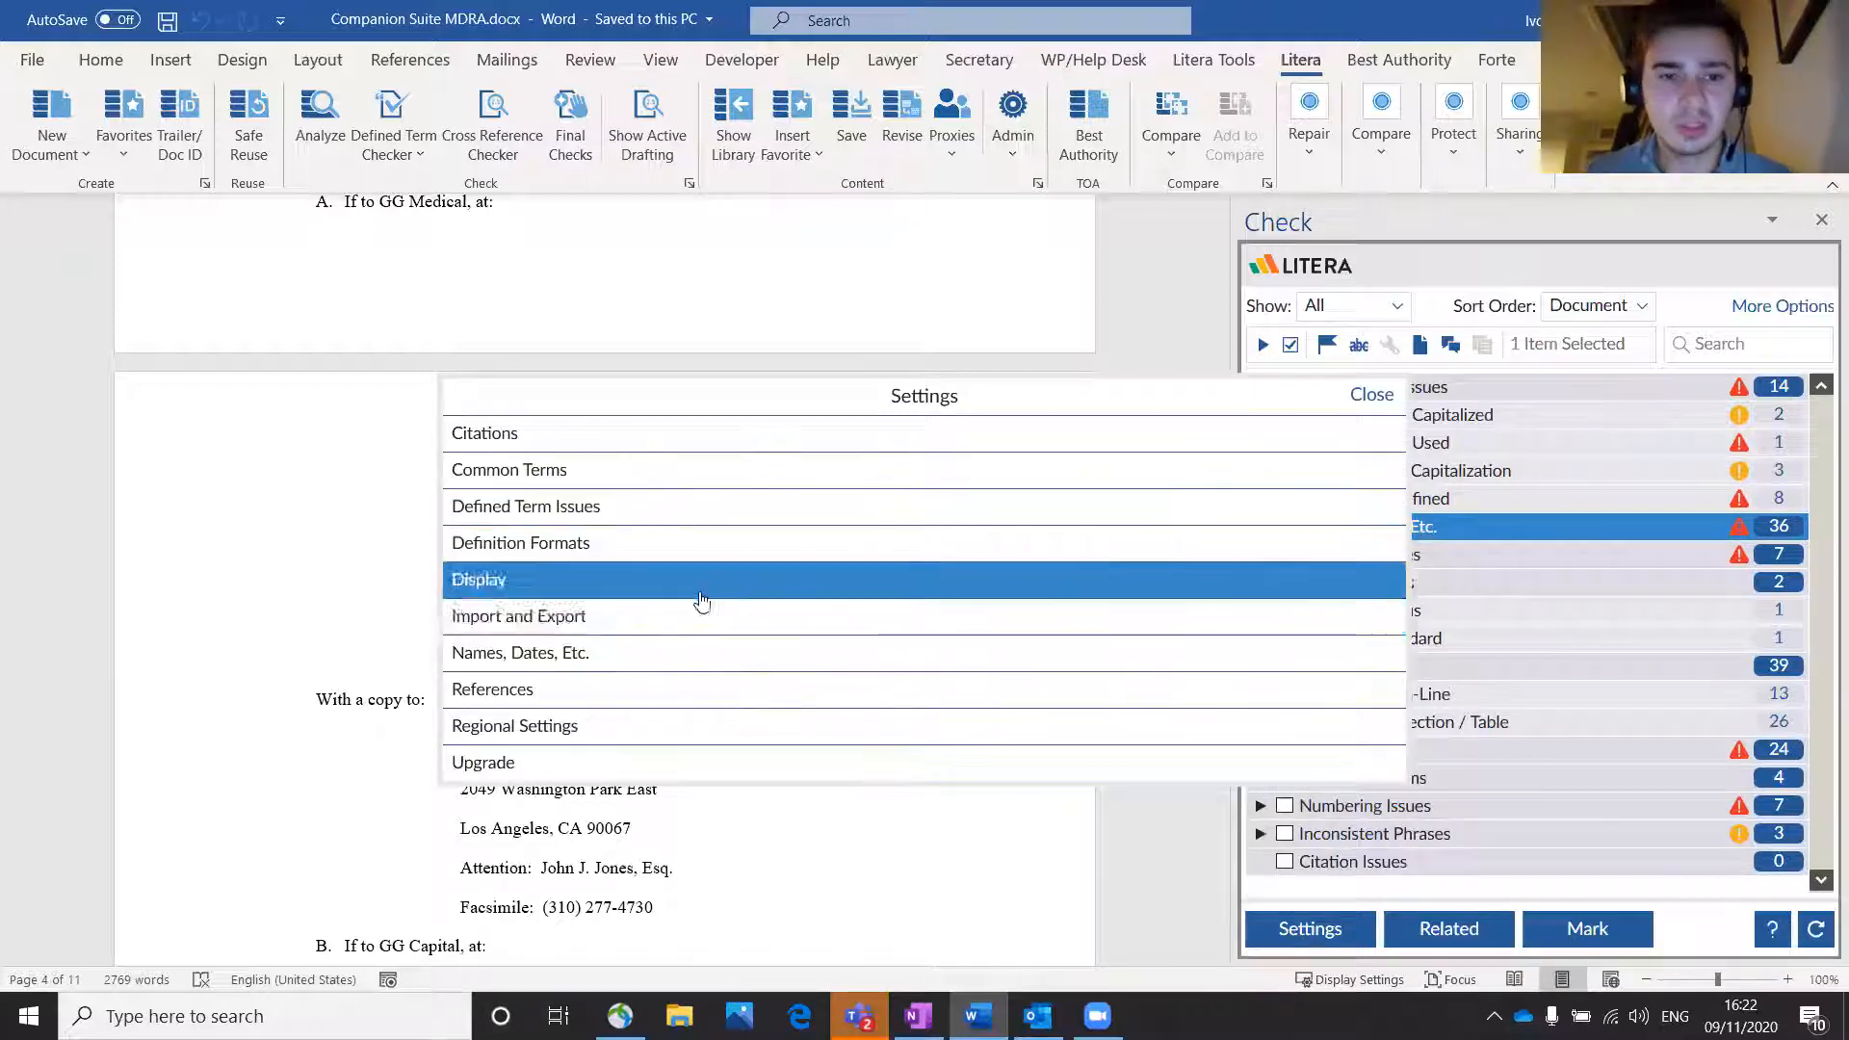
pyautogui.click(568, 582)
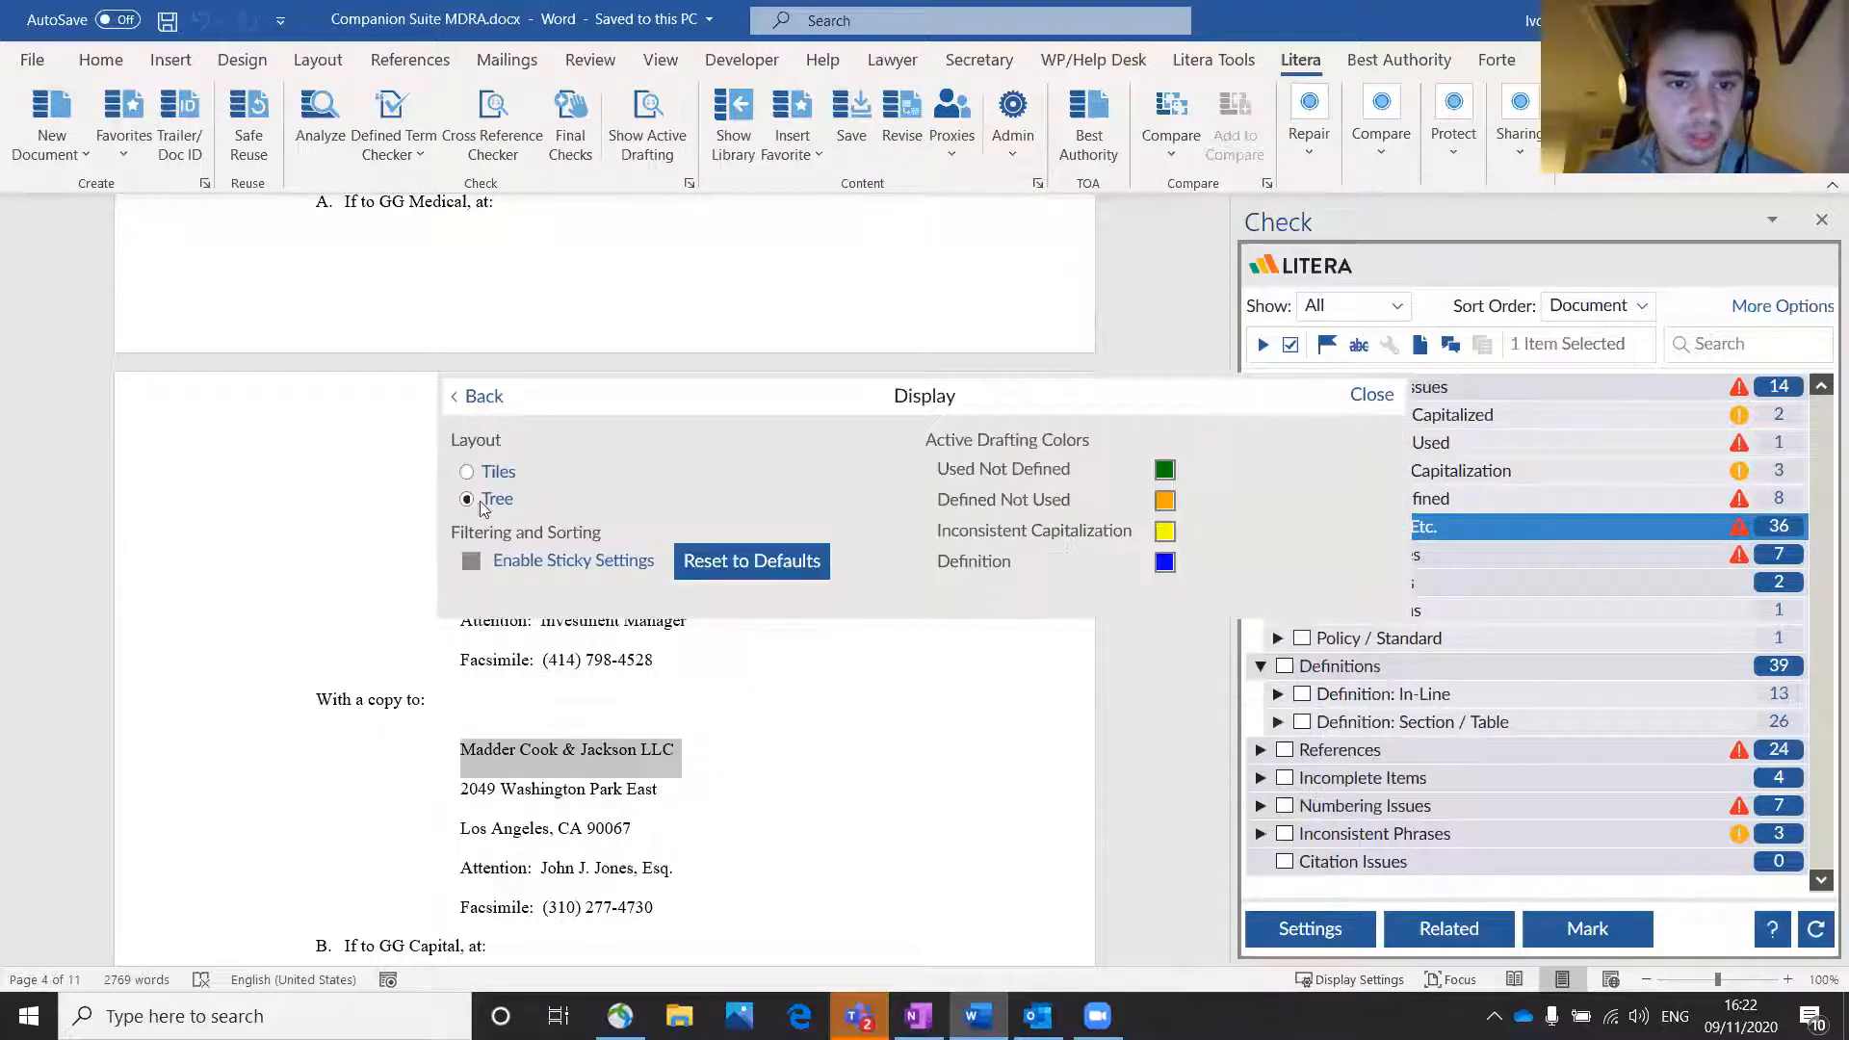
pyautogui.click(468, 473)
pyautogui.click(556, 566)
pyautogui.click(1373, 396)
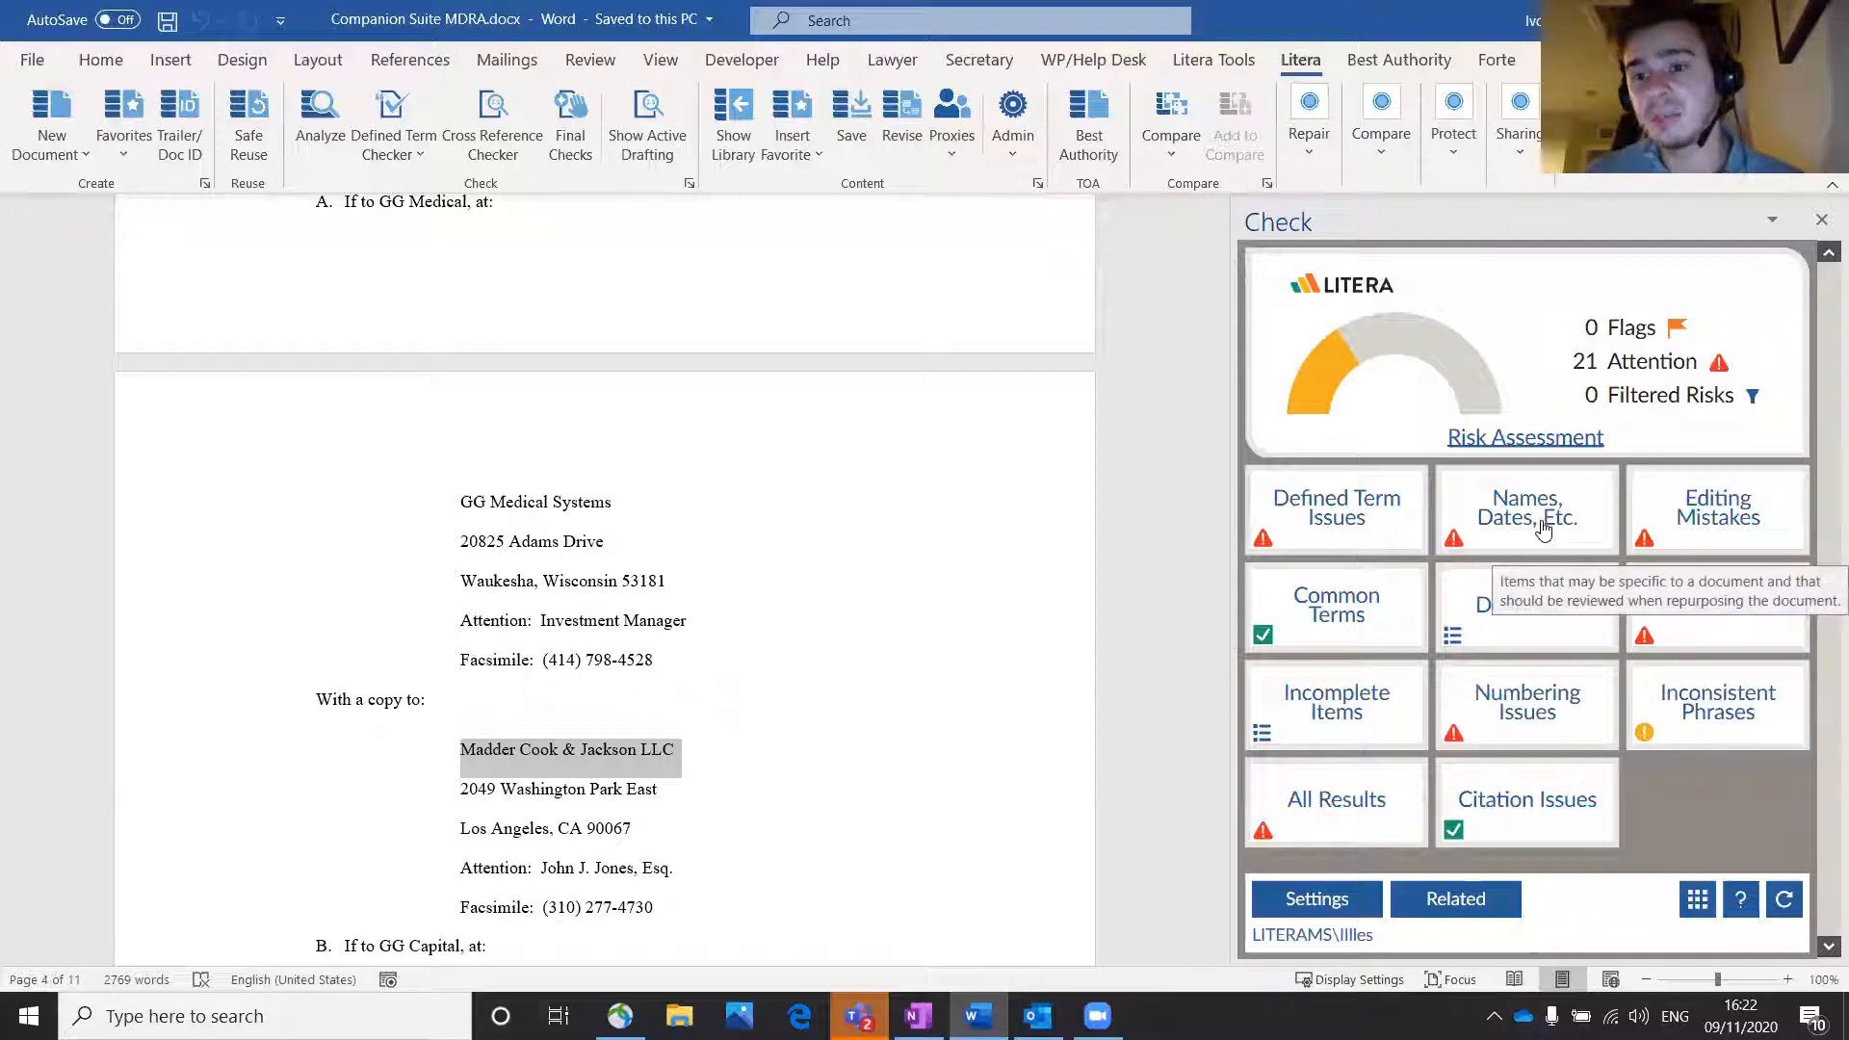
# Step: Review the 100,000 number discrepancy and the missing punctuation at the closing bracket under Editing Mistakes, and return to the overview
pyautogui.click(1705, 522)
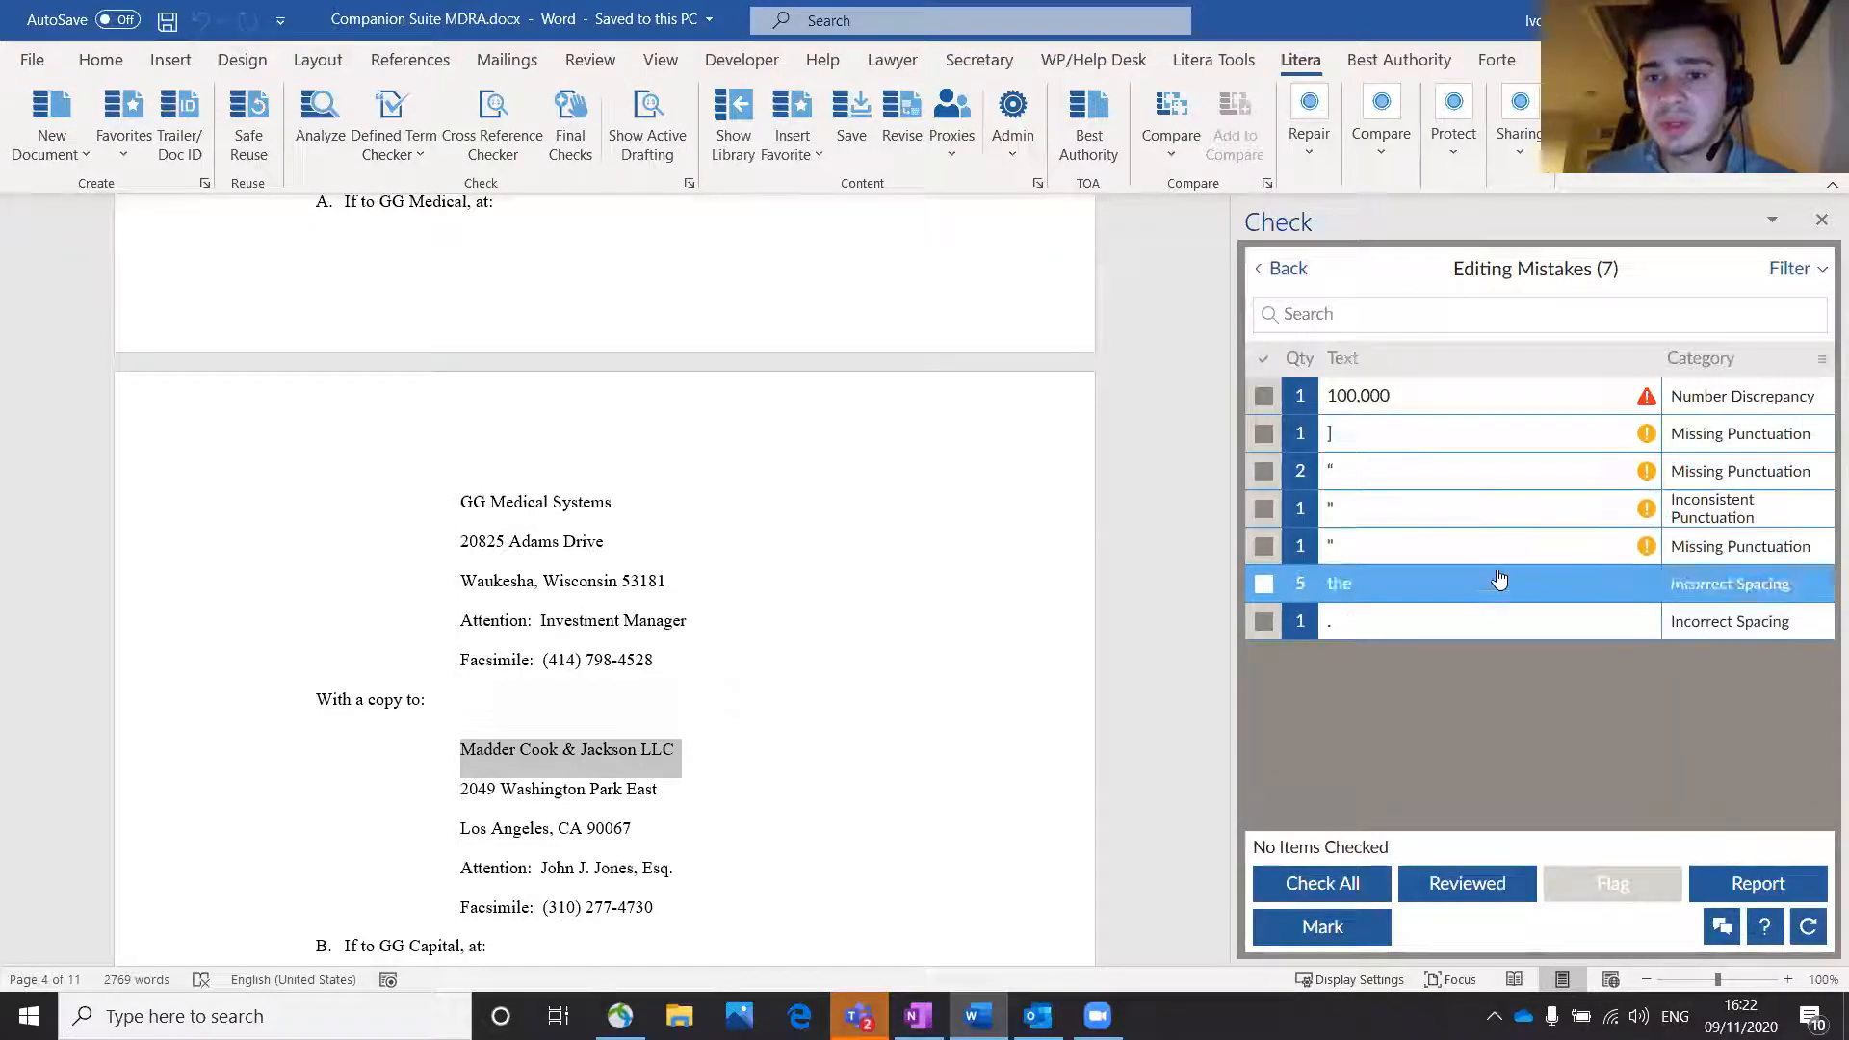
pyautogui.click(1507, 397)
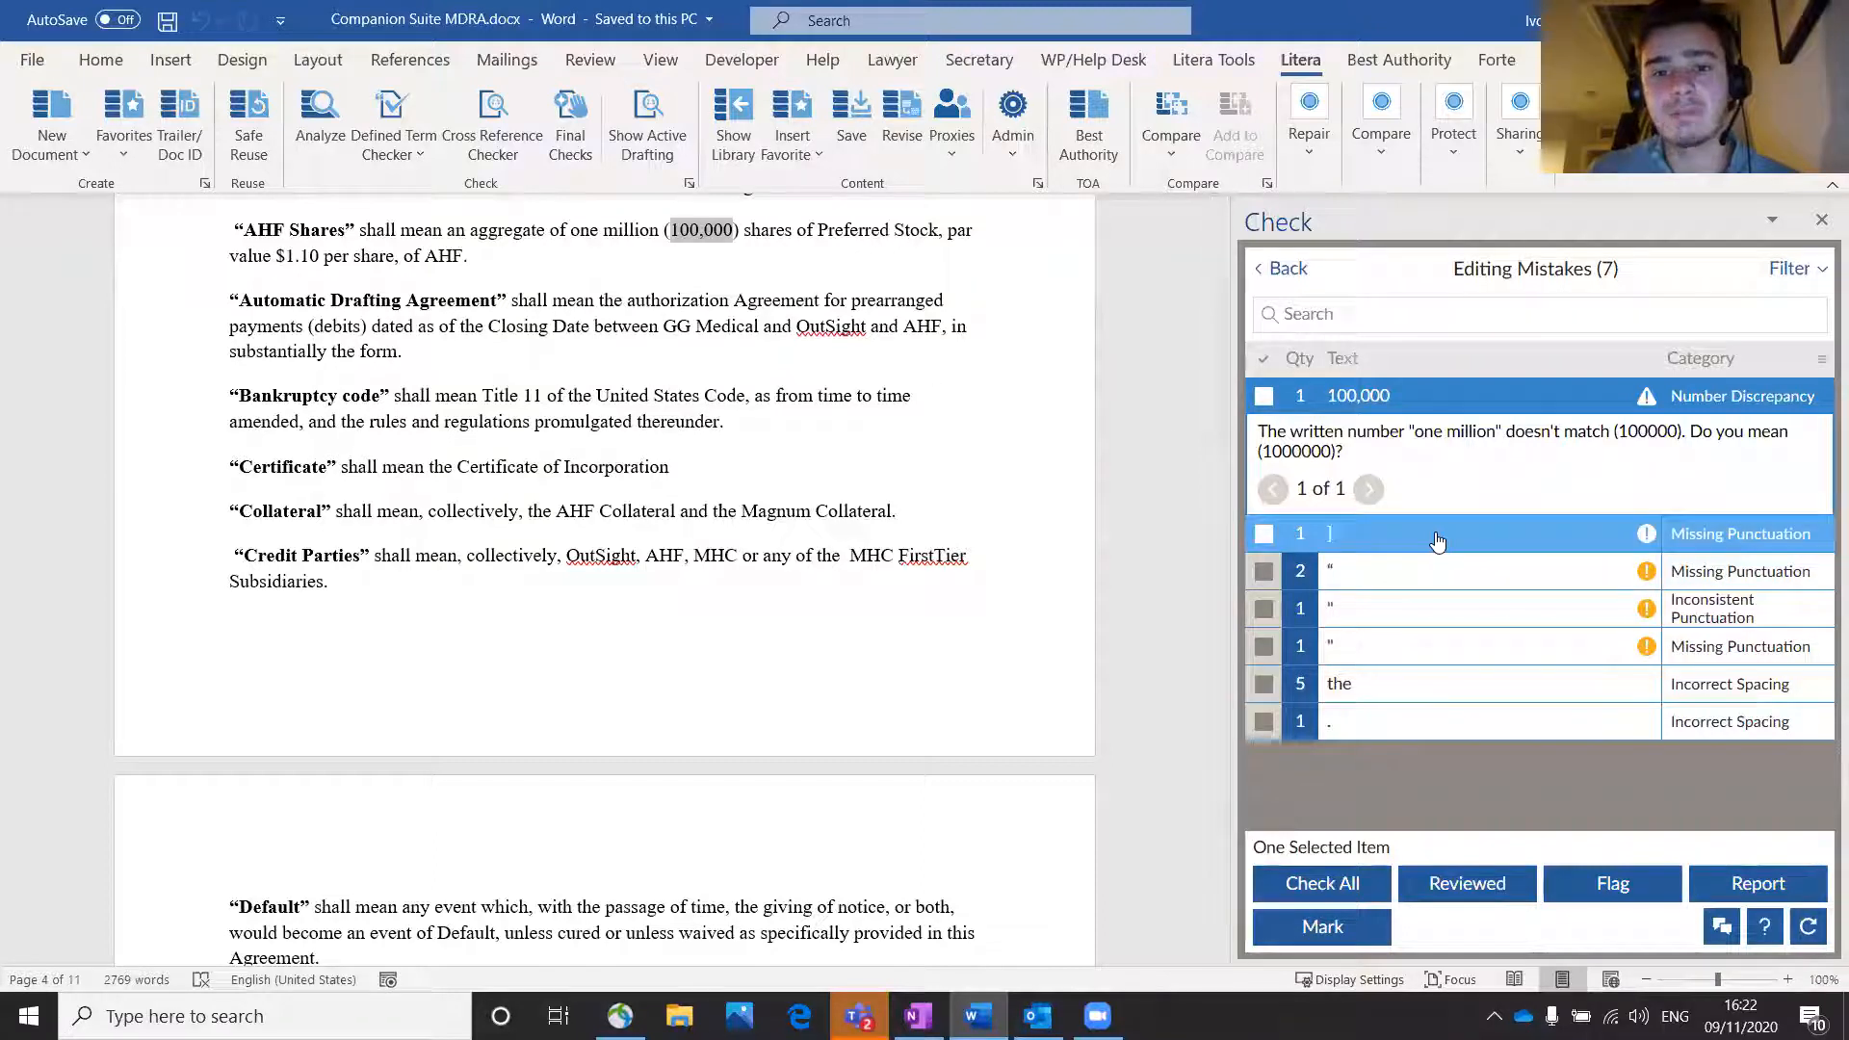
pyautogui.click(1541, 533)
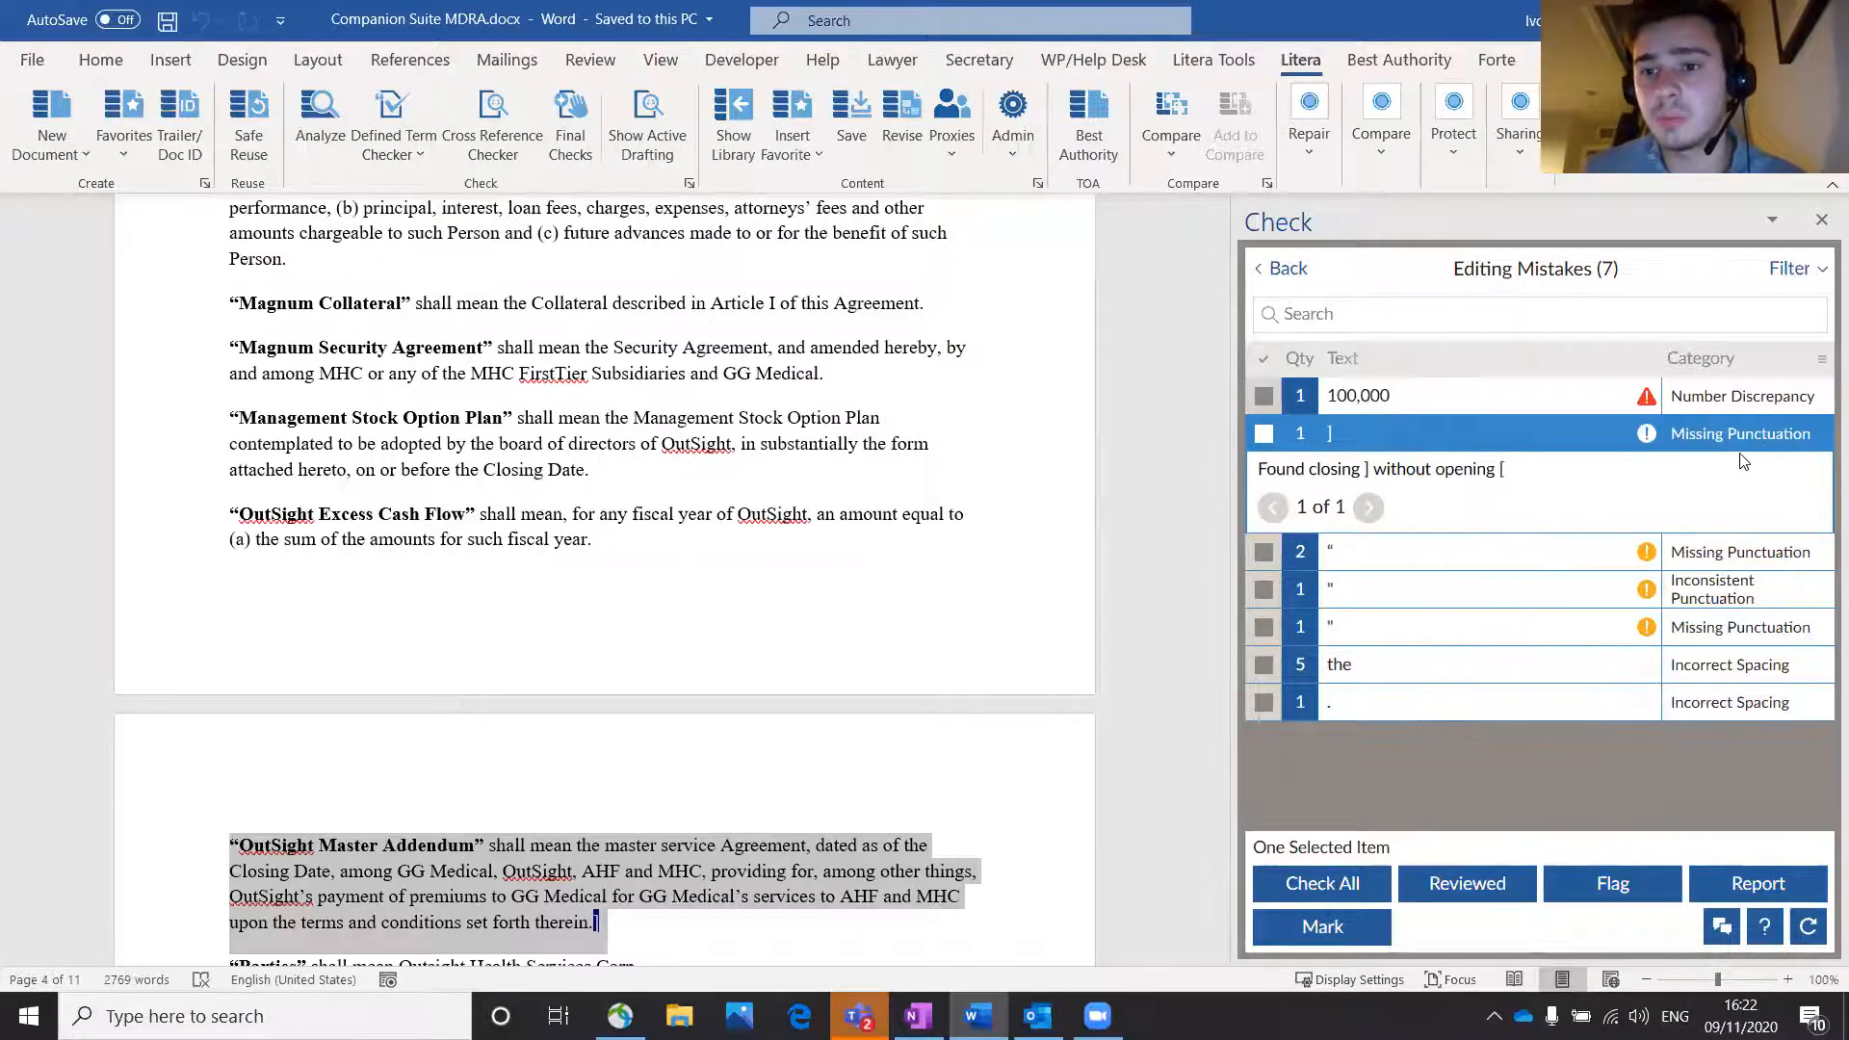
pyautogui.click(1281, 270)
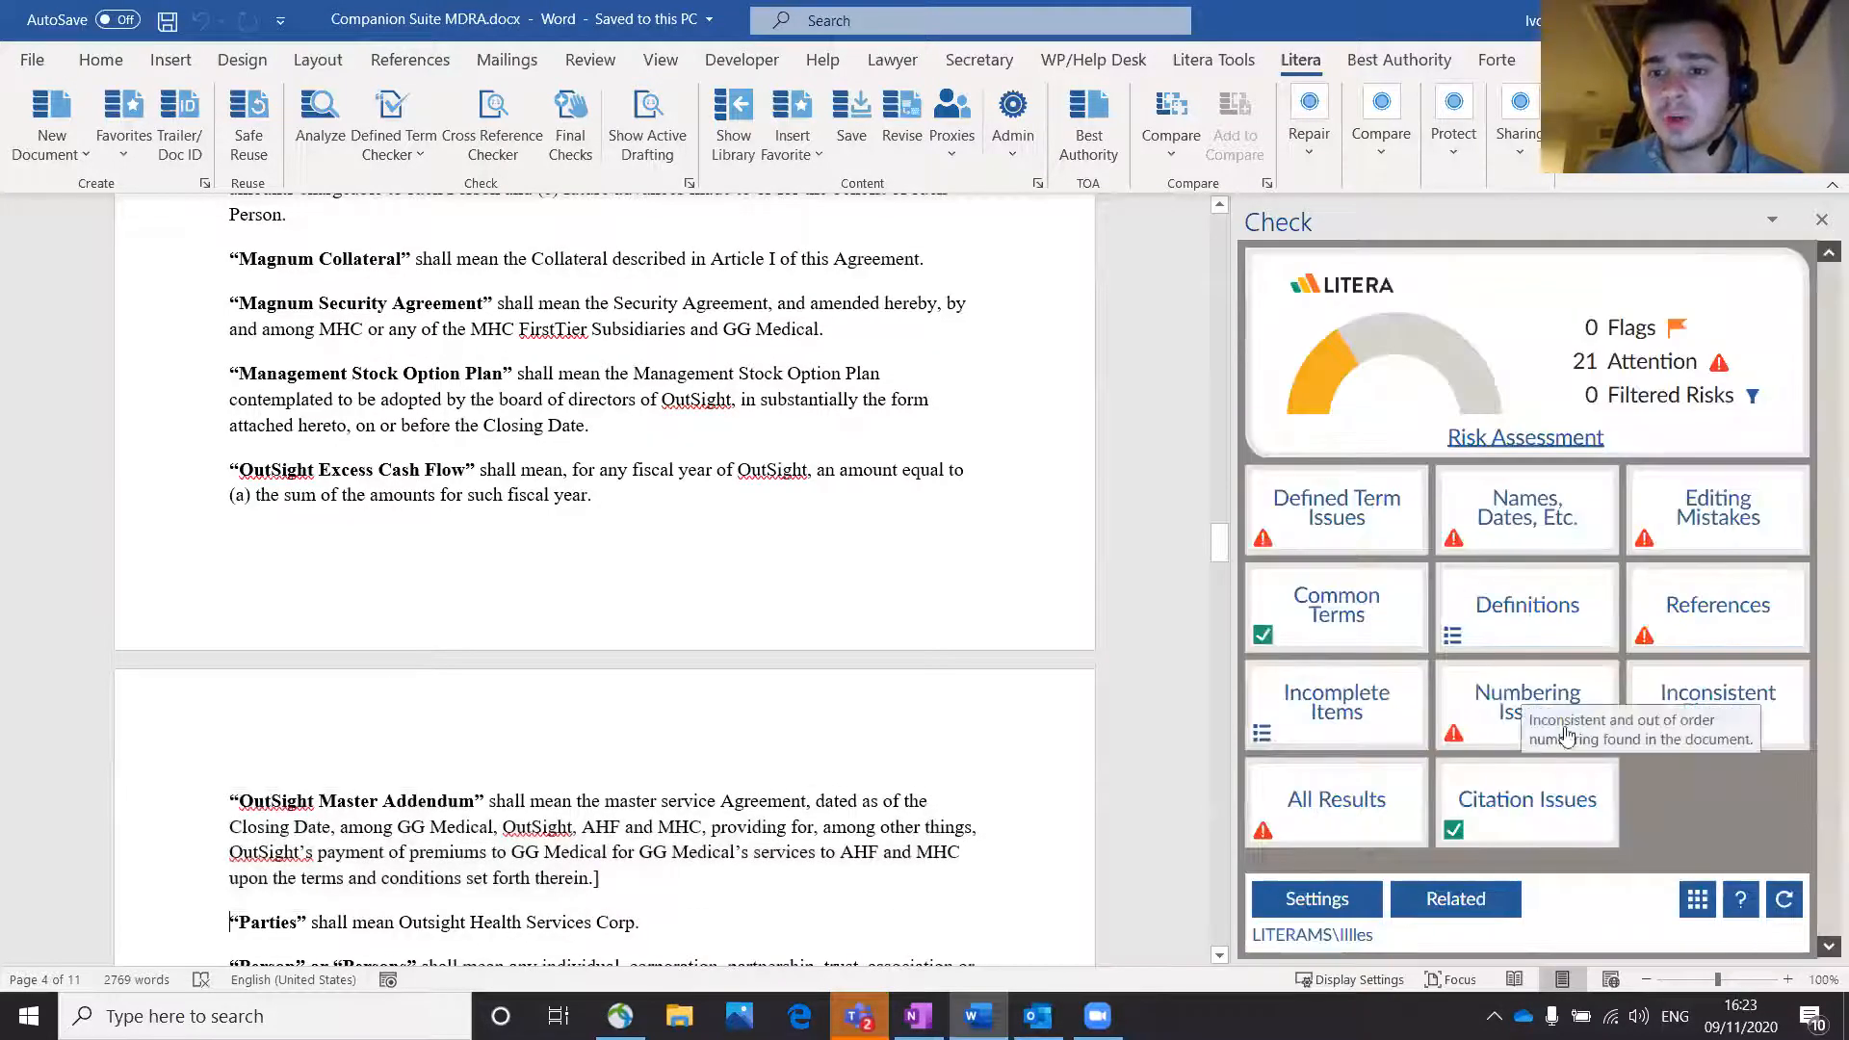
# Step: Review the Collateral entry in the Definitions results against its occurrences in the document, and return to the overview
pyautogui.click(1510, 621)
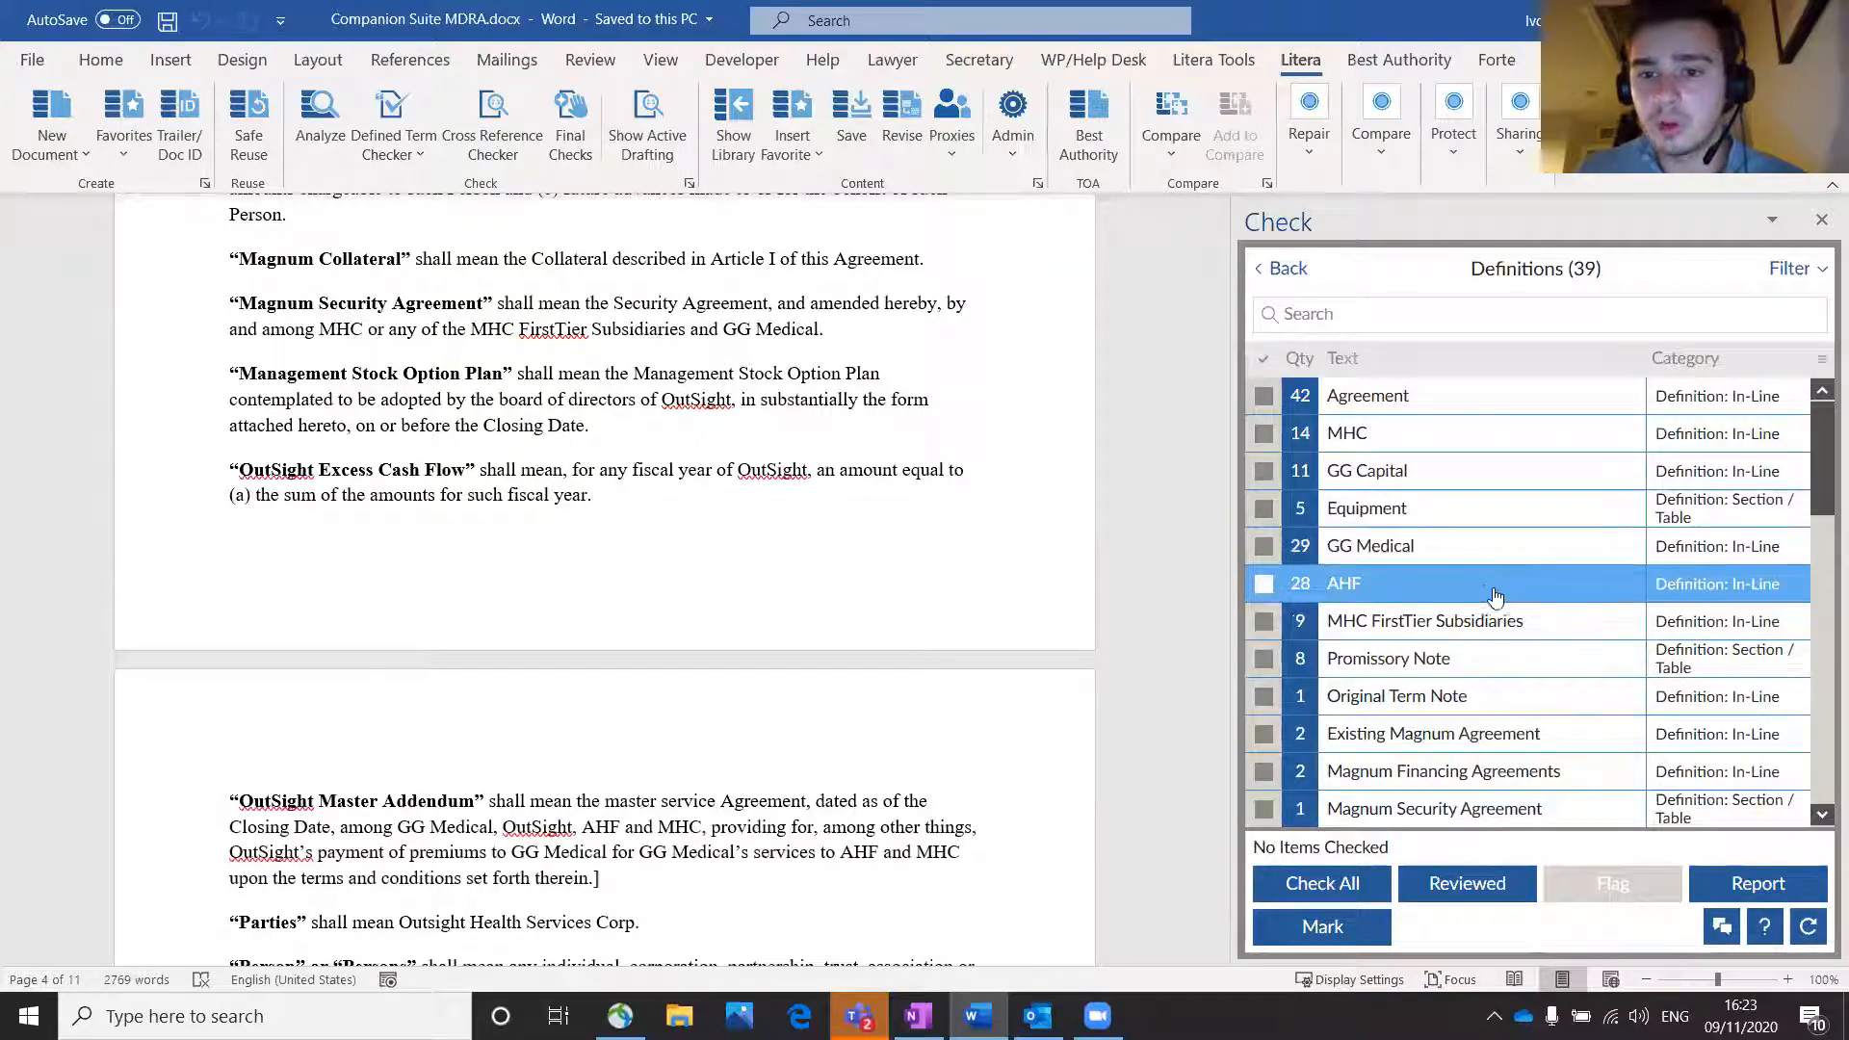
pyautogui.scroll(-2, 1500, 613)
pyautogui.scroll(-1, 1503, 626)
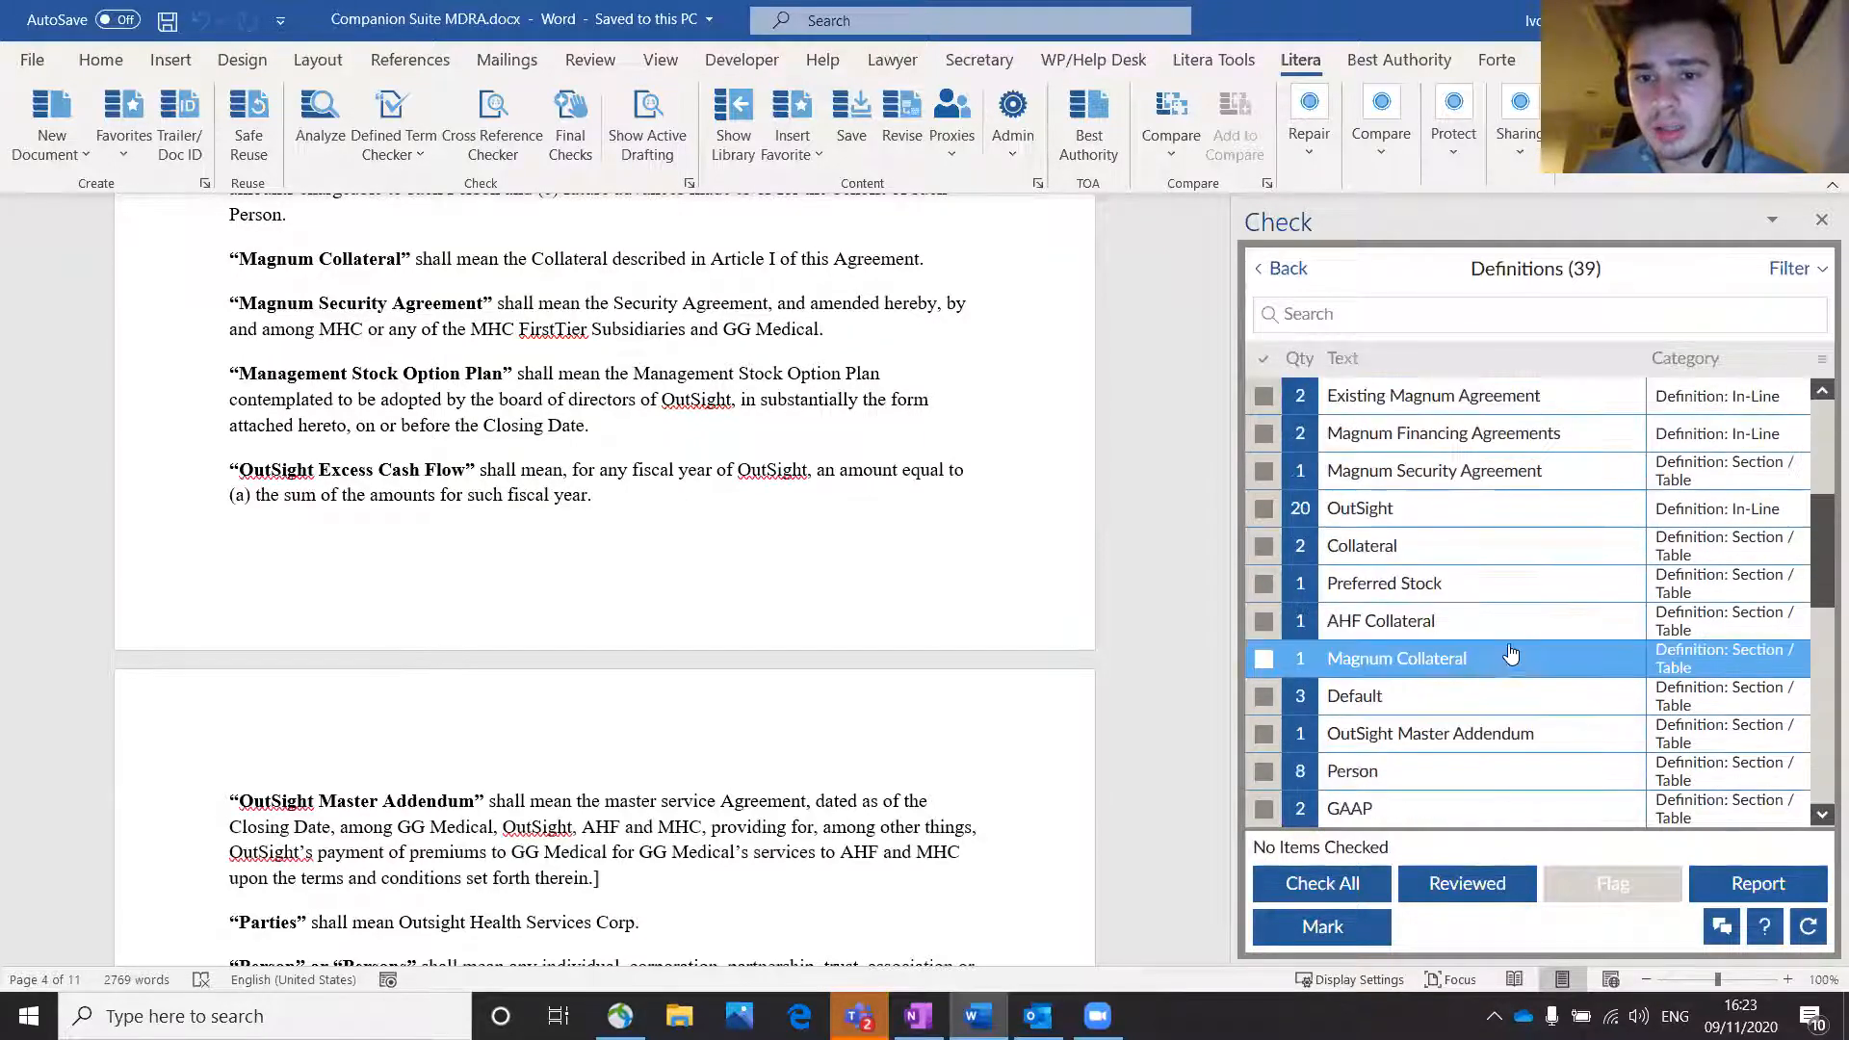
pyautogui.click(1446, 545)
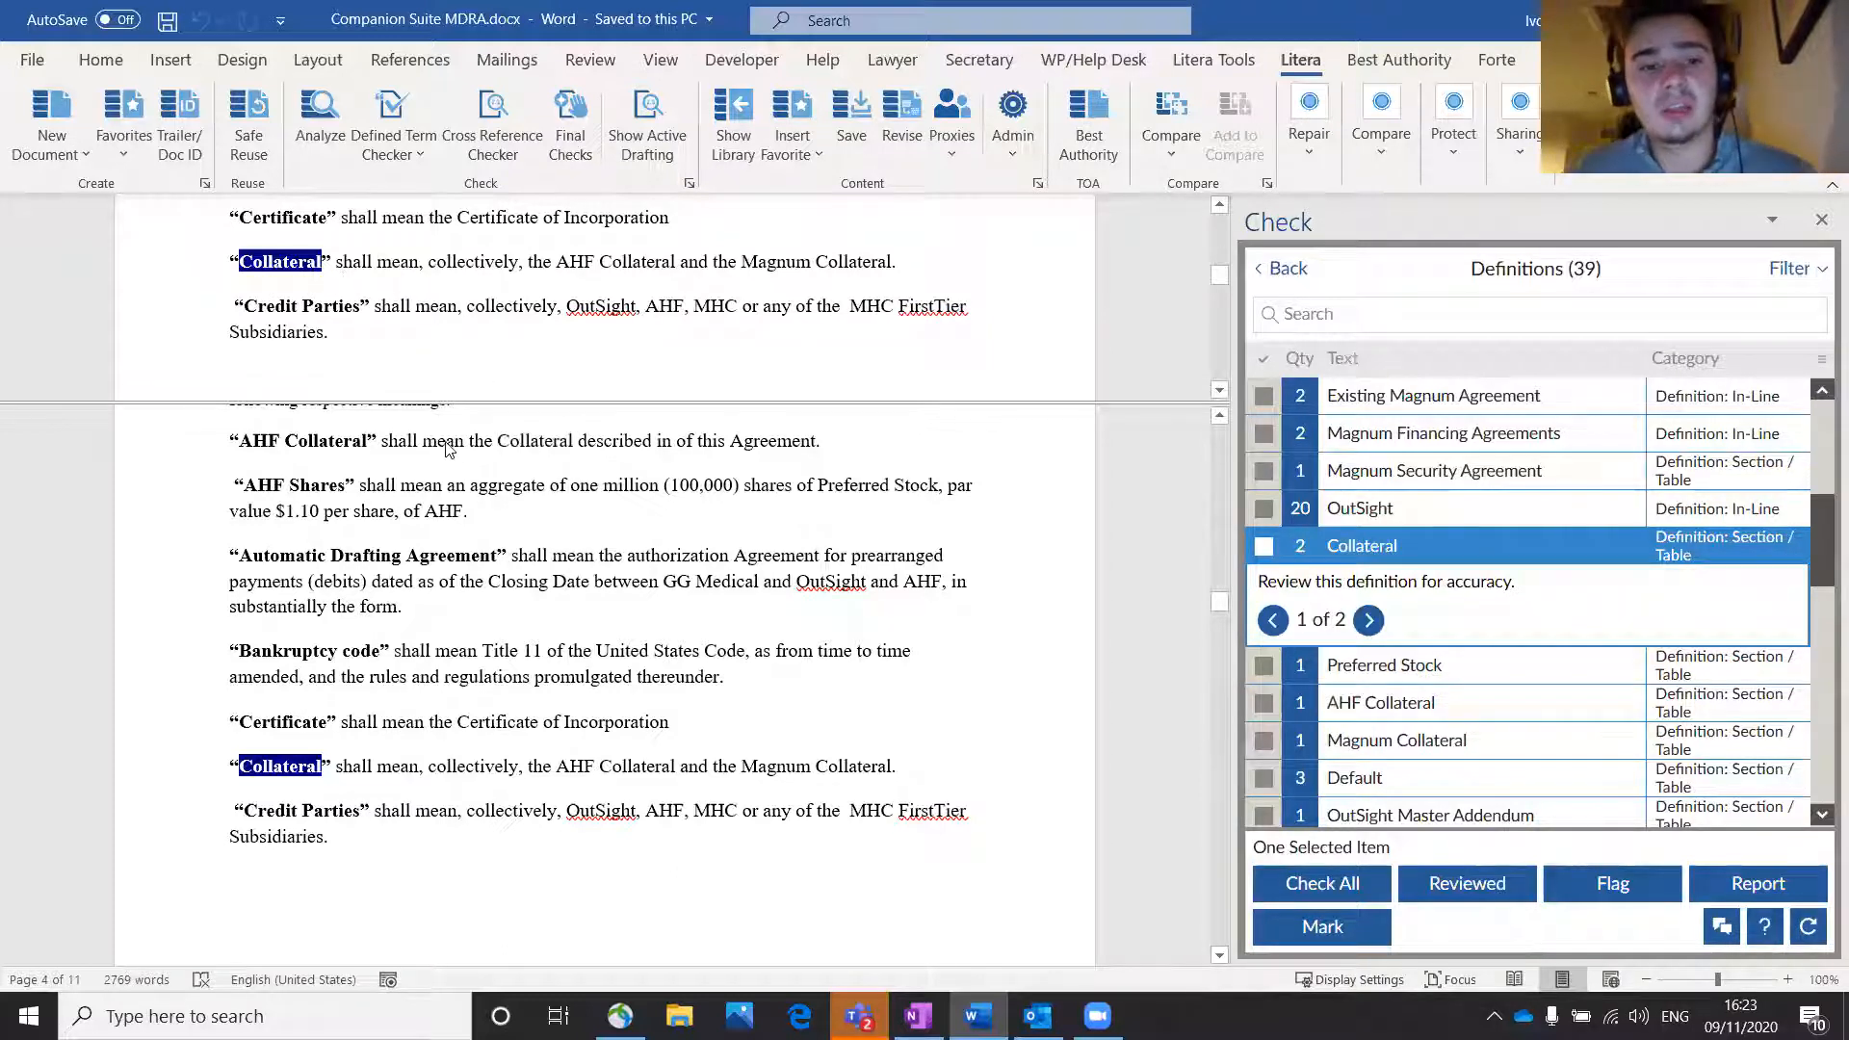
pyautogui.scroll(-3, 1473, 539)
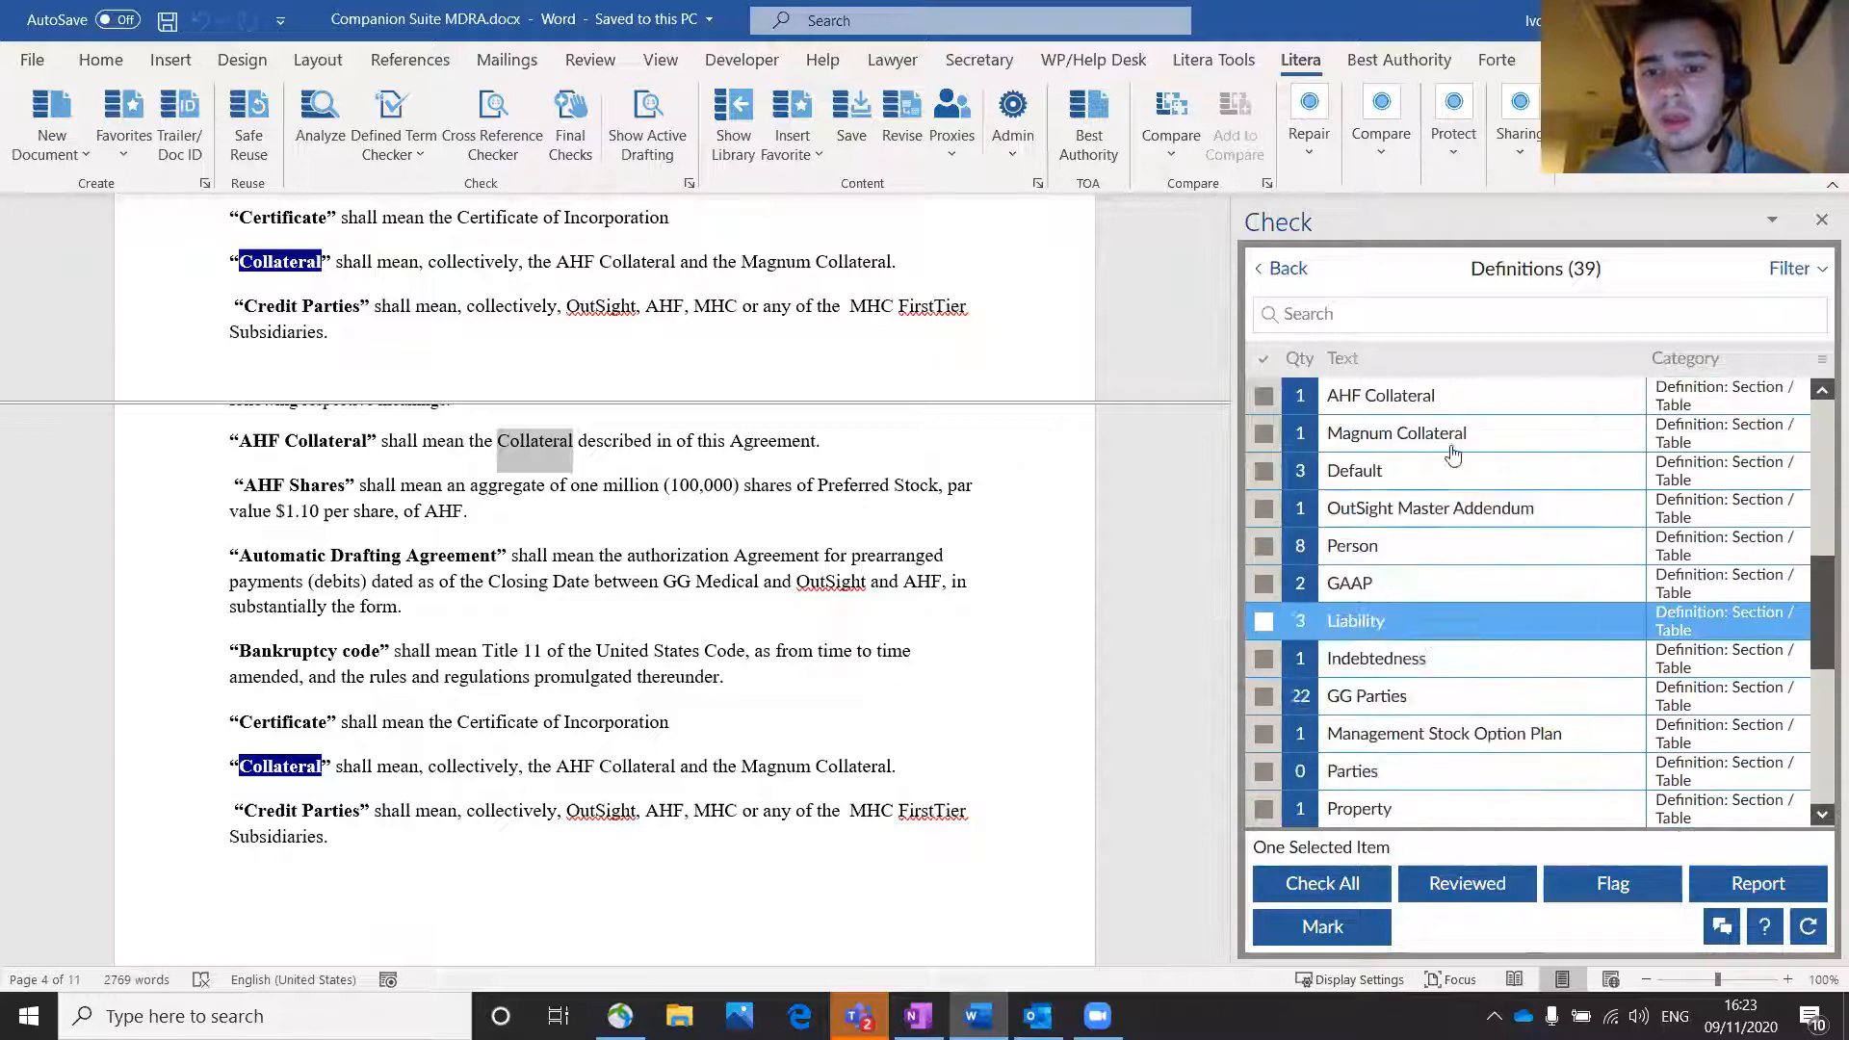
pyautogui.click(1290, 268)
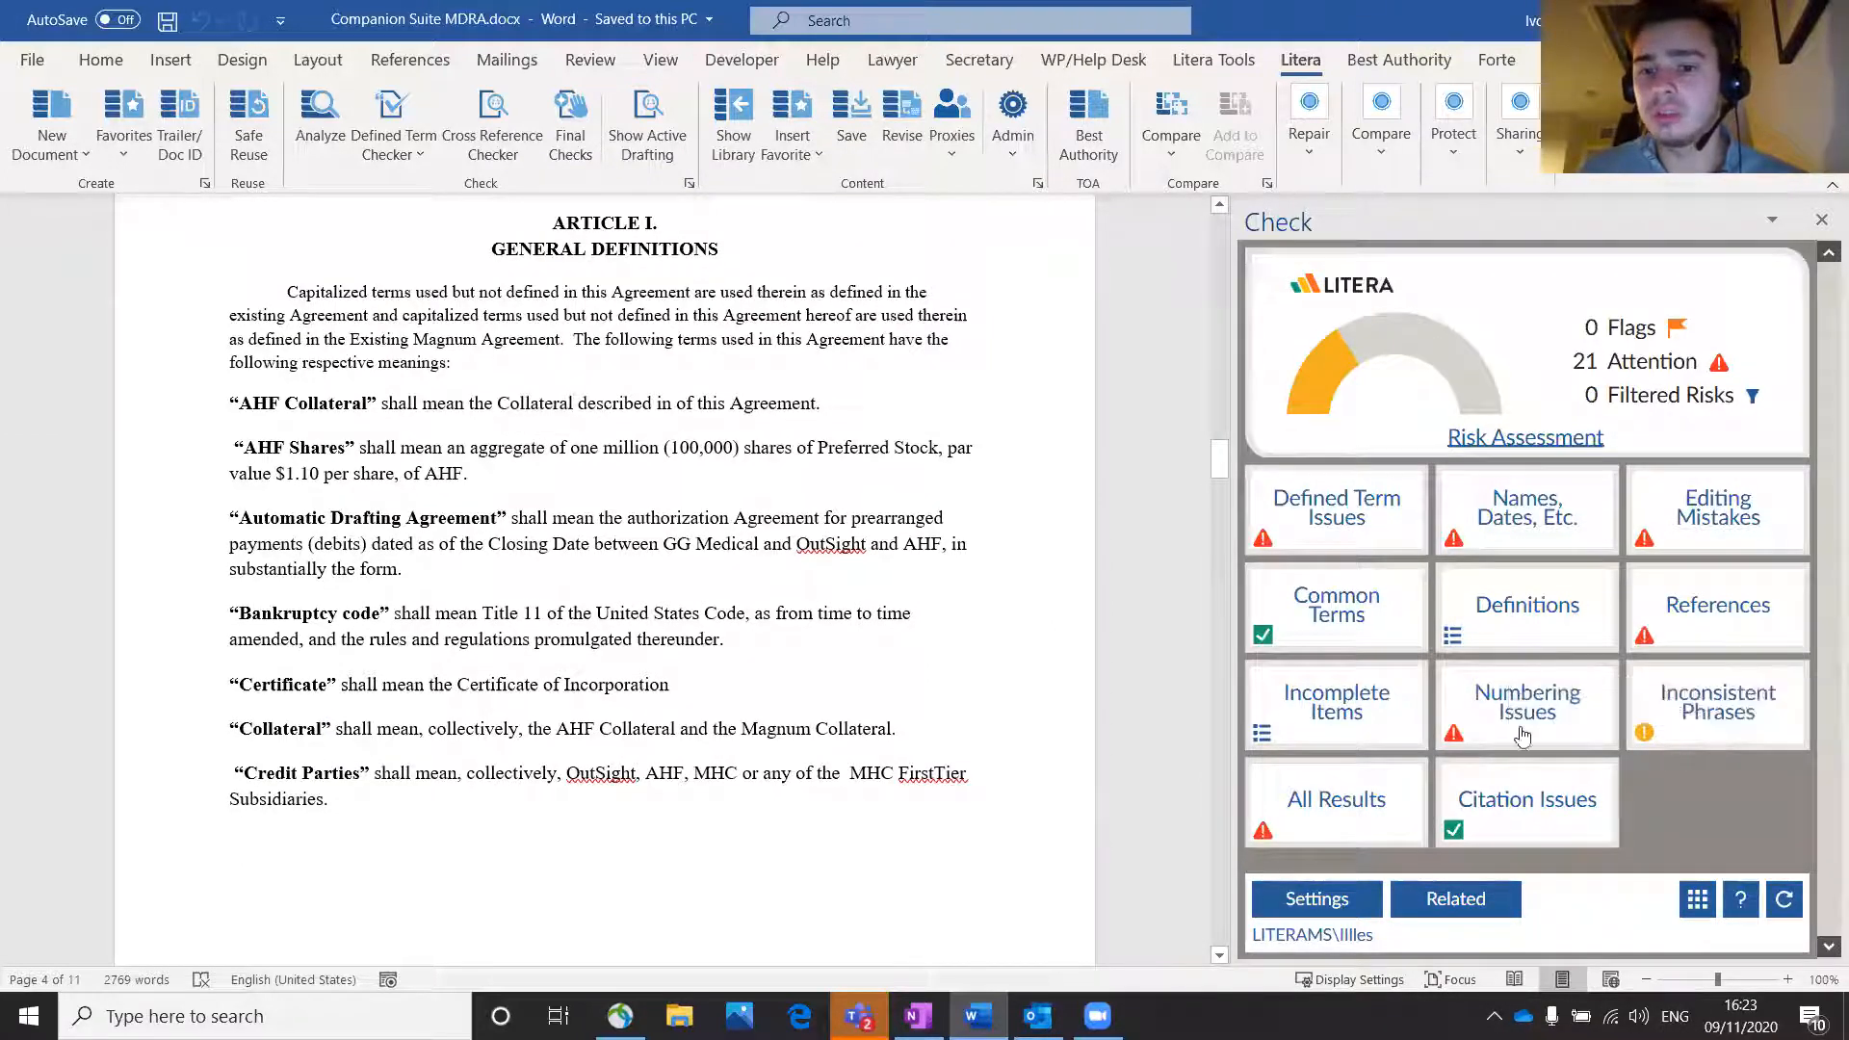
# Step: Filter the Names, Dates, Etc. results to only the Address and Company categories, and return to the overview
pyautogui.click(1552, 505)
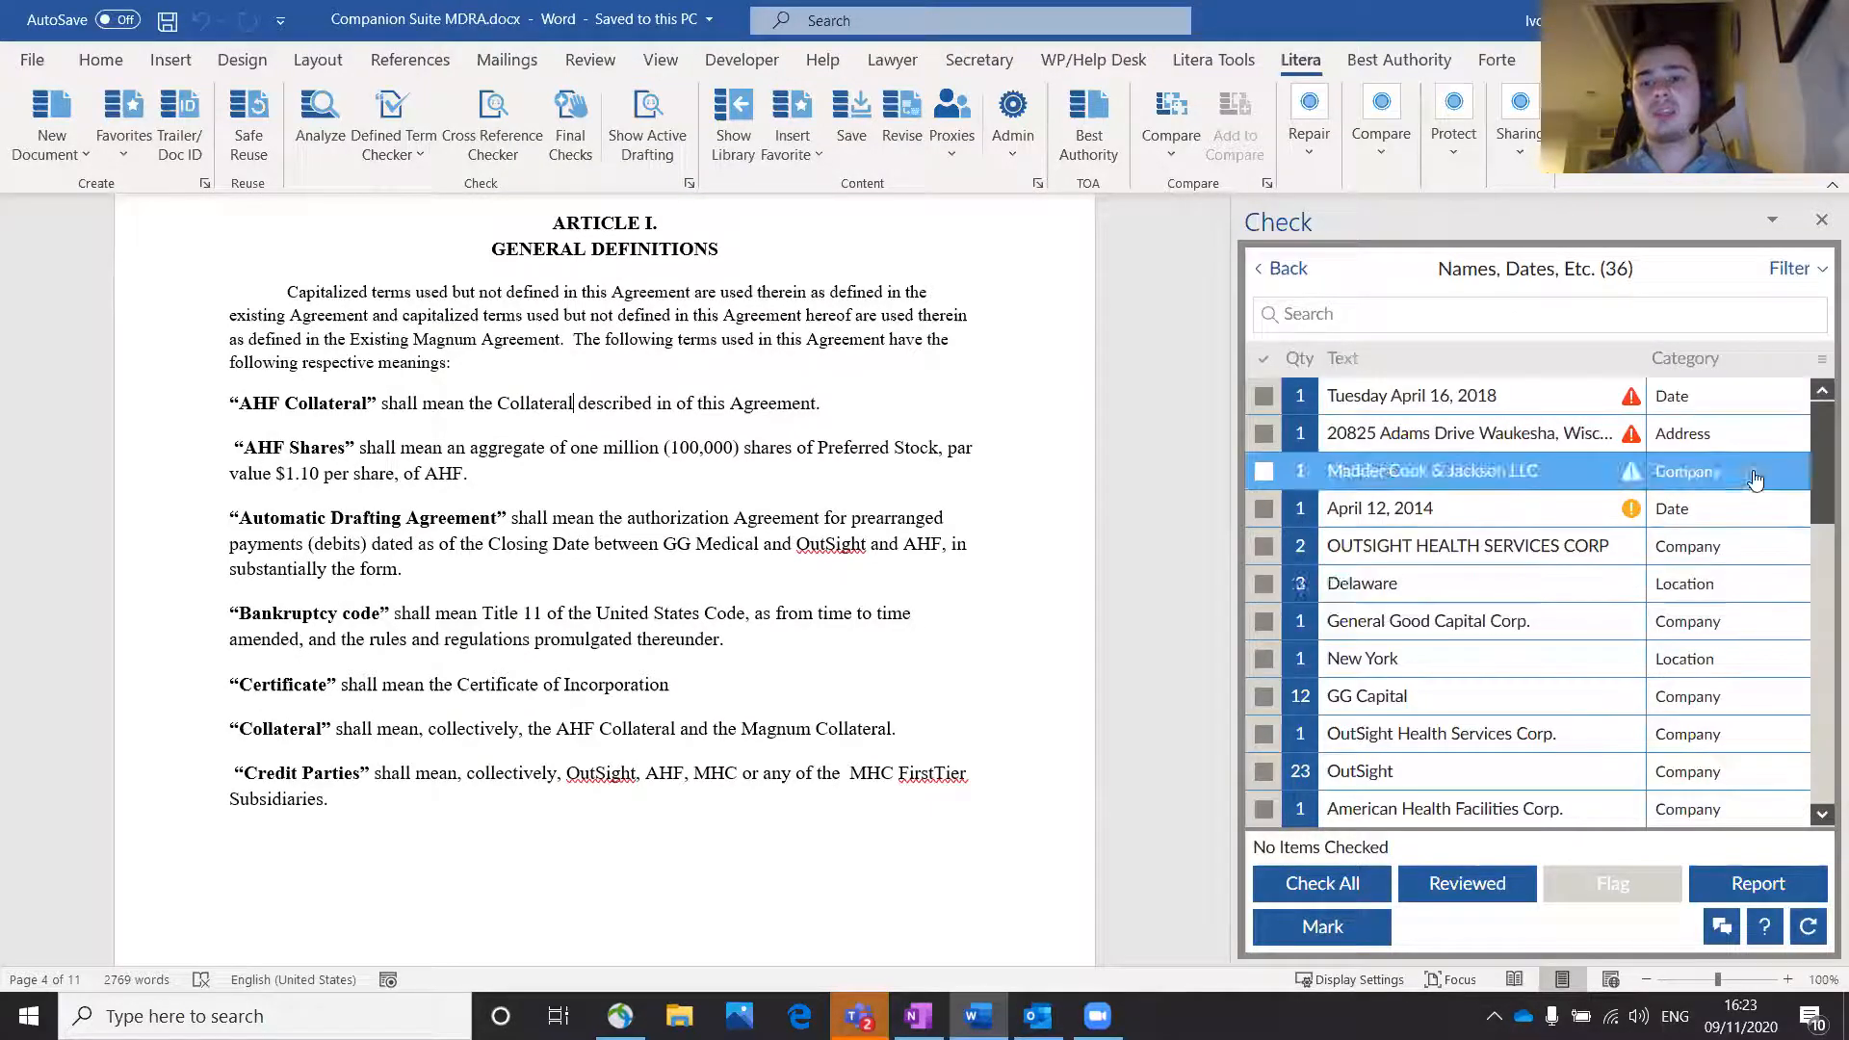
pyautogui.scroll(-4, 1766, 507)
pyautogui.scroll(-2, 1709, 652)
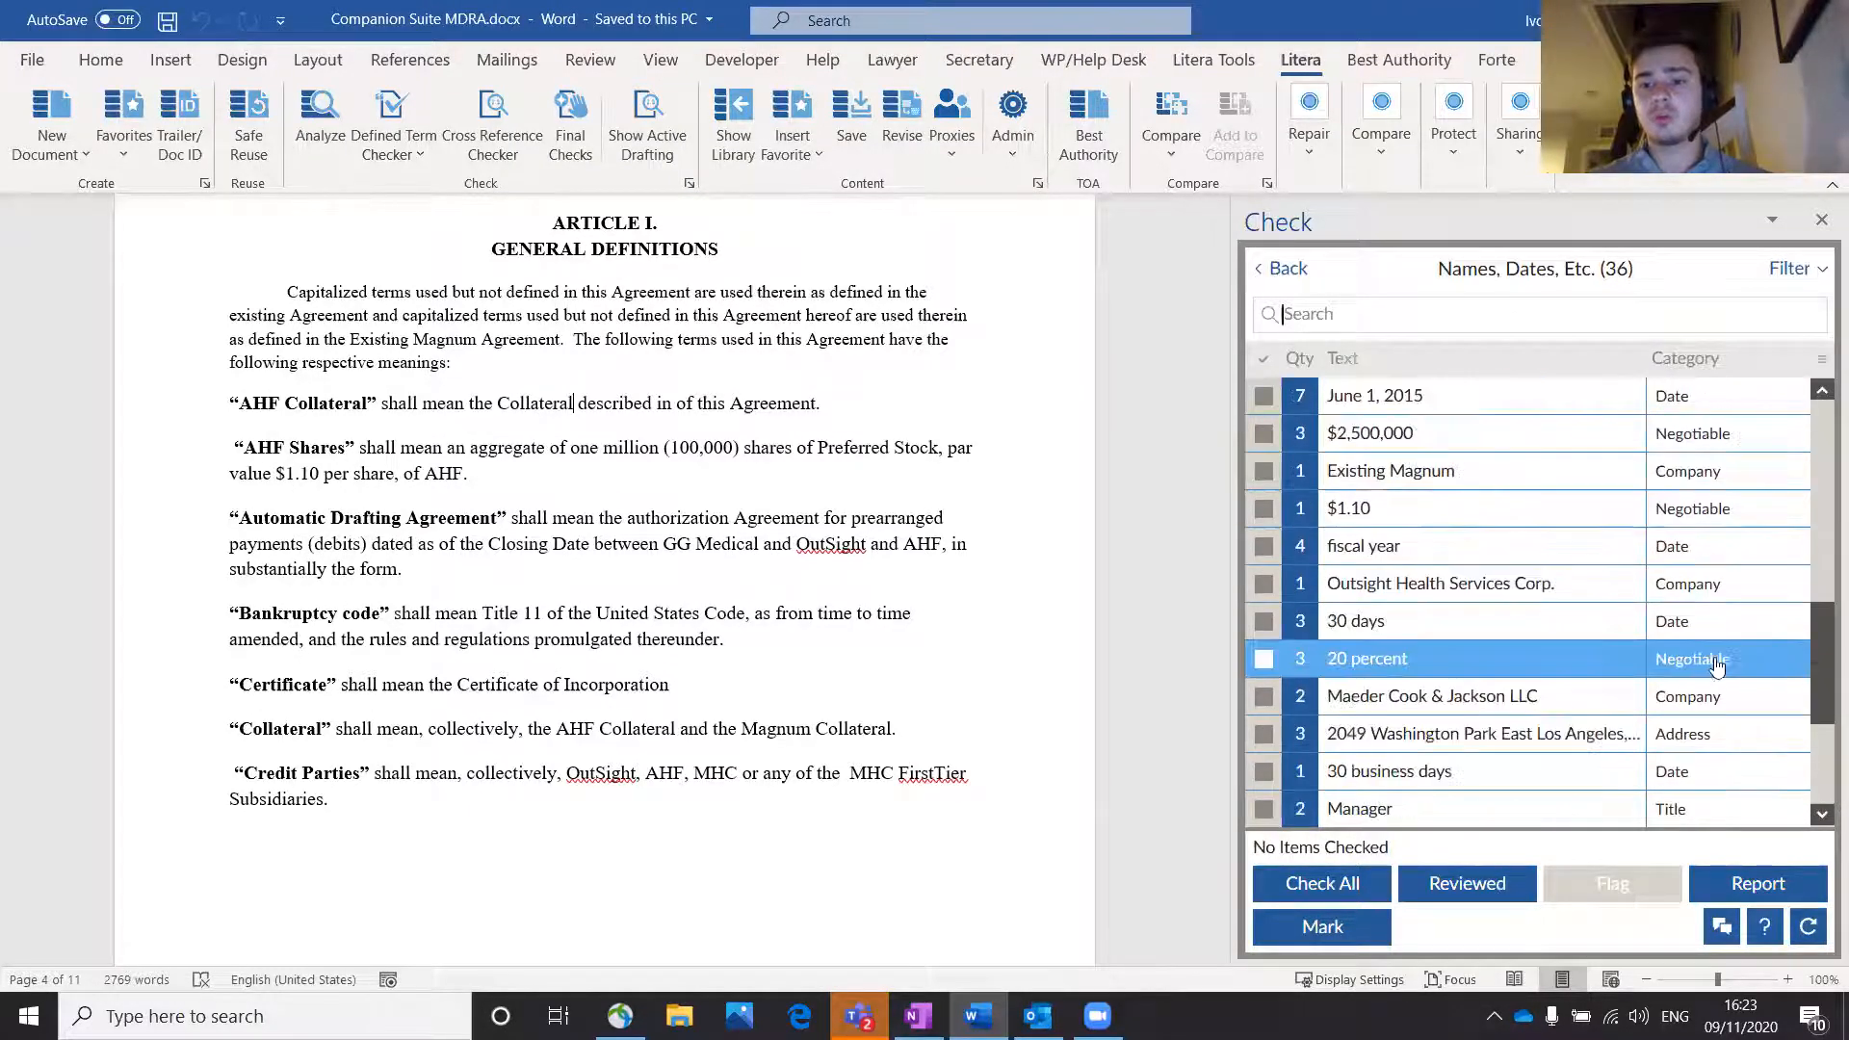
pyautogui.scroll(6, 1704, 652)
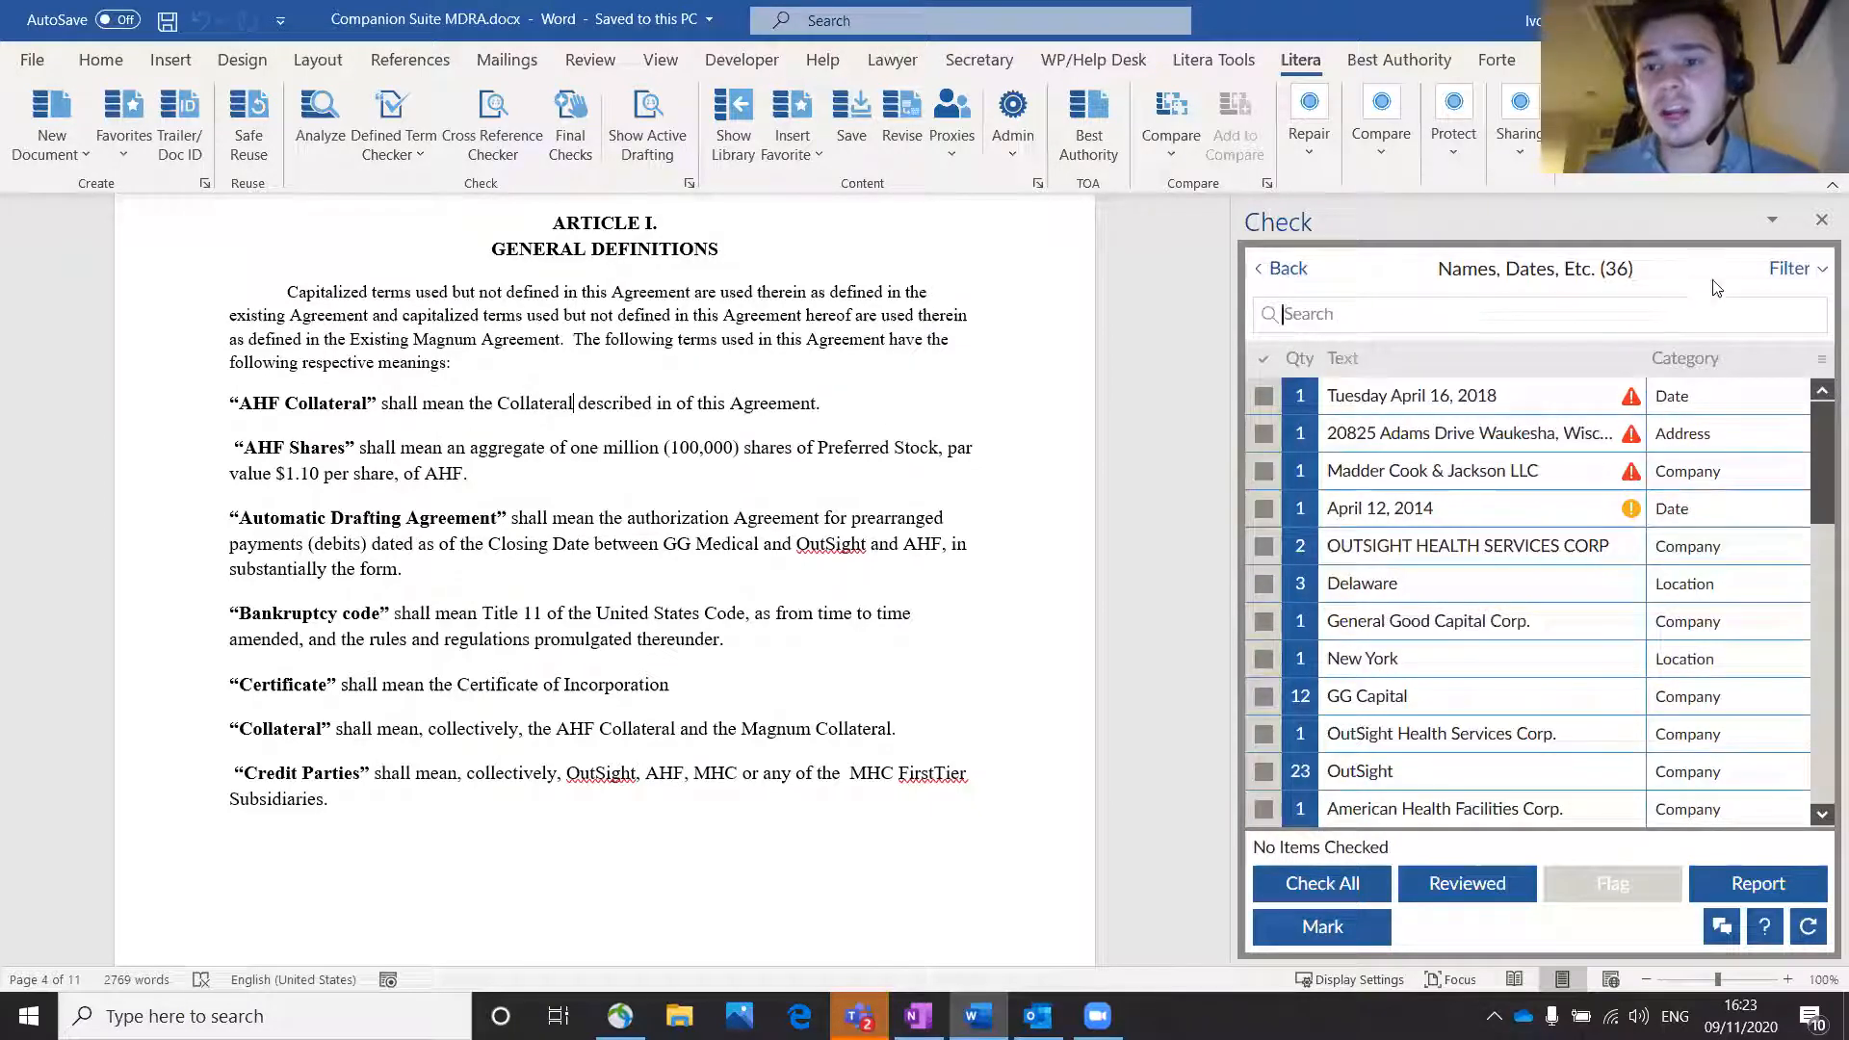
pyautogui.click(1788, 269)
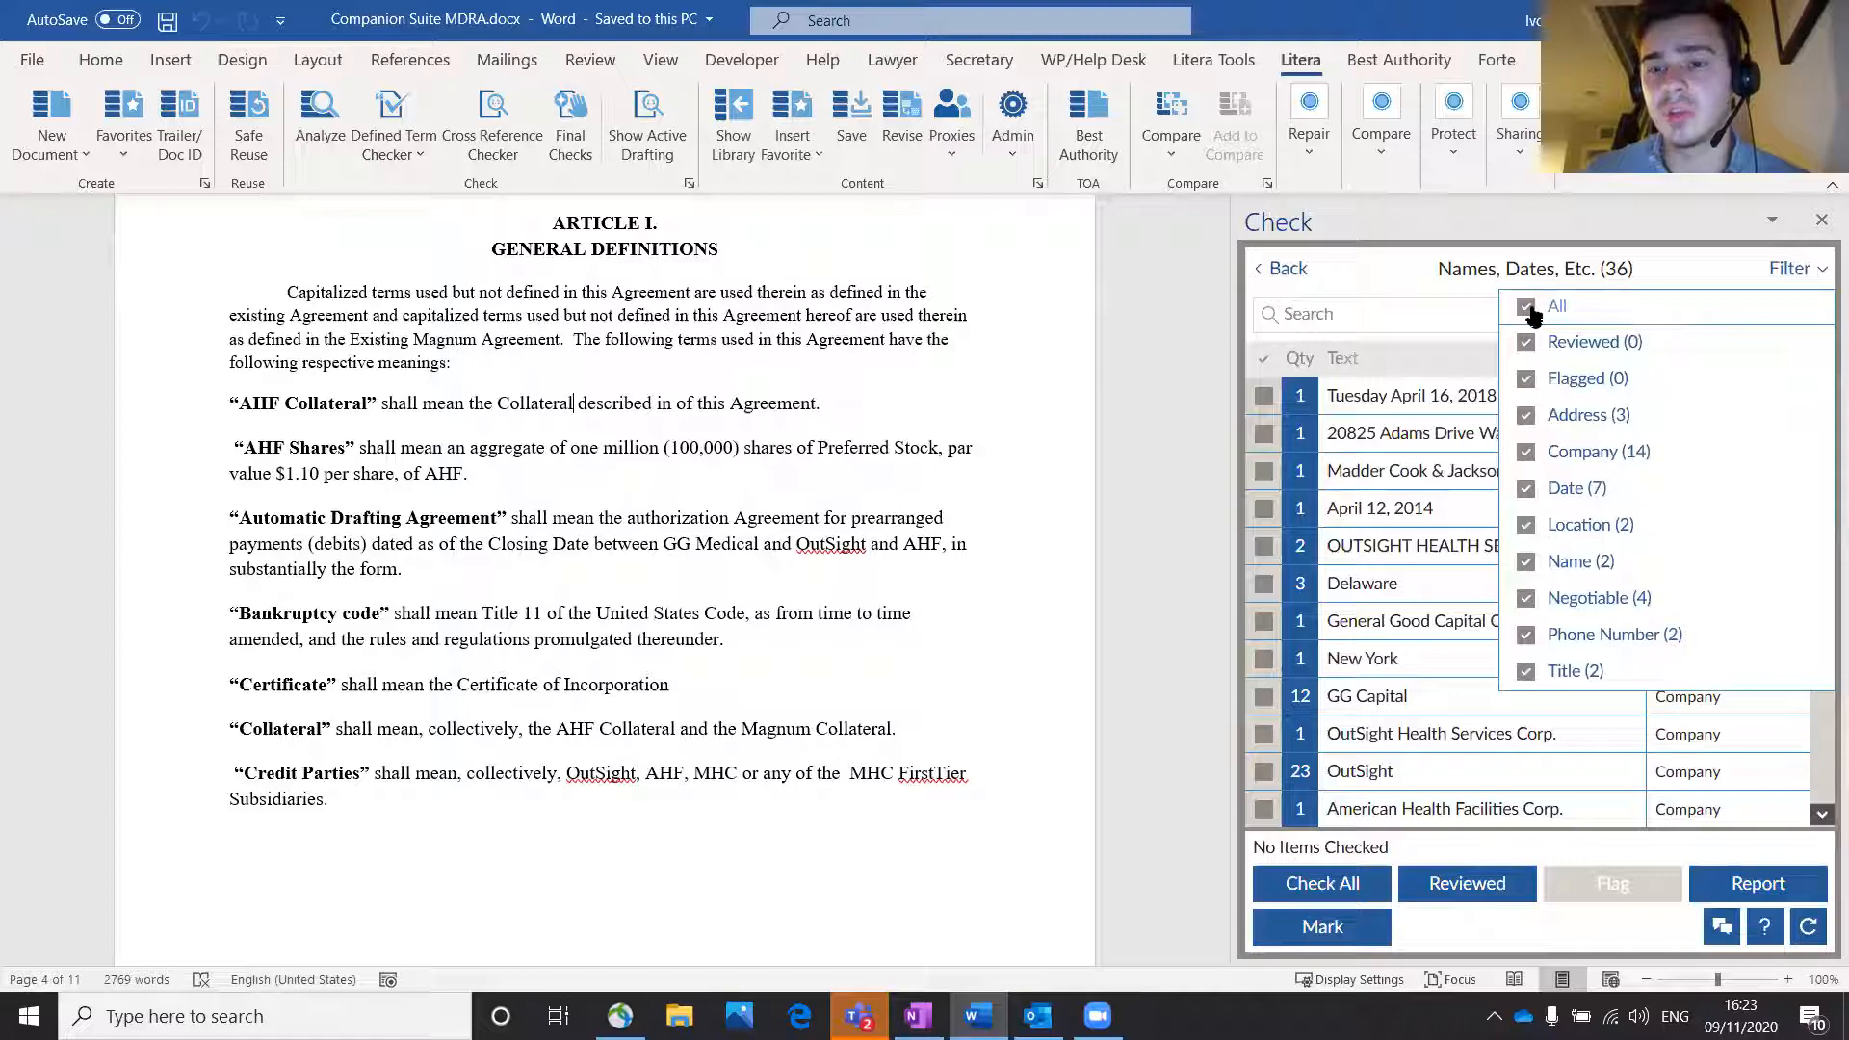
pyautogui.click(1527, 308)
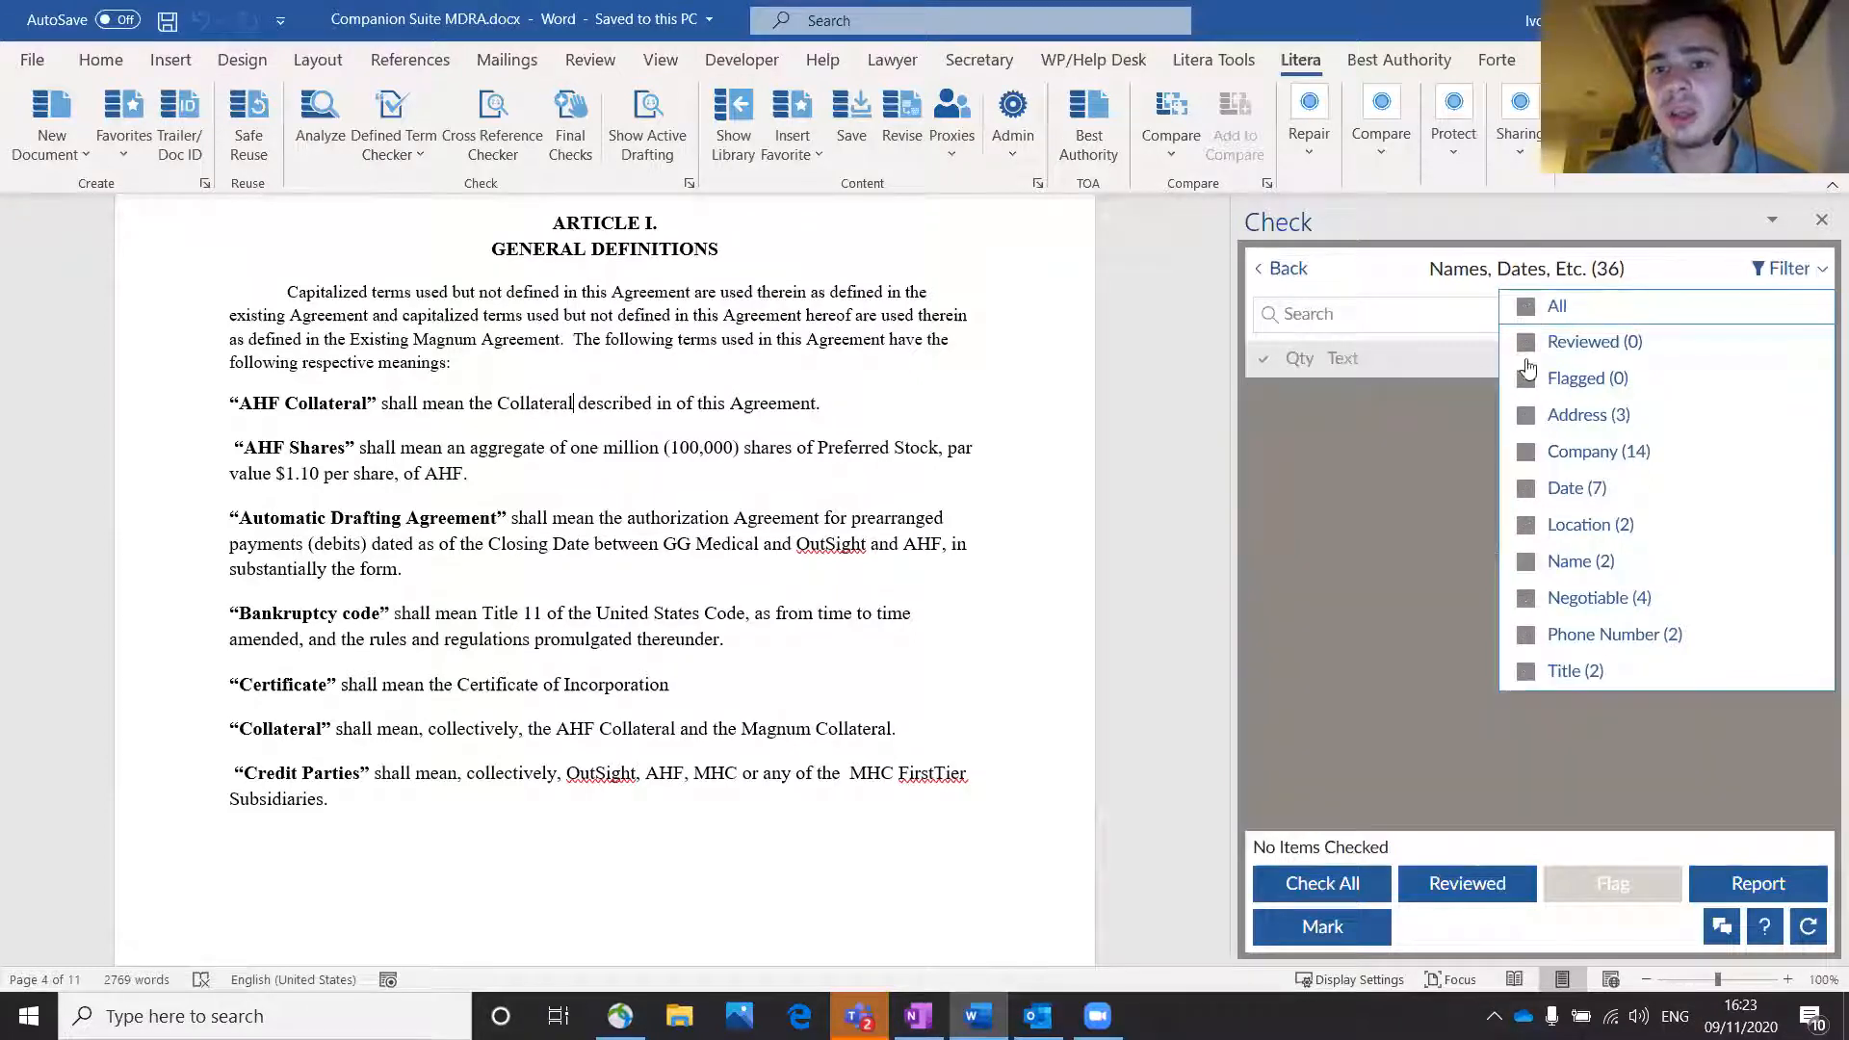
pyautogui.click(1530, 419)
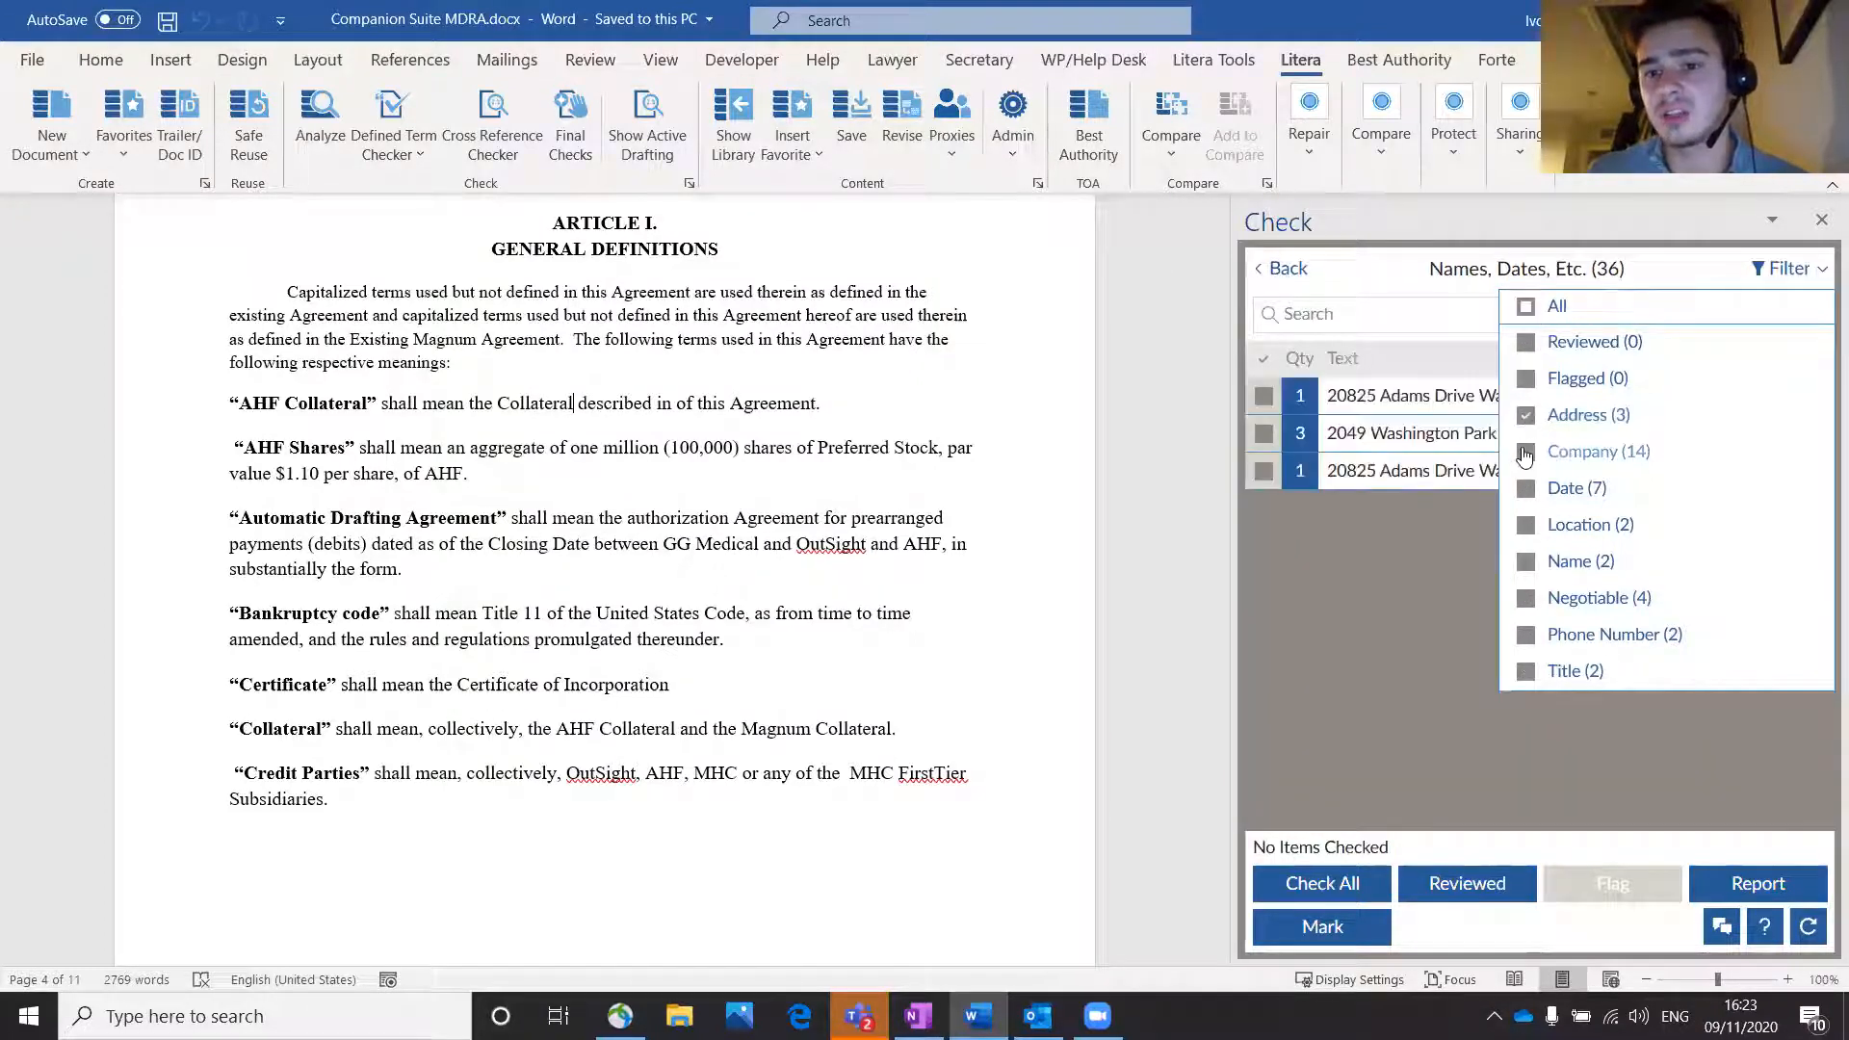
pyautogui.click(1523, 453)
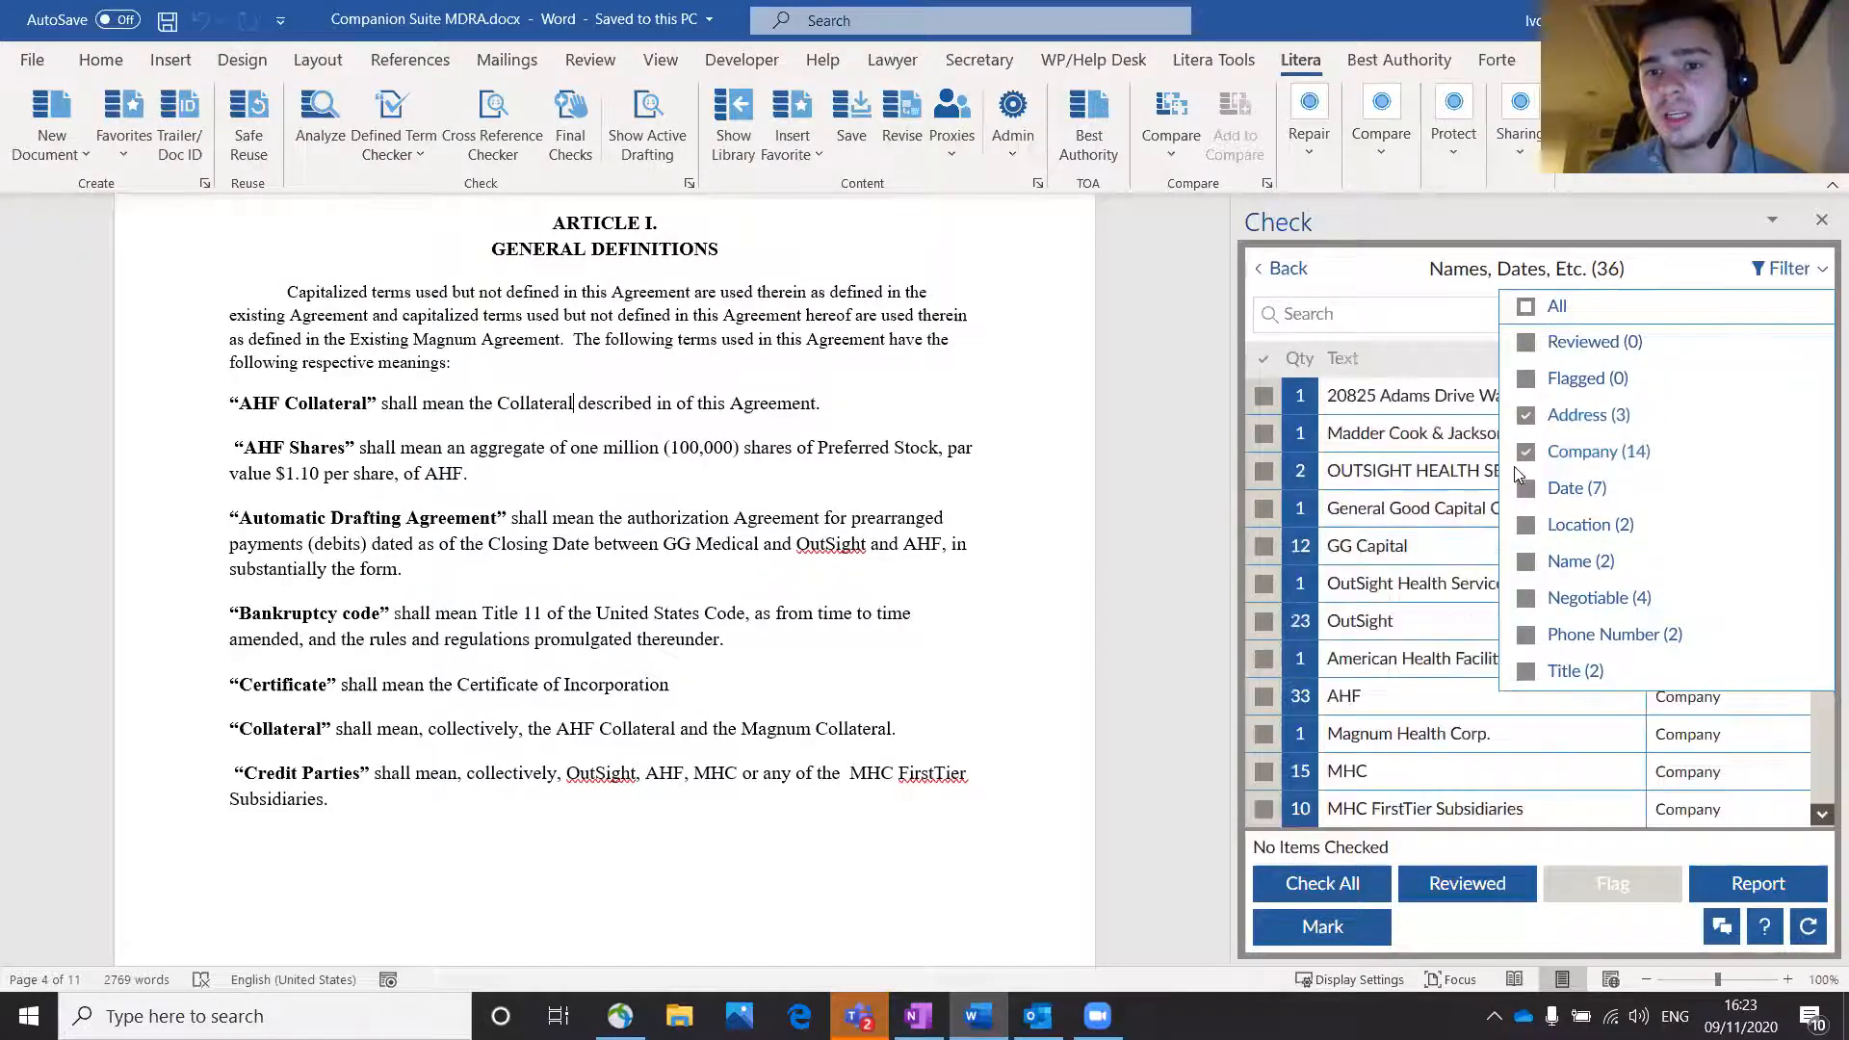
pyautogui.click(1368, 294)
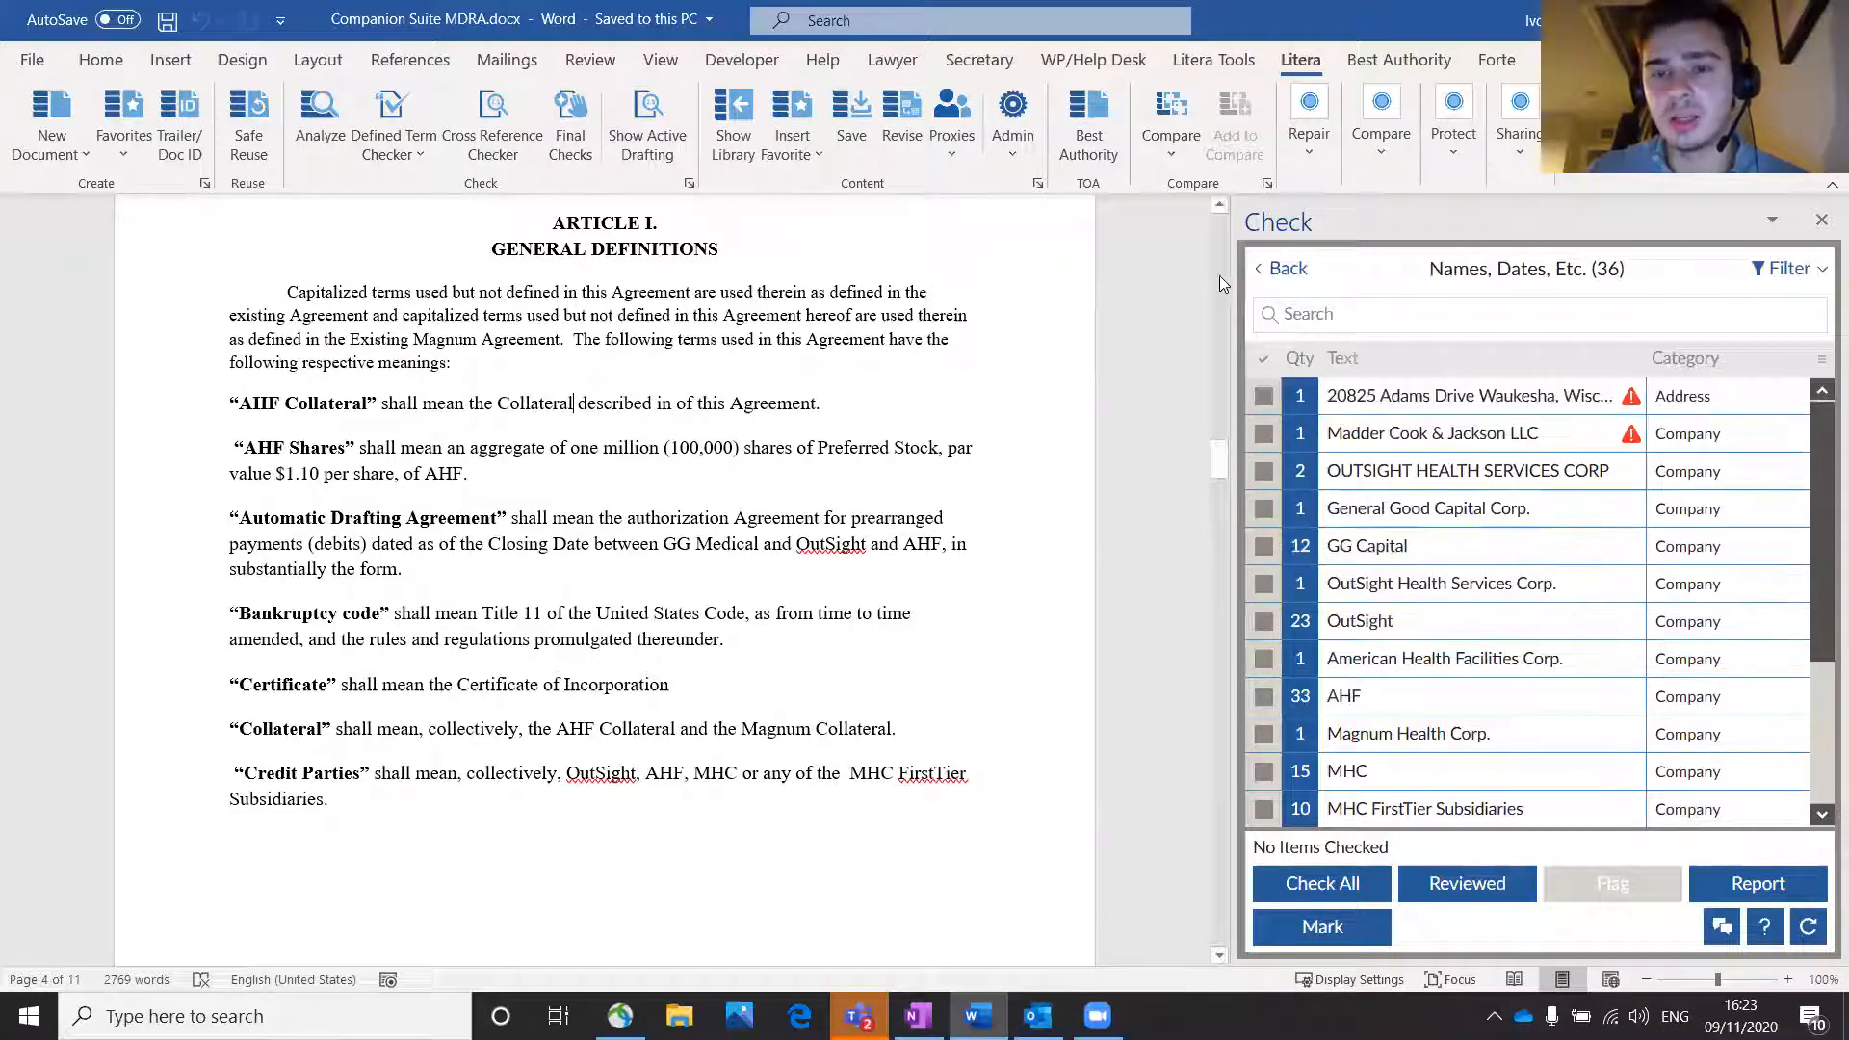
pyautogui.click(1288, 272)
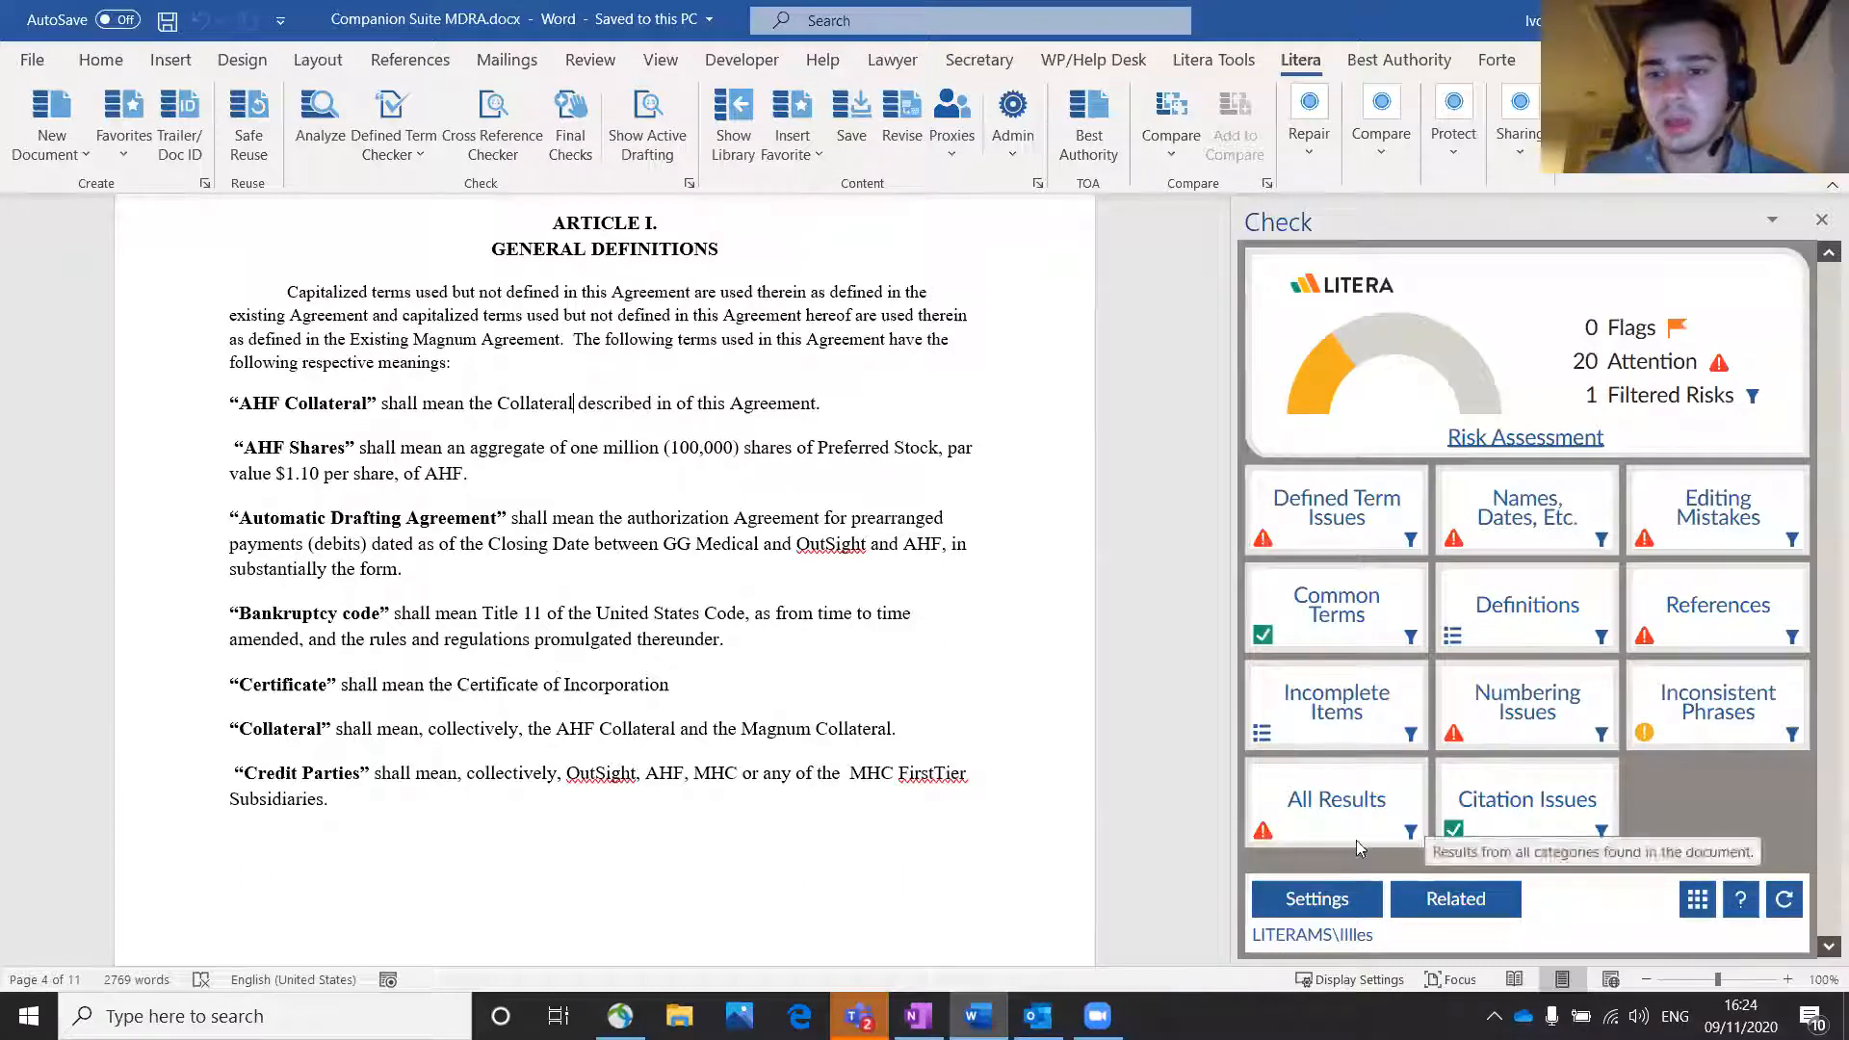
# Step: Browse All Results and examine the Inconsistent Punctuation entry for the quotation mark in the Merger Agreement clause
pyautogui.click(1312, 820)
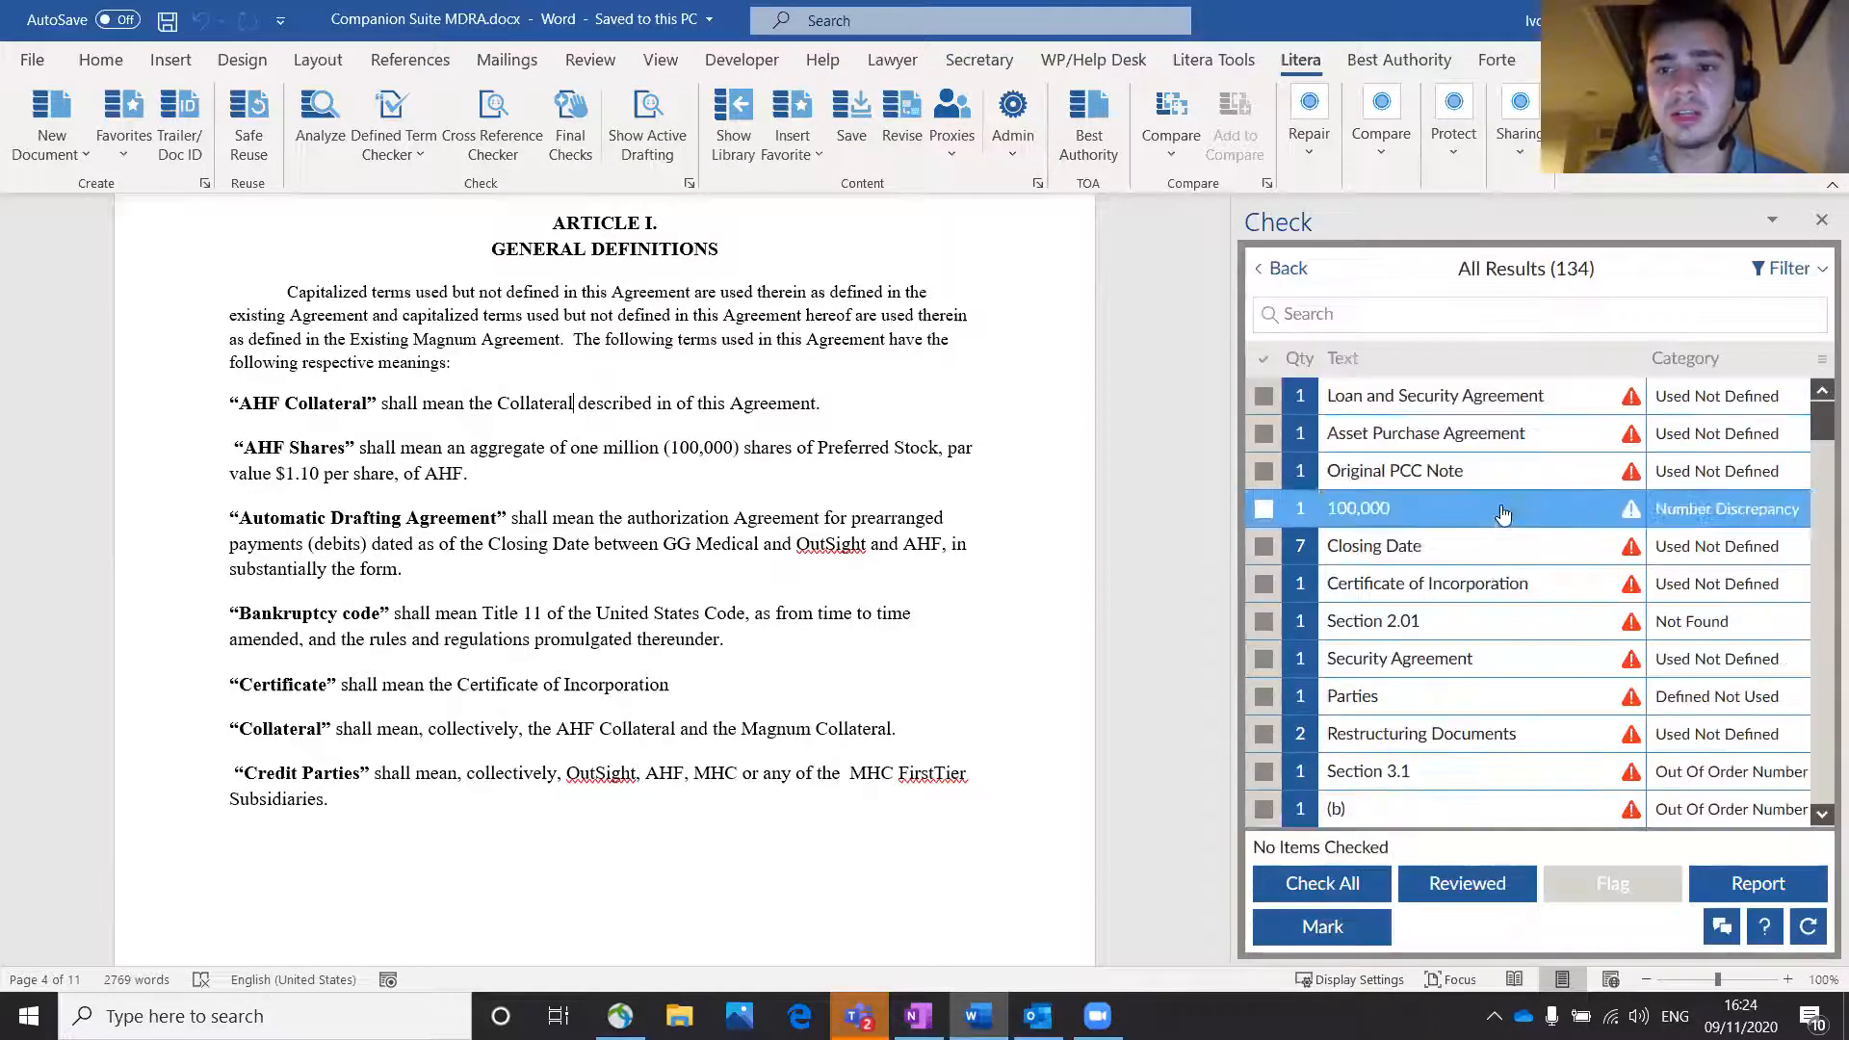
pyautogui.scroll(-2, 1503, 513)
pyautogui.moveTo(1820, 439); pyautogui.dragTo(1811, 475)
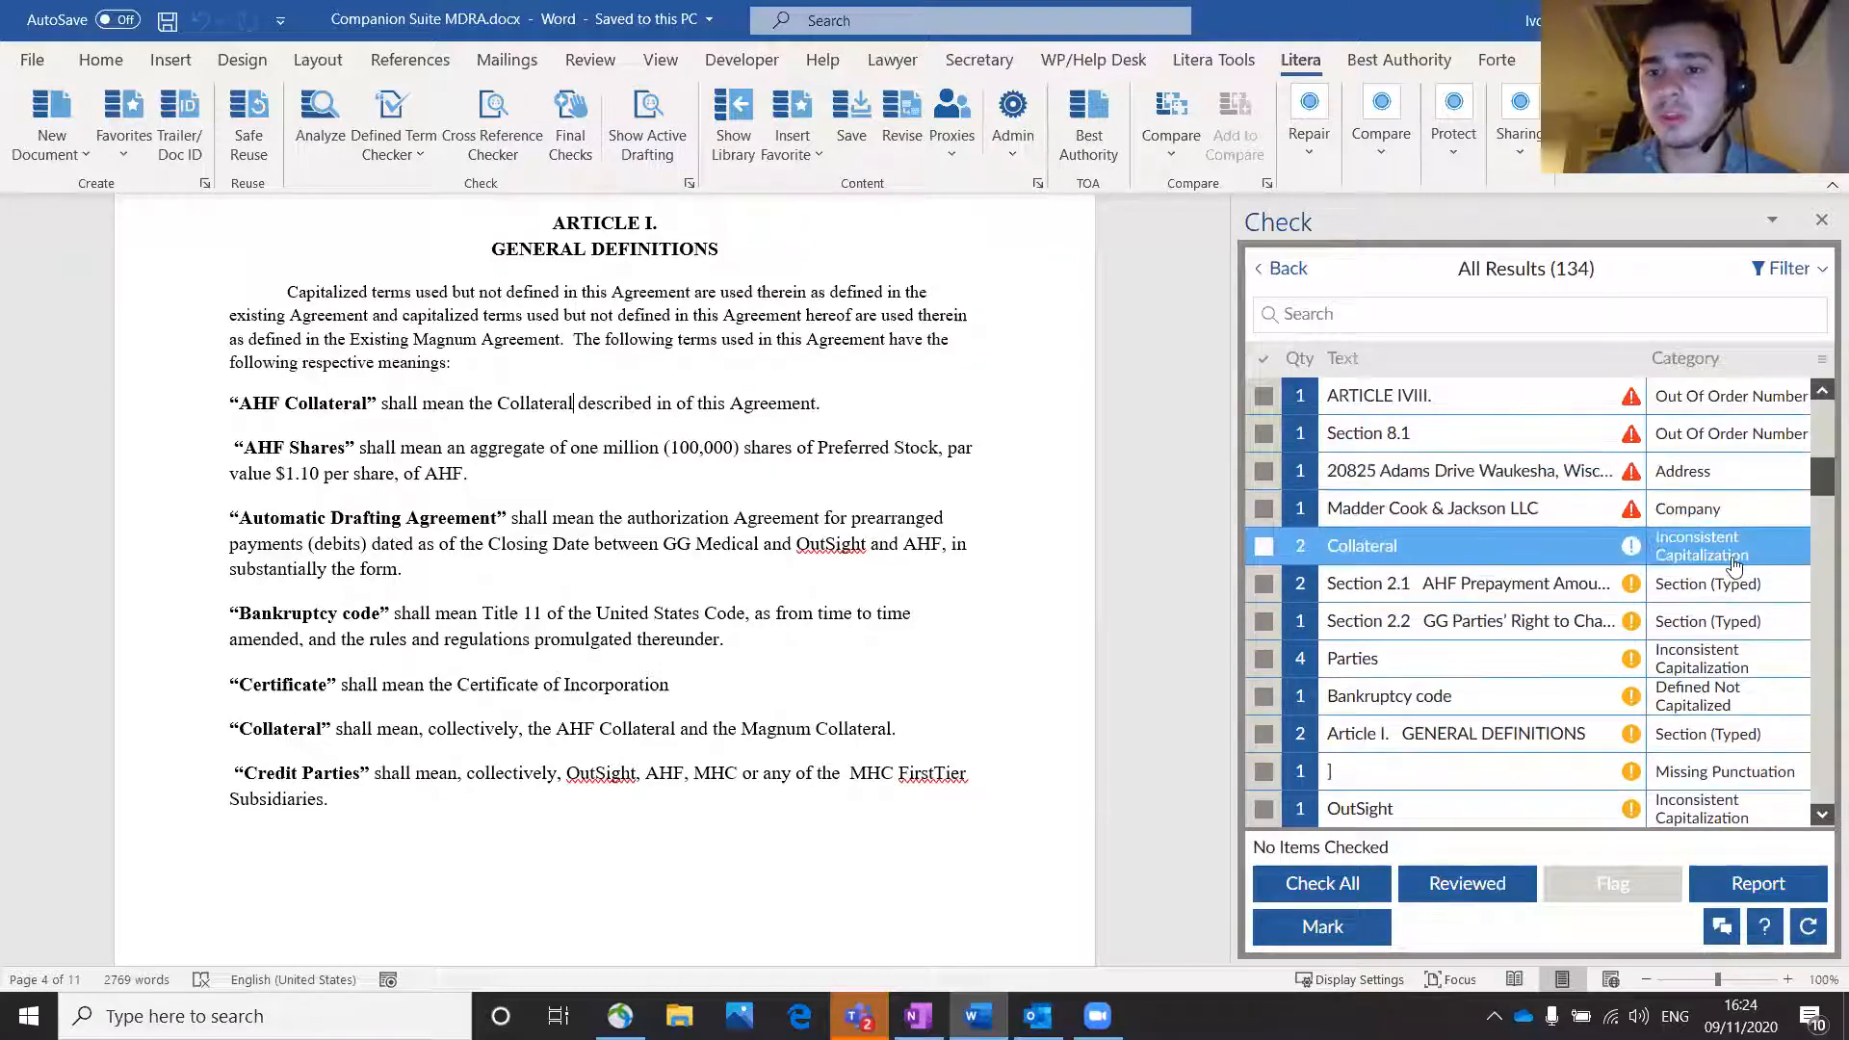
pyautogui.scroll(-5, 1731, 578)
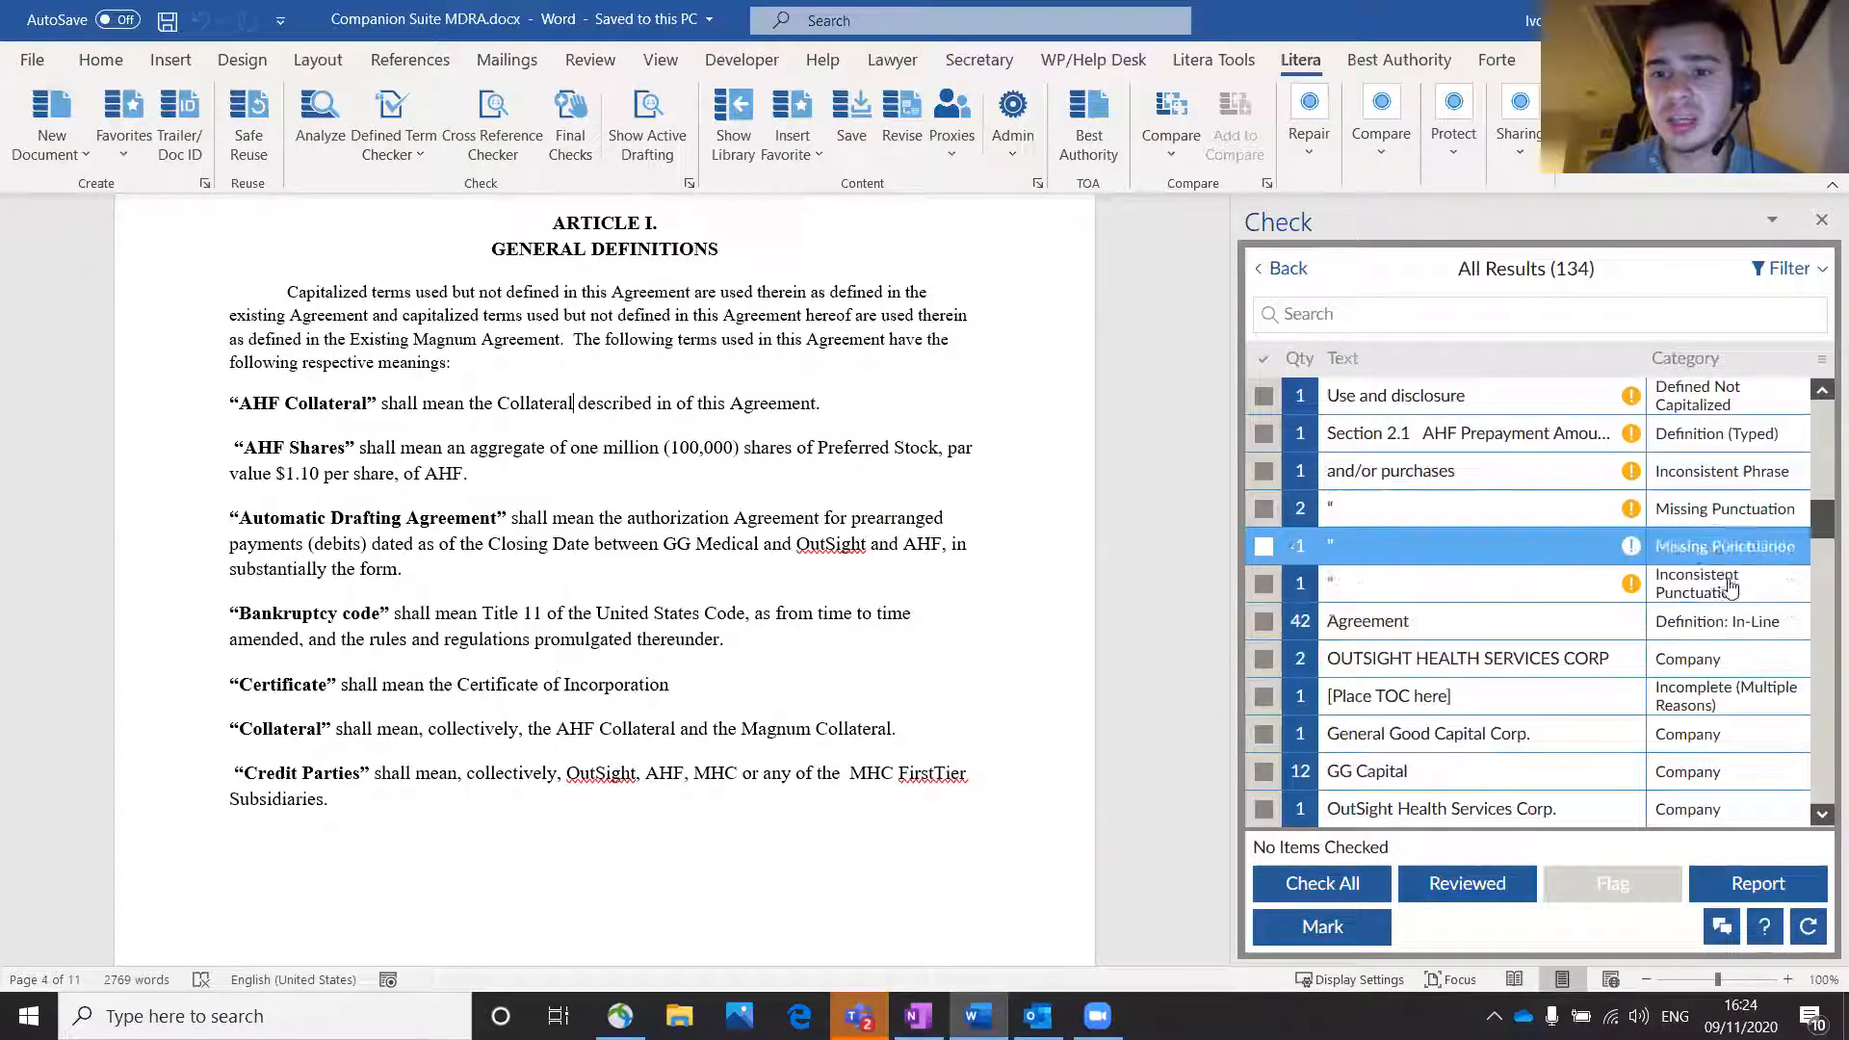
pyautogui.click(1469, 568)
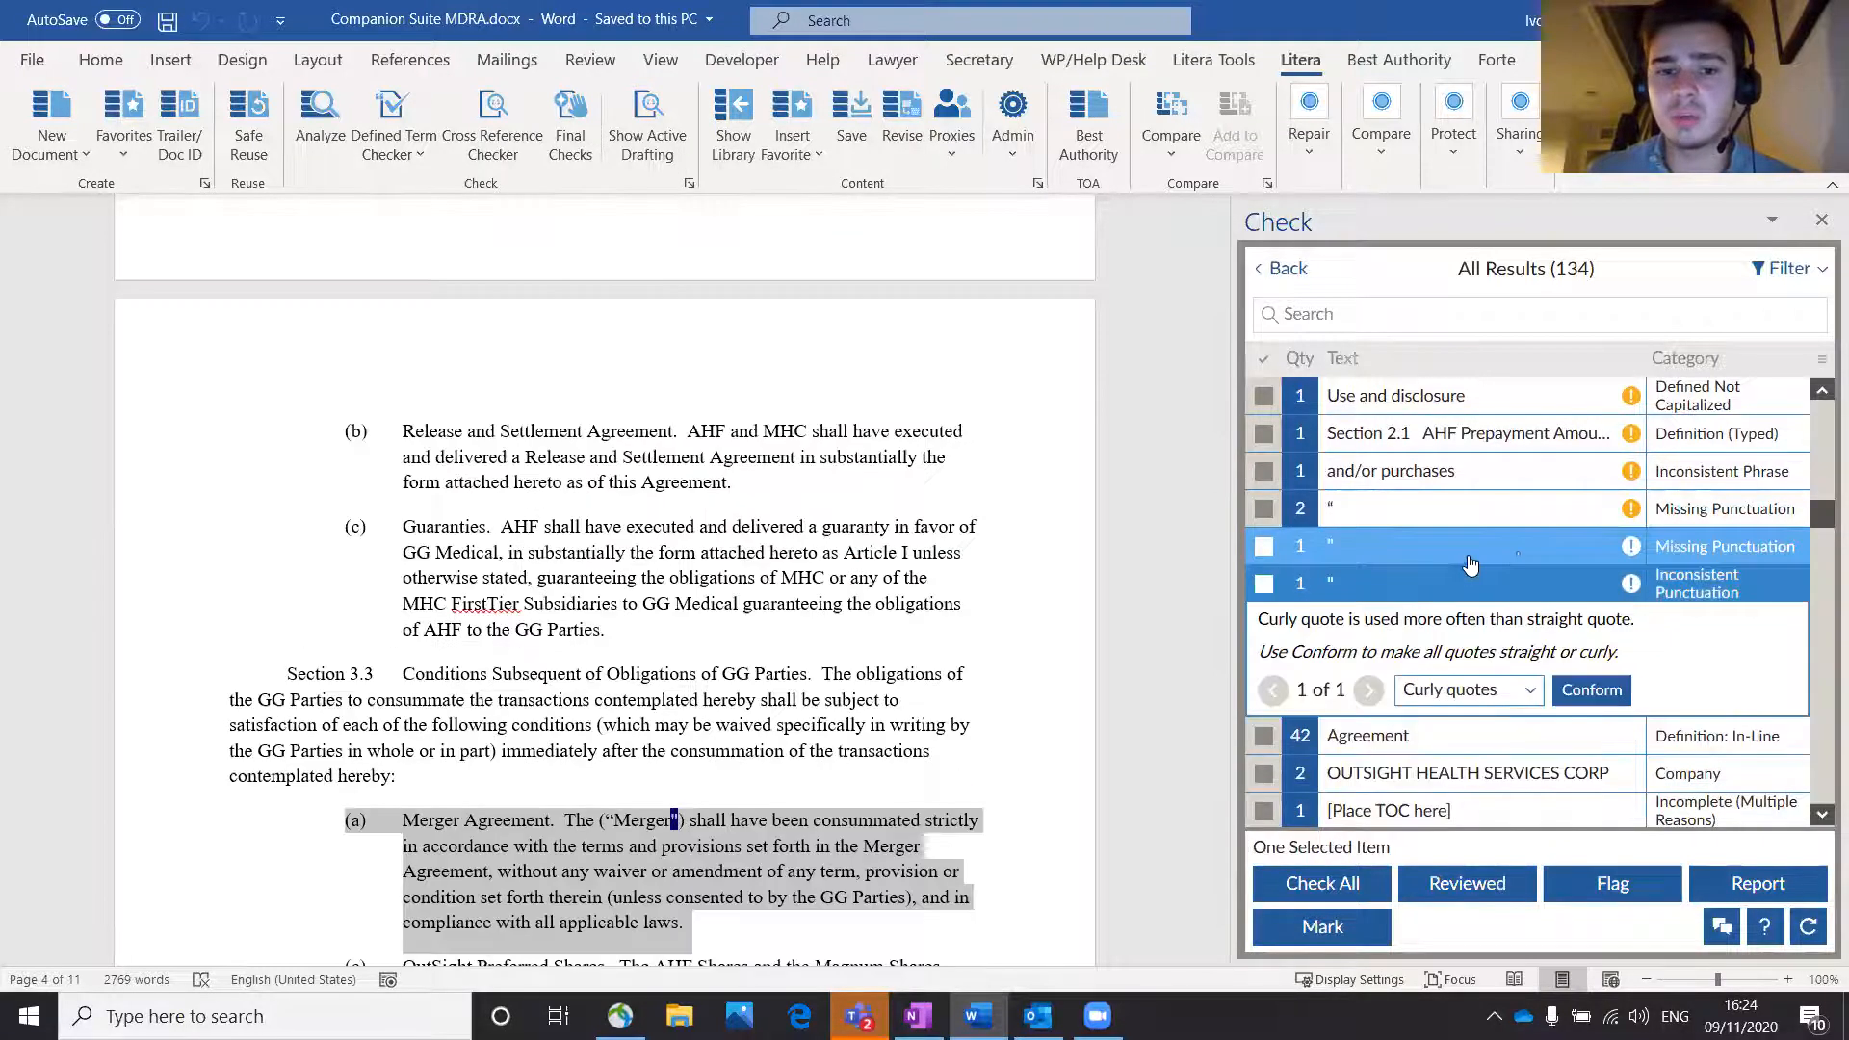
pyautogui.scroll(-5, 1474, 573)
# Step: Locate the AHF and GG Medical entries in the document, look through the remaining All Results entries, and return to the overview
pyautogui.click(1506, 587)
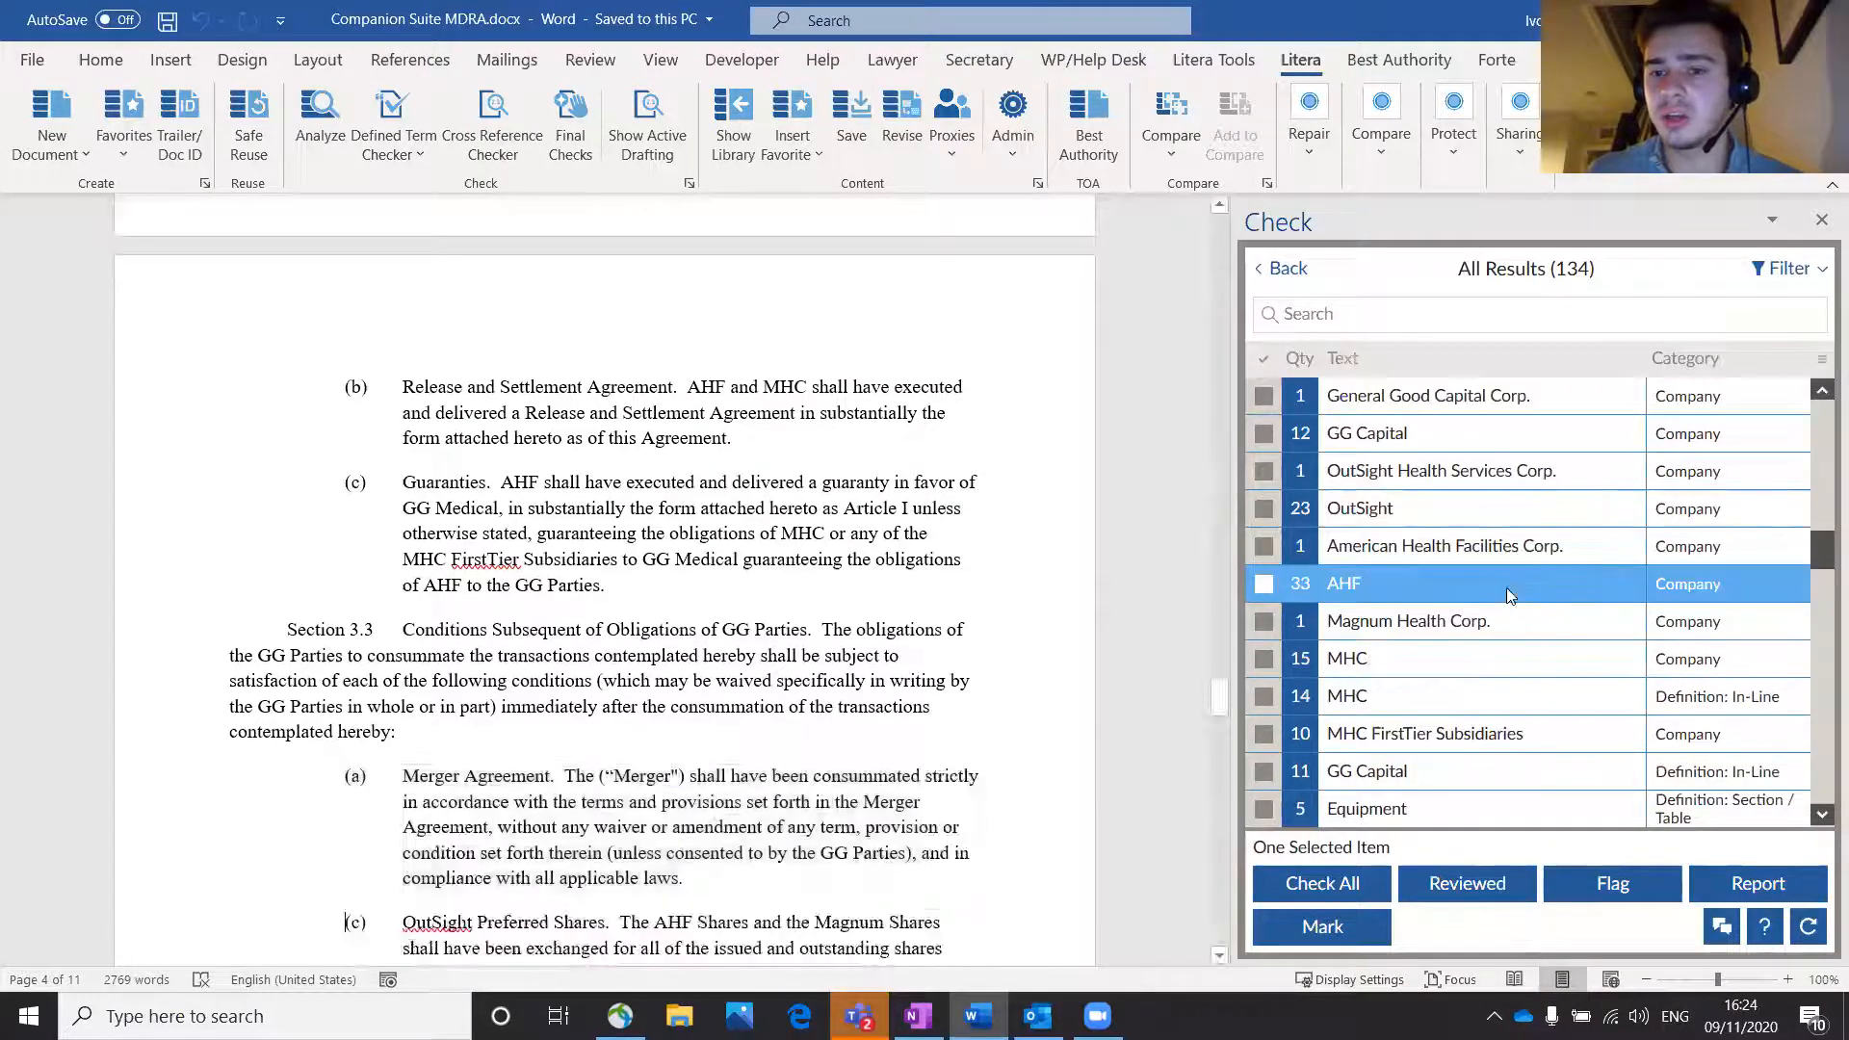
pyautogui.scroll(-3, 1507, 587)
pyautogui.click(1435, 550)
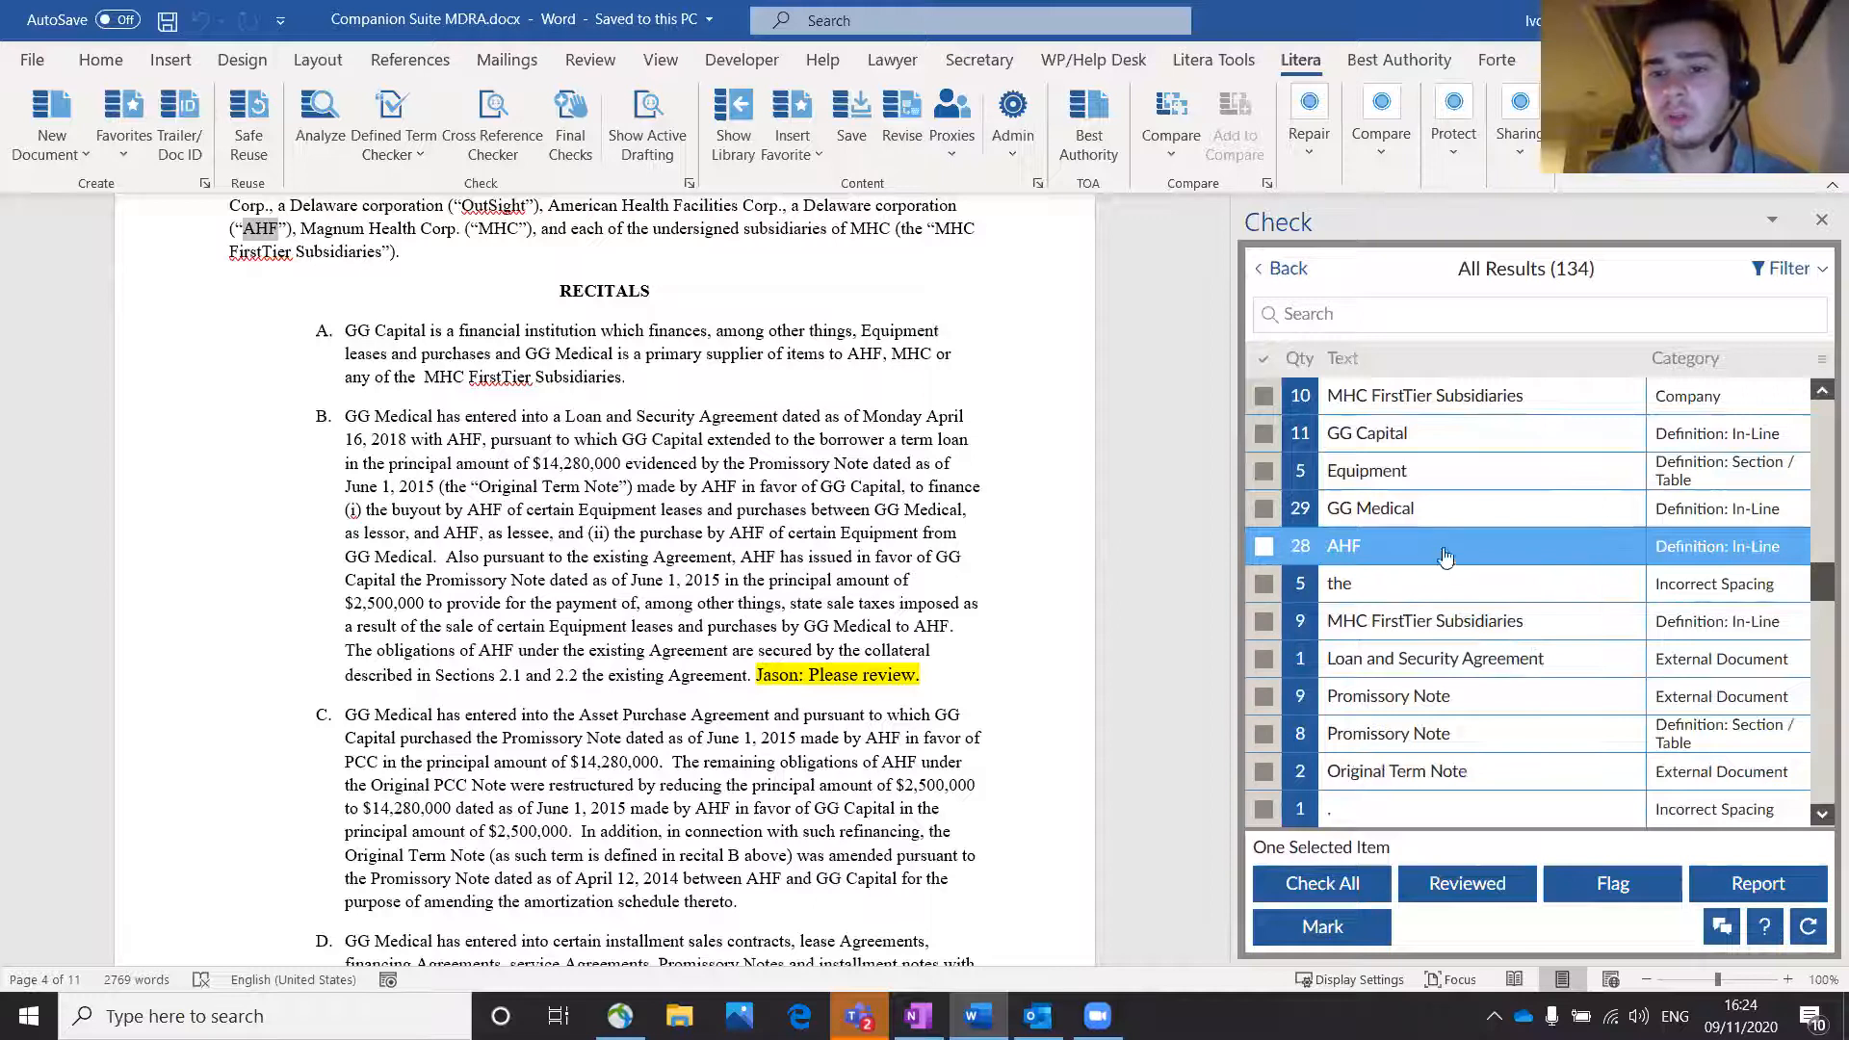
pyautogui.click(1450, 510)
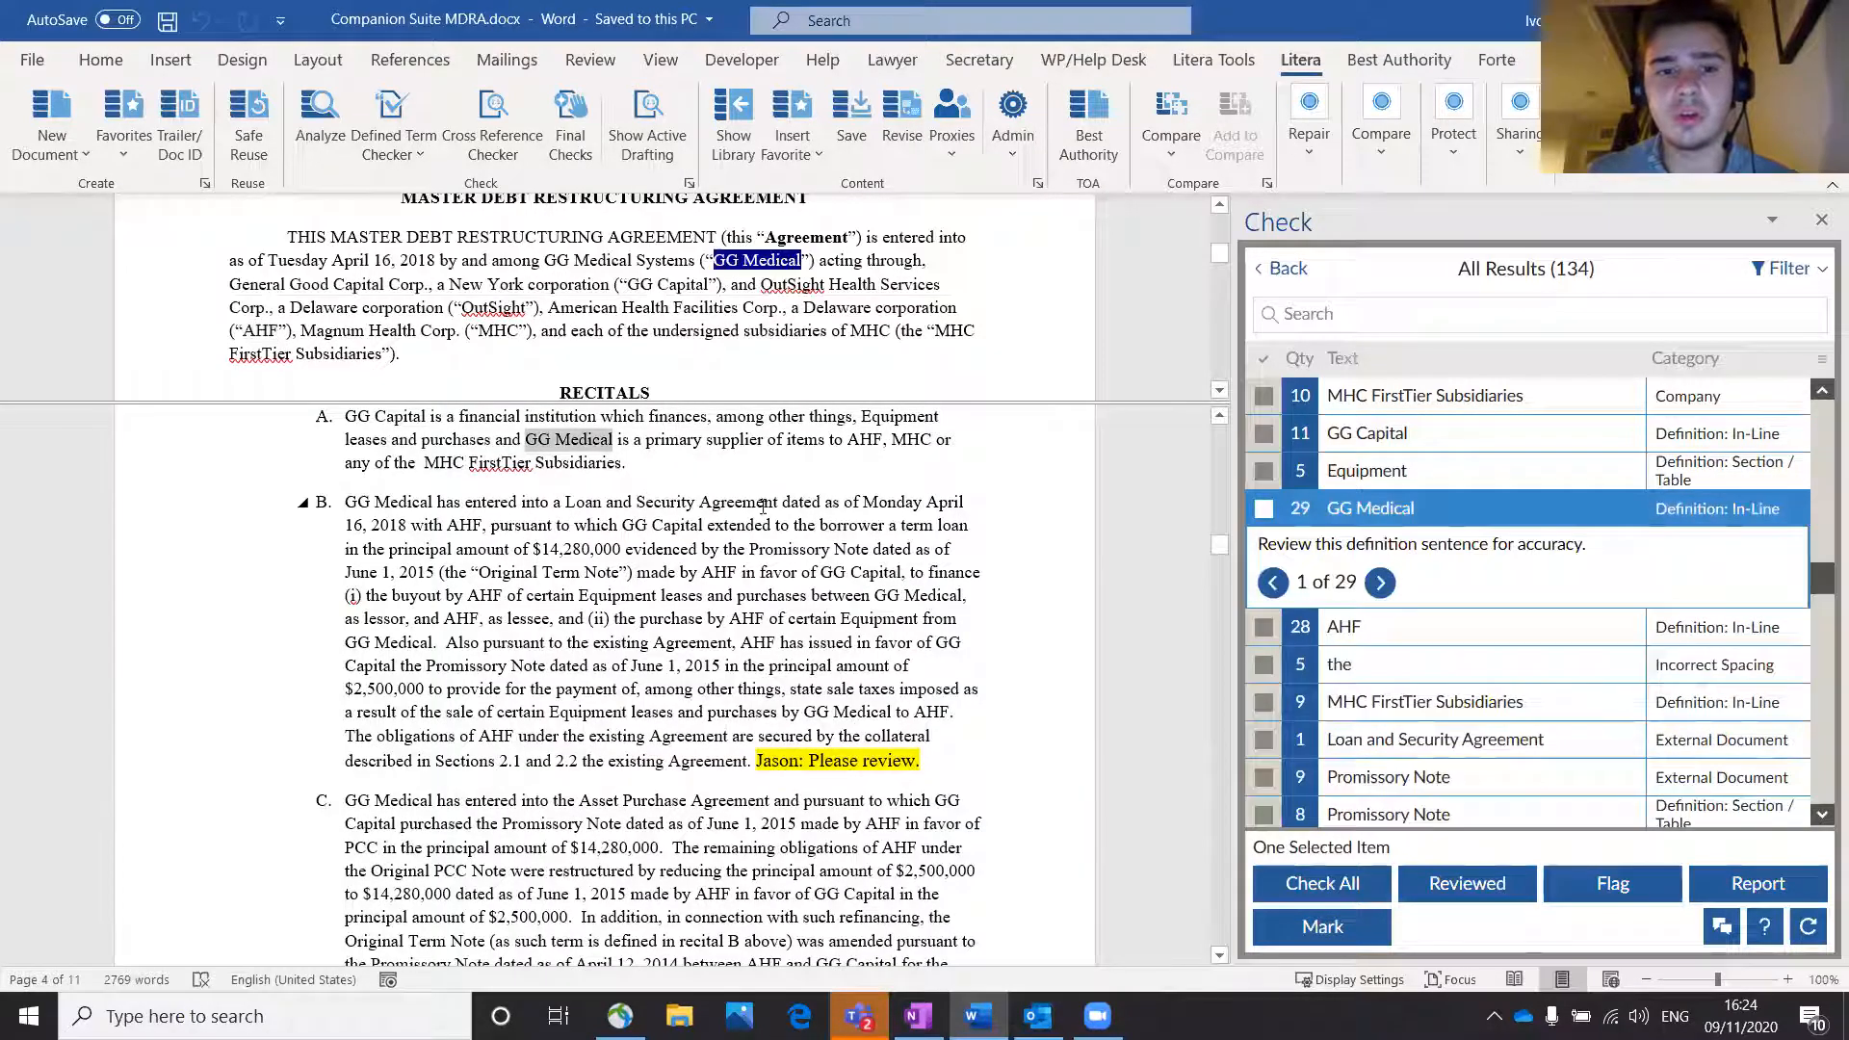
pyautogui.click(1504, 630)
pyautogui.scroll(-10, 1508, 676)
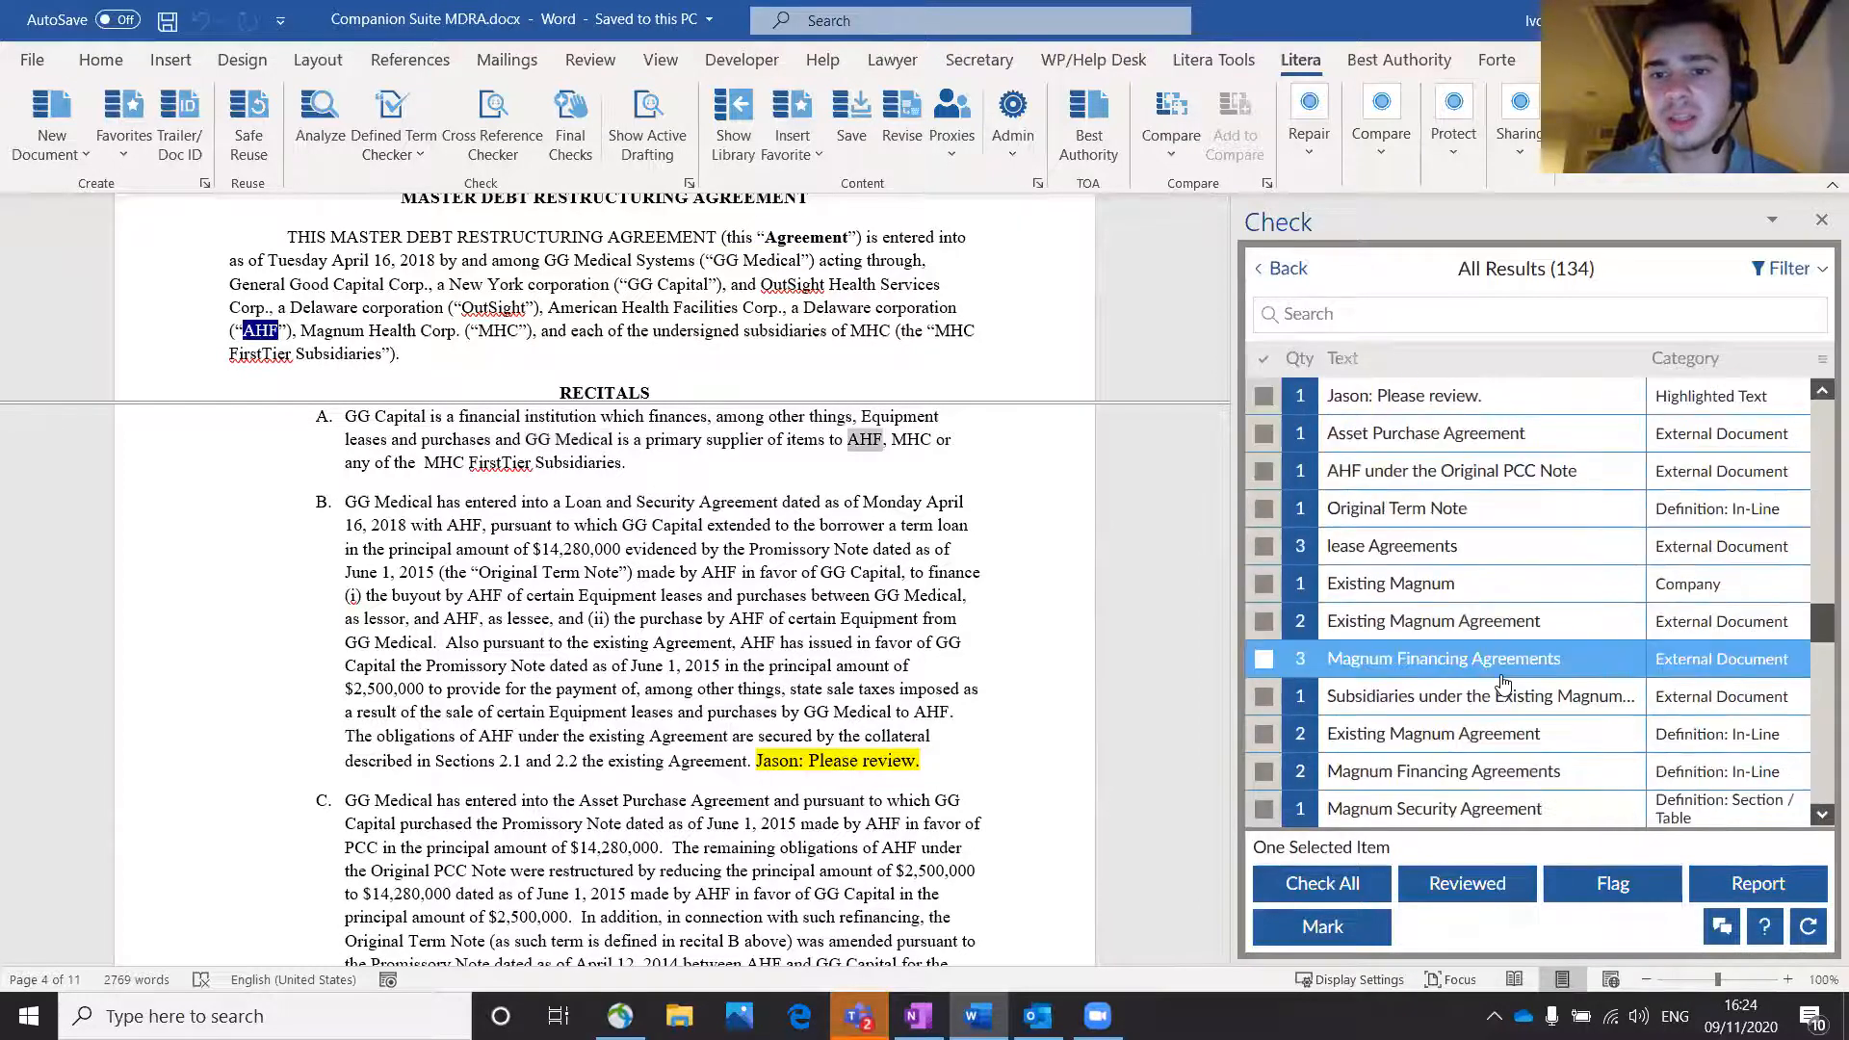
pyautogui.scroll(-10, 1502, 682)
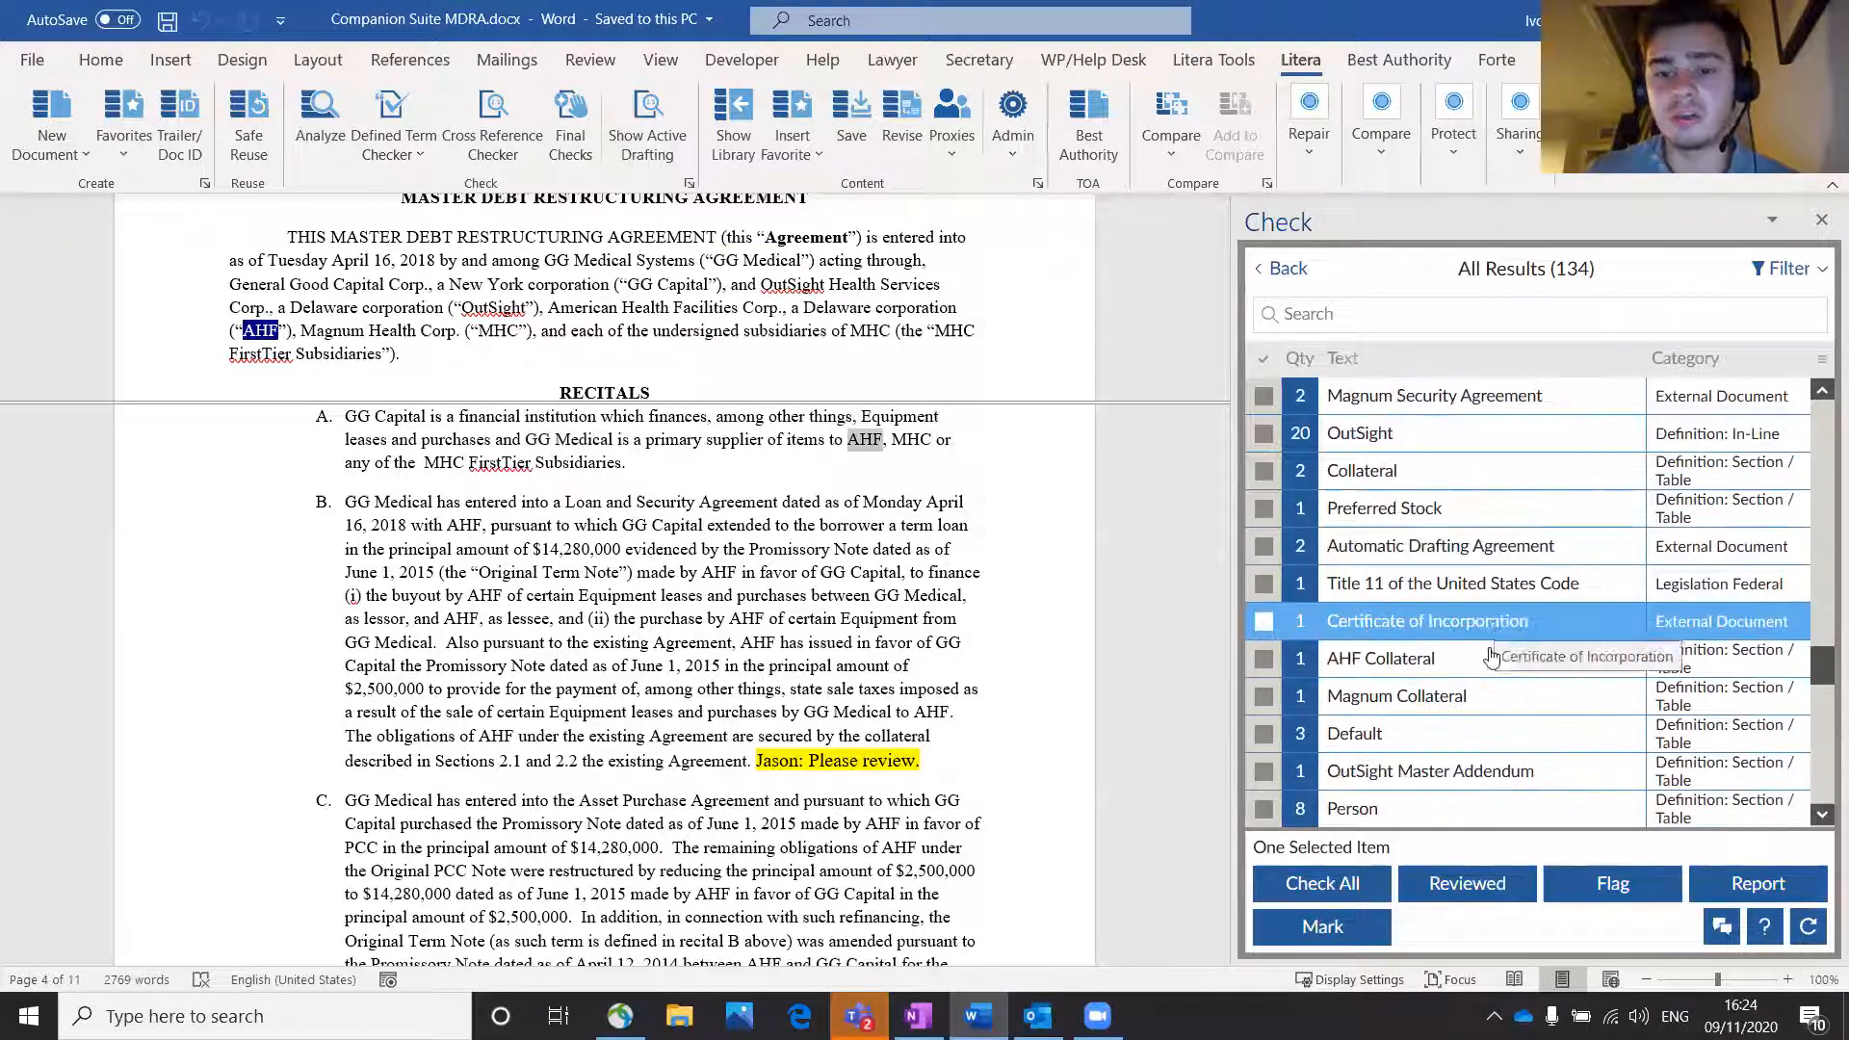
pyautogui.moveTo(1823, 758); pyautogui.dragTo(1816, 404)
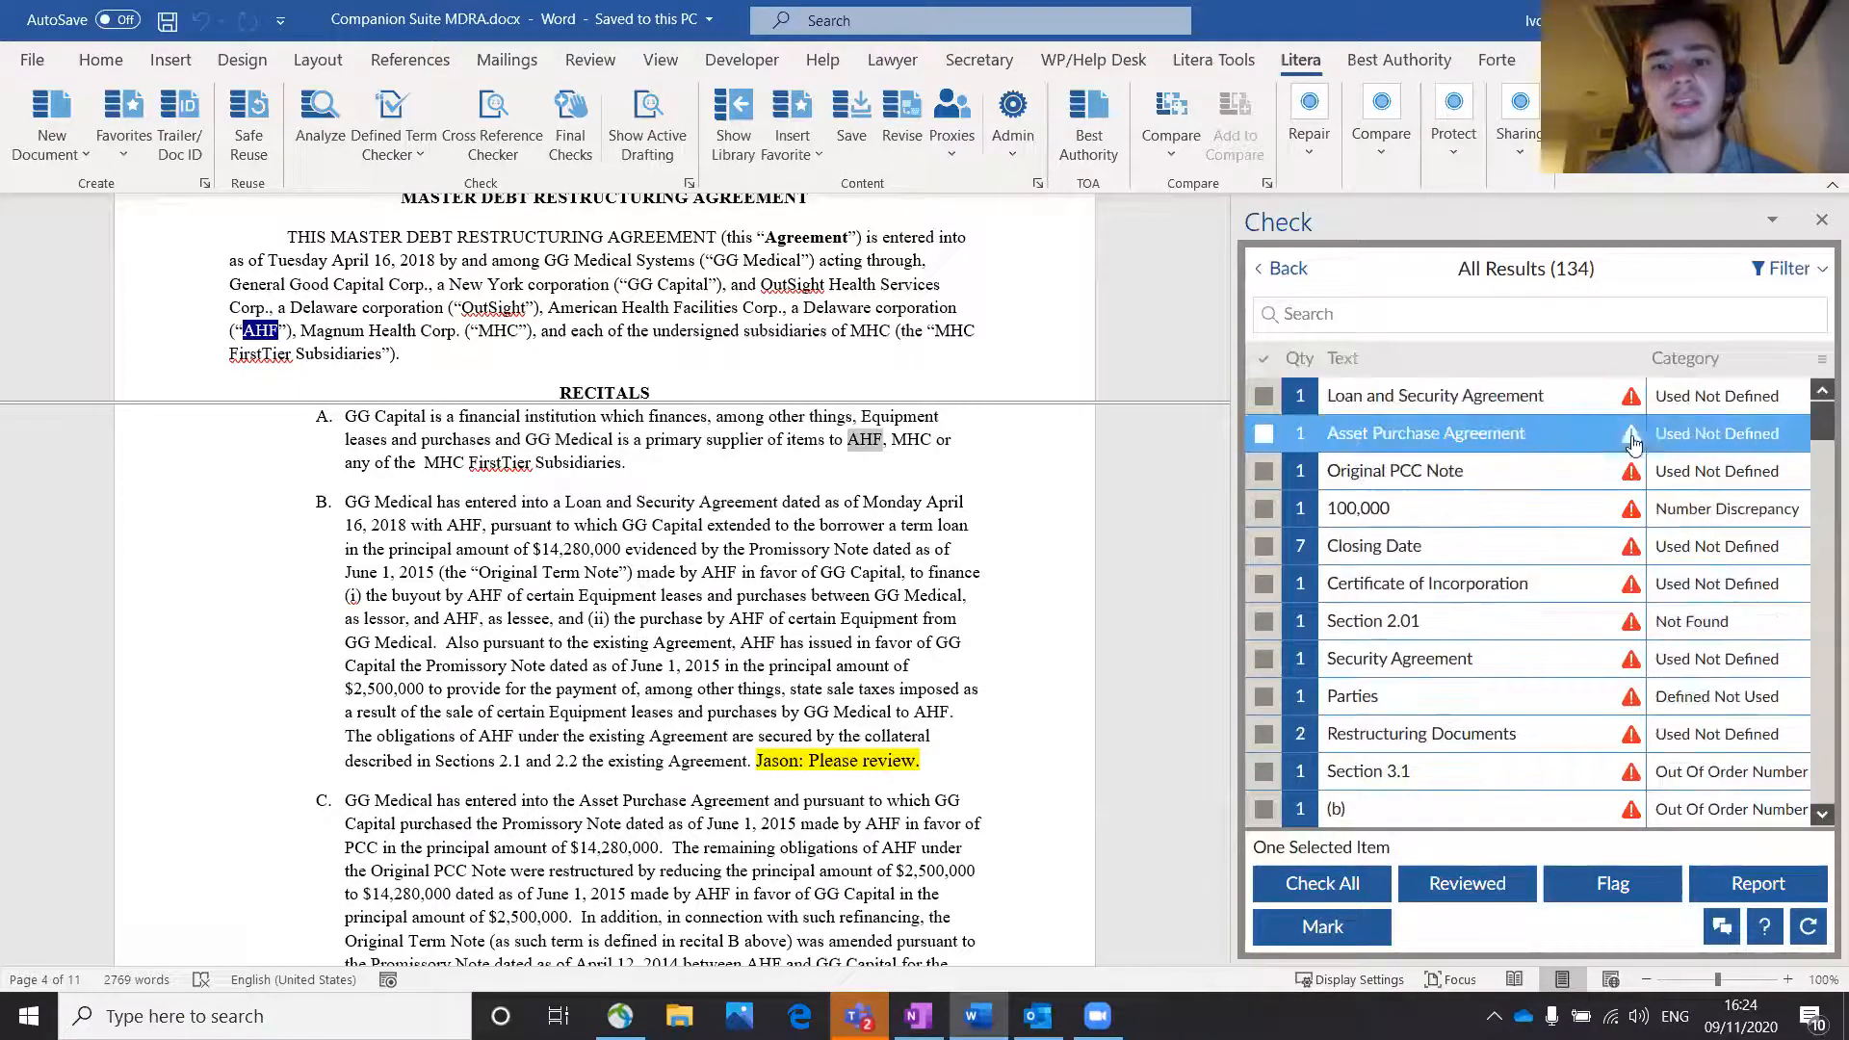
pyautogui.click(1281, 268)
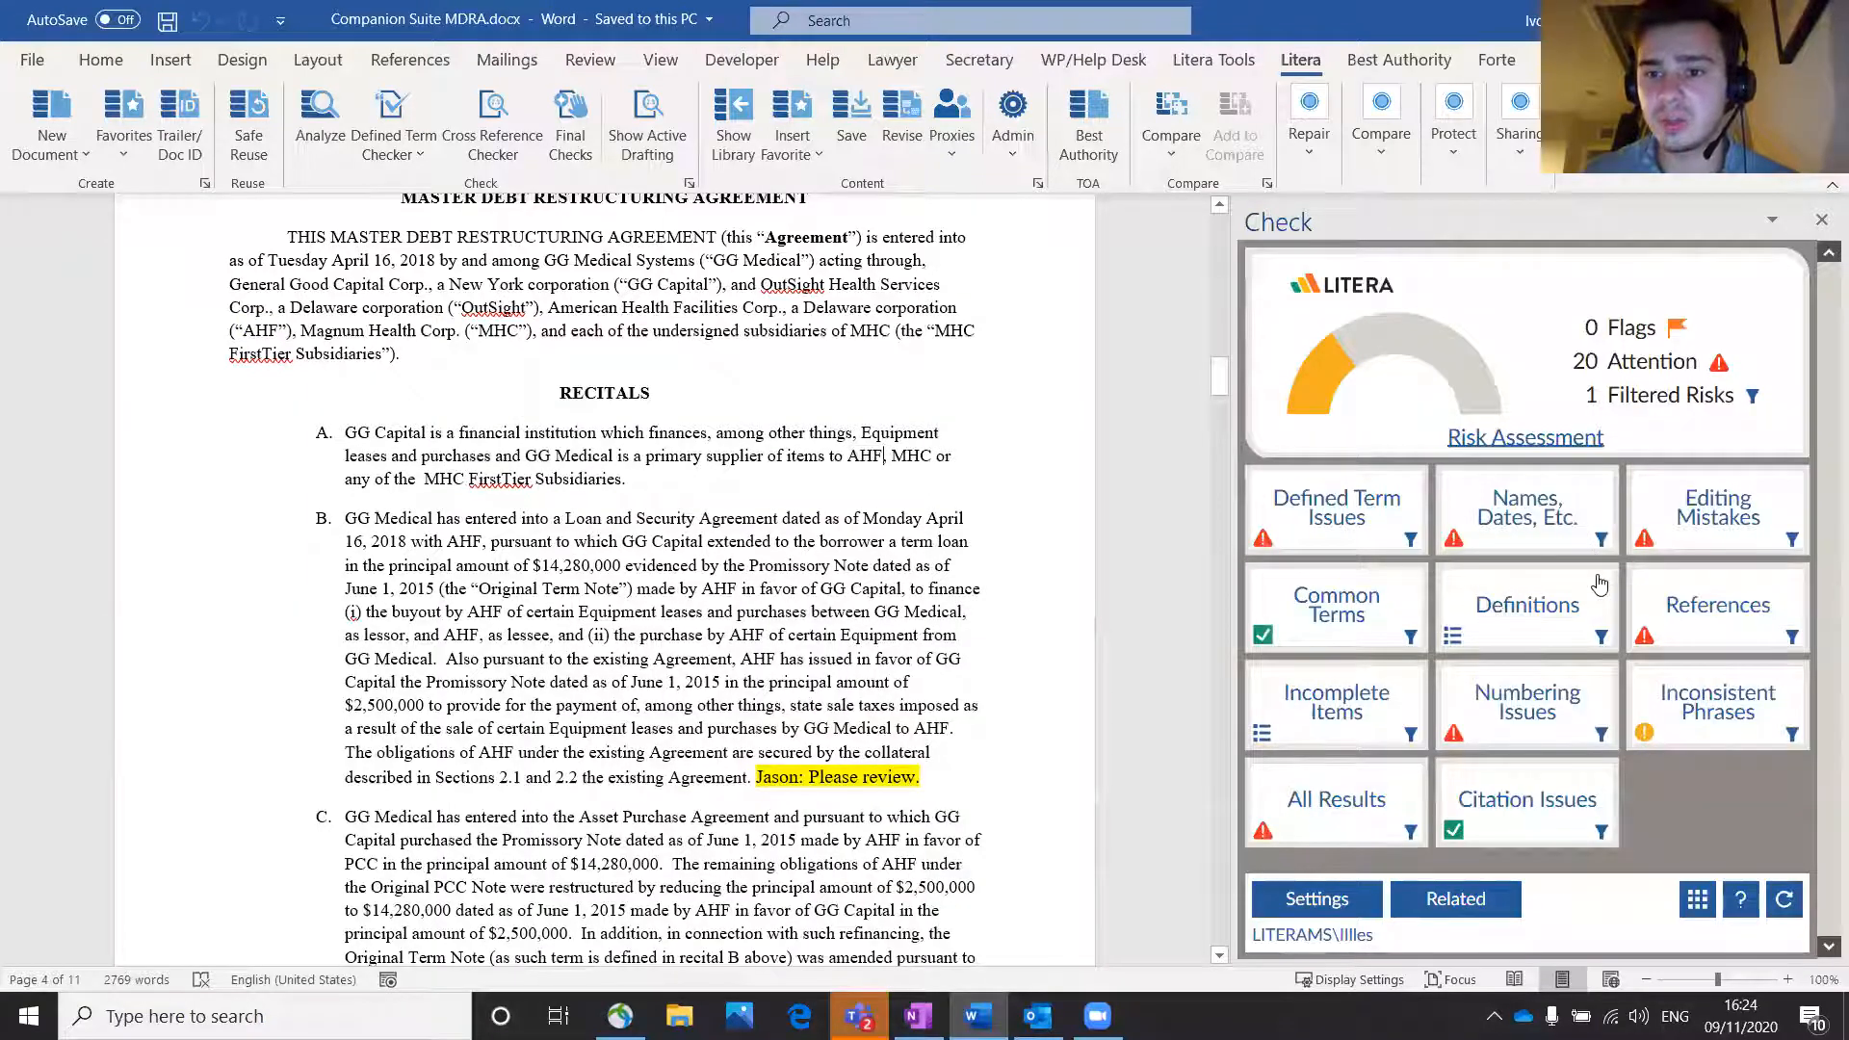
# Step: Assign the typed Section 2.2 reference in recital B to the target Article I. GENERAL DEFINITIONS as an automated cross reference
pyautogui.click(1705, 617)
pyautogui.click(1438, 481)
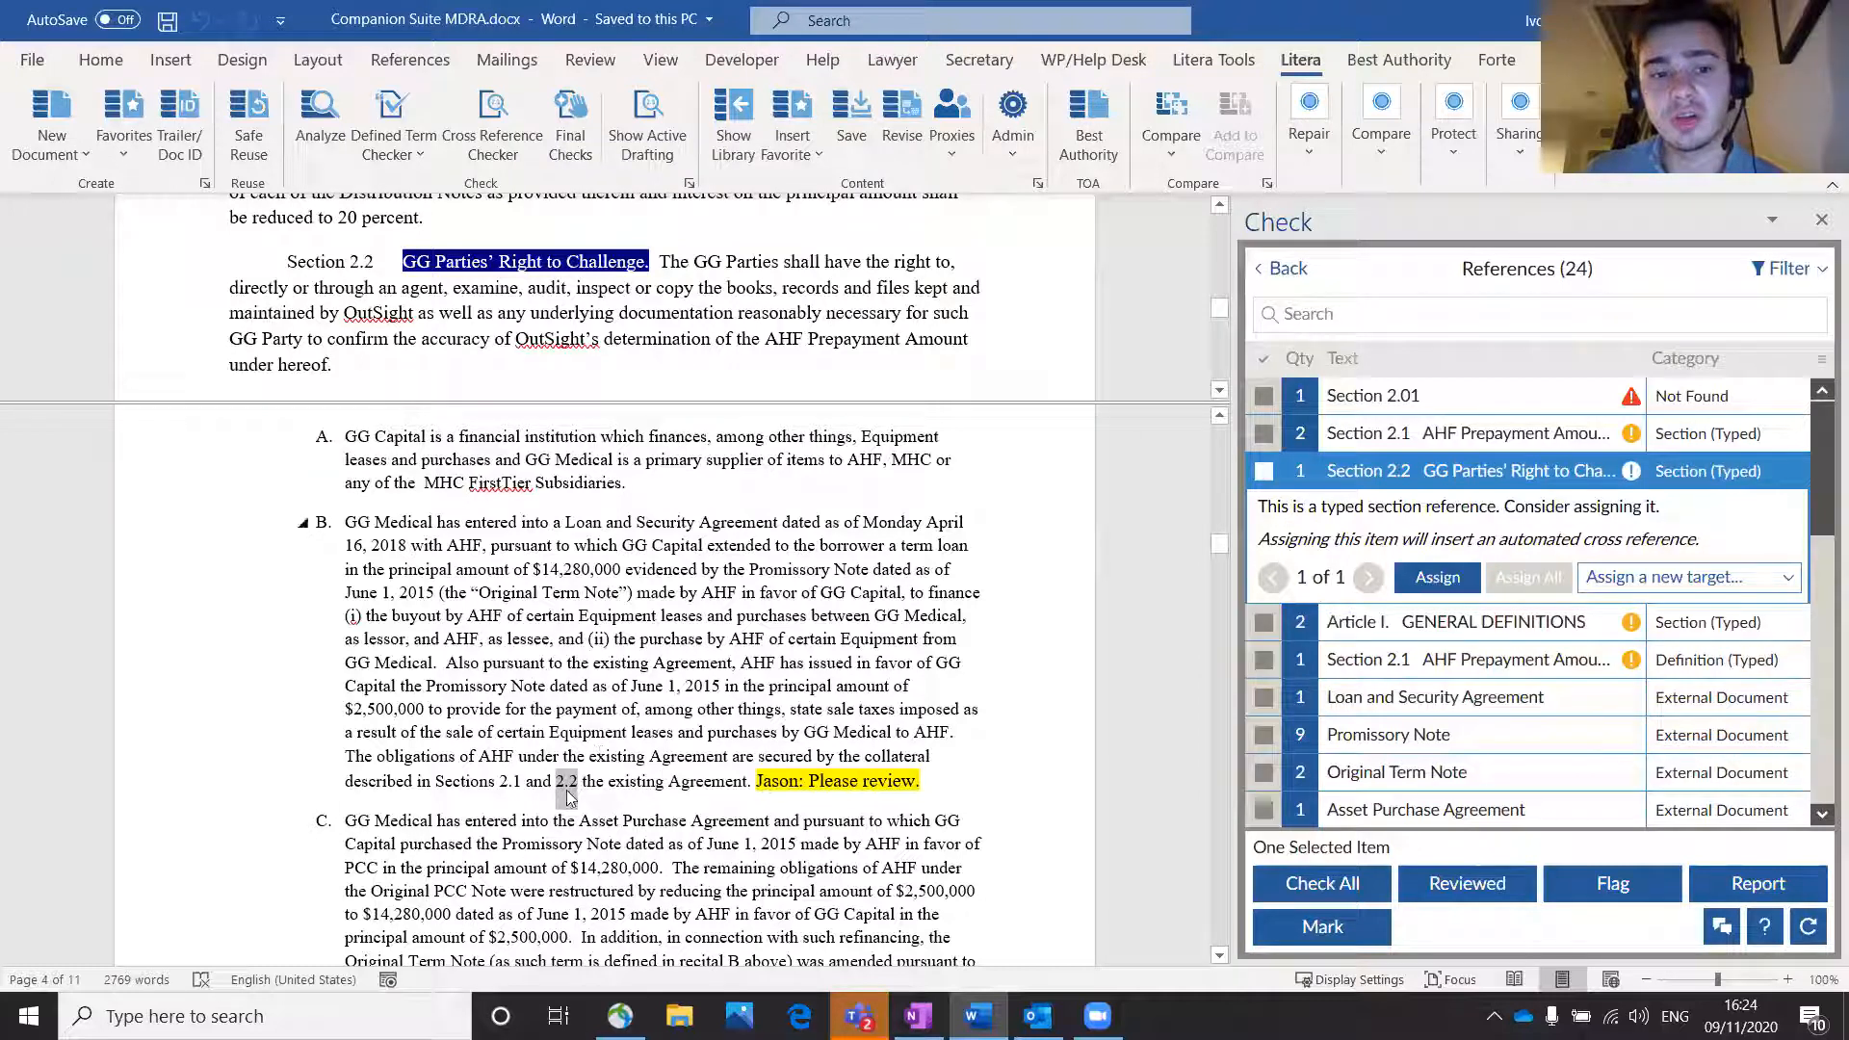
pyautogui.click(1737, 583)
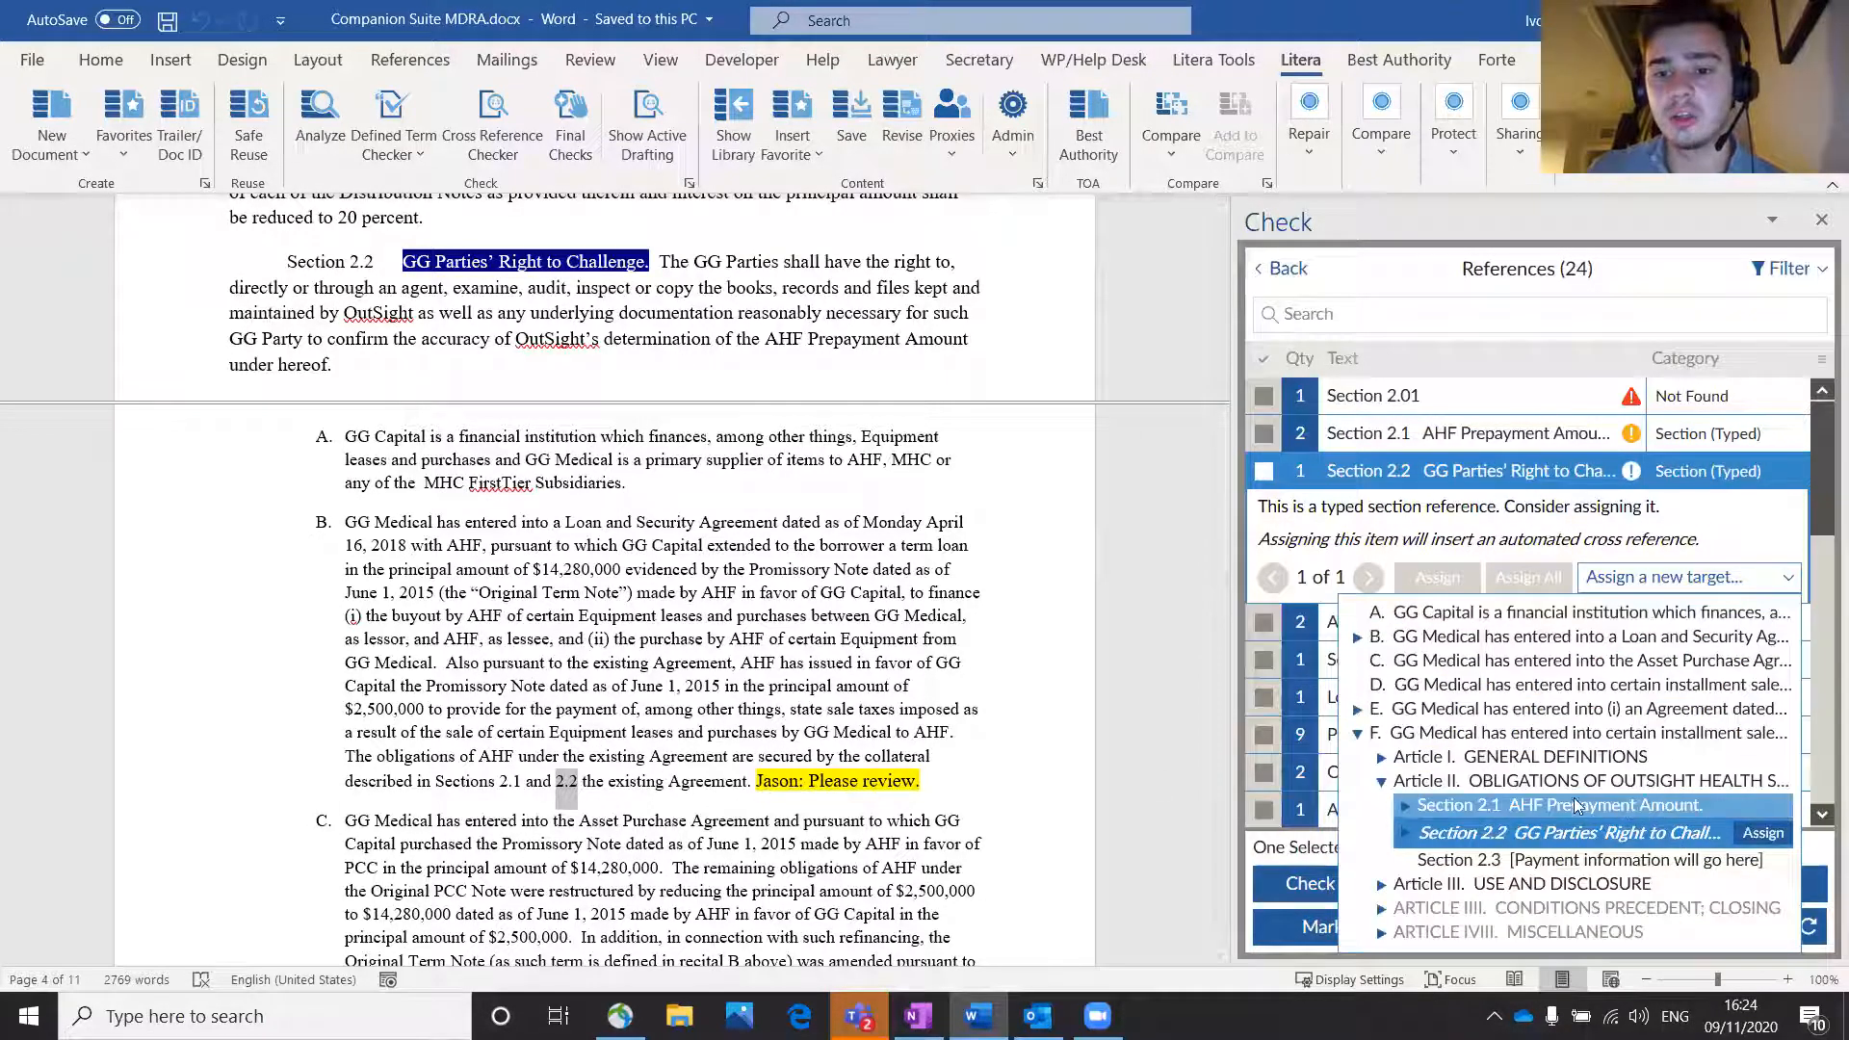
pyautogui.click(1454, 806)
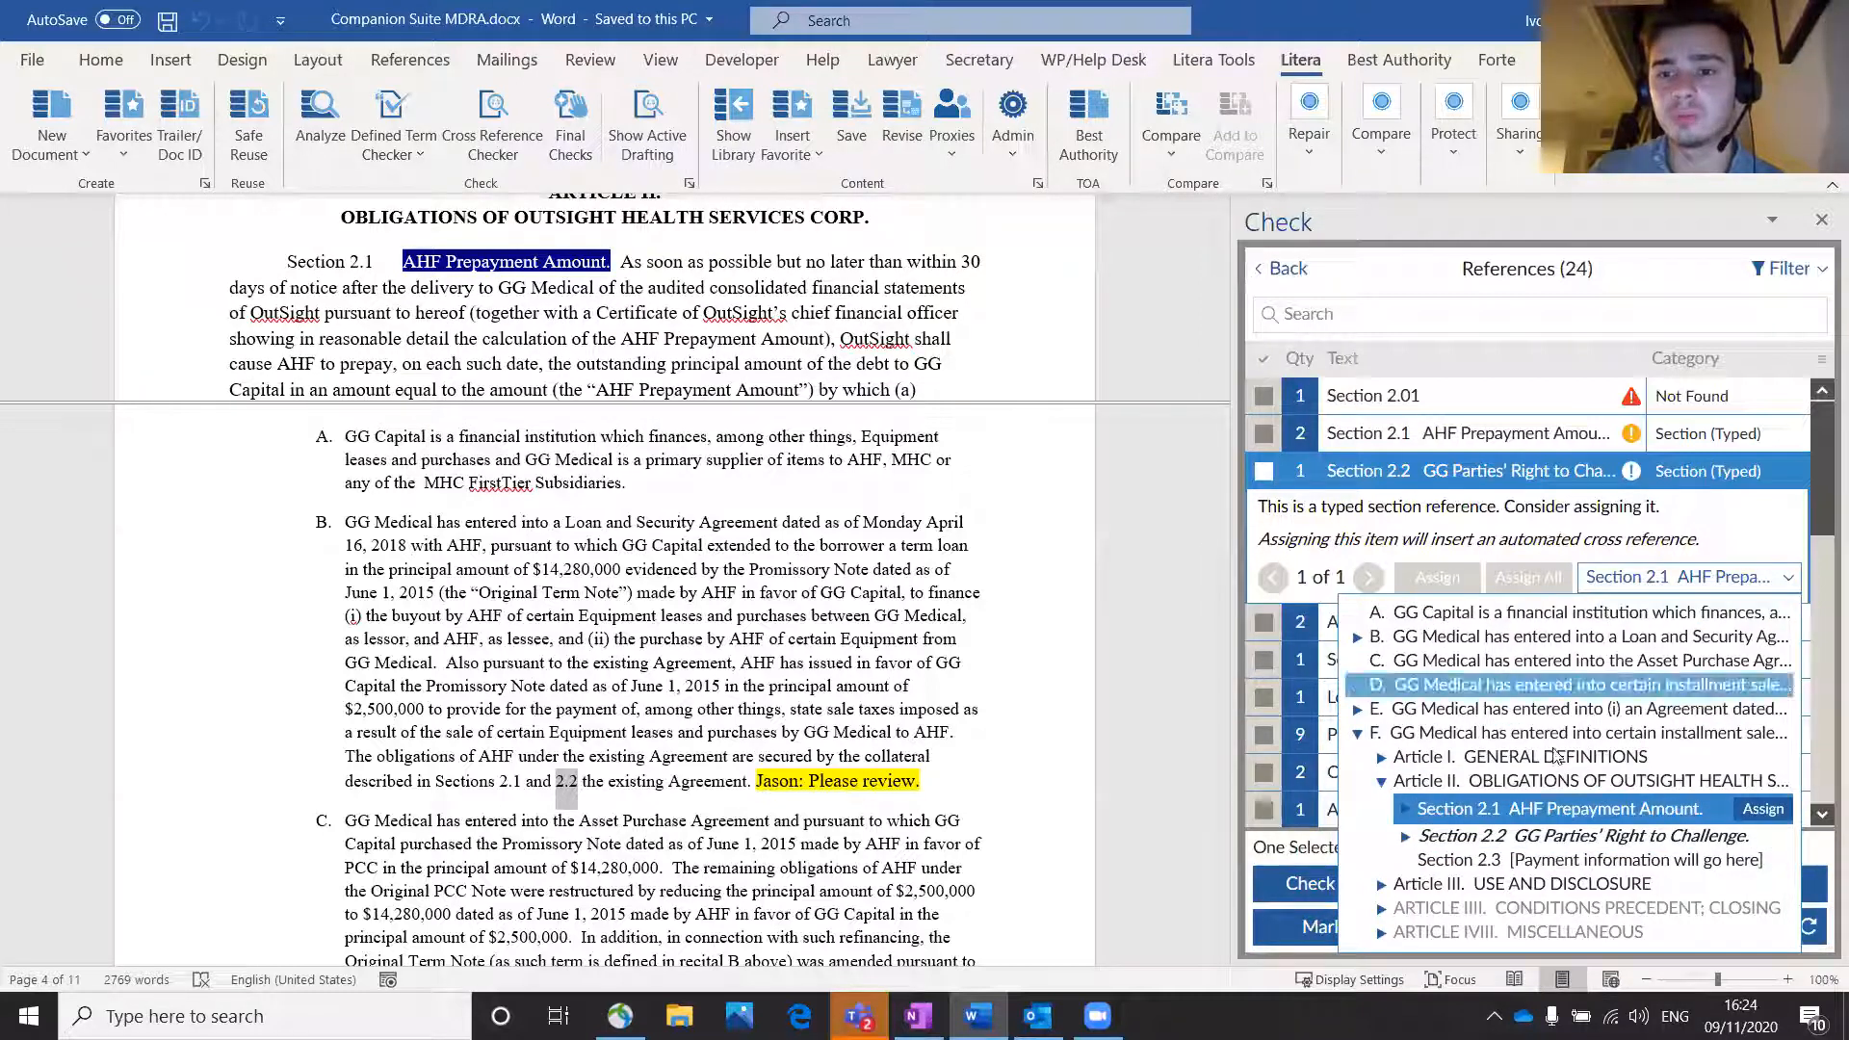
pyautogui.click(1498, 755)
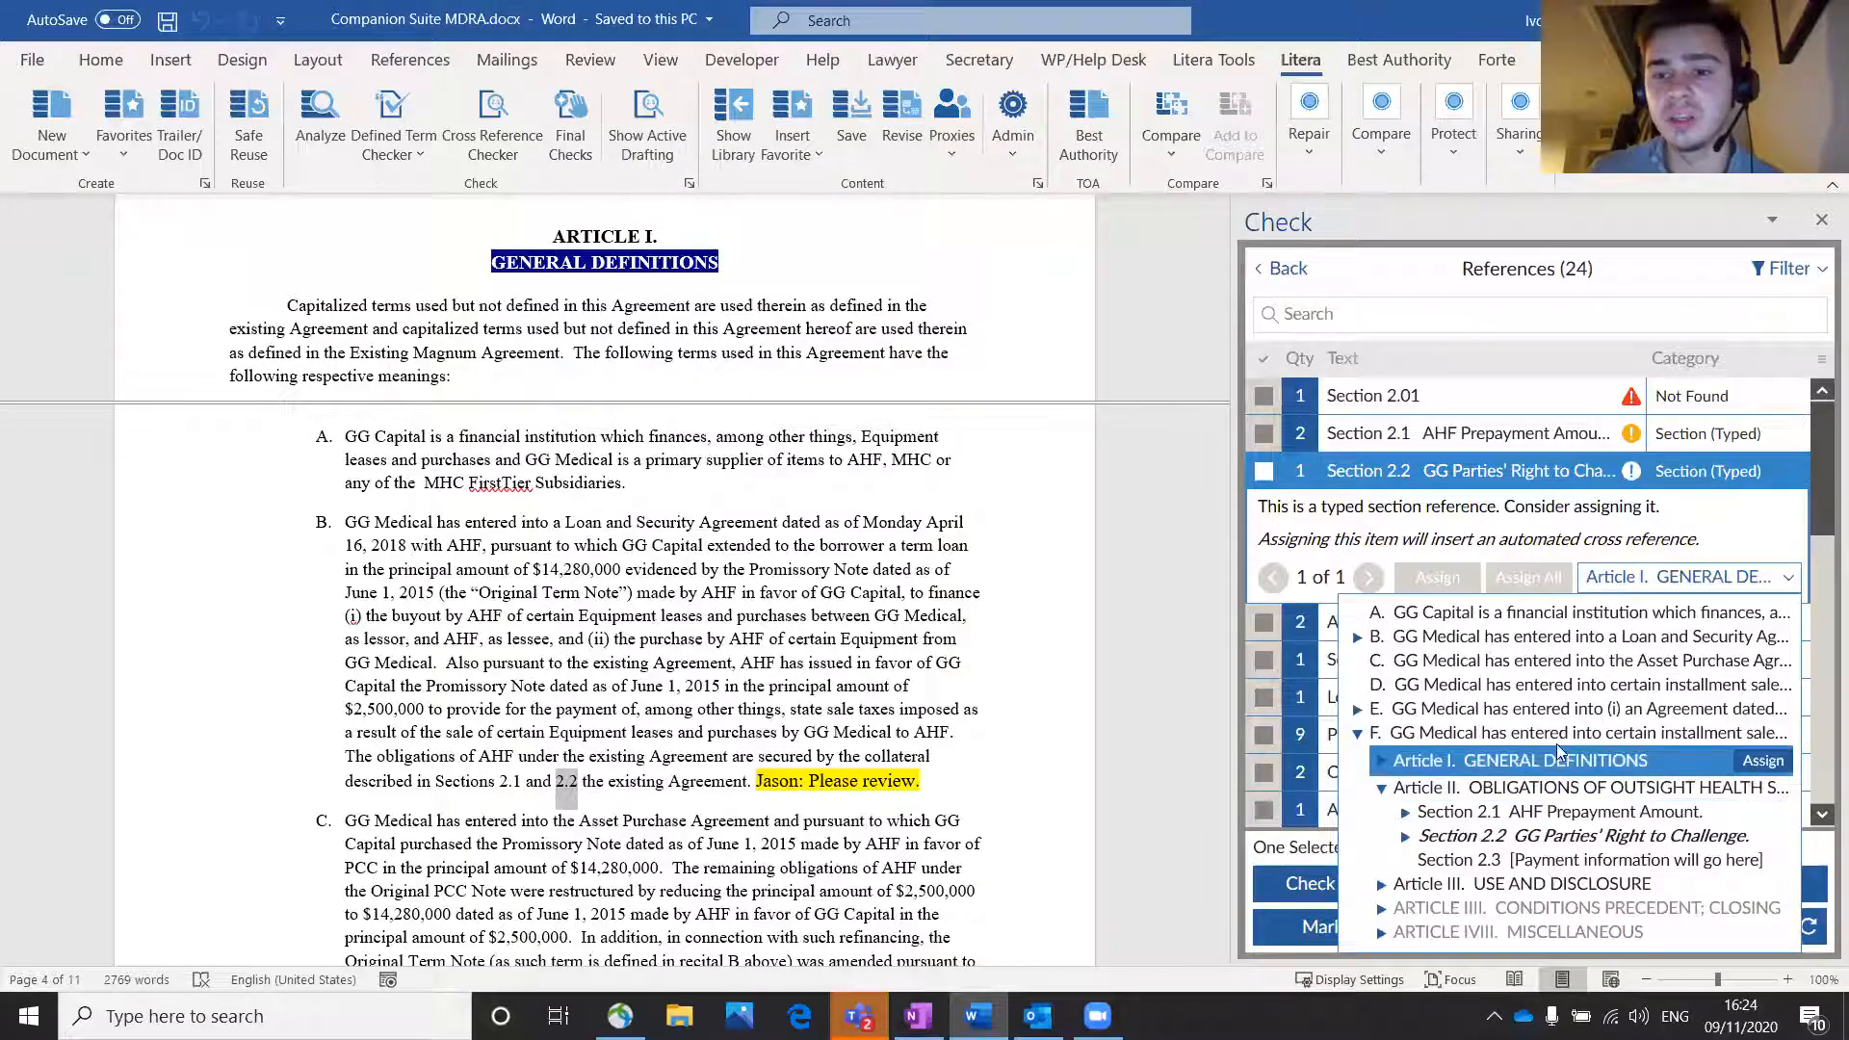
pyautogui.click(1751, 763)
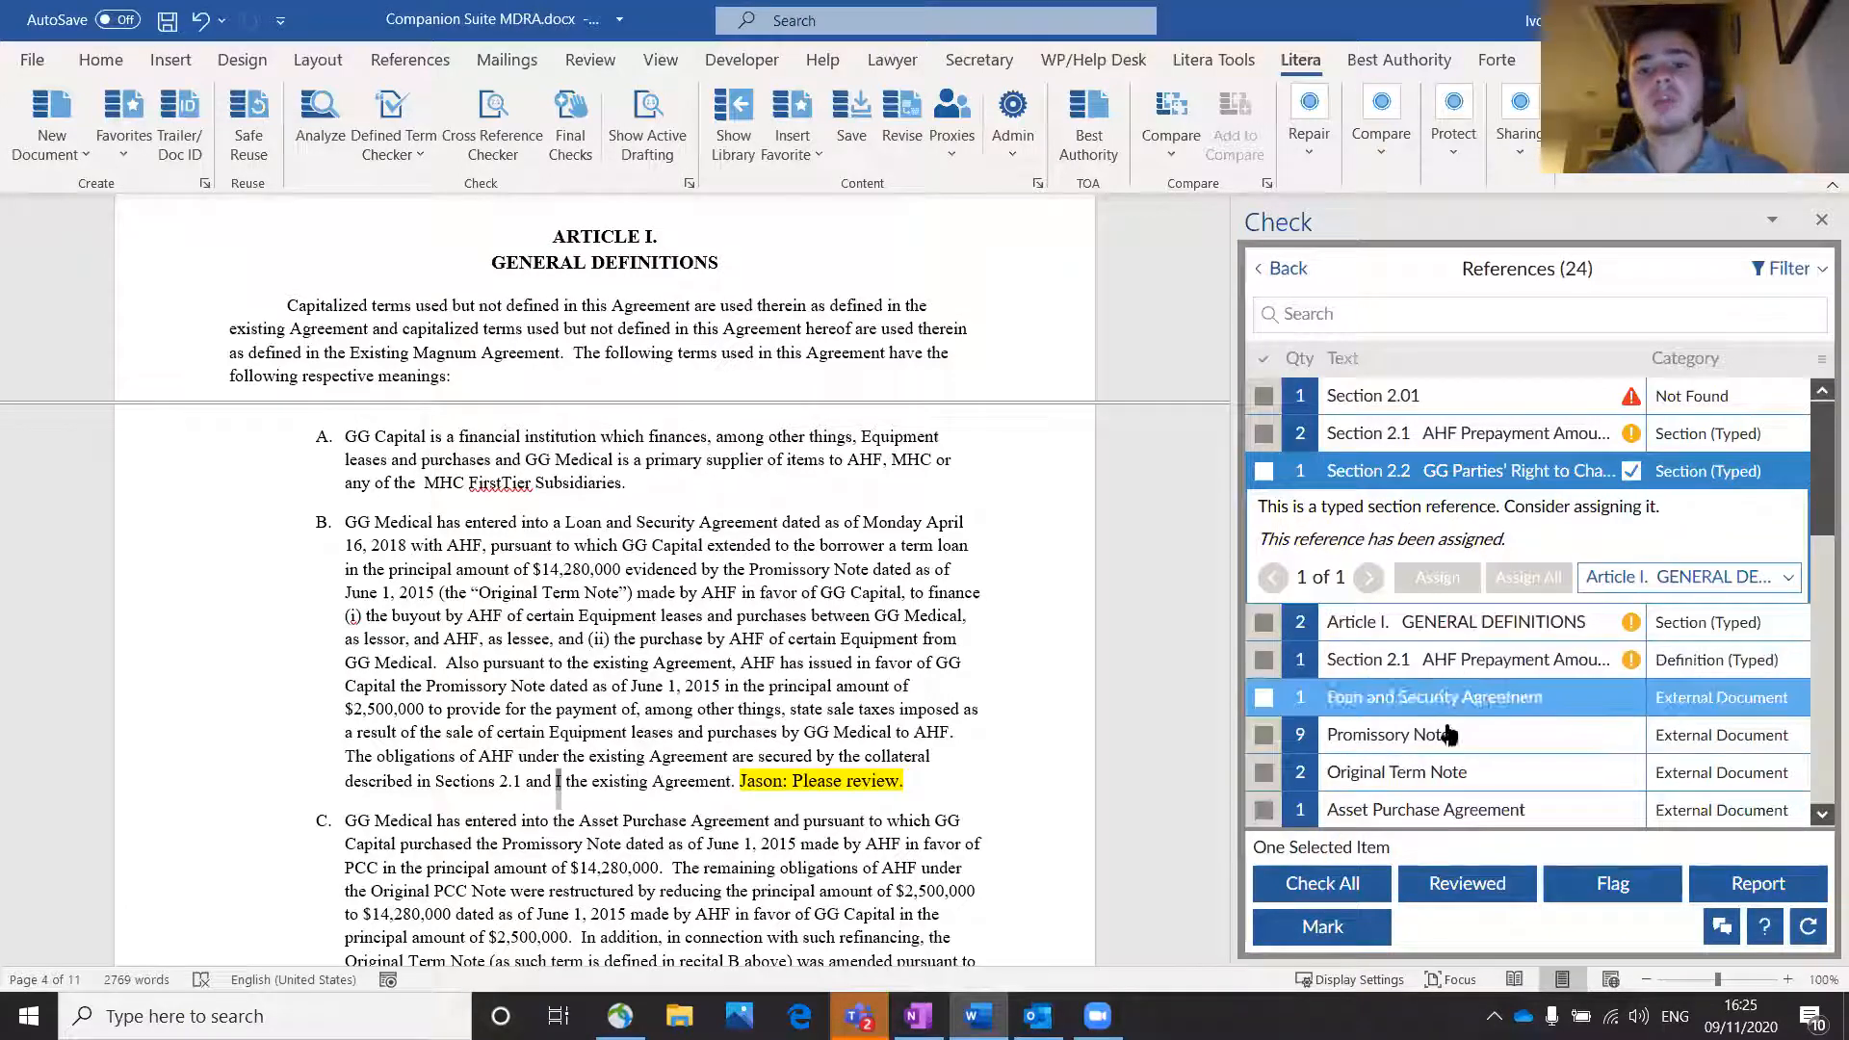
# Step: Locate the typed Section 2.1 AHF Prepayment Amount and Section 2.01 references in the document, and return to the overview
pyautogui.click(1429, 445)
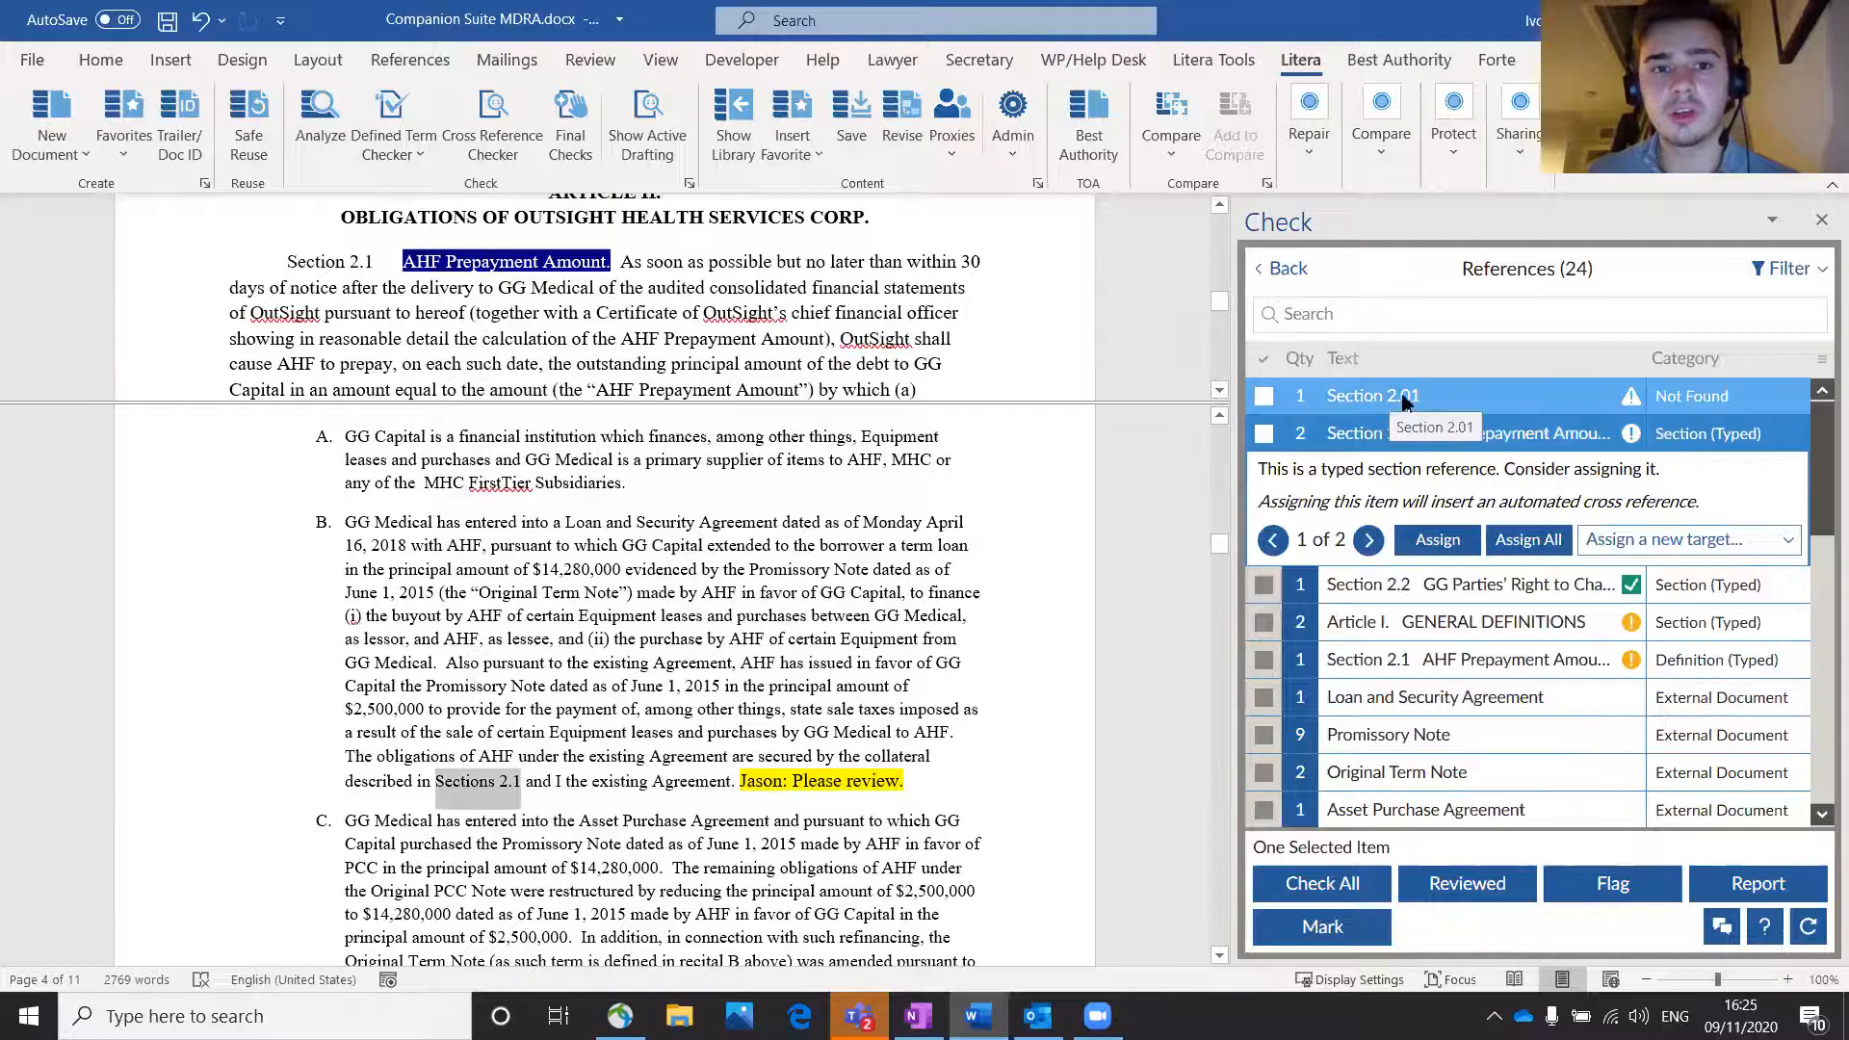
pyautogui.click(1399, 400)
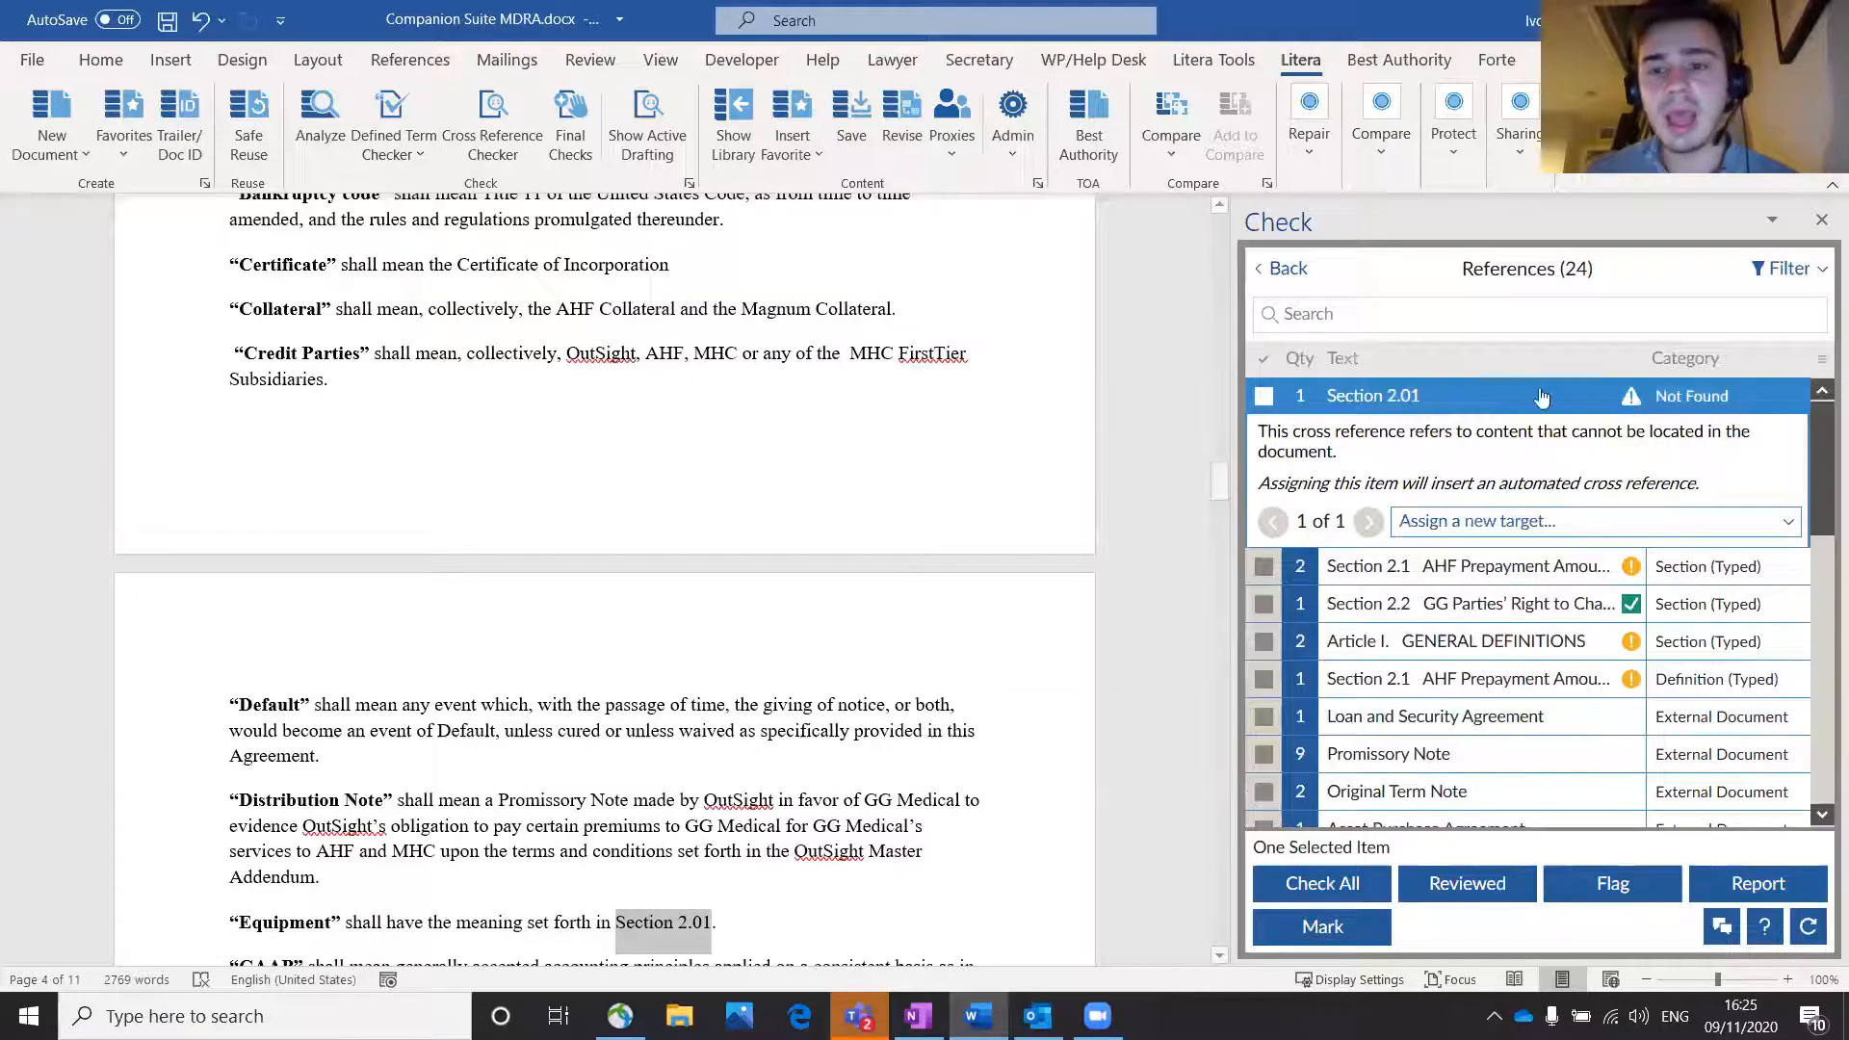
pyautogui.click(1281, 273)
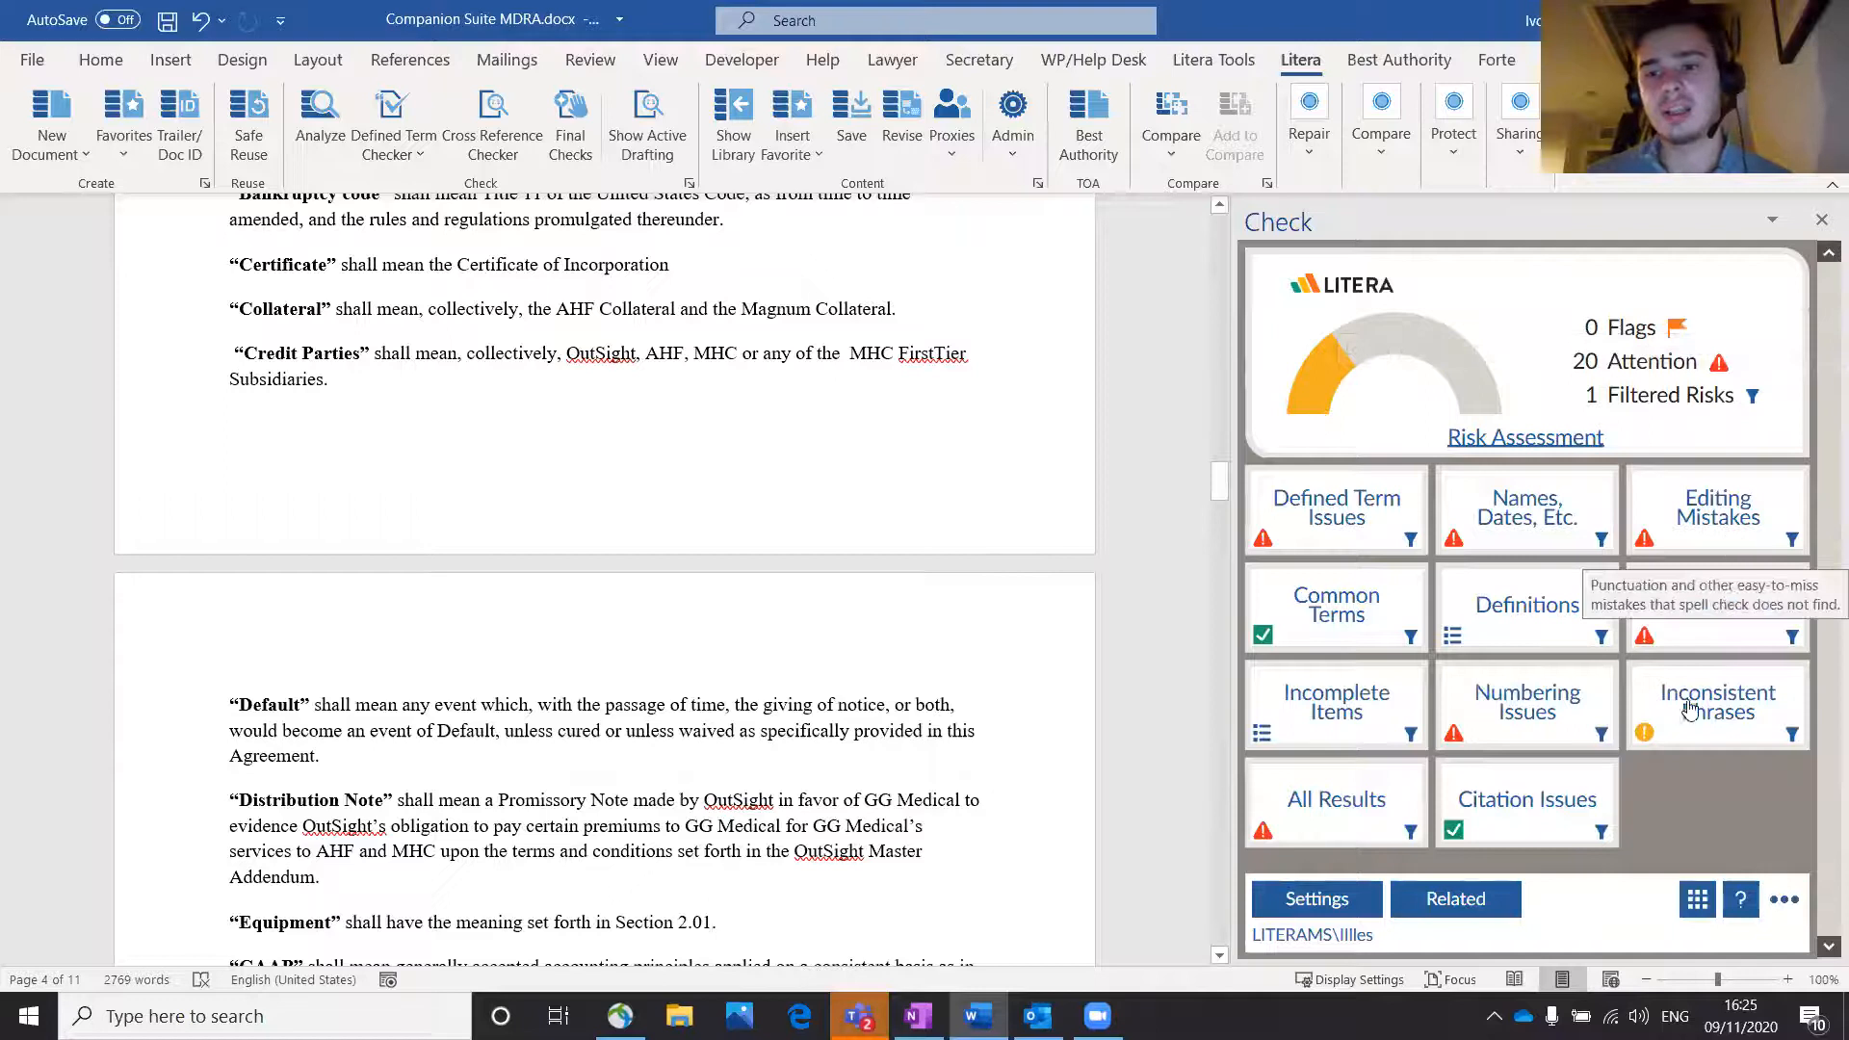
# Step: Review the Active Drafting colors in the Check tool's Display settings, and close the settings
pyautogui.click(1309, 899)
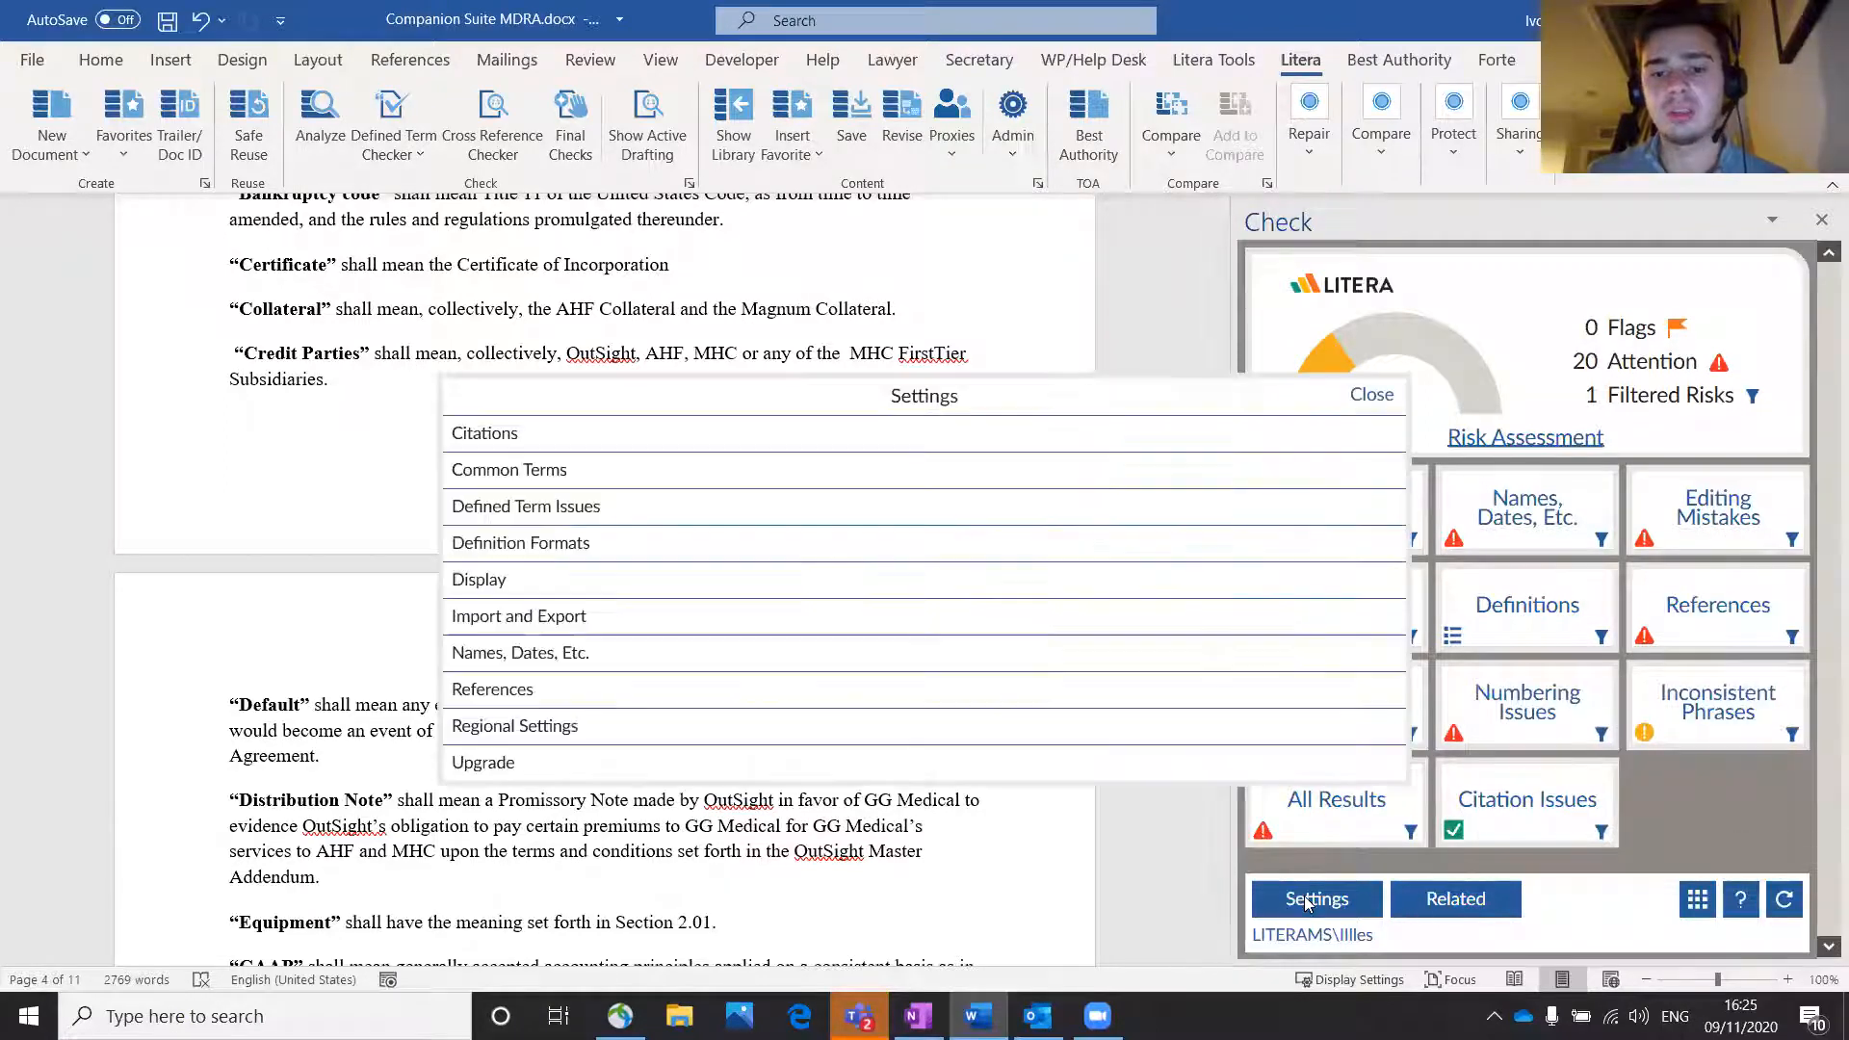
pyautogui.click(563, 579)
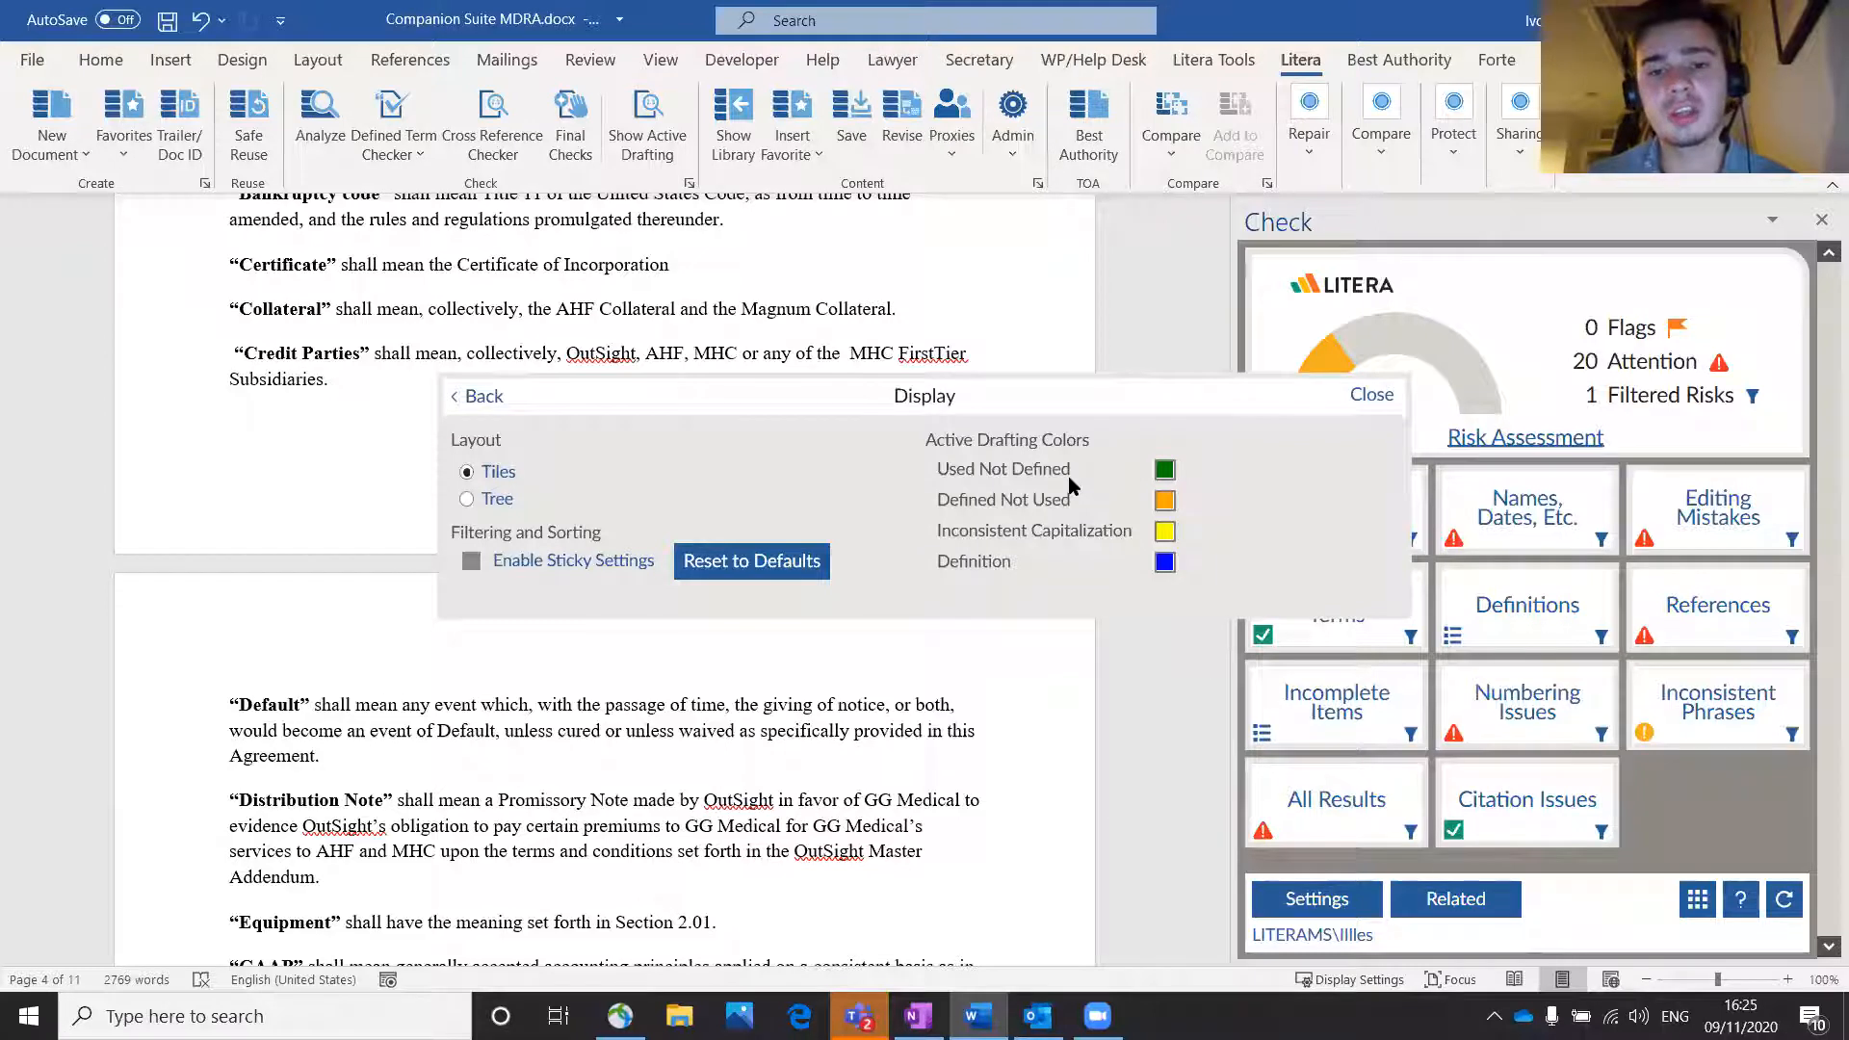
pyautogui.click(1371, 396)
# Step: Turn on Active Drafting underlining for the document and close the Check pane
pyautogui.click(647, 130)
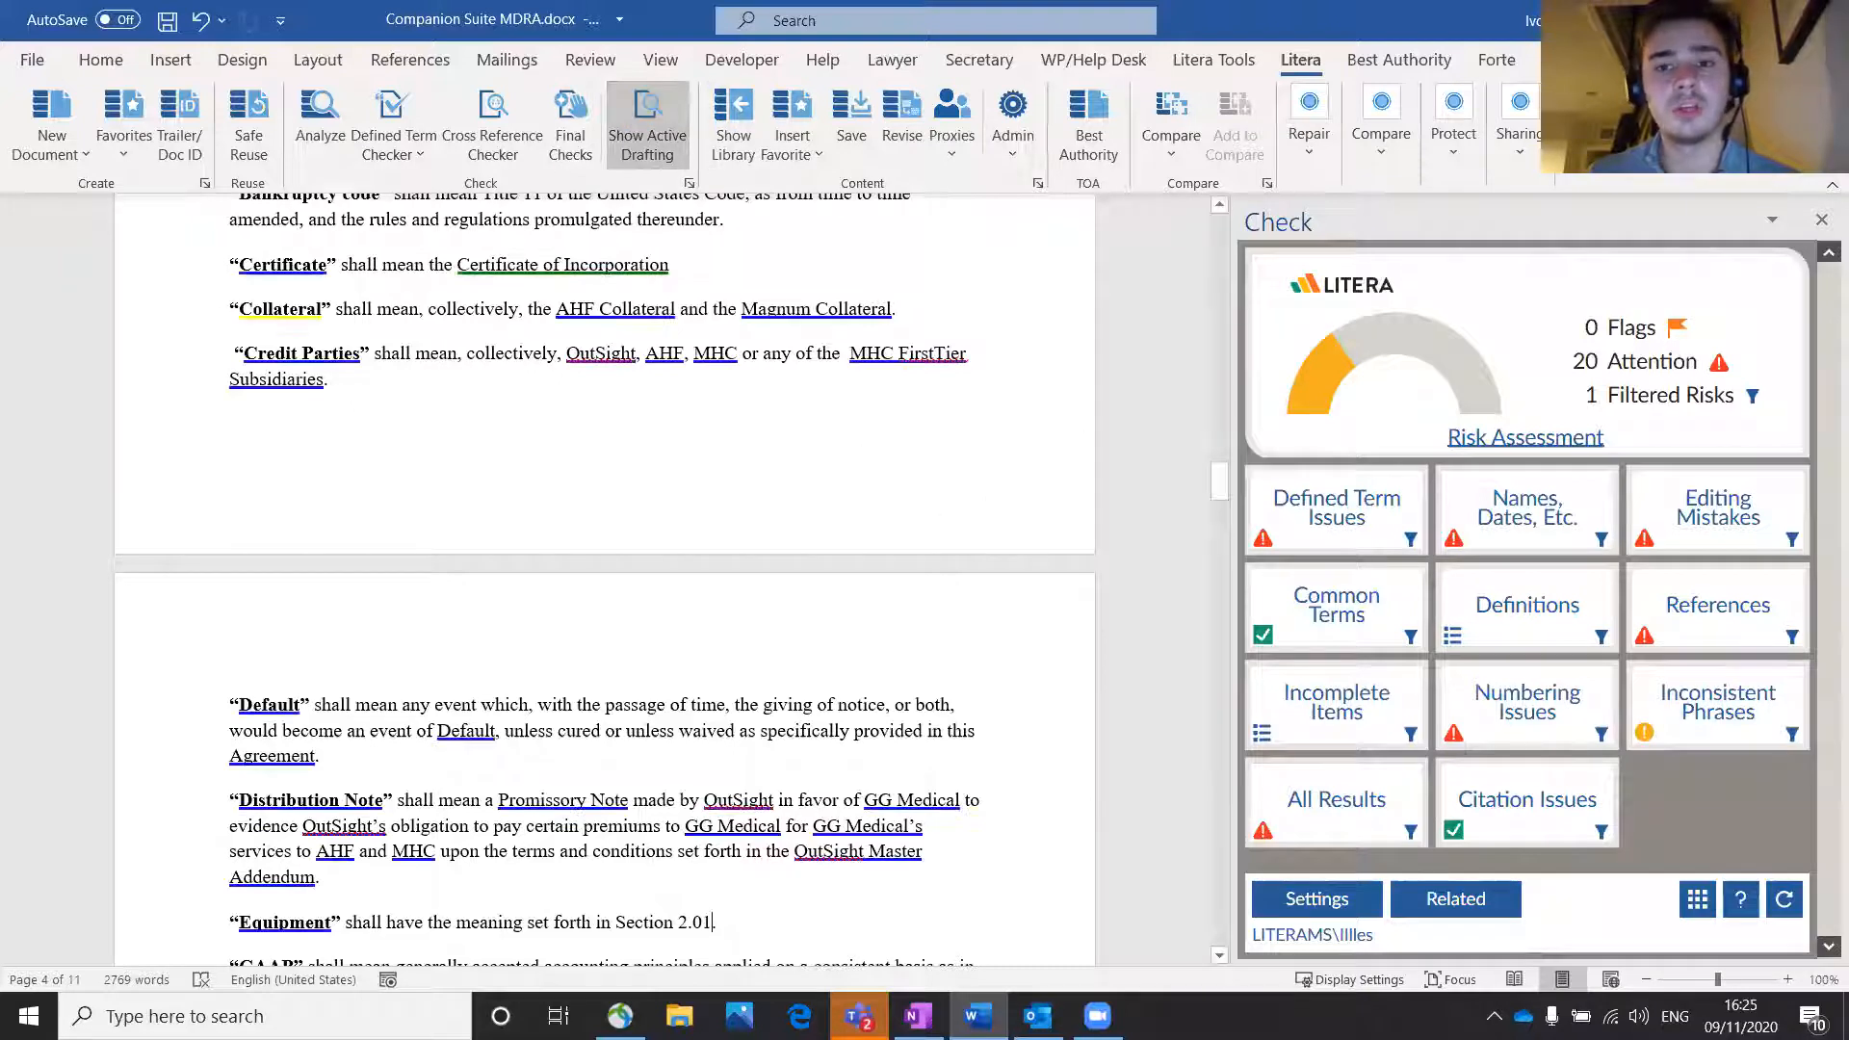
pyautogui.click(1821, 214)
# Step: Open the defined term issue for the underlined term Collateral at its own definition in Article I
pyautogui.scroll(7, 898, 510)
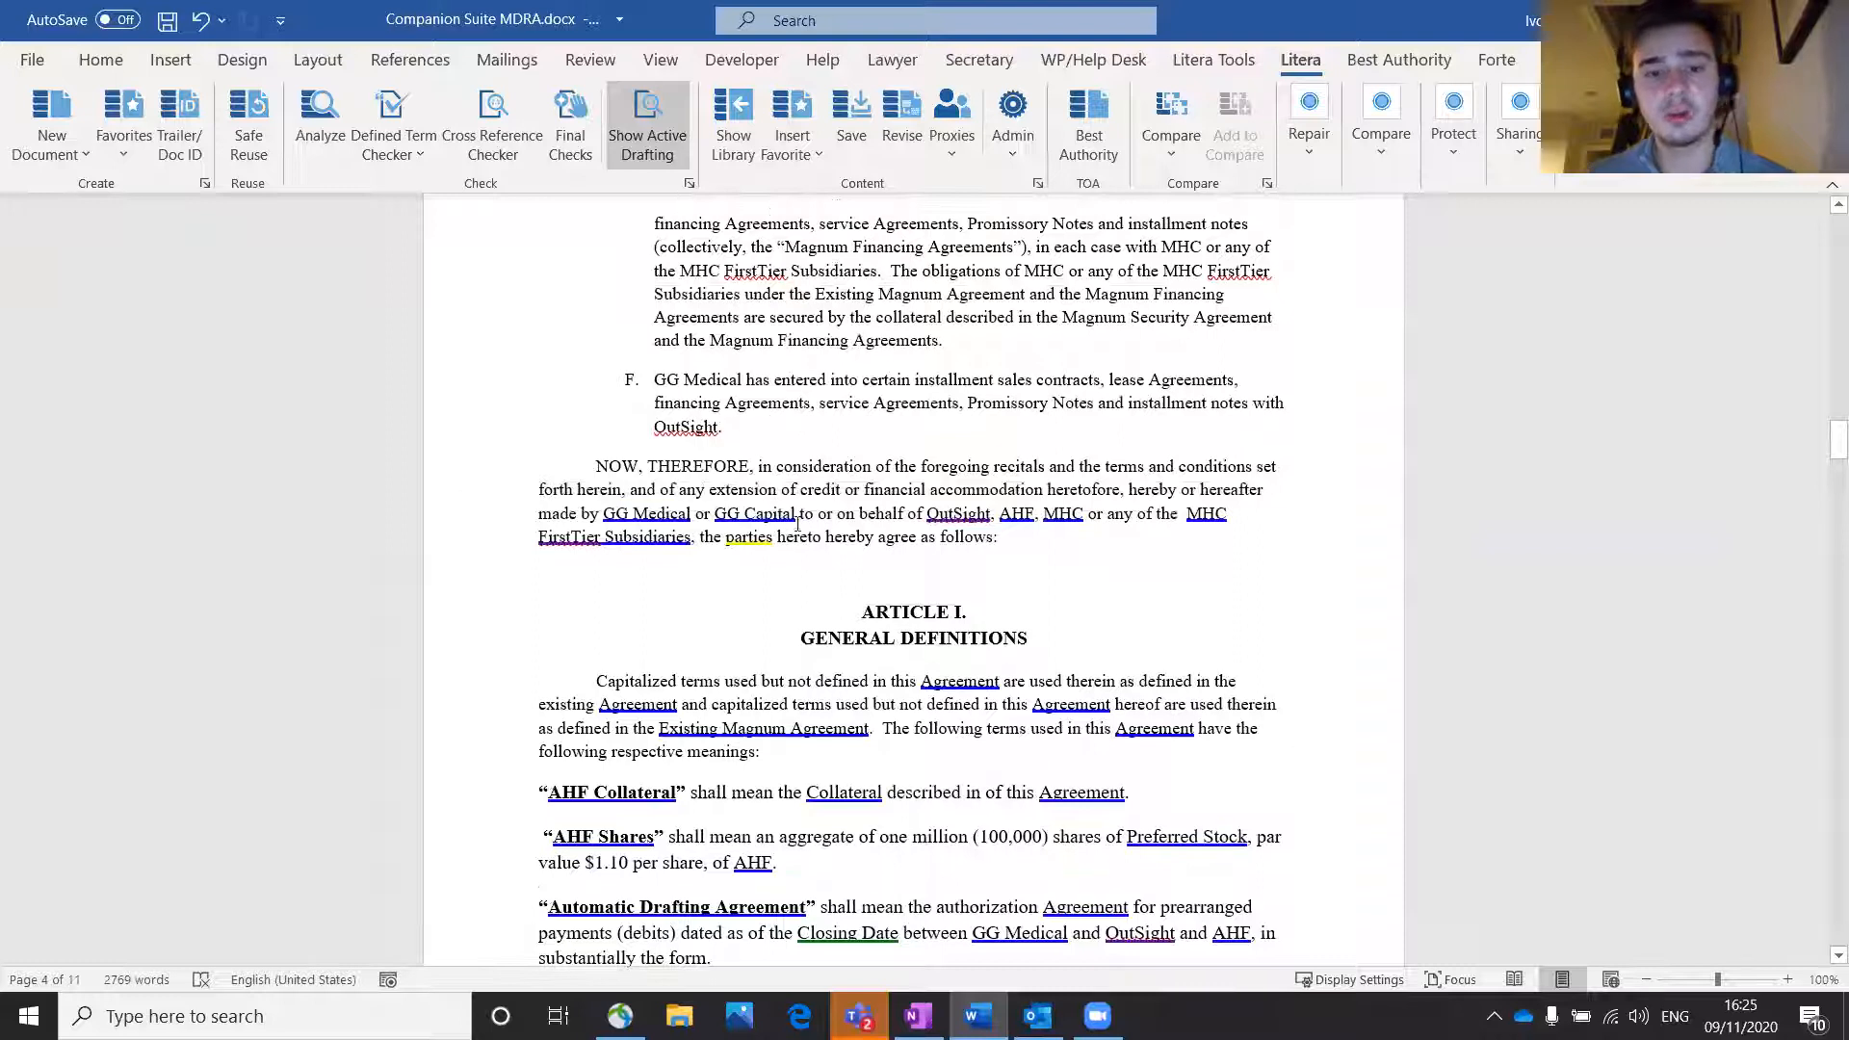
pyautogui.scroll(-5, 898, 509)
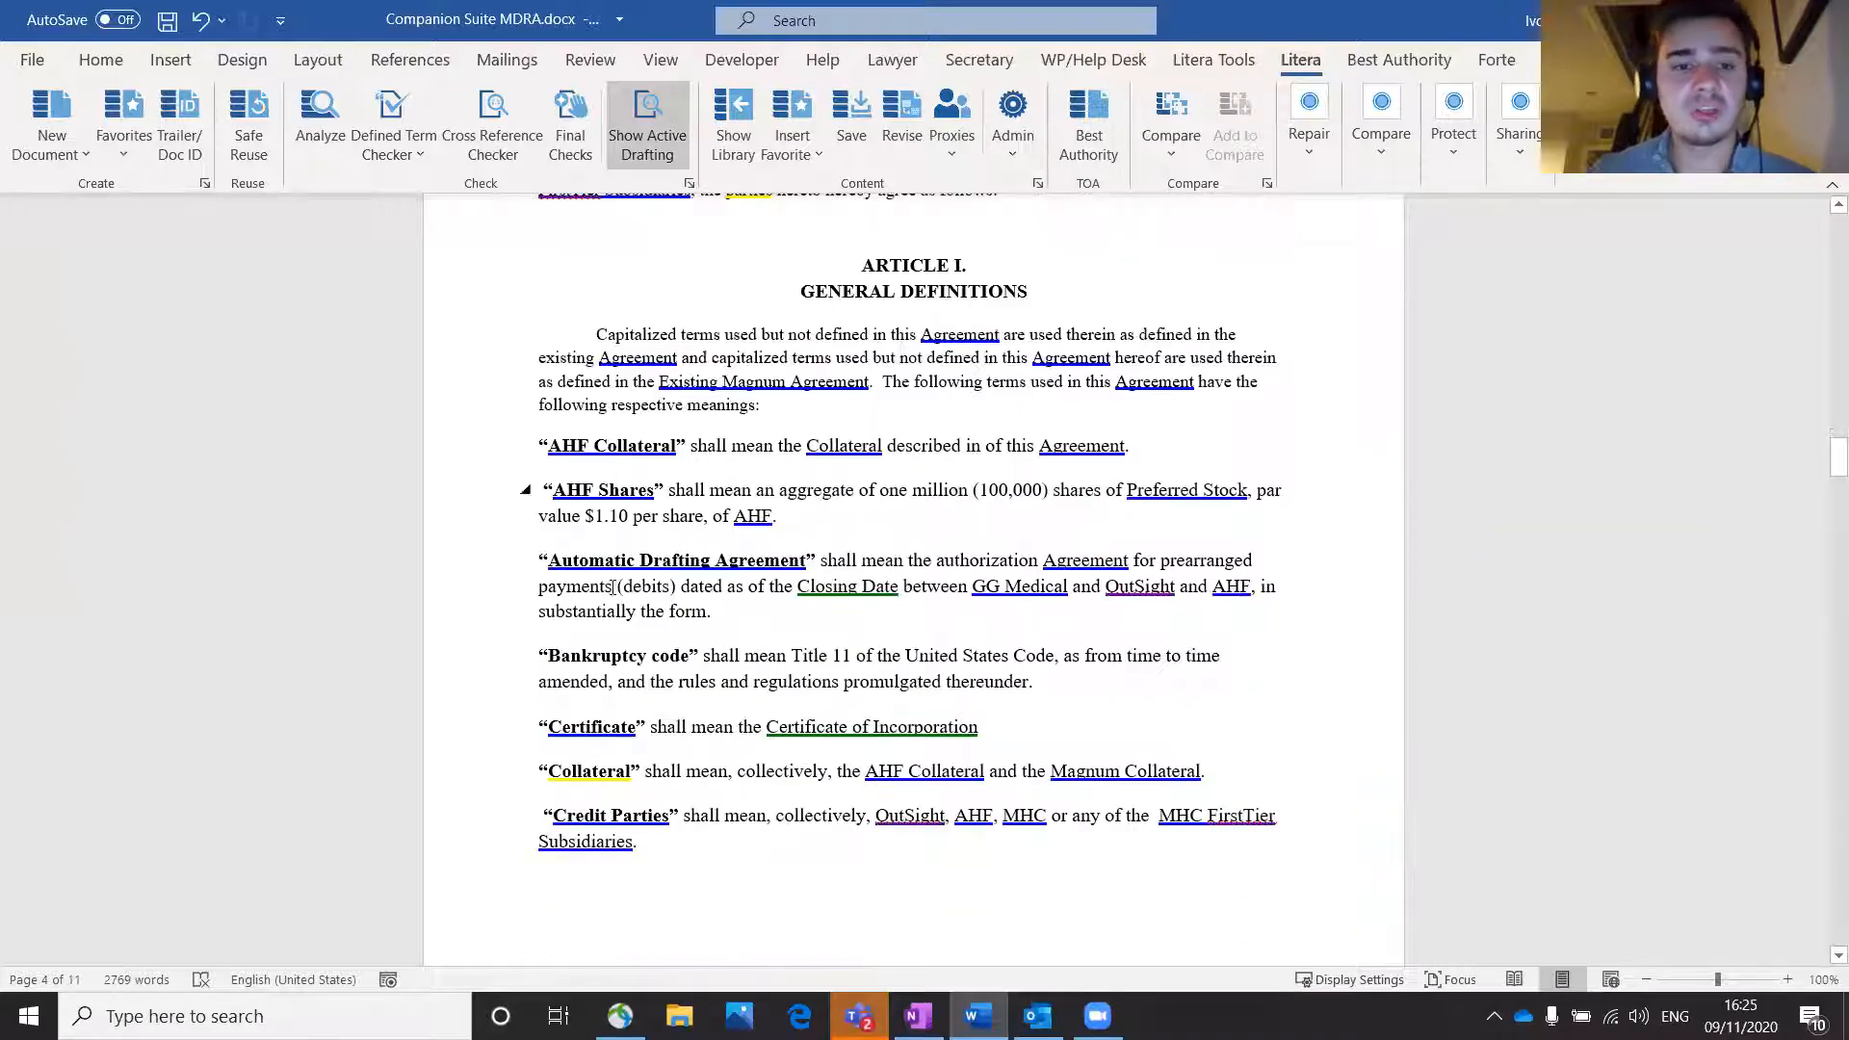
pyautogui.scroll(-3, 614, 587)
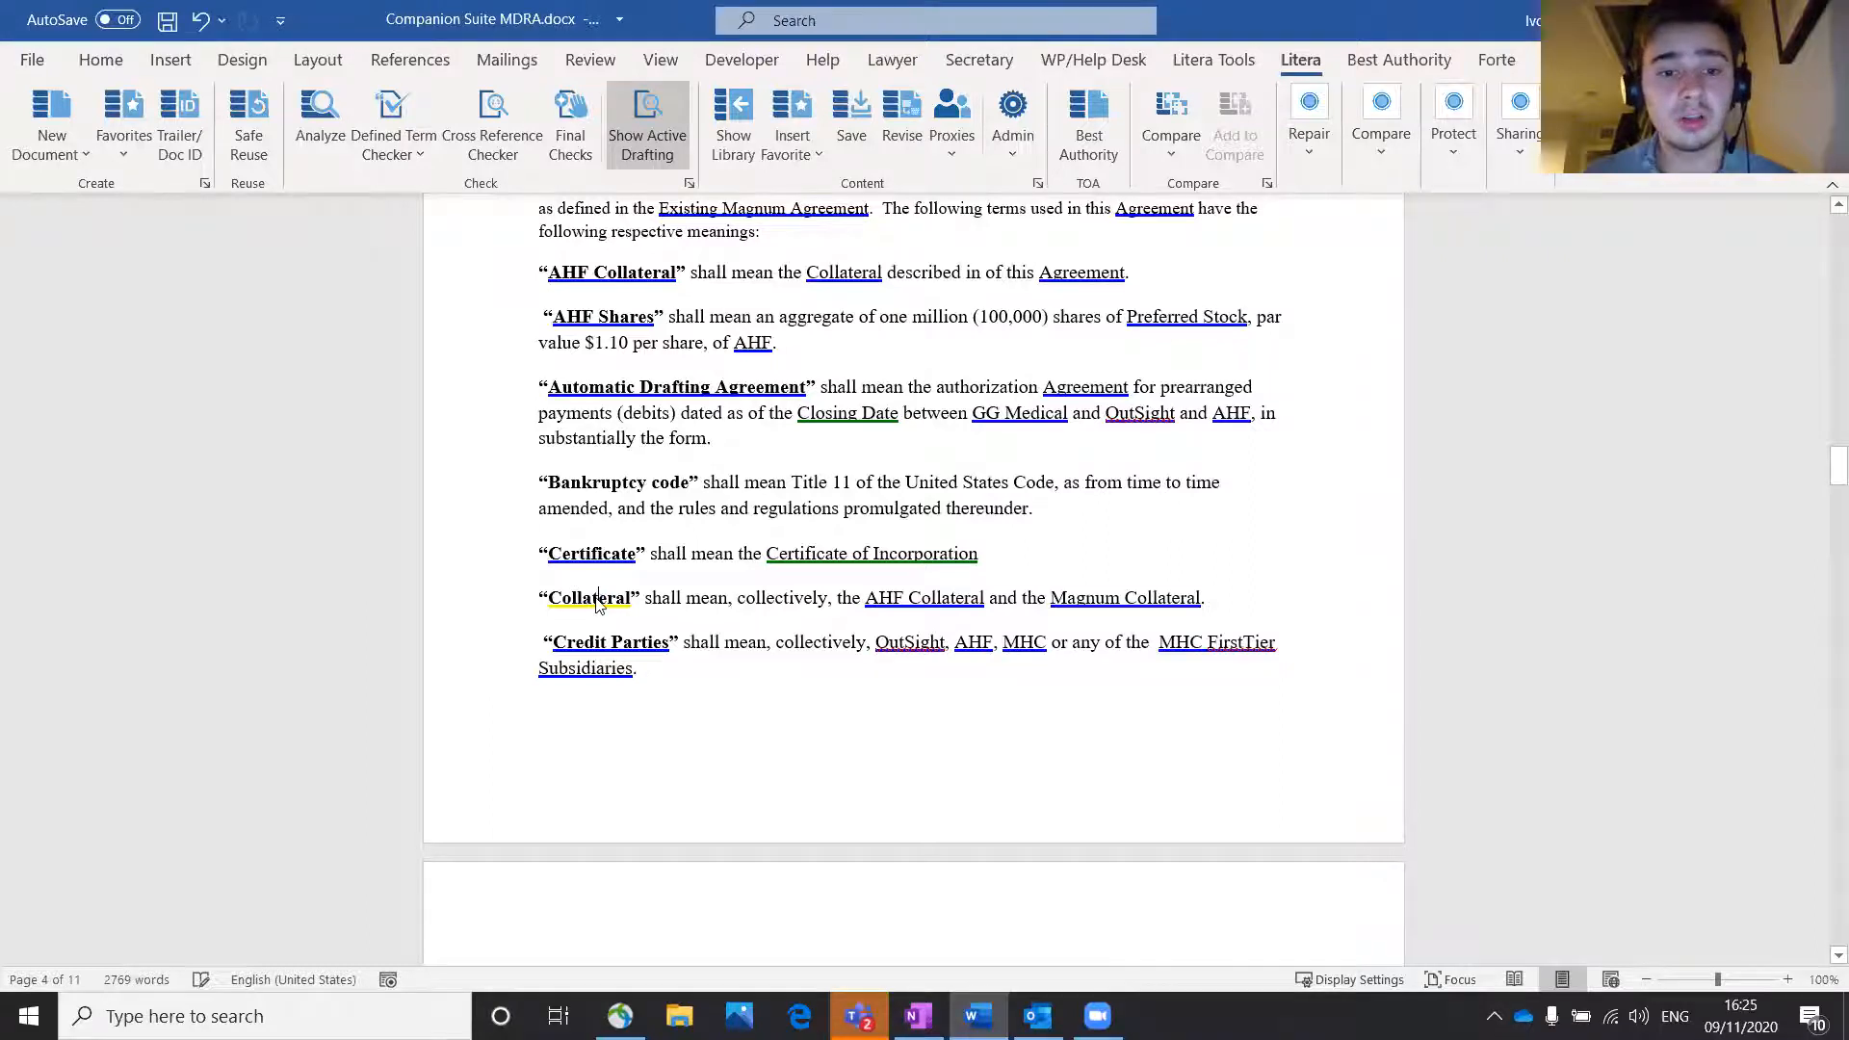
pyautogui.doubleClick(597, 597)
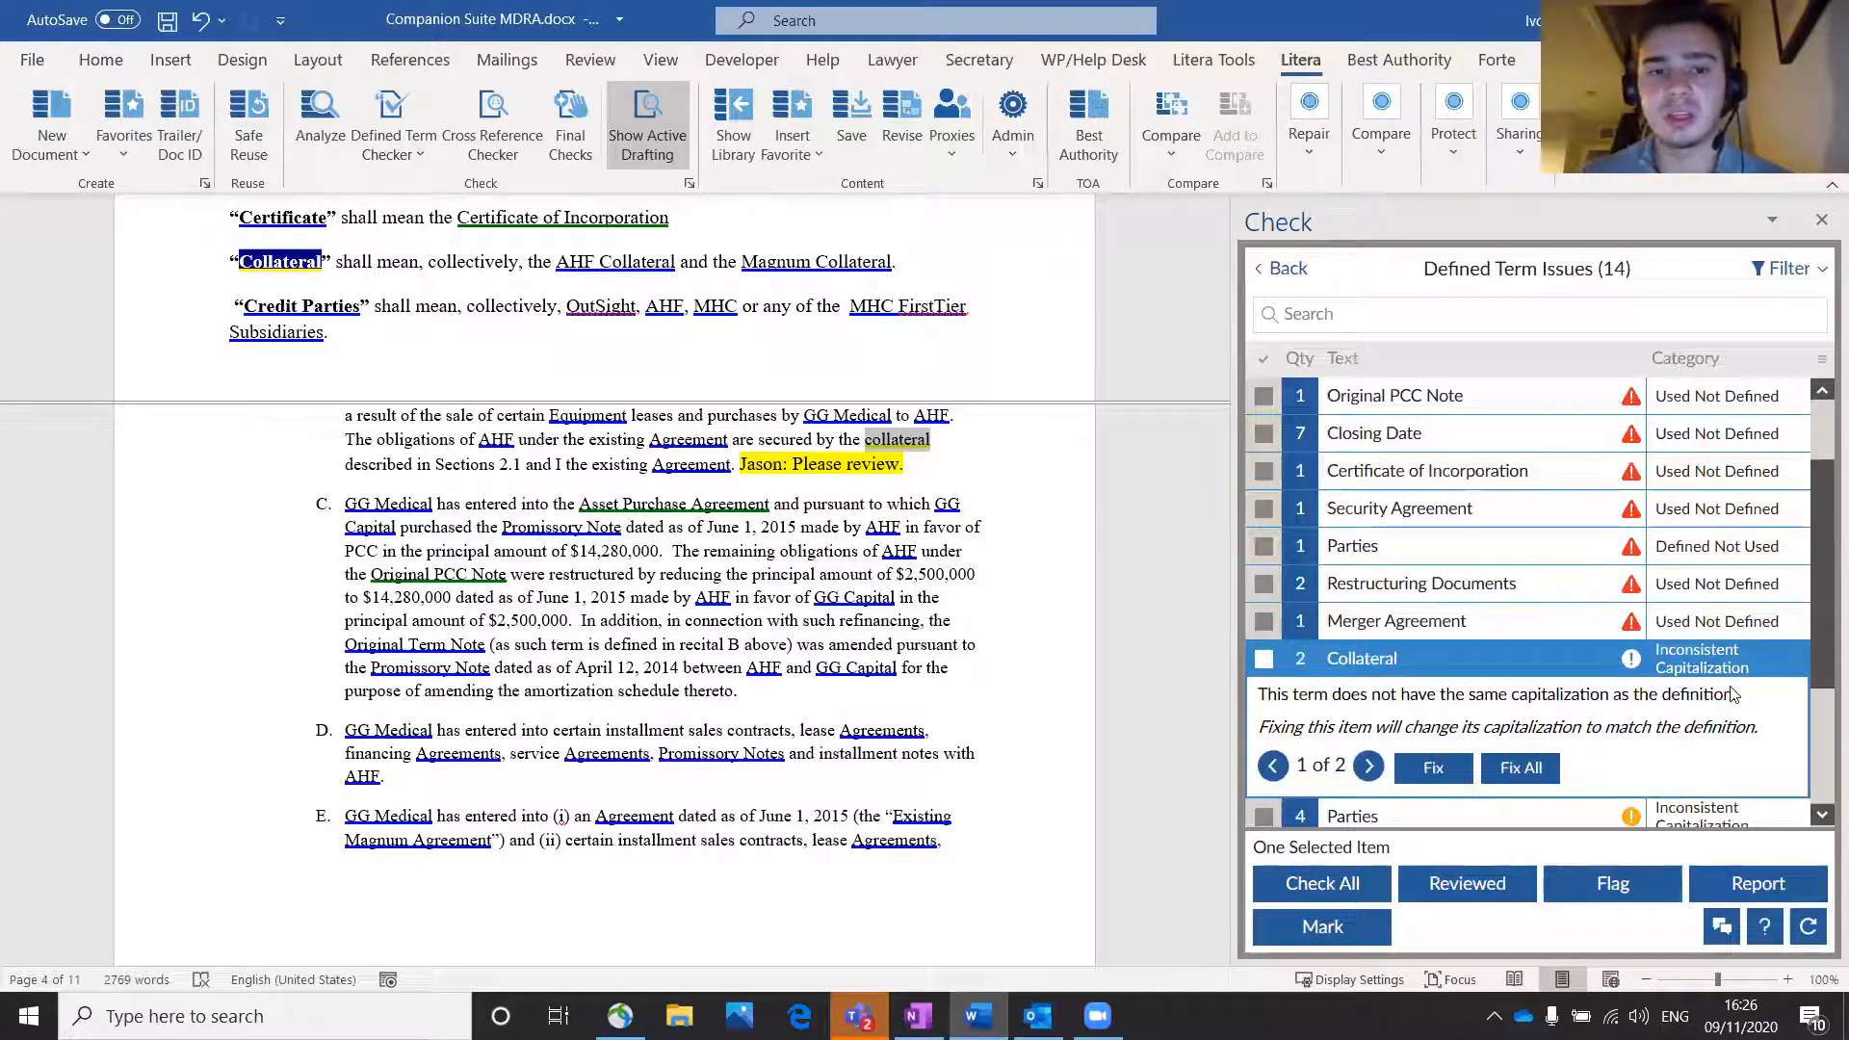
# Step: Open the definition entry for the underlined term Agreement in recital E
pyautogui.scroll(-2, 541, 521)
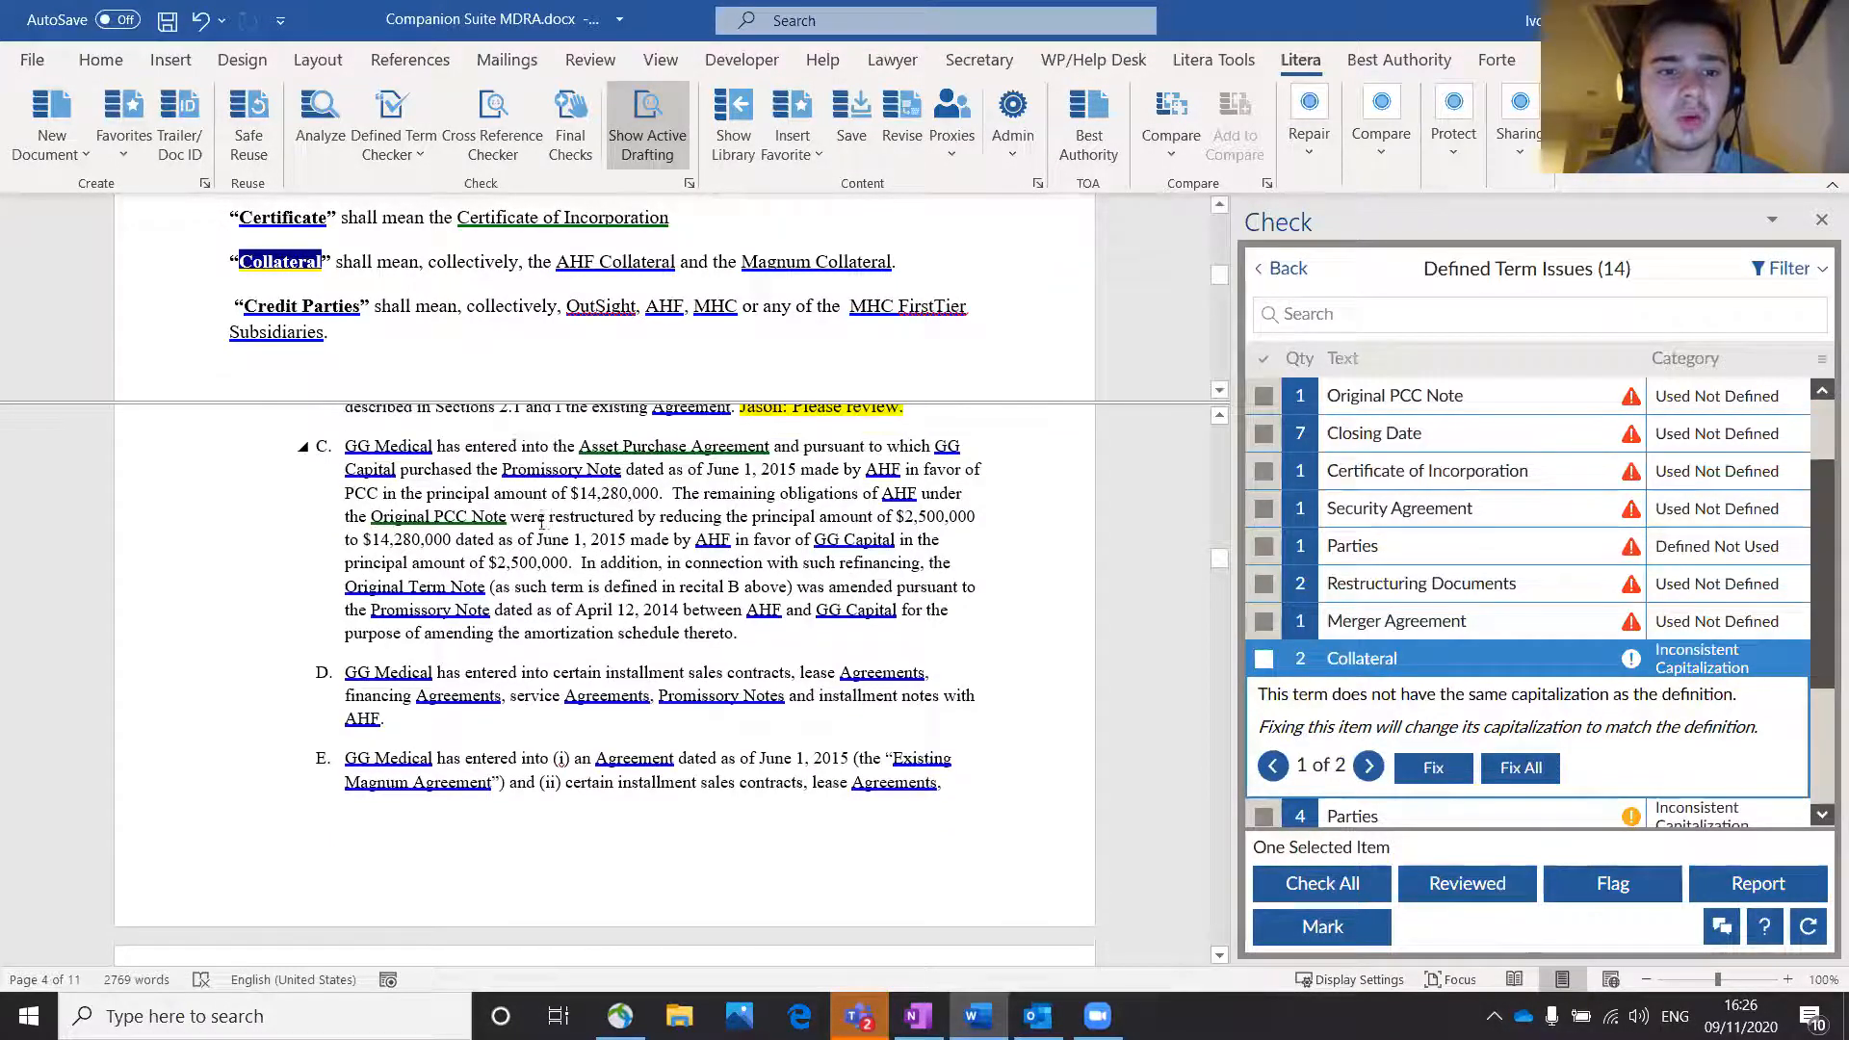
pyautogui.scroll(-5, 539, 493)
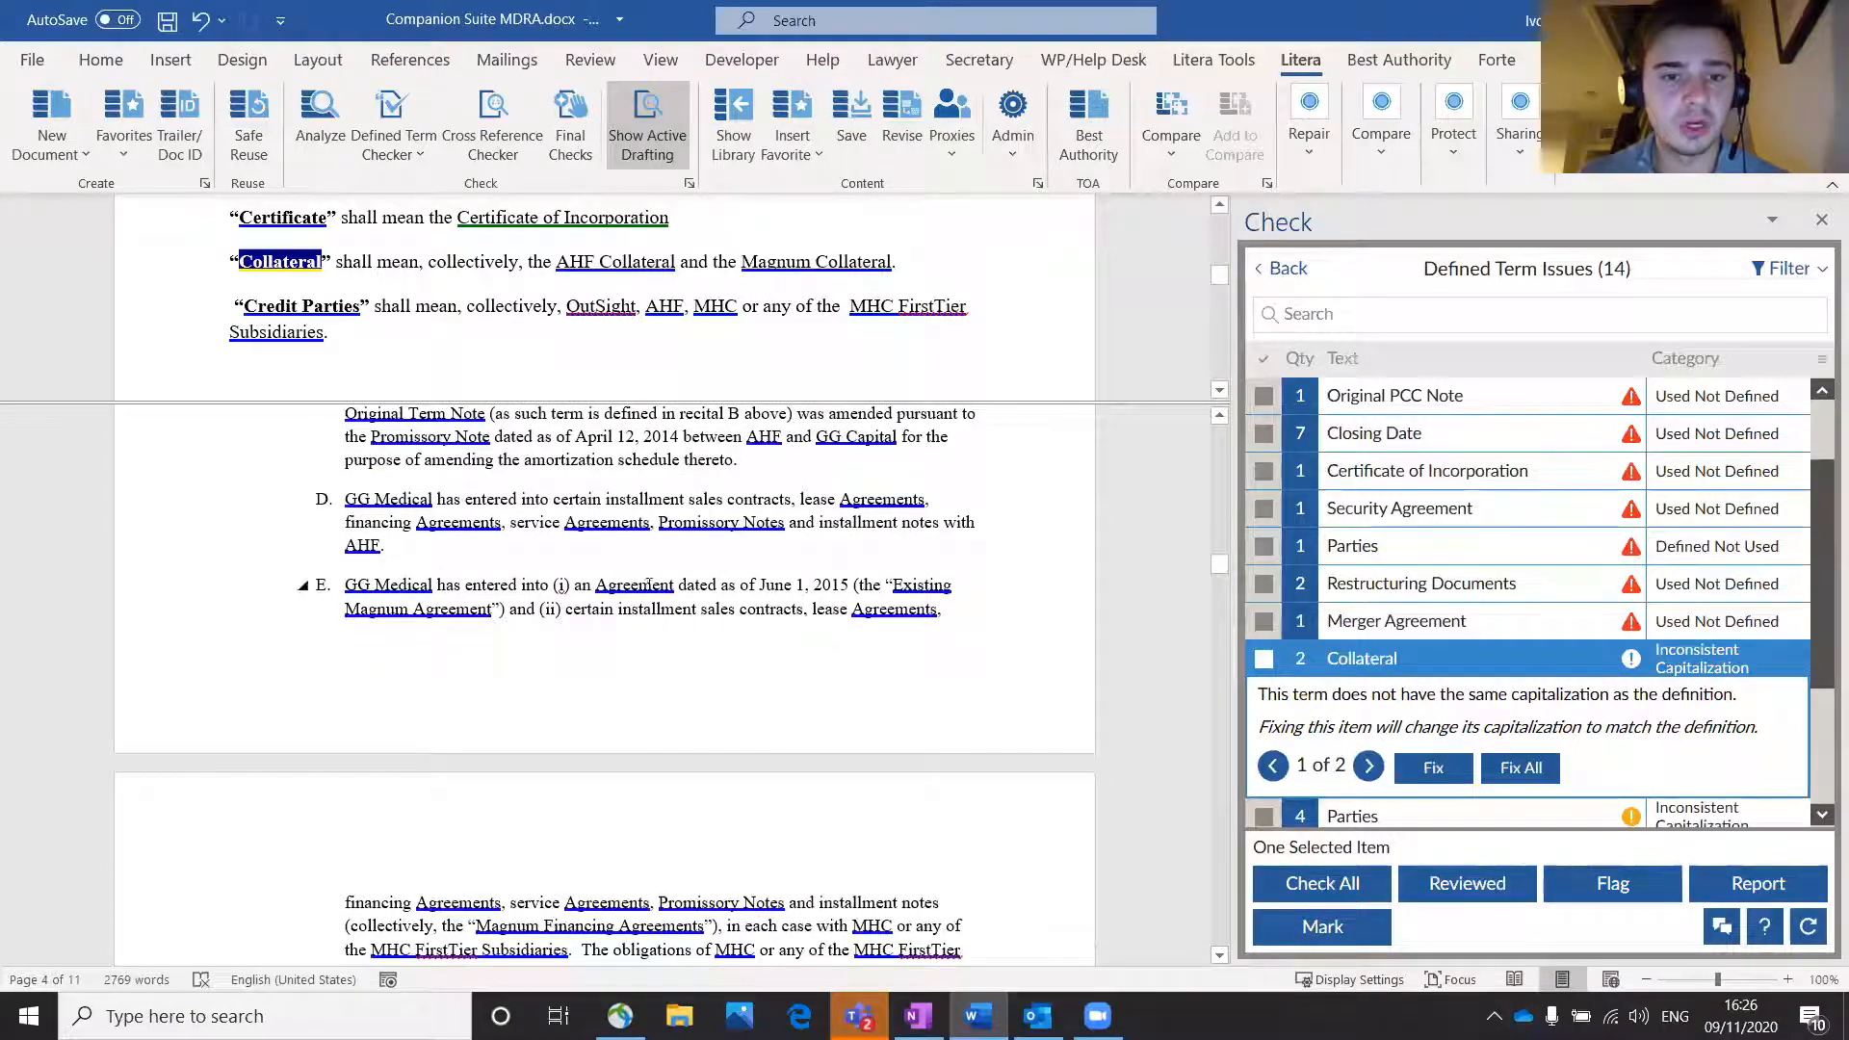
pyautogui.click(651, 594)
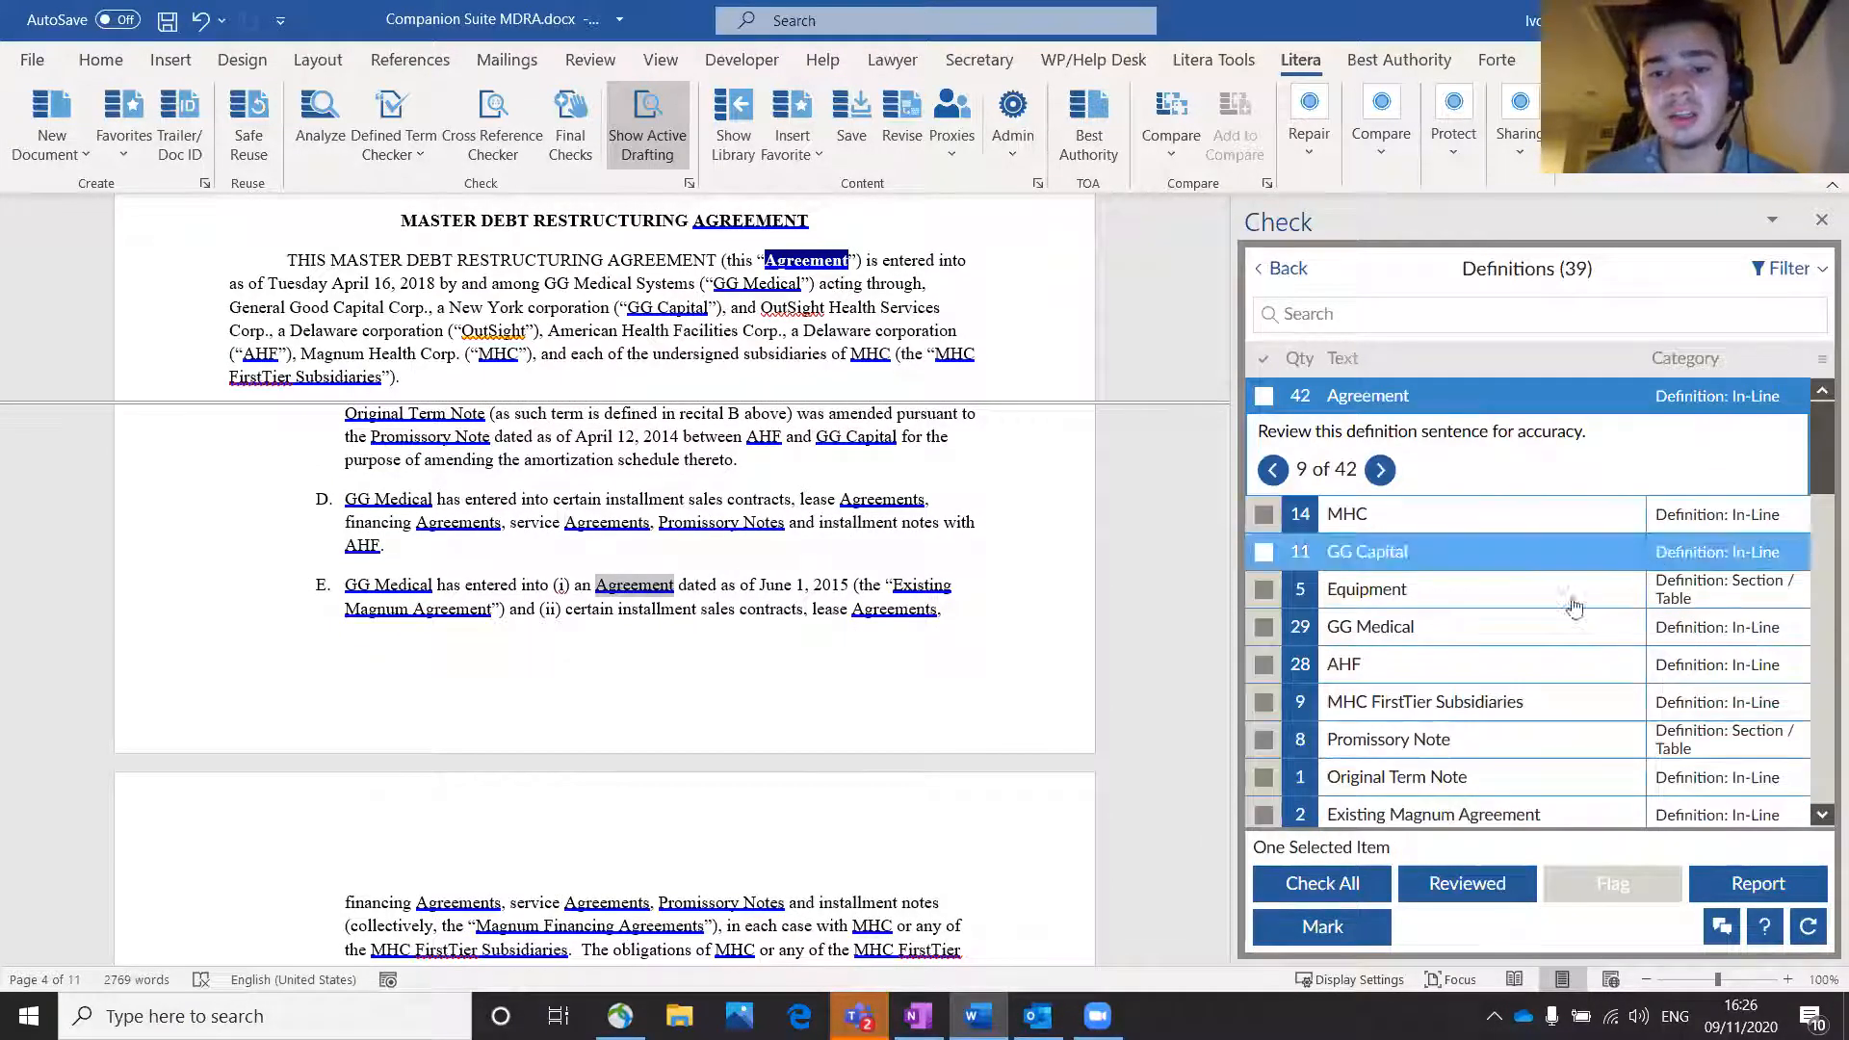
# Step: Open the defined term issue for Closing Date in the Automatic Drafting Agreement definition, and deselect the term in the text
pyautogui.scroll(-4, 1528, 664)
pyautogui.scroll(-2, 1528, 665)
pyautogui.scroll(-7, 445, 655)
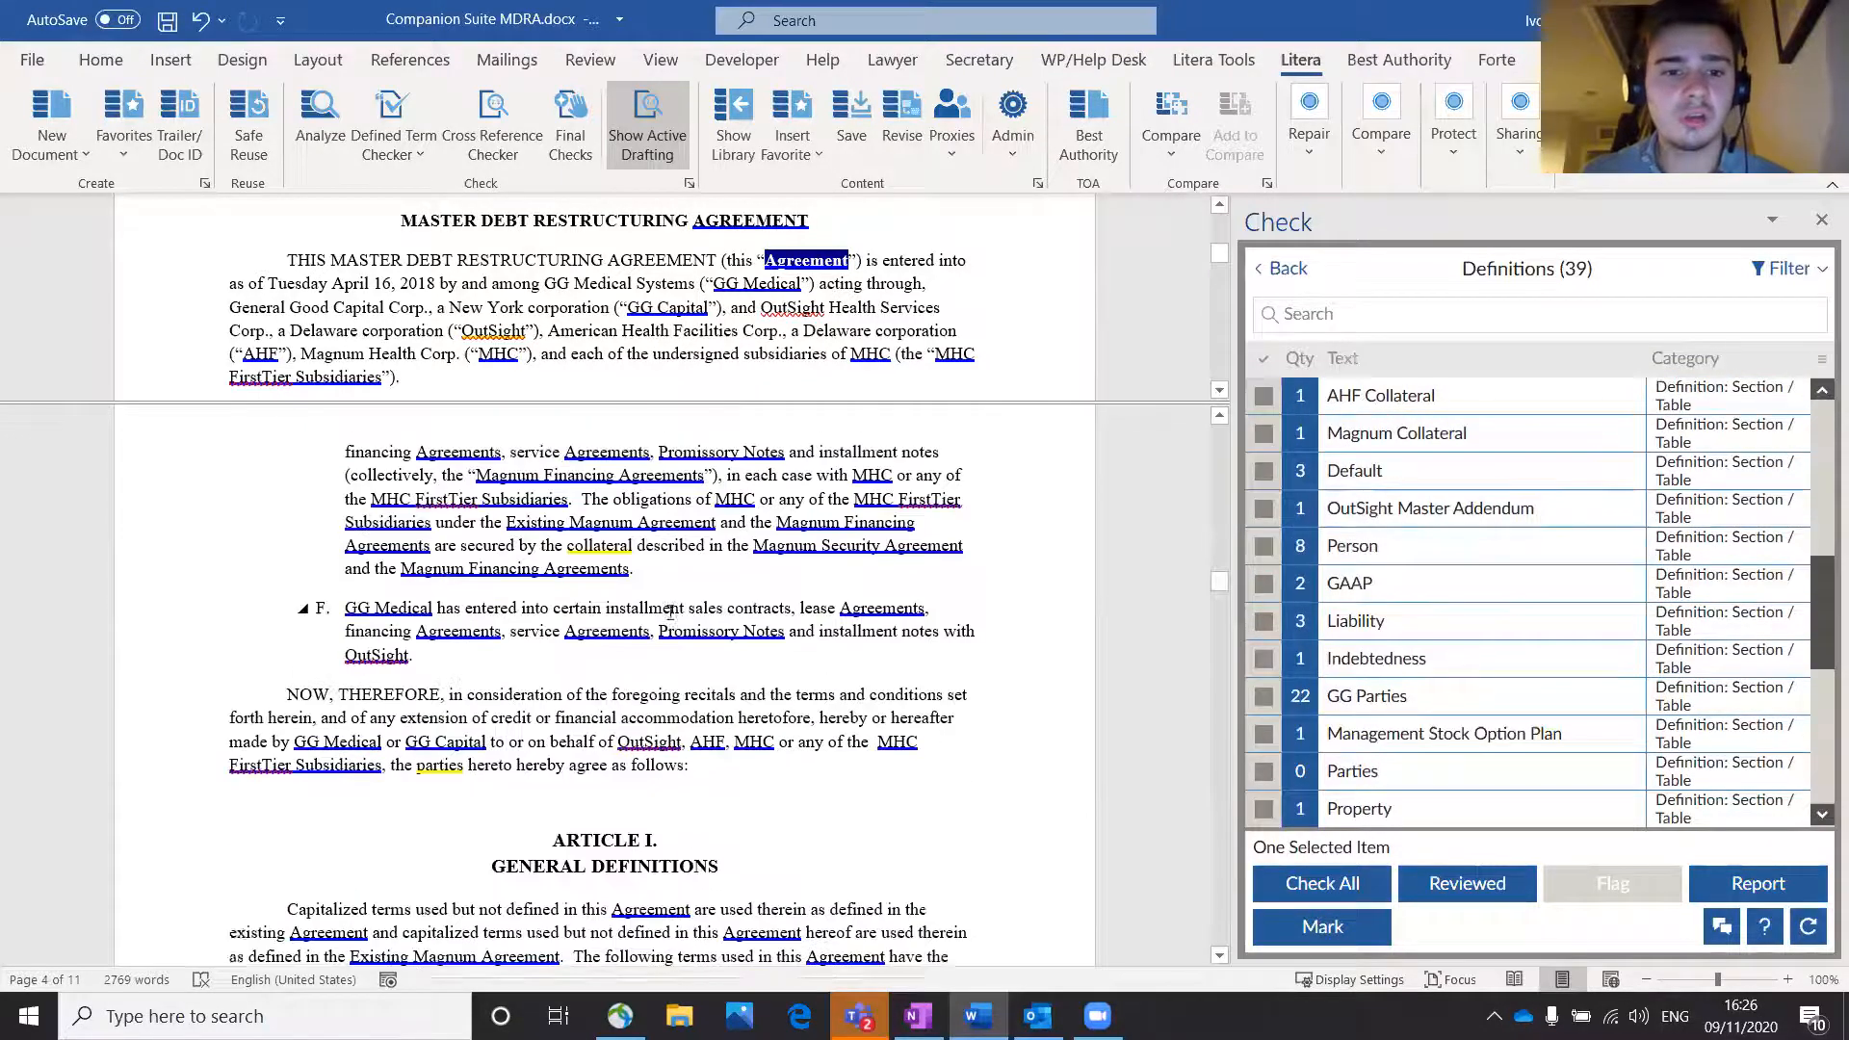
pyautogui.scroll(-8, 549, 776)
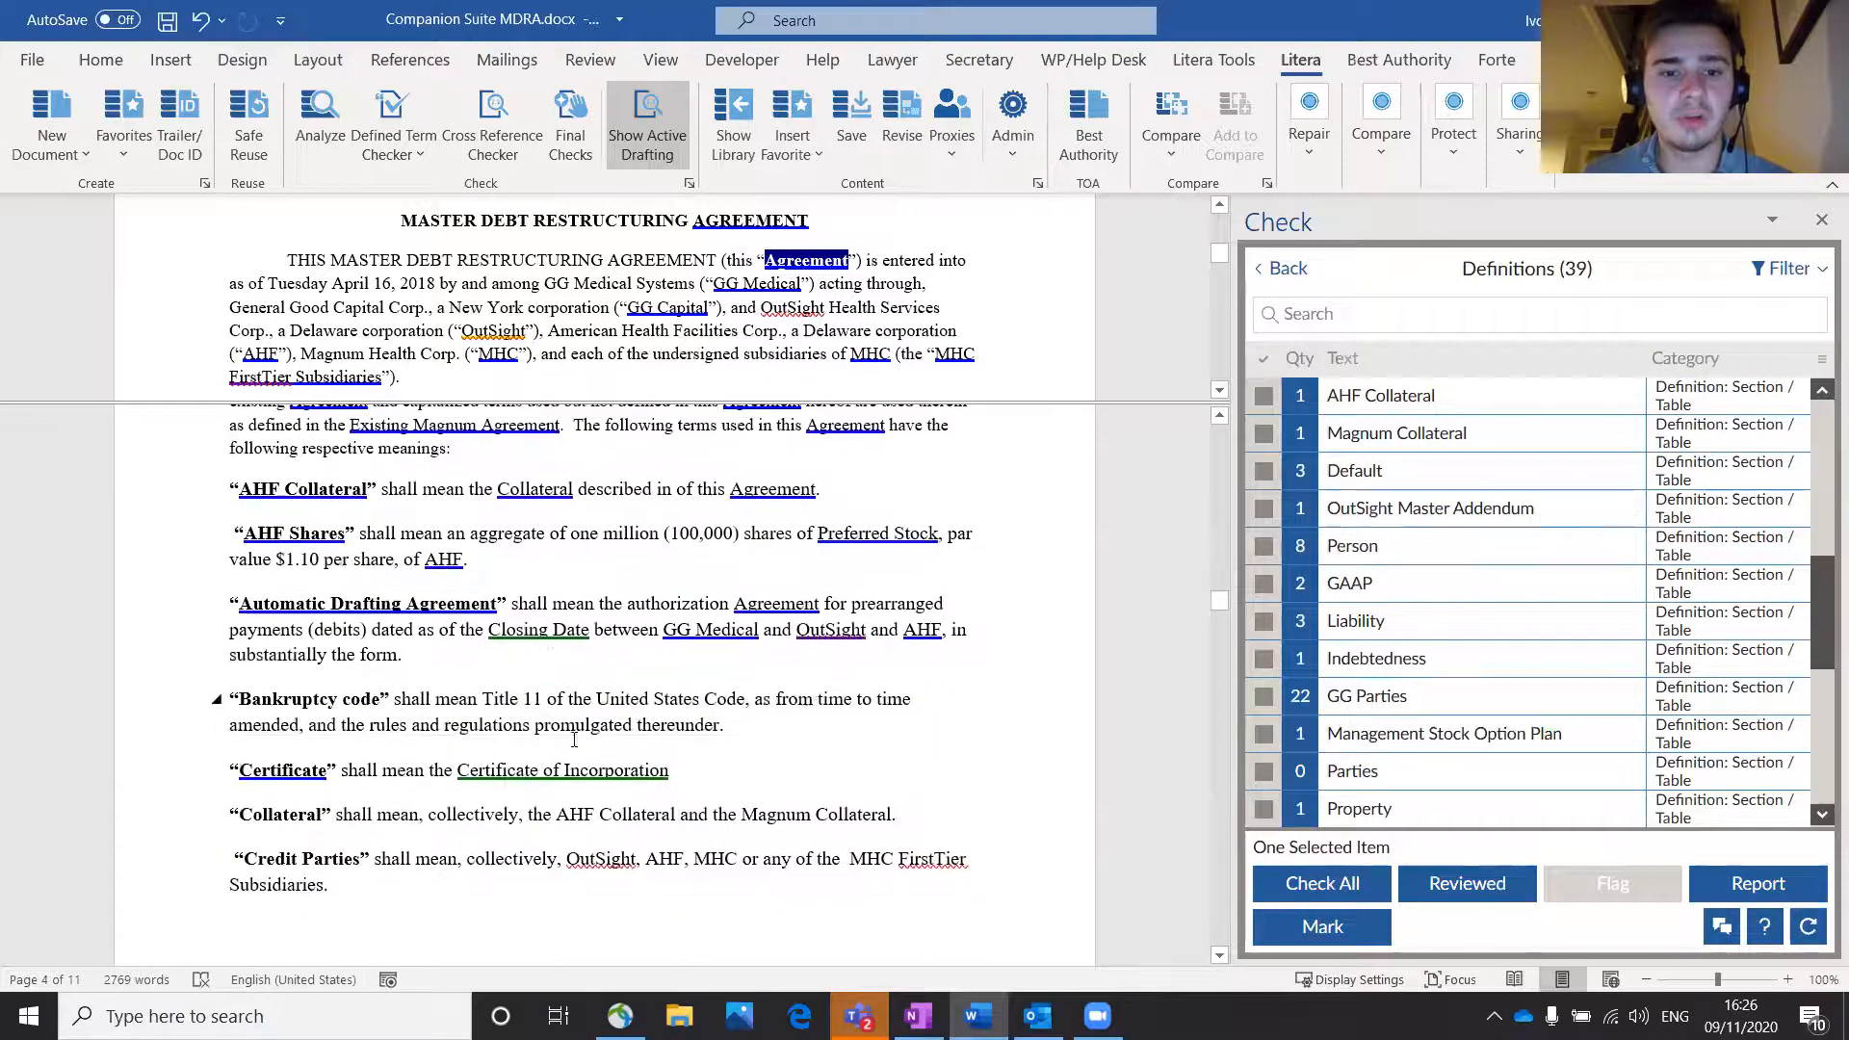
pyautogui.click(532, 627)
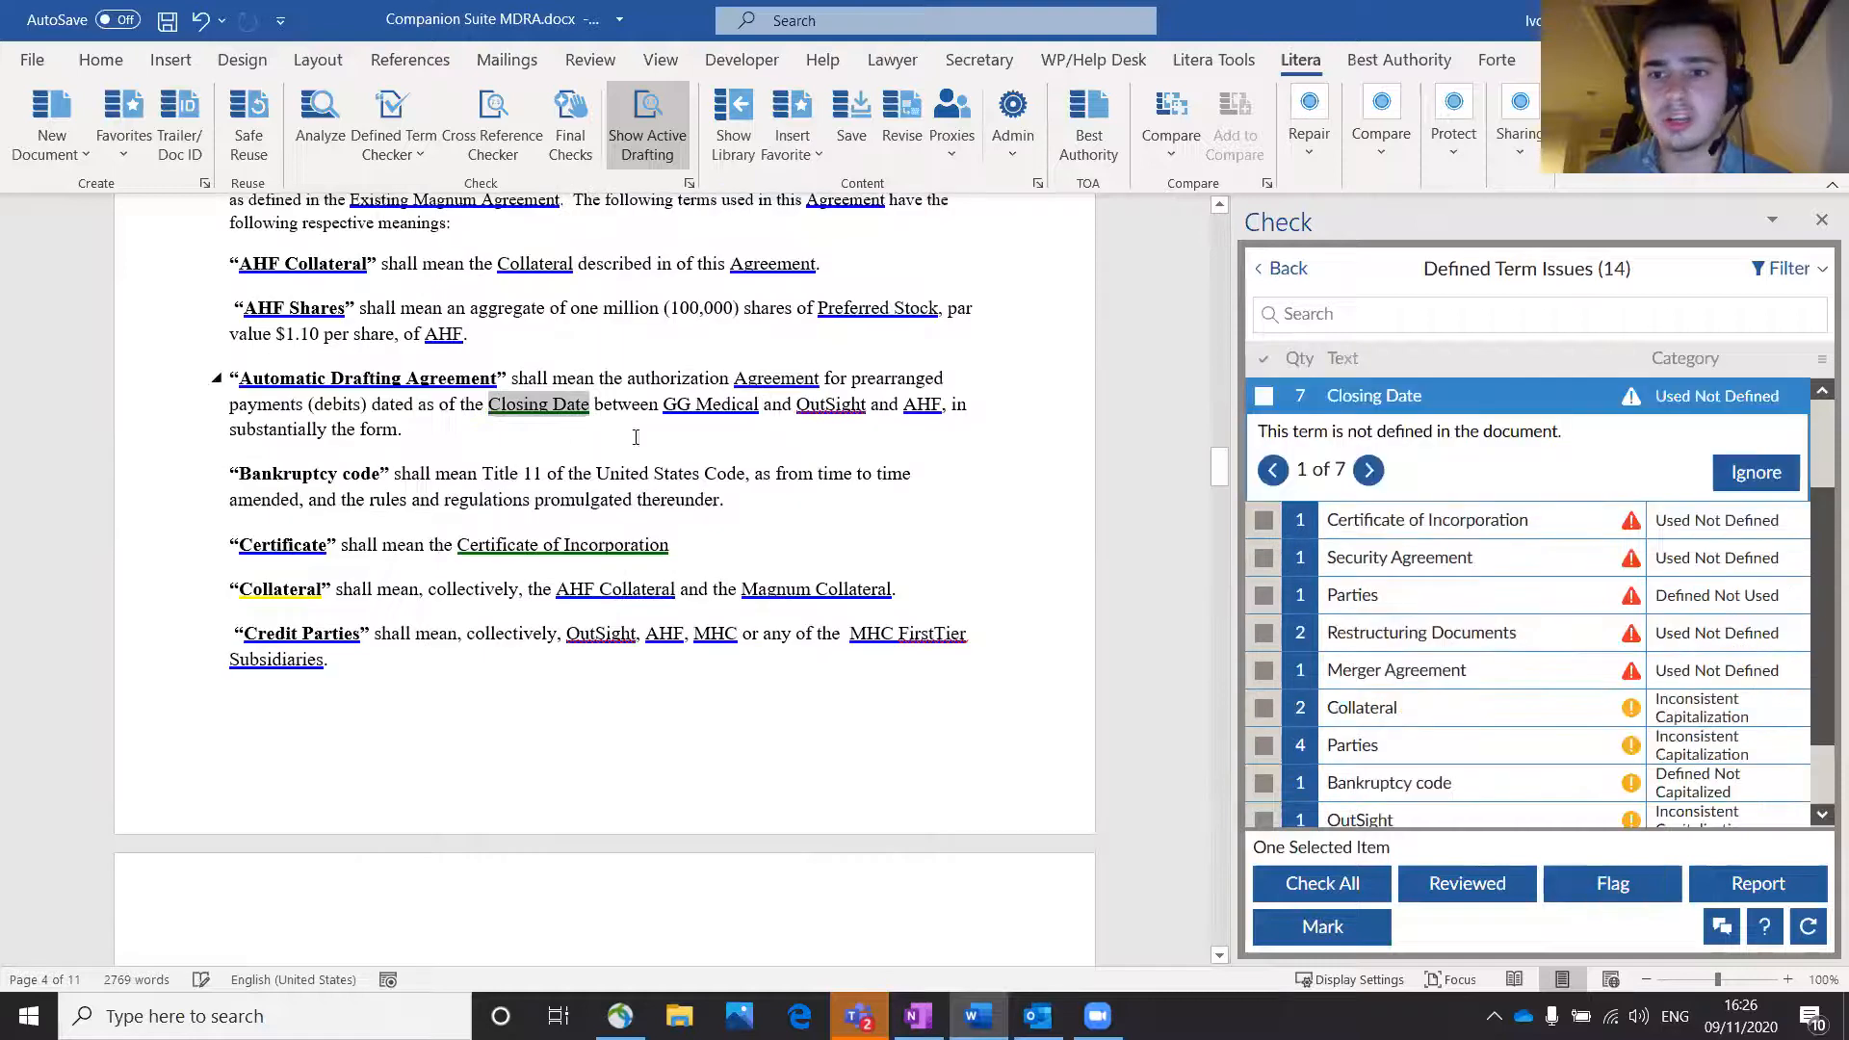
pyautogui.click(589, 412)
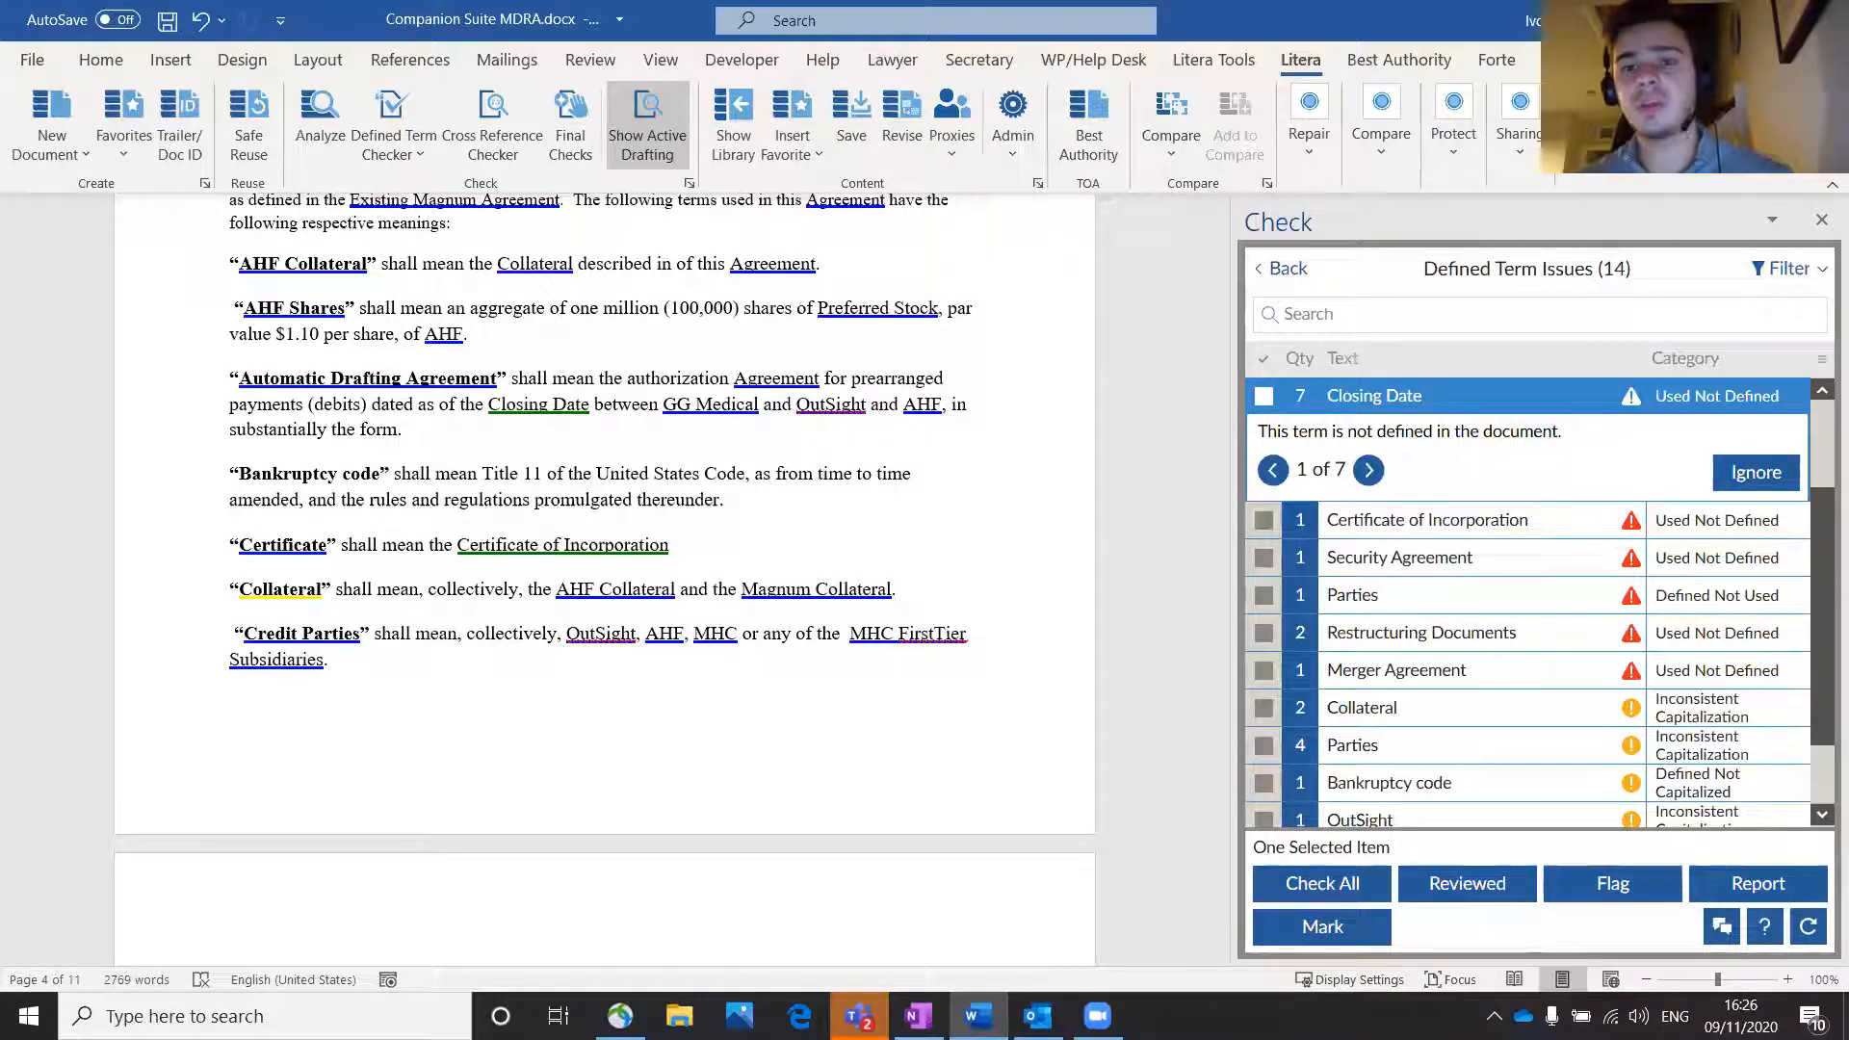
# Step: Close Companion Suite MDRA.docx and exit Word to return to the desktop
pyautogui.hotkey('ctrl', 'w')
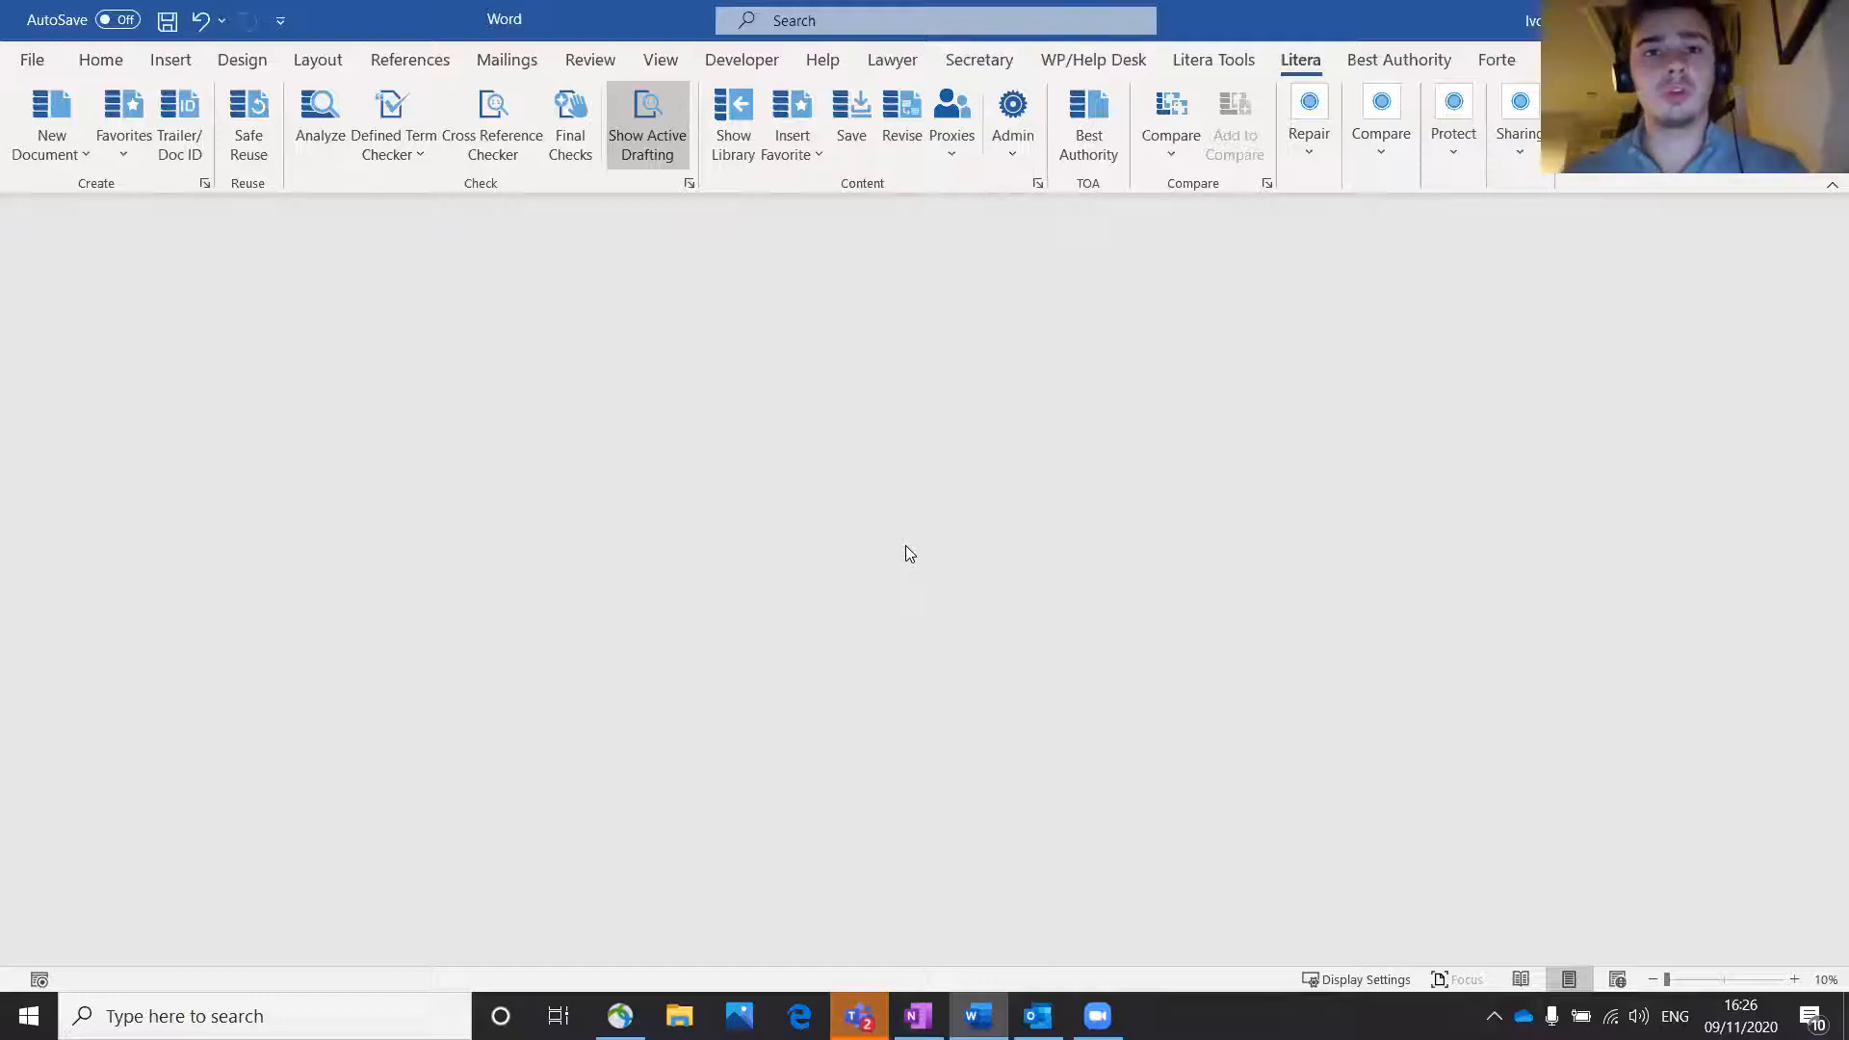
pyautogui.hotkey('alt', 'F4')
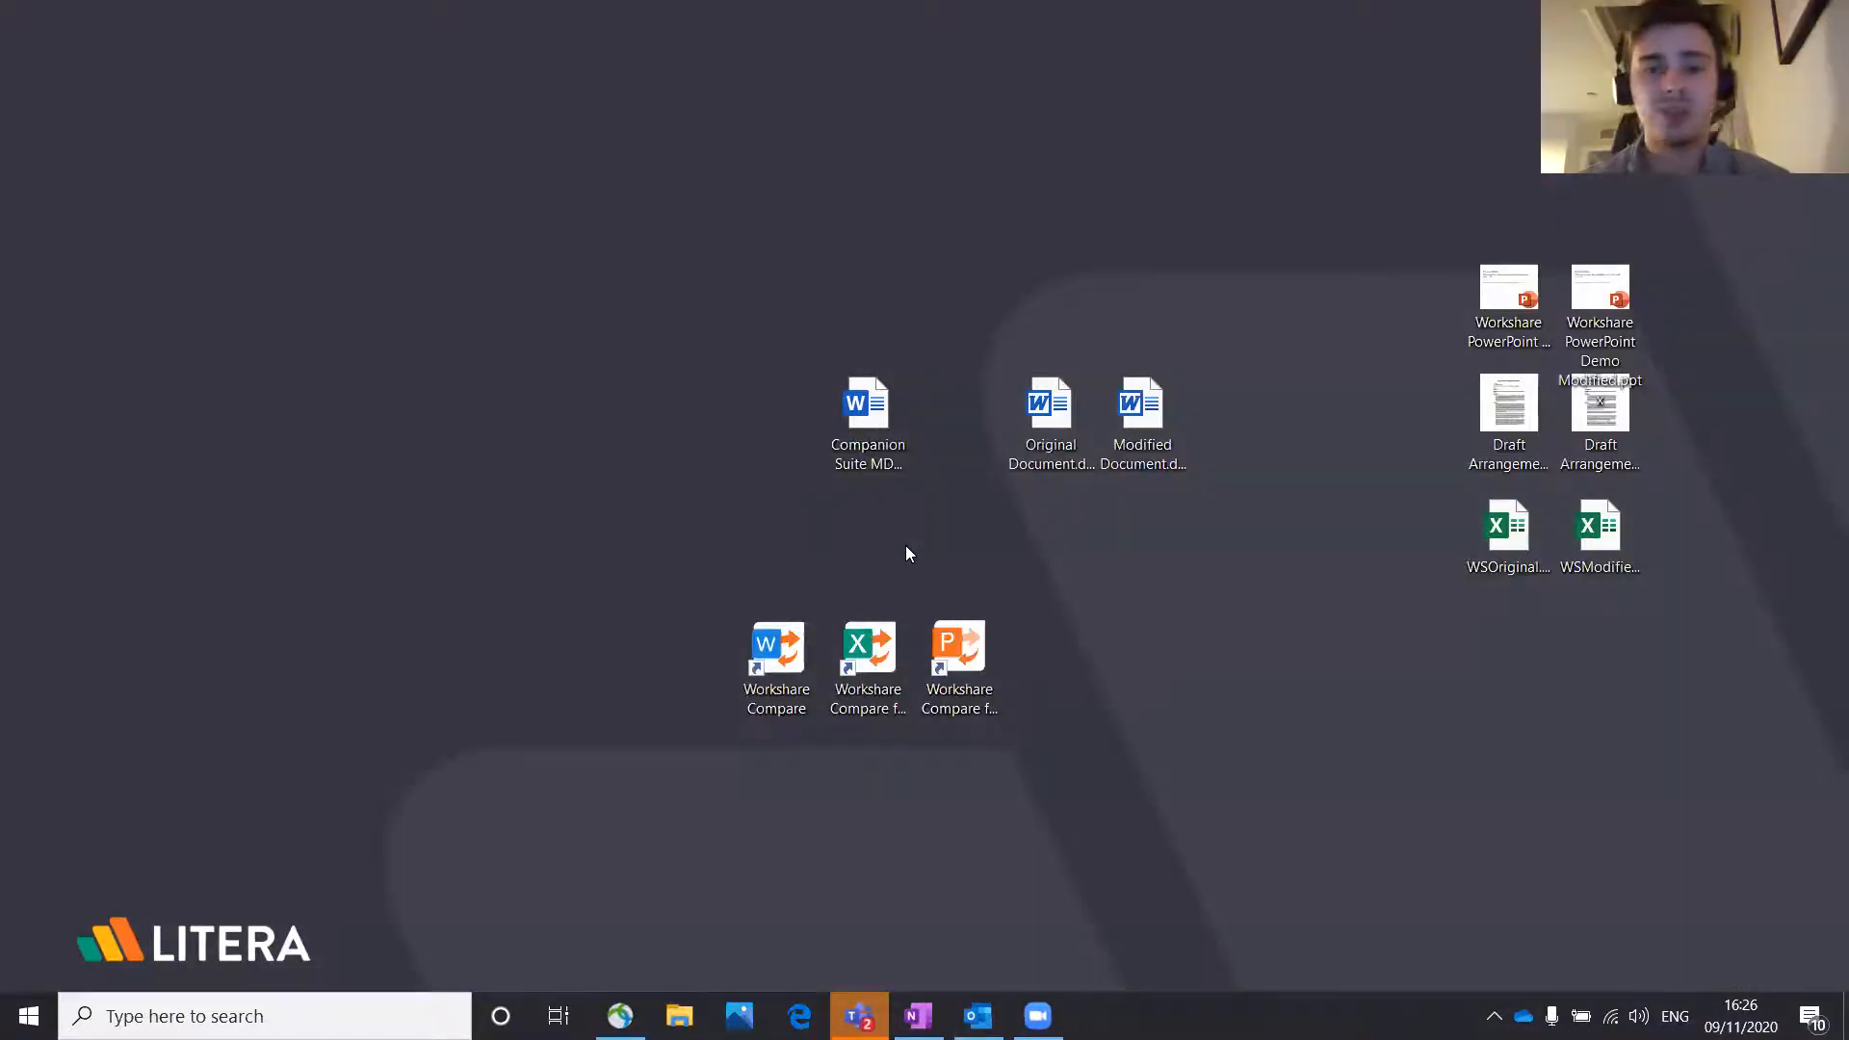